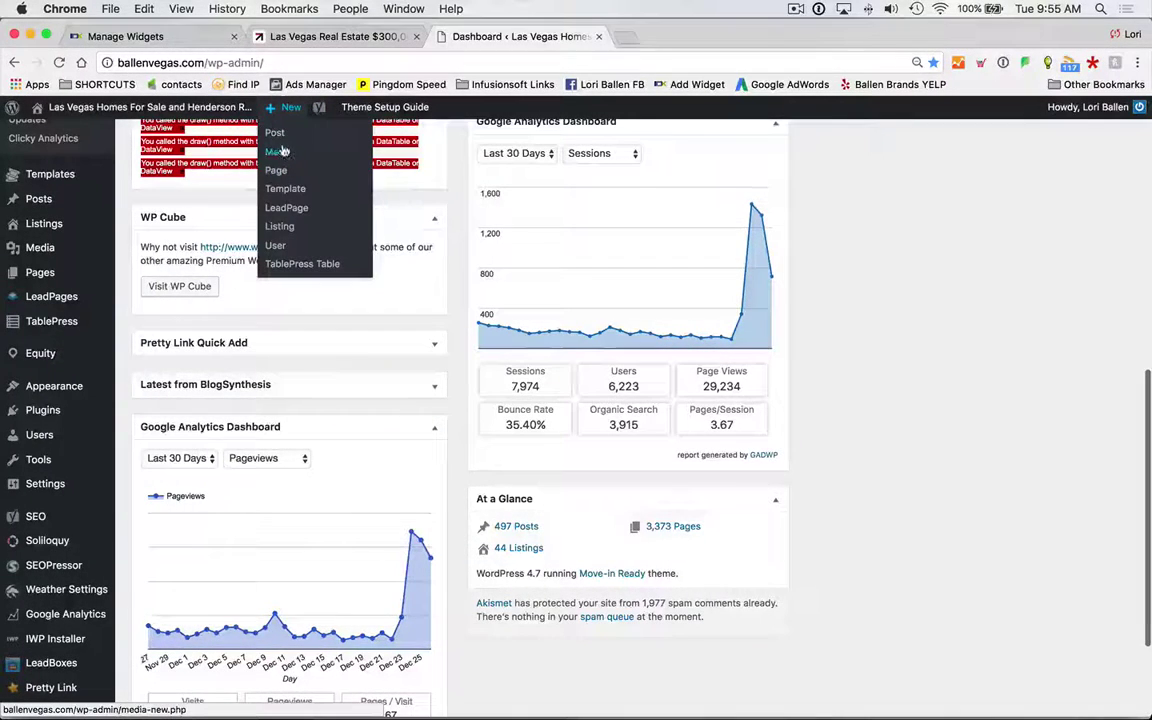
Create a new post from + New > Post and collapse the SEO score panel
left_click(286, 207)
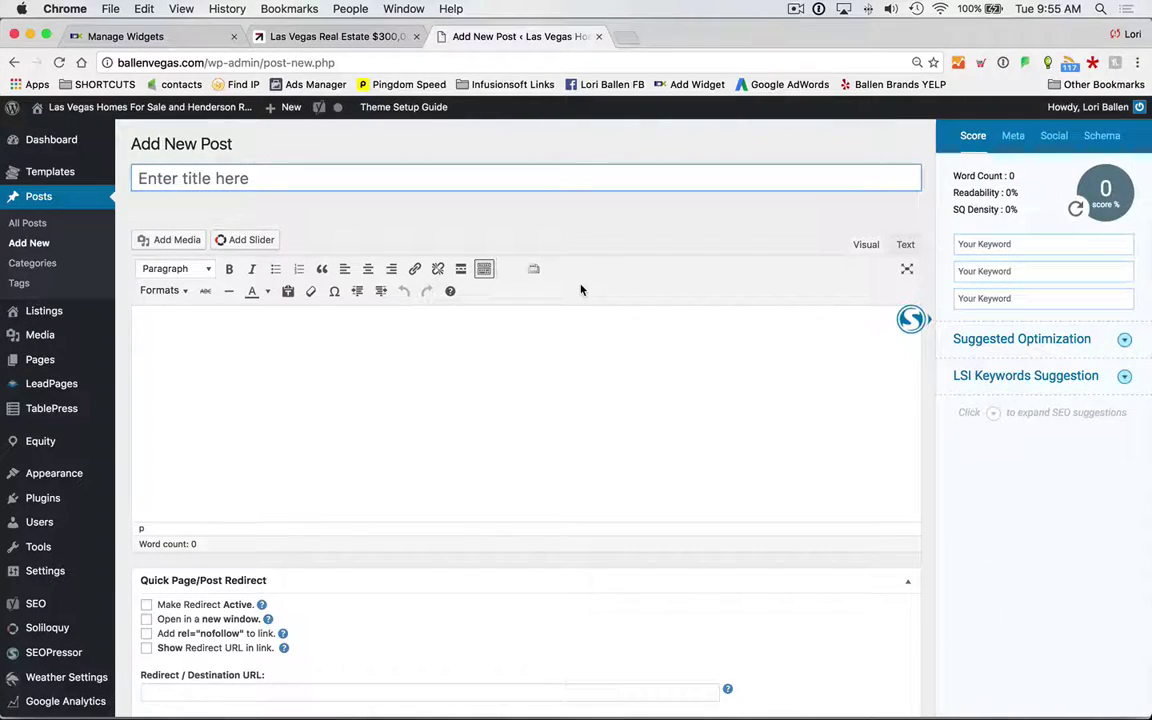
left_click(928, 323)
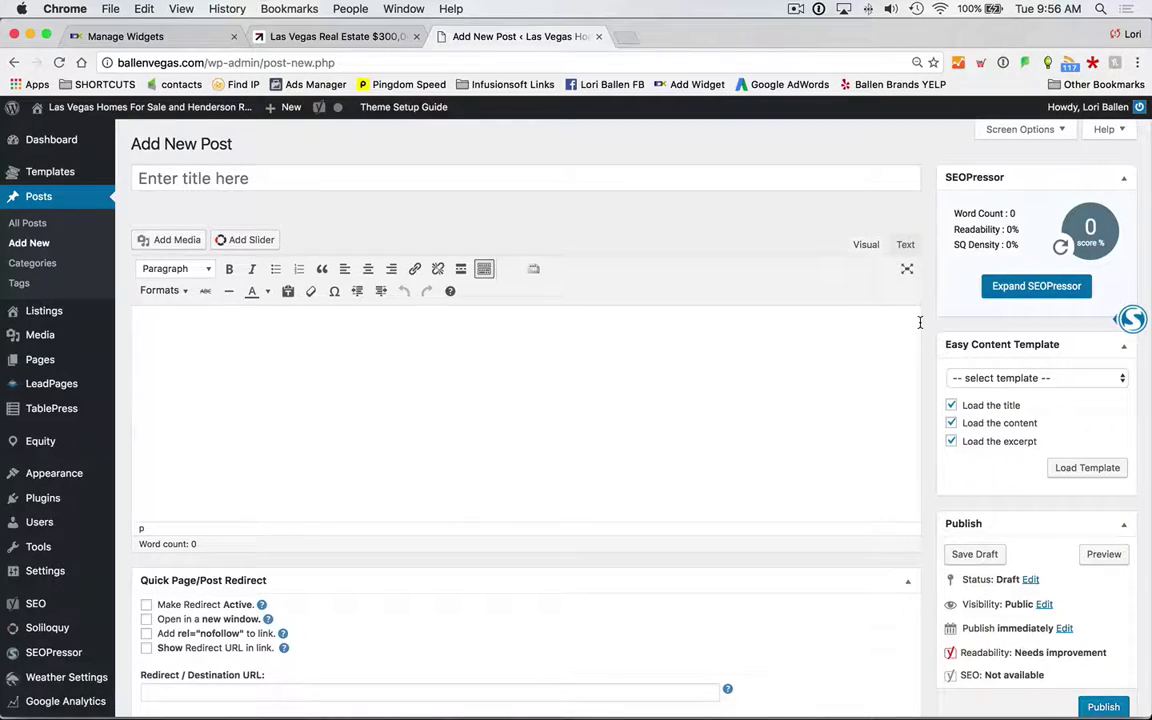
left_click(488, 368)
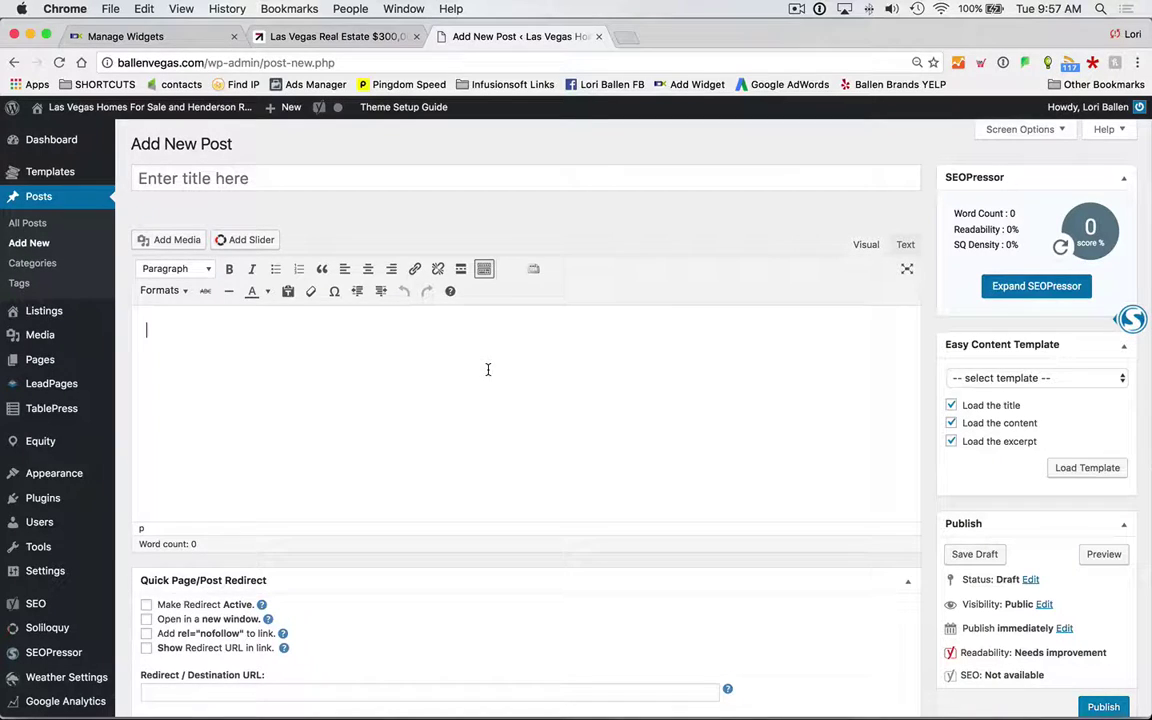
scroll(530, 160, "down", 1)
scroll(568, 195, "up", 1)
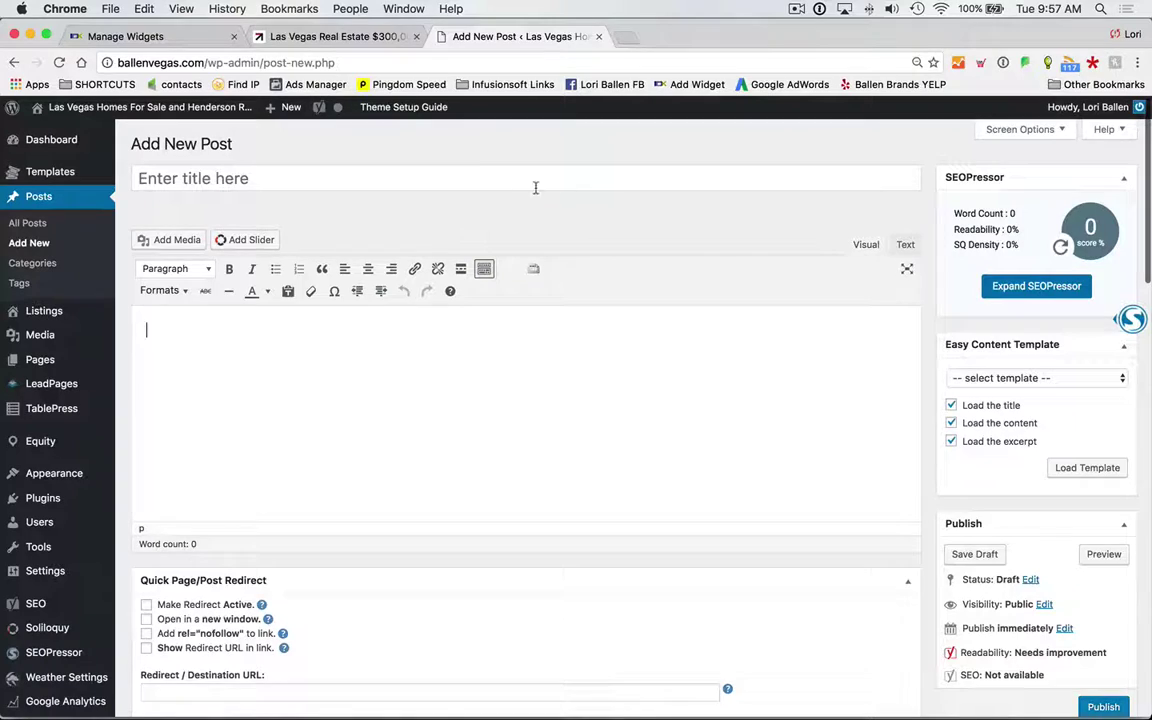
left_click(391, 176)
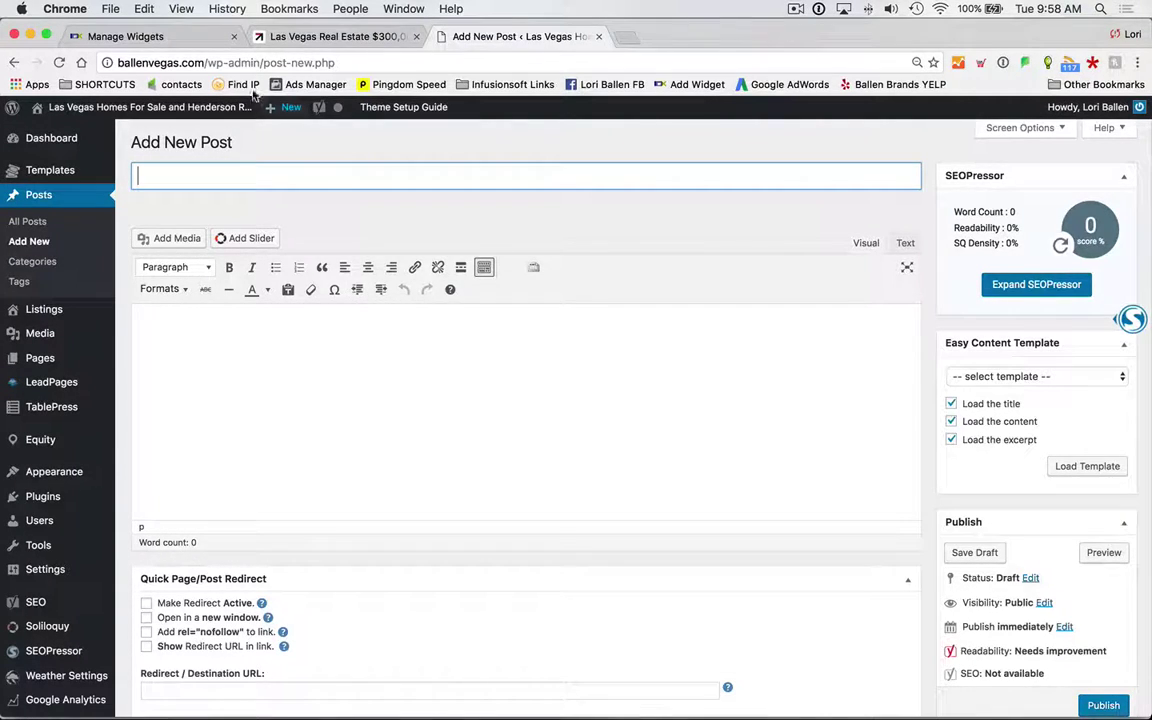
left_click(309, 38)
scroll(125, 431, "down", 5)
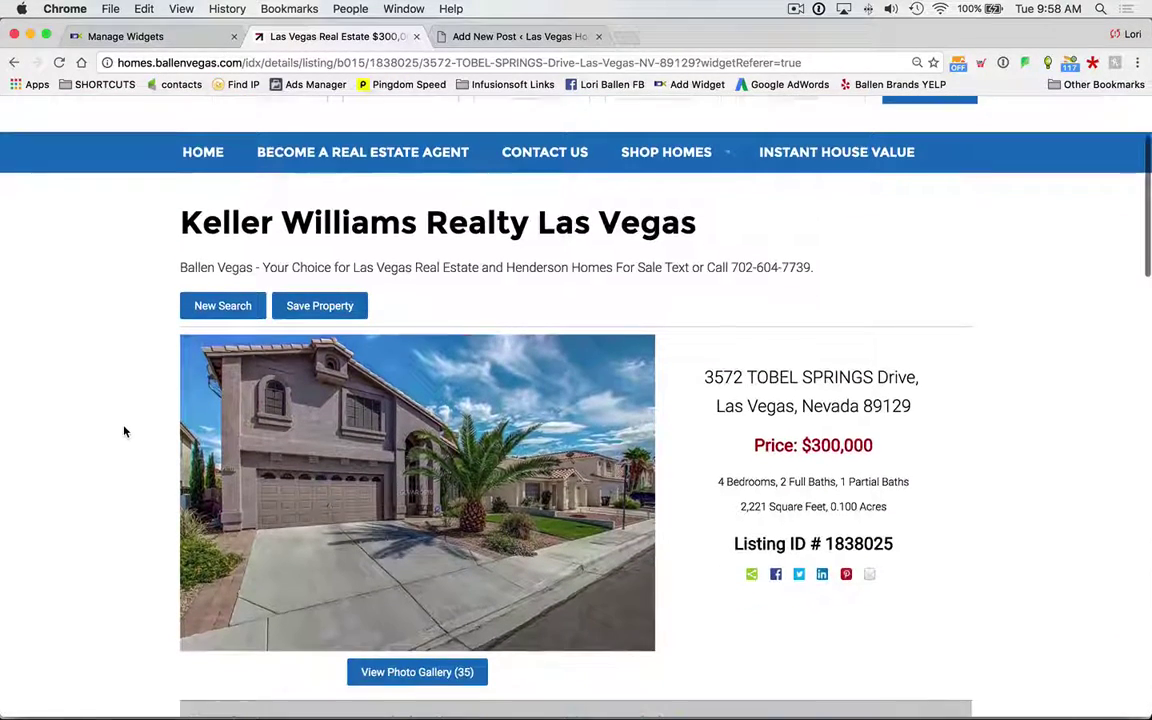
scroll(125, 431, "down", 1)
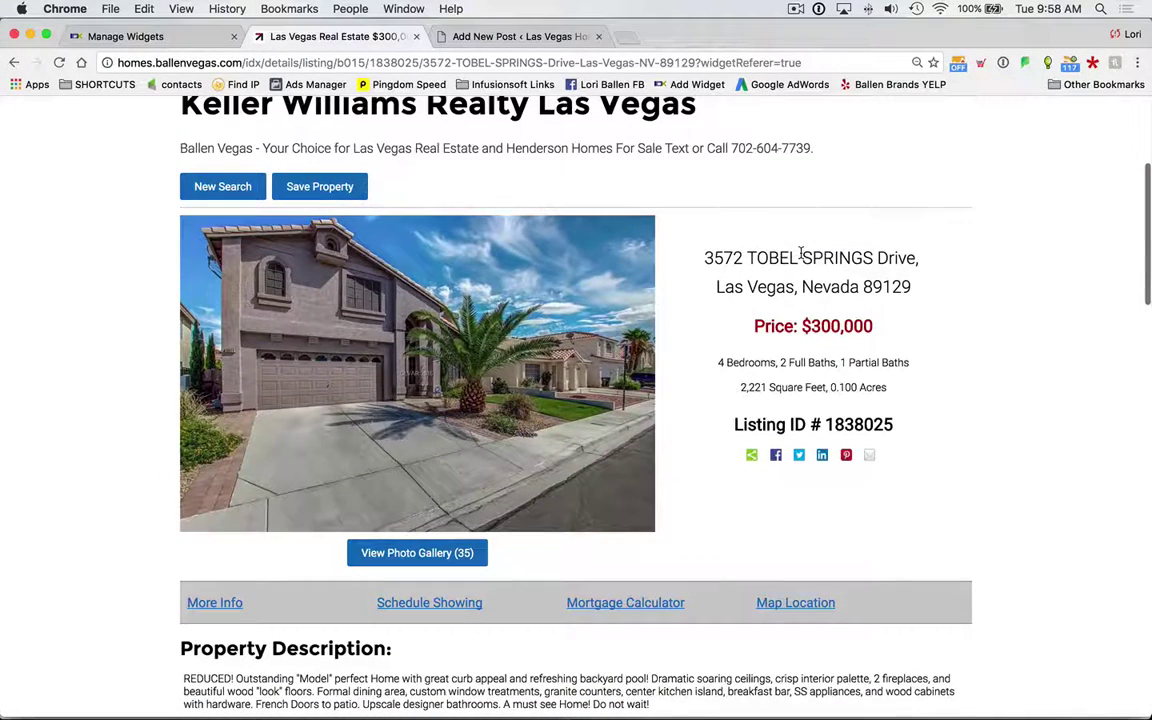
scroll(828, 258, "down", 2)
scroll(690, 228, "down", 1)
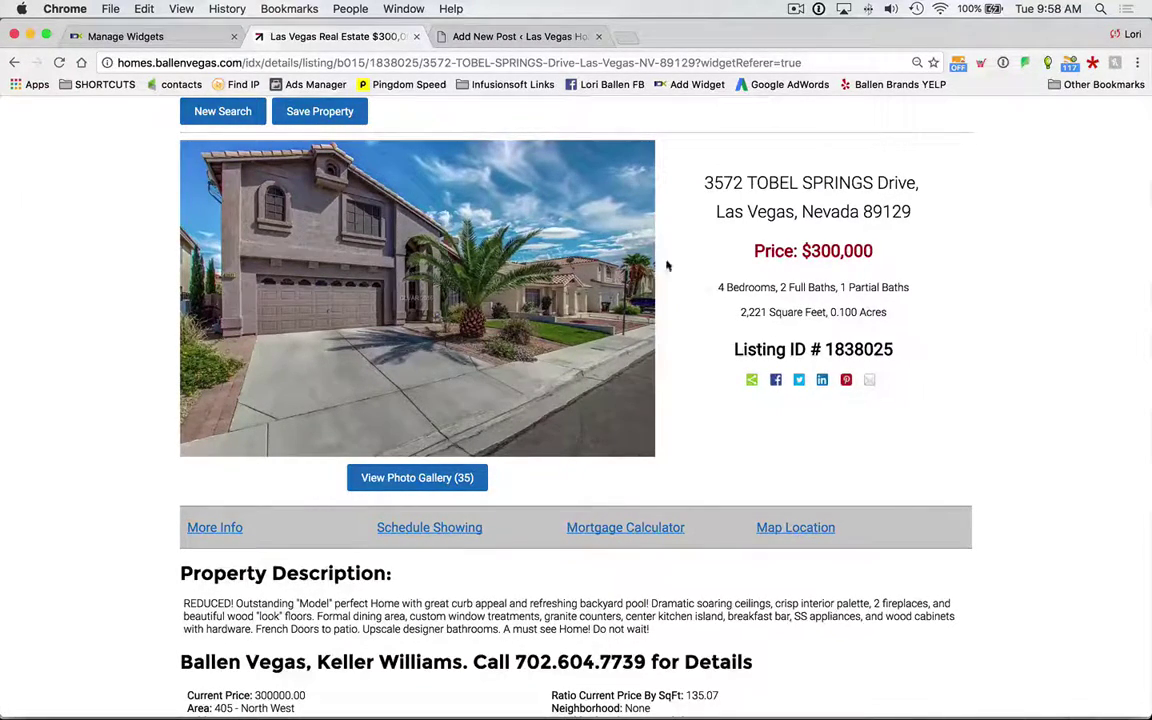
left_click_drag(702, 183, 916, 212)
key("cmd+c")
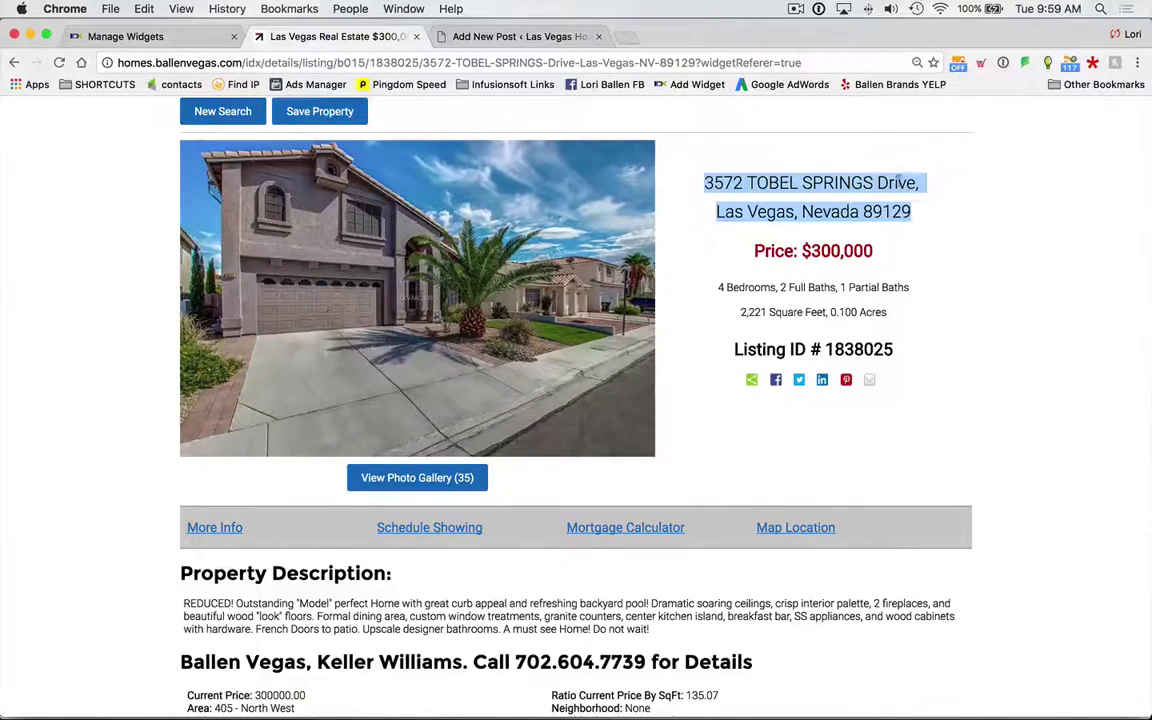
Paste the copied property address into the post title
left_click(505, 36)
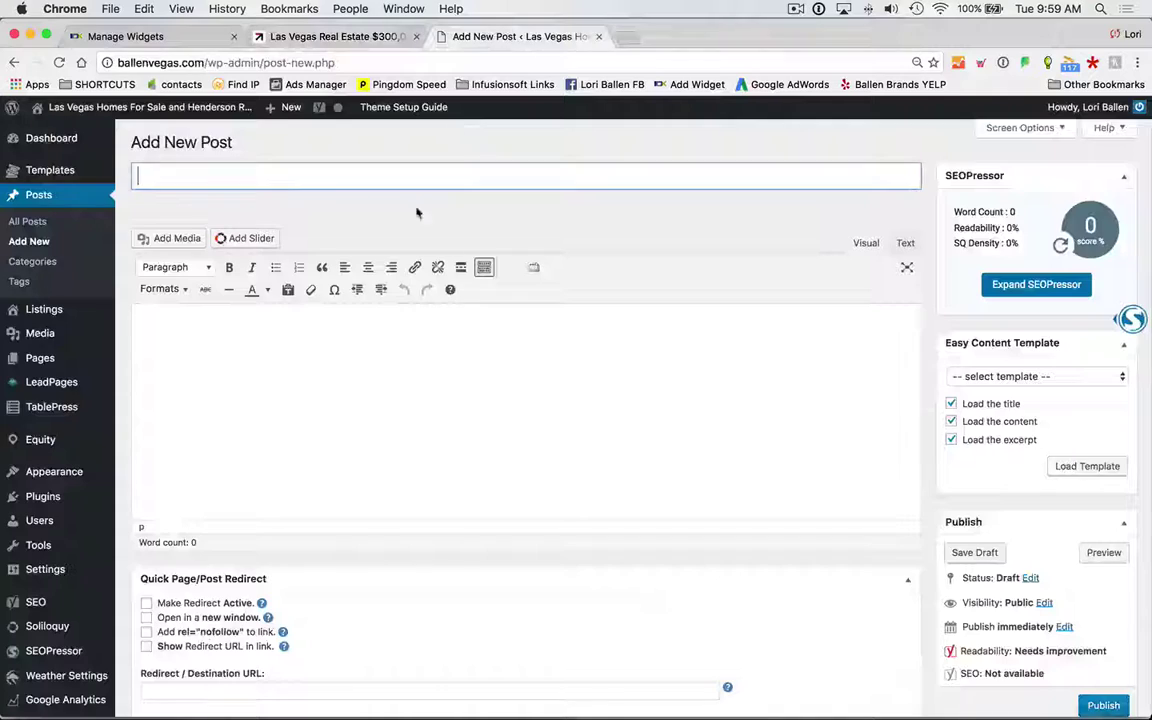
left_click(284, 178)
key("cmd+v")
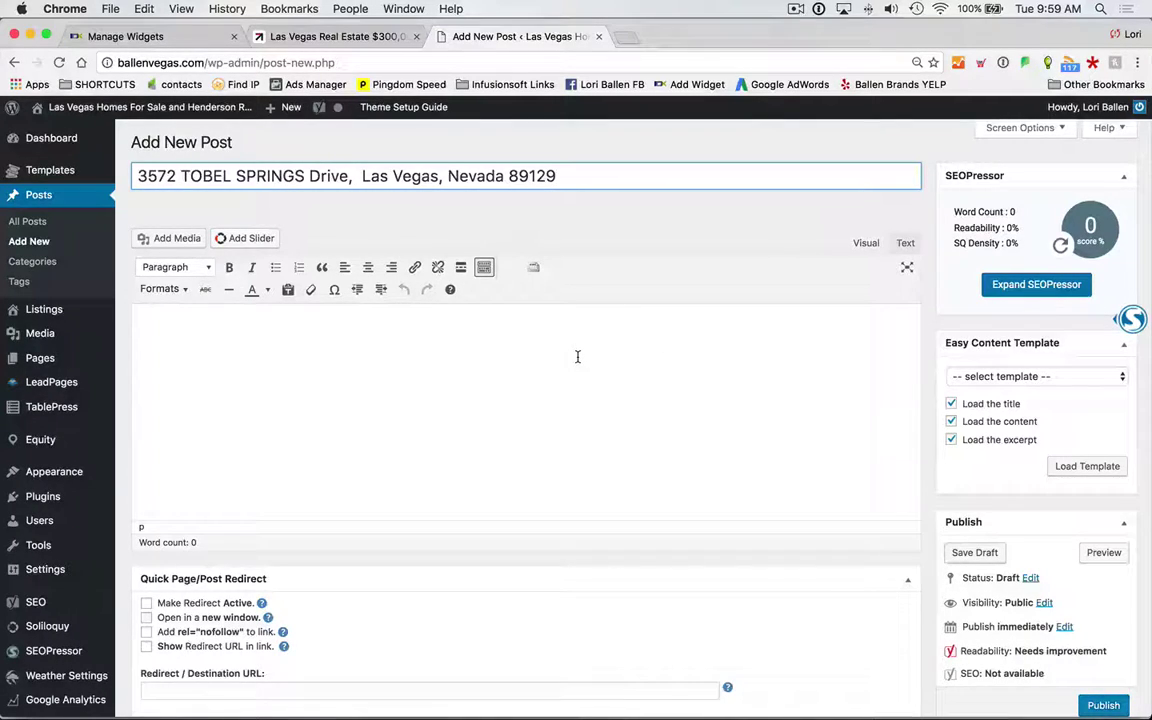
left_click(333, 338)
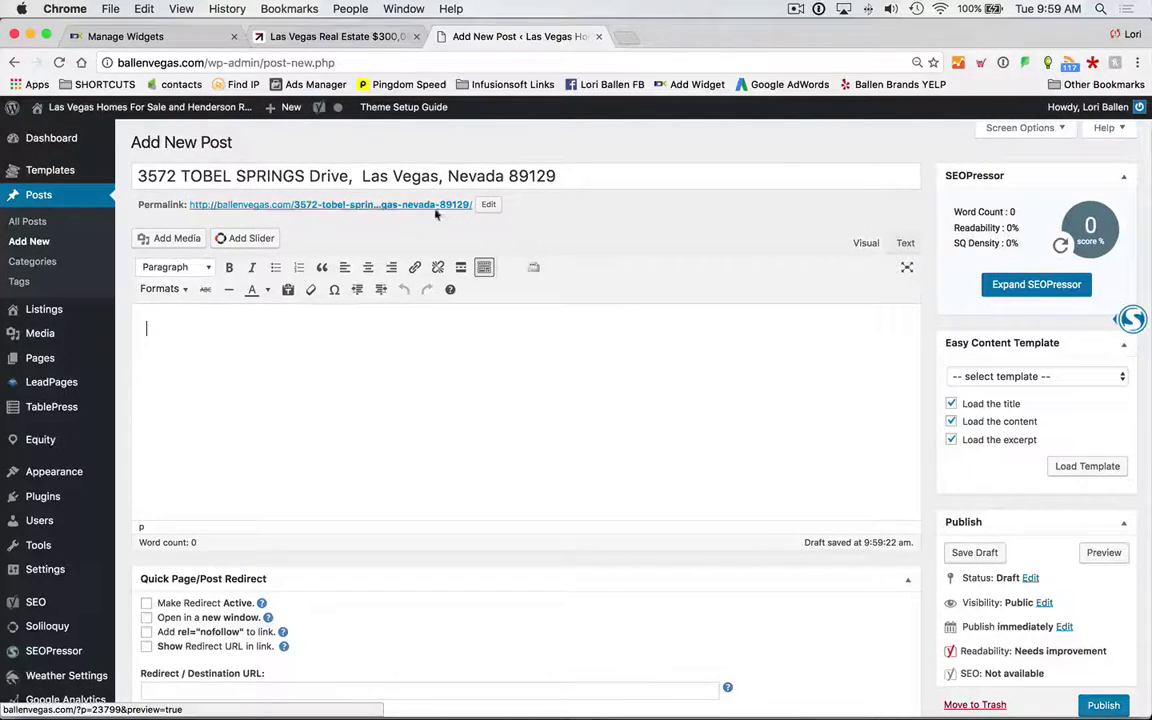
Edit the permalink slug to shorten the nevada part of -las-vegas-nevada-89129
left_click(488, 205)
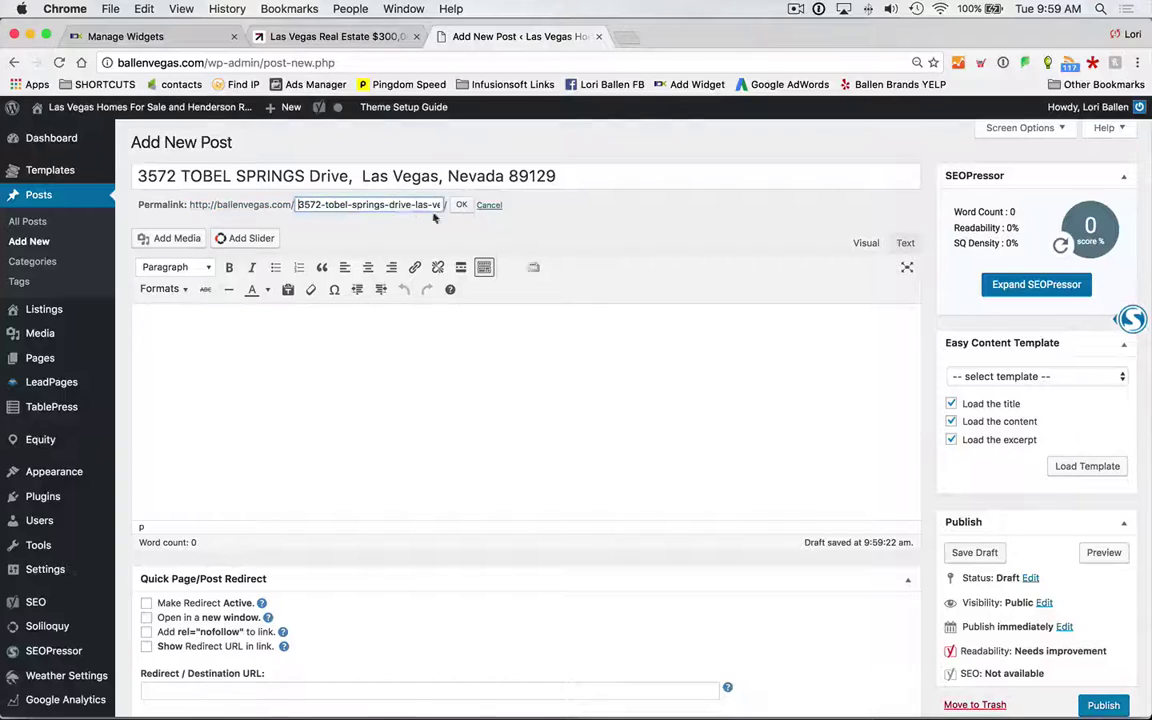
triple_click(299, 205)
key("Right")
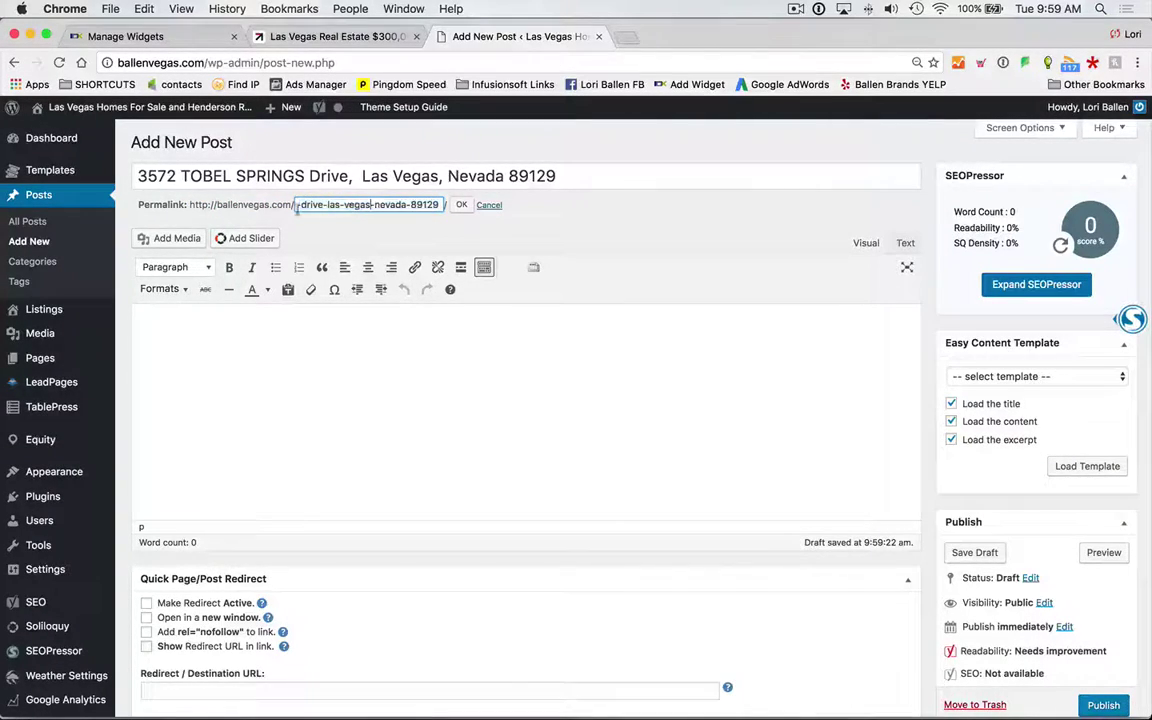
mouse_move(437, 205)
left_mouse_down()
mouse_move(320, 207)
mouse_move(262, 186)
mouse_move(320, 218)
mouse_move(324, 202)
mouse_move(445, 205)
left_mouse_up()
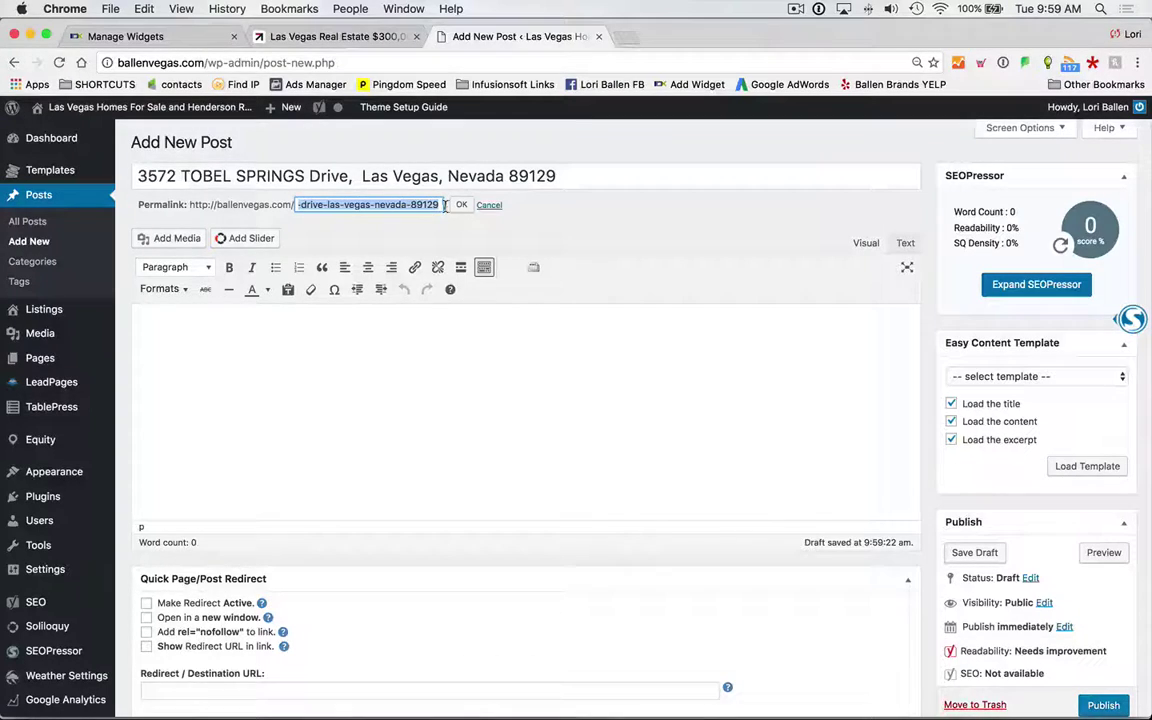
left_click(409, 206)
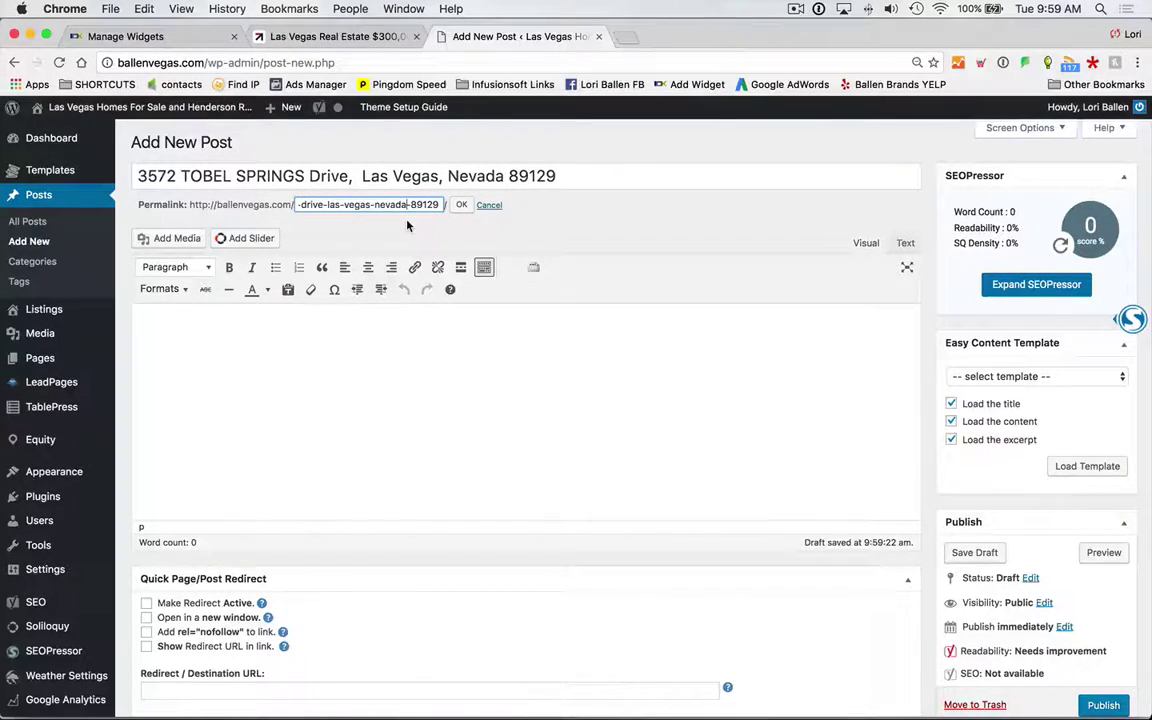
key("BackSpace")
key("BackSpace")
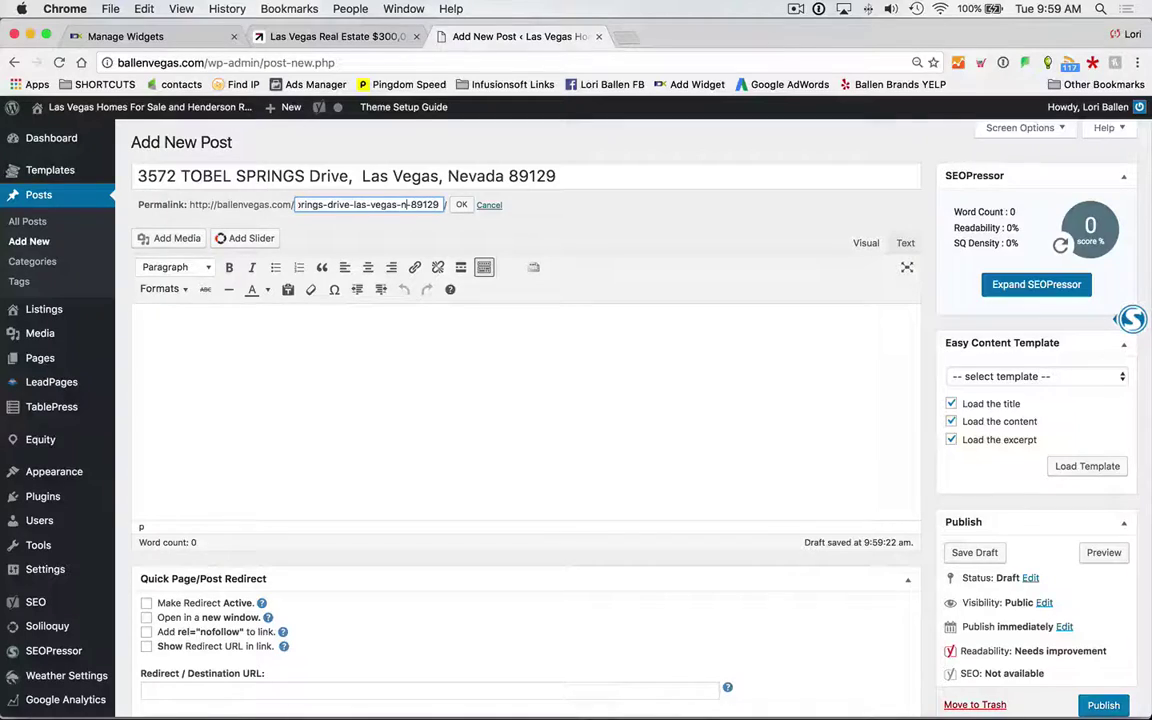
Shorten the title's Nevada to NV and Drive to Dr
left_click(502, 175)
double_click(502, 175)
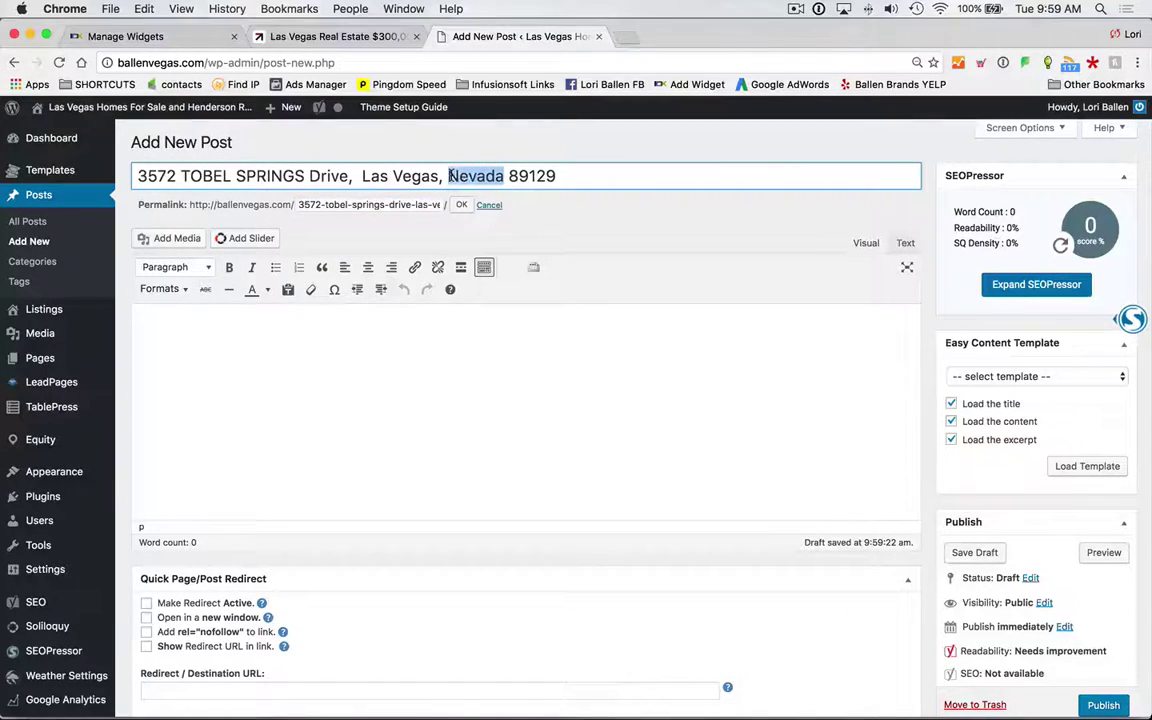
type("NV")
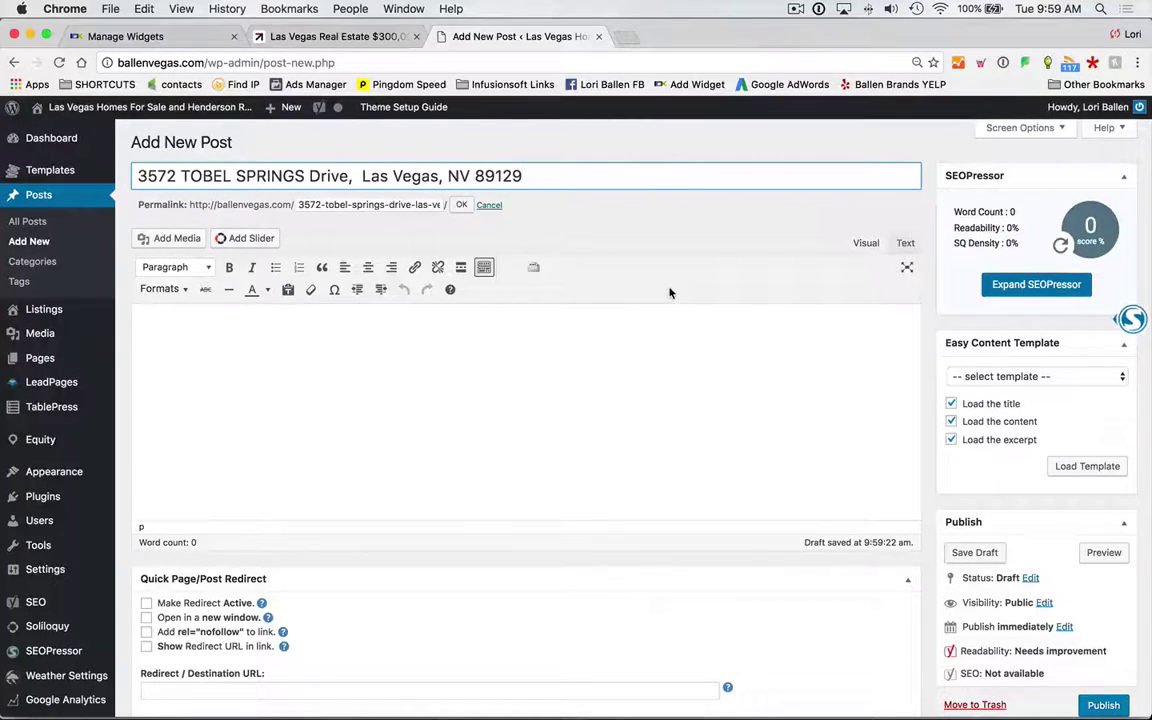
left_click(468, 177)
left_click(349, 177)
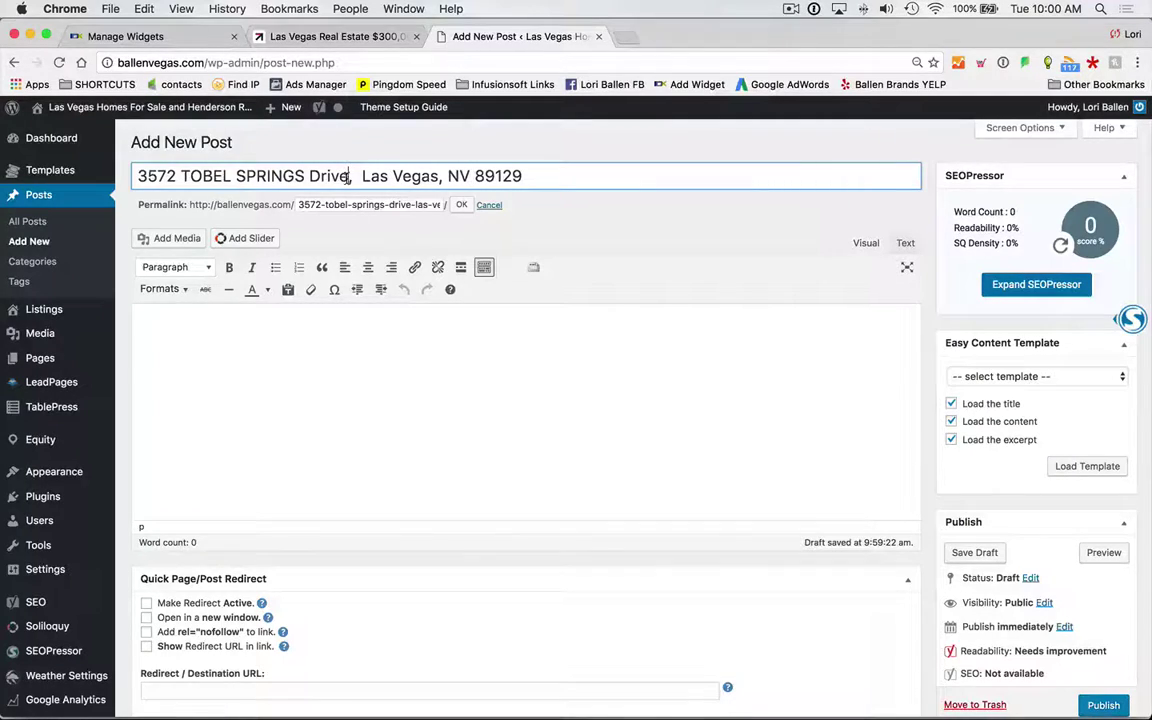
key("BackSpace")
key("BackSpace")
key("BackSpace")
type(".")
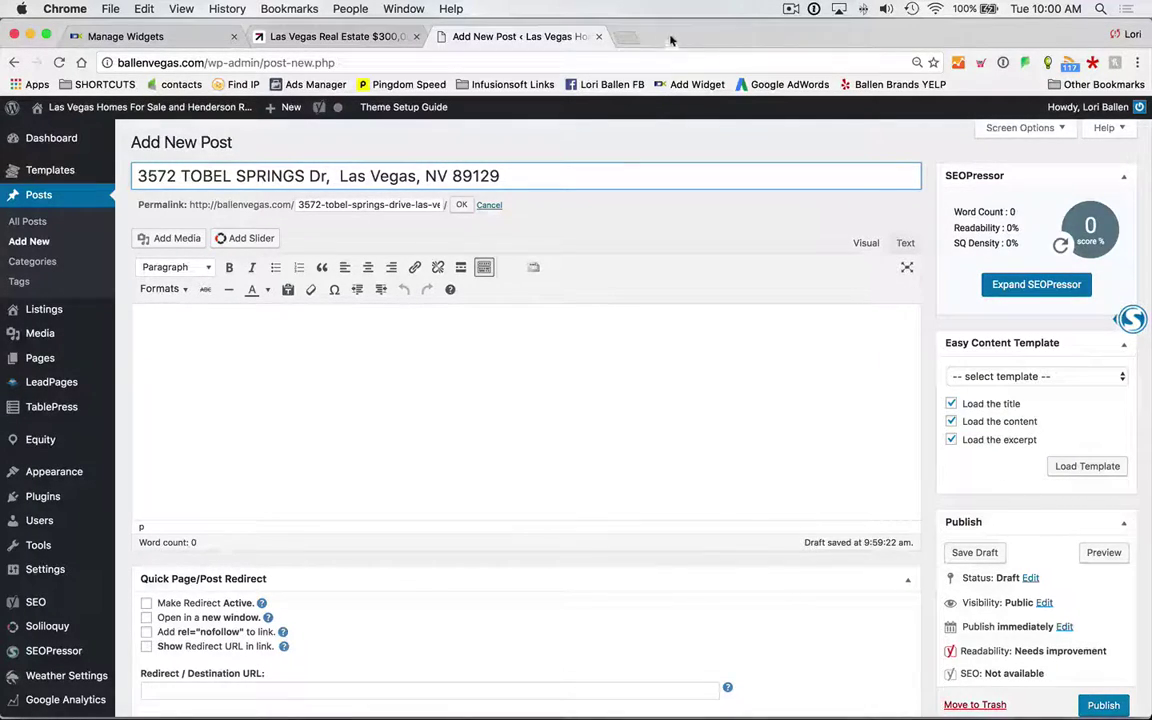
left_click(624, 37)
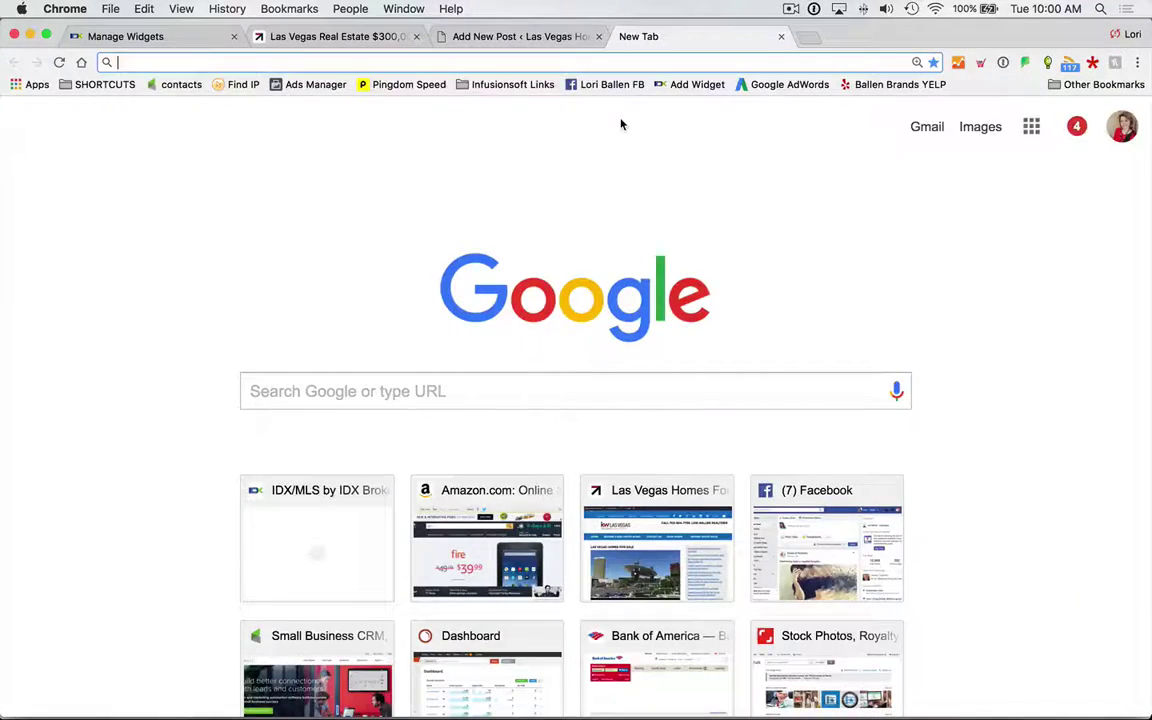
Open Google and search for 'homes for sale'
type("google.com")
left_click(526, 390)
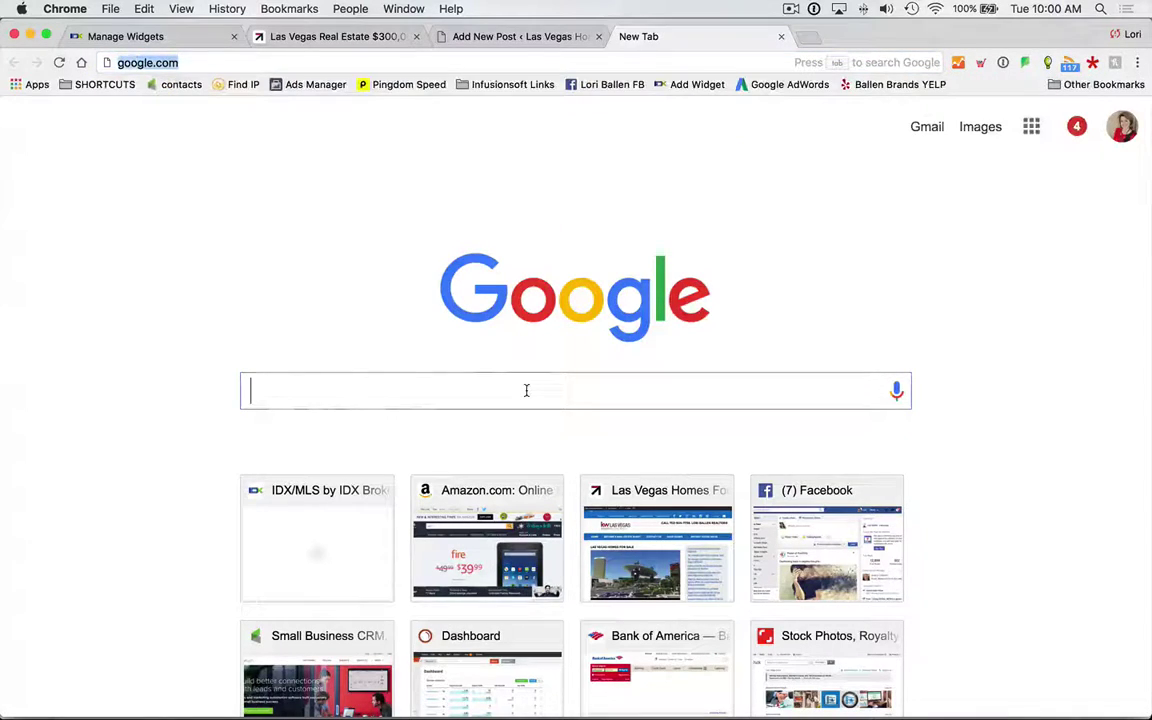
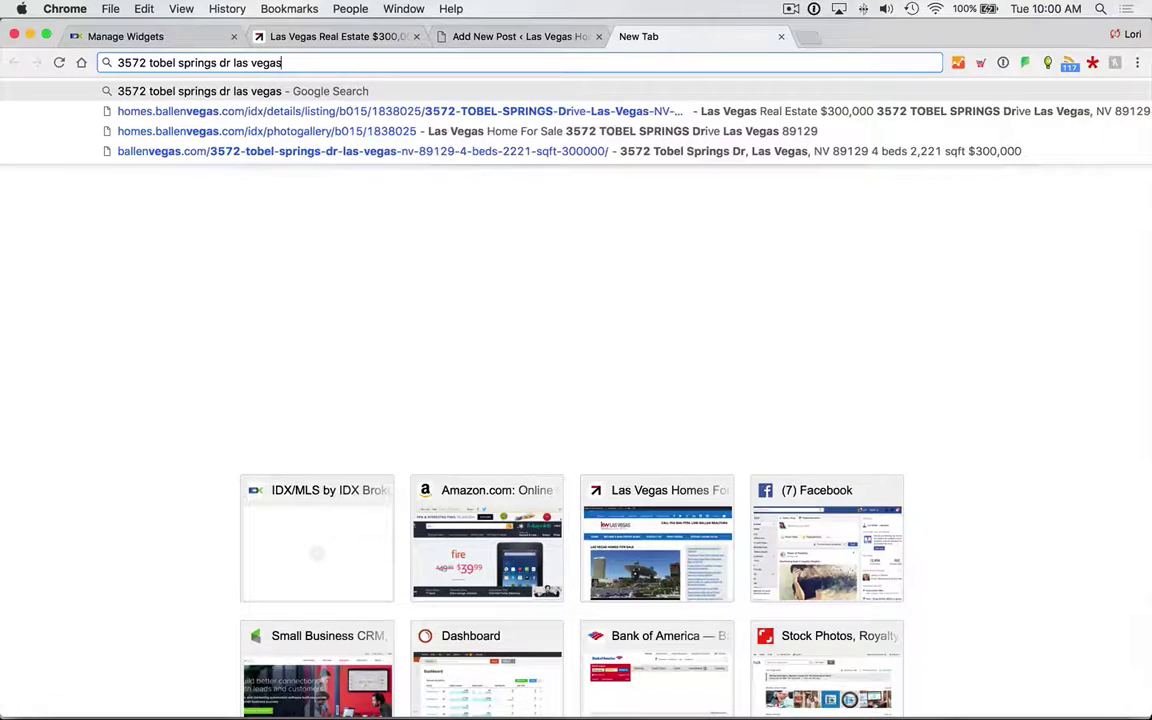
left_click(1055, 355)
scroll(1021, 332, "down", 1)
left_click(566, 347)
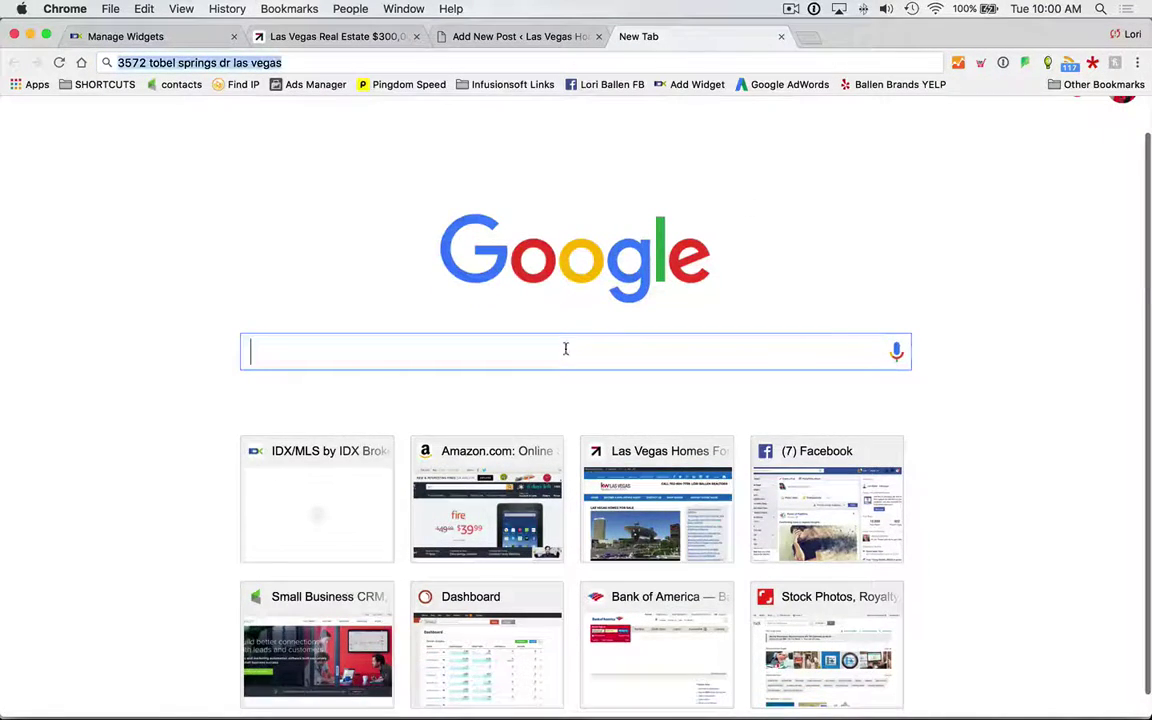
scroll(457, 323, "down", 1)
scroll(324, 226, "up", 2)
scroll(322, 404, "down", 2)
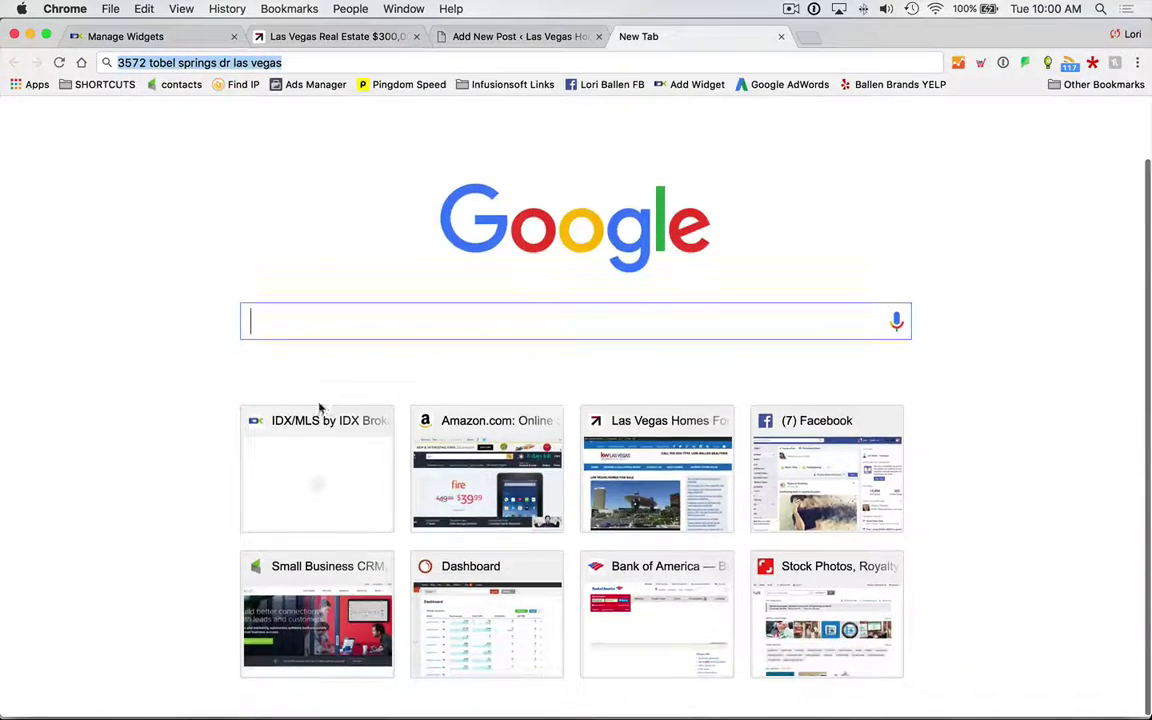
scroll(301, 329, "up", 1)
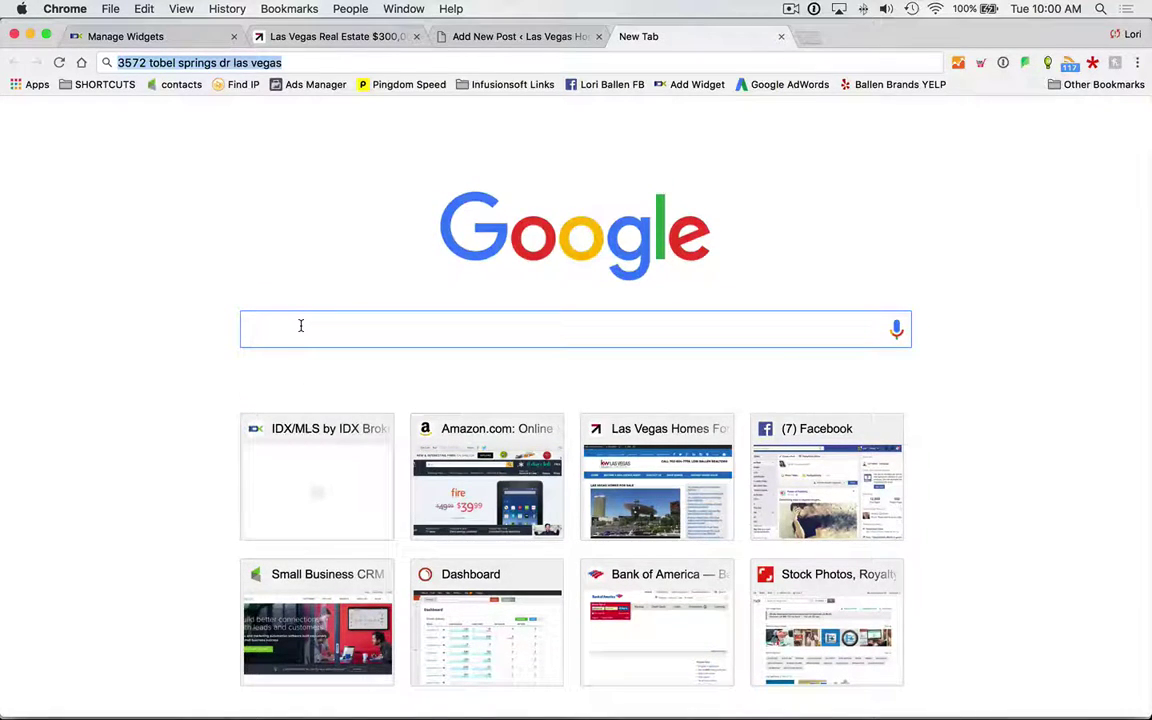
type("ho")
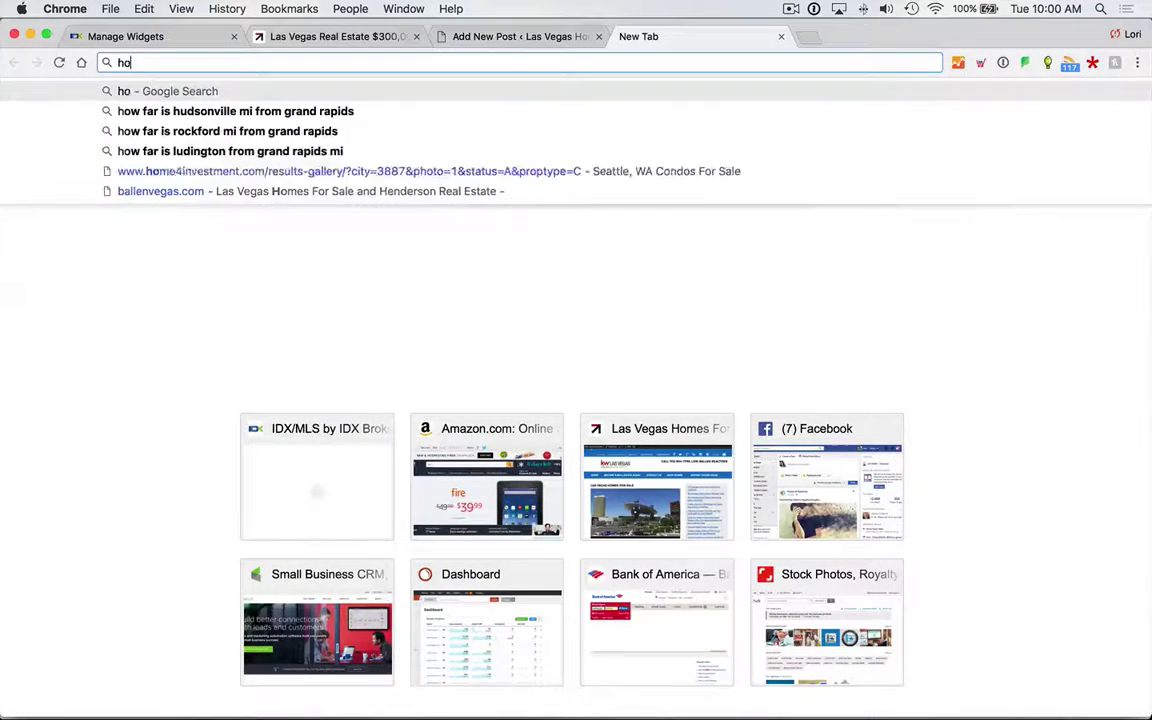
type("mes for sale")
key("Return")
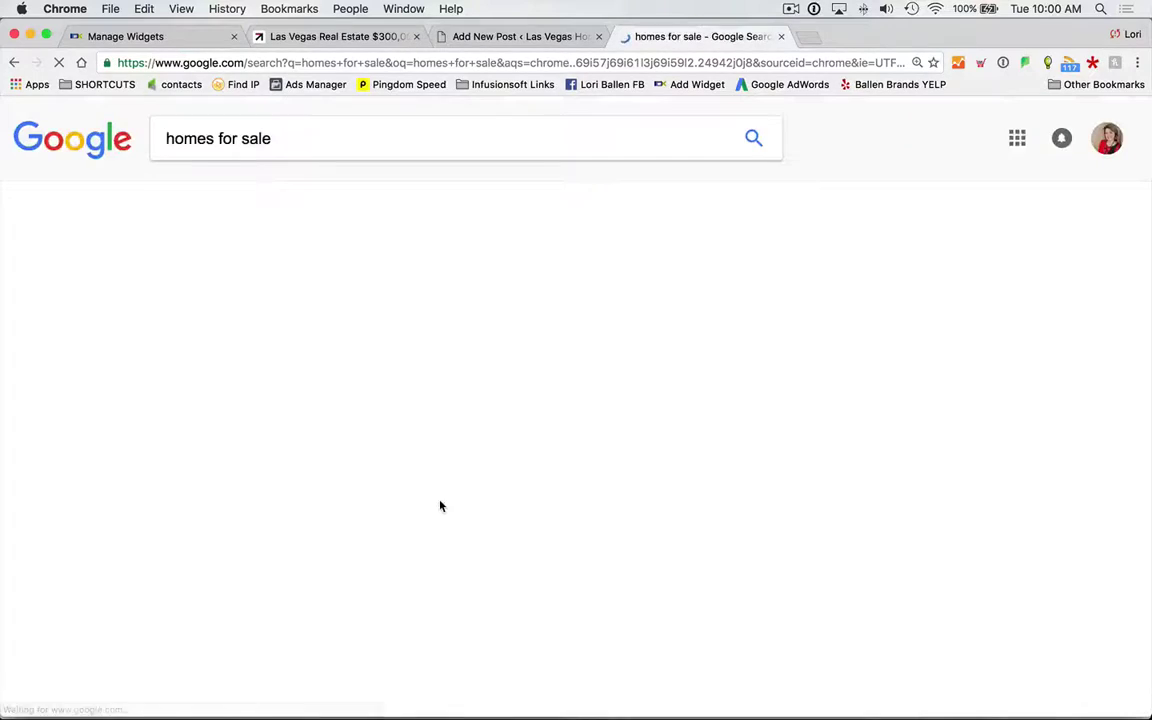
triple_click(283, 130)
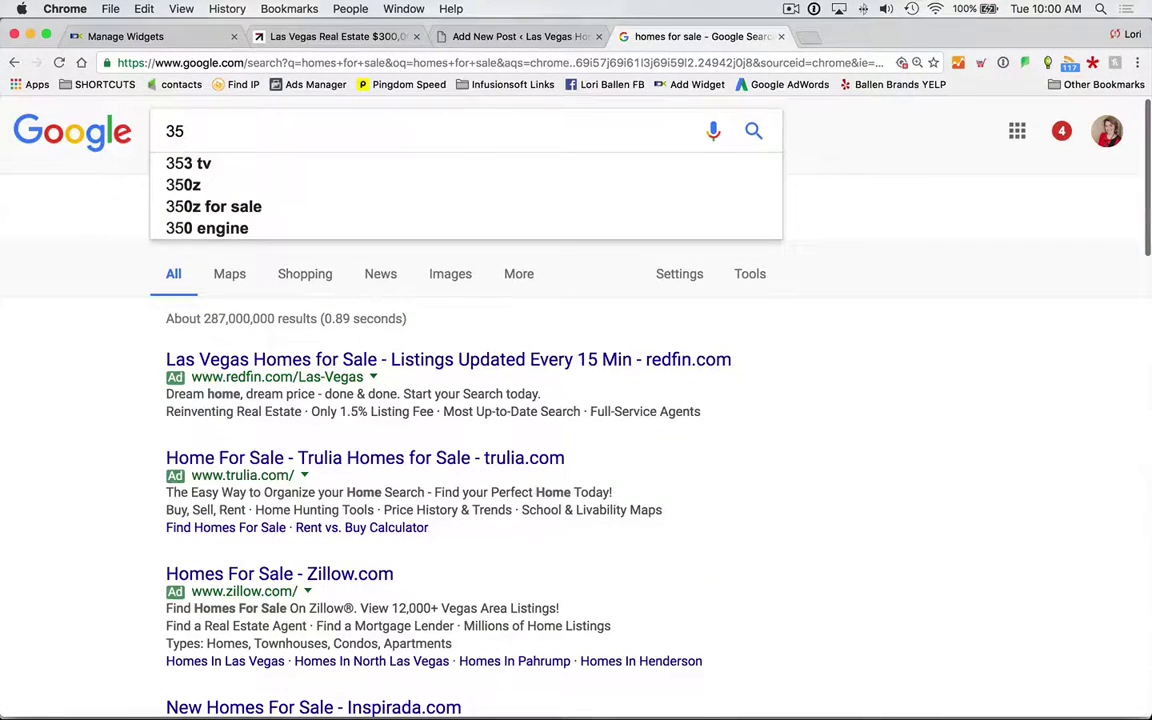
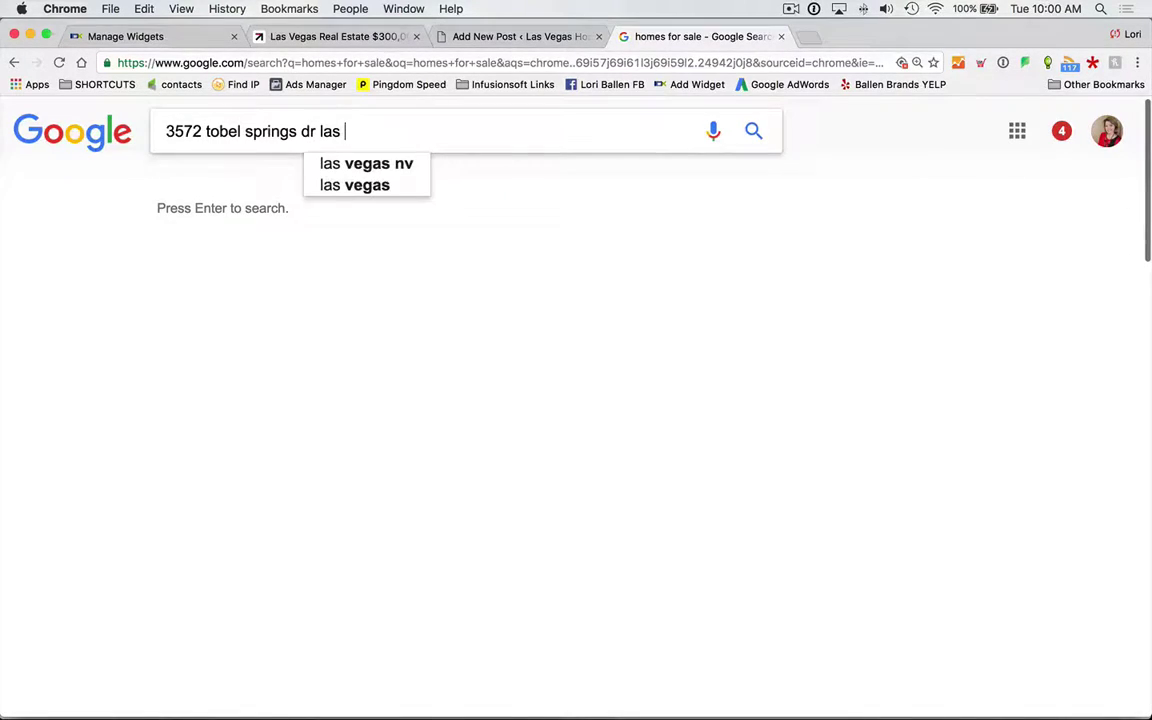
key("Down")
key("Down")
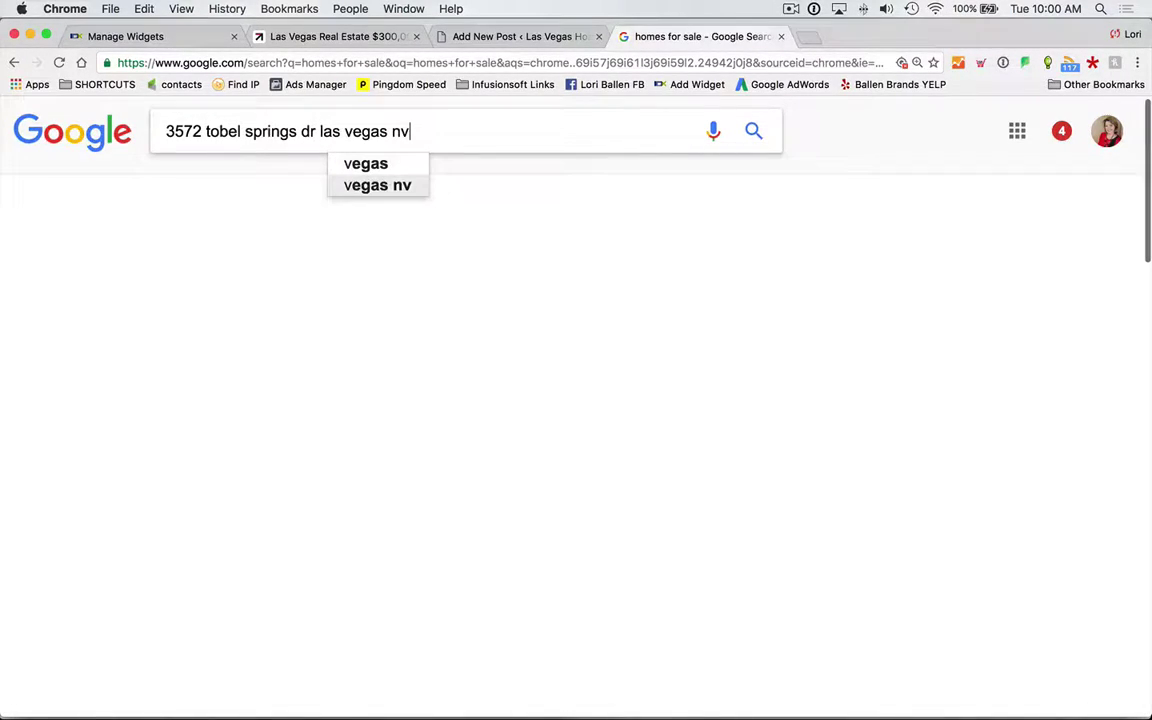
key("Return")
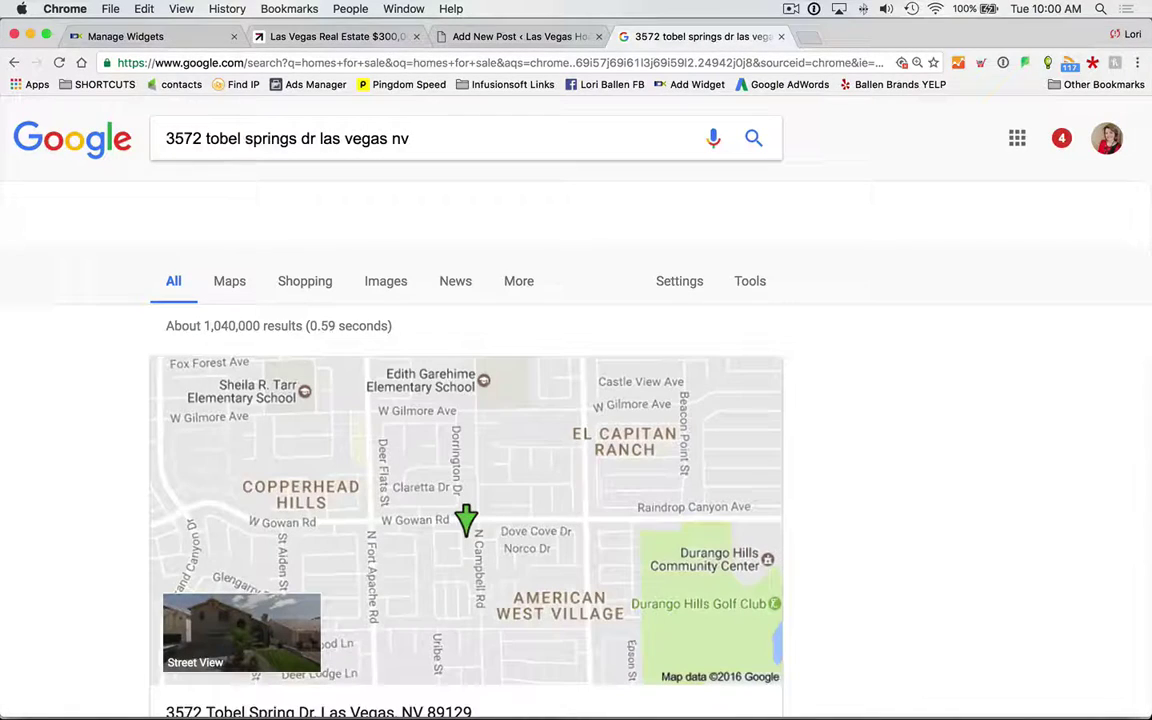
scroll(87, 214, "down", 5)
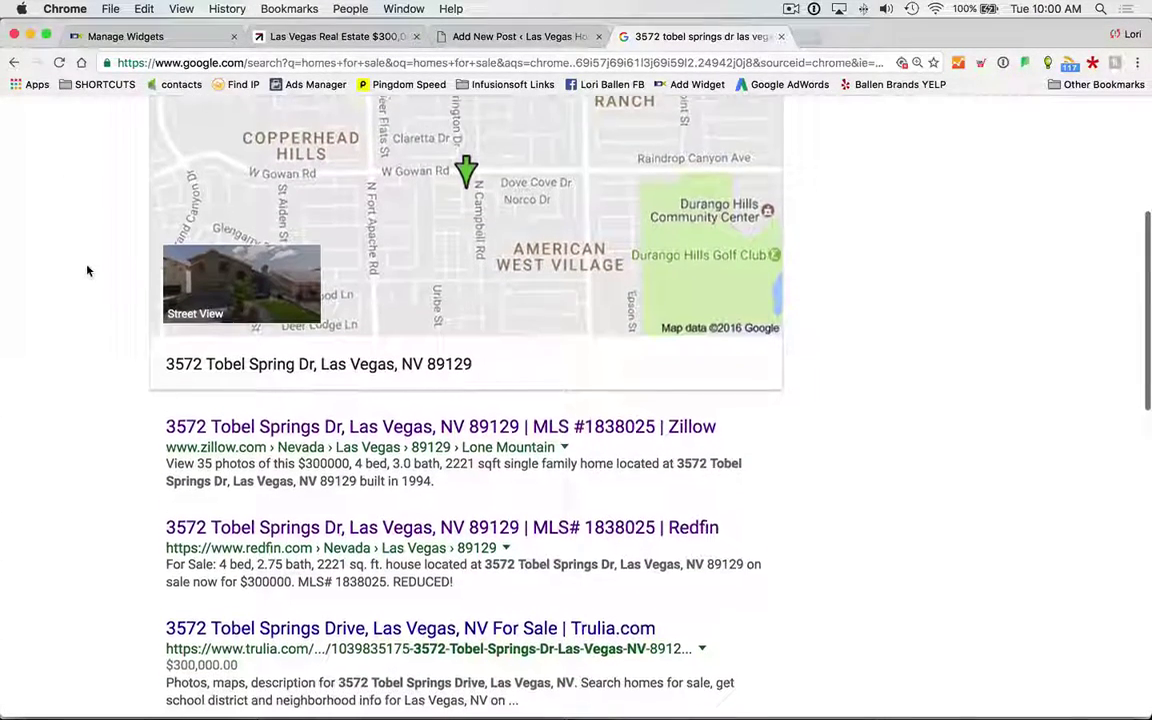
scroll(87, 270, "up", 5)
scroll(229, 262, "down", 5)
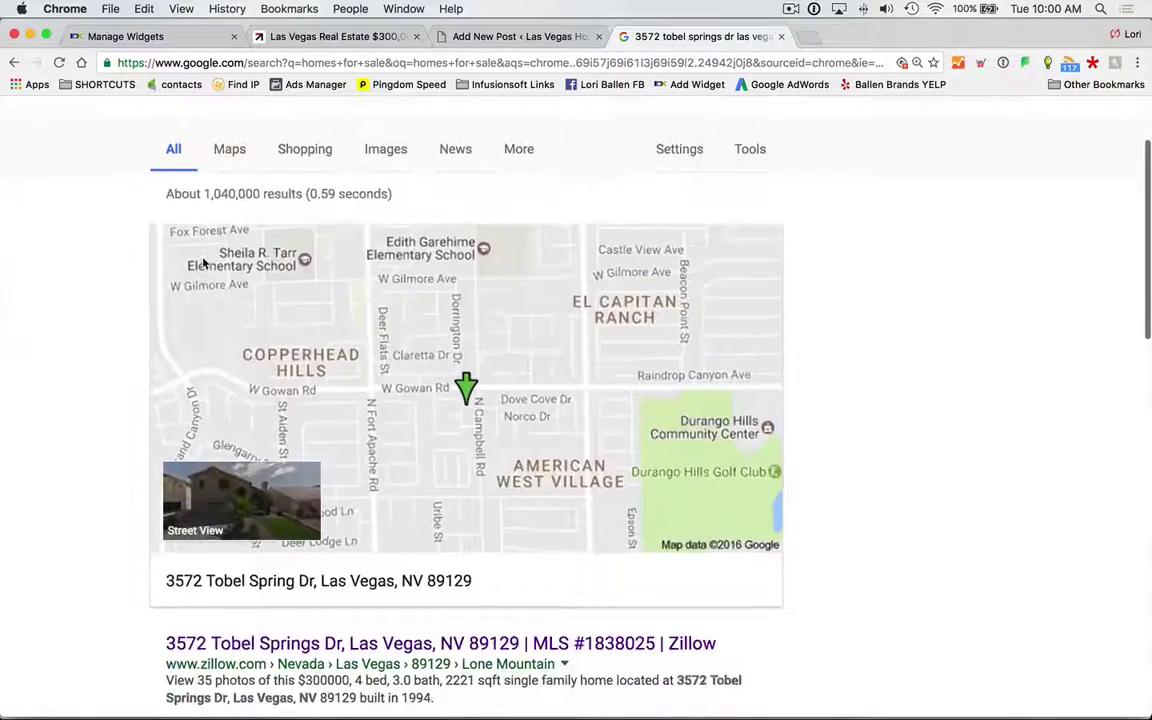
scroll(203, 265, "down", 3)
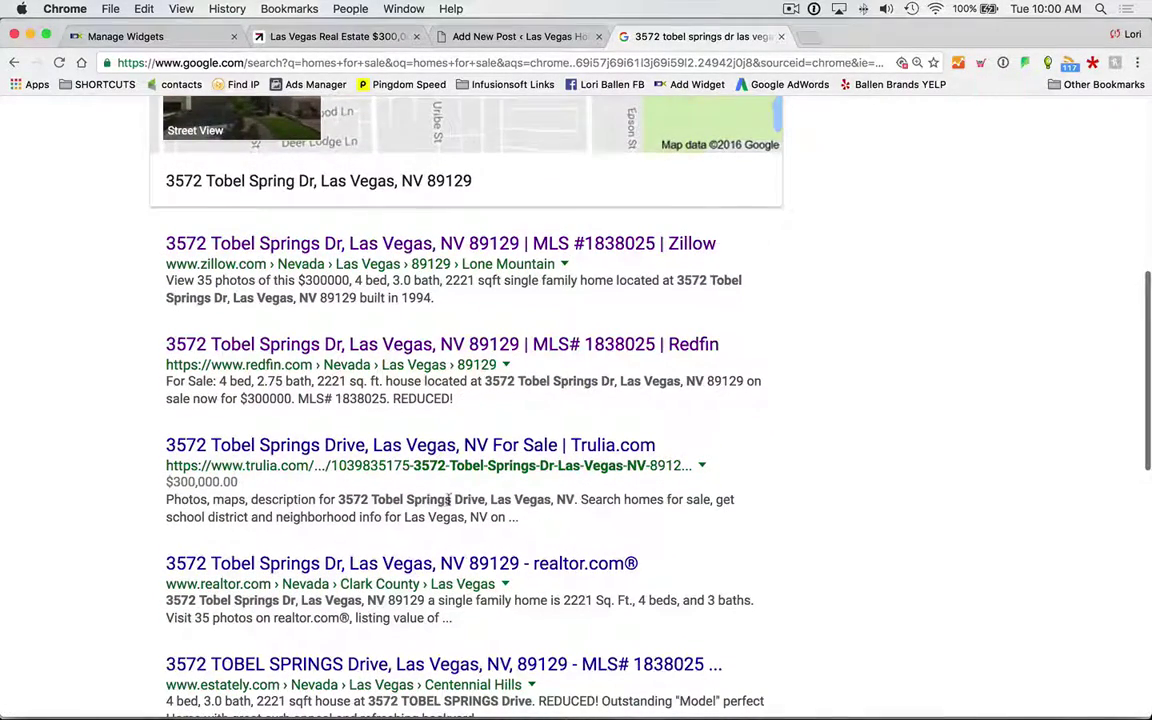
scroll(290, 505, "down", 3)
scroll(506, 495, "down", 2)
scroll(644, 462, "down", 4)
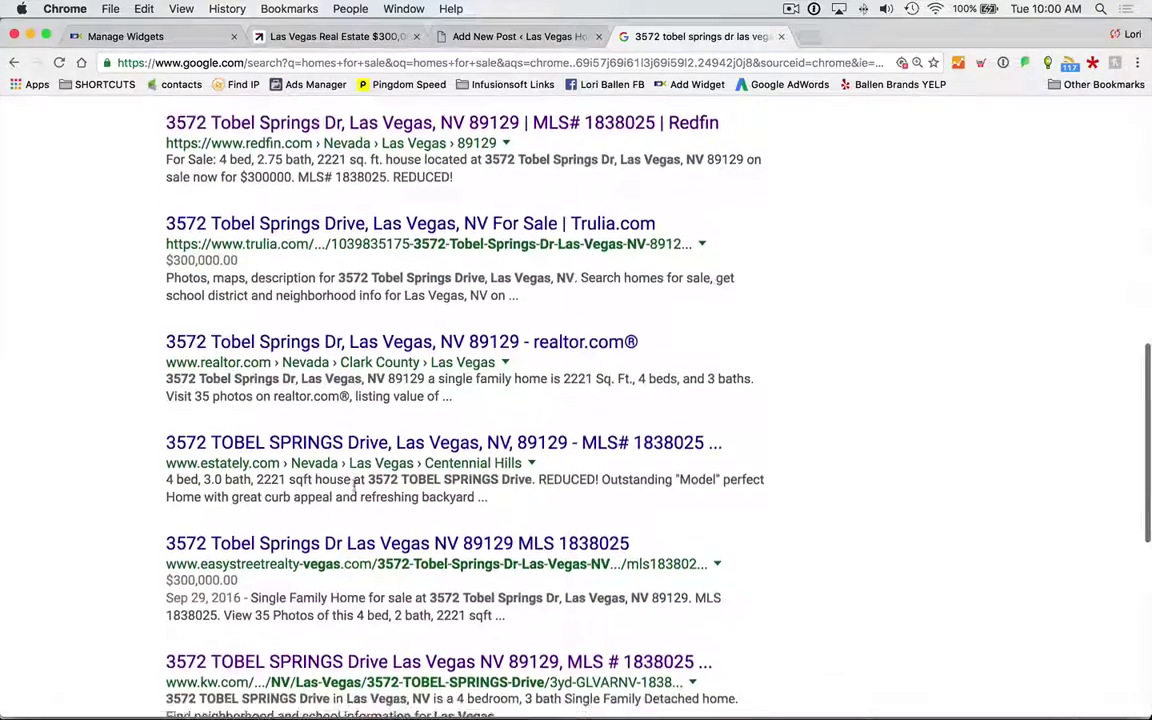
scroll(644, 462, "up", 10)
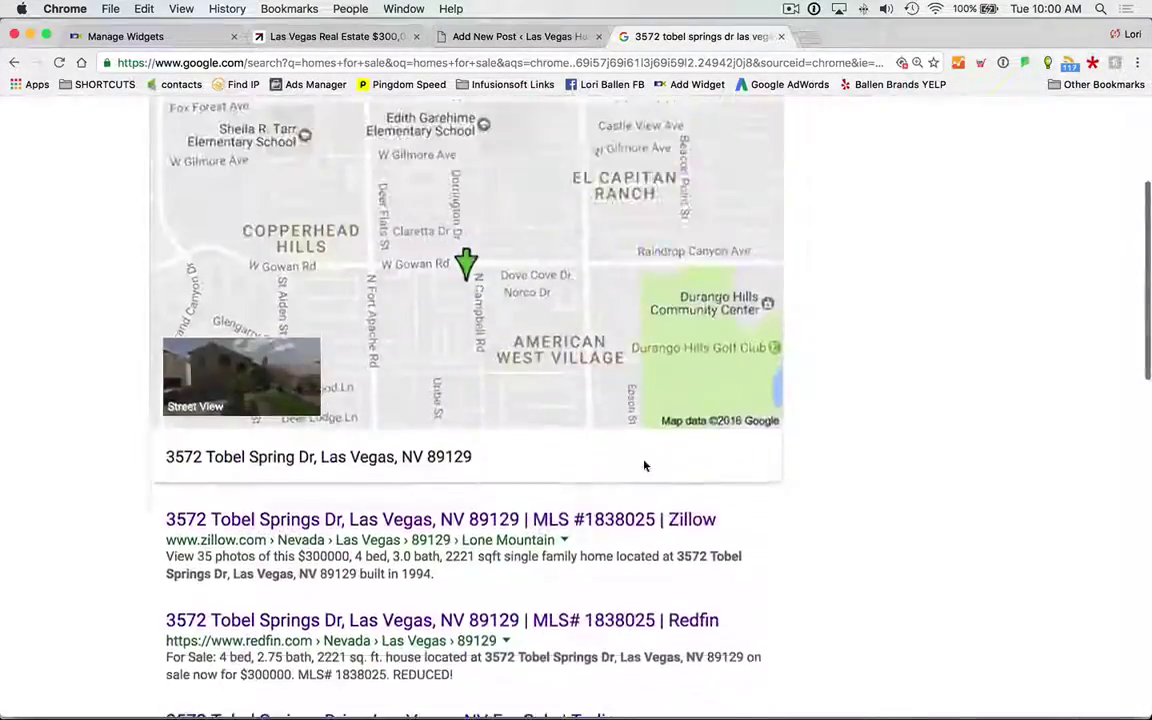
scroll(560, 410, "down", 6)
scroll(538, 394, "down", 12)
scroll(540, 396, "up", 2)
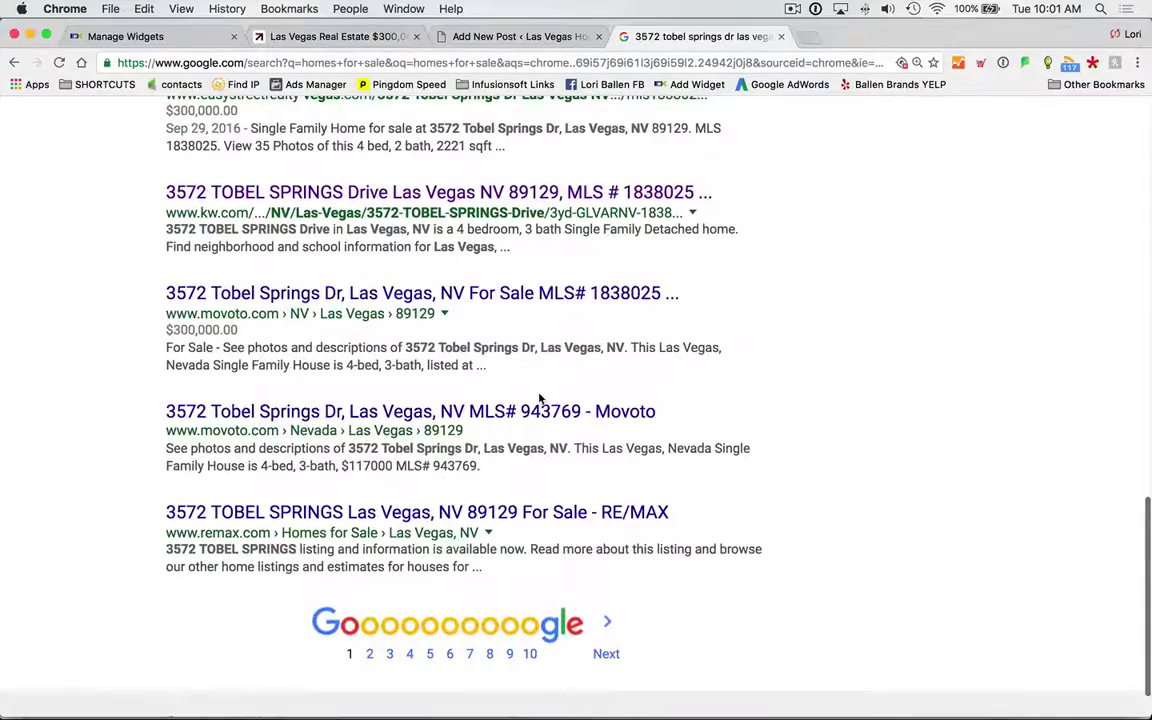
scroll(540, 396, "up", 4)
scroll(540, 400, "up", 10)
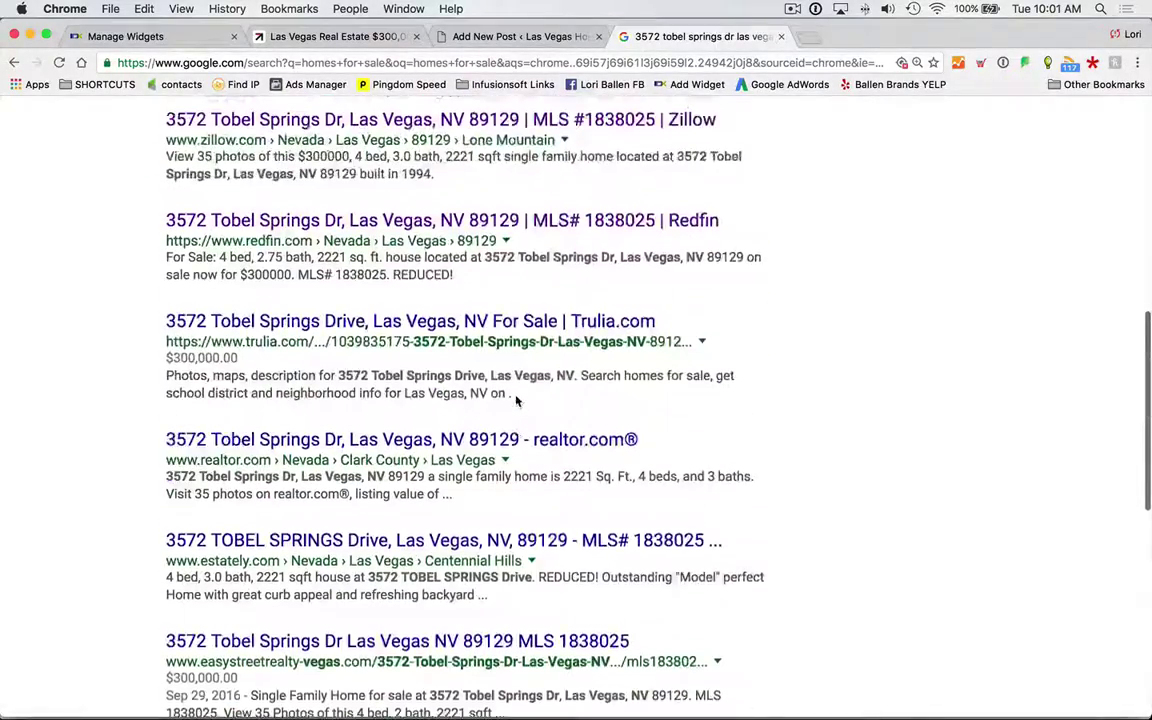
scroll(525, 398, "up", 3)
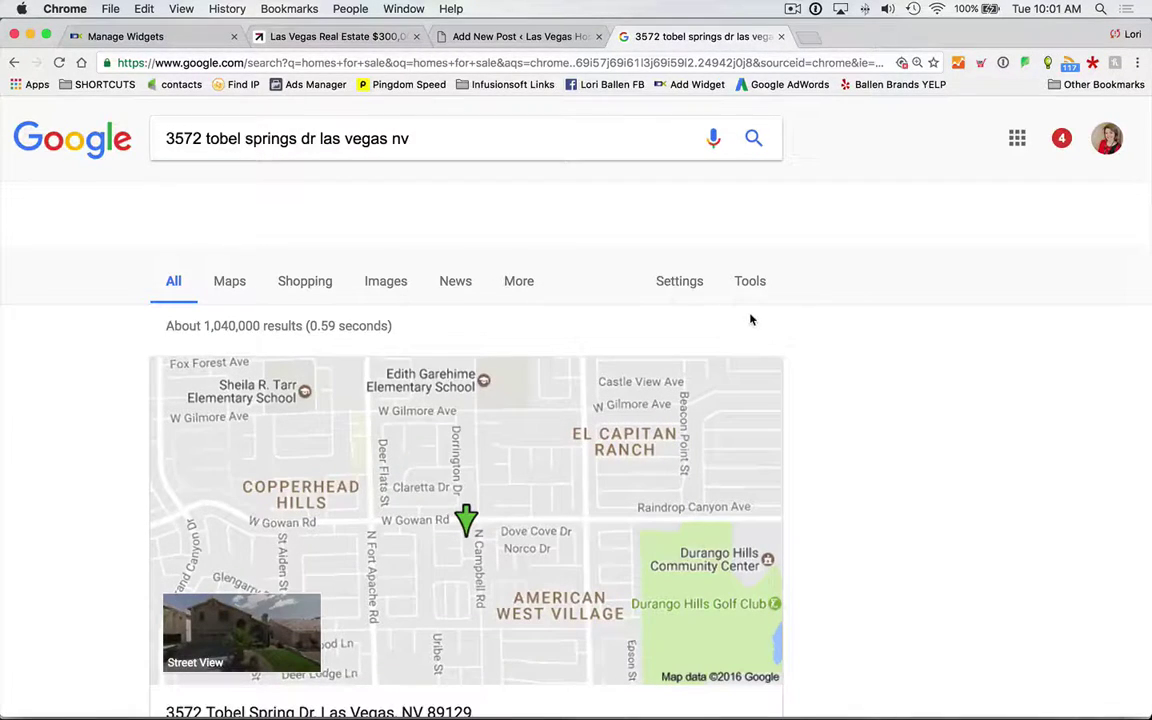
left_click(485, 36)
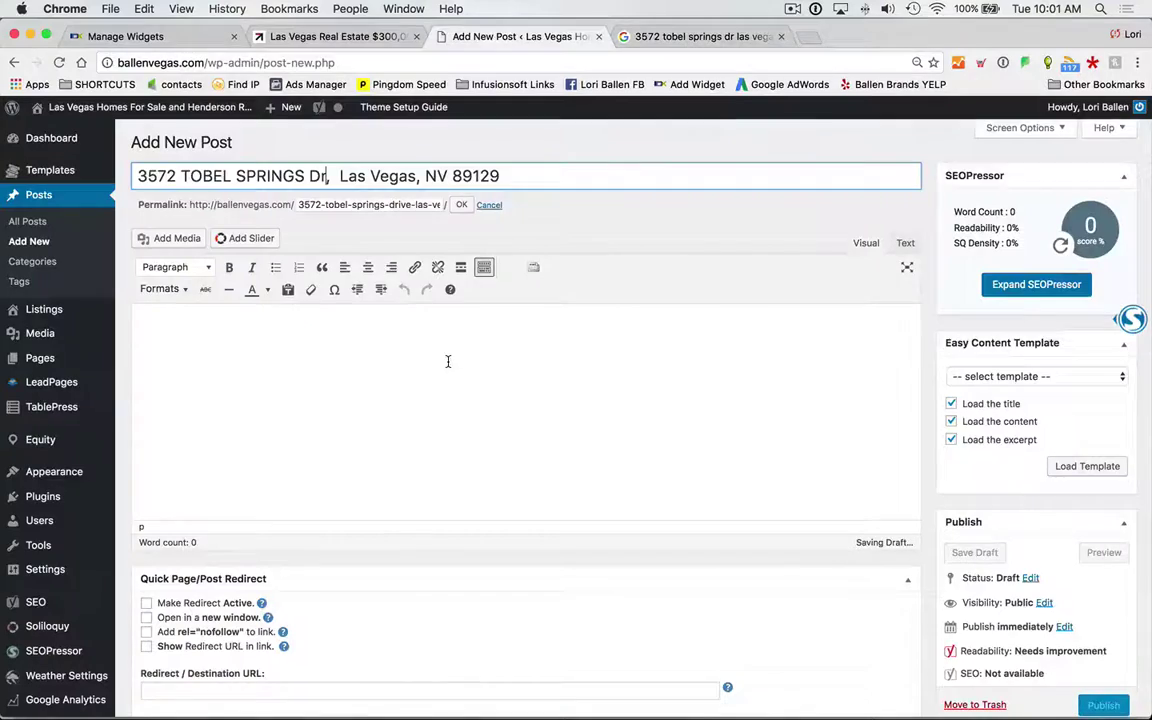
Type a comma after Dr in the title, then place the cursor in the post body
type(",")
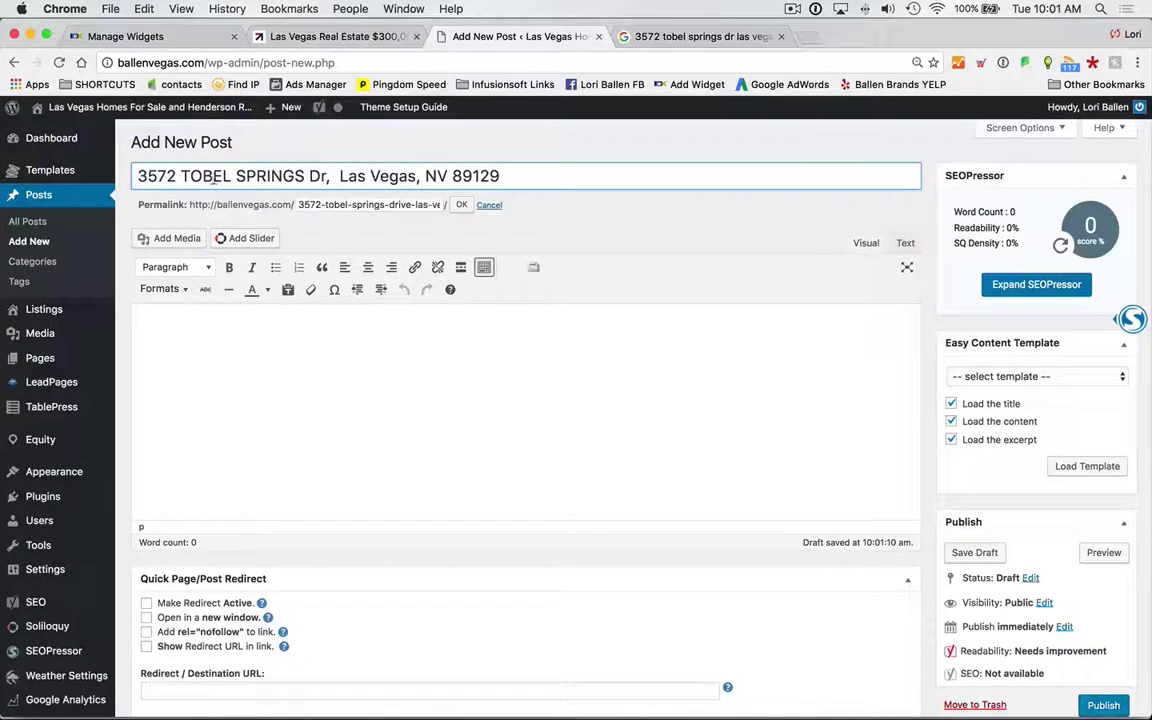
left_click(457, 314)
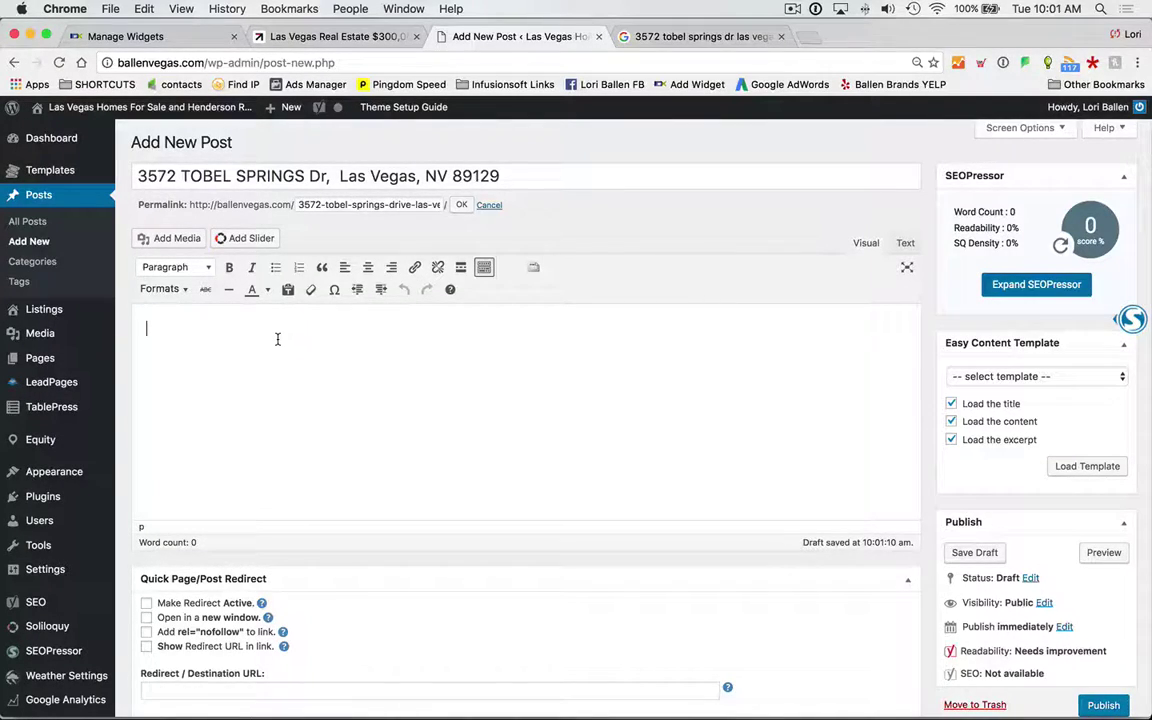
type("For more information on")
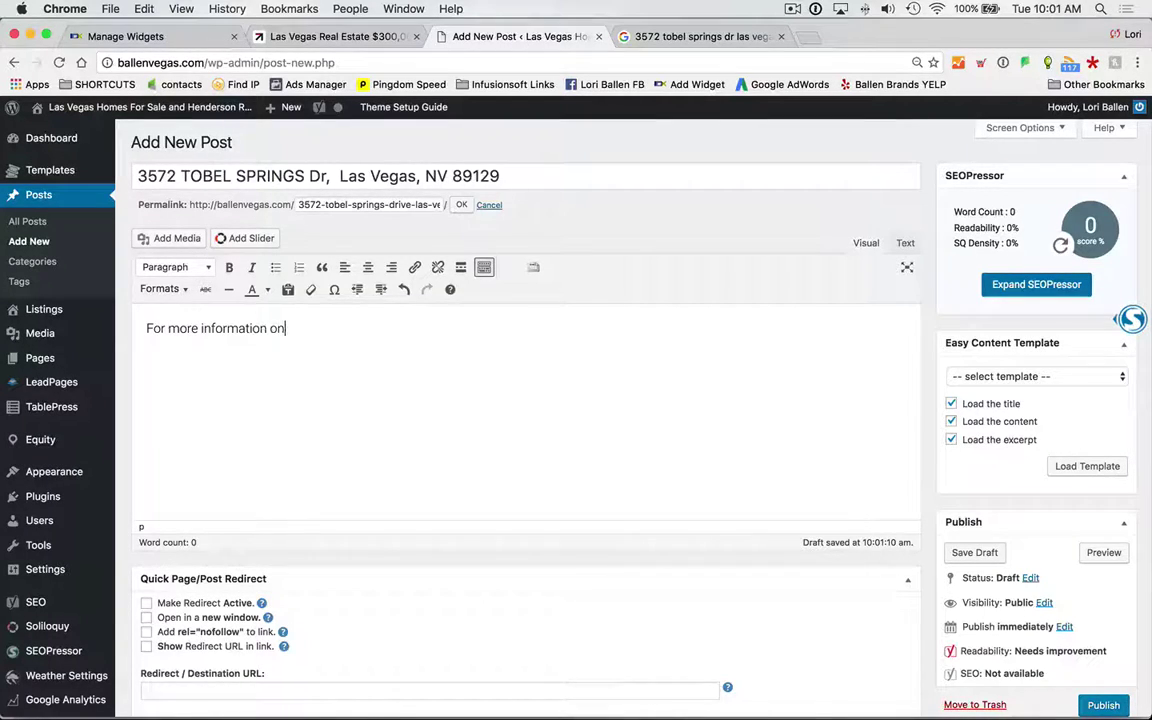
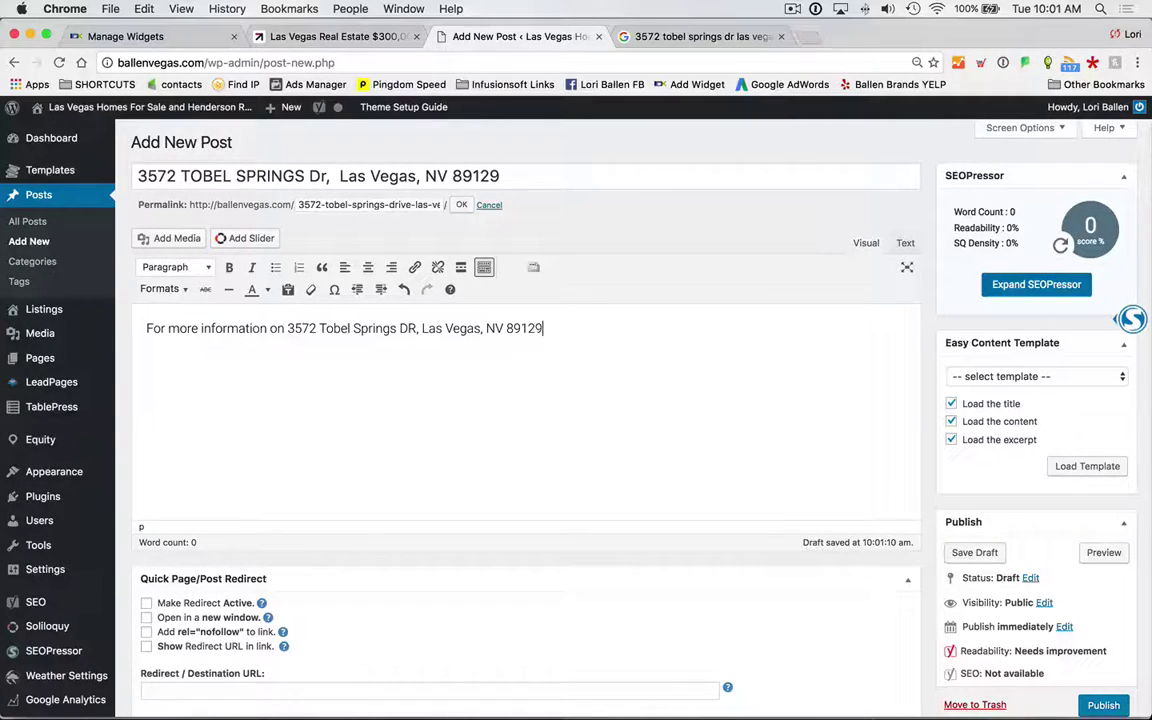
type(", Call Lori Ballen and A")
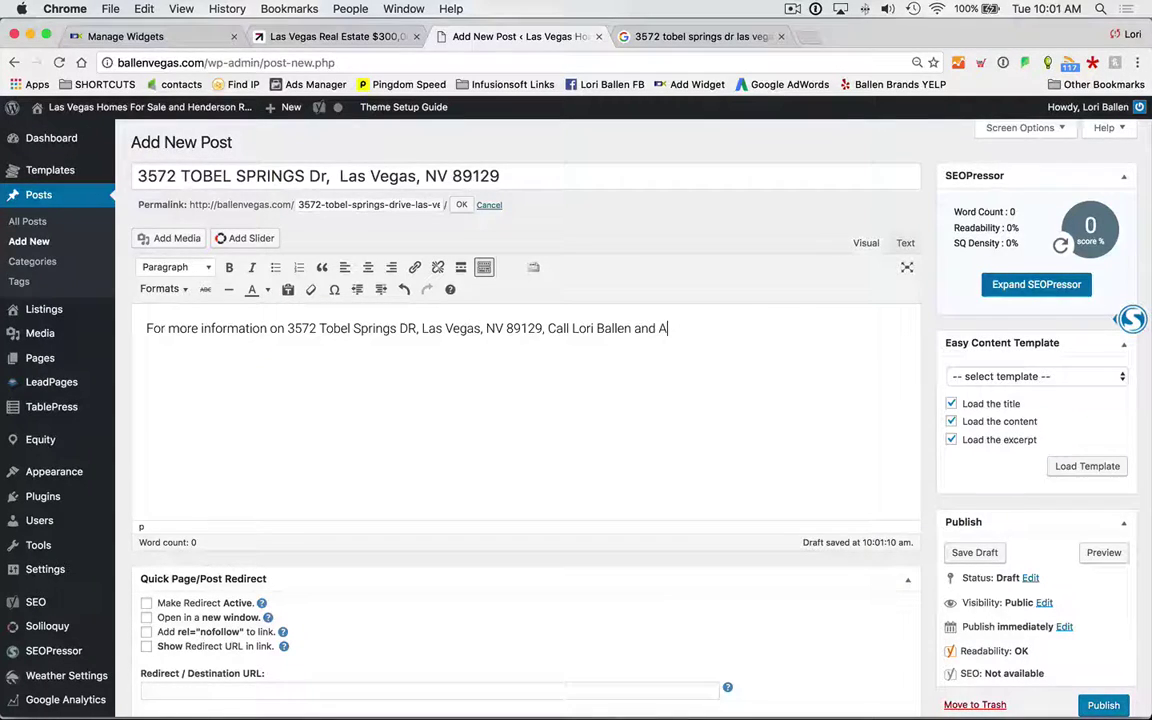
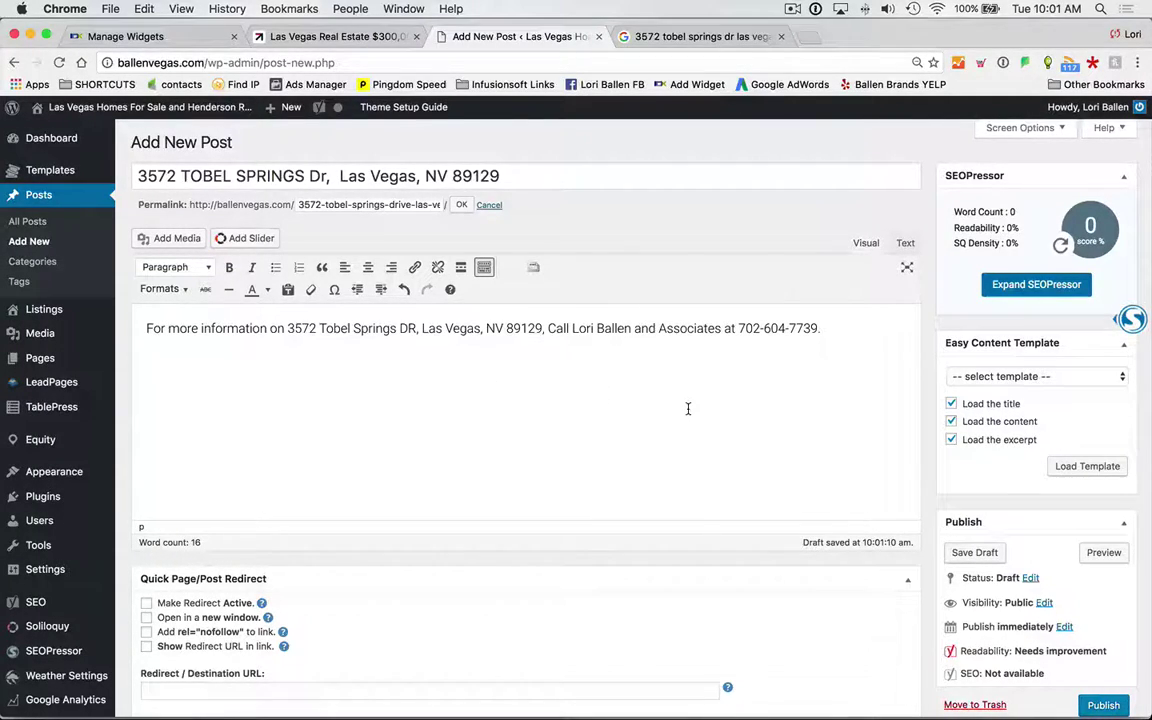
scroll(612, 403, "up", 1)
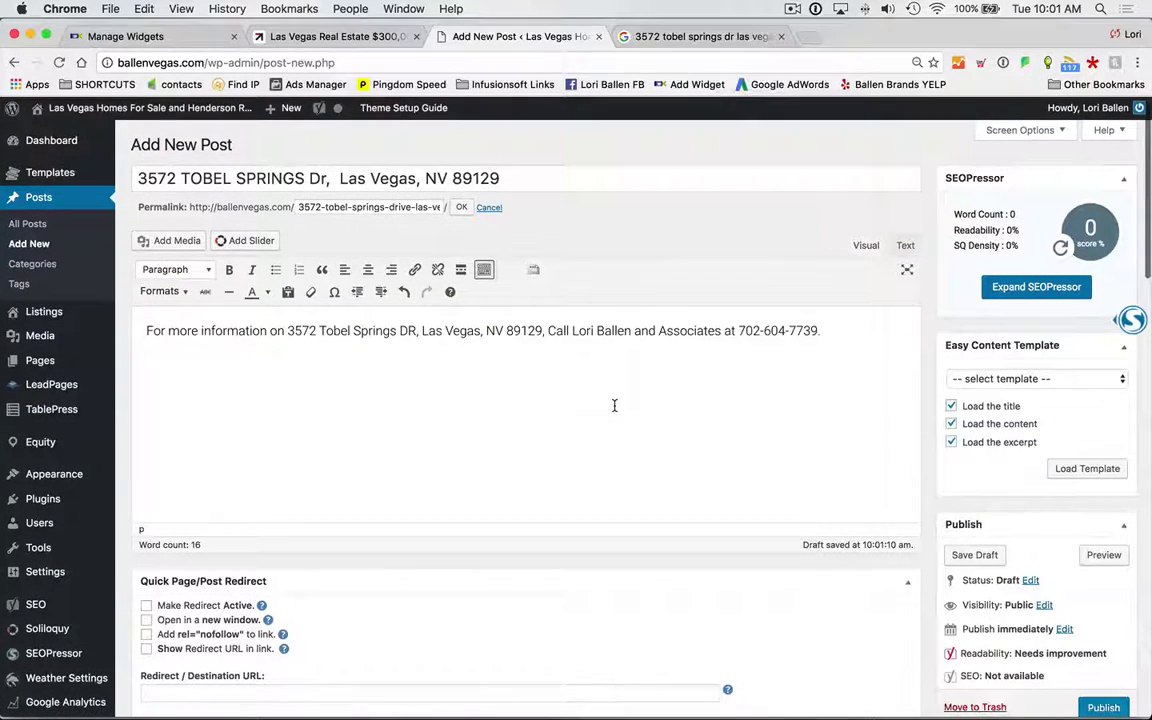
left_click(328, 36)
scroll(410, 430, "down", 1)
scroll(395, 440, "up", 1)
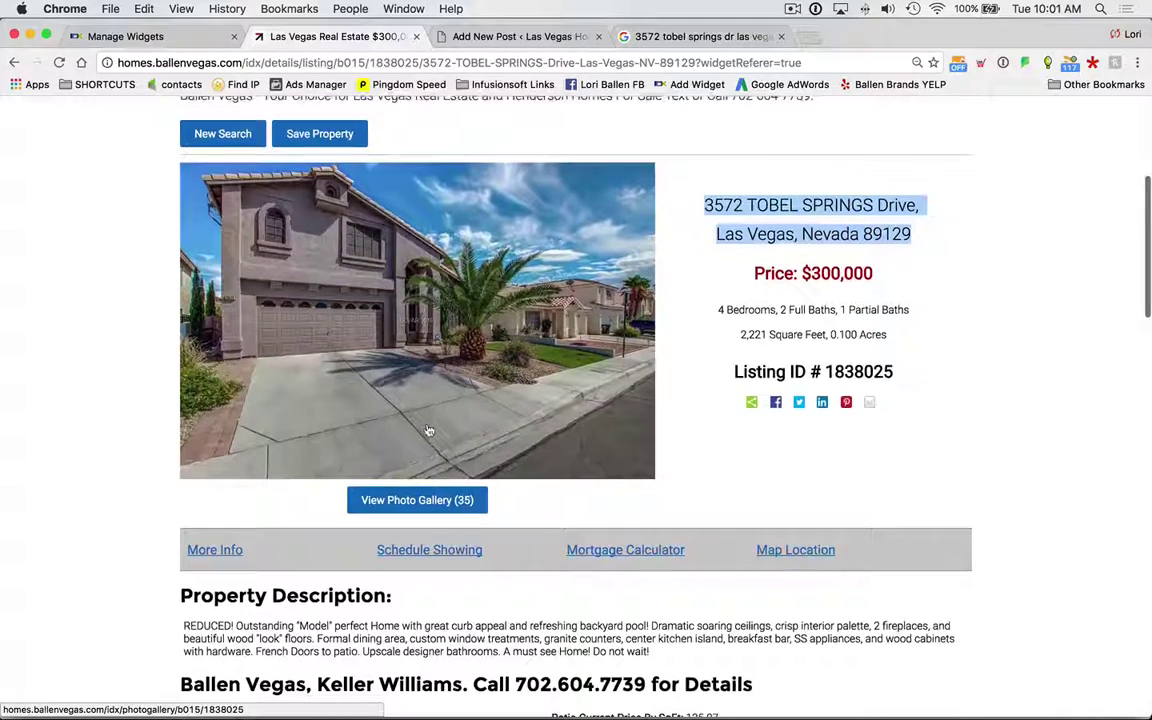
left_click(500, 37)
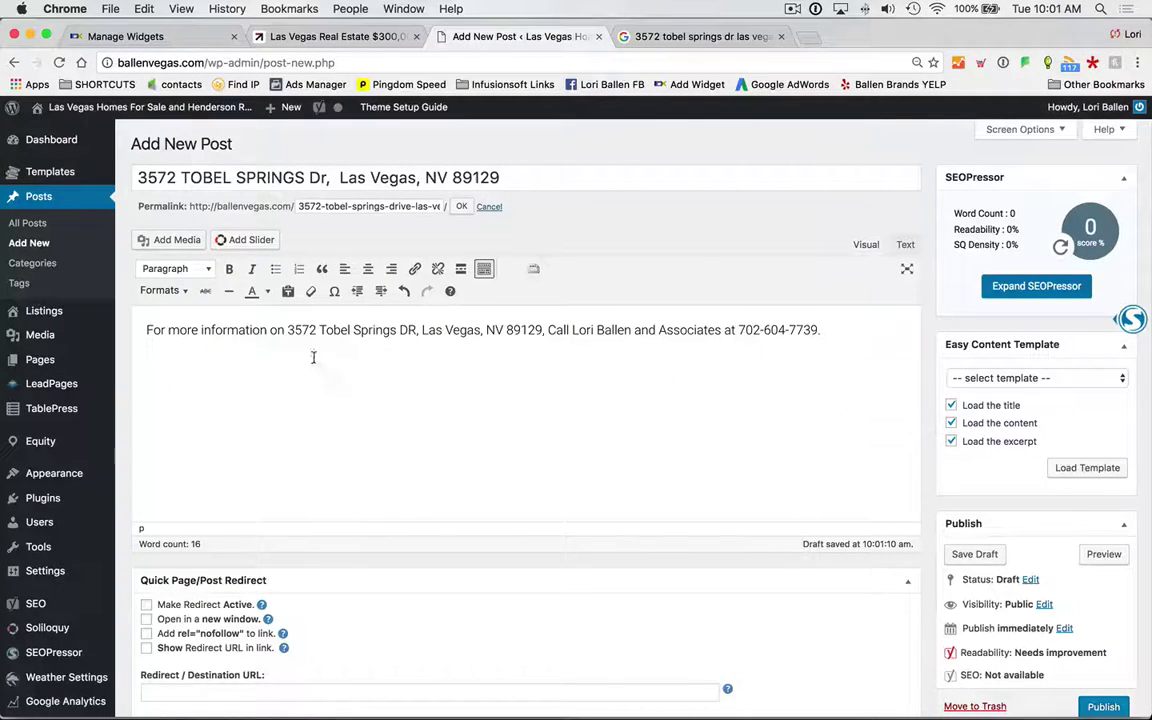
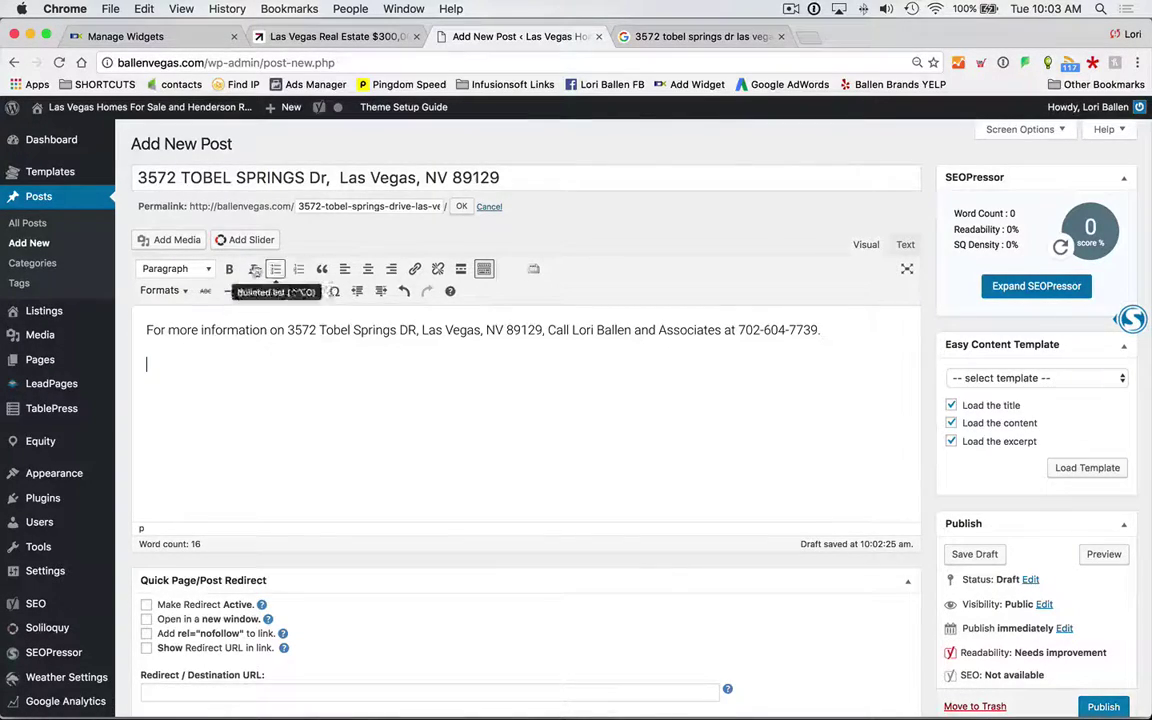
Open the Media Library and browse the site's uploaded images
left_click(170, 240)
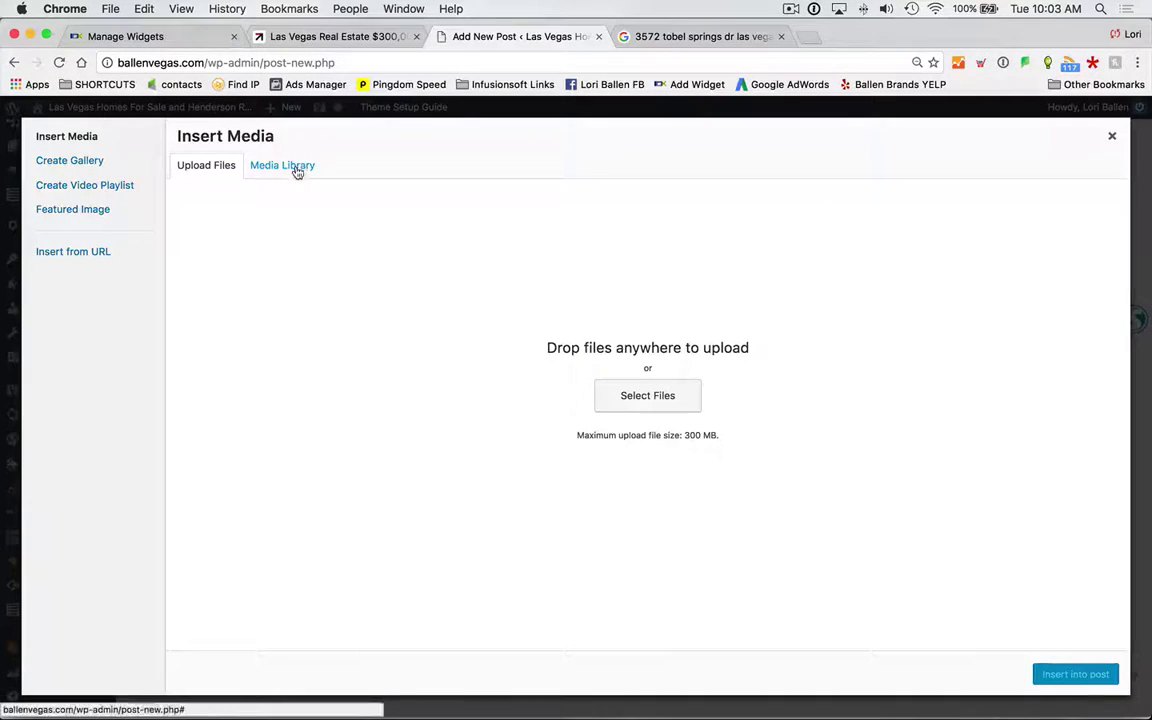
left_click(297, 168)
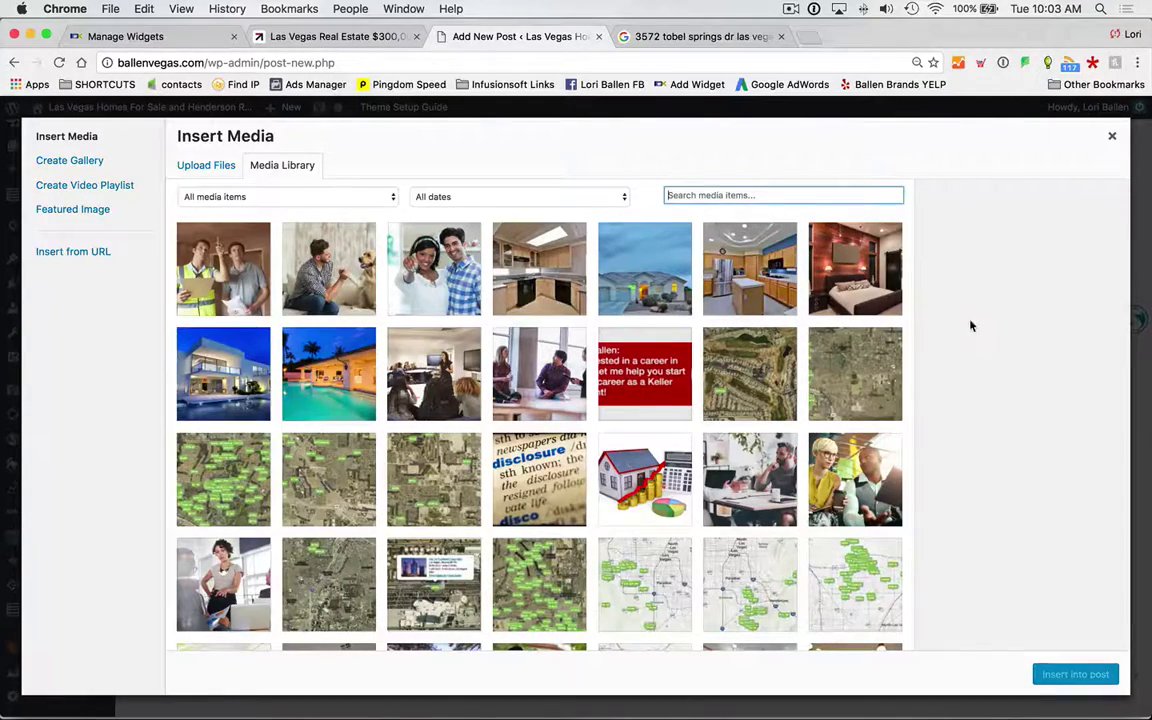
scroll(769, 358, "down", 5)
scroll(769, 358, "down", 3)
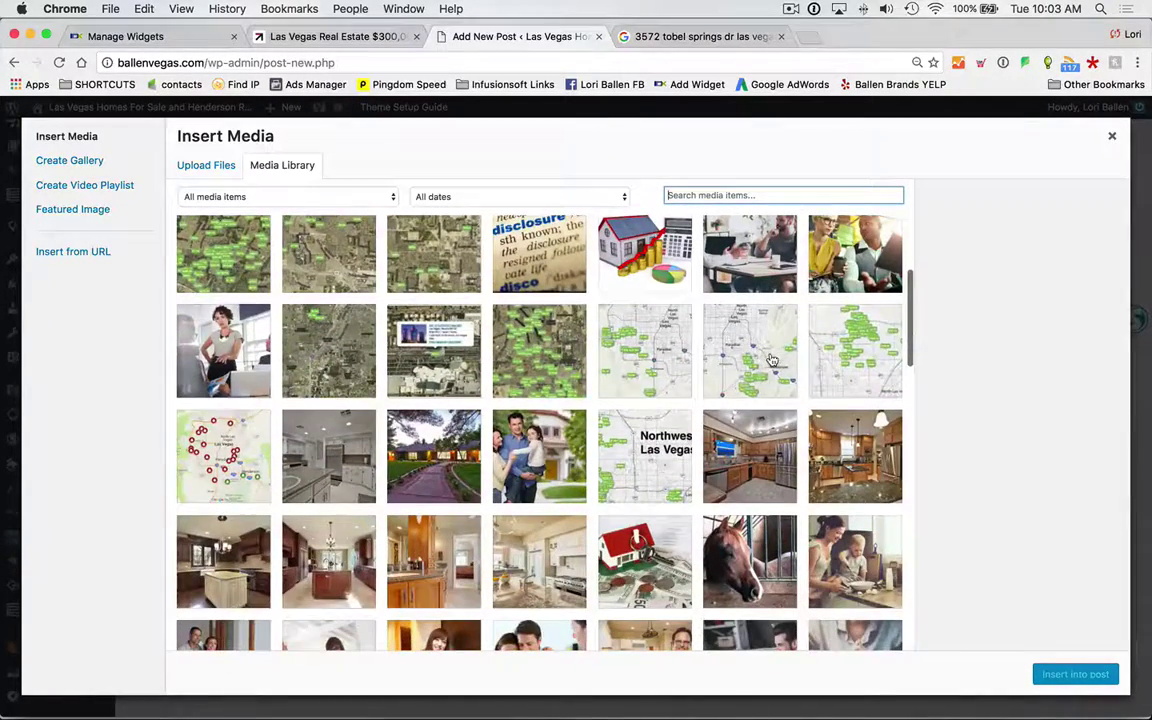
scroll(771, 360, "up", 2)
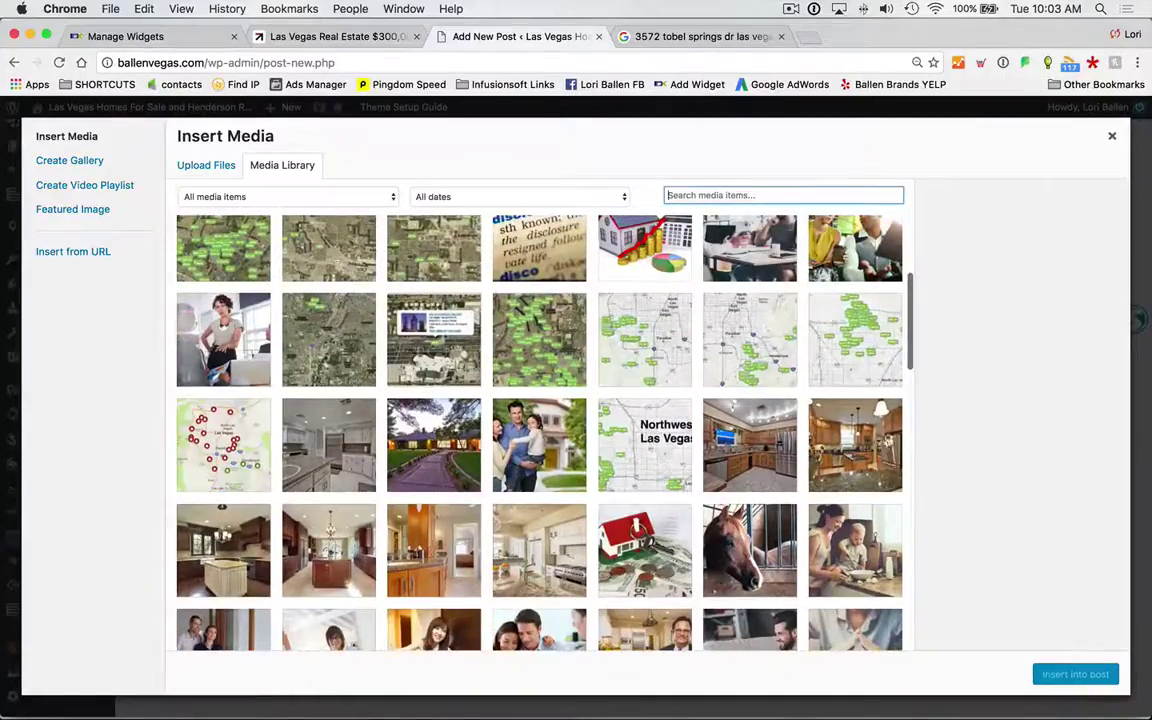
scroll(813, 432, "down", 8)
scroll(813, 432, "down", 8)
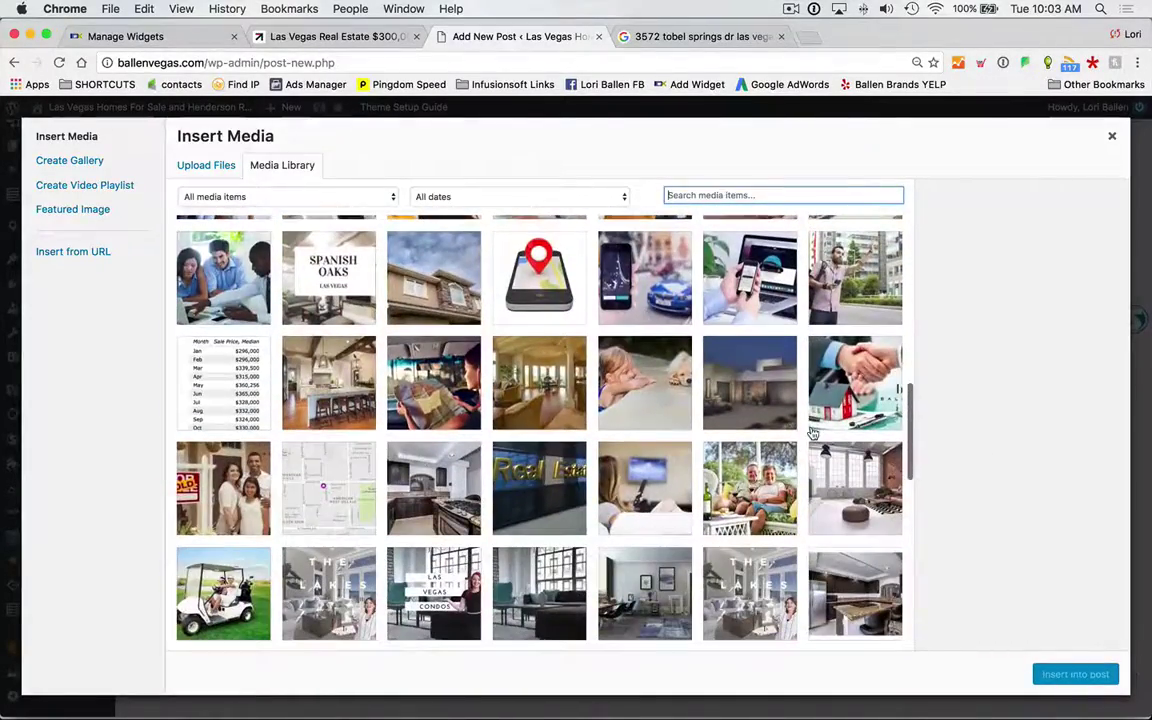
scroll(813, 432, "up", 15)
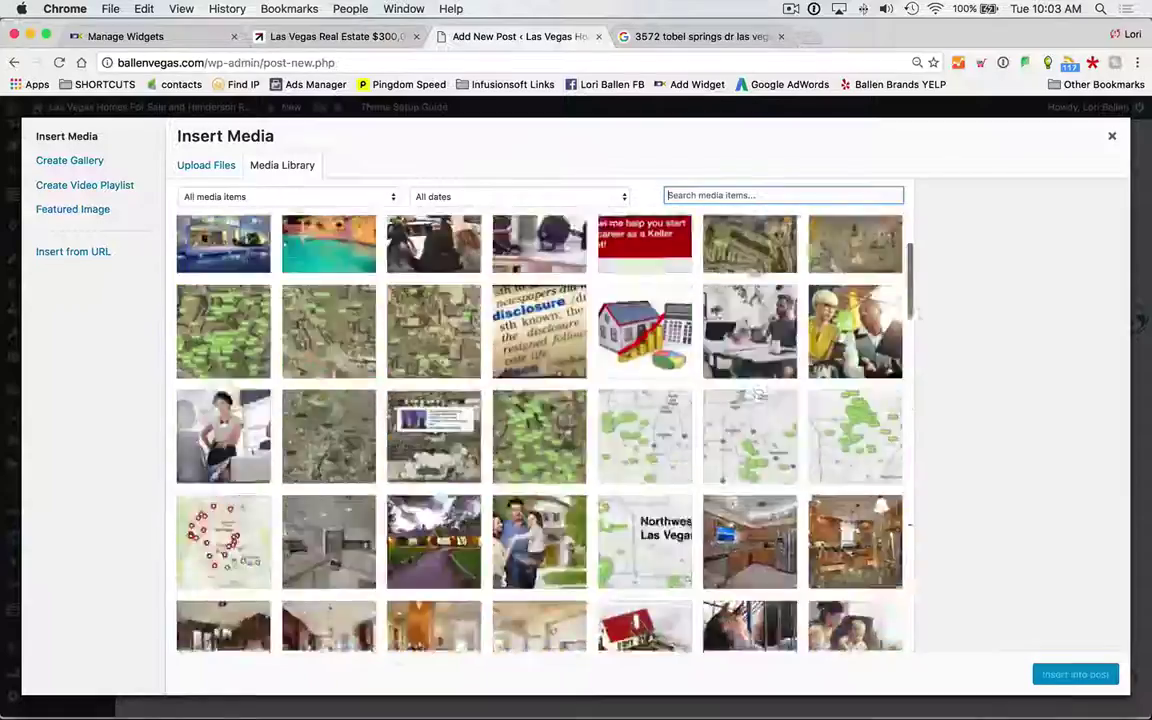
left_click(730, 192)
type("tobel")
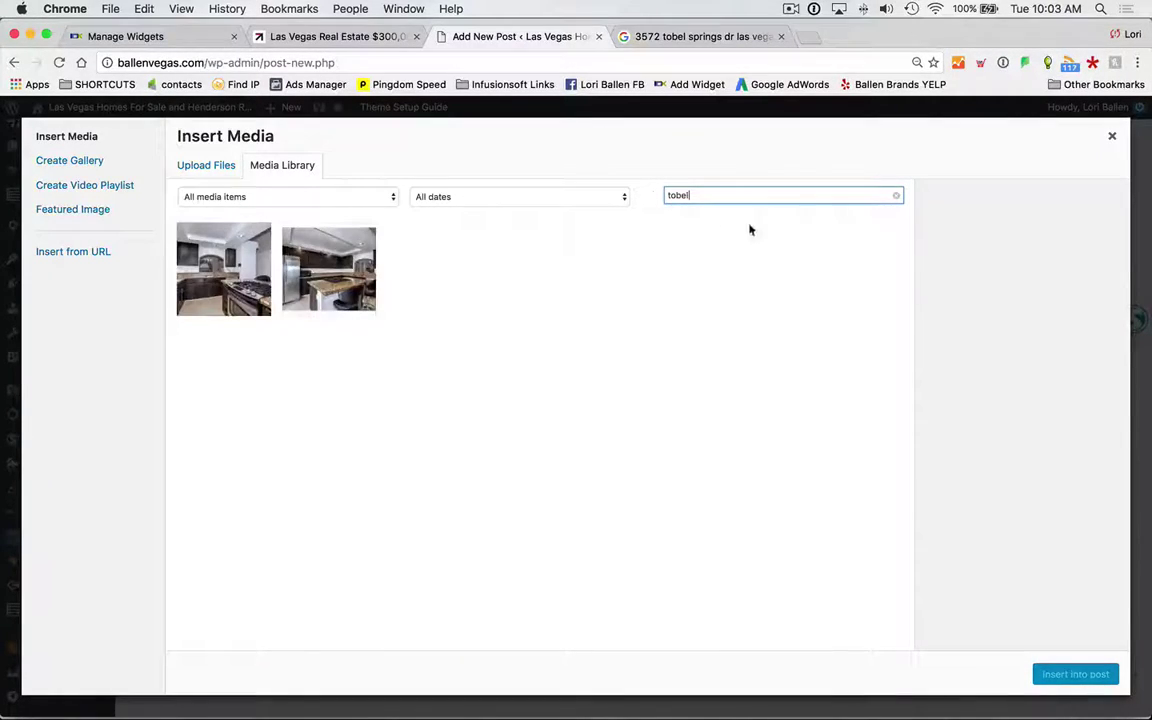
left_click(261, 271)
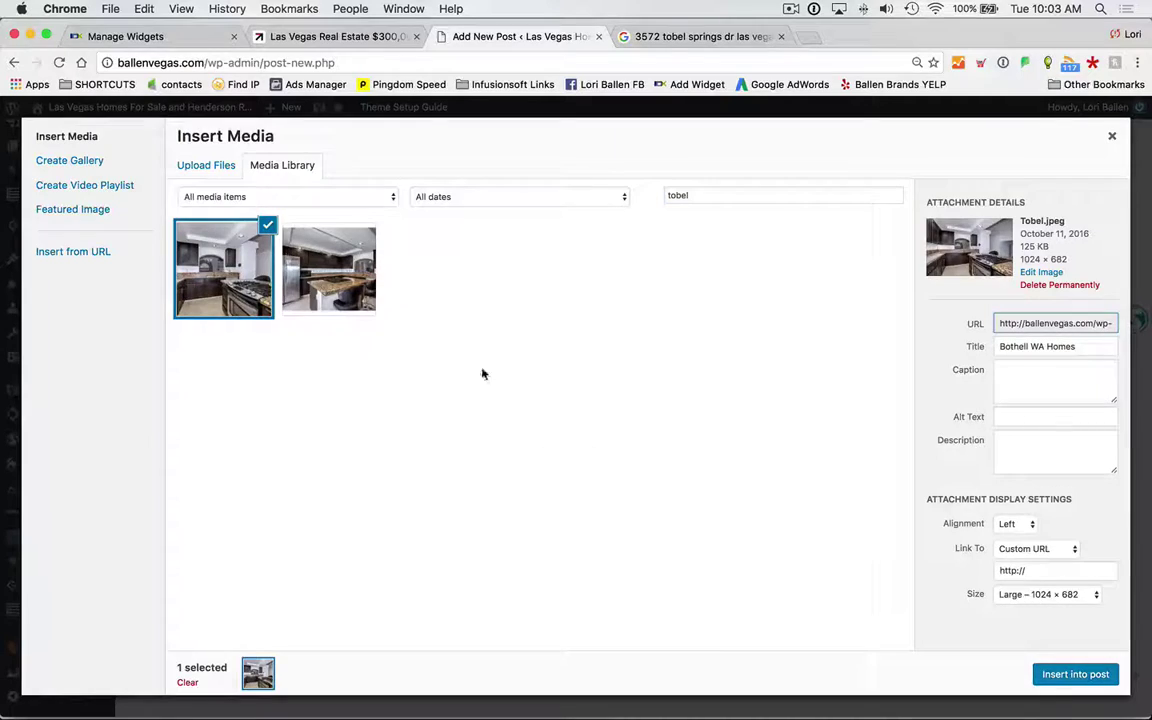
left_click(329, 268)
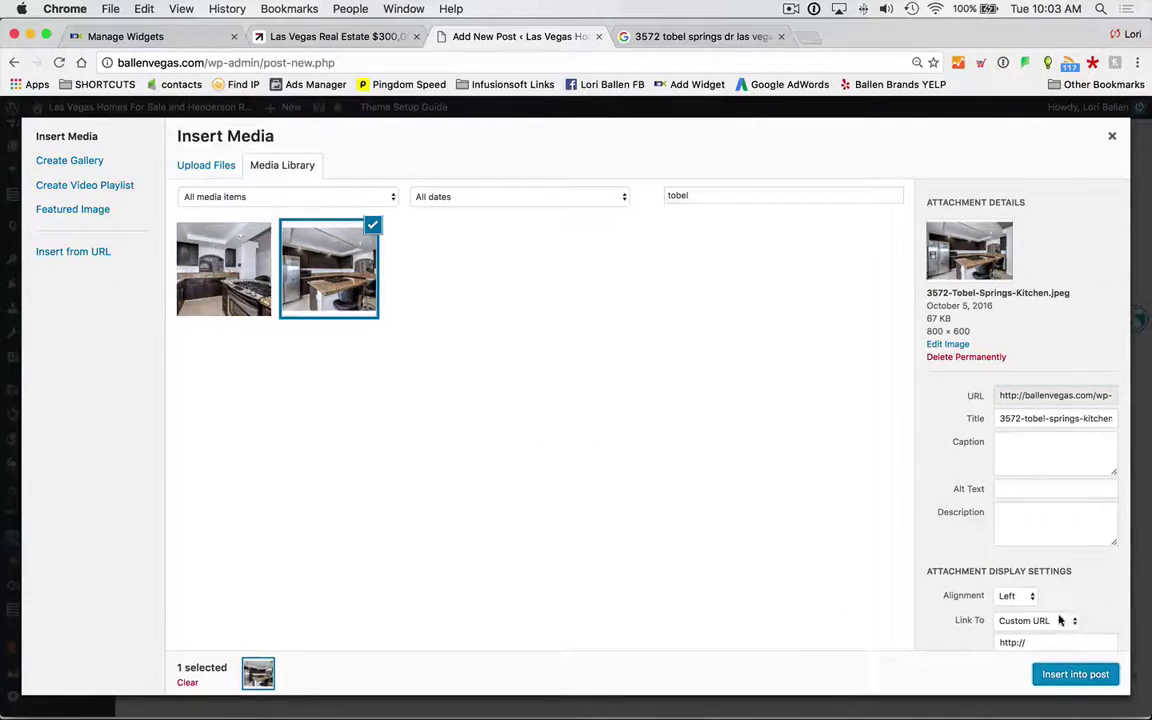
left_click(1076, 674)
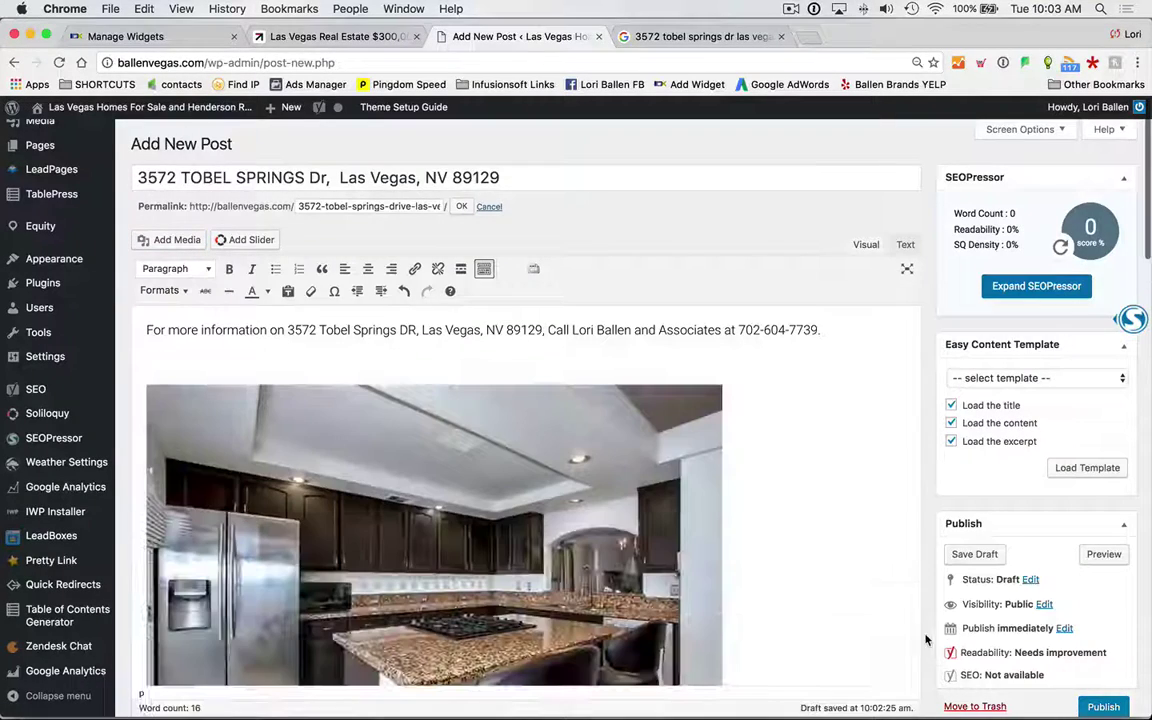
Delete the inserted photo and insert the other Tobel kitchen photo instead
scroll(797, 513, "down", 2)
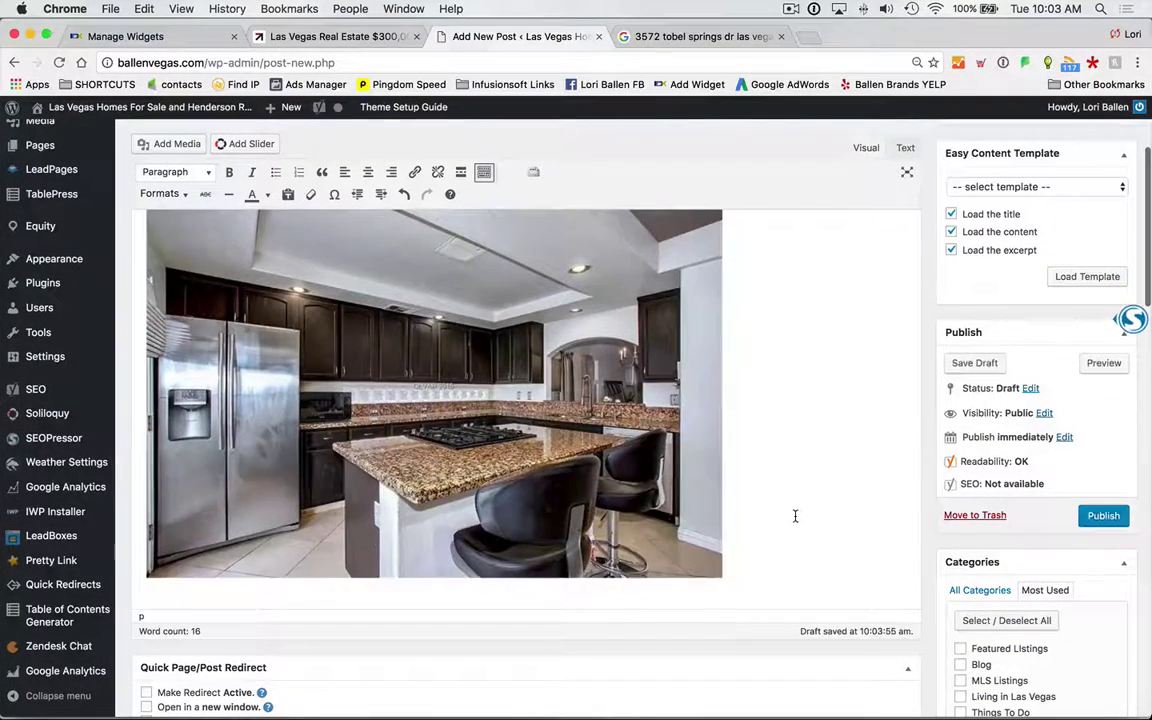
left_click(298, 406)
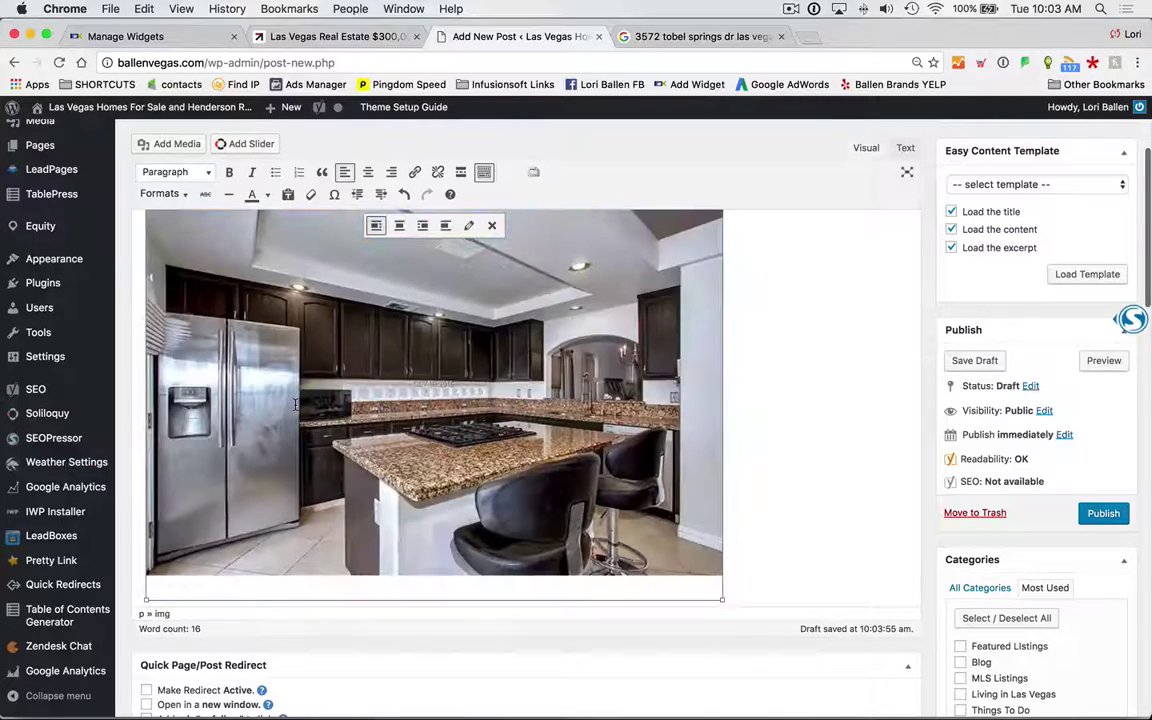
key("BackSpace")
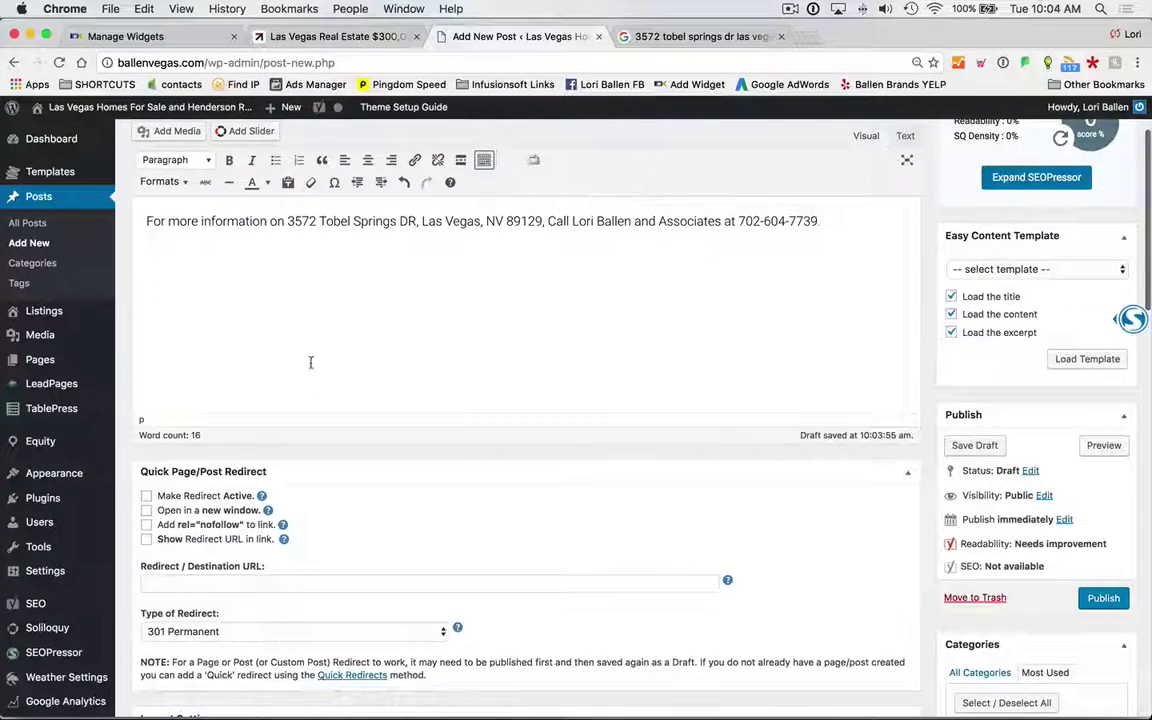
scroll(250, 310, "up", 2)
left_click(178, 221)
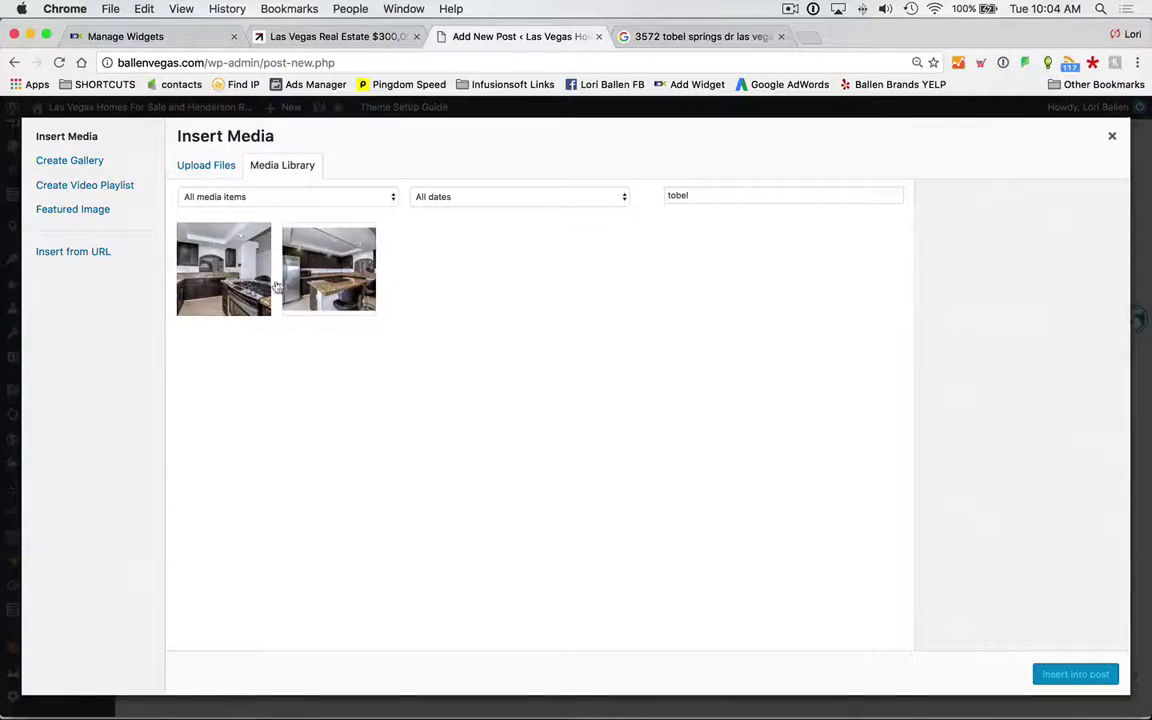
left_click(235, 258)
left_click(1062, 674)
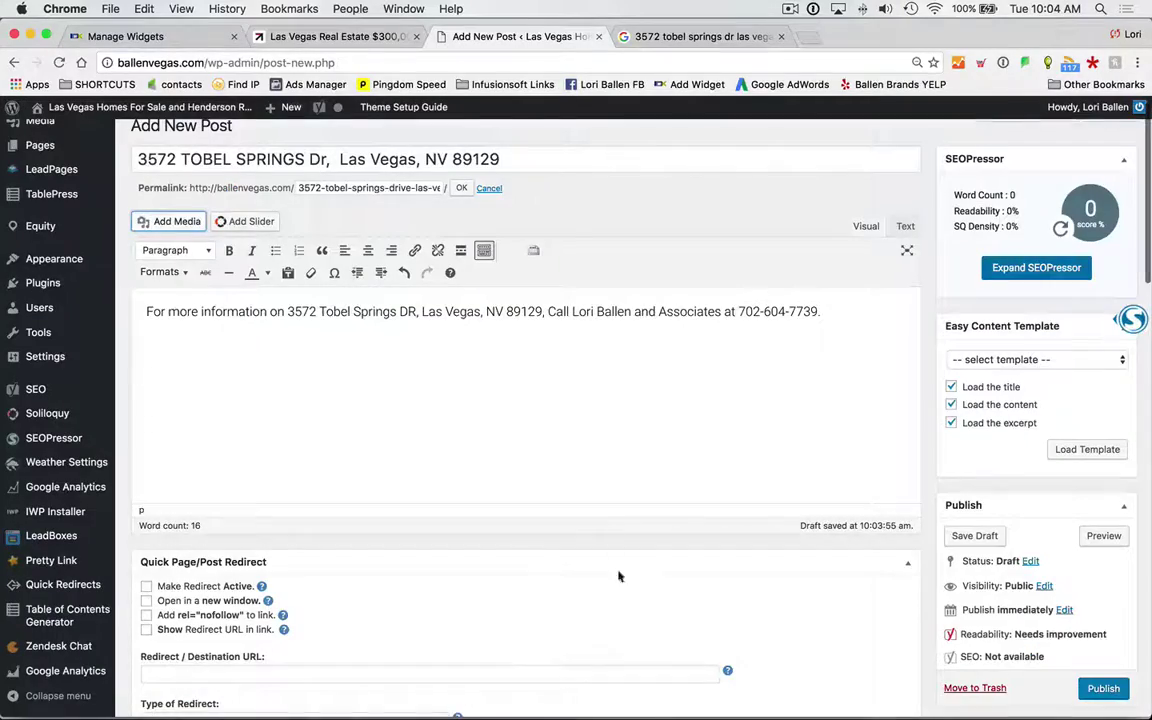
scroll(627, 437, "down", 3)
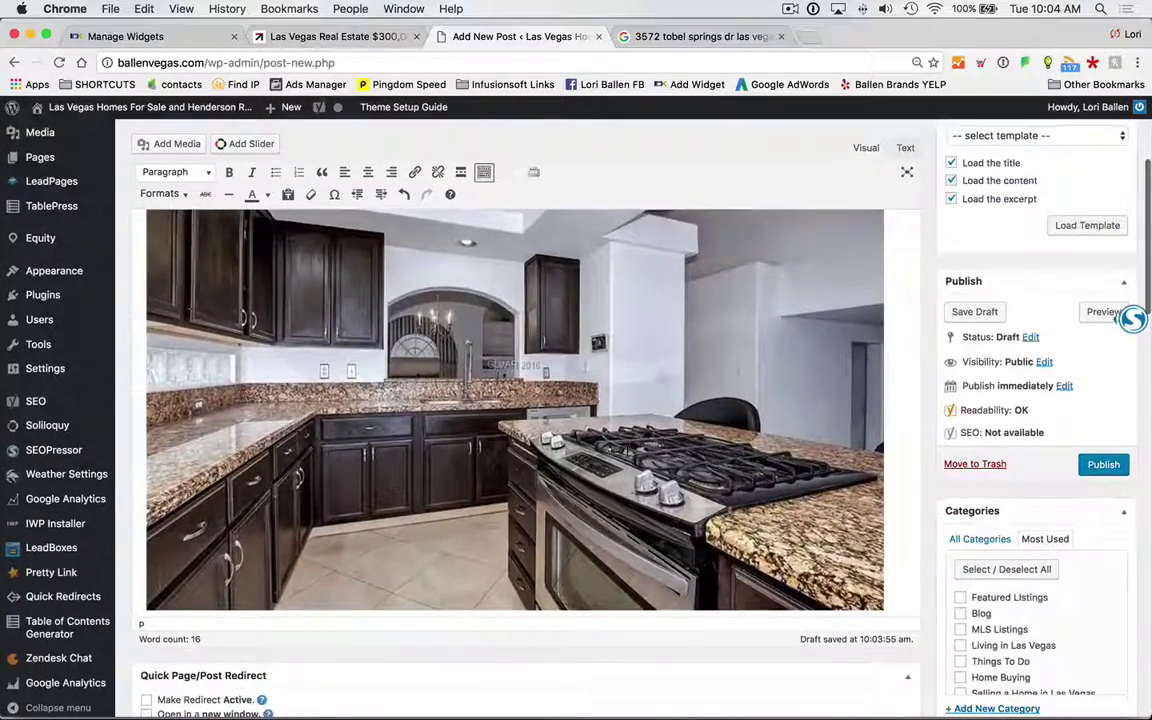
scroll(616, 463, "up", 3)
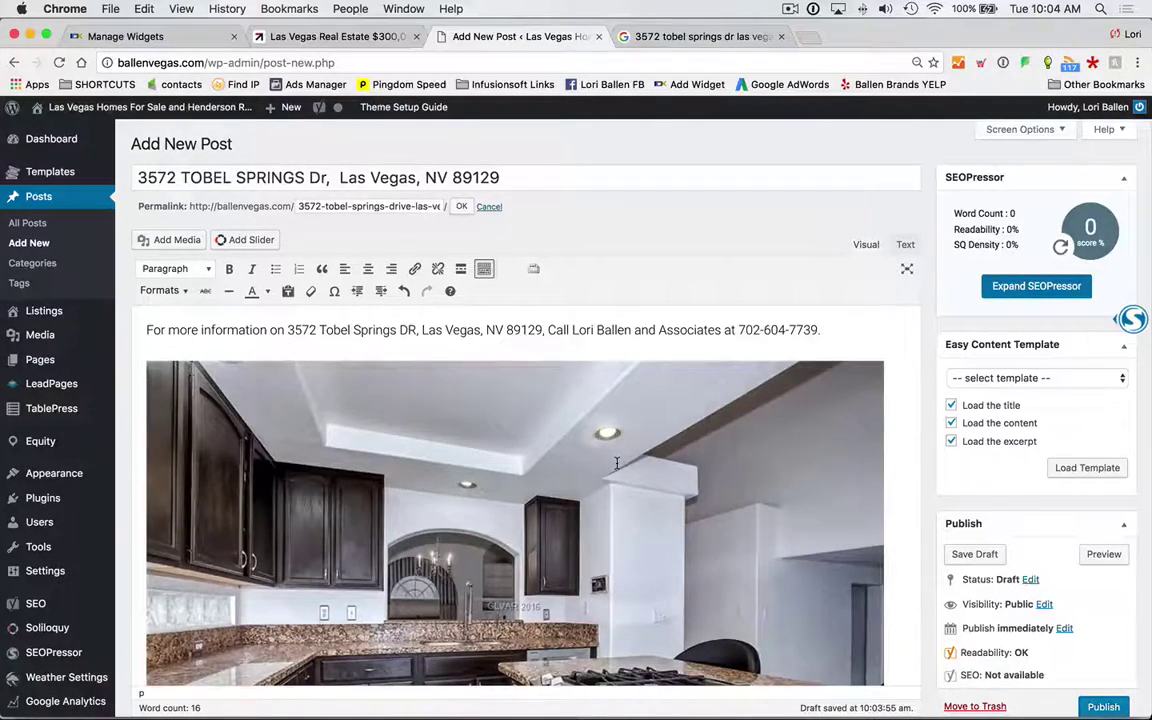
scroll(617, 463, "down", 2)
scroll(617, 463, "down", 5)
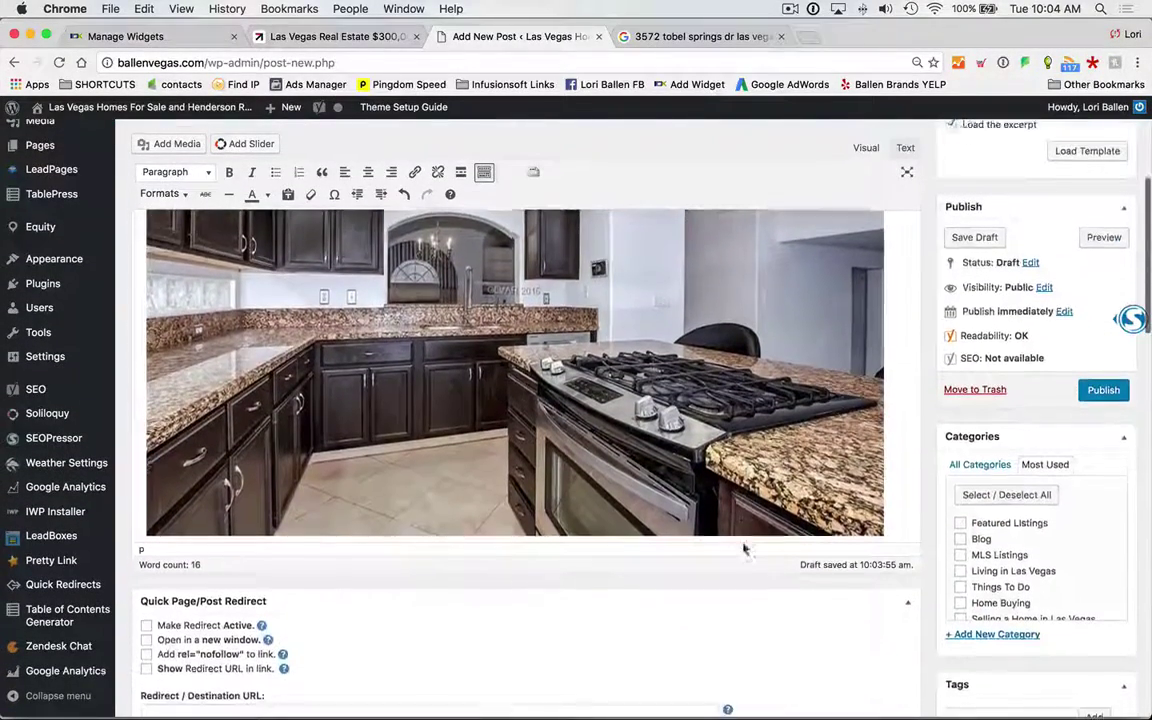
scroll(904, 500, "up", 3)
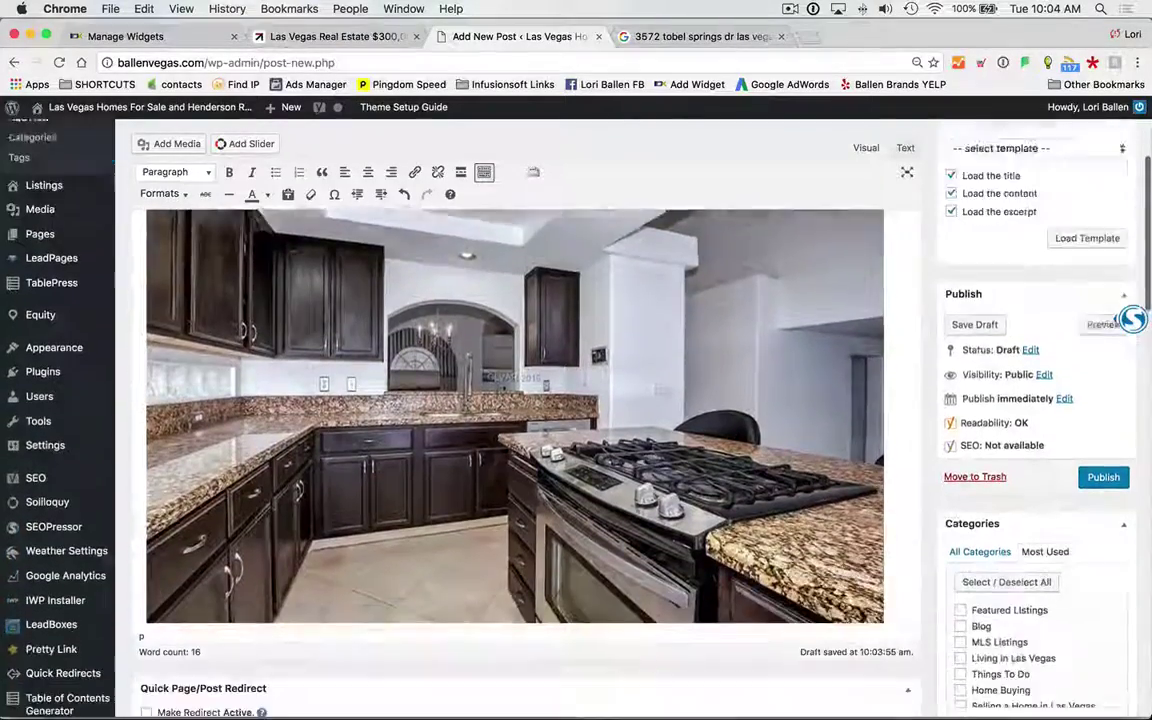
scroll(900, 515, "down", 2)
scroll(898, 525, "up", 2)
scroll(898, 528, "up", 5)
left_click(494, 330)
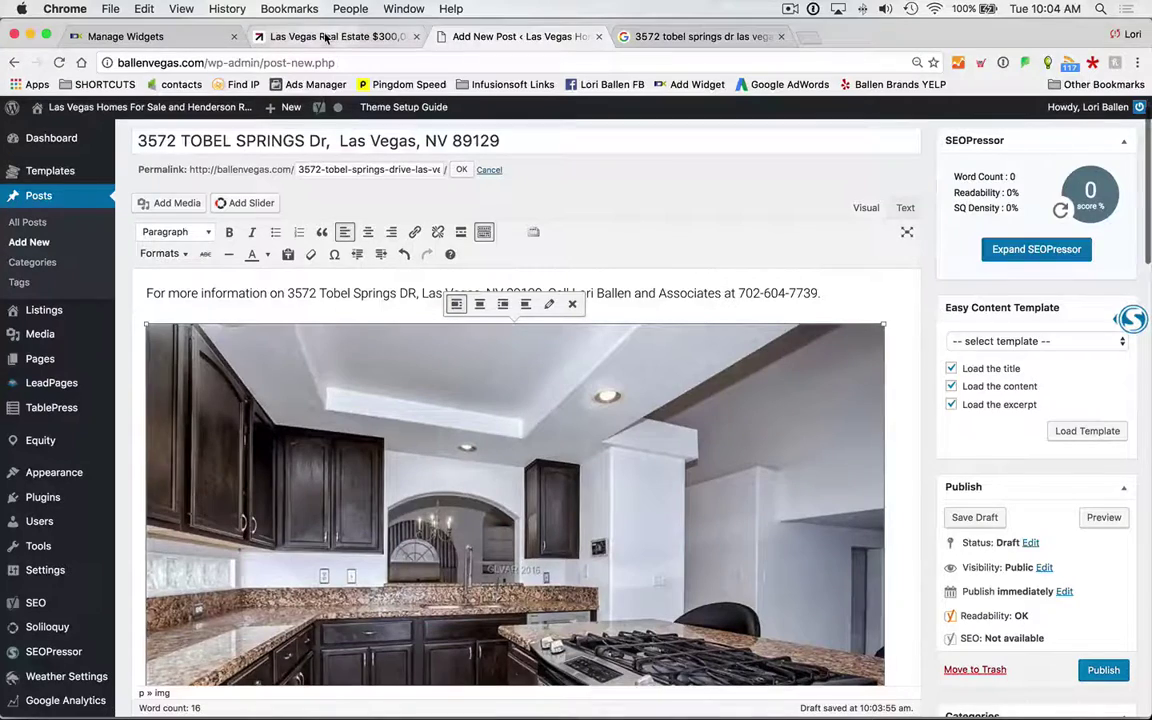
Select the price, bedroom and square-feet lines on the Tobel Springs listing page
left_click(326, 38)
scroll(668, 290, "up", 1)
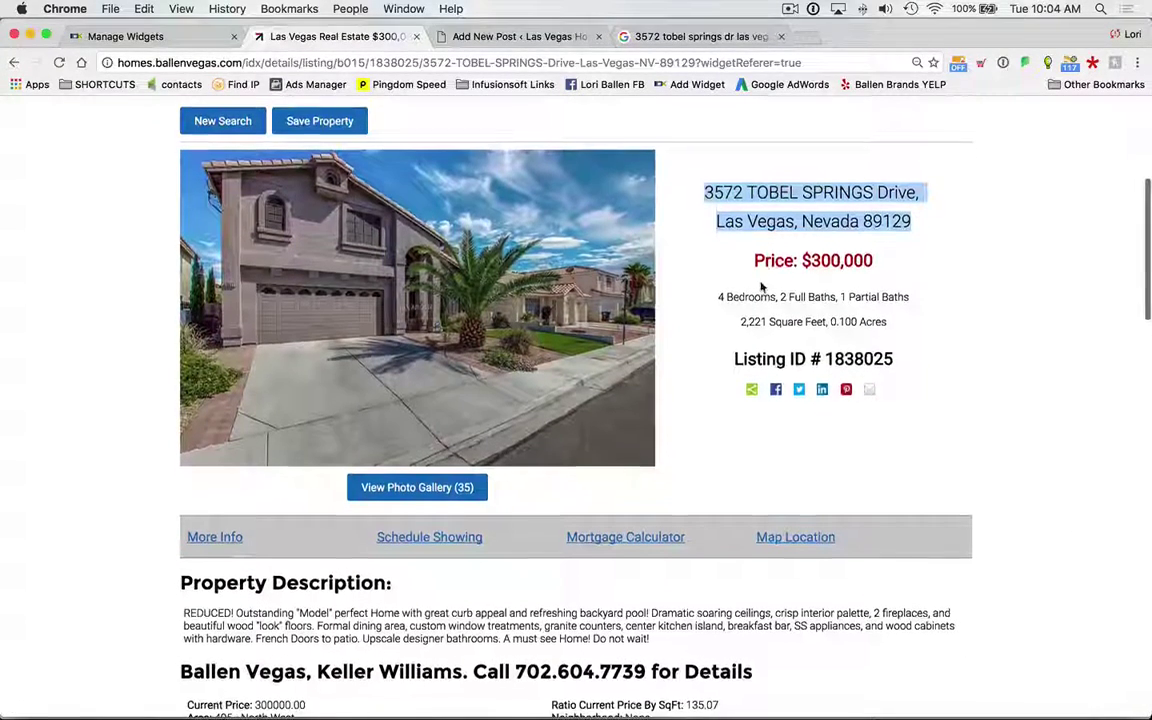
left_click(710, 202)
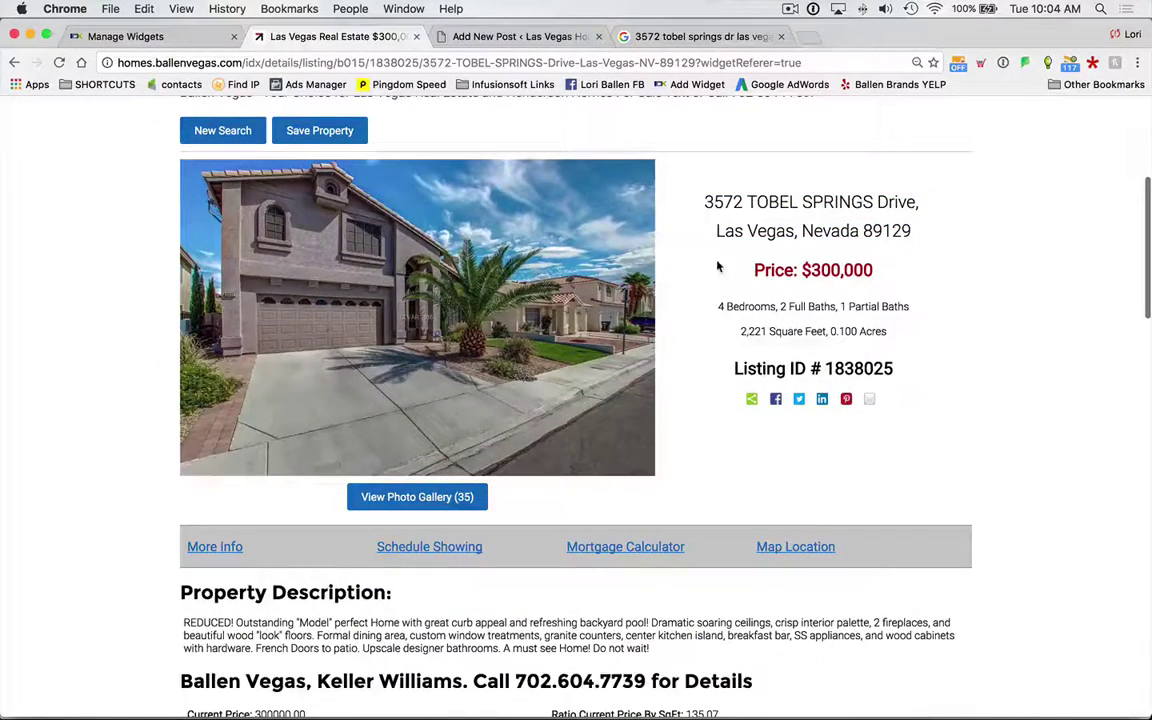
left_click_drag(746, 277, 915, 352)
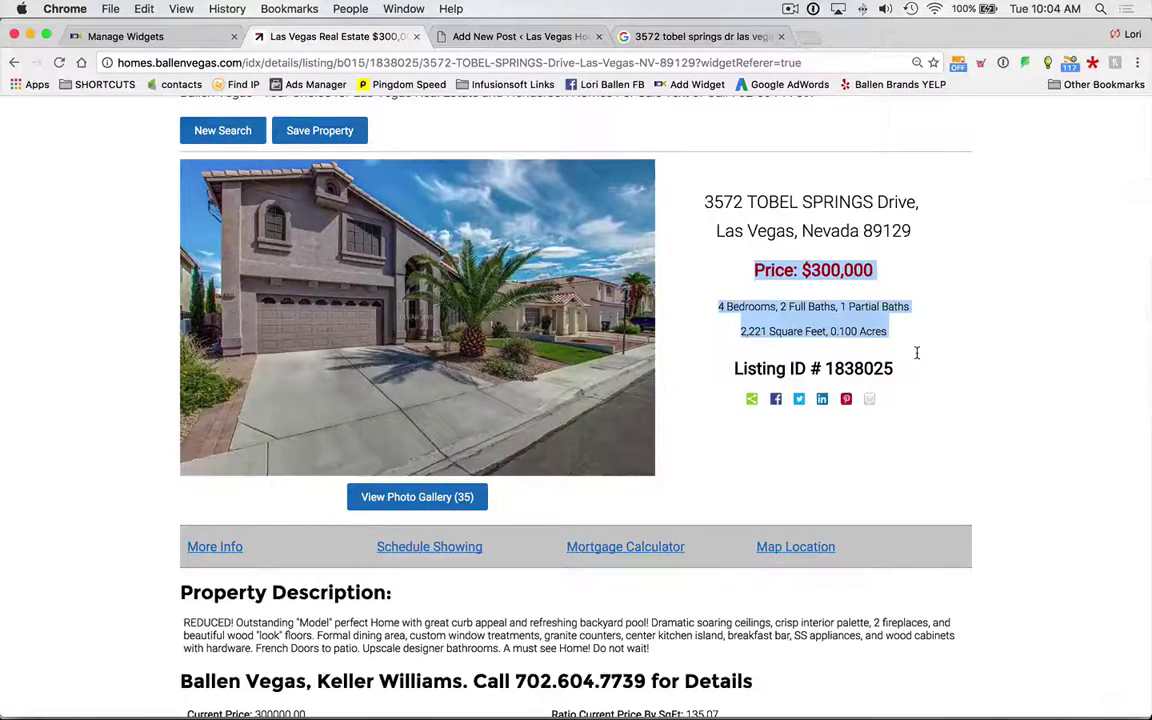
Back in the post draft, select the inserted kitchen photo
left_click(515, 36)
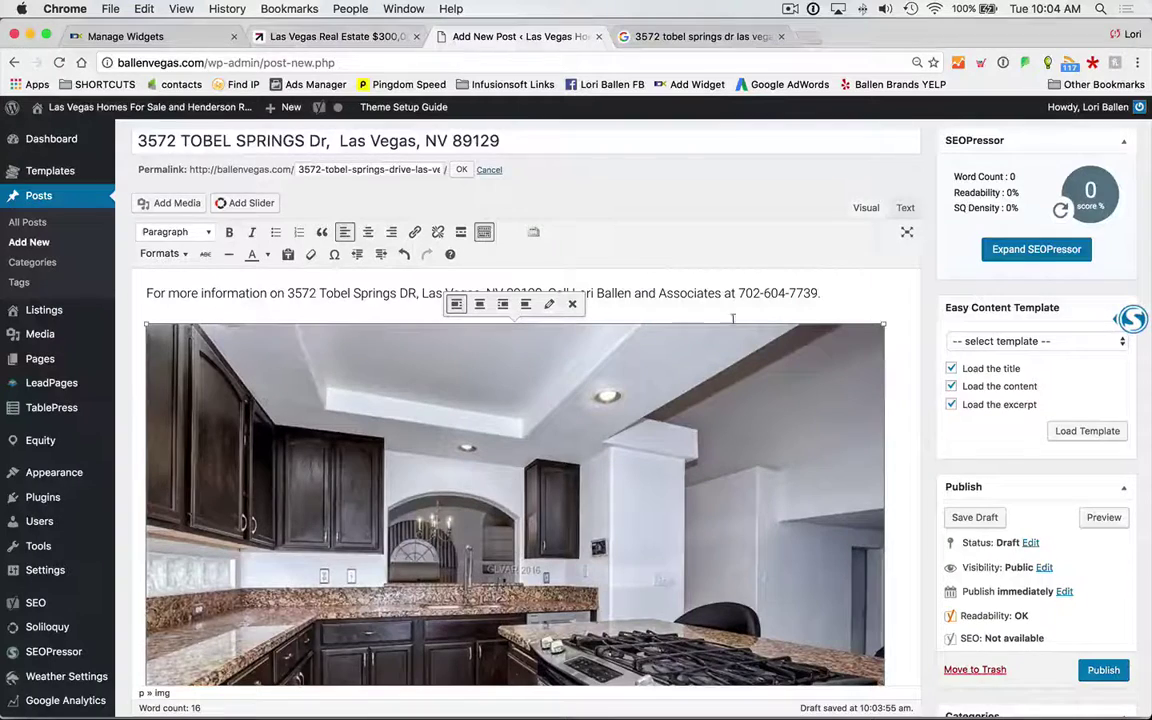
left_click(918, 365)
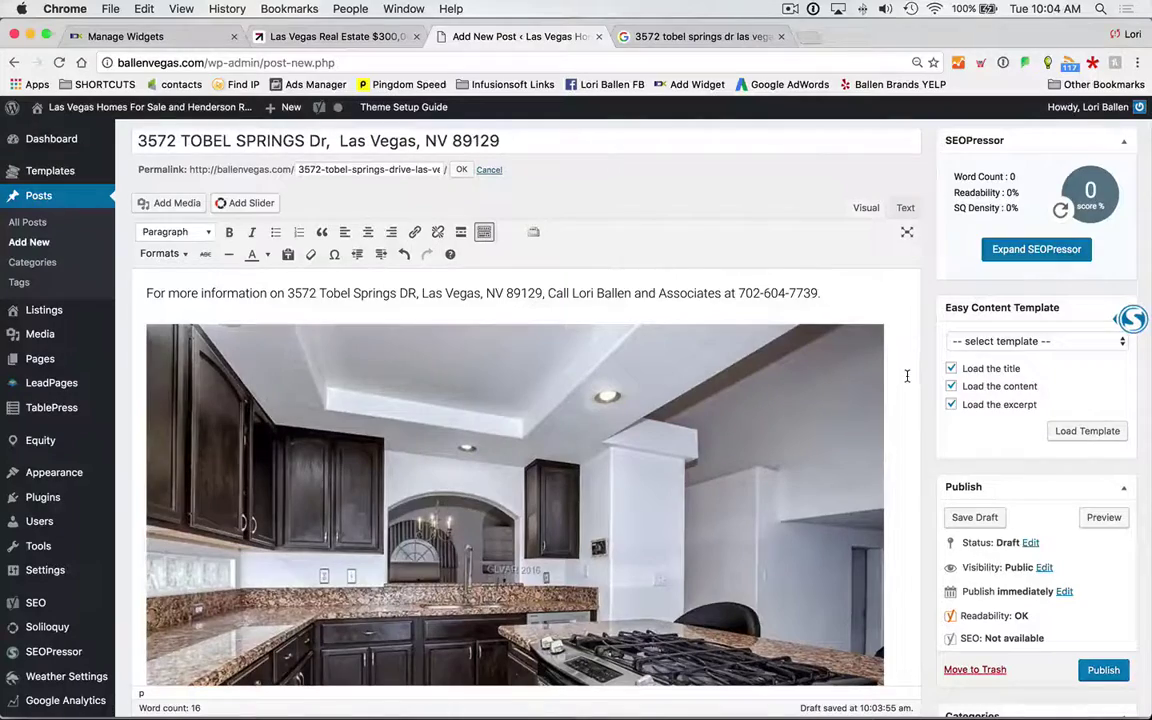
left_click(851, 379)
scroll(851, 379, "down", 2)
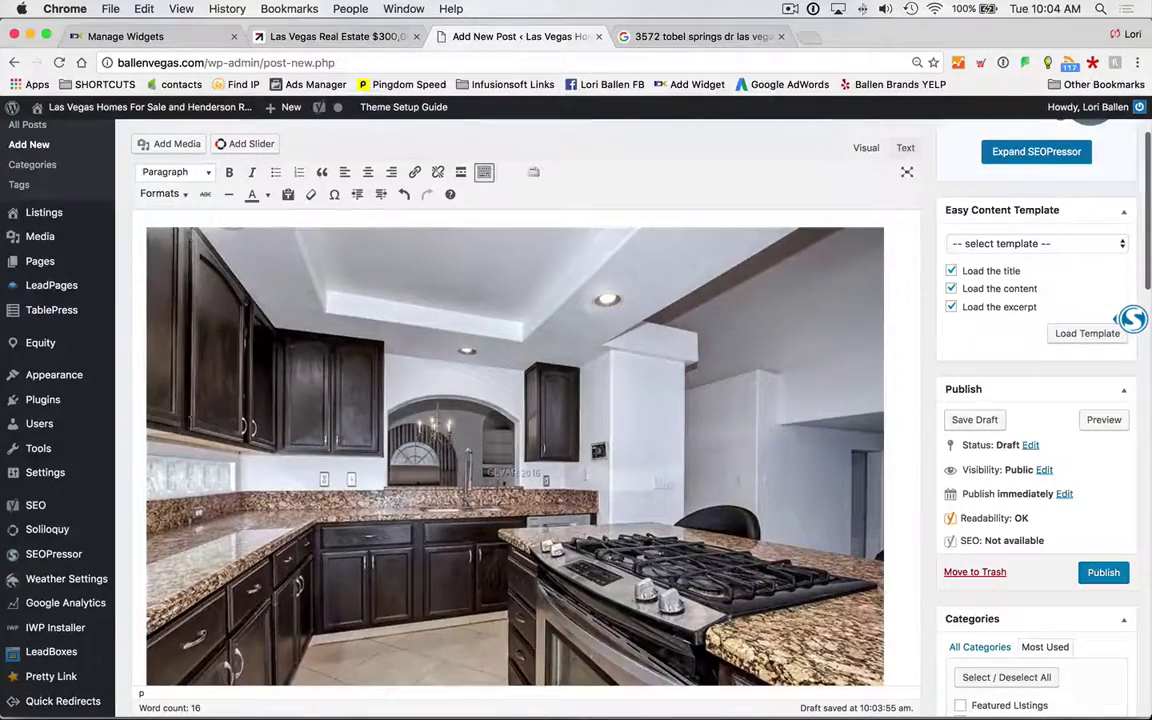
scroll(851, 379, "down", 5)
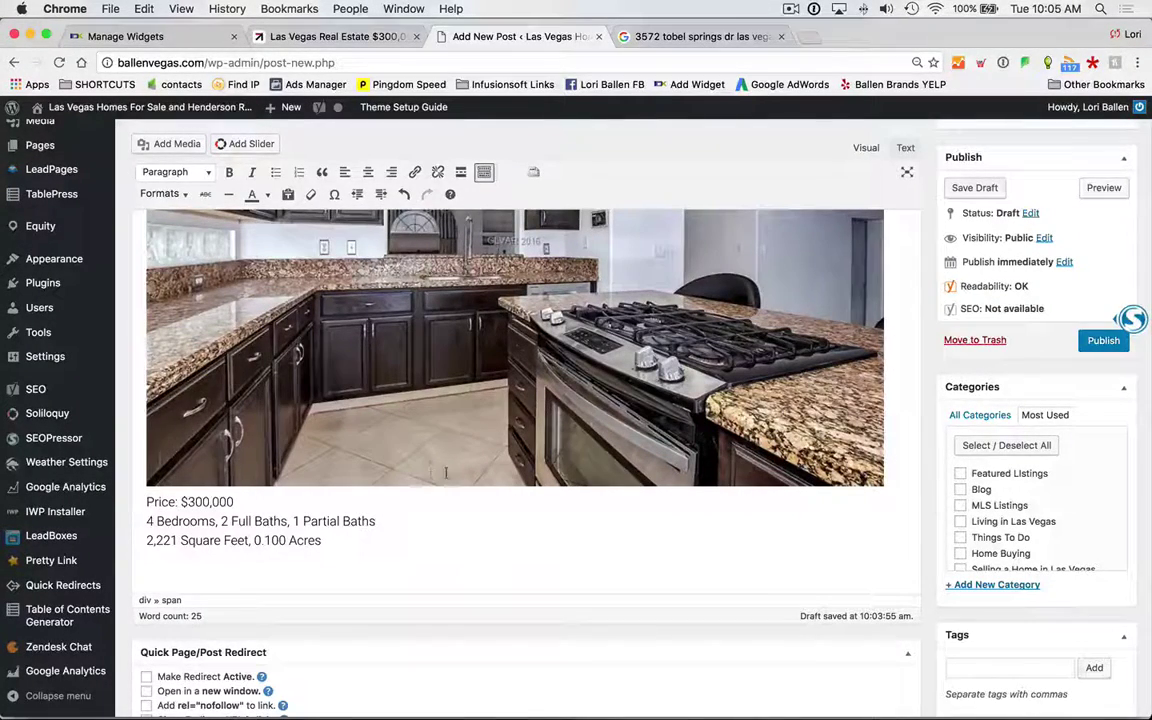
scroll(386, 420, "up", 3)
scroll(515, 420, "up", 1)
left_click(515, 440)
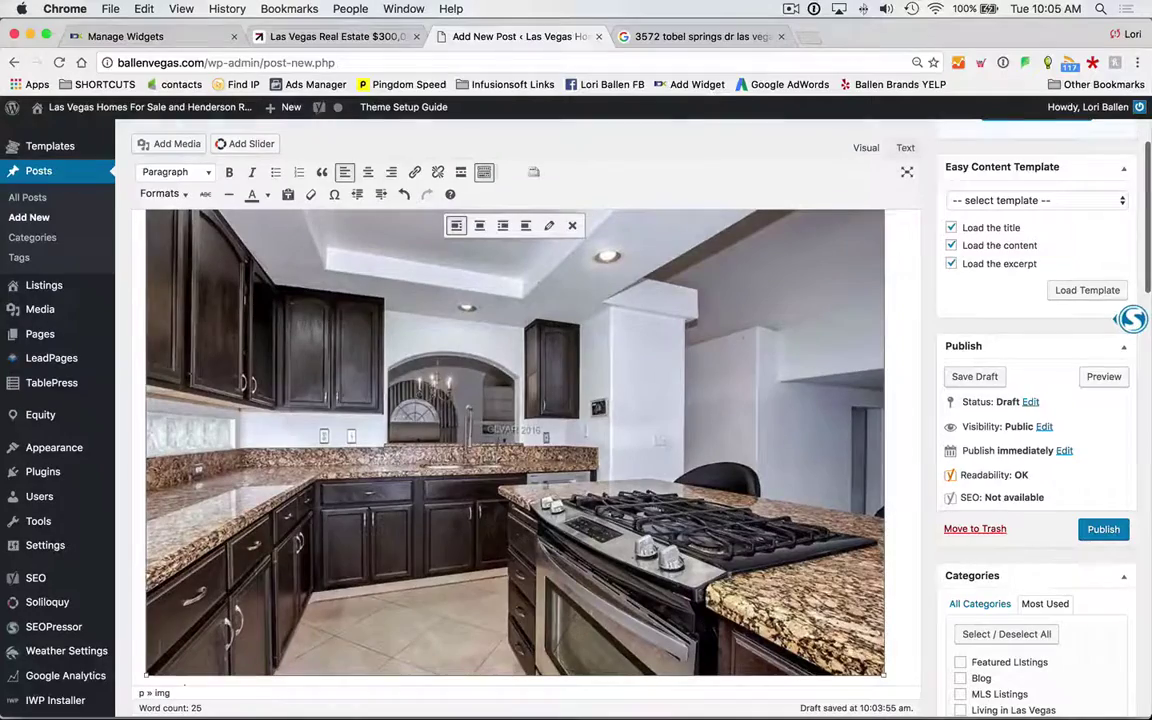
Insert an empty line above the Price line beside the kitchen photo
scroll(715, 295, "up", 1)
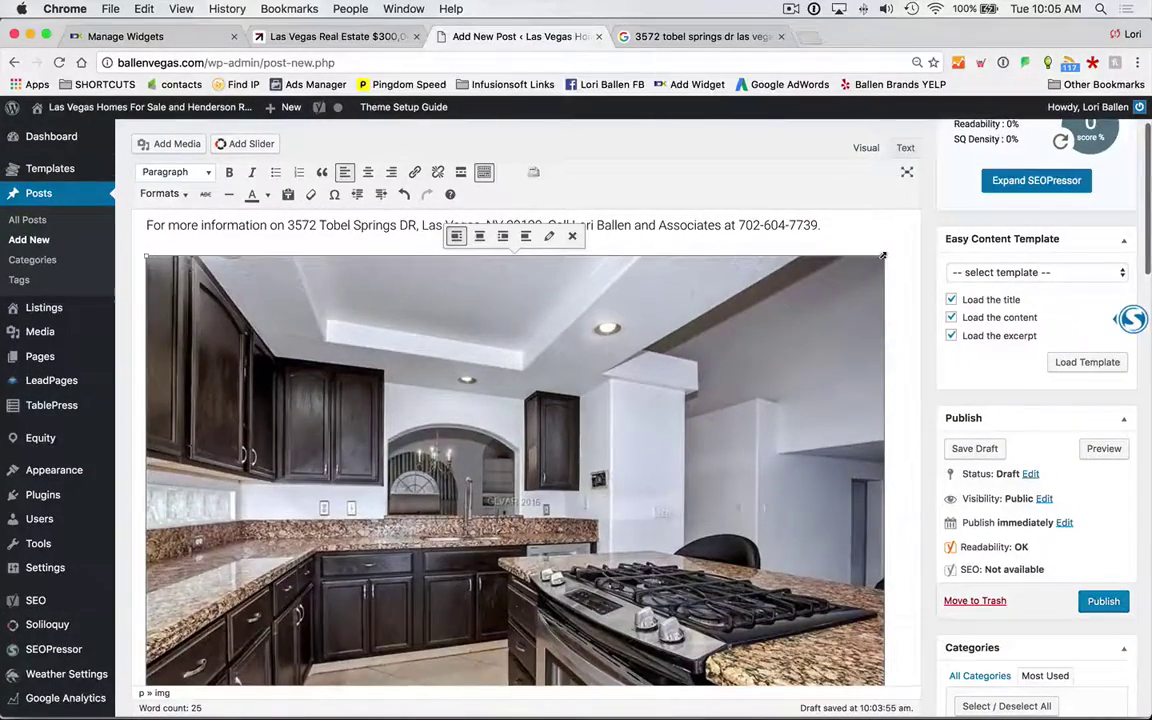
left_click_drag(884, 256, 583, 340)
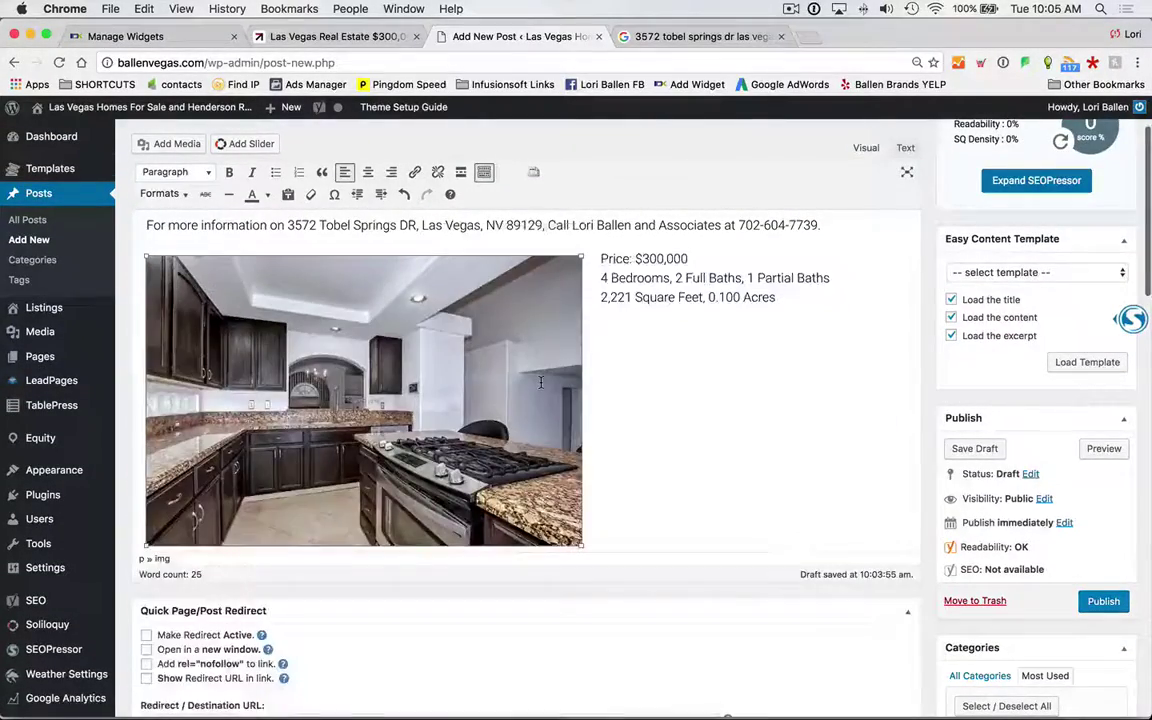
left_click(602, 259)
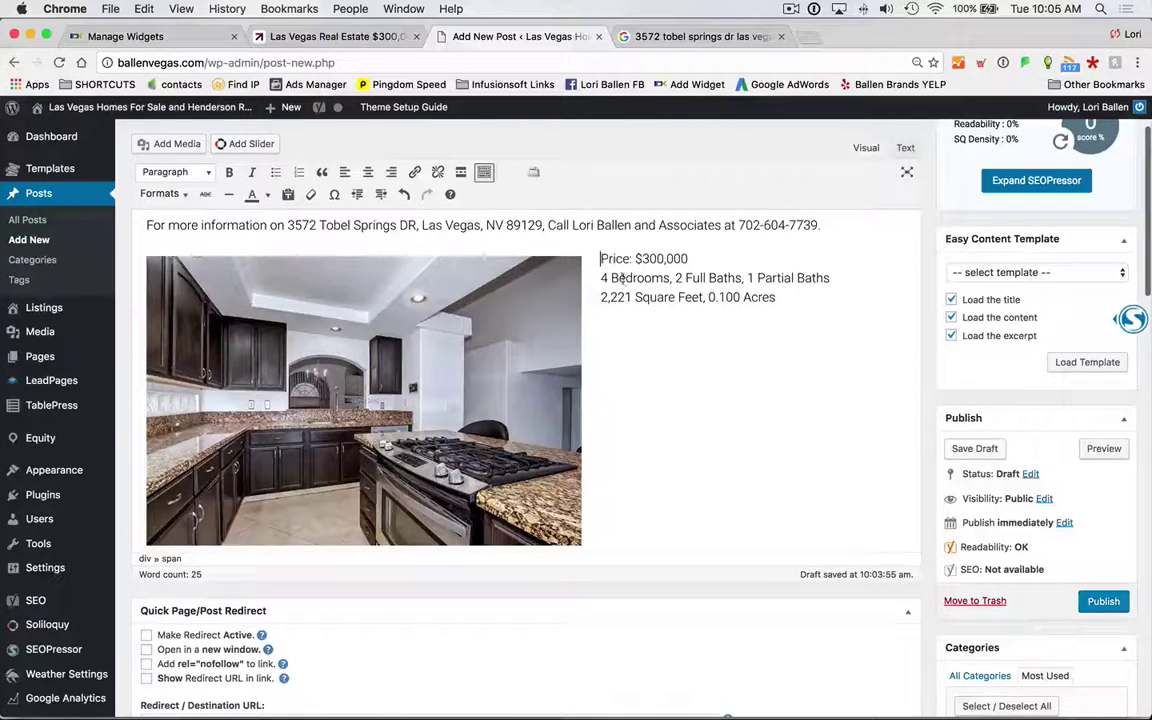
key("Return")
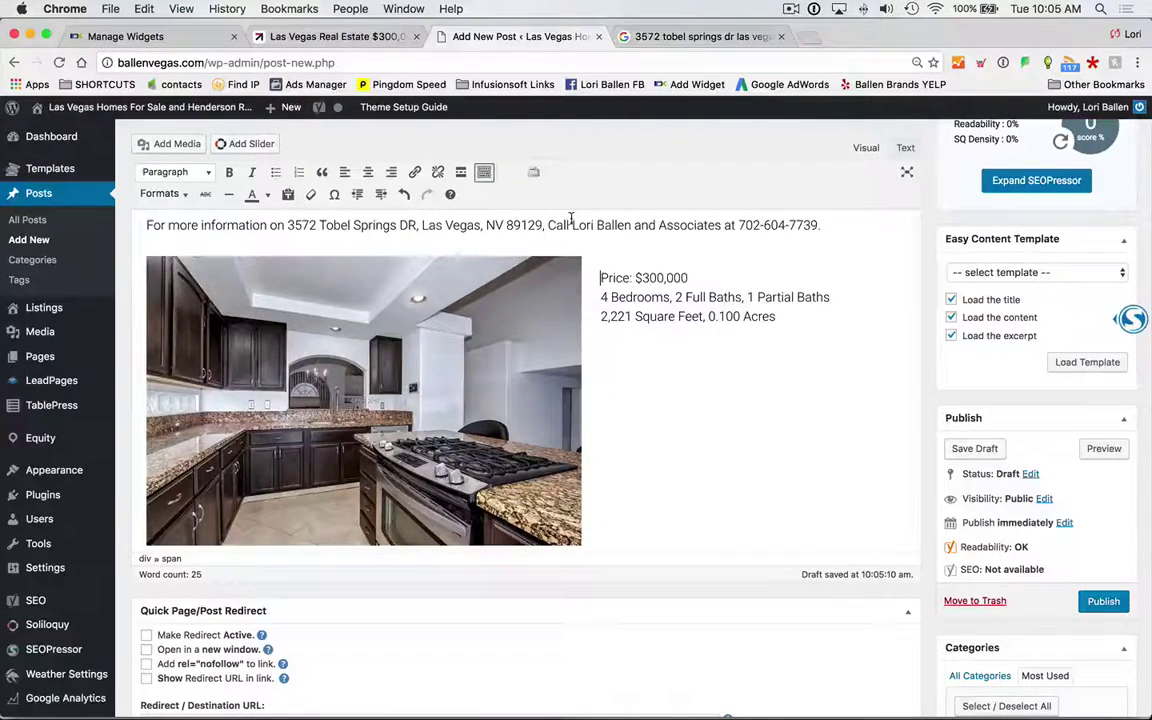
Select the REDUCED! Property Description paragraph on the listing page
left_click(343, 40)
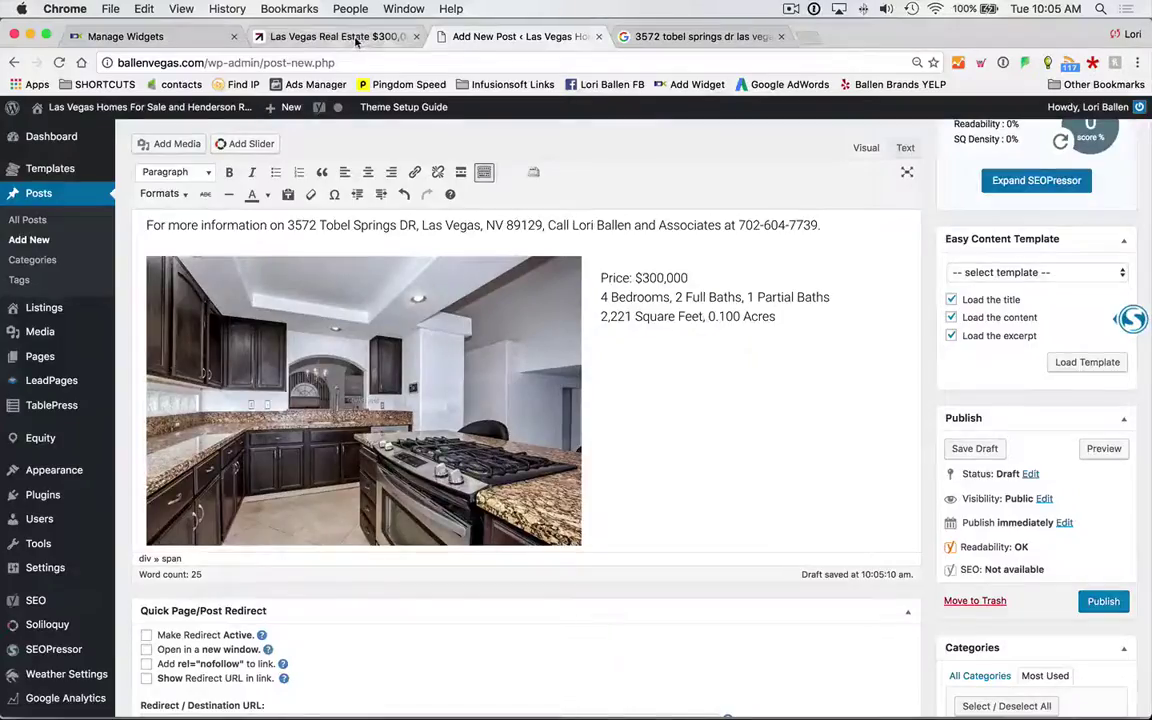
scroll(363, 387, "down", 5)
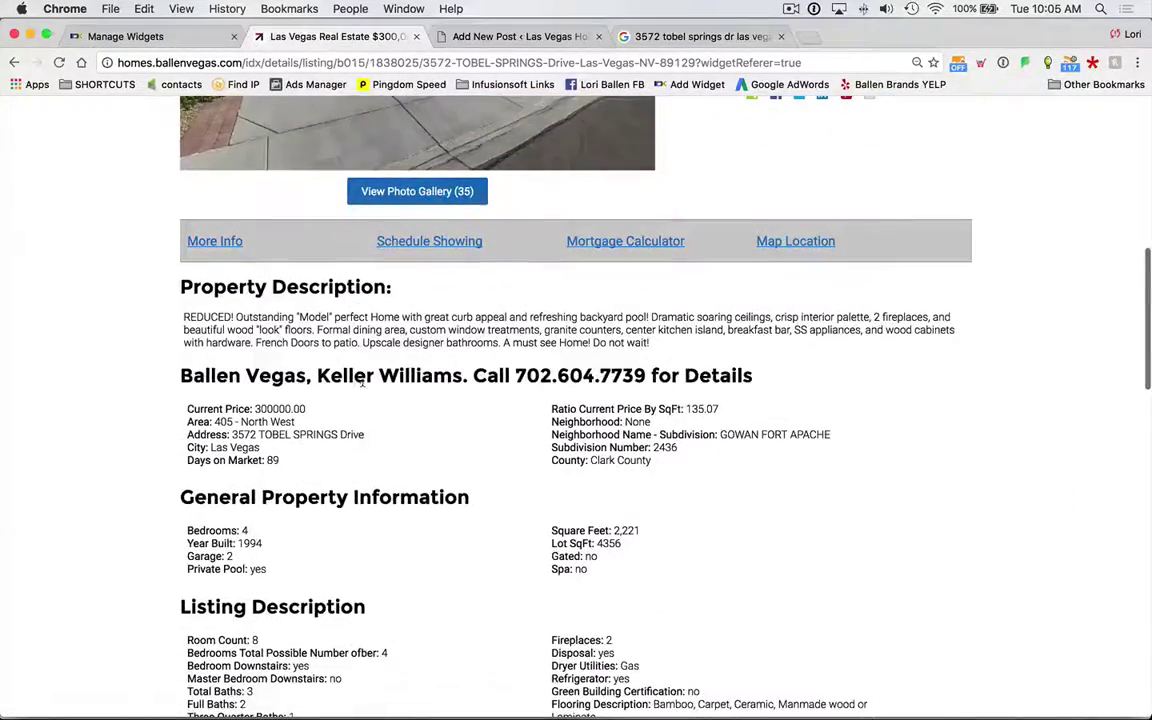
scroll(380, 420, "down", 3)
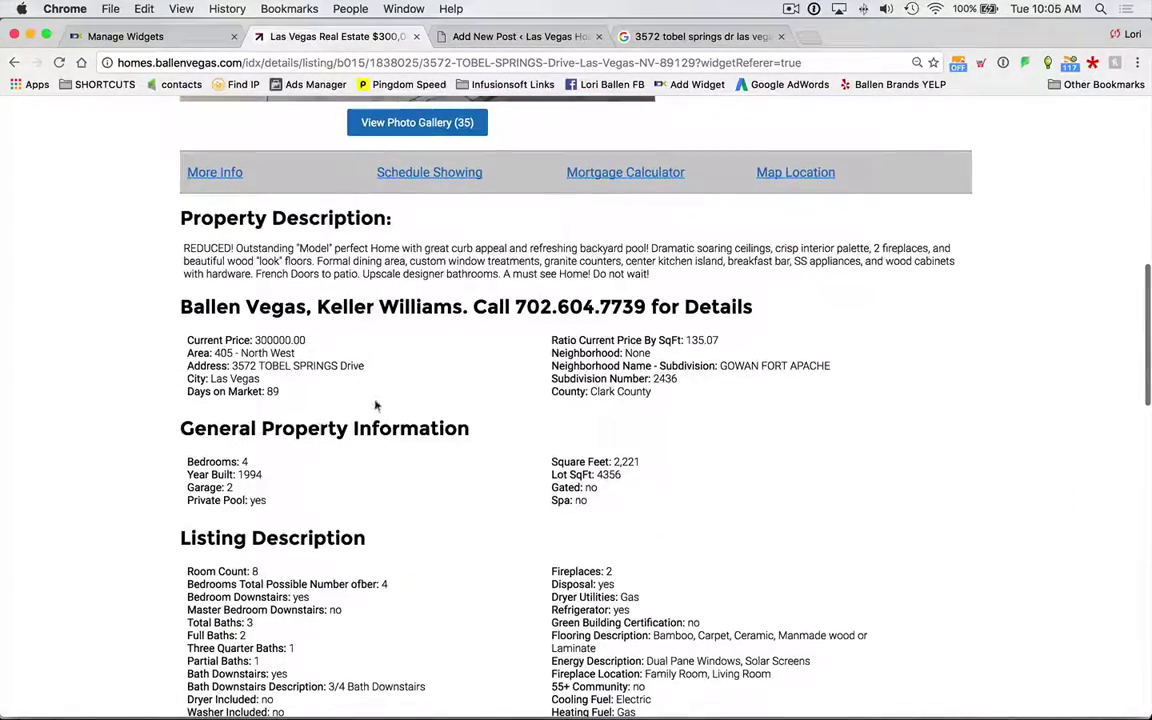
scroll(396, 447, "up", 2)
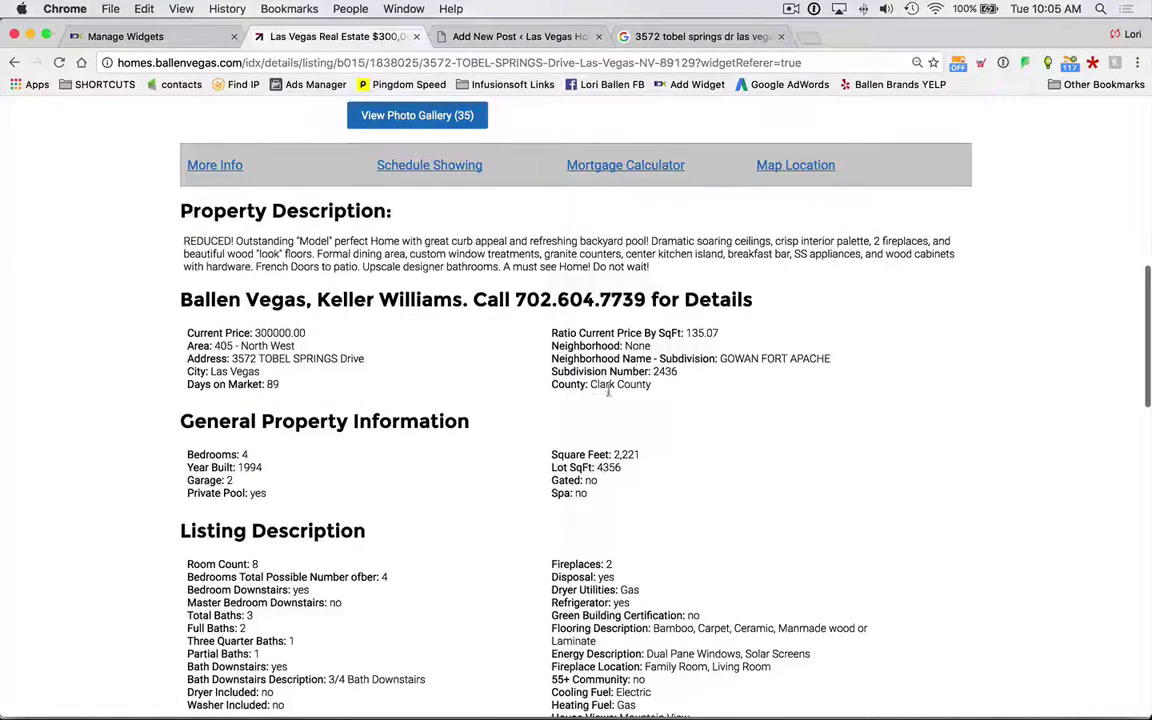
left_click_drag(178, 232, 665, 268)
key("ctrl+c")
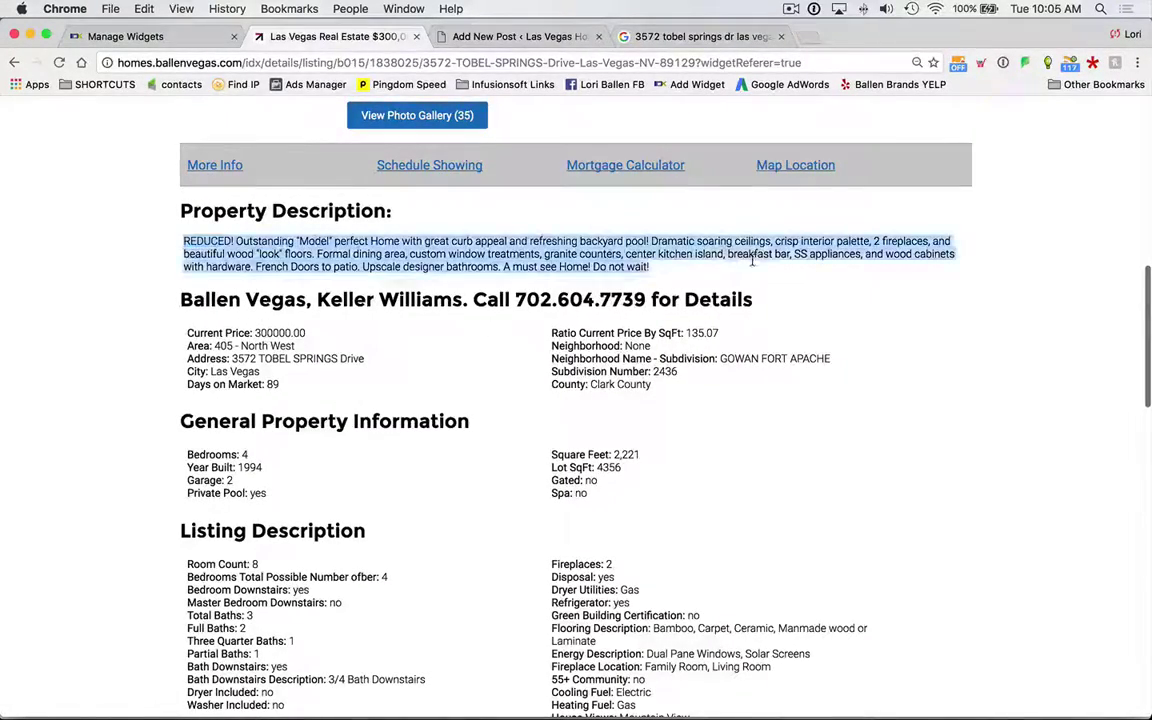
Paste the description onto a new line below the price lines in the post
left_click(515, 36)
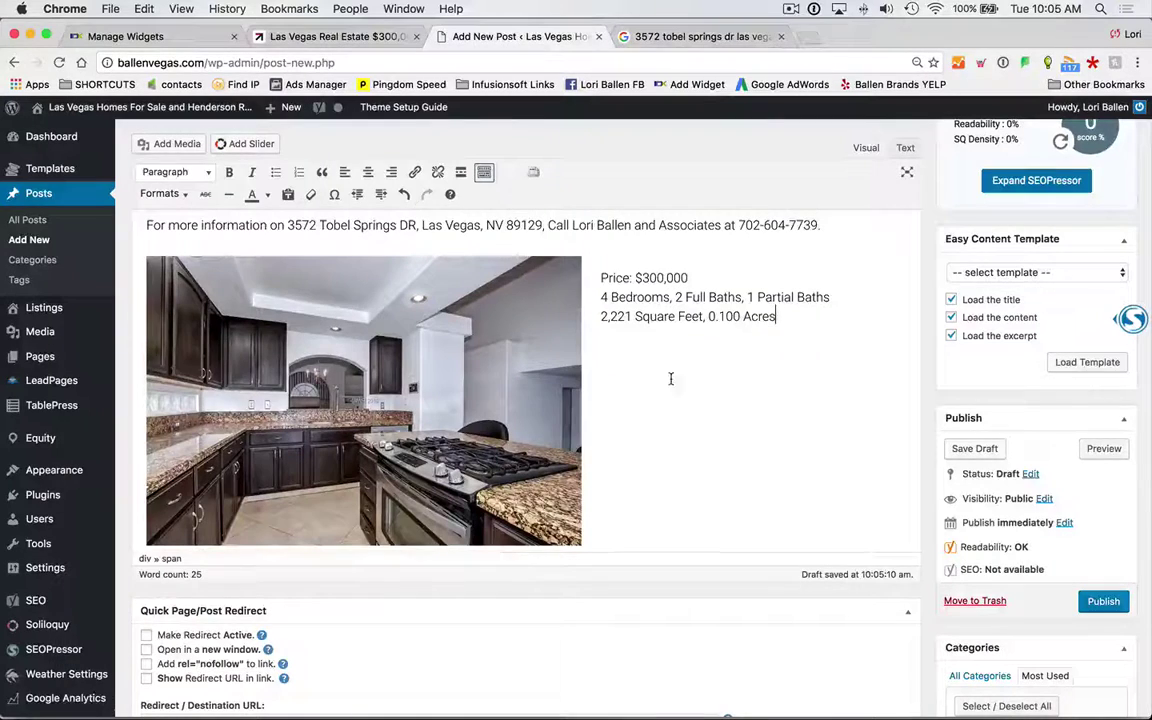
left_click(808, 349)
key("Return")
key("ctrl+v")
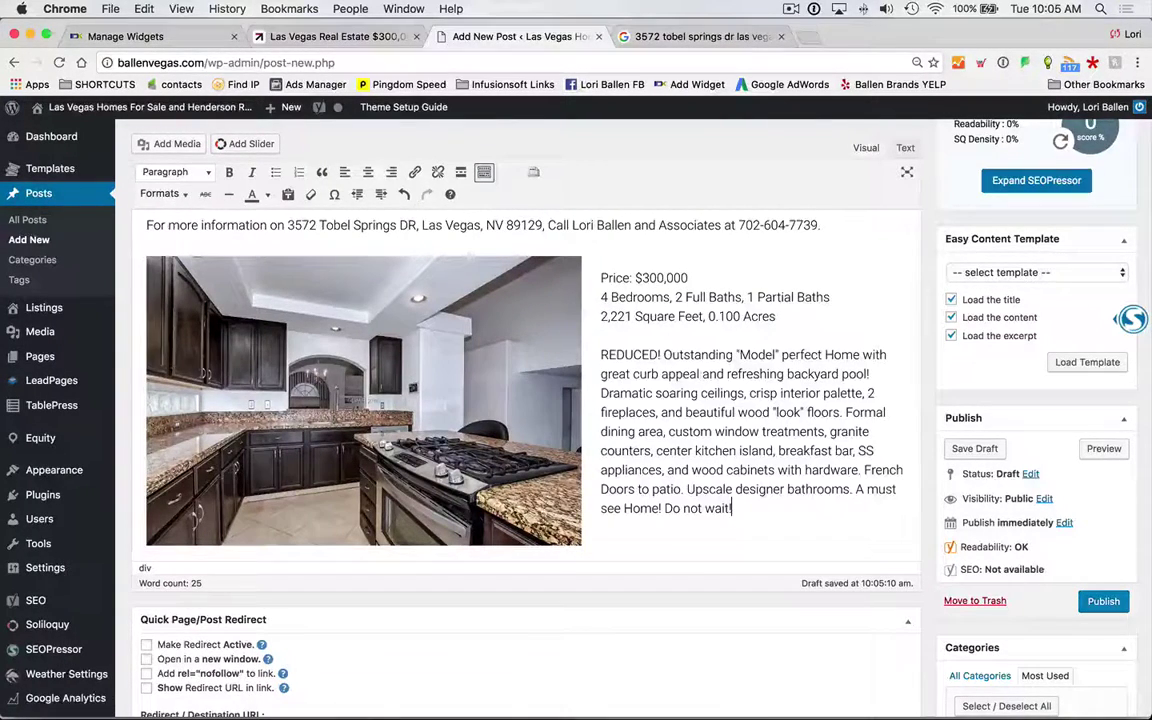
scroll(740, 367, "down", 5)
scroll(700, 380, "up", 6)
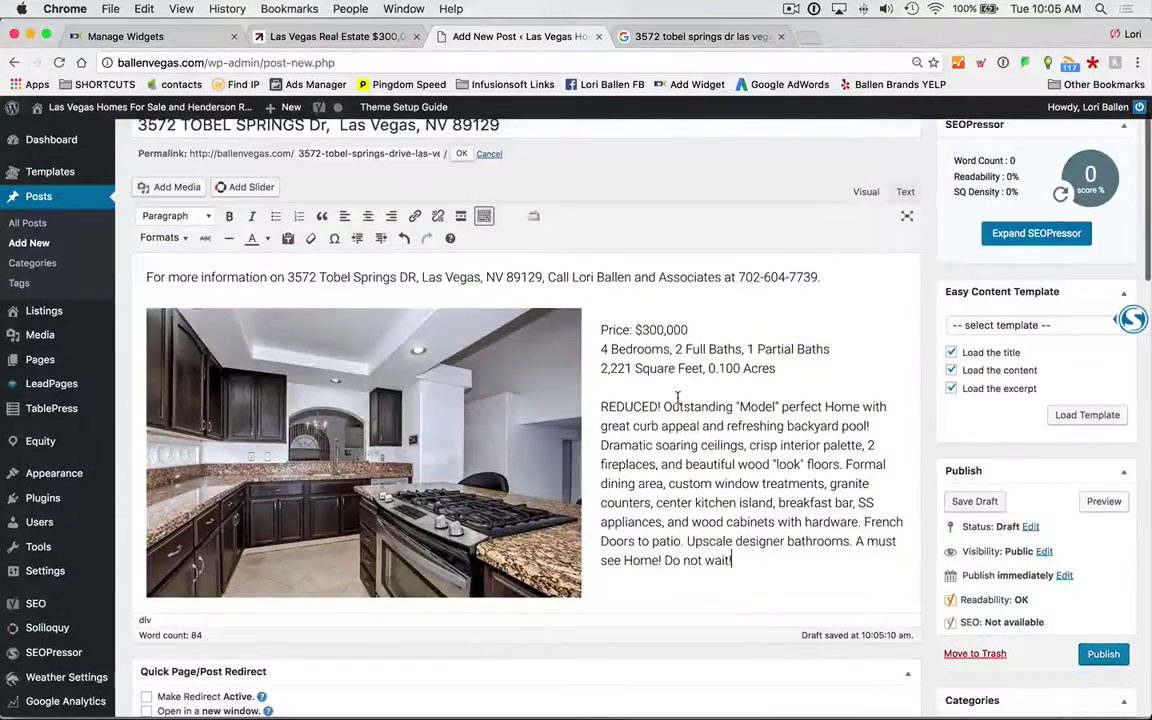
scroll(675, 403, "down", 1)
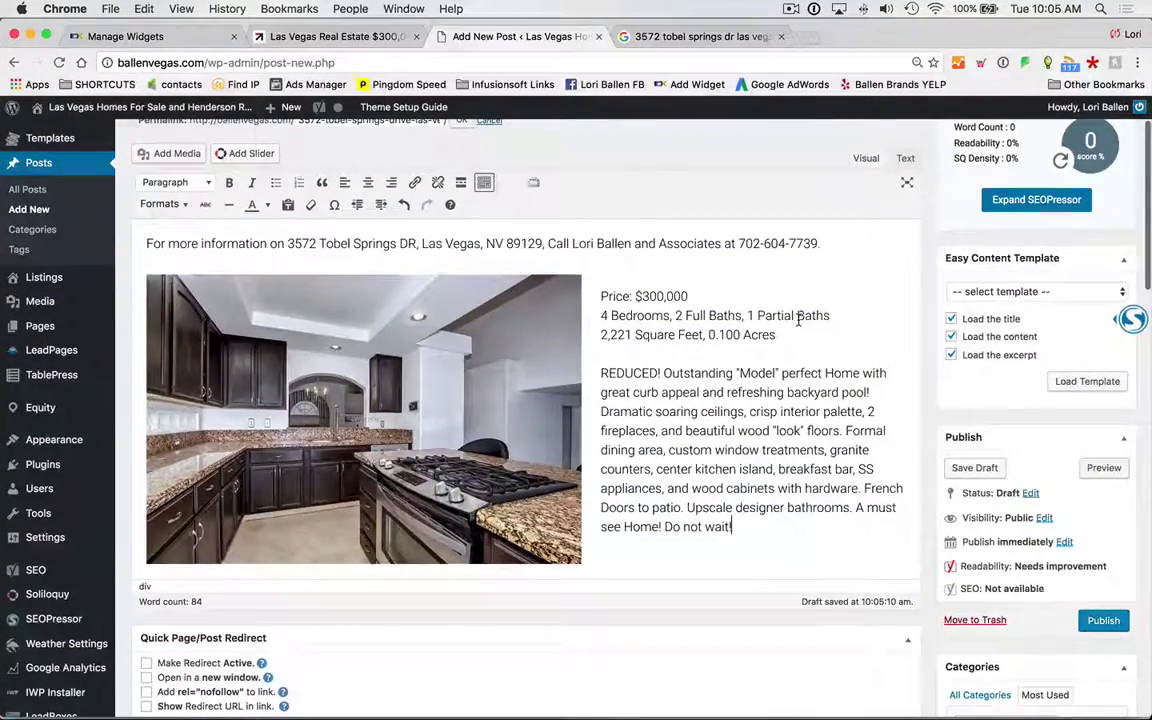
scroll(790, 340, "down", 1)
scroll(770, 370, "up", 1)
scroll(757, 381, "down", 2)
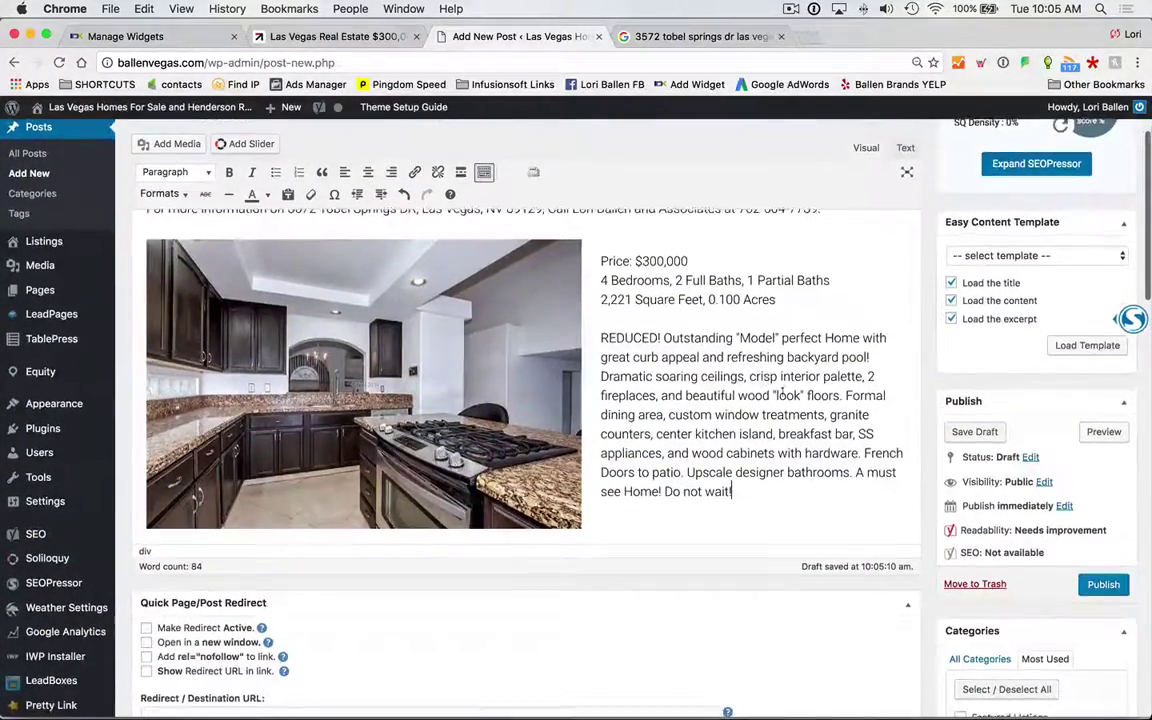
scroll(851, 428, "down", 2)
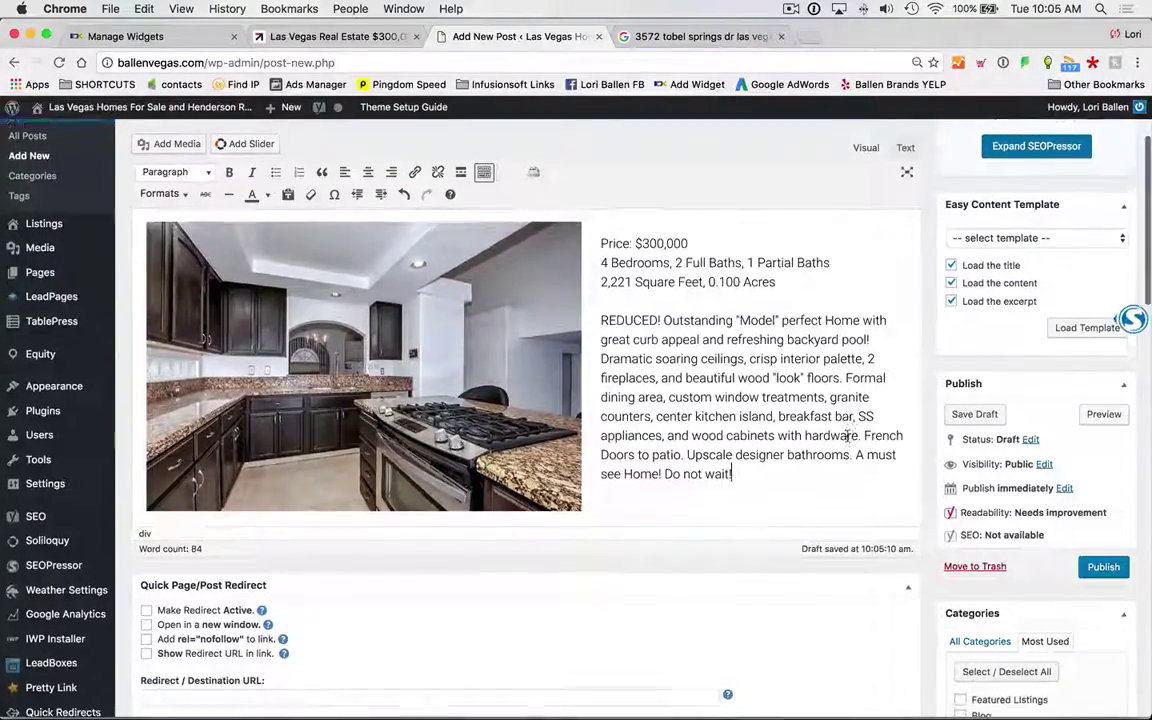
scroll(848, 435, "up", 5)
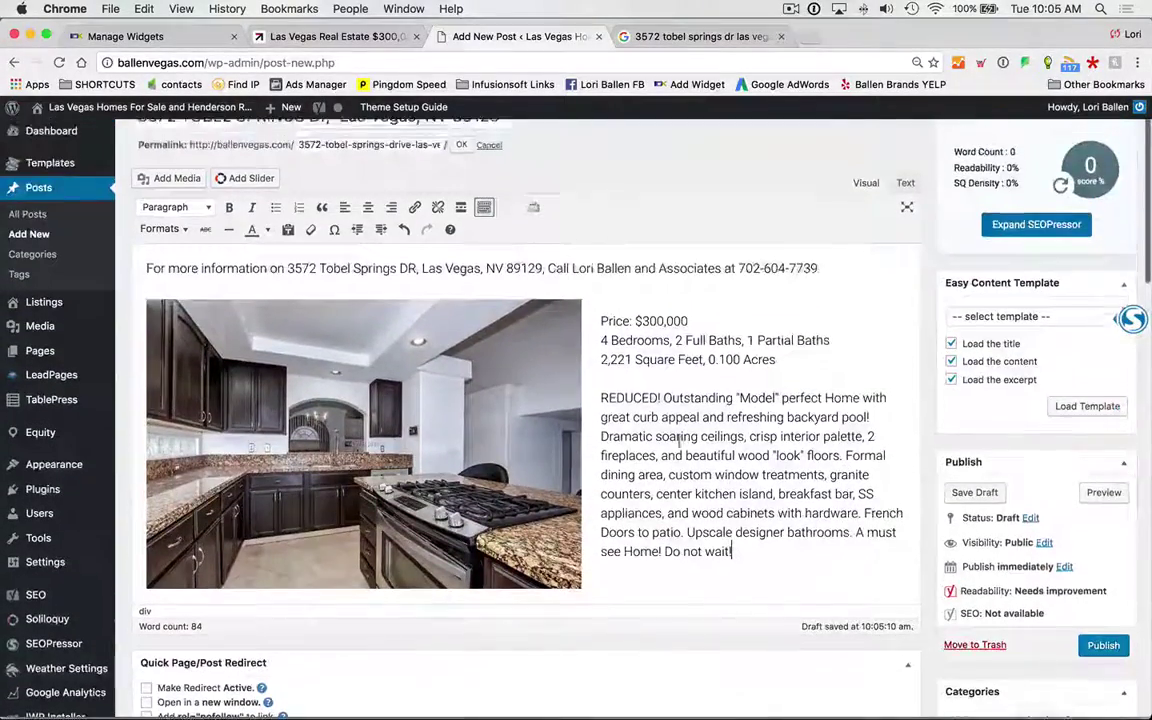
scroll(760, 440, "down", 6)
scroll(720, 470, "up", 4)
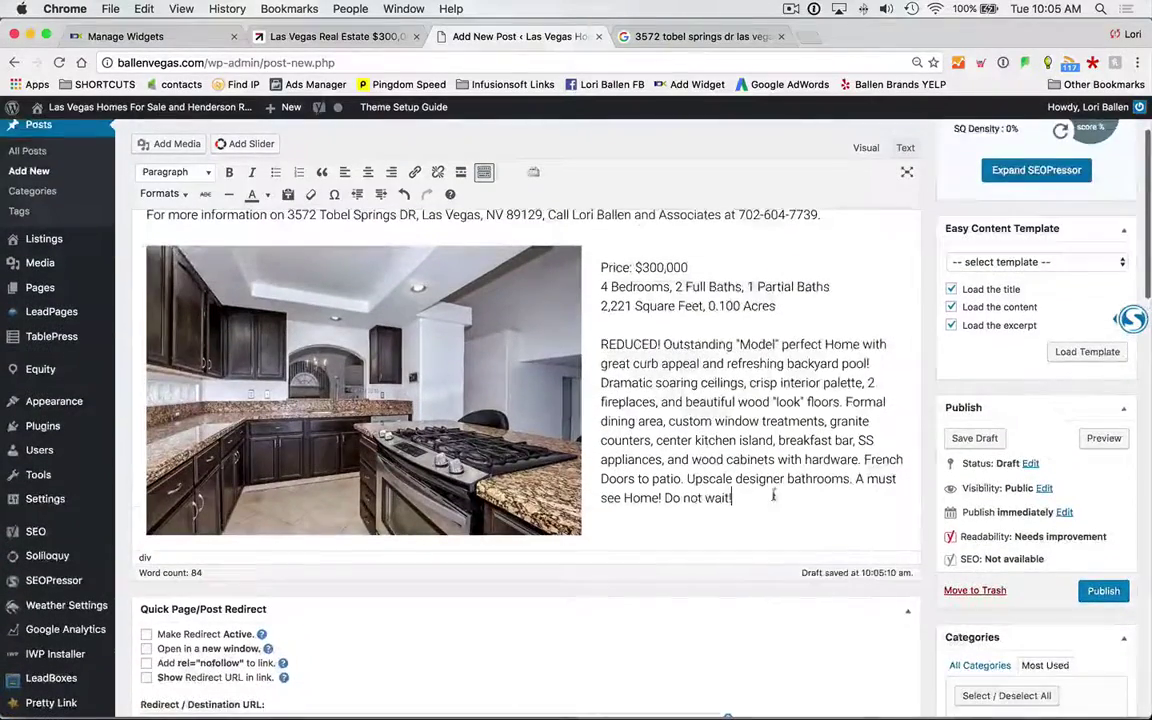
scroll(789, 489, "down", 1)
scroll(784, 489, "down", 1)
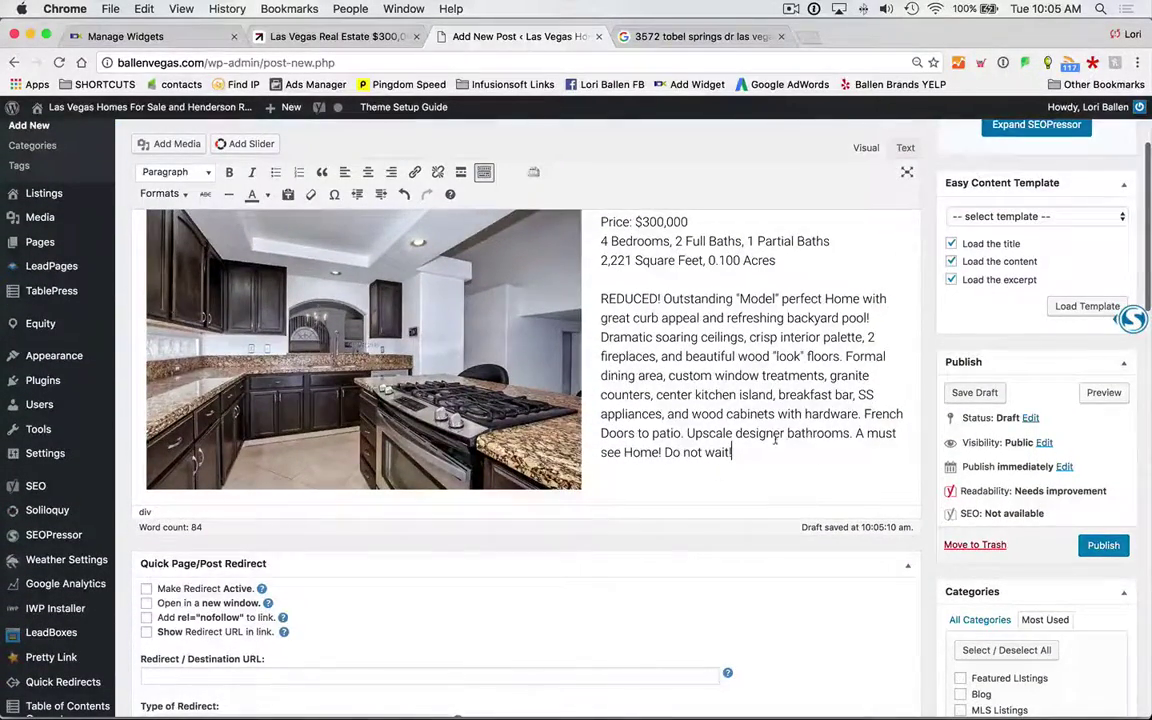
Select the General Property Information fields from Current Price through Listing Description on the listing page
left_click(330, 36)
scroll(381, 367, "down", 3)
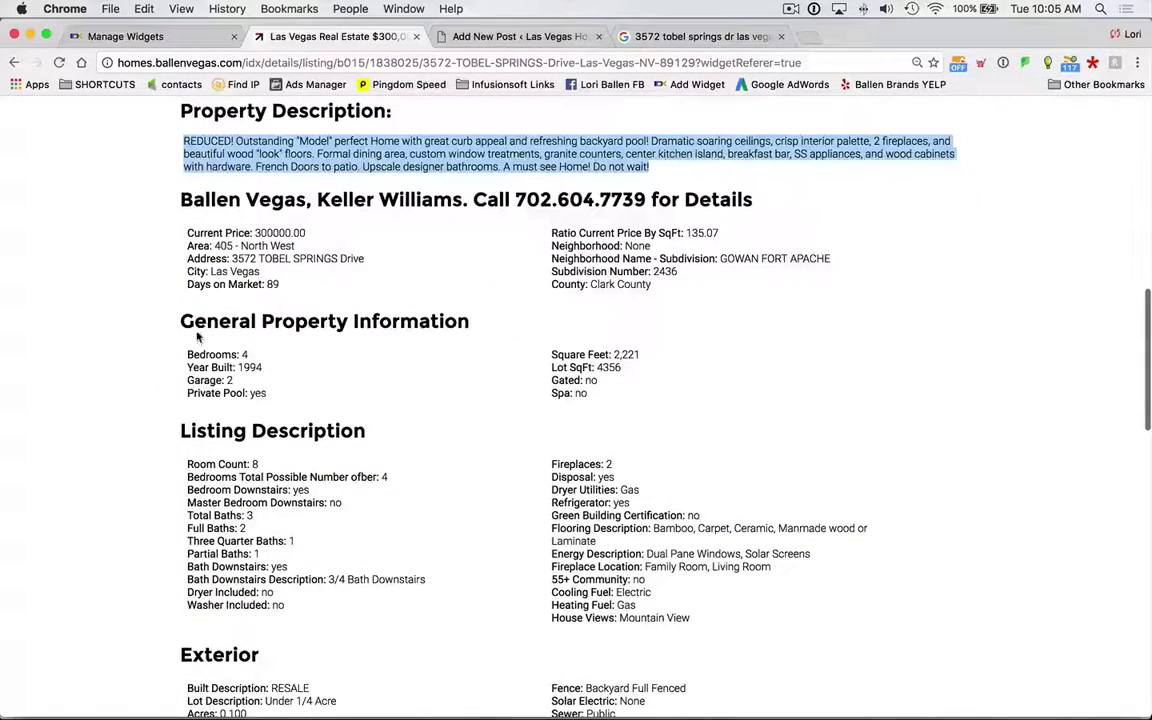
left_click_drag(187, 349, 590, 396)
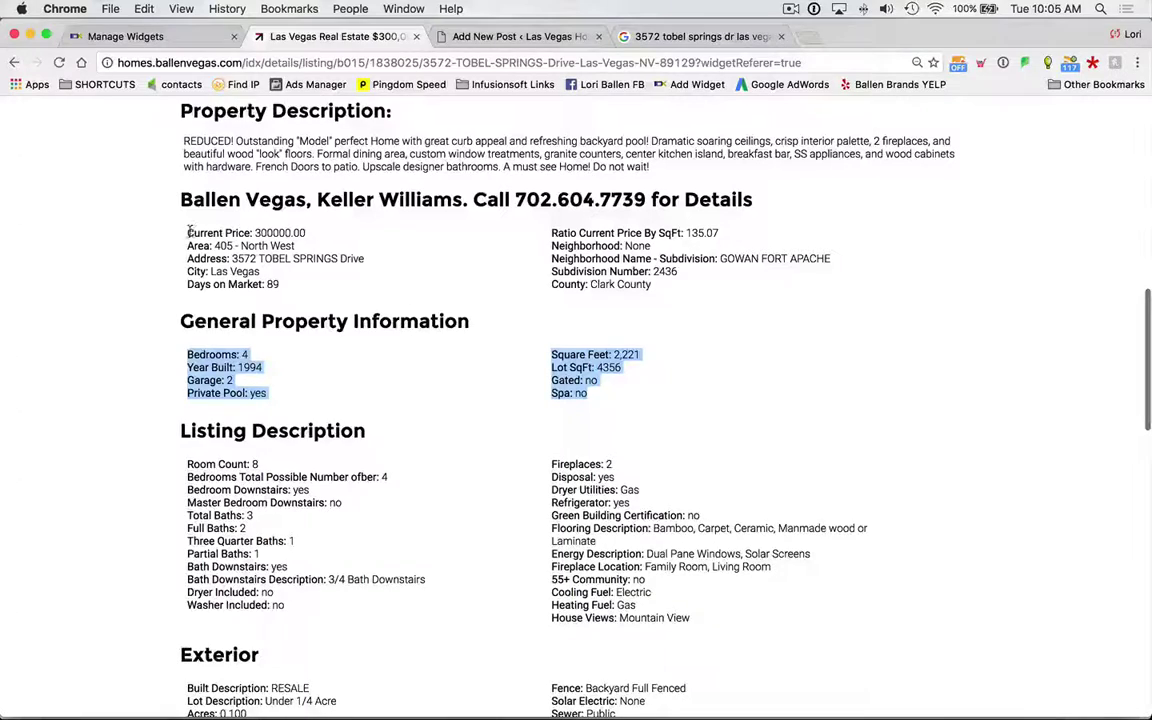
left_click_drag(685, 421, 766, 339)
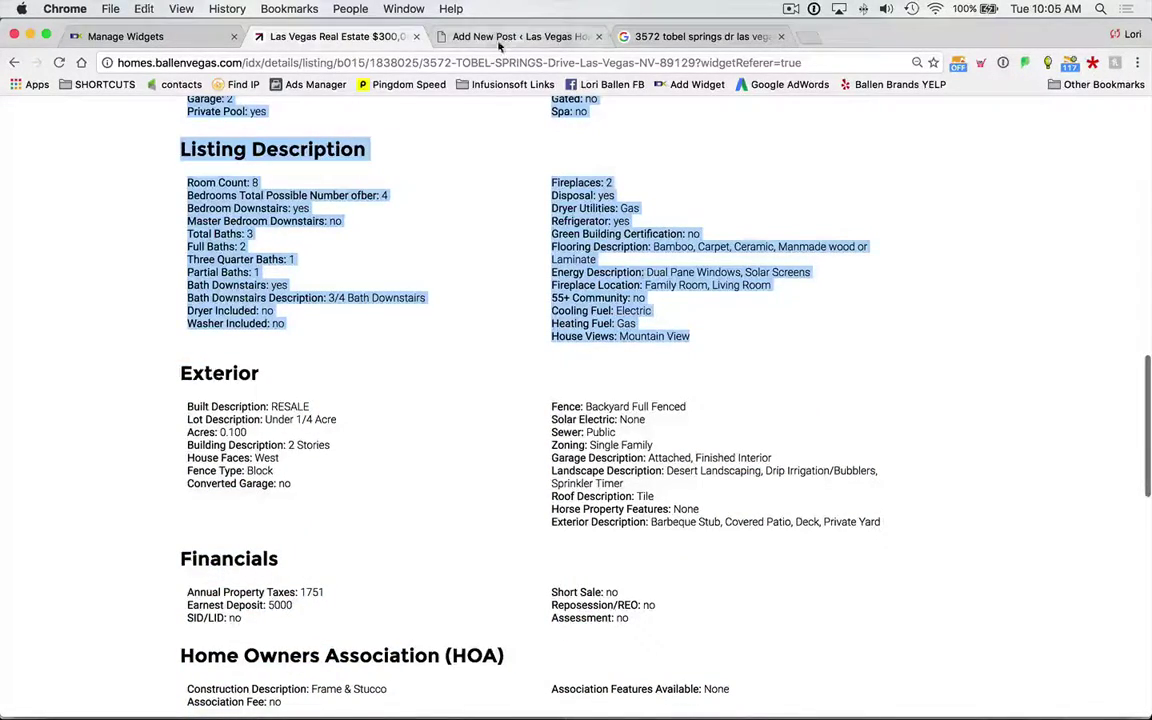
left_click(520, 36)
scroll(761, 456, "down", 1)
Paste the copied listing details on a new line below the description
key("Return")
key("Return")
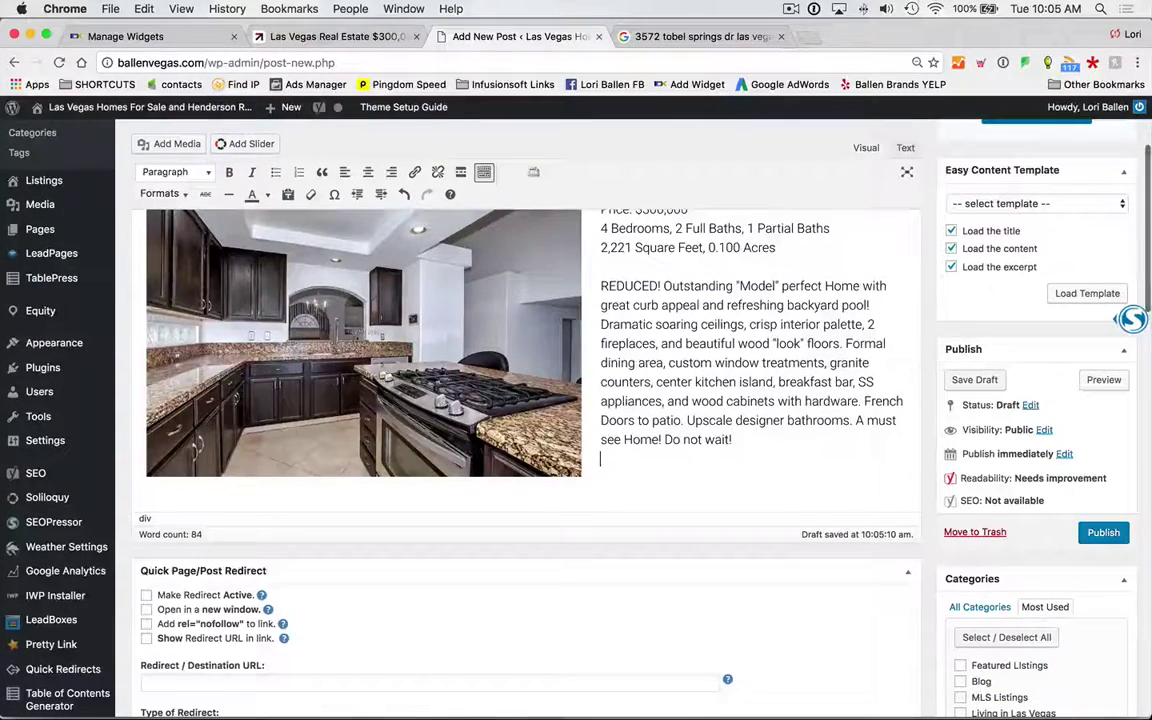
key("super+v")
scroll(155, 430, "down", 1)
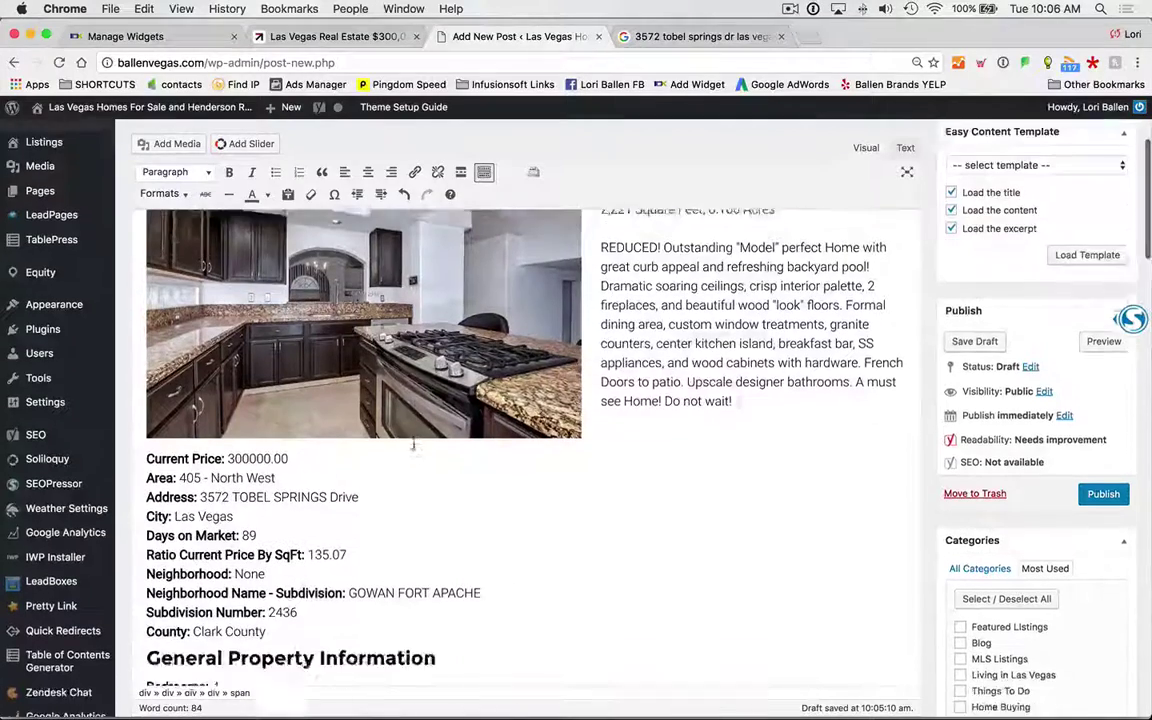
Delete the Current Price line and make 'Area: 405 - North West' a bullet
left_click_drag(144, 417, 300, 420)
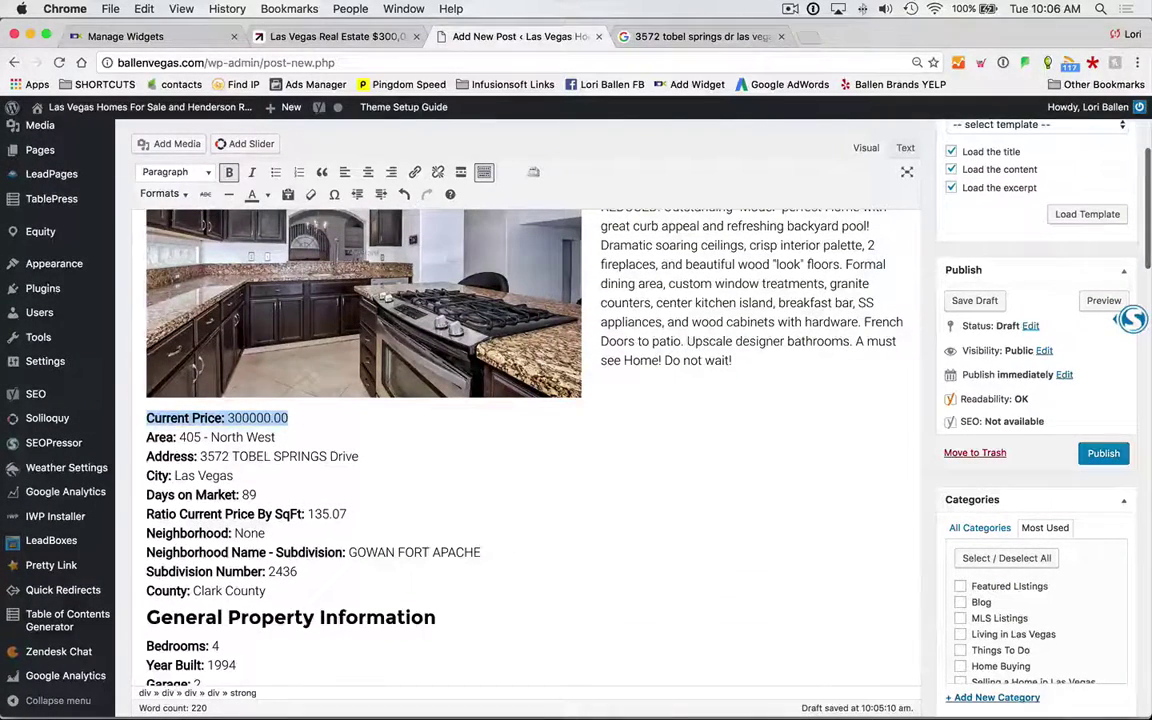
key("BackSpace")
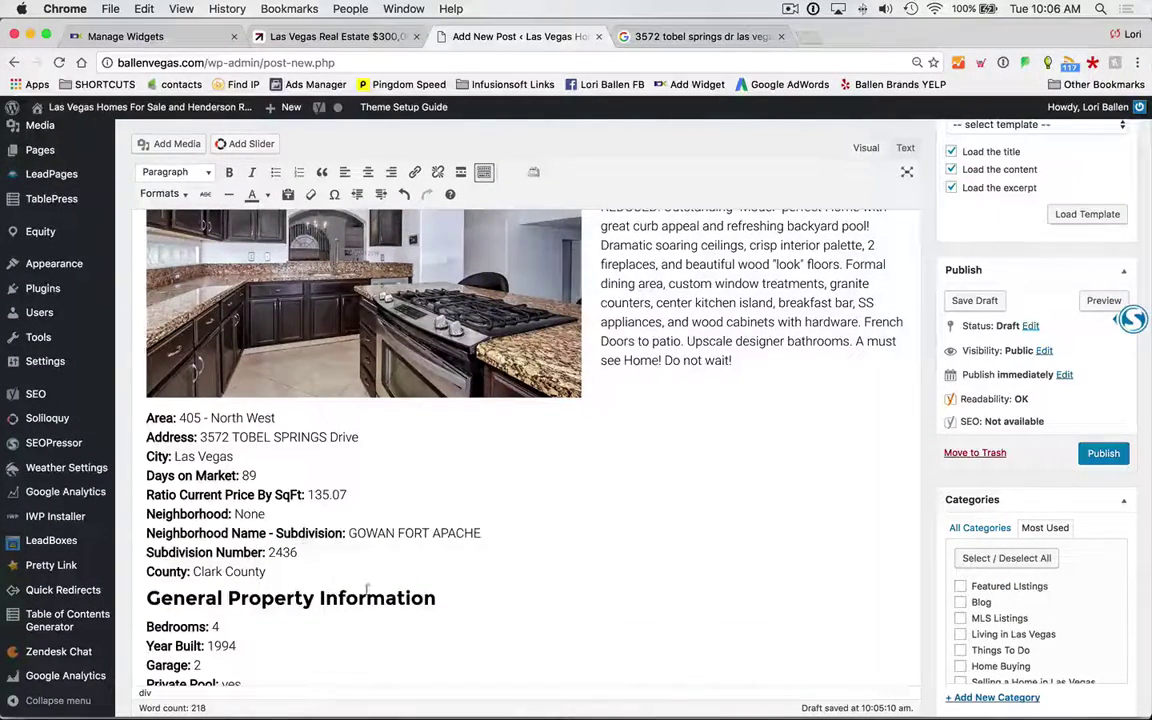
key("Down")
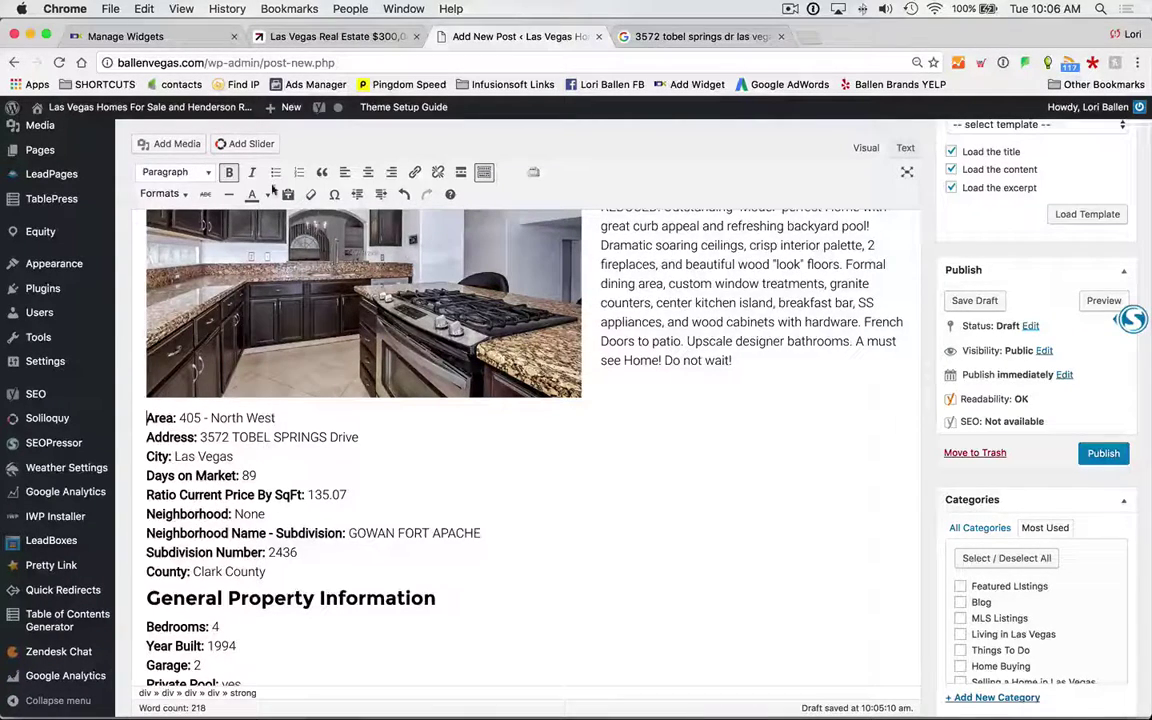
left_click(273, 174)
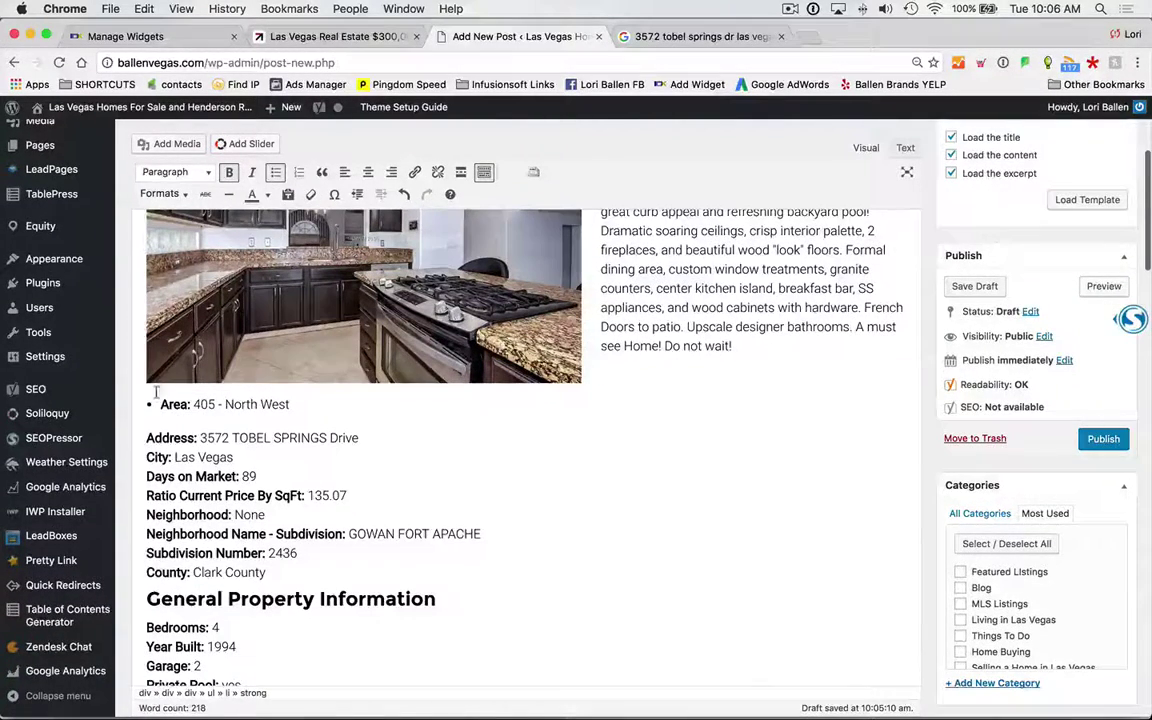
Join Address, City and Days on Market onto the Area bullet, removing the Days on Market text
left_click(148, 437)
key("BackSpace")
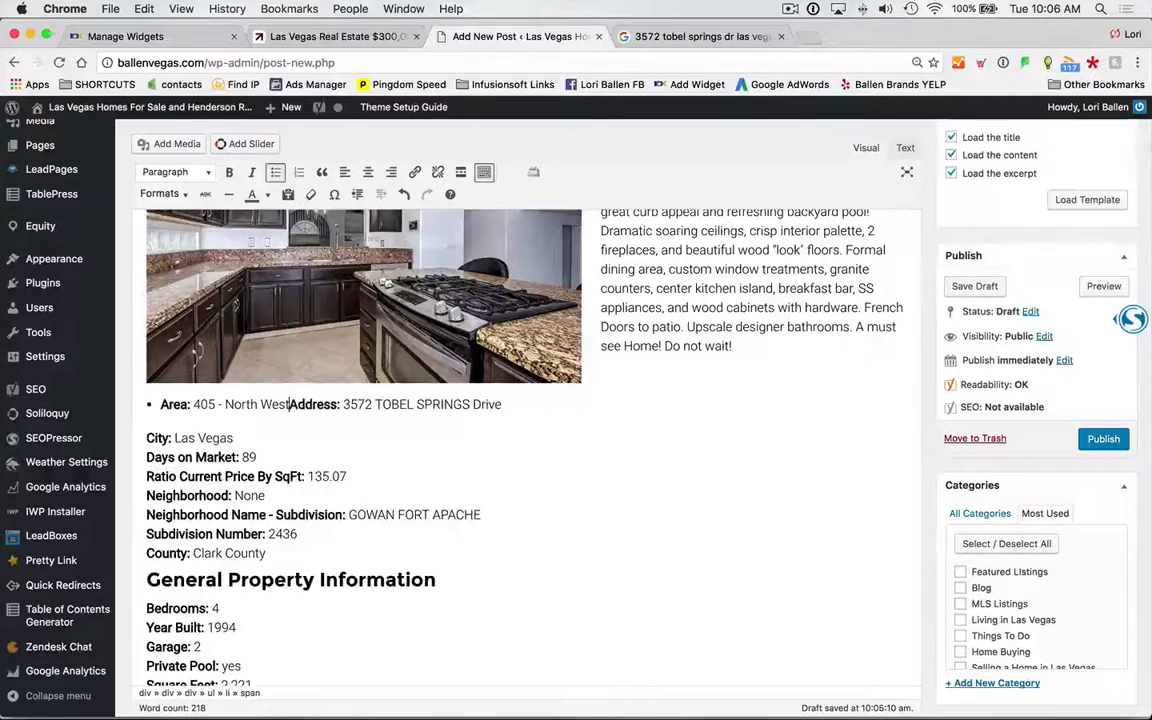
left_click(148, 437)
key("BackSpace")
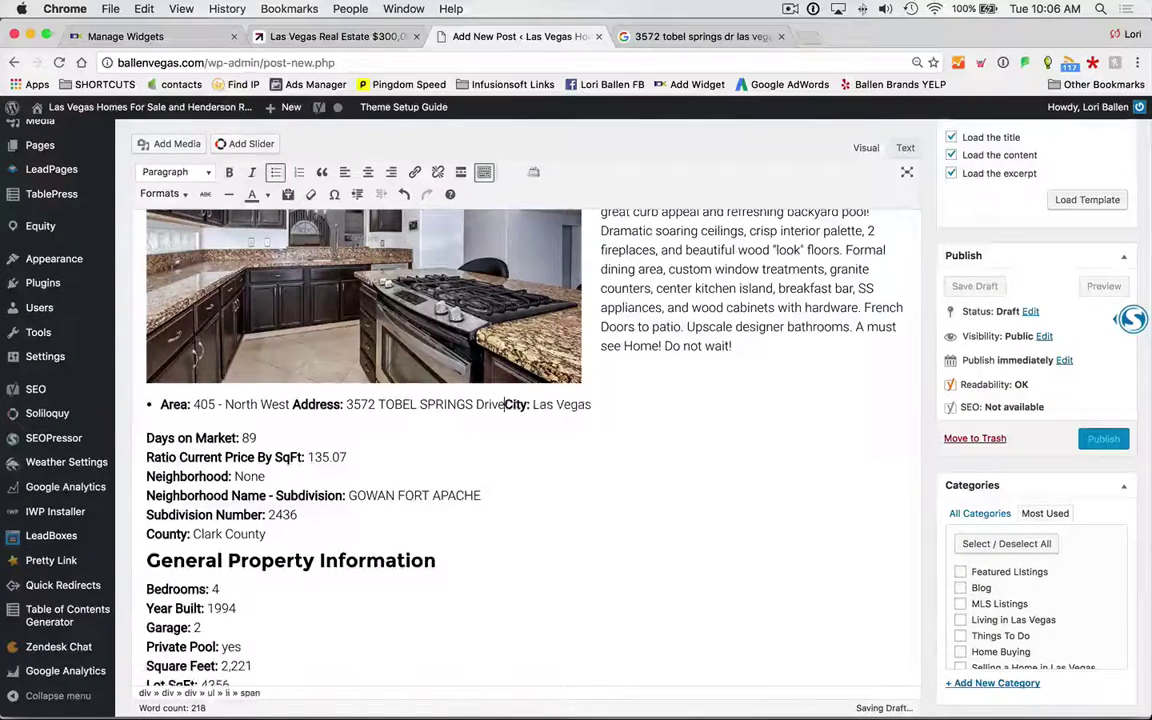
left_click(148, 437)
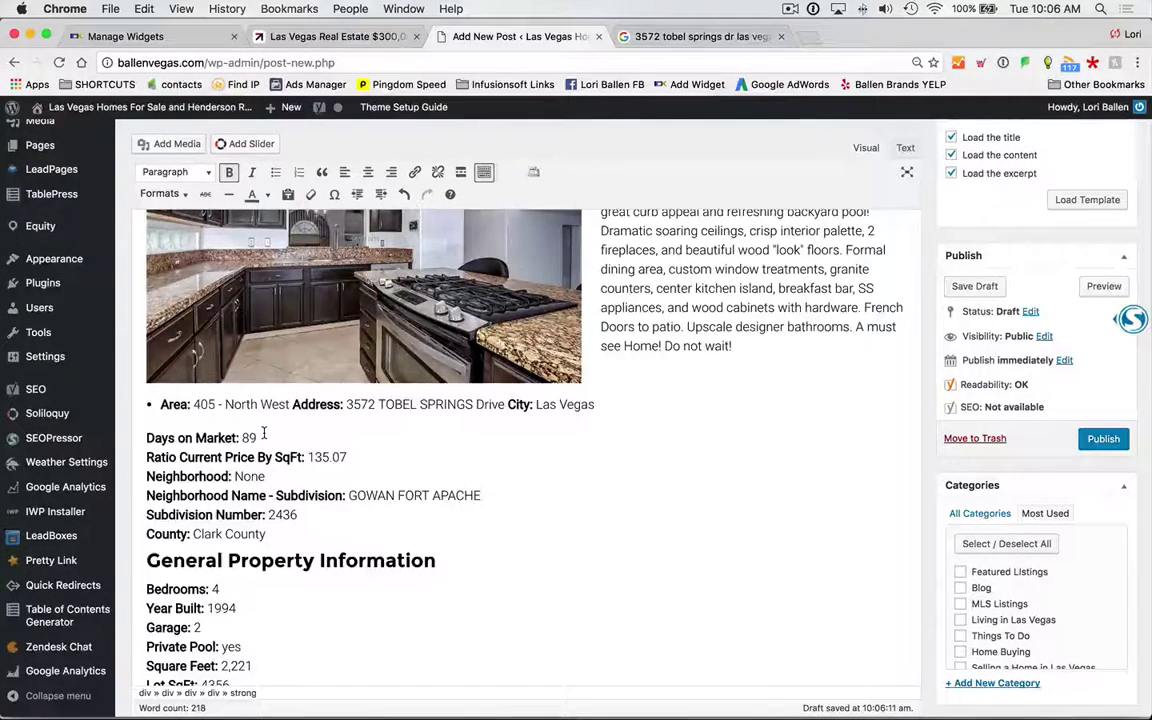
key("BackSpace")
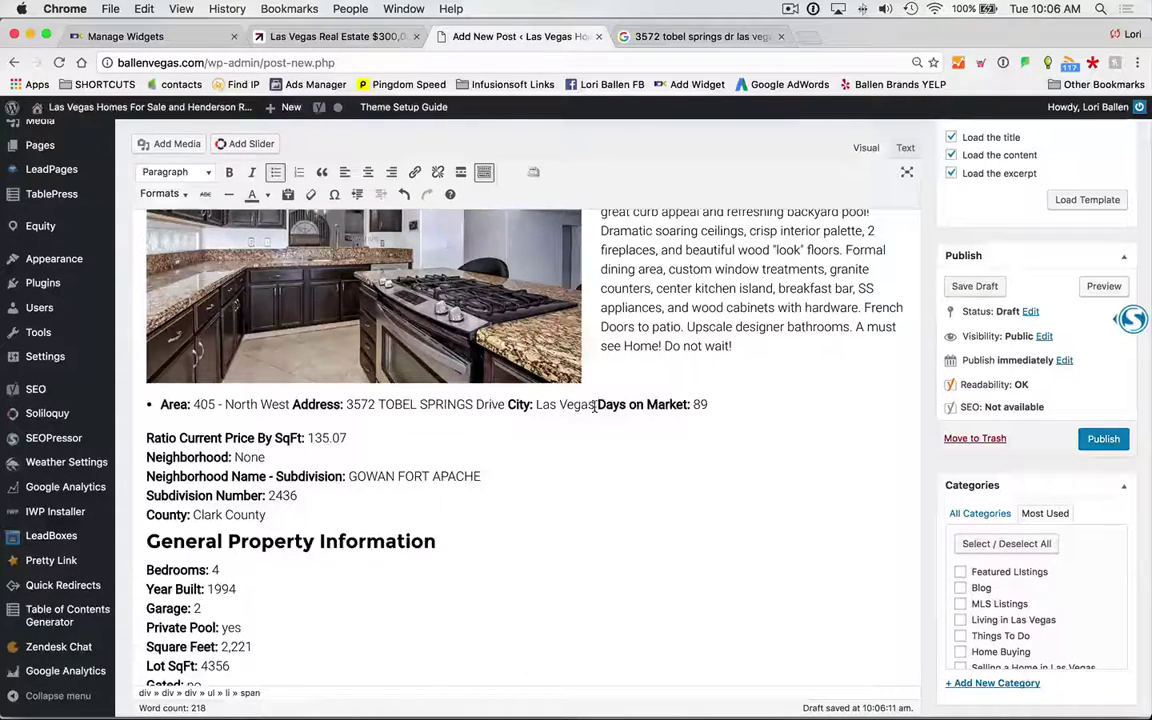
left_click_drag(597, 404, 733, 404)
key("BackSpace")
Add a new bullet holding the Ratio Current Price By SqFt line
left_click(403, 437)
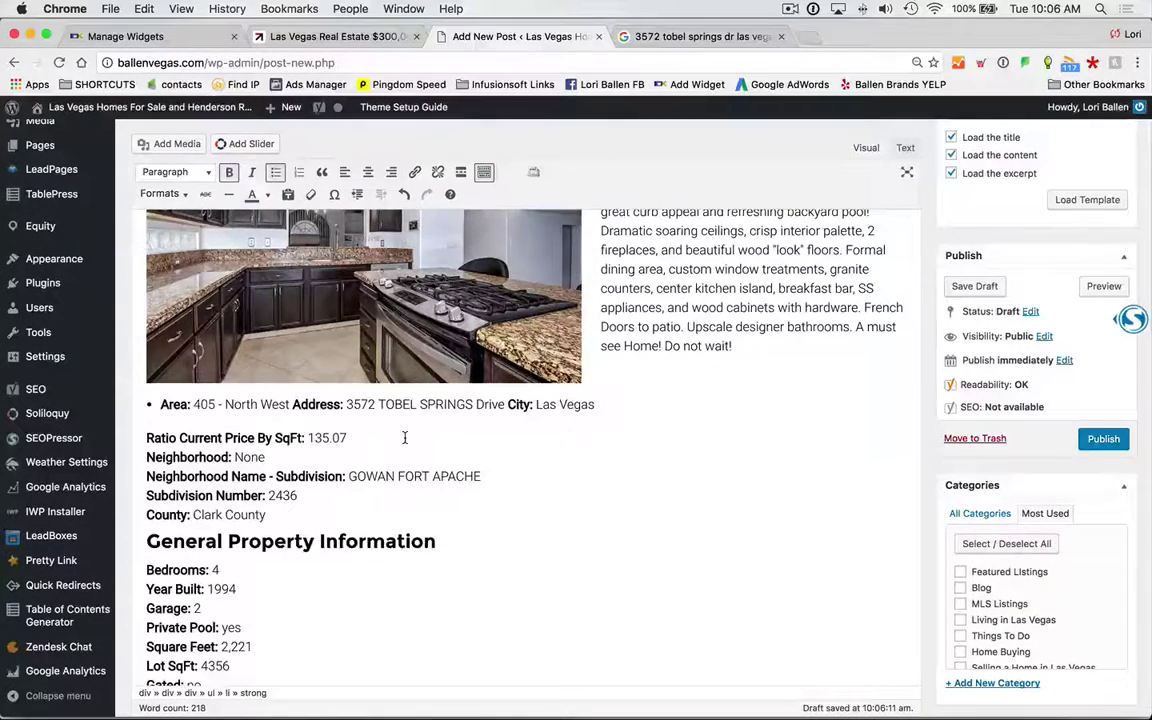
left_click(610, 404)
key("Return")
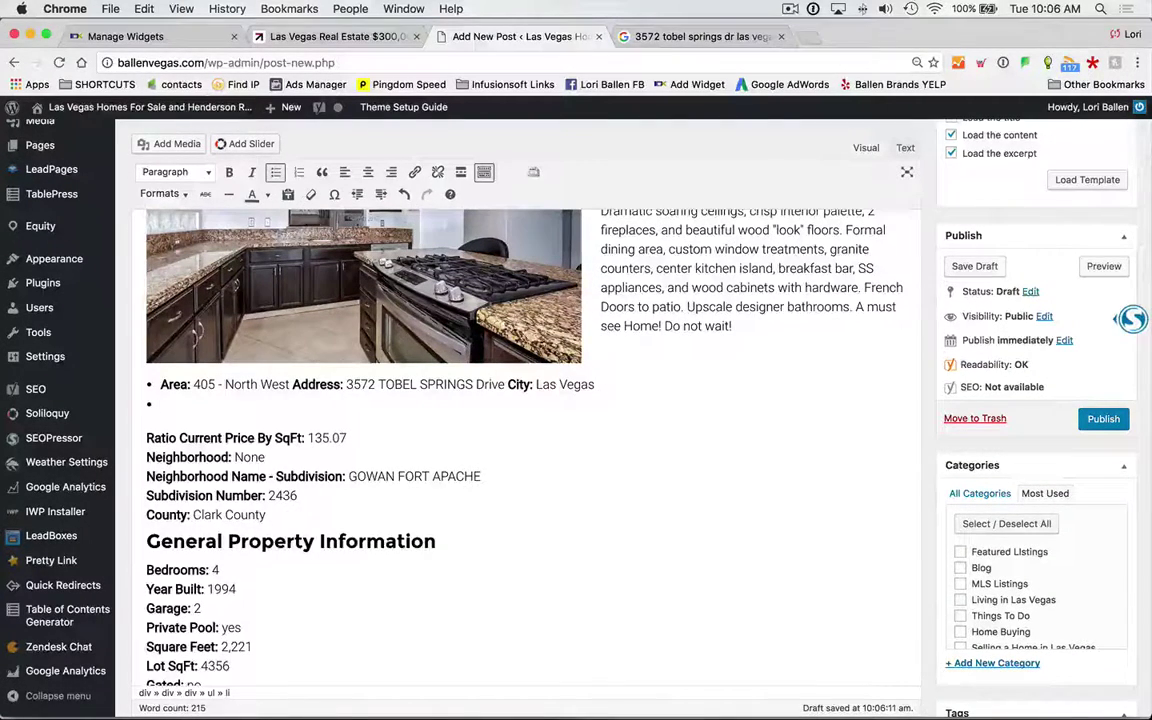
left_click(160, 437)
key("BackSpace")
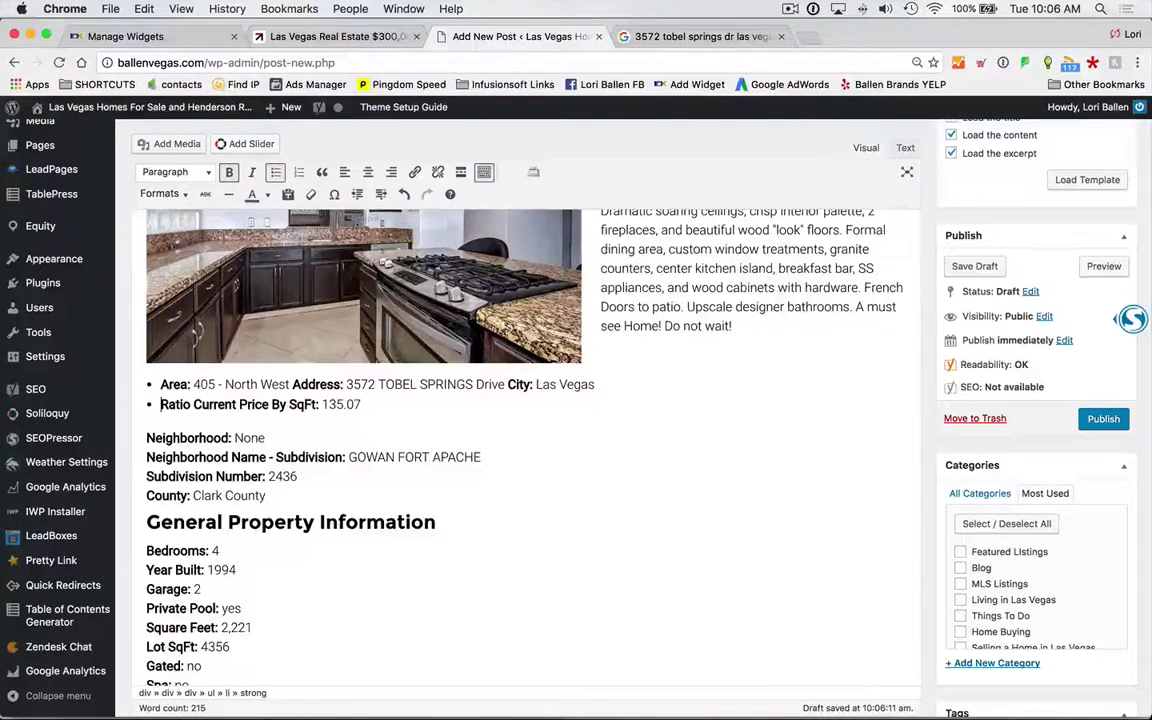
Remove the Neighborhood: None line and make Neighborhood Name - Subdivision a bullet
scroll(238, 484, "up", 3)
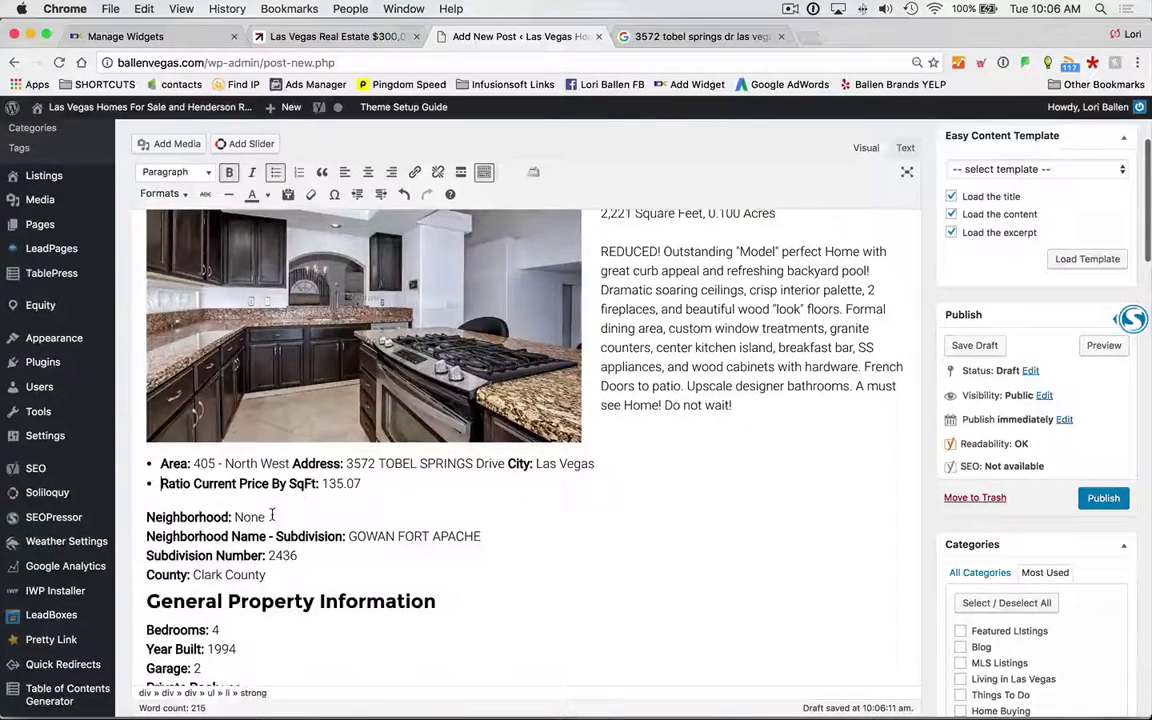
key("BackSpace")
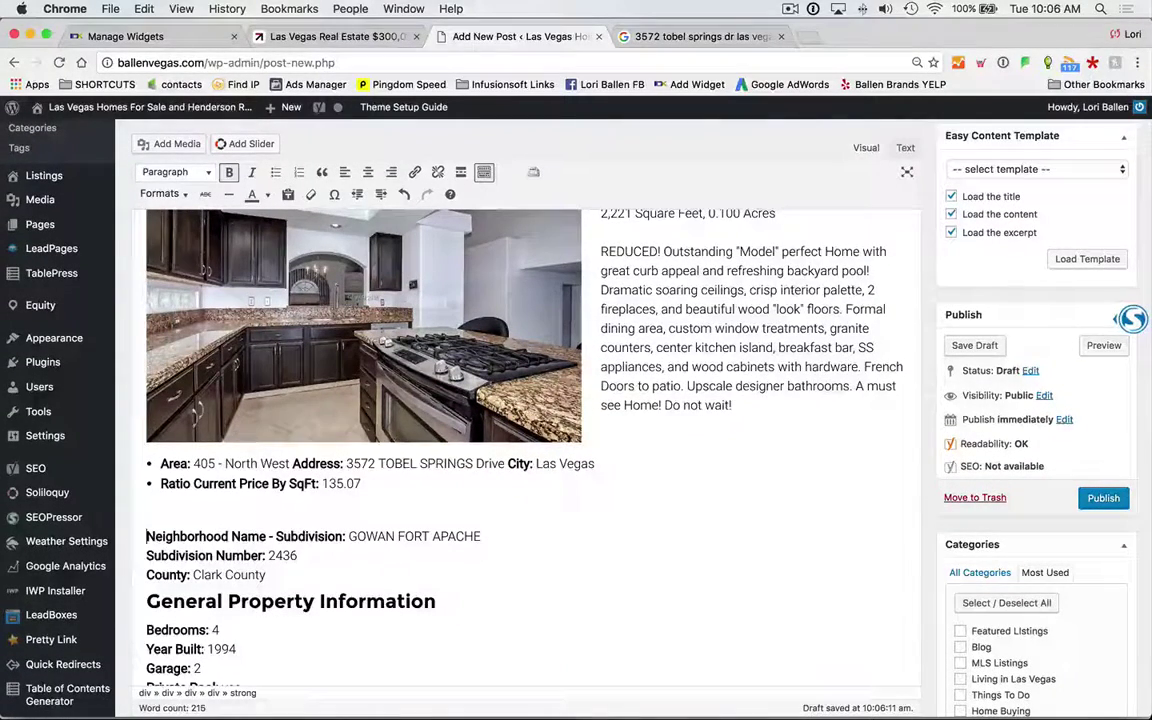
key("BackSpace")
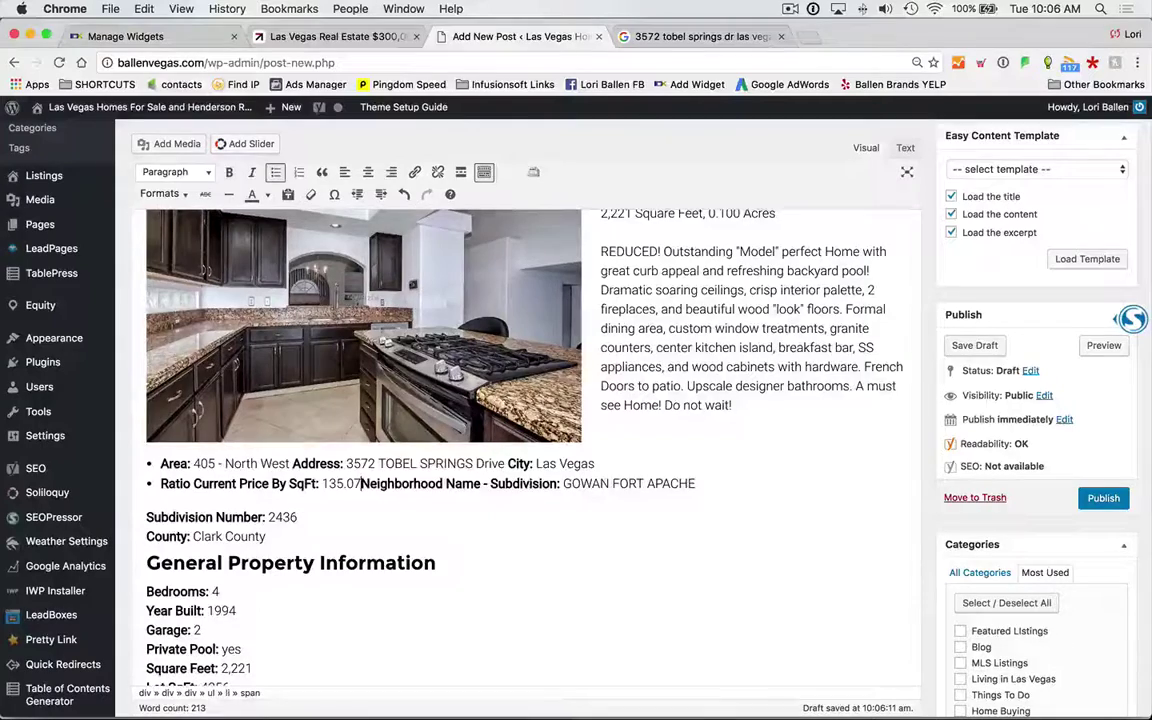
key("Return")
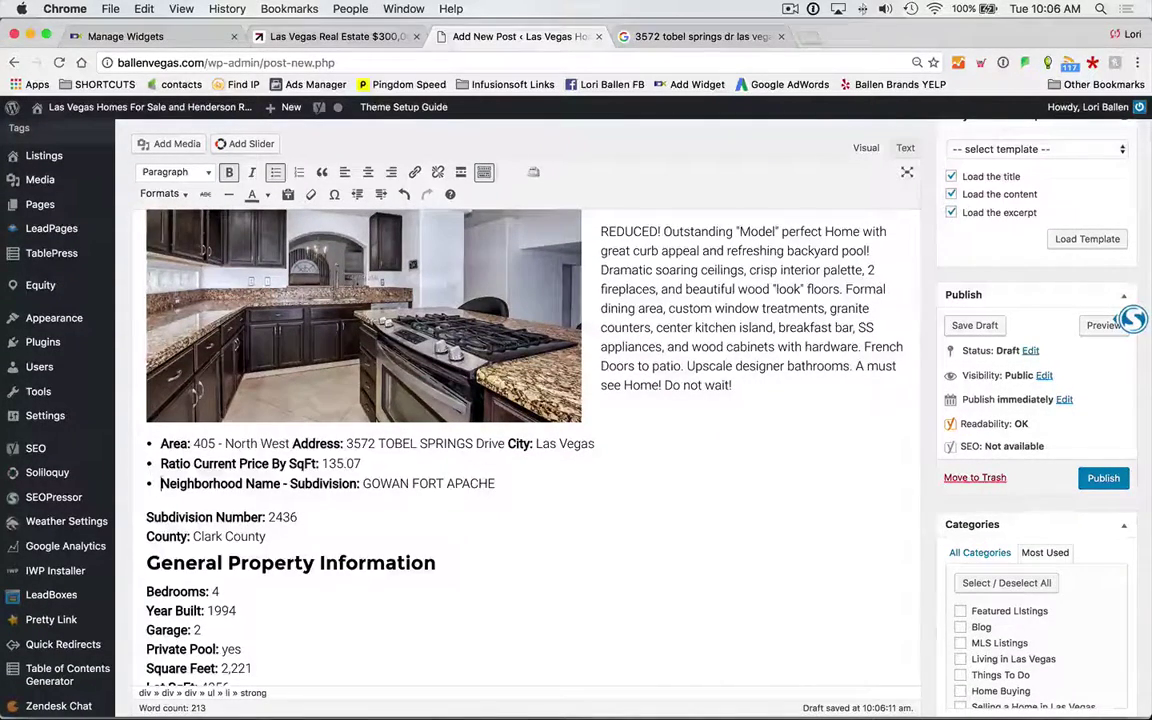
Delete the Subdivision Number line and make County a bullet
scroll(520, 420, "down", 1)
left_click_drag(297, 490, 160, 484)
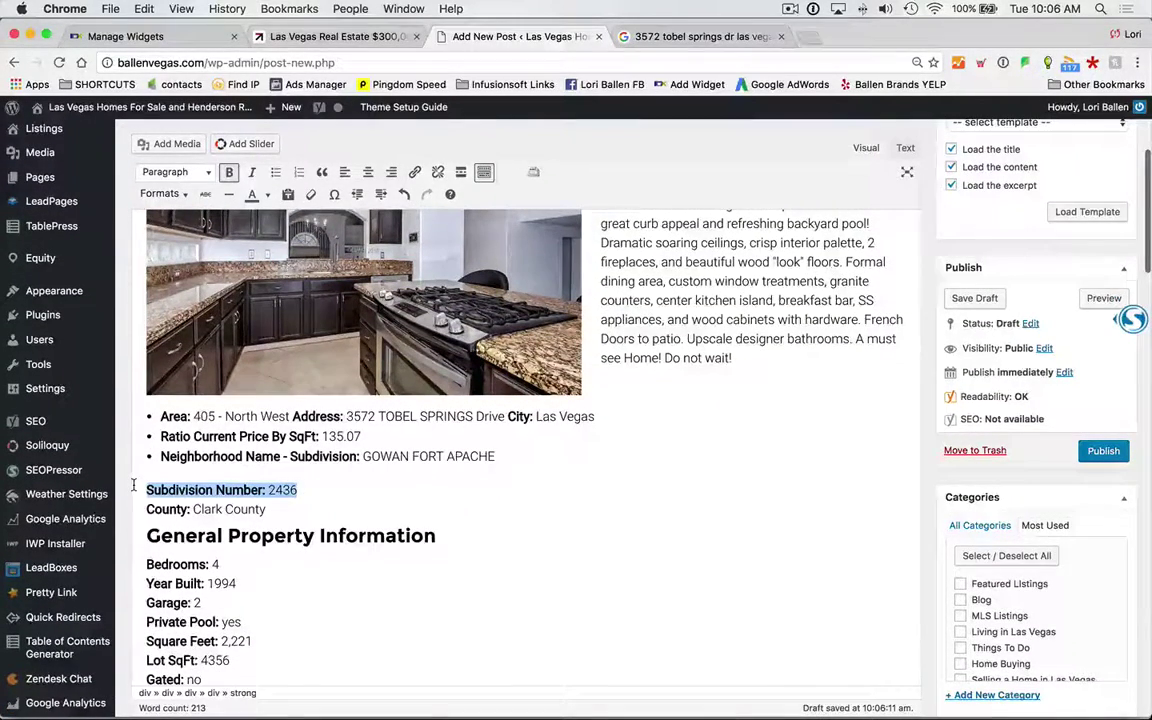
key("BackSpace")
key("BackSpace")
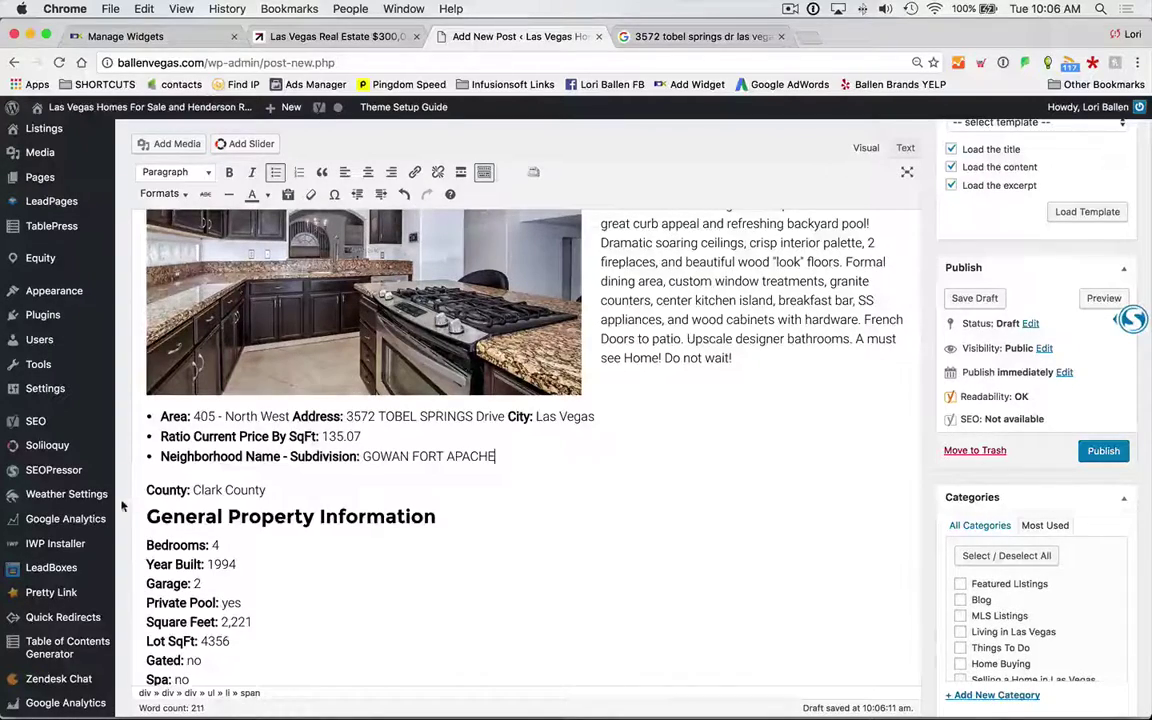
left_click(147, 490)
key("BackSpace")
key("Return")
scroll(158, 487, "down", 1)
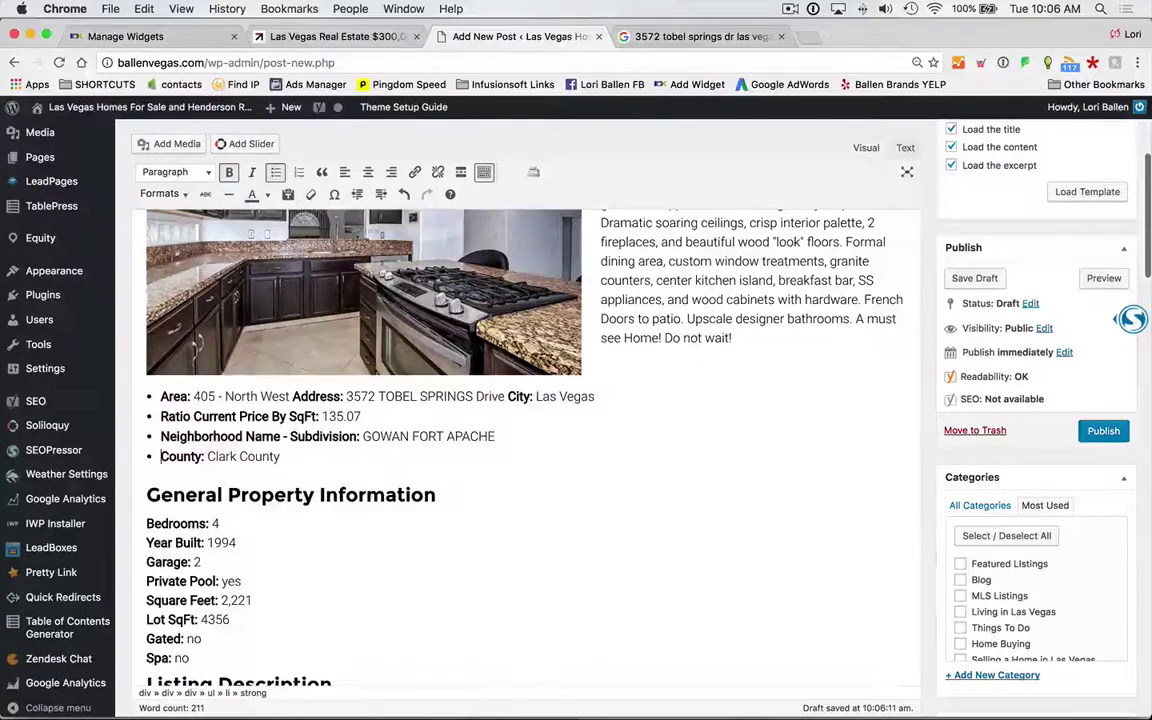
scroll(159, 486, "down", 3)
scroll(155, 478, "up", 2)
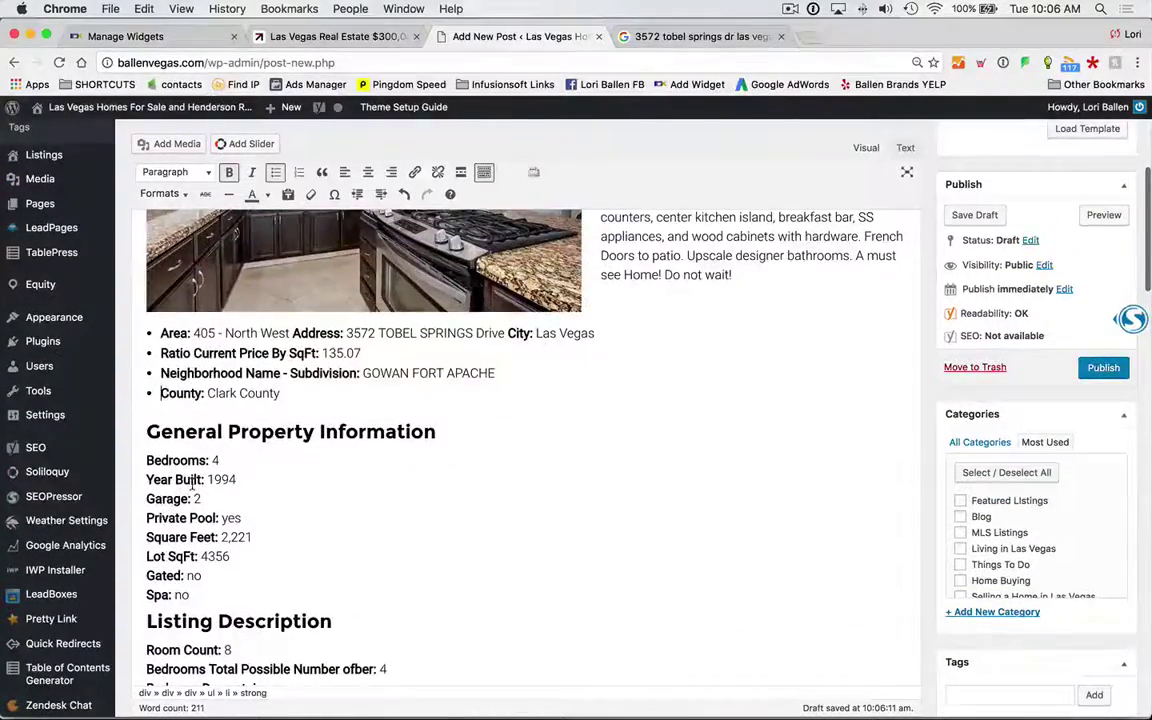
left_click(146, 461)
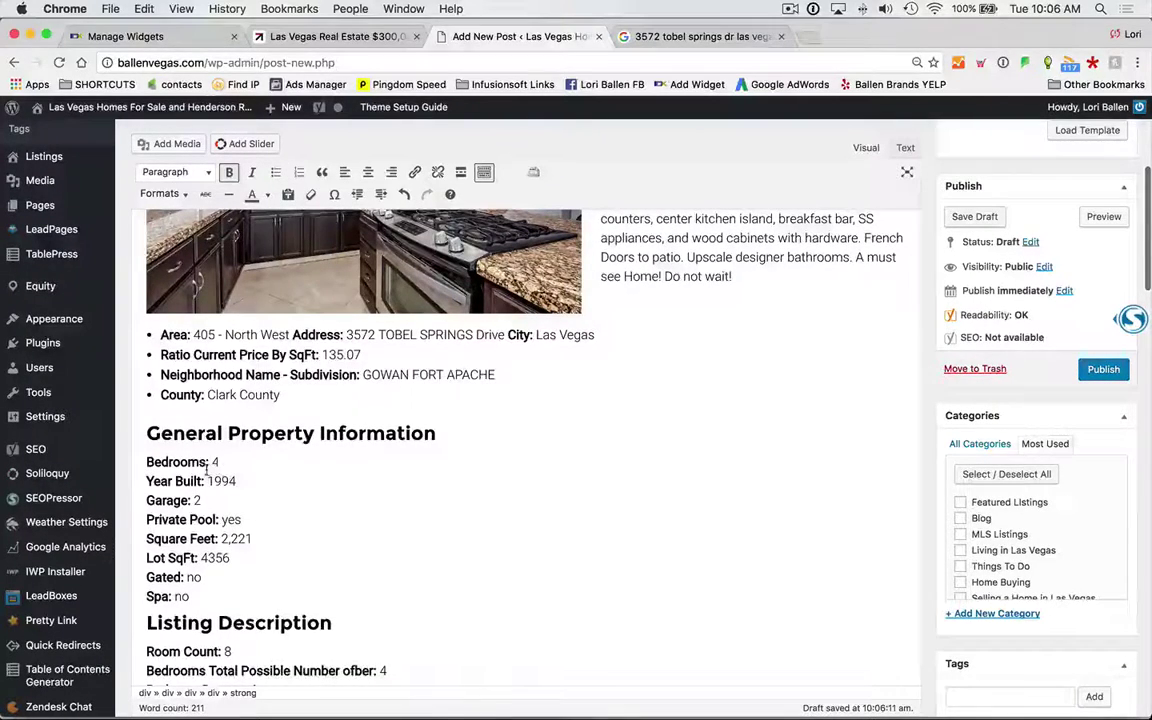
Bullet Bedrooms, Year Built, Garage, Private Pool, Square Feet and Lot SqFt
left_click(273, 174)
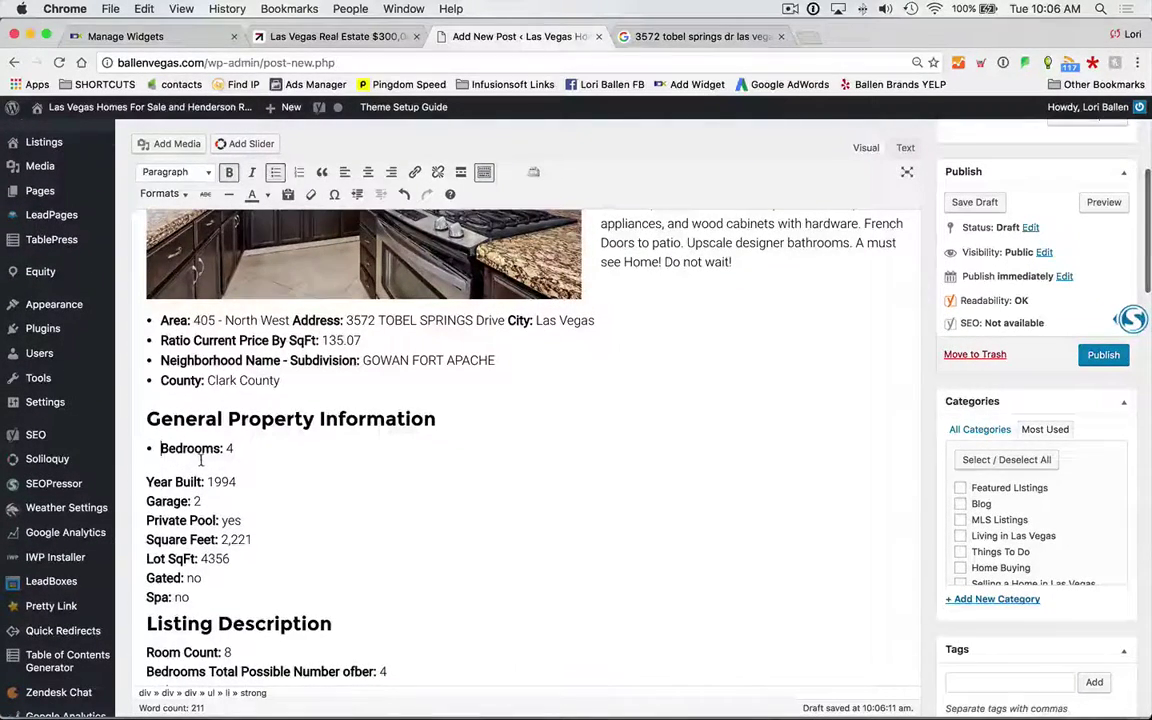
left_click(146, 480)
key("BackSpace")
key("Return")
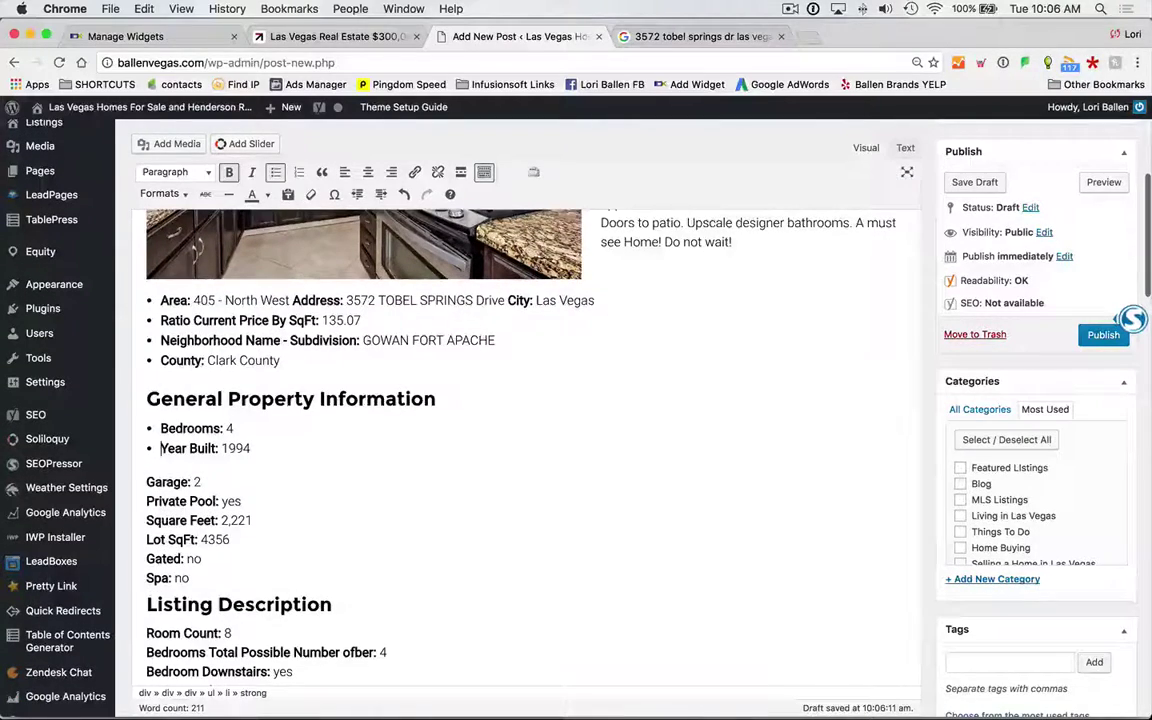
key("BackSpace")
key("Return")
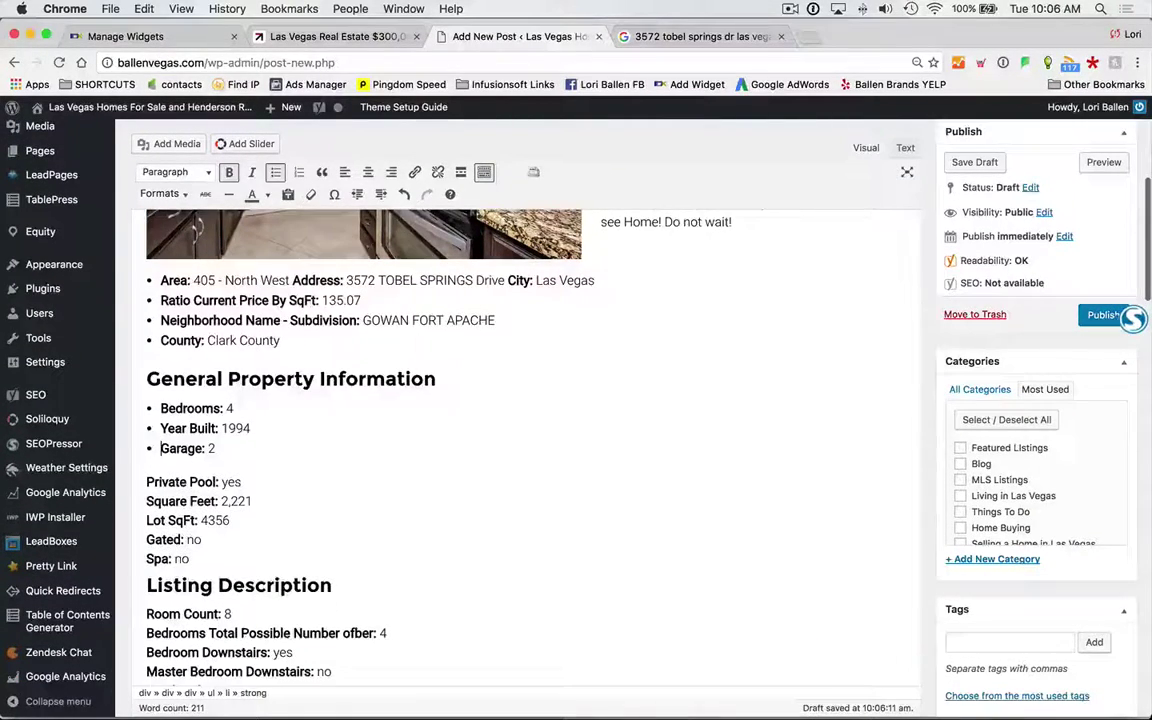
key("BackSpace")
key("Return")
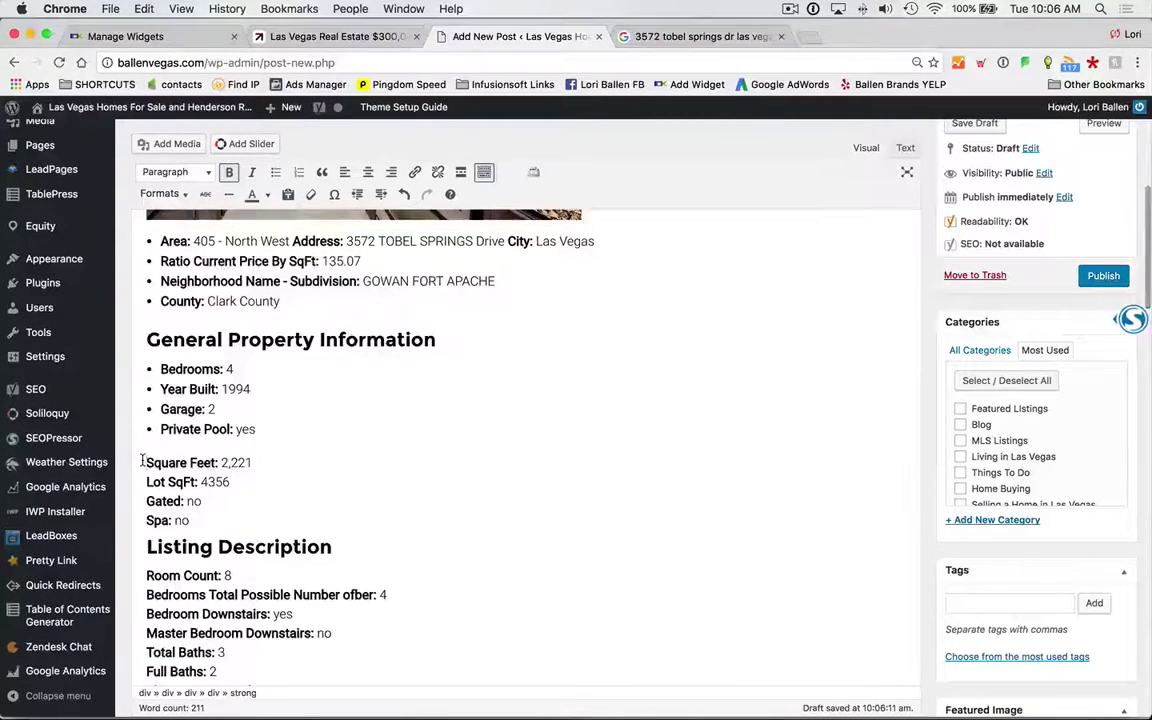
key("BackSpace")
key("Return")
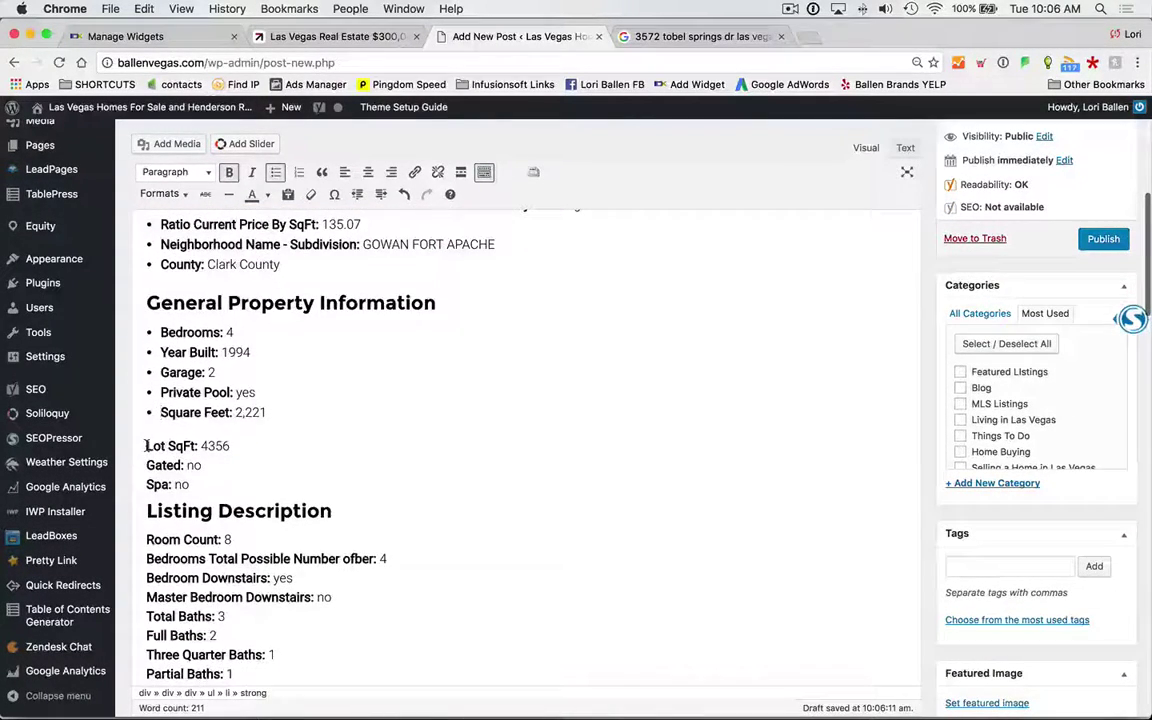
key("BackSpace")
key("Return")
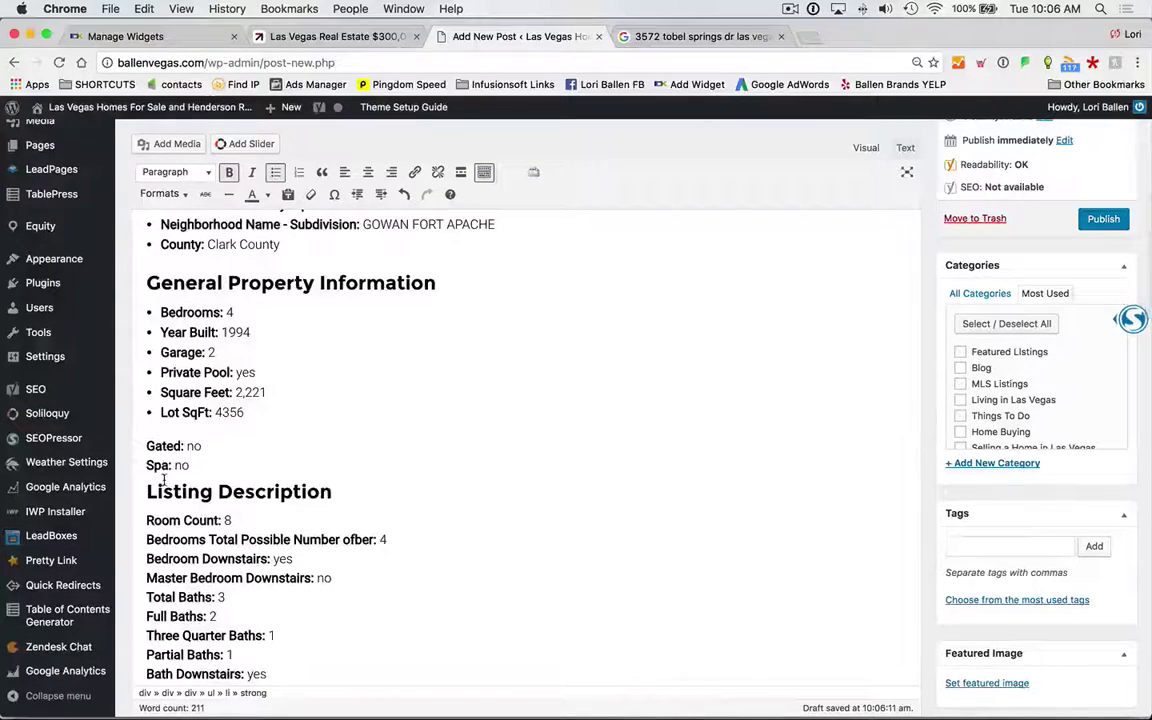
Delete Gated, Spa and the Listing Description block through Washer Included, then bullet Fireplaces
left_click_drag(189, 466, 145, 447)
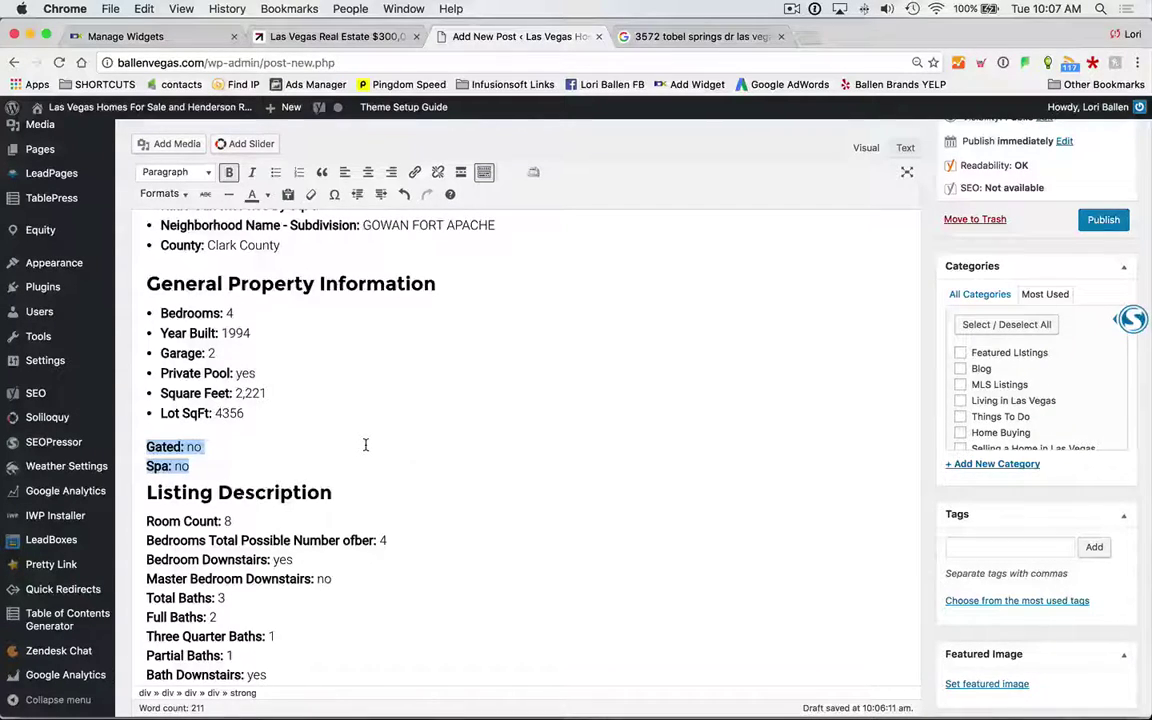
key("BackSpace")
scroll(367, 442, "down", 3)
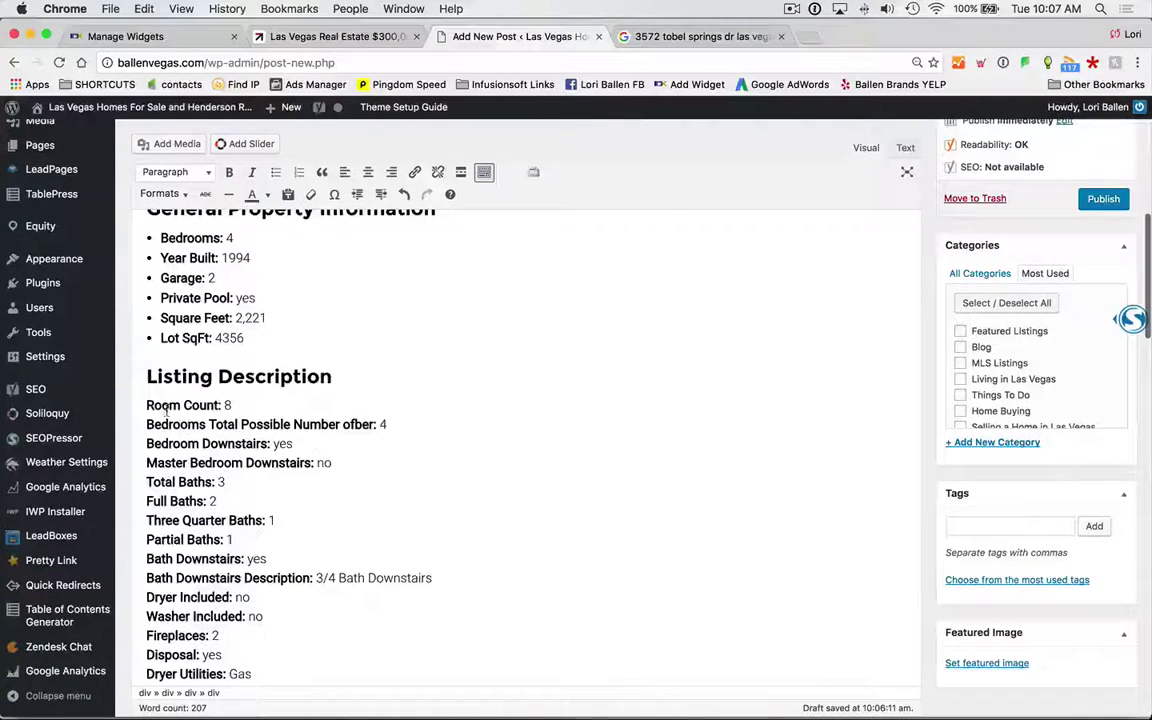
left_click_drag(146, 376, 396, 606)
key("BackSpace")
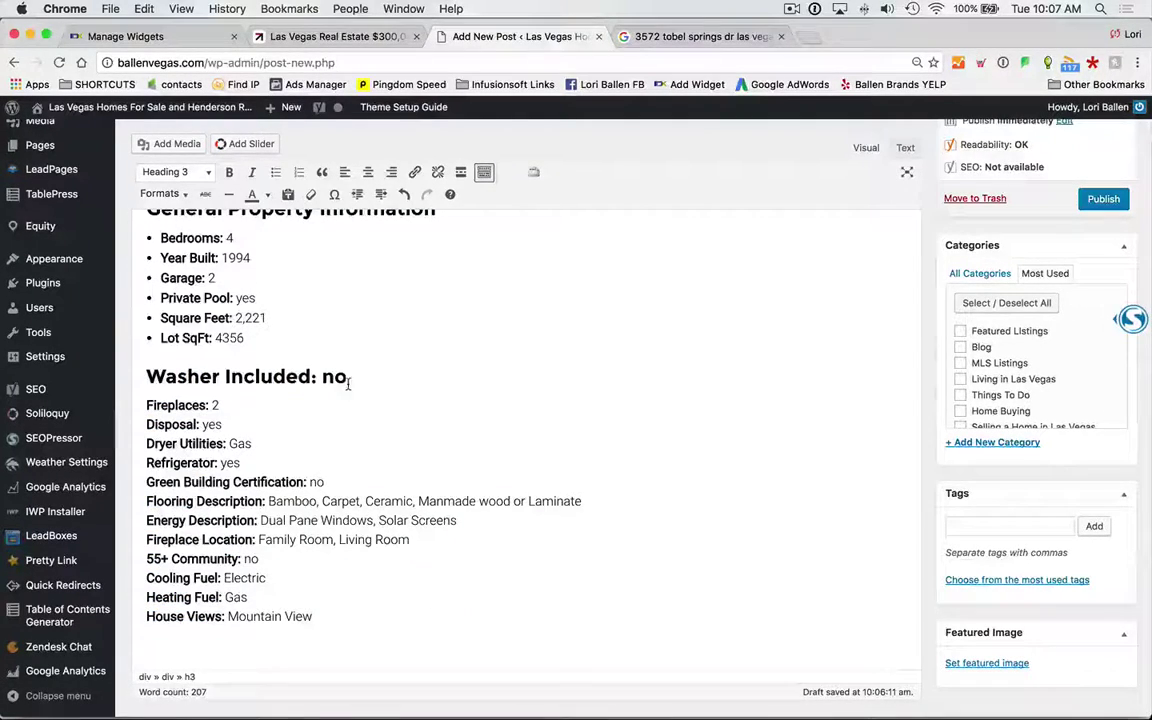
left_click_drag(349, 376, 138, 377)
key("BackSpace")
key("BackSpace")
key("BackSpace")
key("BackSpace")
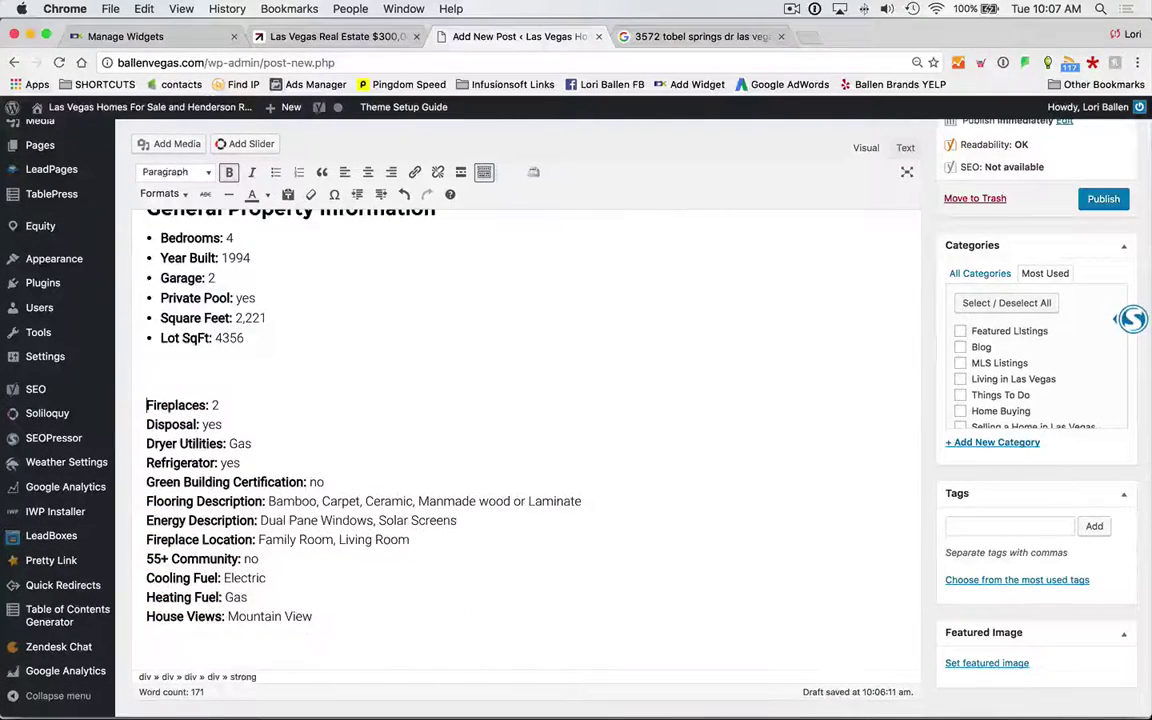
key("Return")
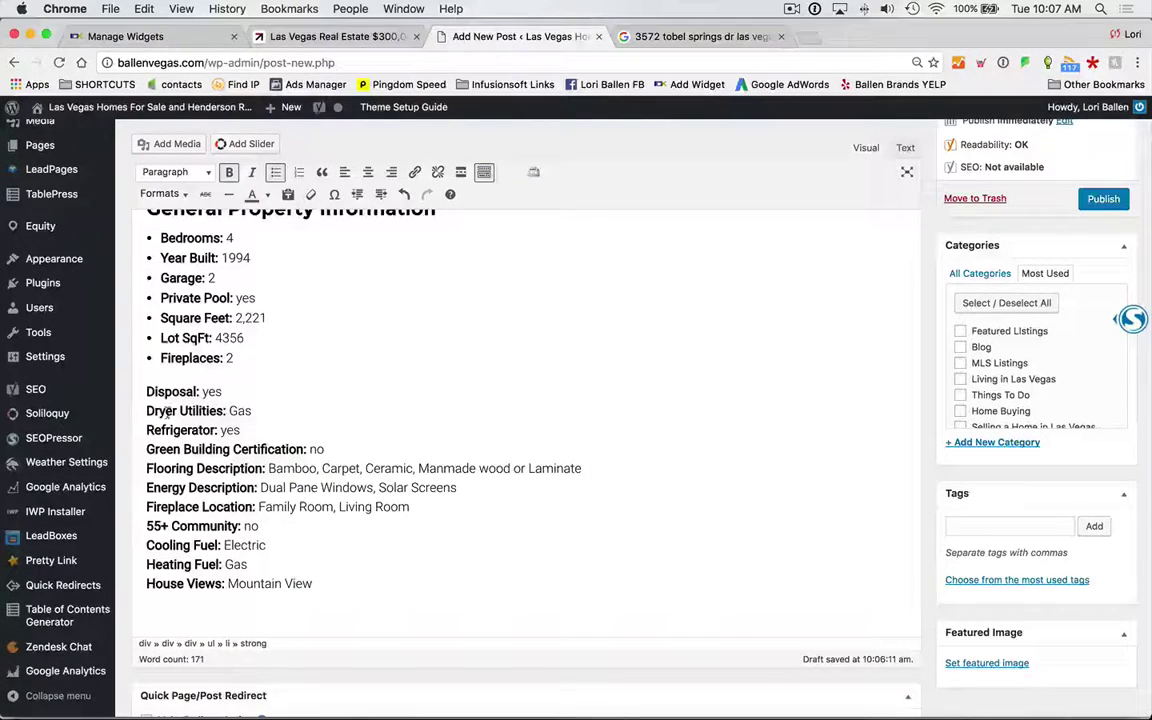
Delete Disposal through Green Building Certification and bullet Flooring and Energy Description
left_click(147, 393)
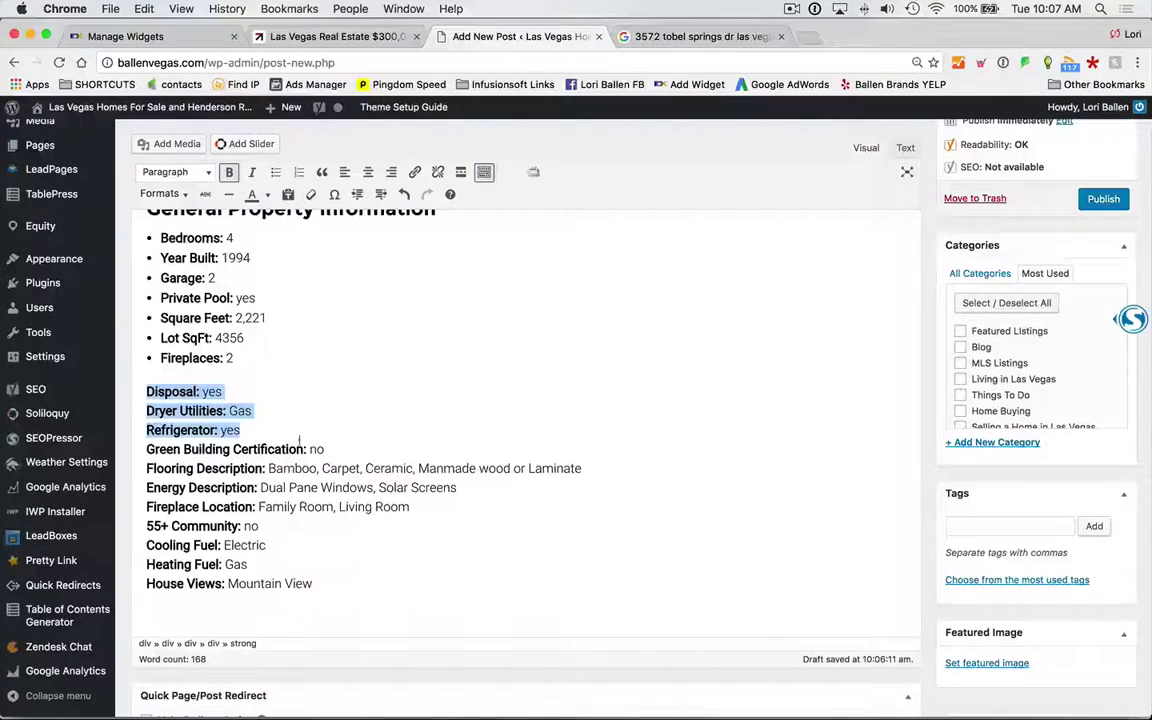
key("BackSpace")
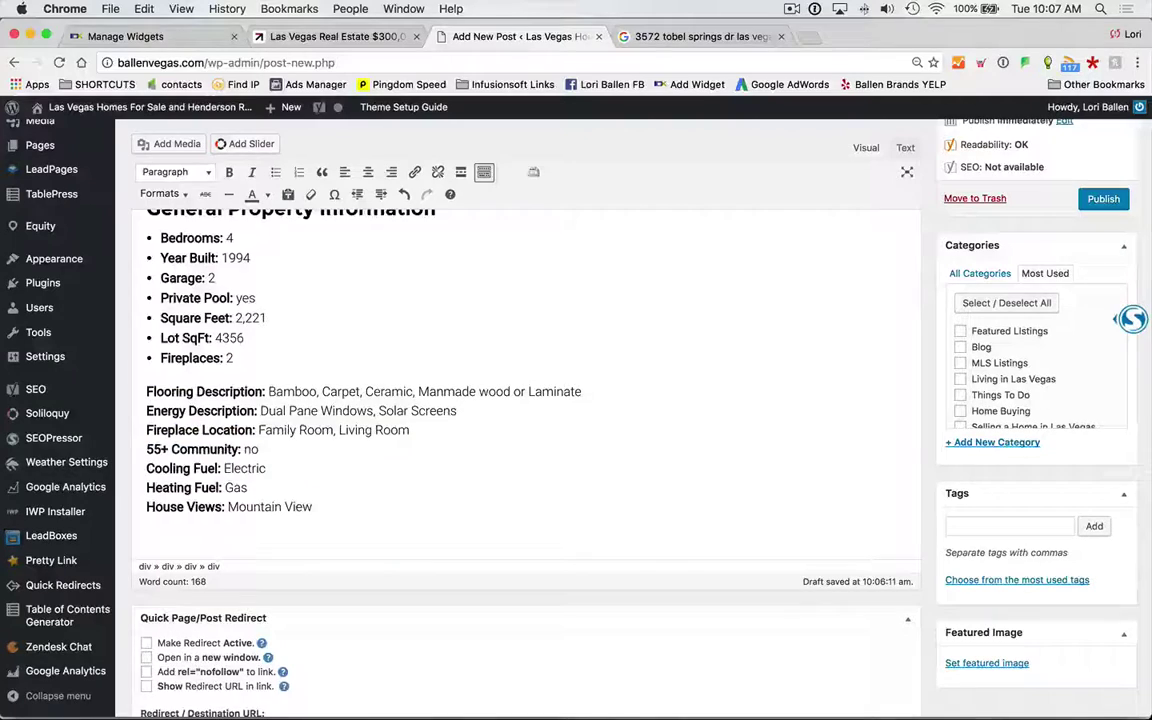
key("BackSpace")
key("Return")
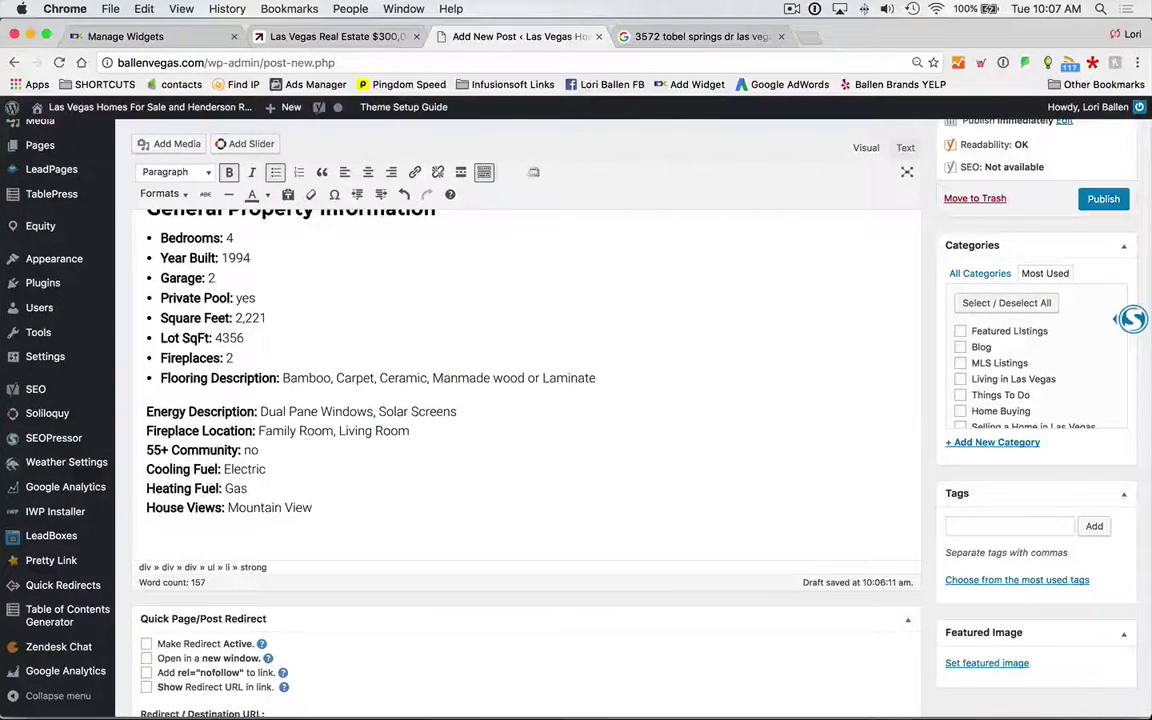
left_click(147, 397)
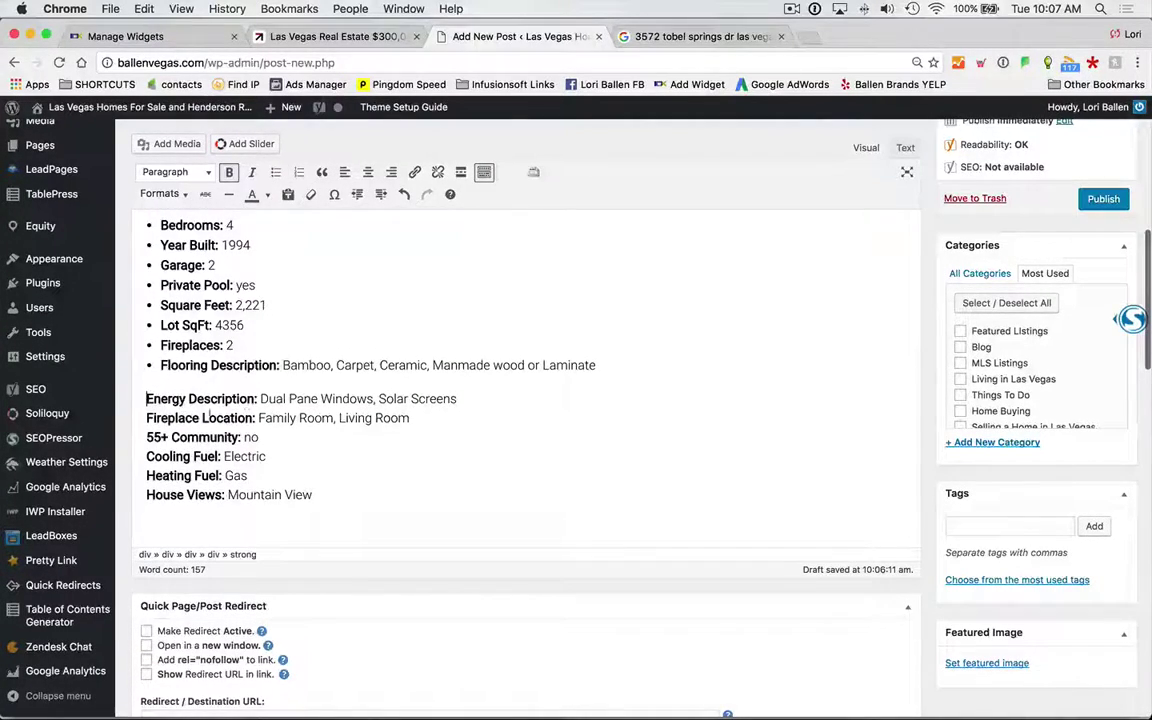
key("BackSpace")
key("Return")
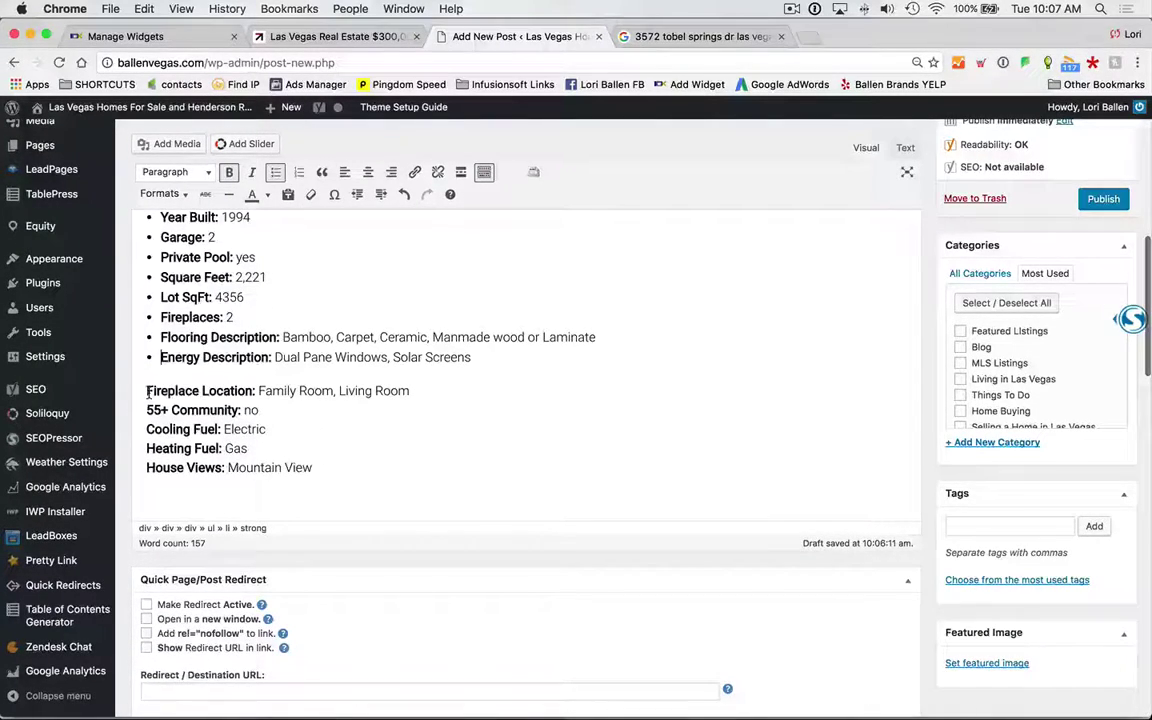
Delete Fireplace Location through Heating Fuel and bullet House Views
left_click_drag(147, 392, 317, 455)
key("BackSpace")
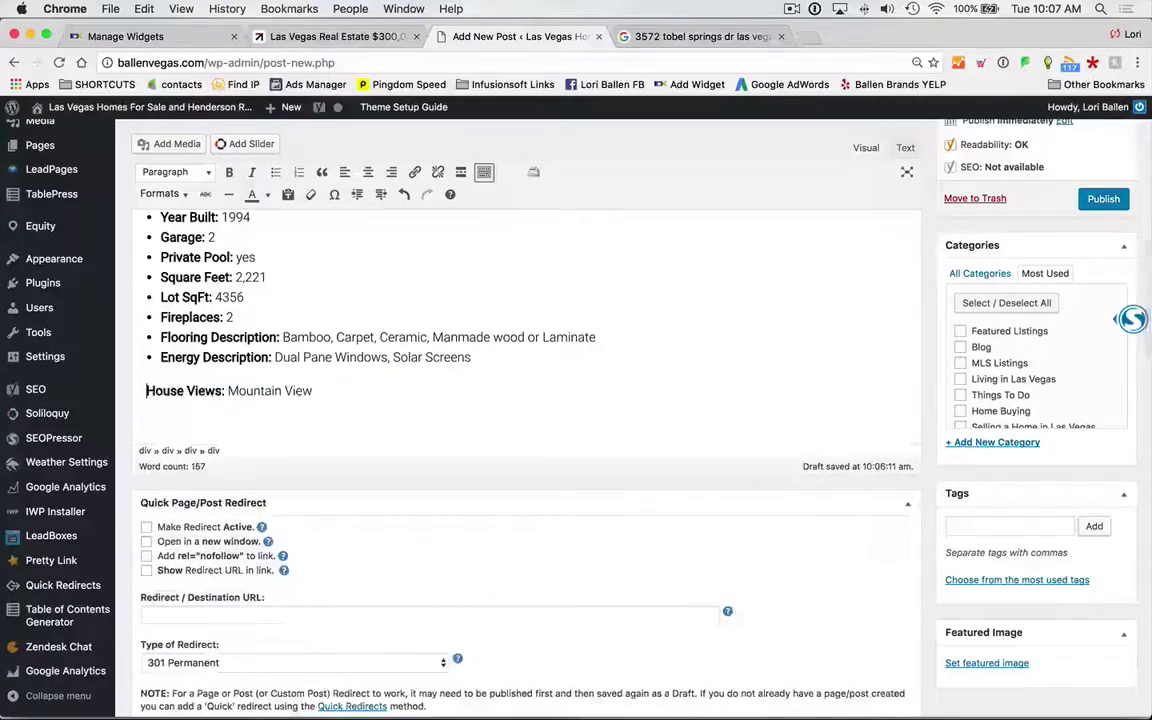
key("BackSpace")
key("Return")
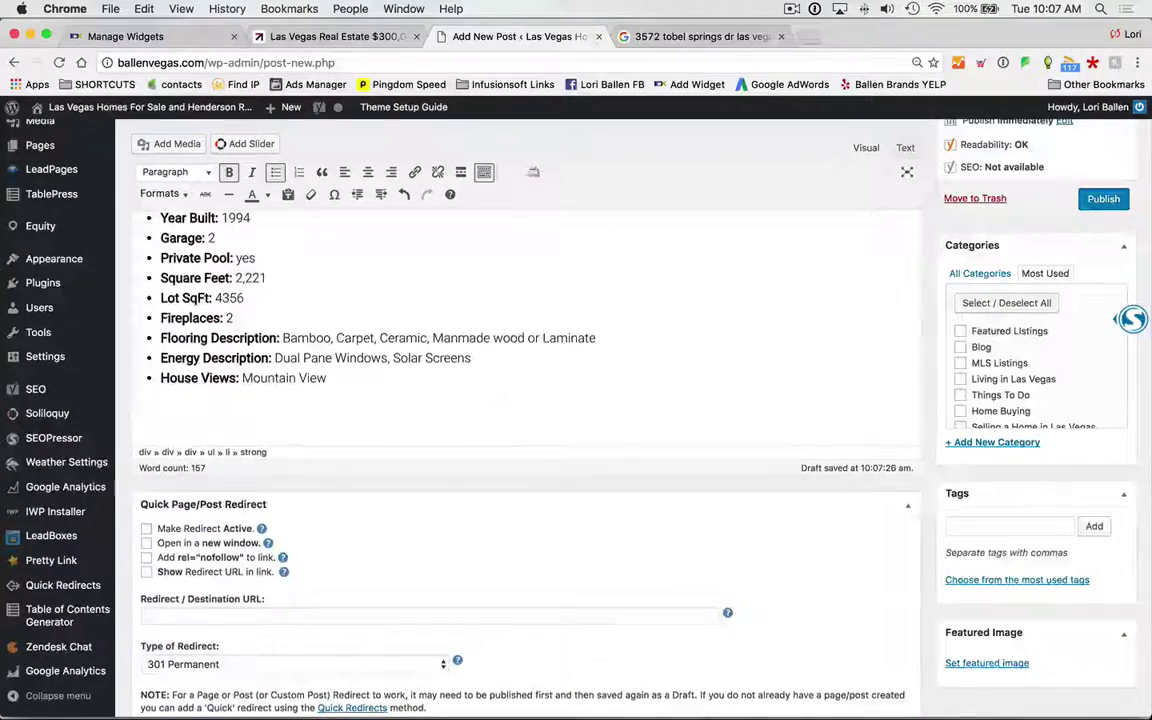
scroll(395, 497, "up", 10)
scroll(395, 497, "down", 5)
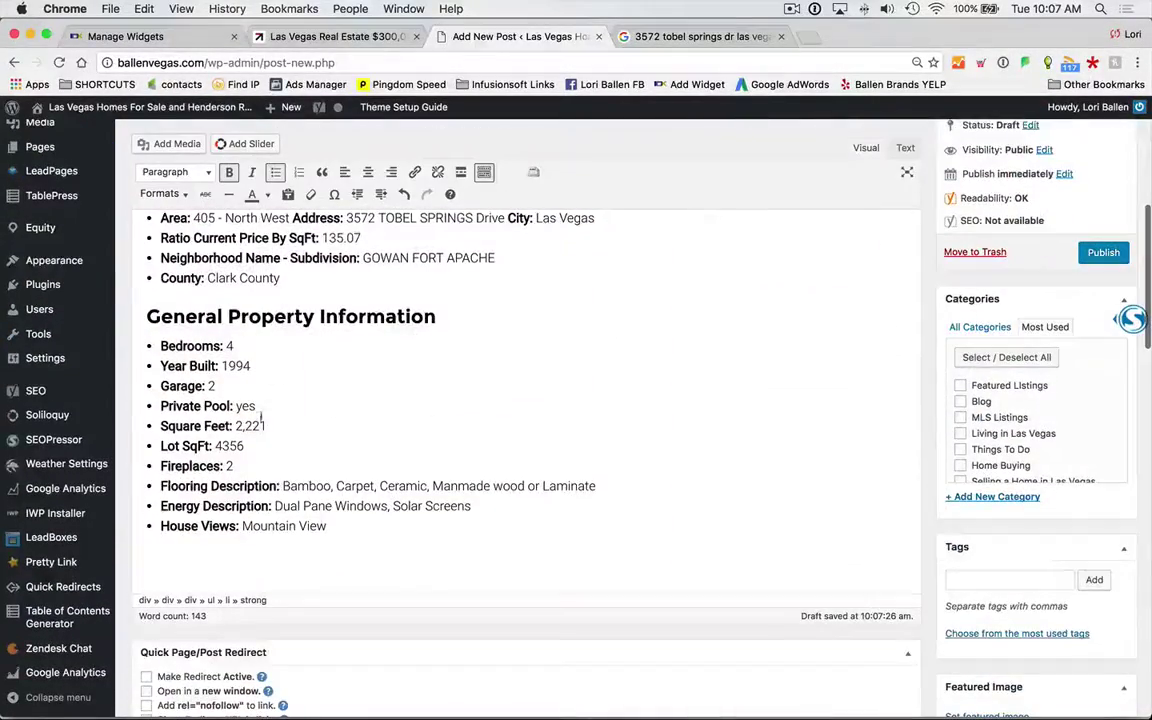
scroll(520, 480, "up", 8)
scroll(640, 462, "up", 3)
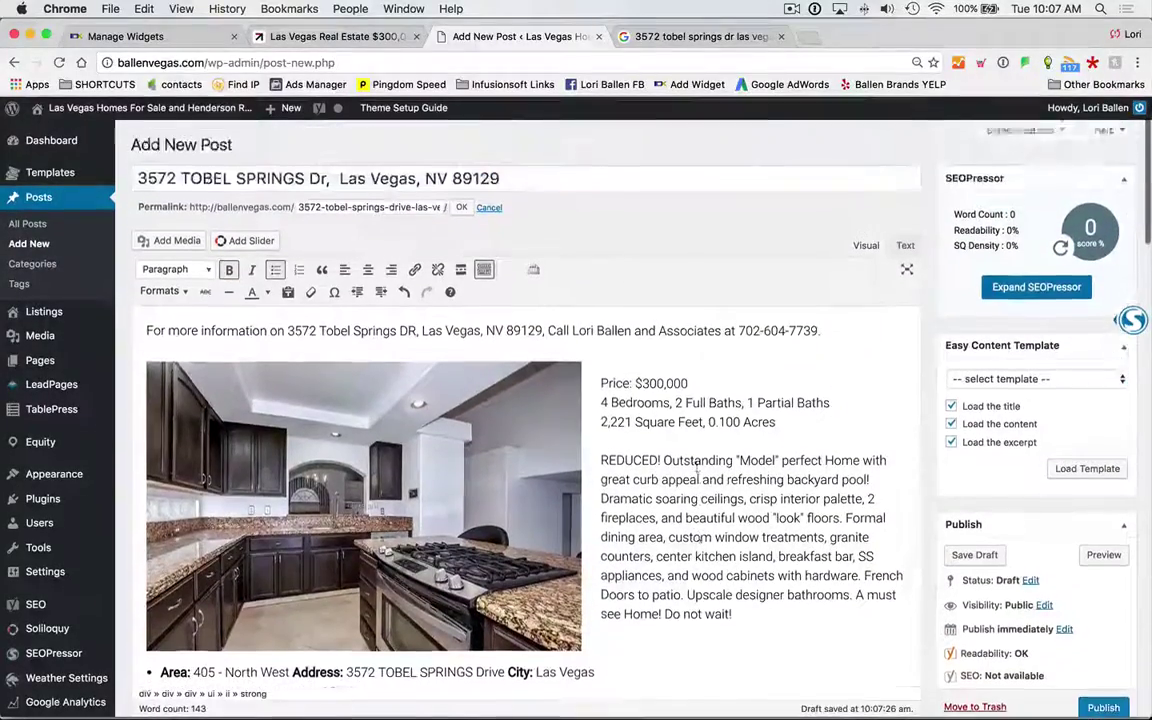
scroll(650, 450, "down", 3)
scroll(656, 447, "down", 4)
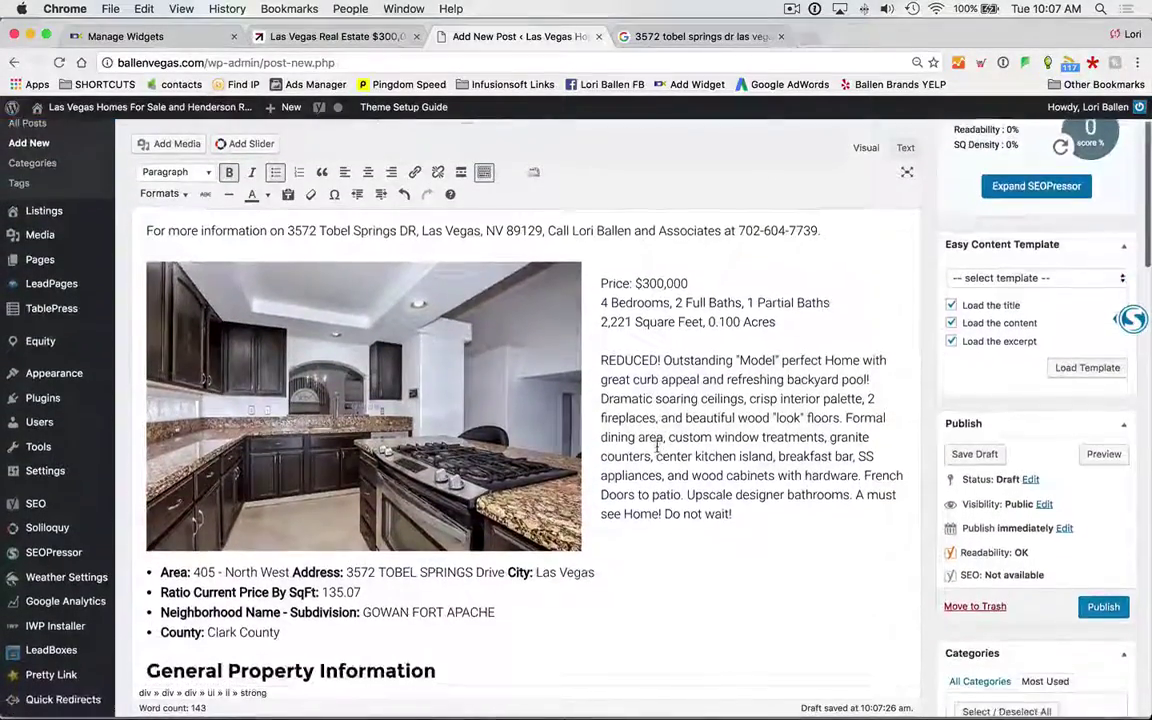
scroll(656, 447, "up", 2)
scroll(656, 447, "down", 1)
scroll(656, 447, "down", 4)
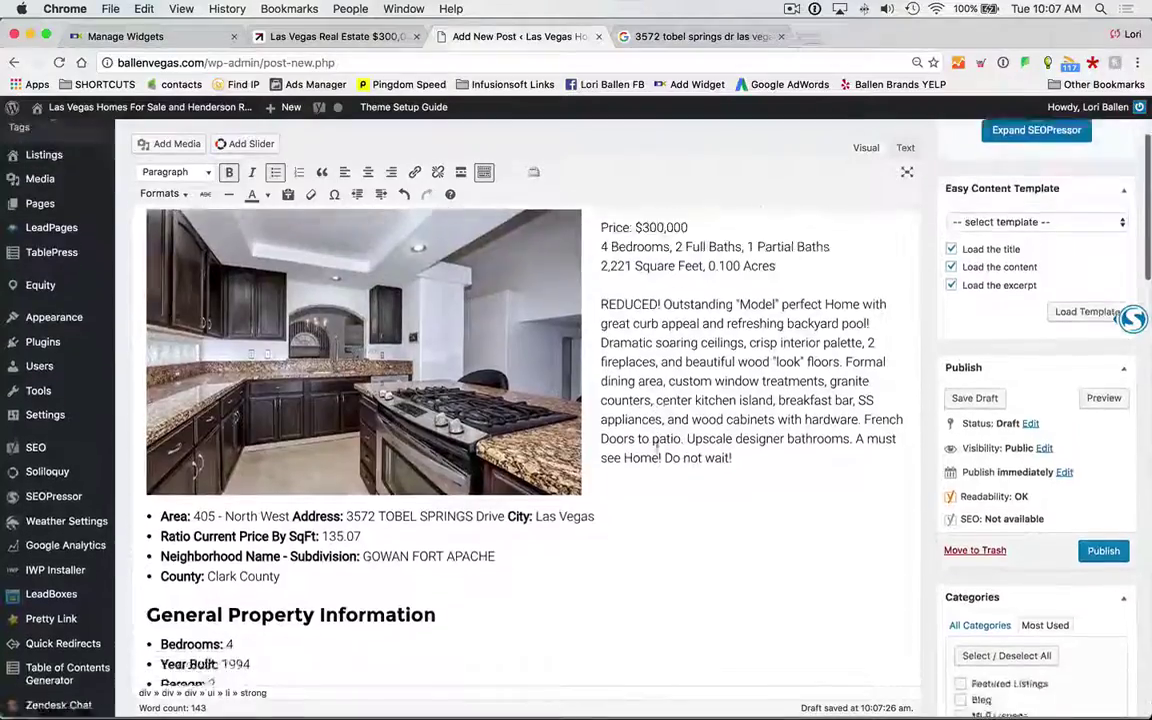
scroll(652, 452, "up", 5)
scroll(655, 452, "up", 2)
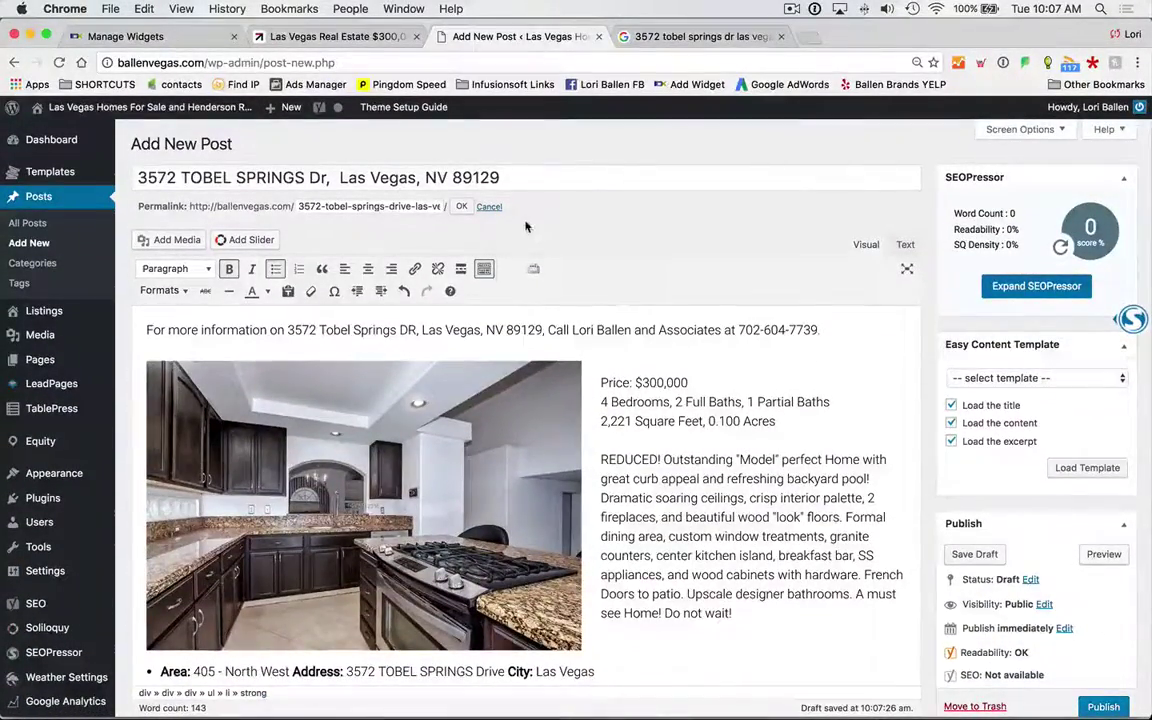
left_click_drag(508, 175, 130, 180)
key("ctrl+c")
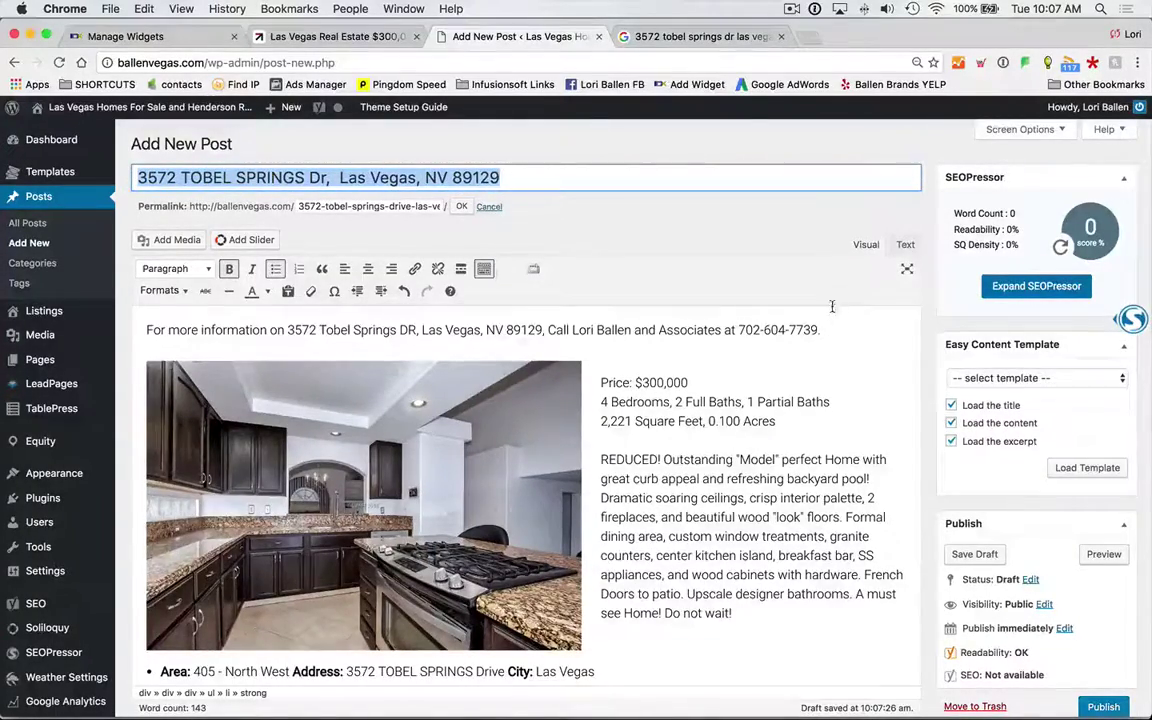
scroll(831, 306, "down", 20)
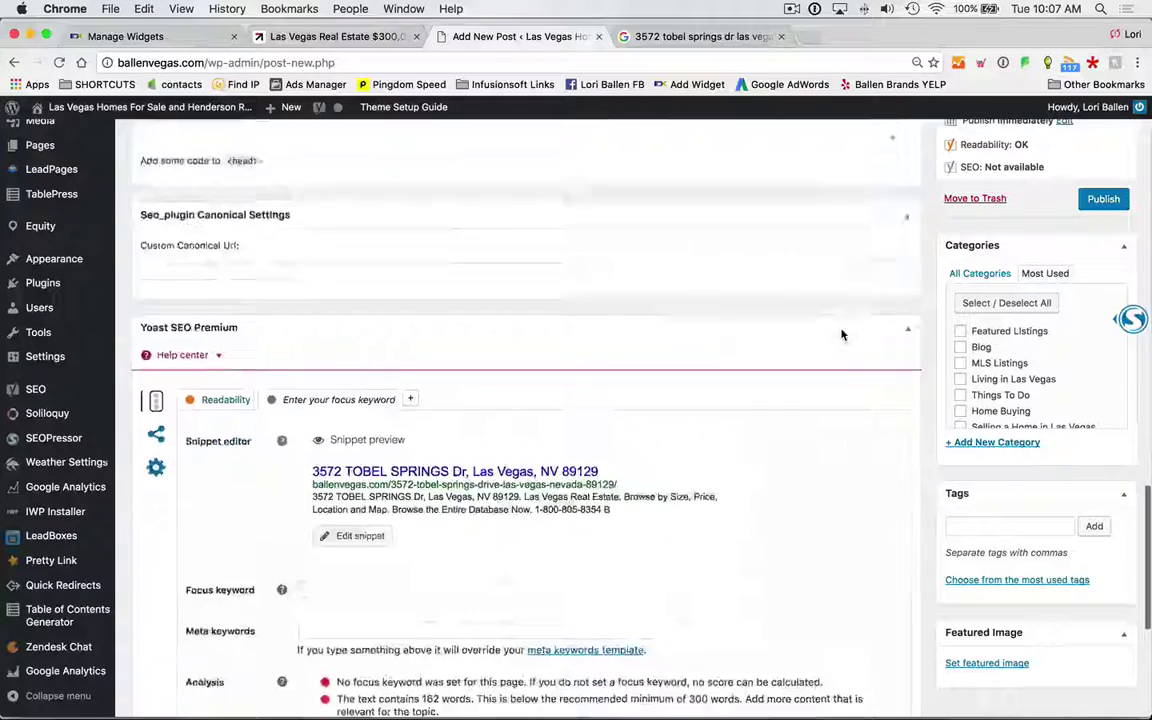
Set the Yoast SEO title to the pasted address followed by ' | 4 BR Home For Sale'
scroll(841, 335, "down", 2)
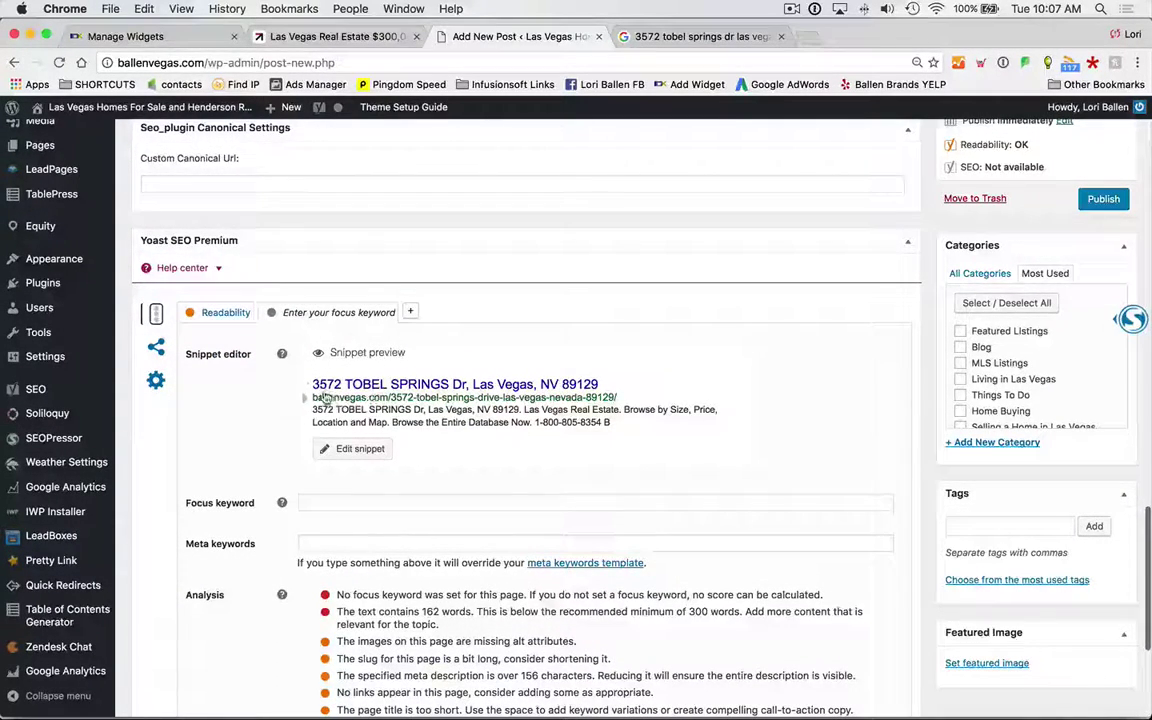
left_click(305, 387)
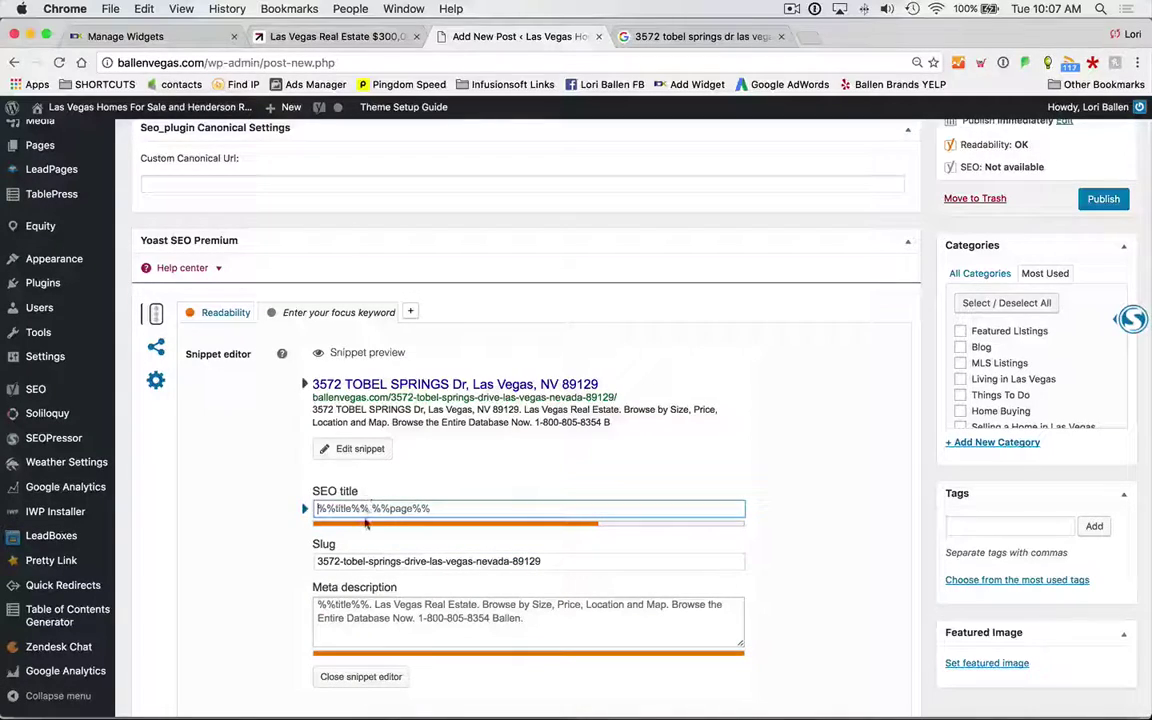
key("ctrl+v")
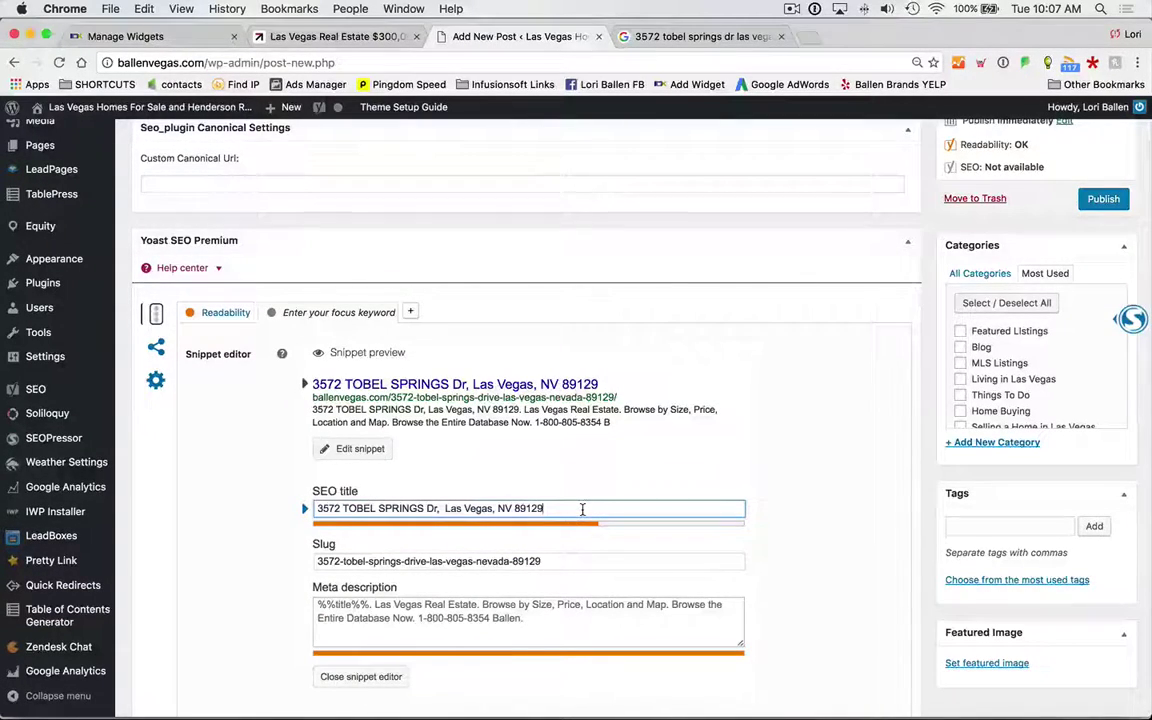
type("| L")
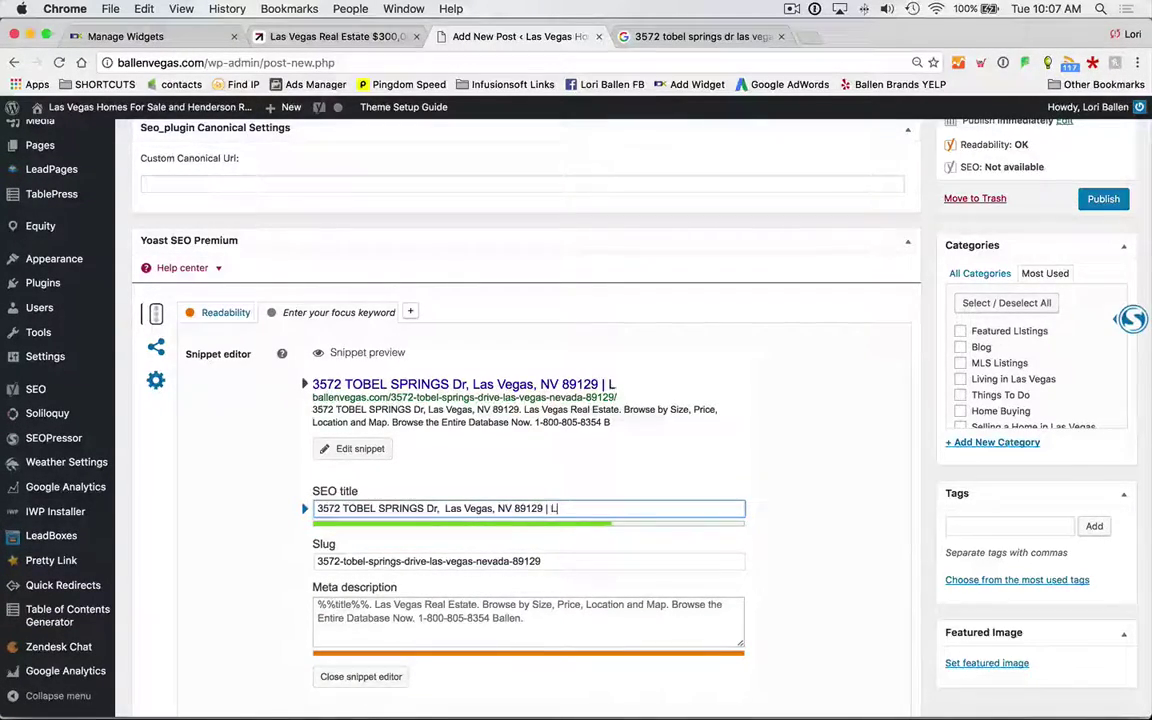
type("as Vegas Homes For")
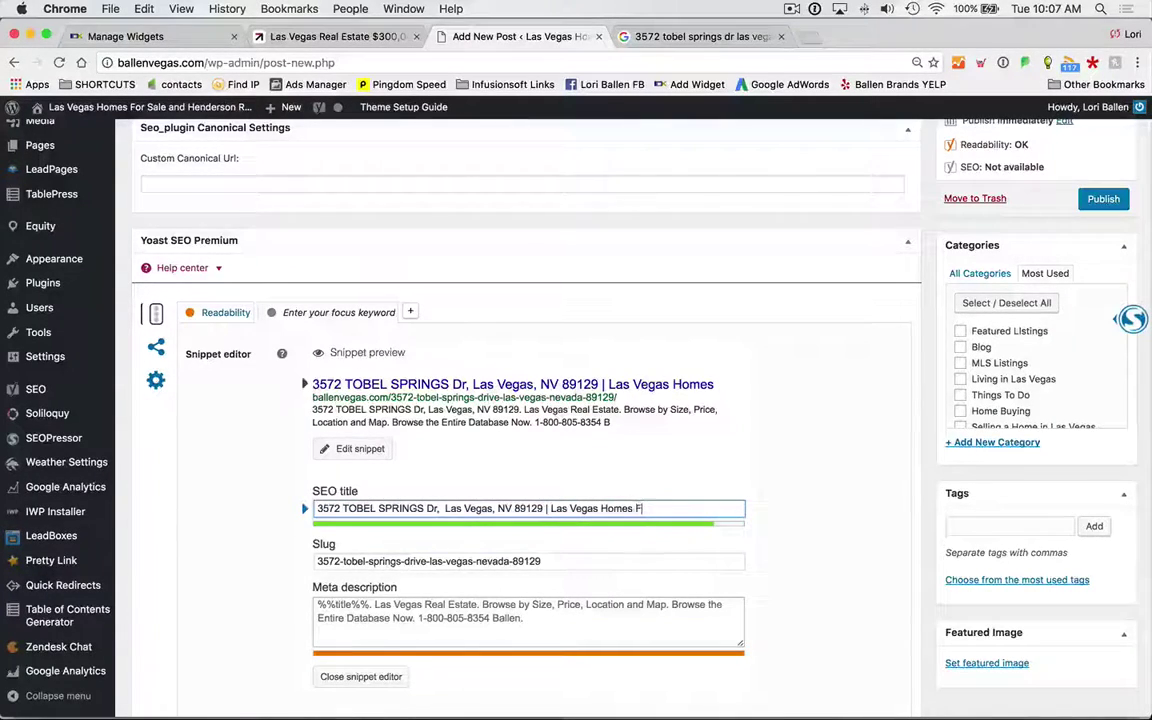
key("BackSpace")
key("BackSpace")
key("BackSpace")
key("BackSpace")
key("BackSpace")
type("Fo")
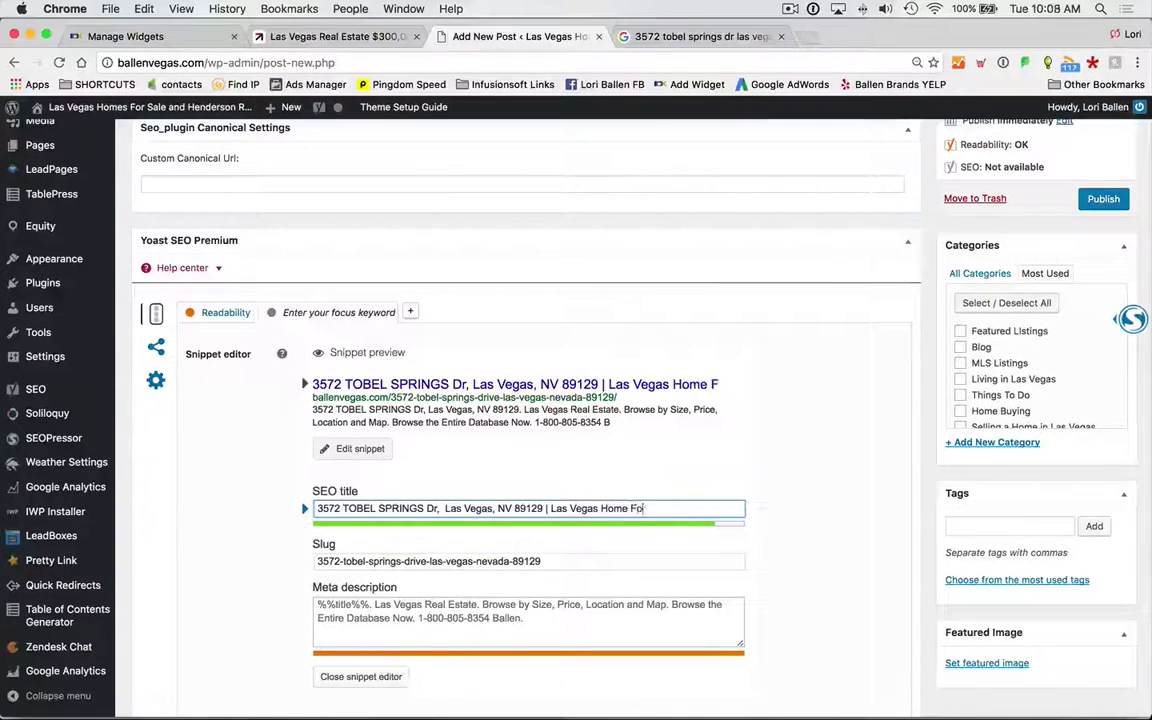
type("r Sale")
key("BackSpace")
key("BackSpace")
key("BackSpace")
key("BackSpace")
key("BackSpace")
key("BackSpace")
key("BackSpace")
key("BackSpace")
key("BackSpace")
key("BackSpace")
key("BackSpace")
key("BackSpace")
key("BackSpace")
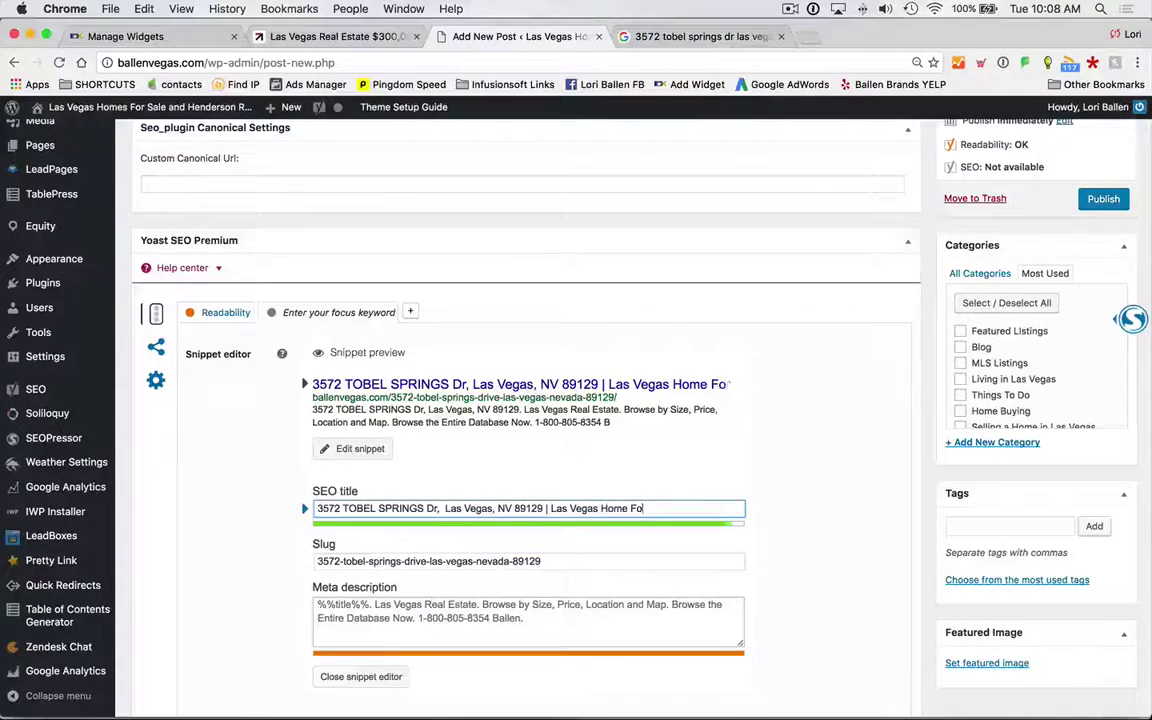
key("BackSpace")
key("BackSpace")
key("BackSpace")
key("BackSpace")
key("BackSpace")
key("BackSpace")
key("BackSpace")
key("BackSpace")
key("BackSpace")
key("BackSpace")
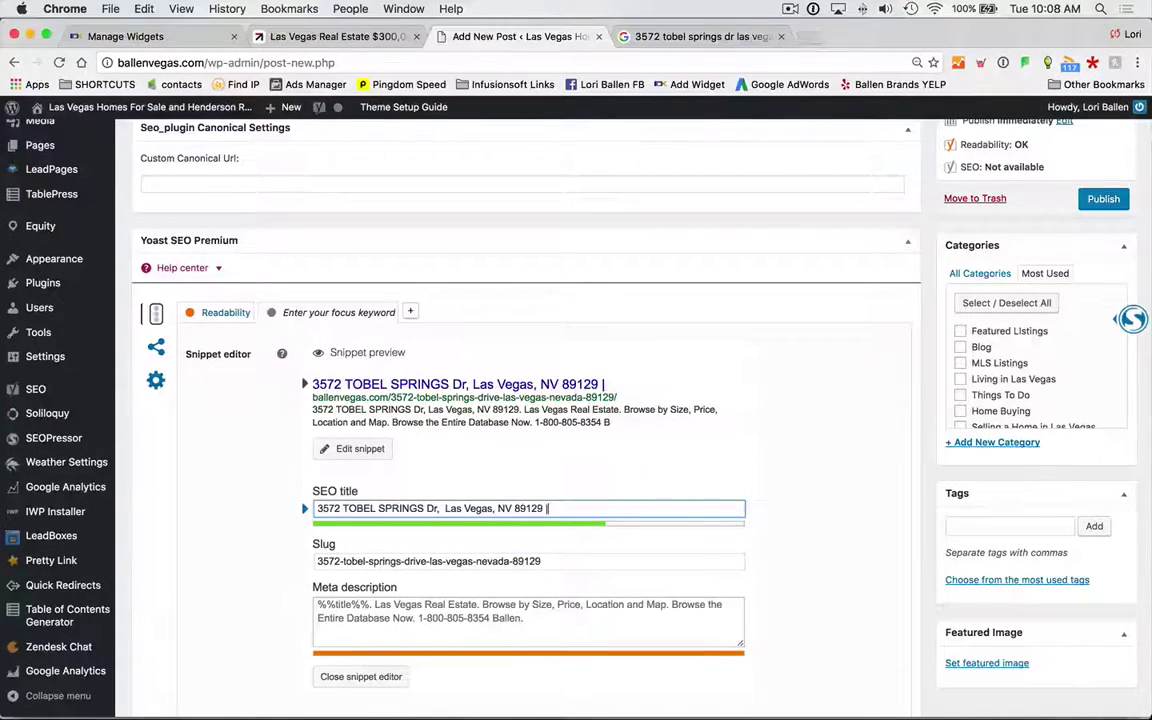
type("4 BR ")
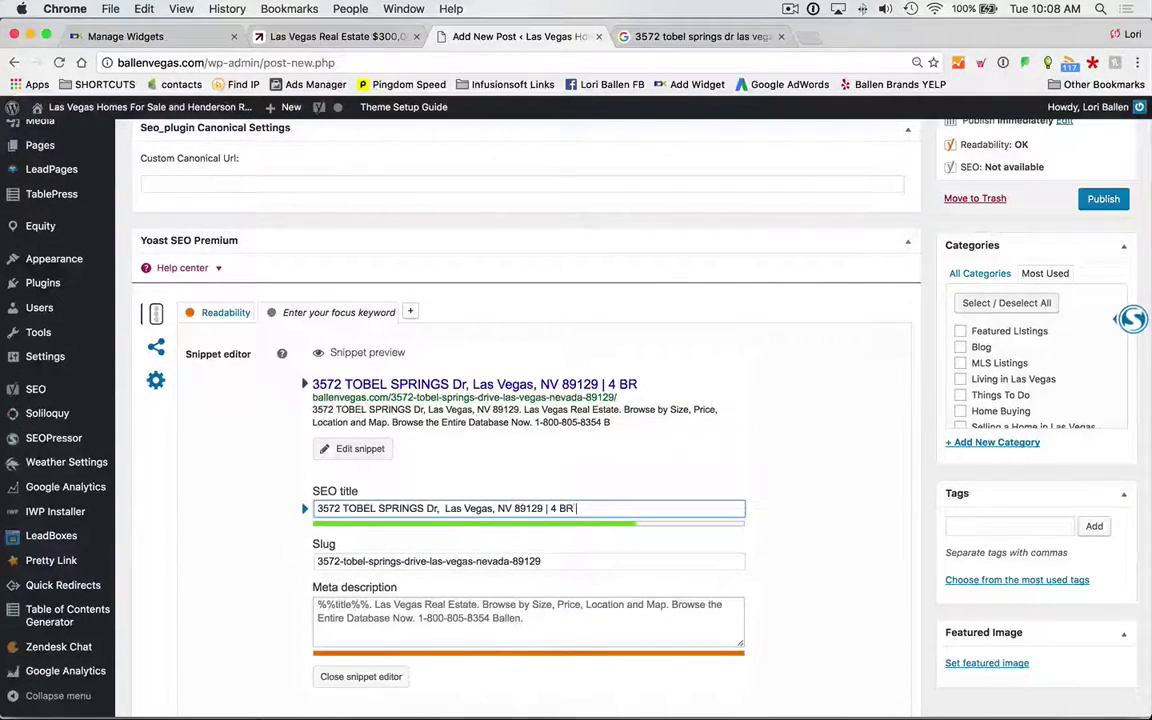
type("Home F")
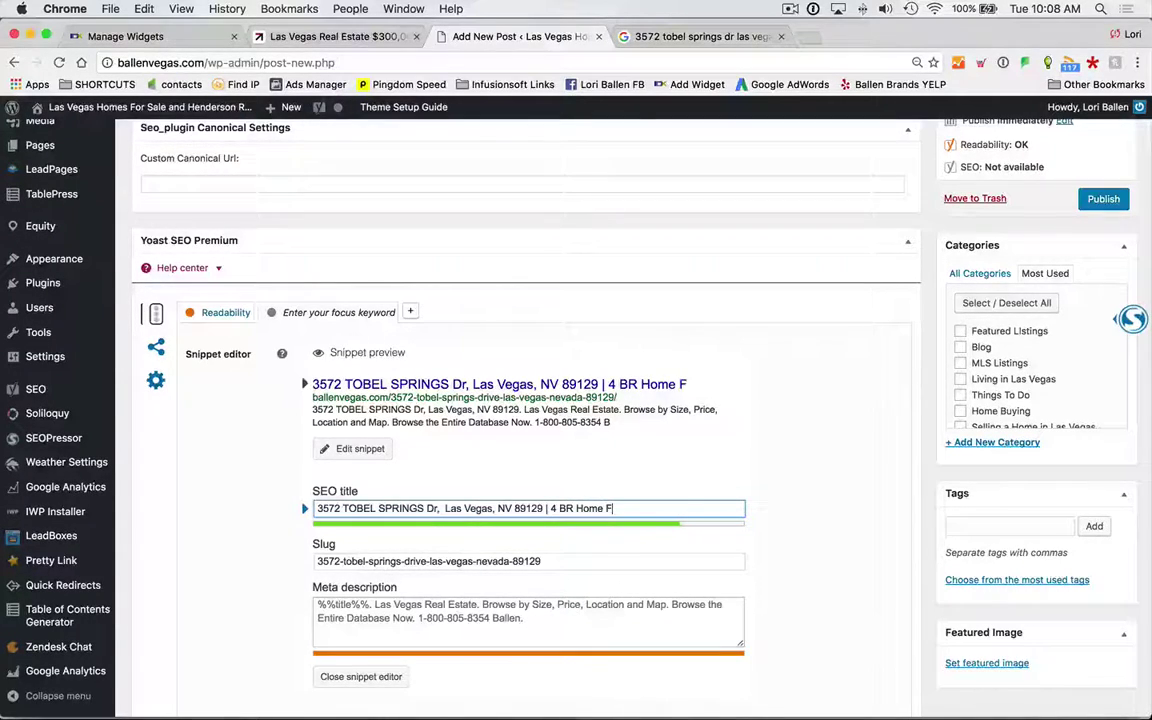
type("or Sale")
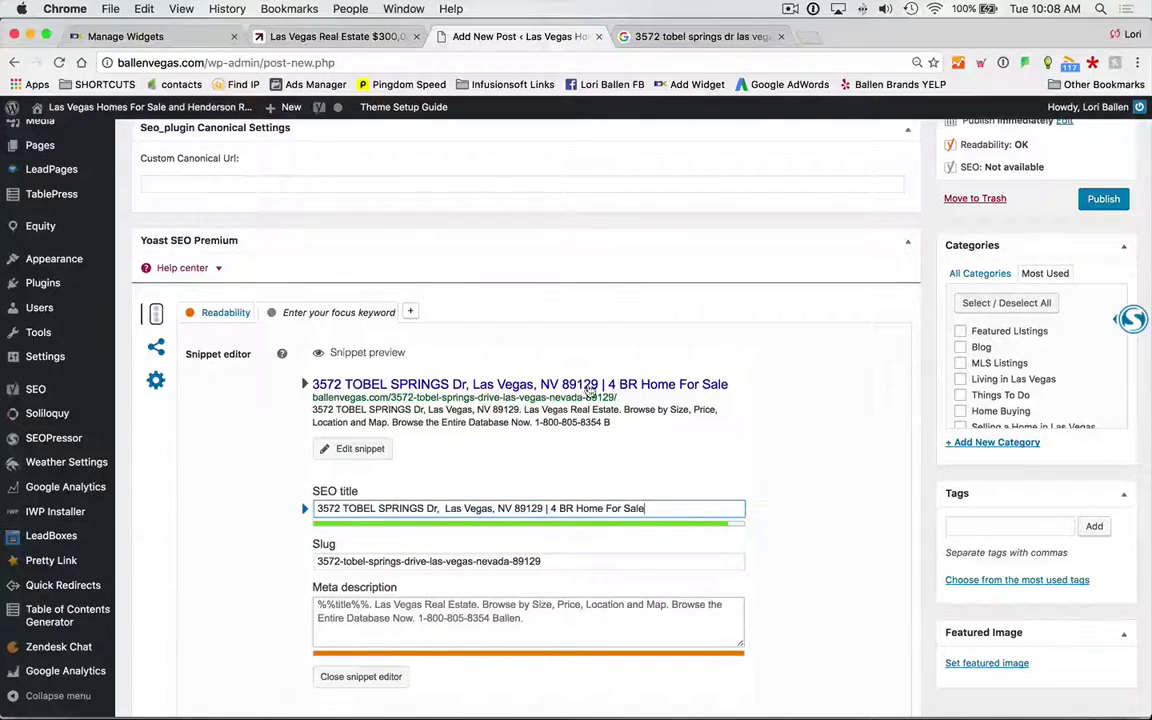
scroll(753, 568, "down", 2)
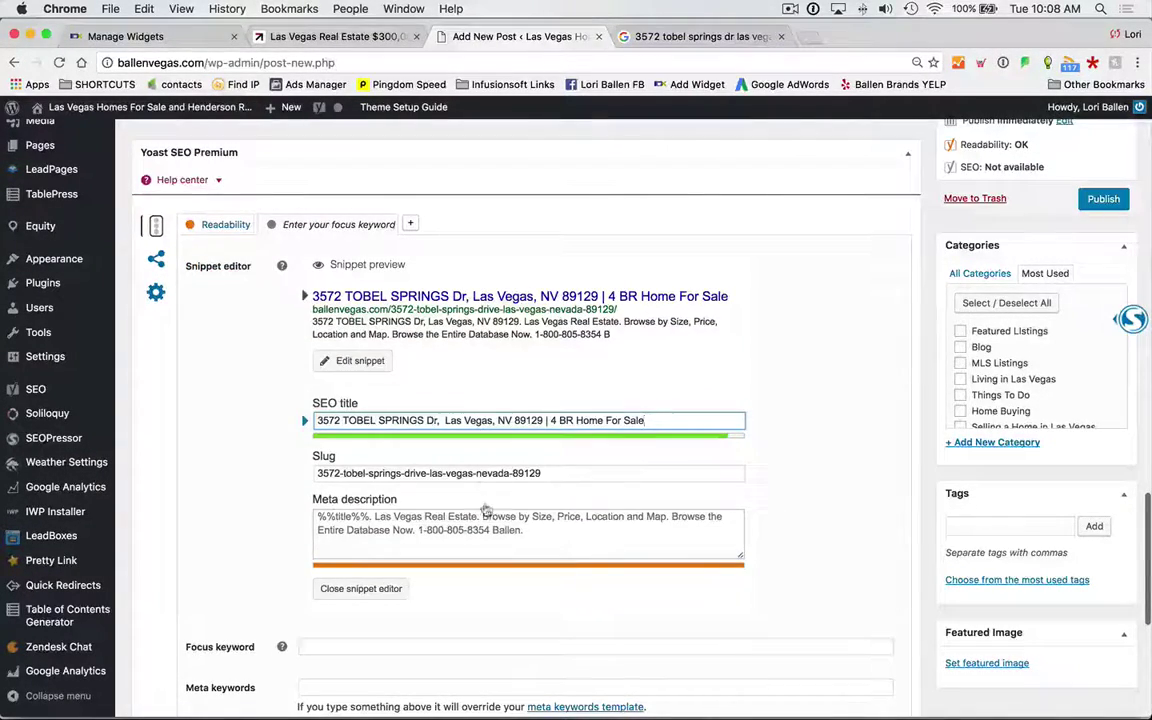
scroll(545, 456, "up", 1)
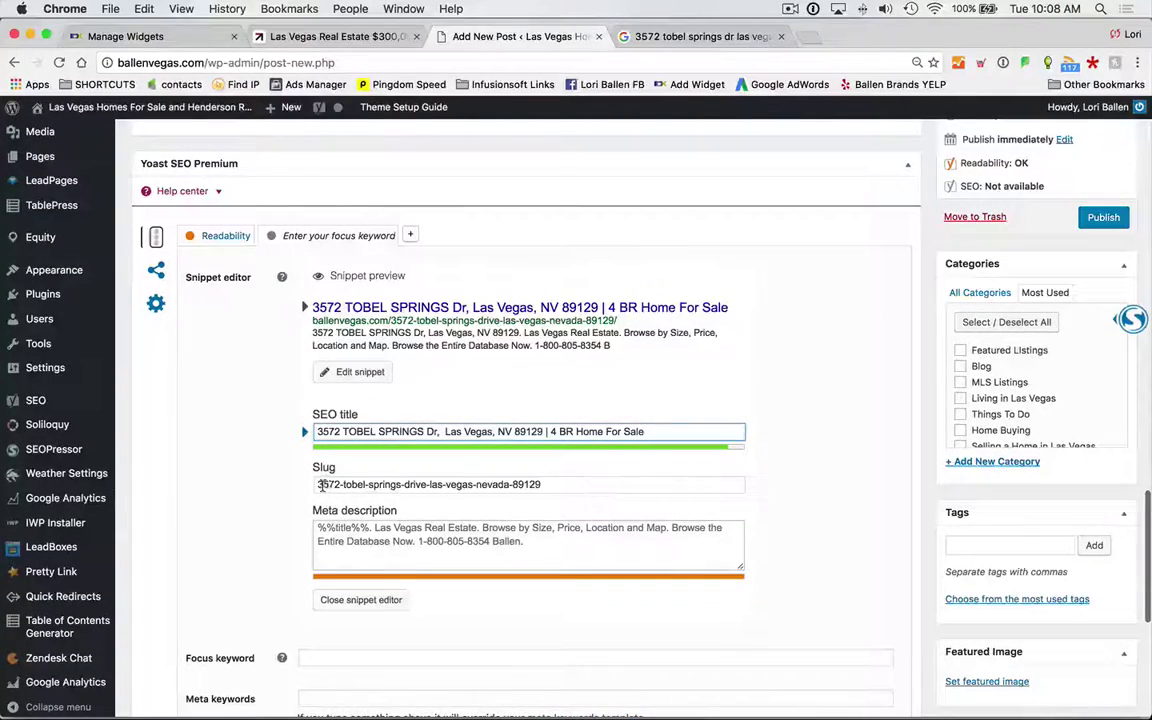
left_click_drag(321, 484, 555, 485)
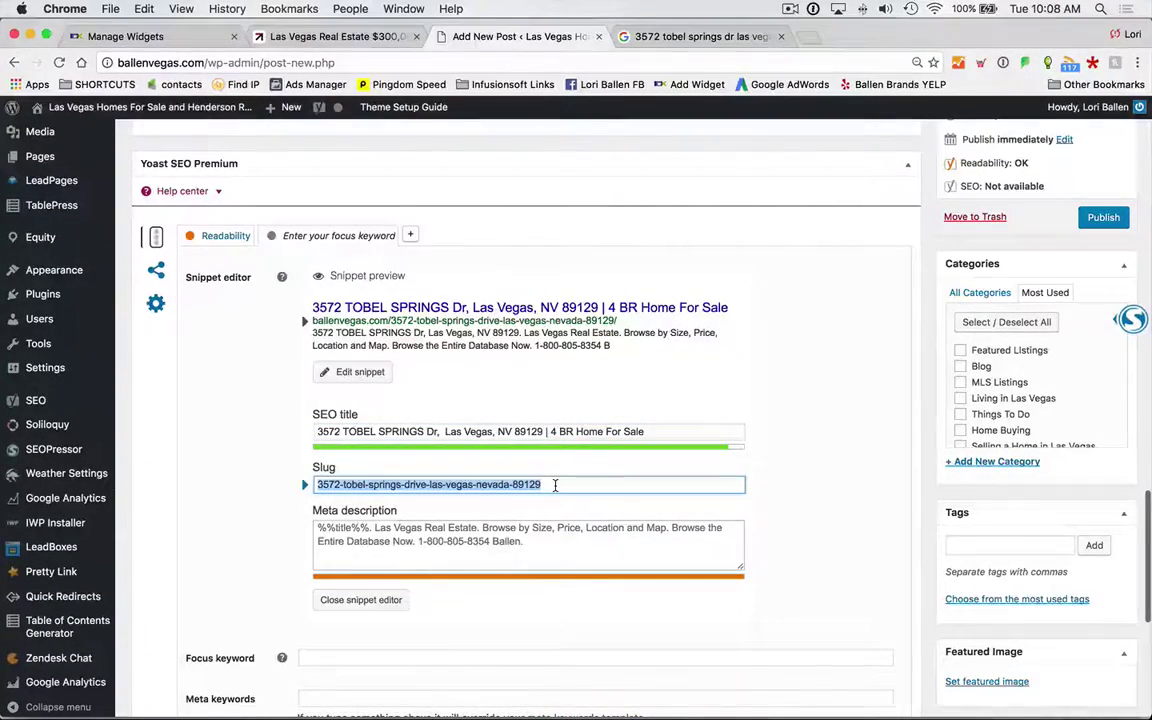
scroll(530, 400, "up", 15)
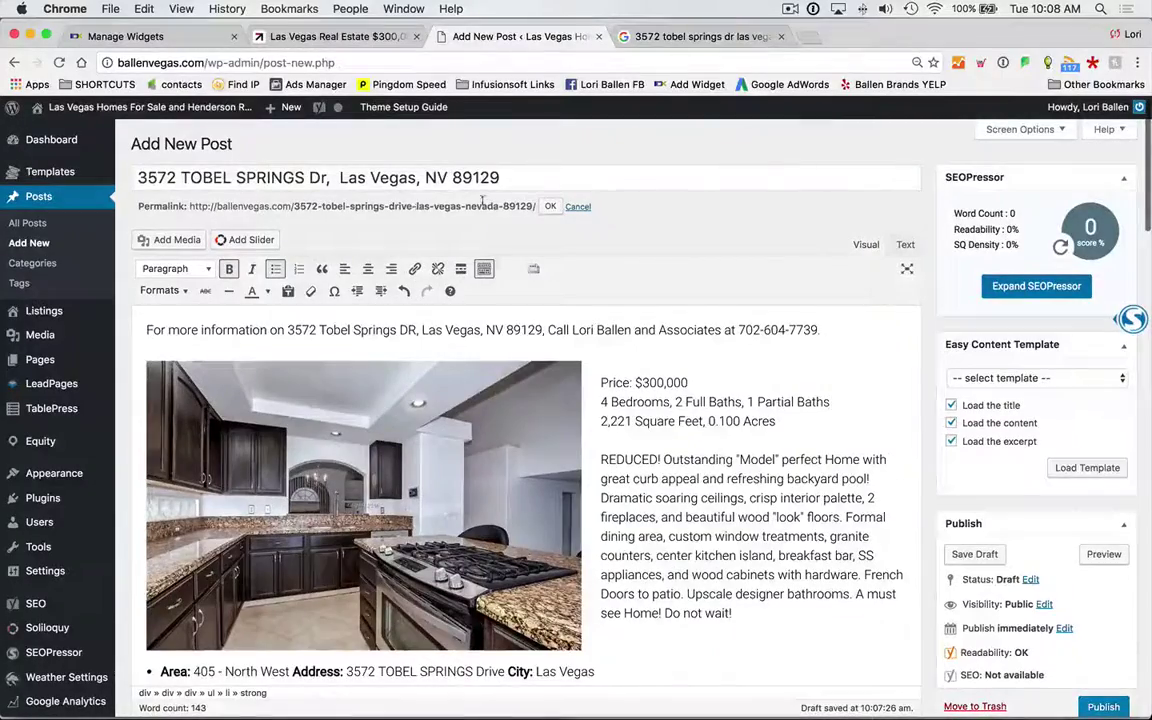
scroll(743, 509, "down", 15)
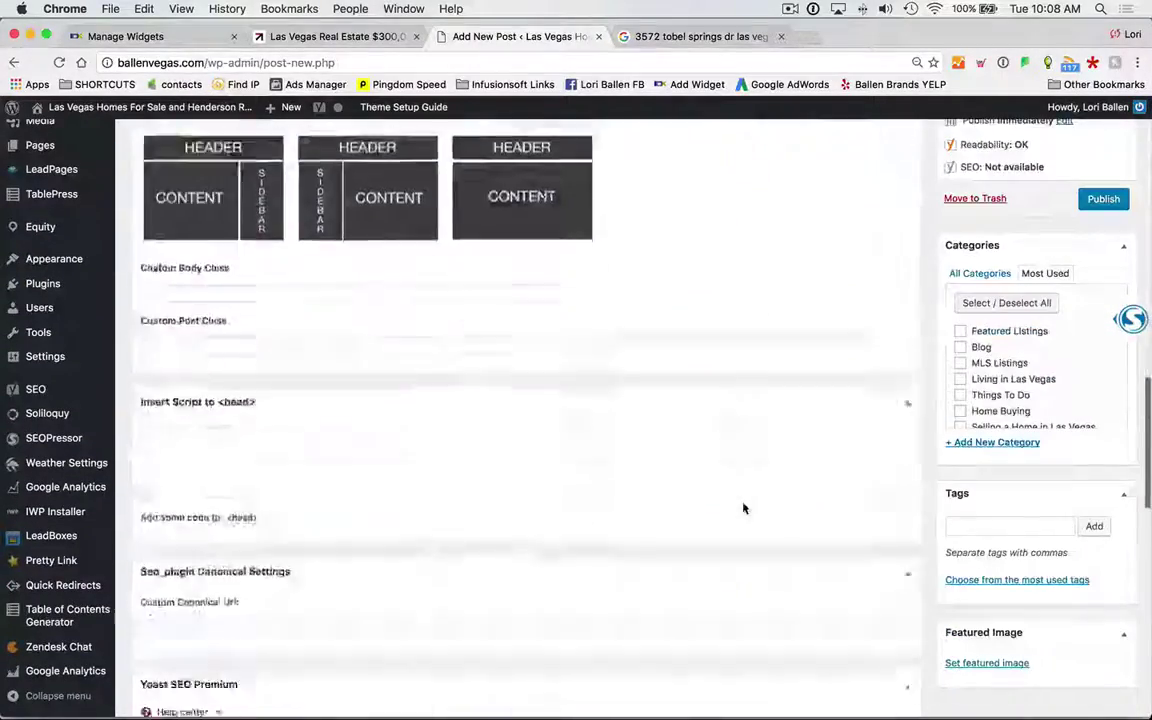
scroll(743, 509, "down", 6)
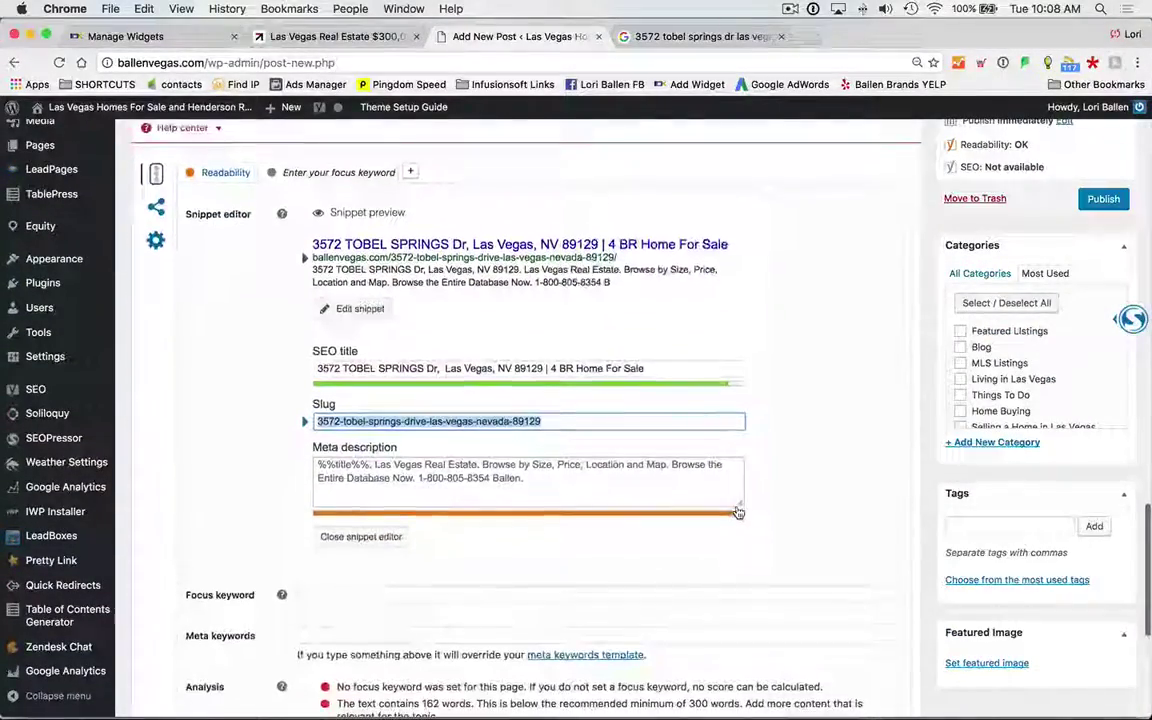
scroll(738, 512, "down", 1)
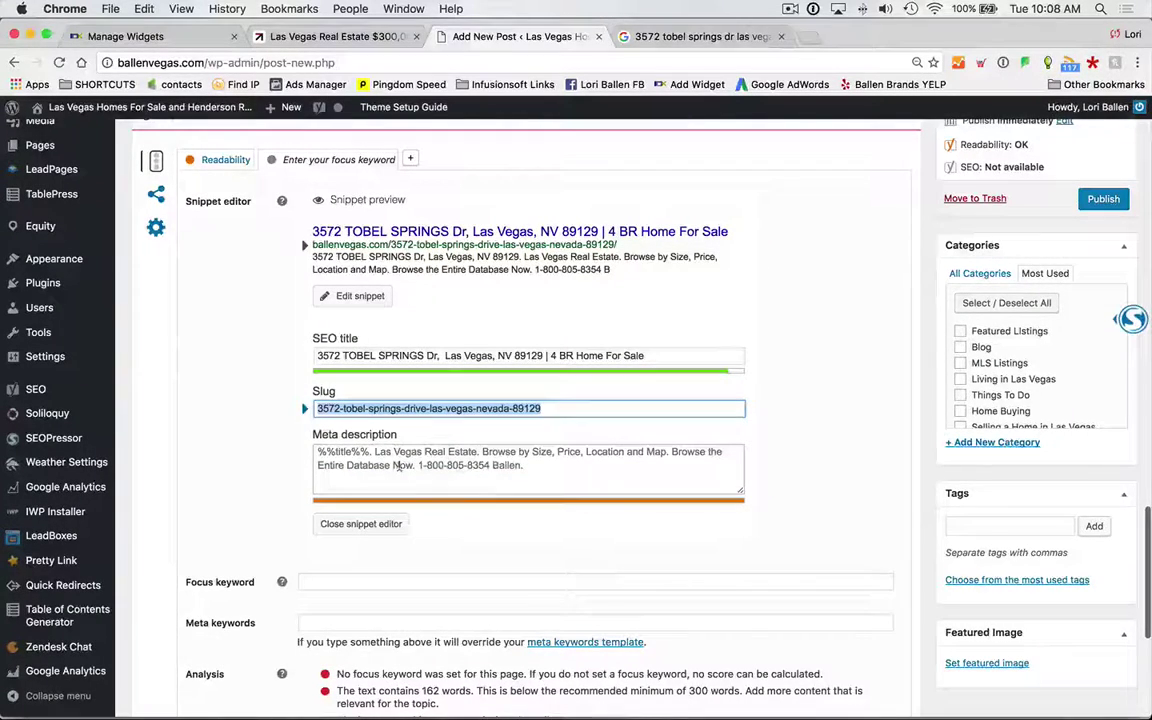
left_click(397, 466)
scroll(405, 430, "up", 1)
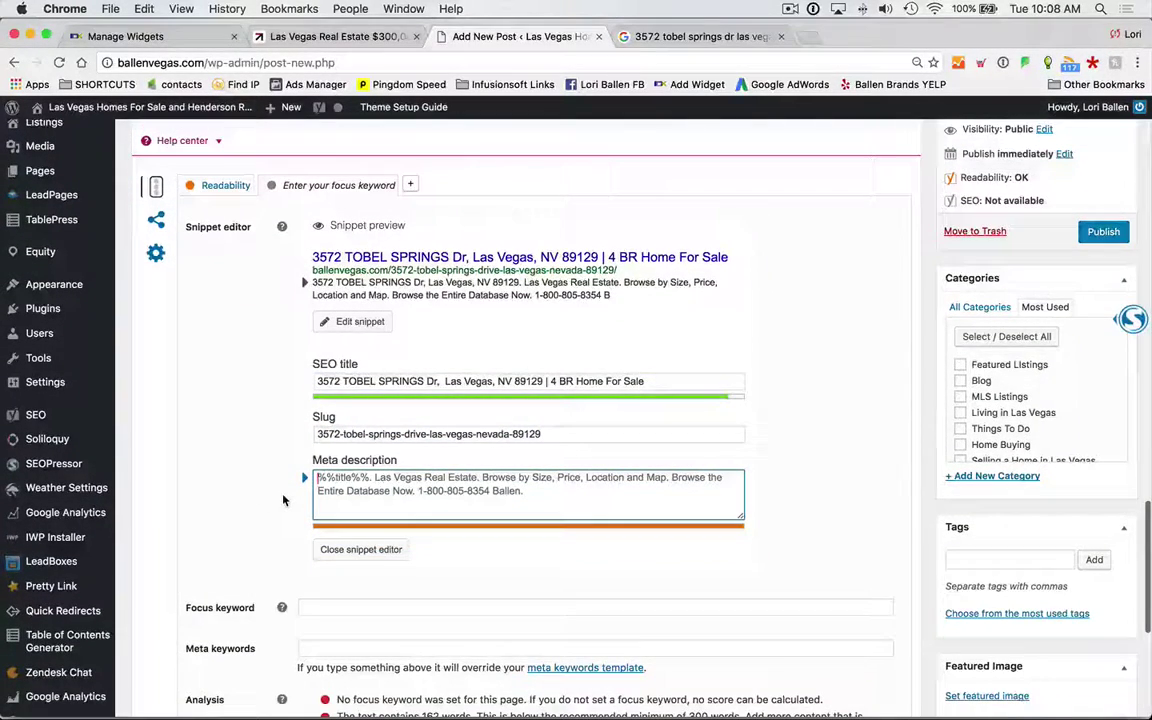
Replace the meta description with 'Exclusively listed by' the listing agent 'at Keller Williams'
key("ctrl+a")
type("E")
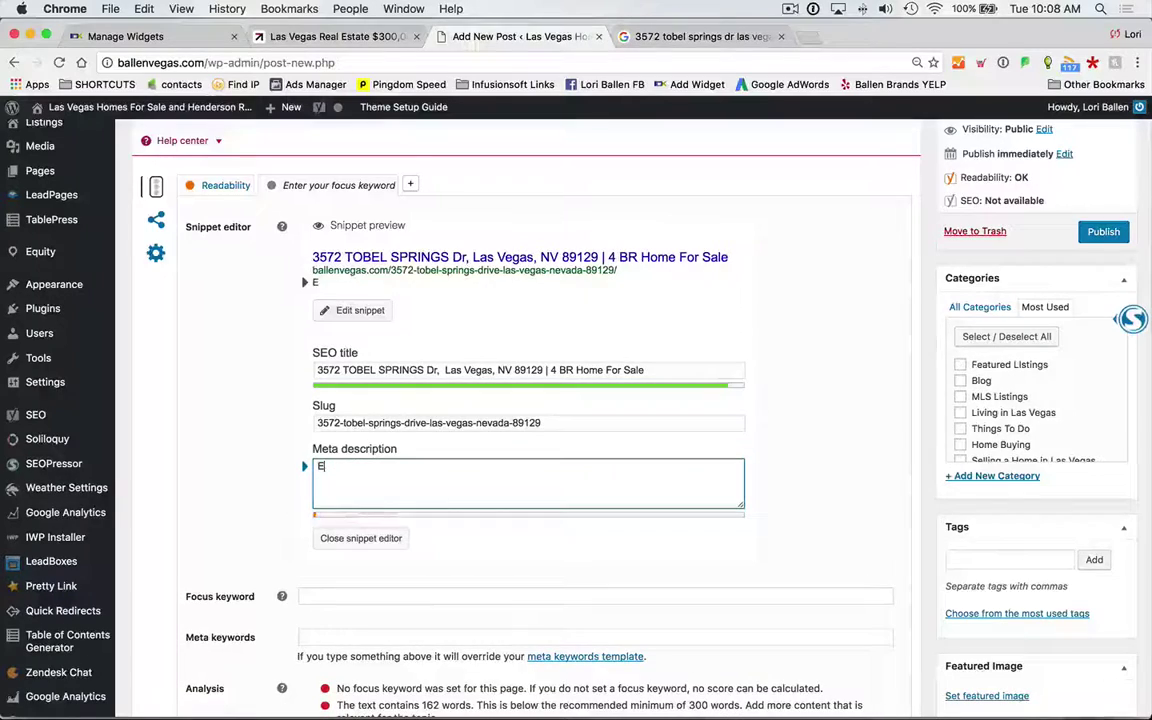
key("super+z")
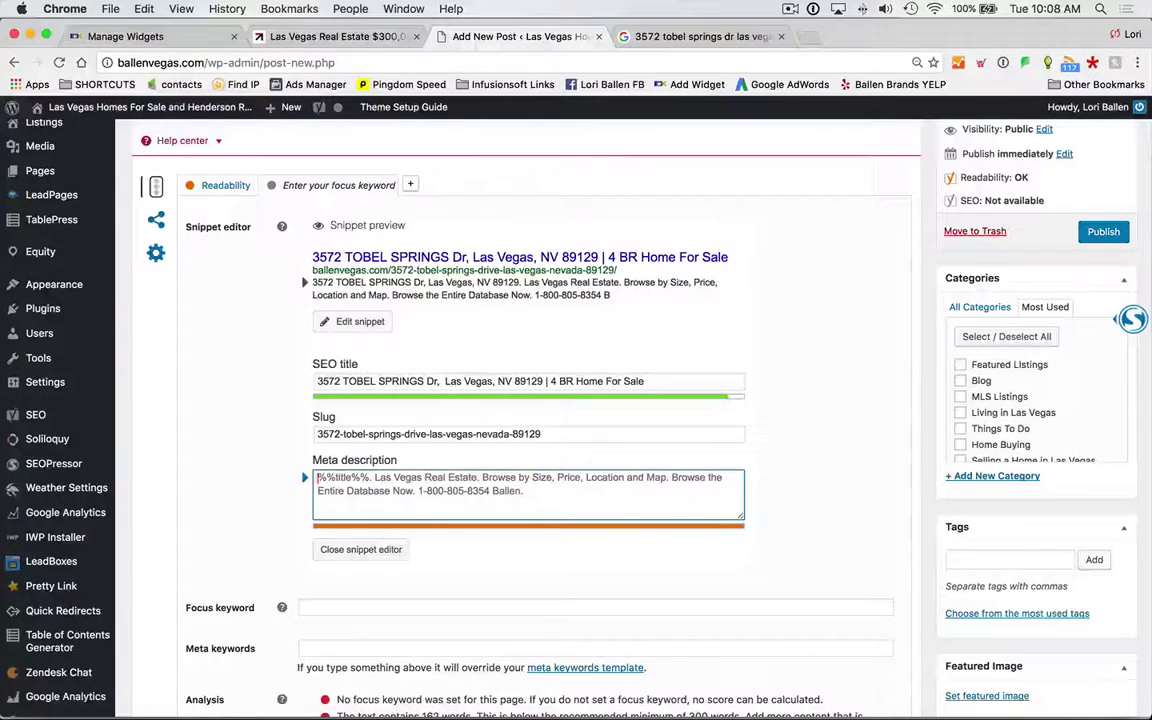
key("super+shift+z")
type("xclusivel")
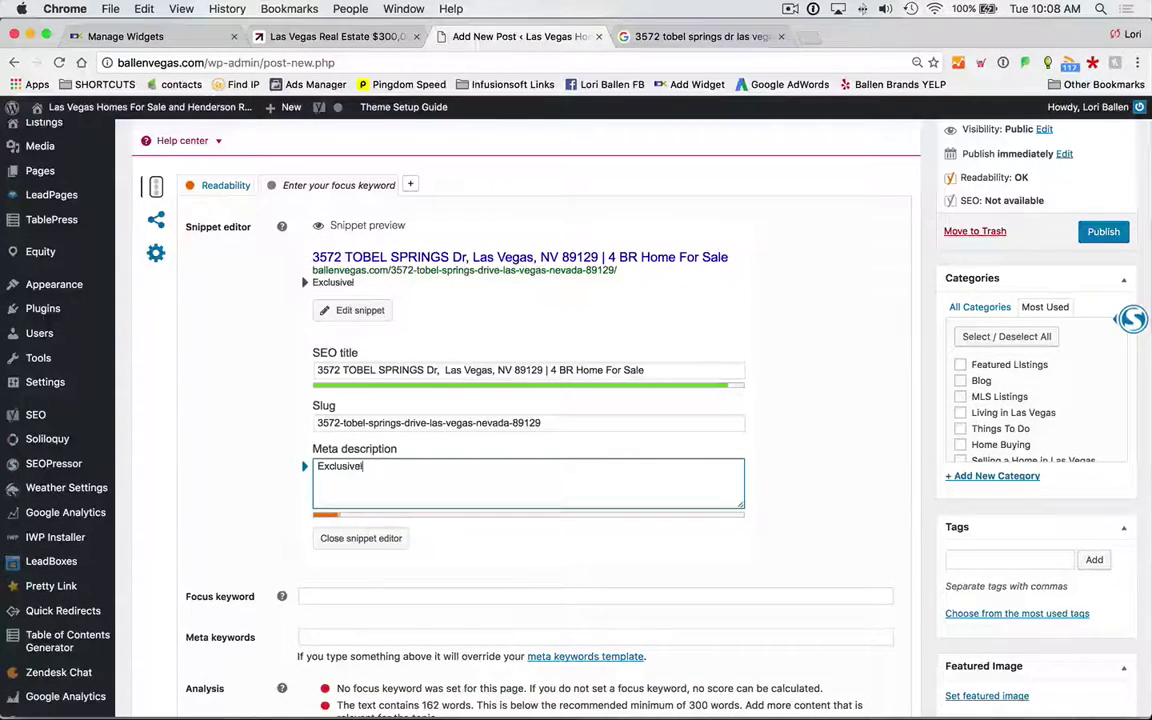
type("y listed by")
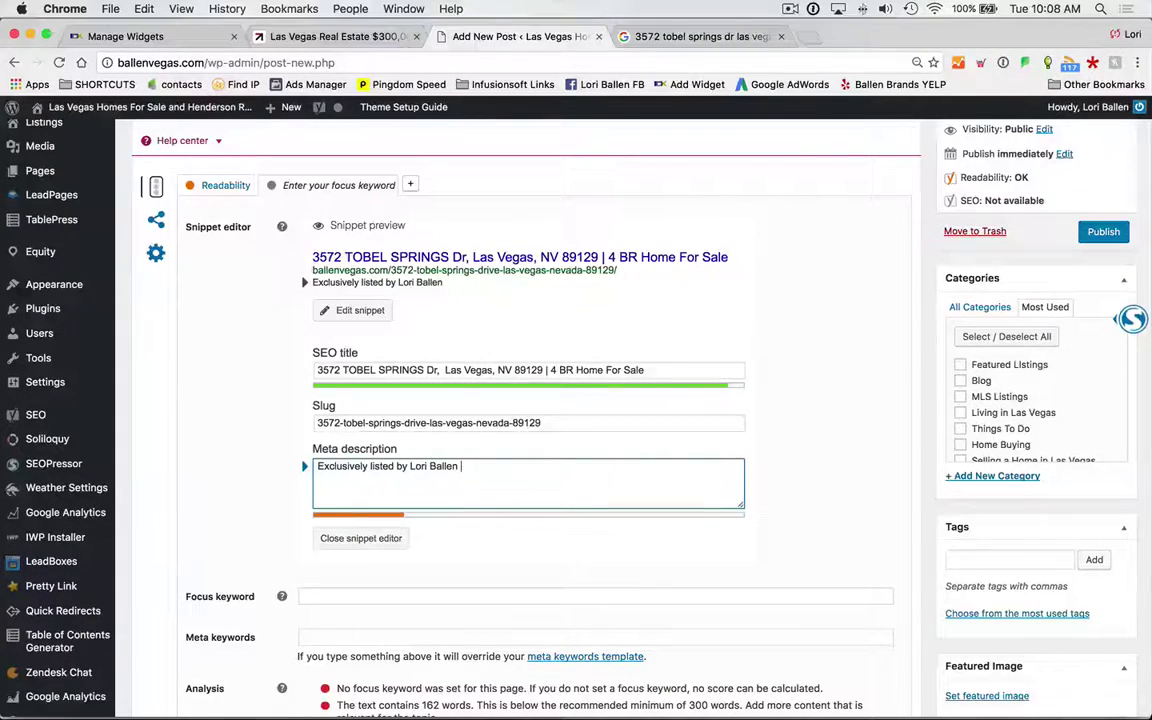
type("Lori Ballen")
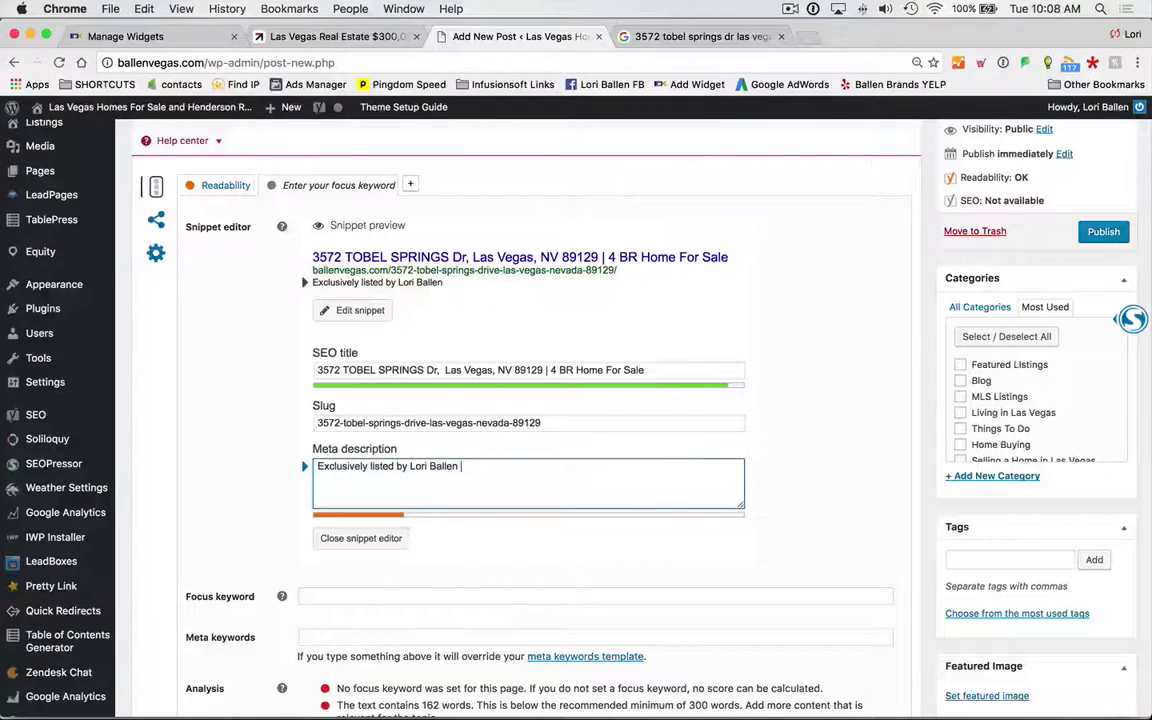
scroll(340, 470, "down", 2)
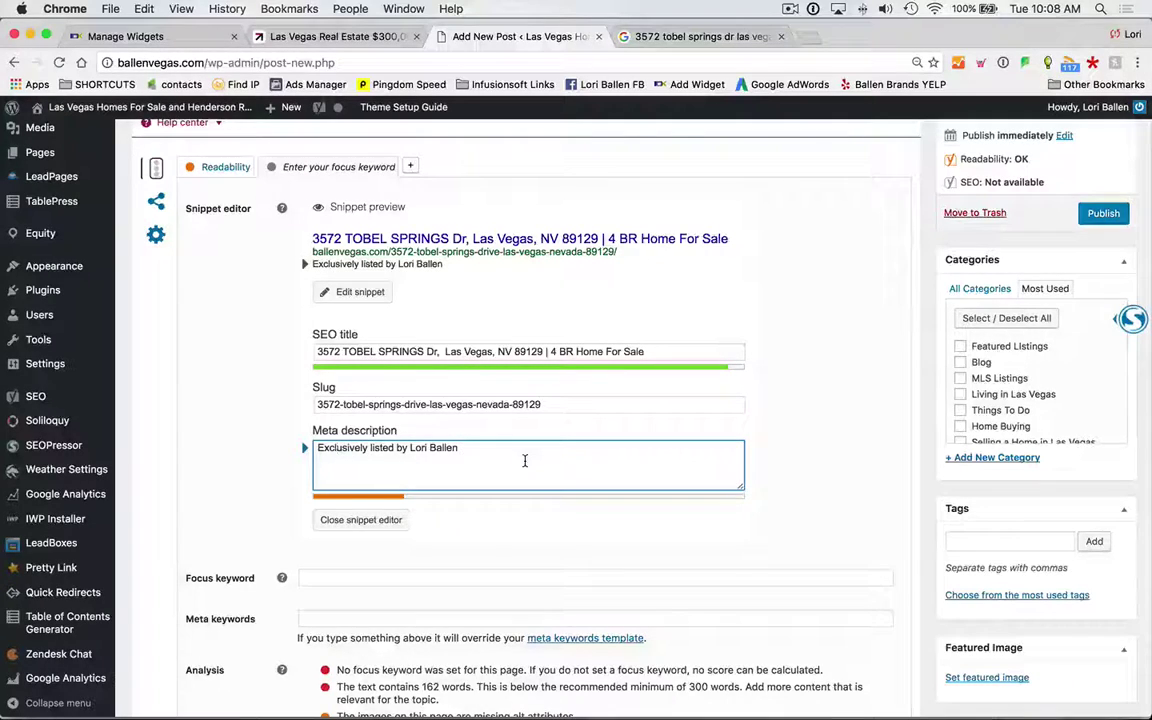
type("at")
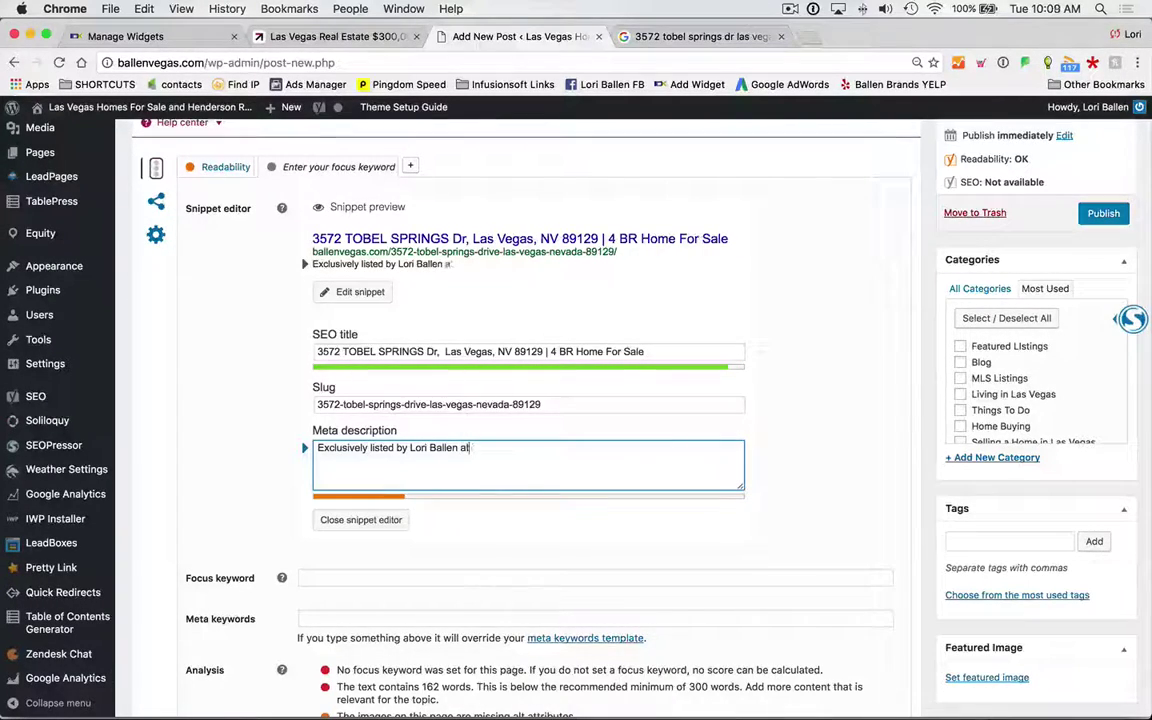
type(" Keller Williams")
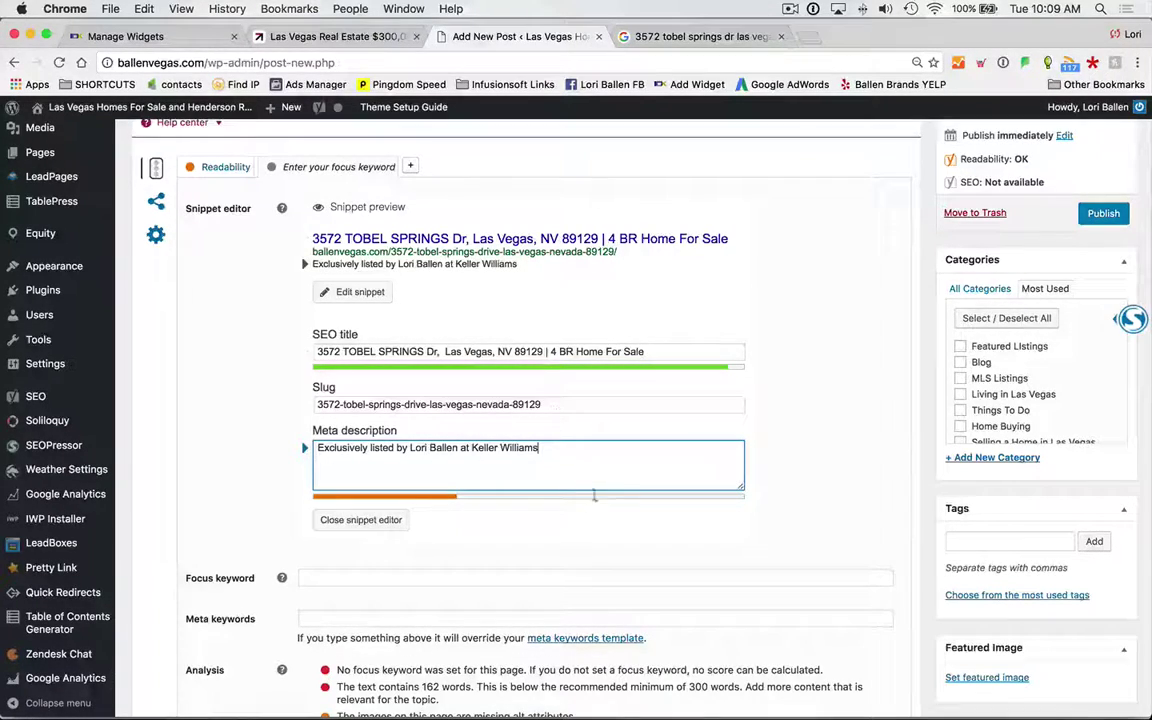
left_click(680, 36)
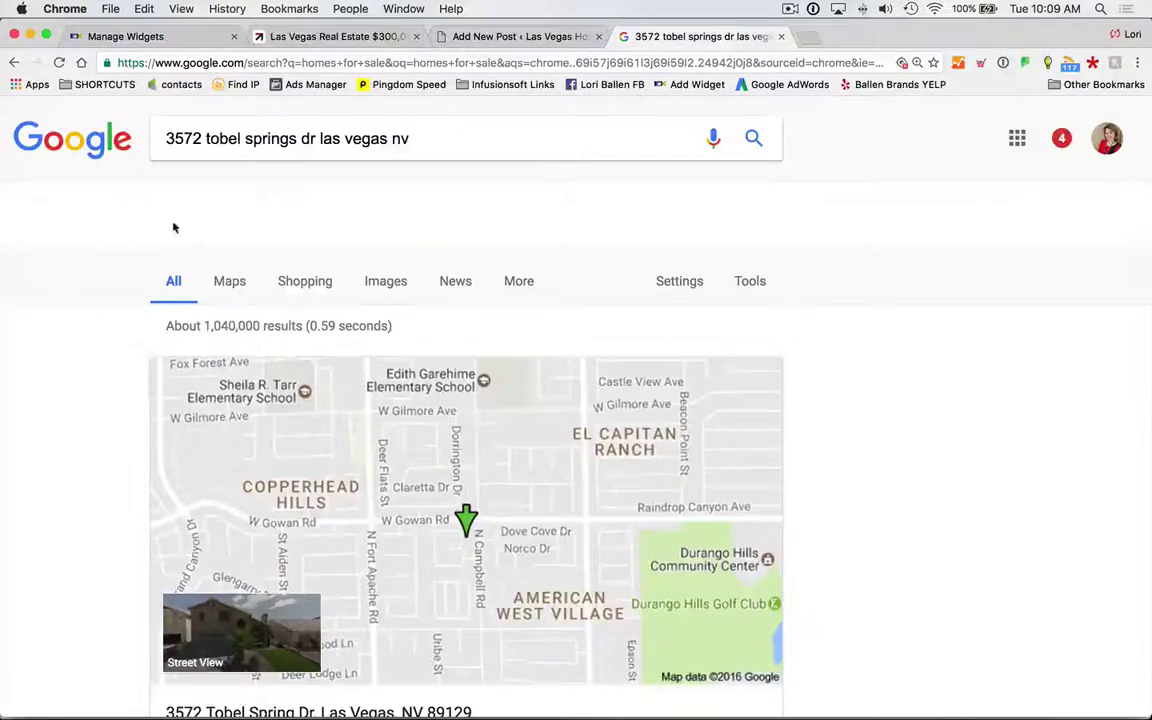
Compare the Zillow listing snippet in Google results against the post's Yoast snippet editor
scroll(82, 224, "down", 5)
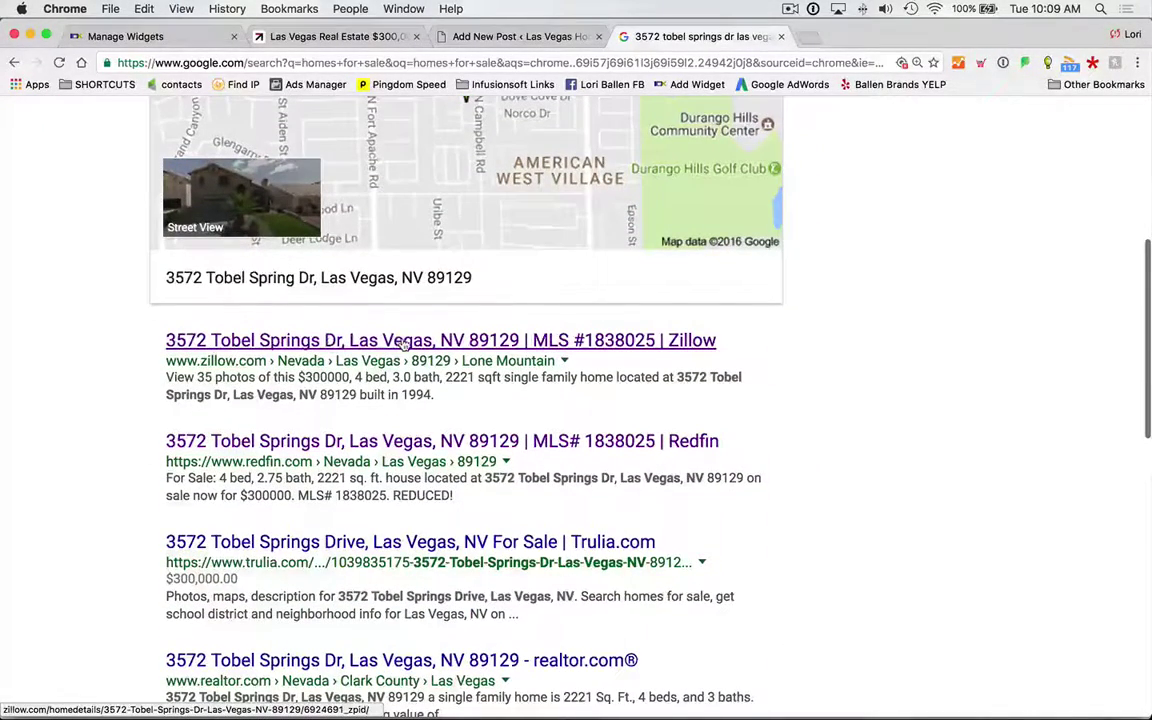
left_click(530, 36)
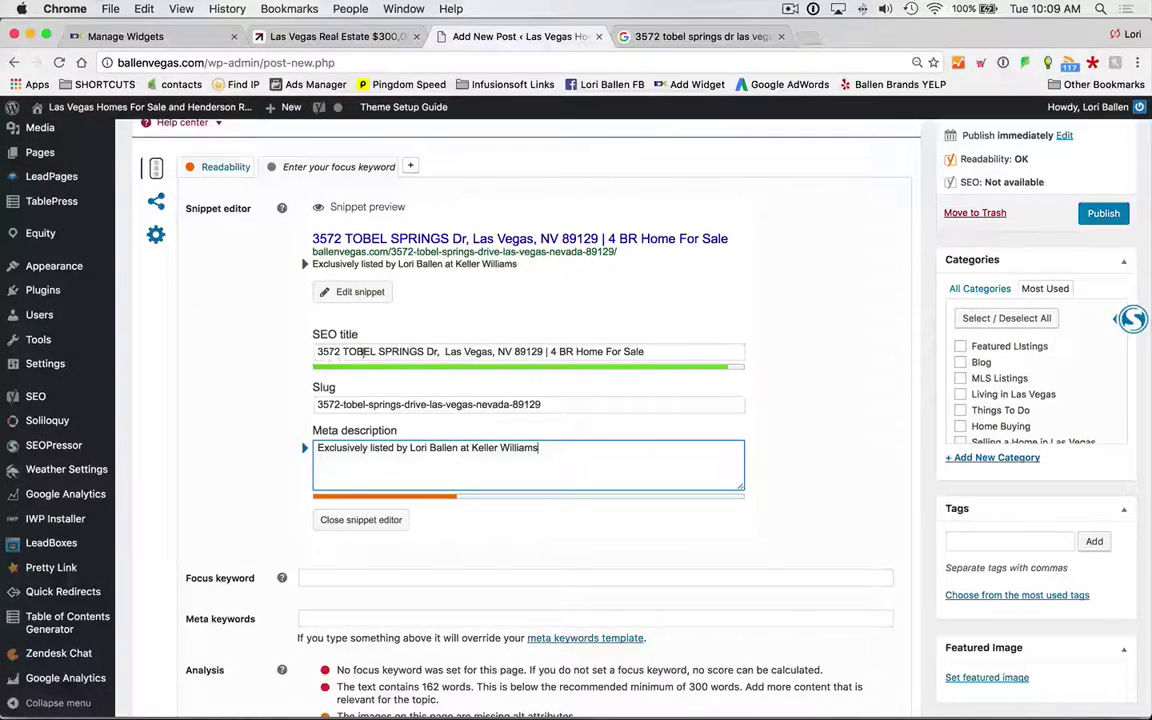
left_click(720, 37)
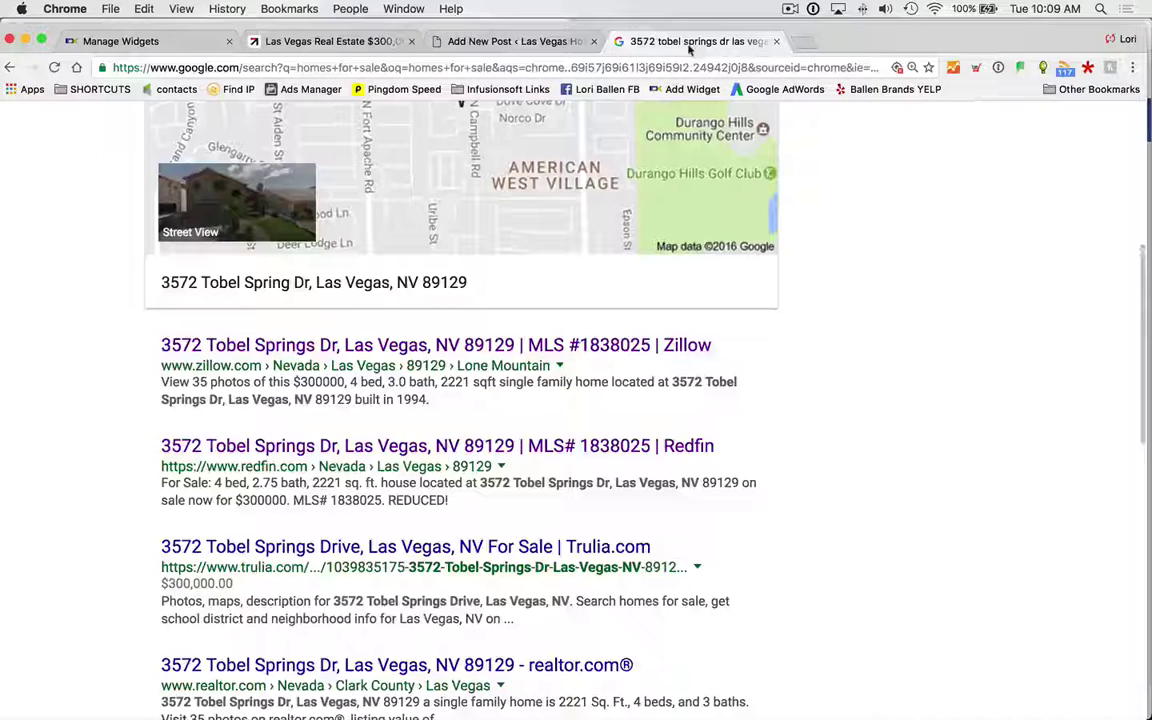
left_click_drag(163, 382, 765, 421)
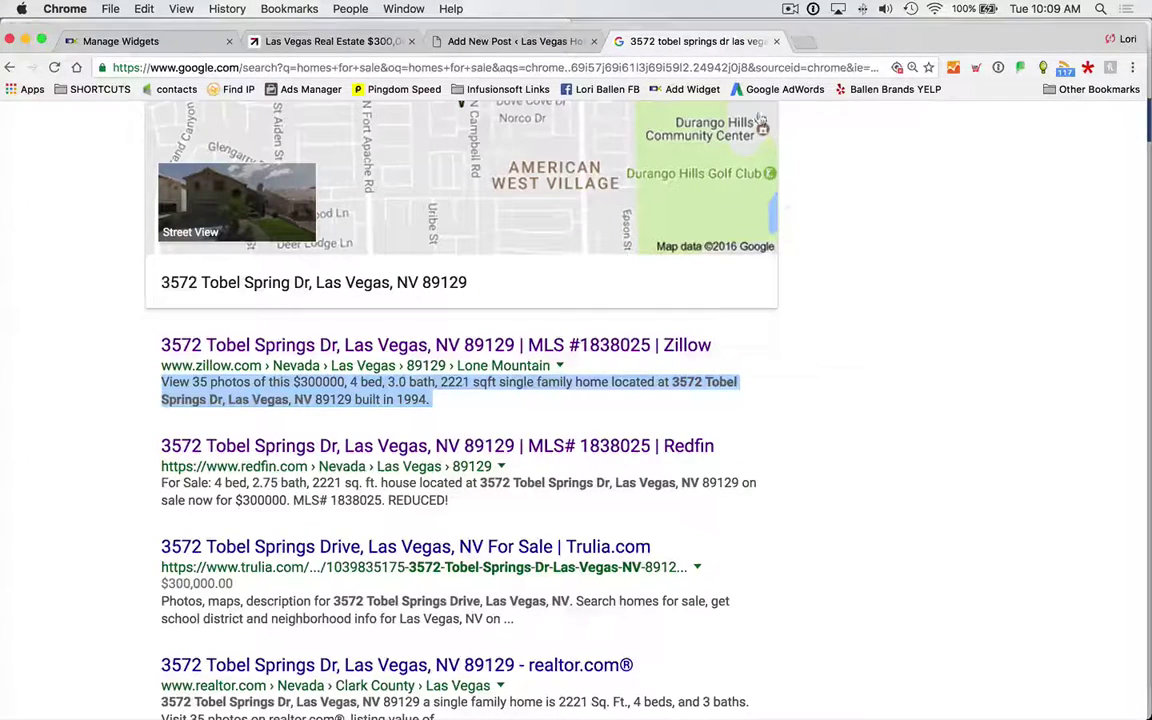
left_click(510, 41)
left_click(343, 478)
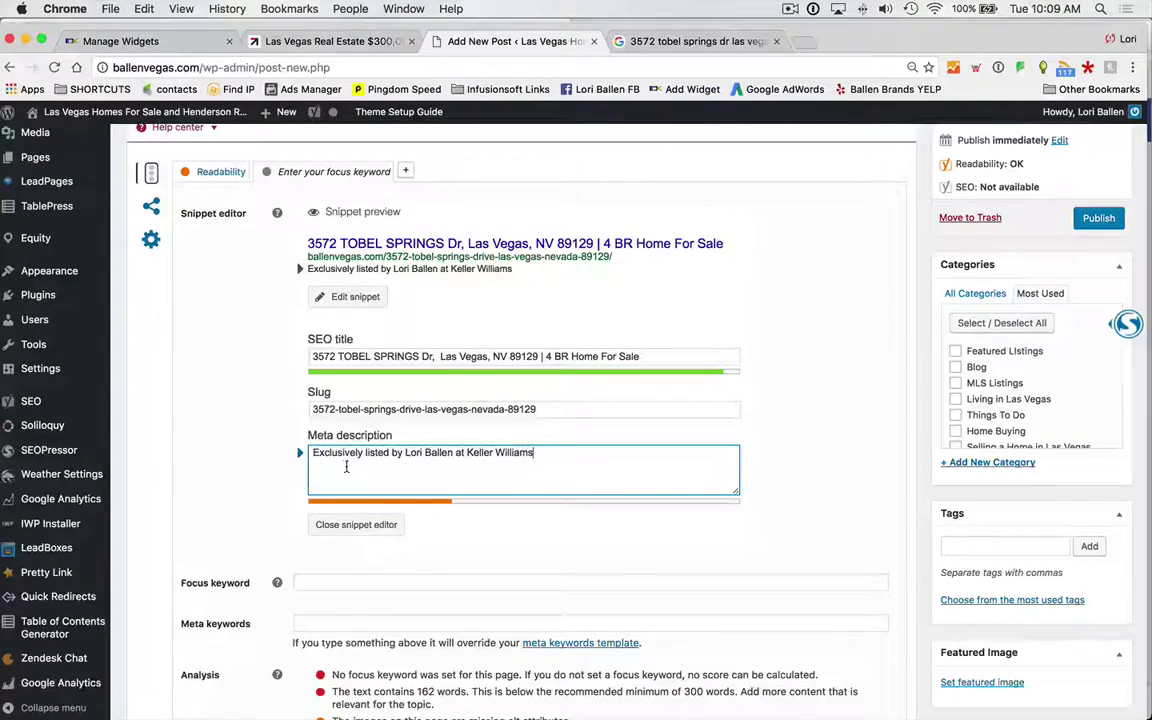
left_click(650, 41)
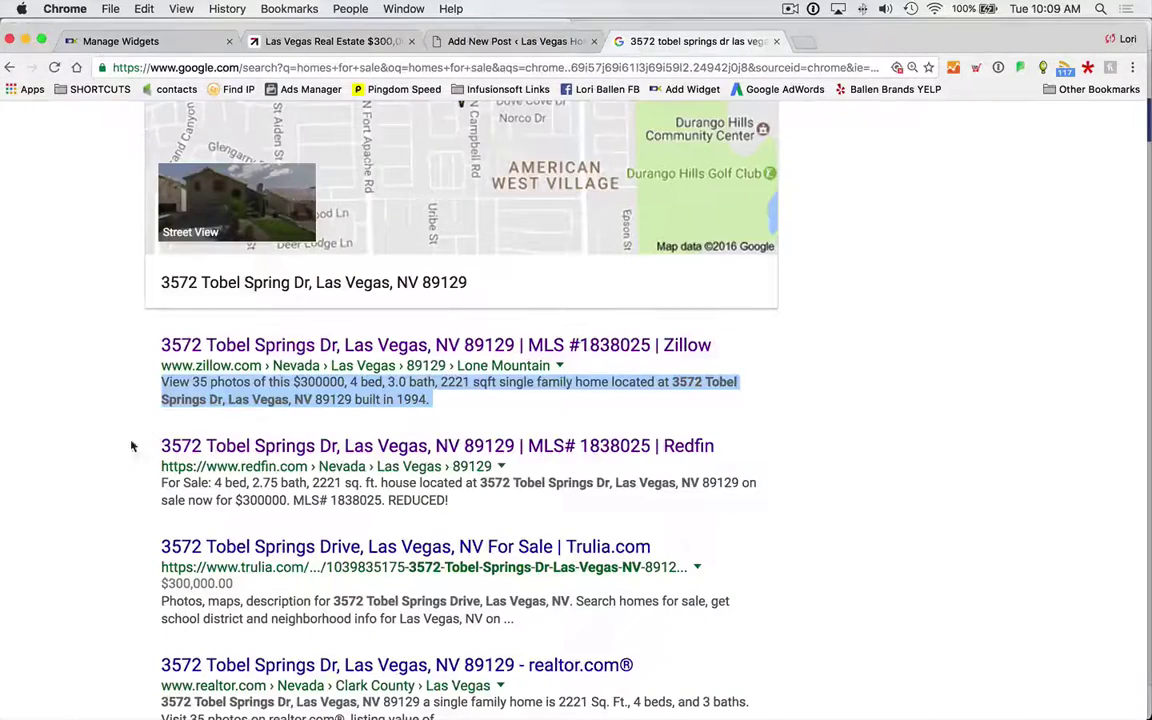
scroll(131, 446, "down", 2)
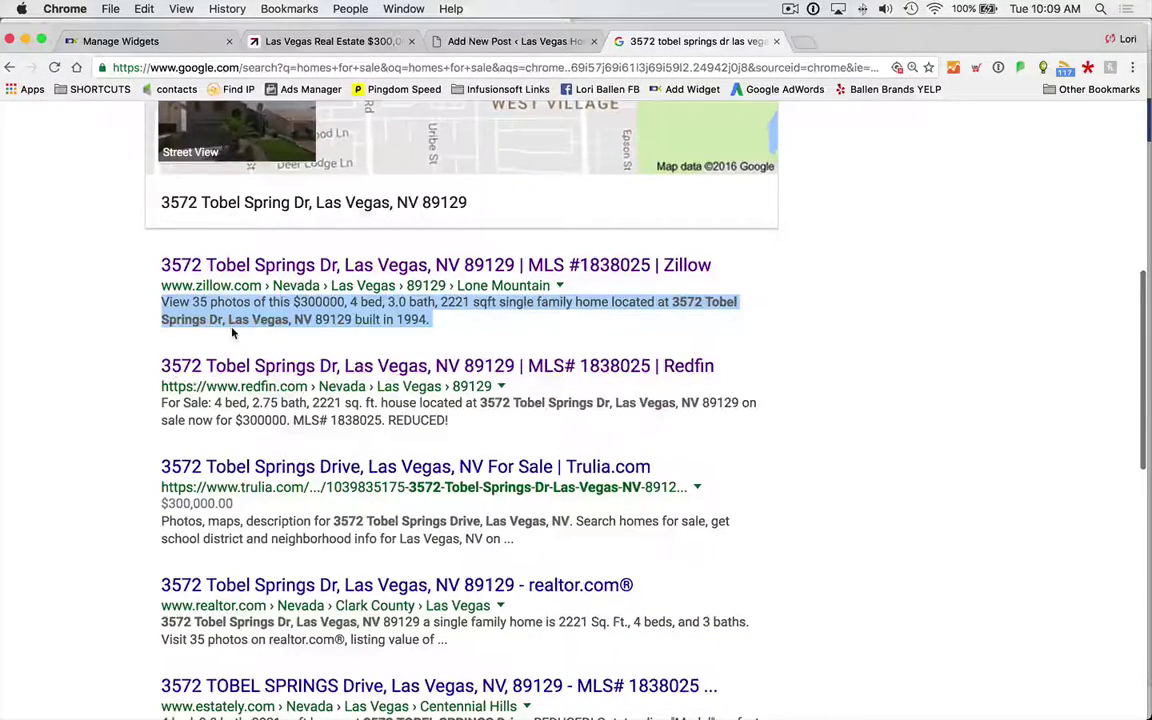
left_click(460, 40)
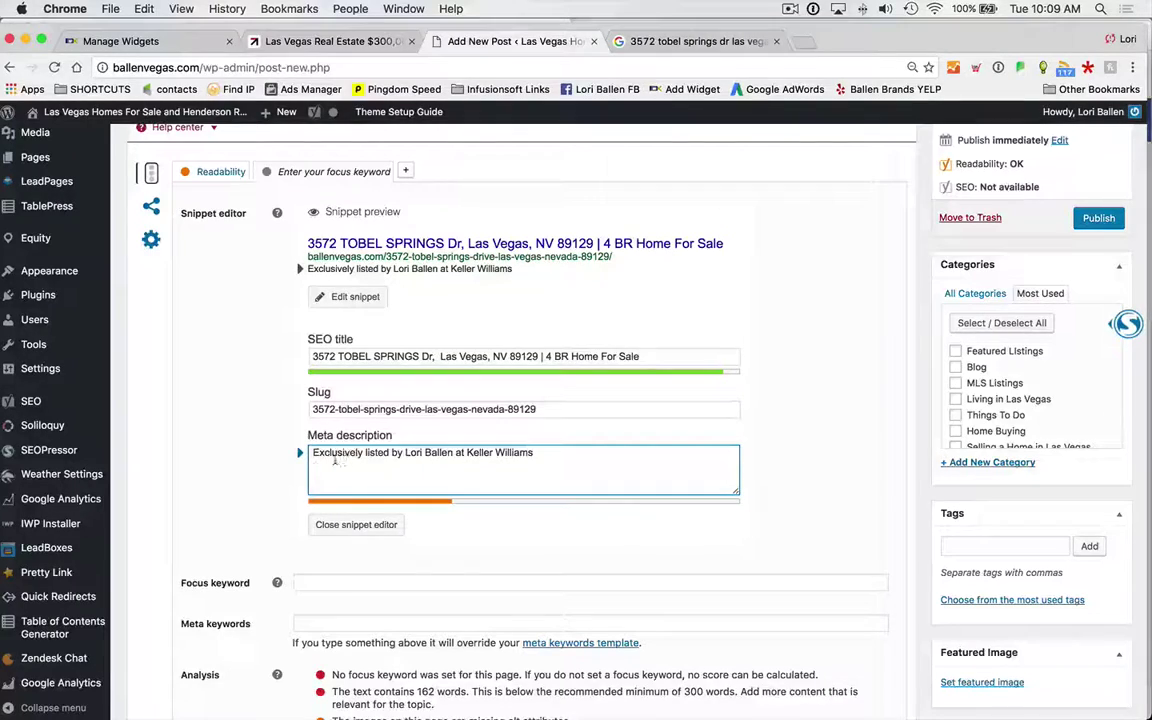
left_click(554, 454)
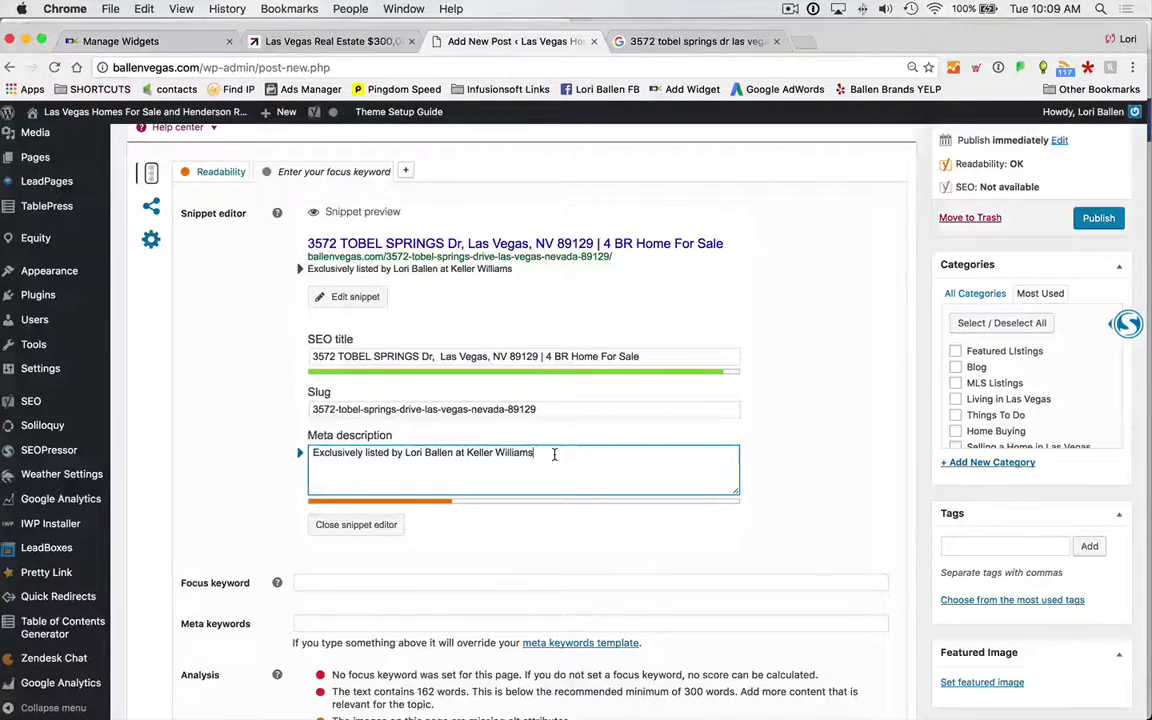
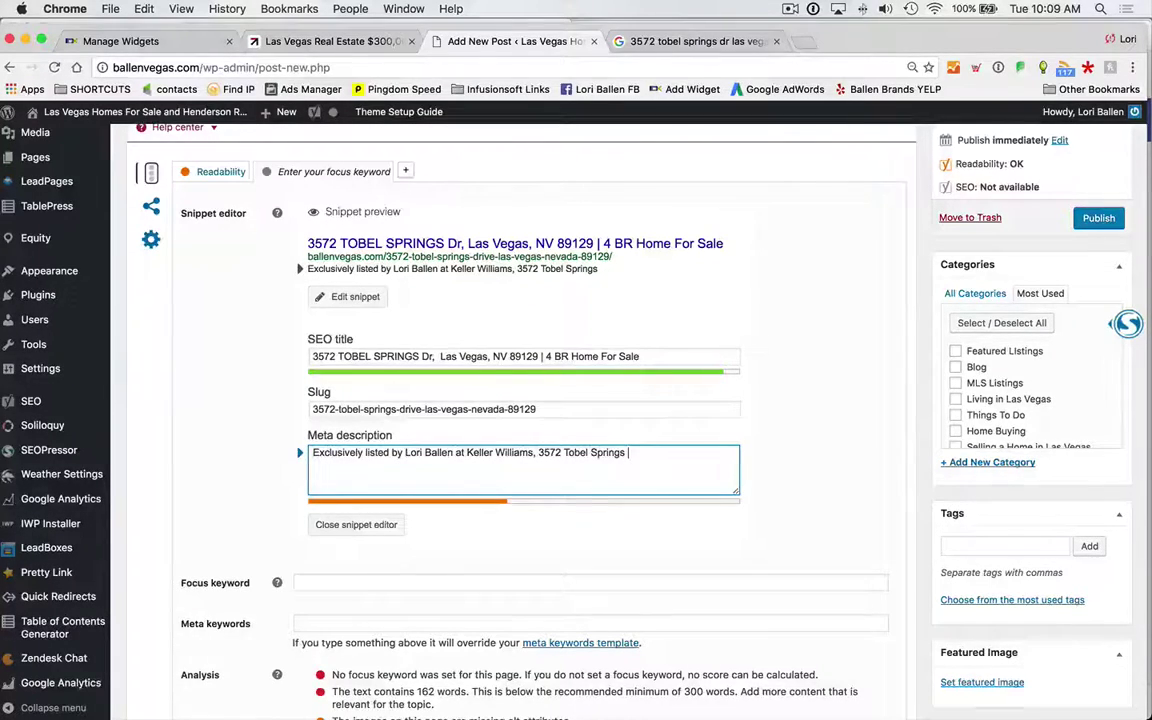
left_click(640, 41)
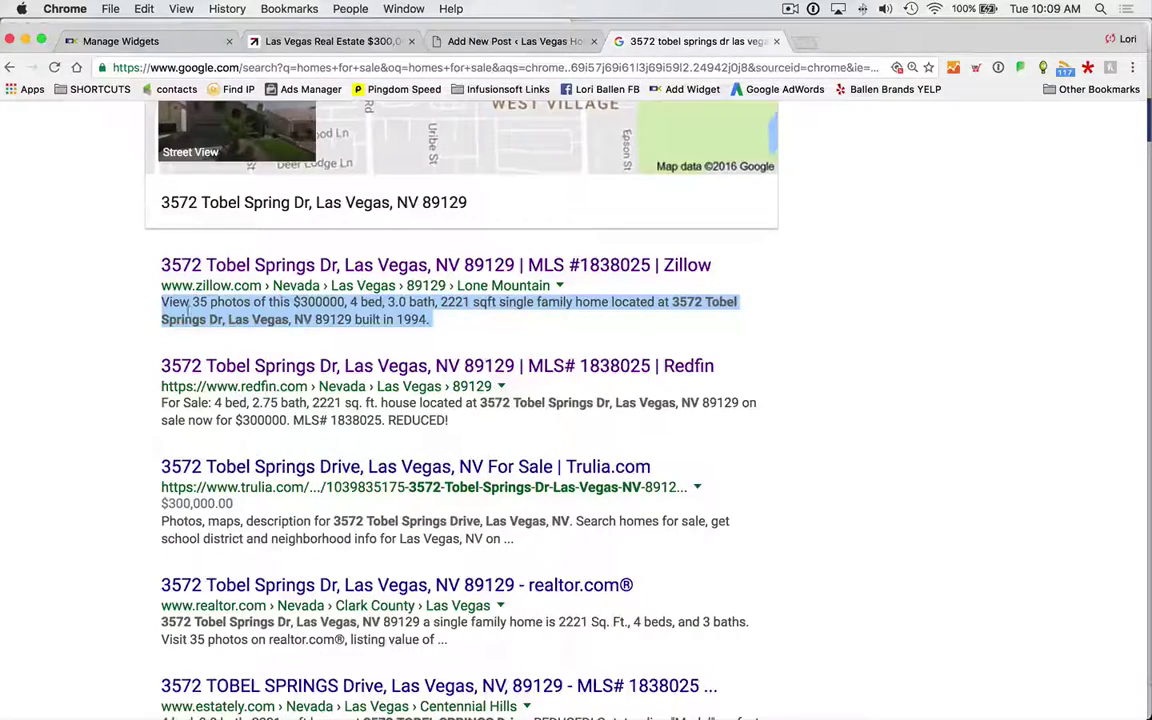
left_click(187, 310)
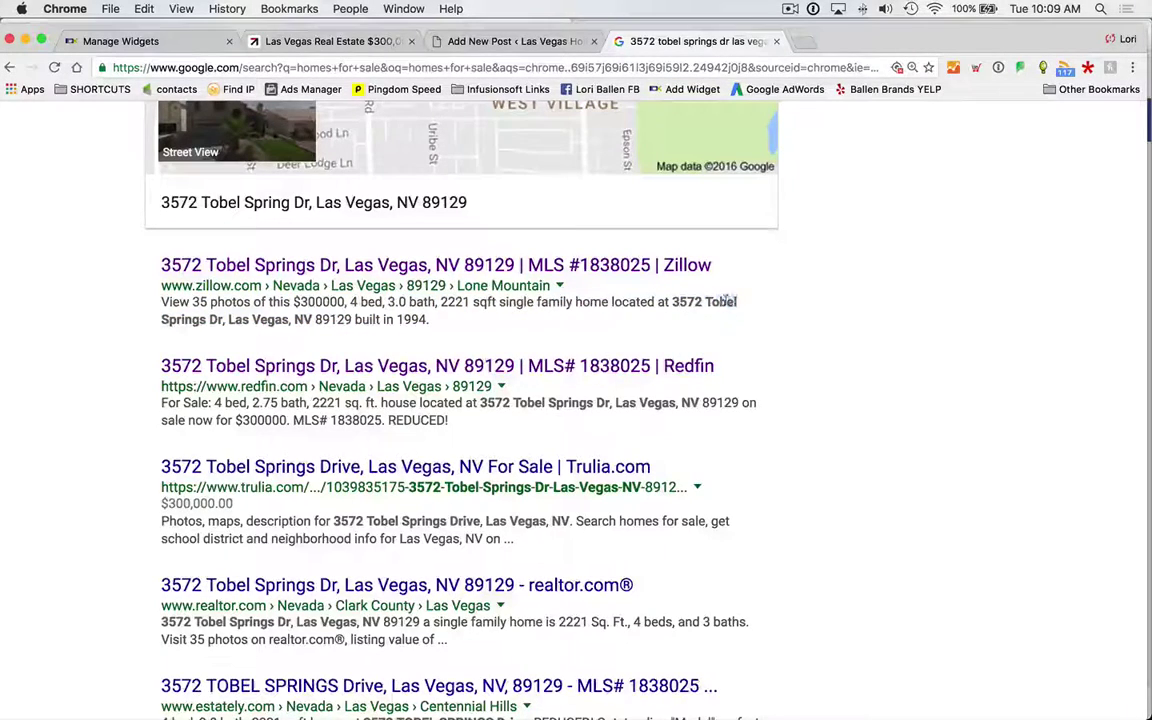
left_click_drag(735, 301, 671, 302)
scroll(176, 290, "up", 5)
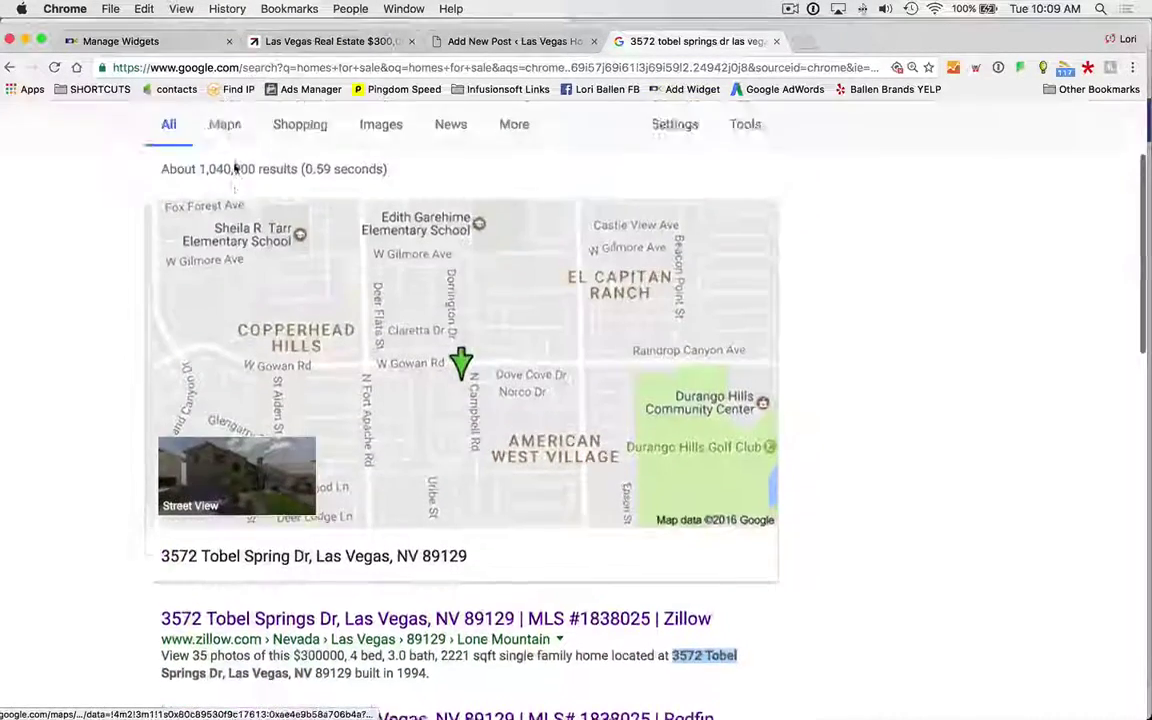
scroll(234, 168, "up", 3)
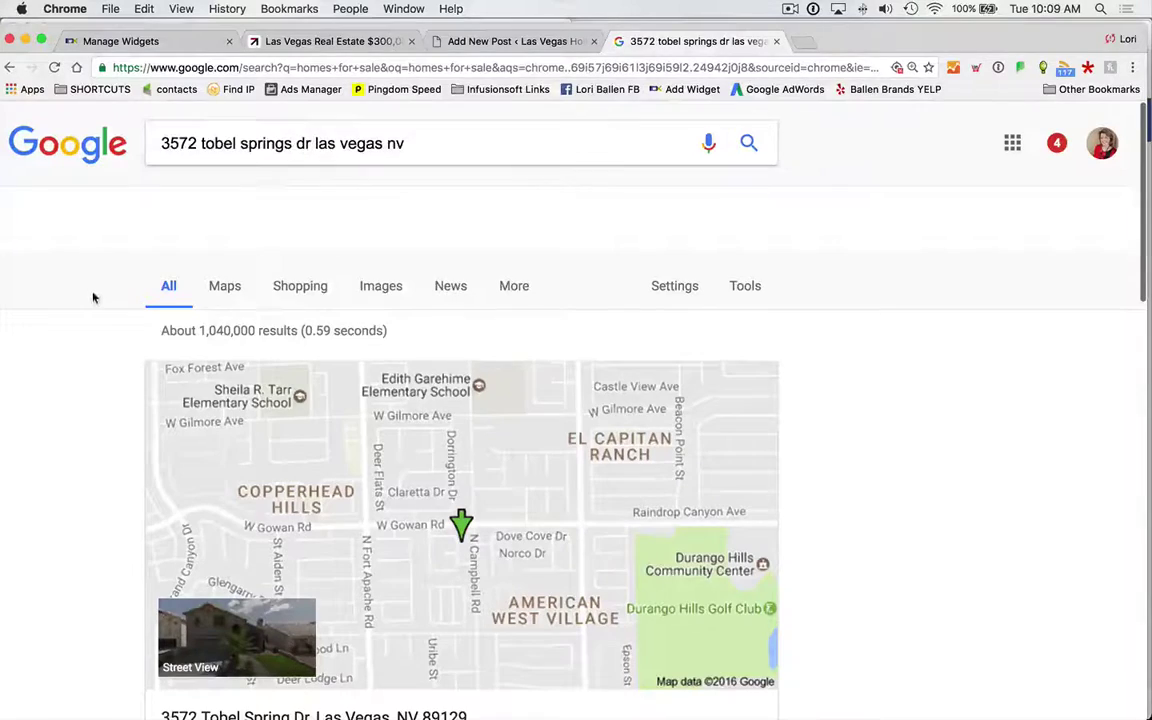
scroll(147, 240, "down", 10)
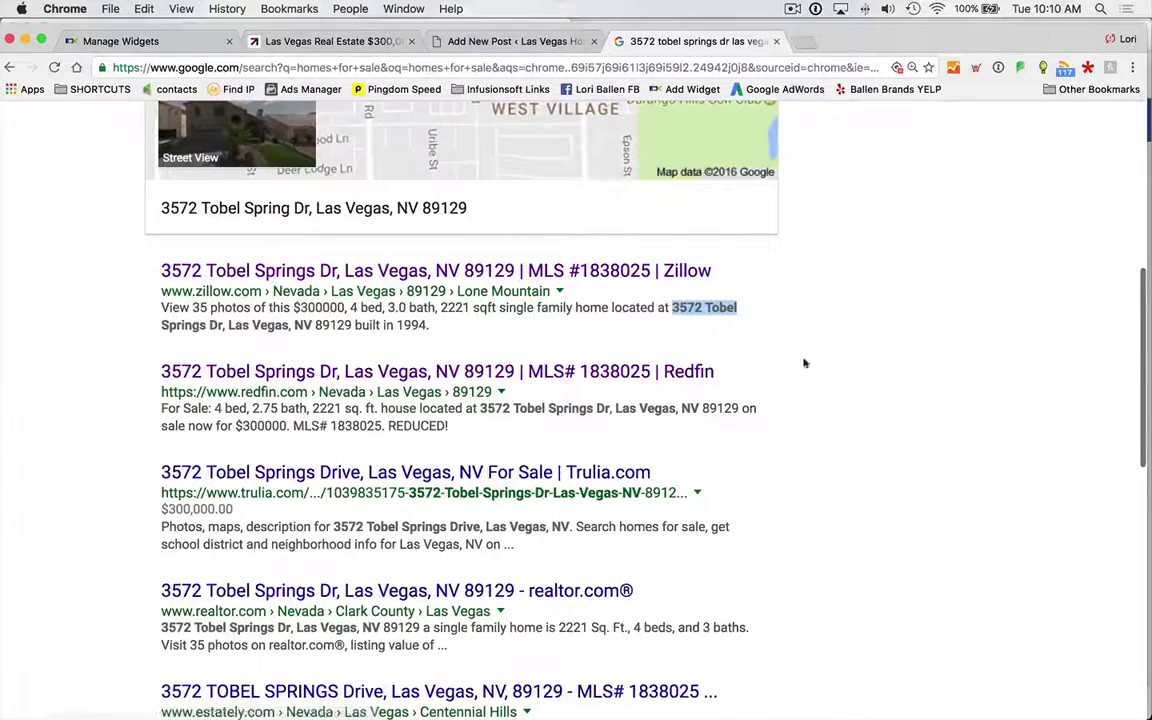
left_click(715, 350)
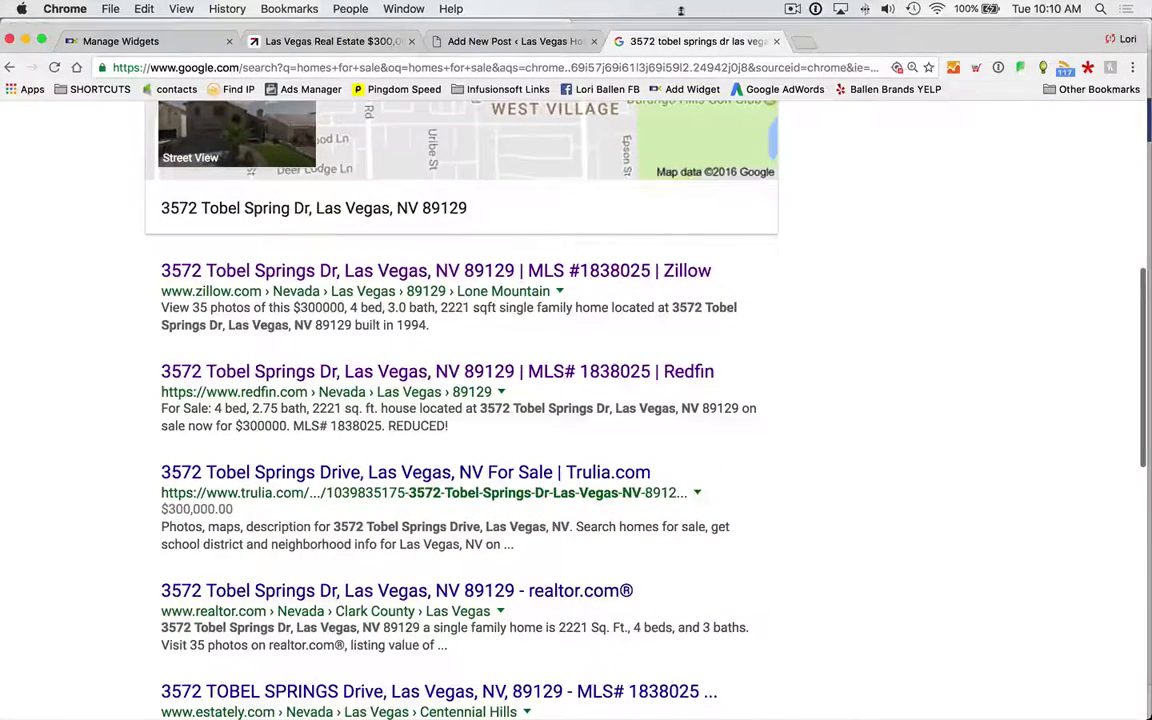
left_click(505, 41)
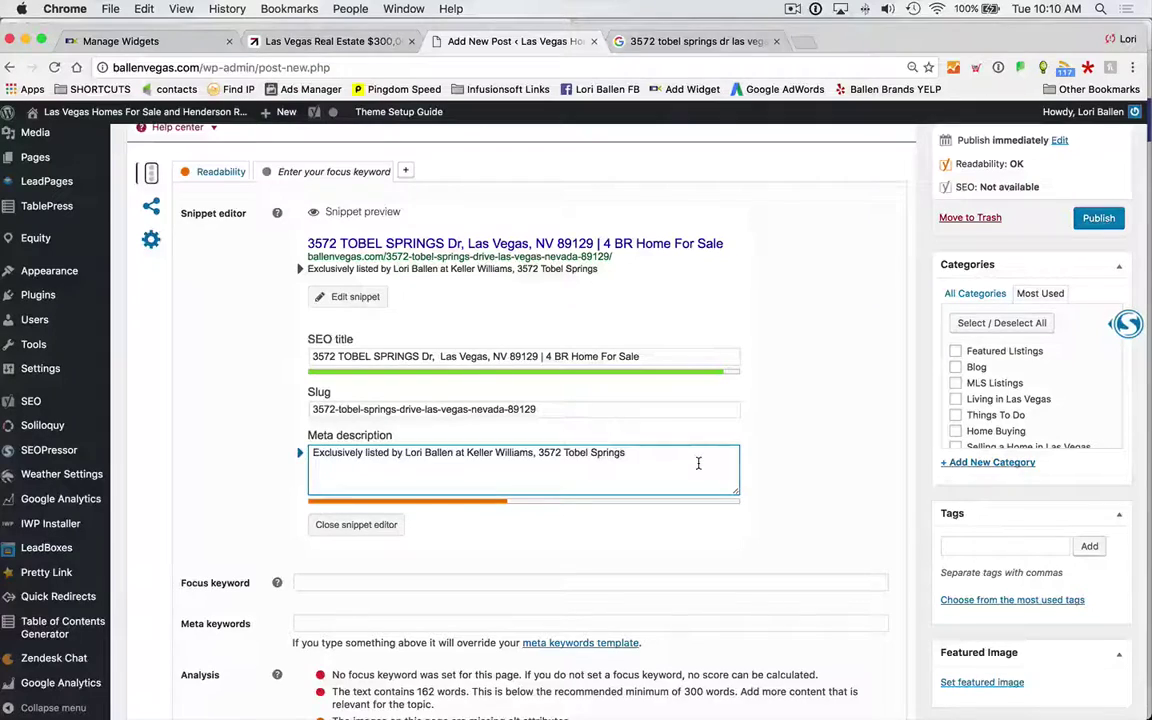
Add 'is a Stunning 4 BR home with a Pool. Check out all of the details here.'
type("is a 4 BR ")
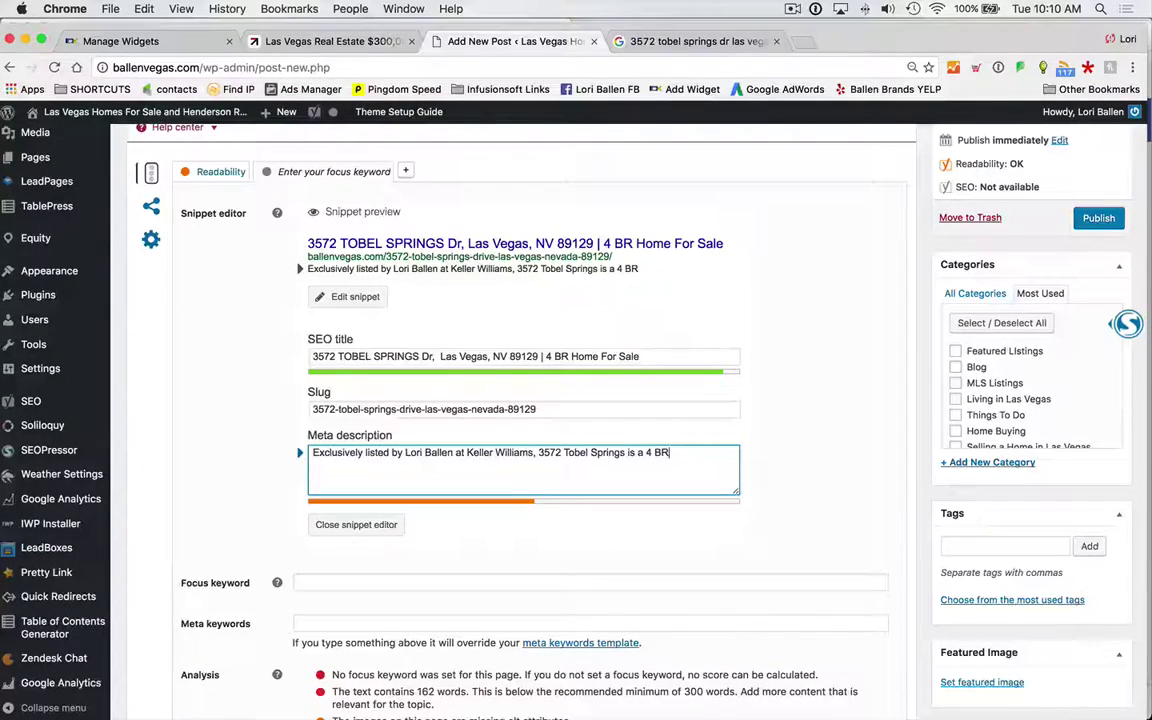
type("home with a Pool")
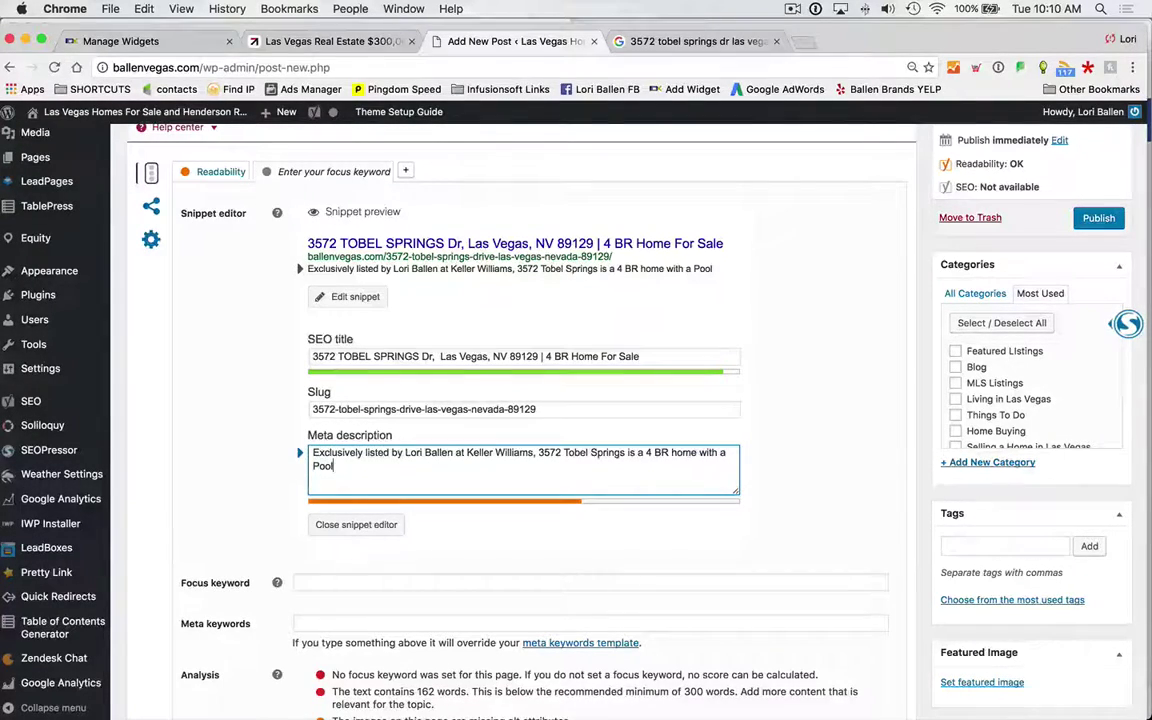
key("BackSpace")
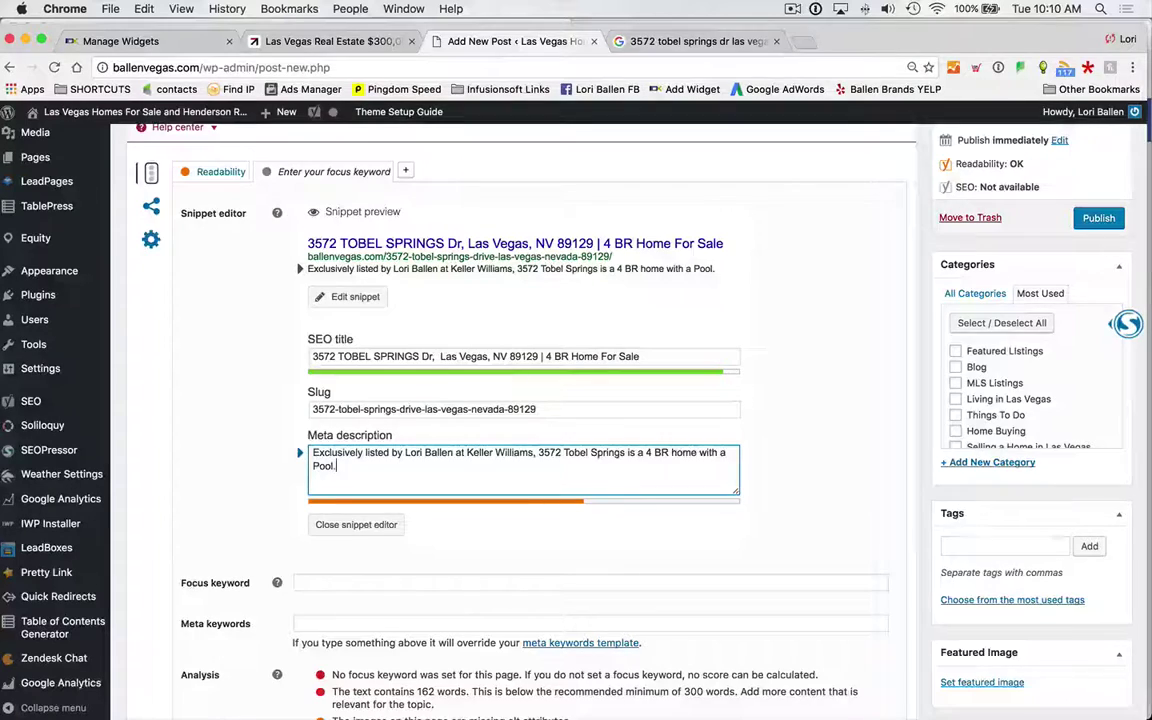
type(".")
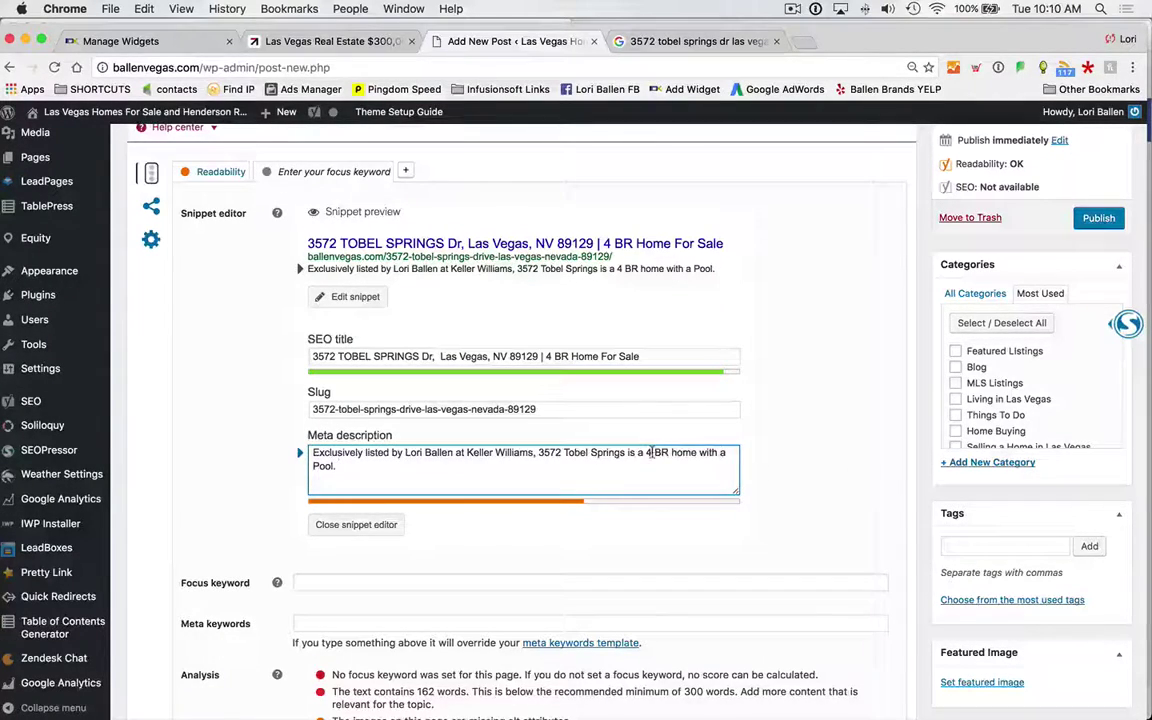
left_click(646, 452)
type("Stunni")
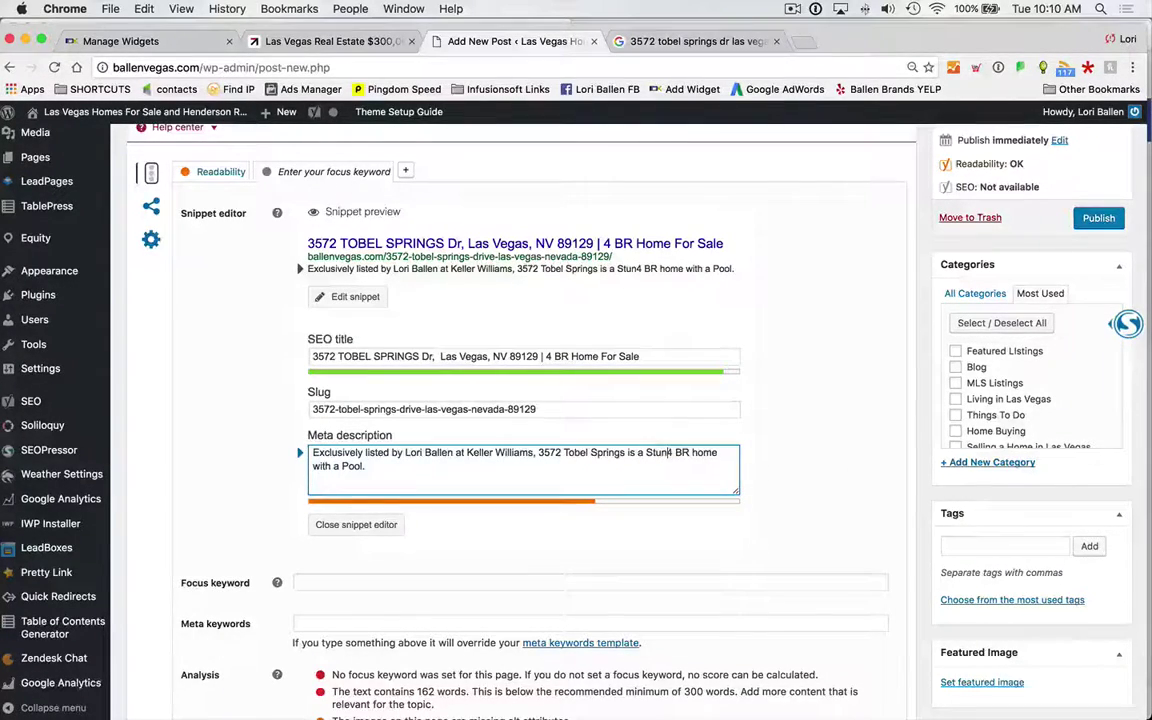
type("ng")
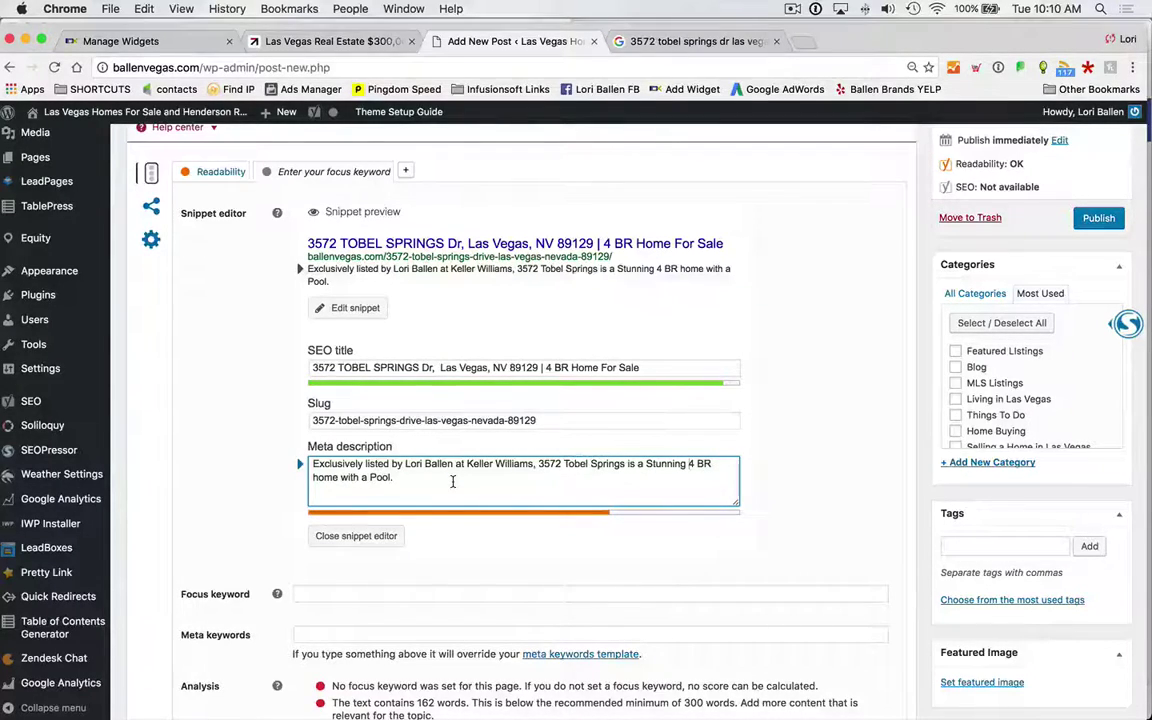
left_click(452, 482)
type("Check")
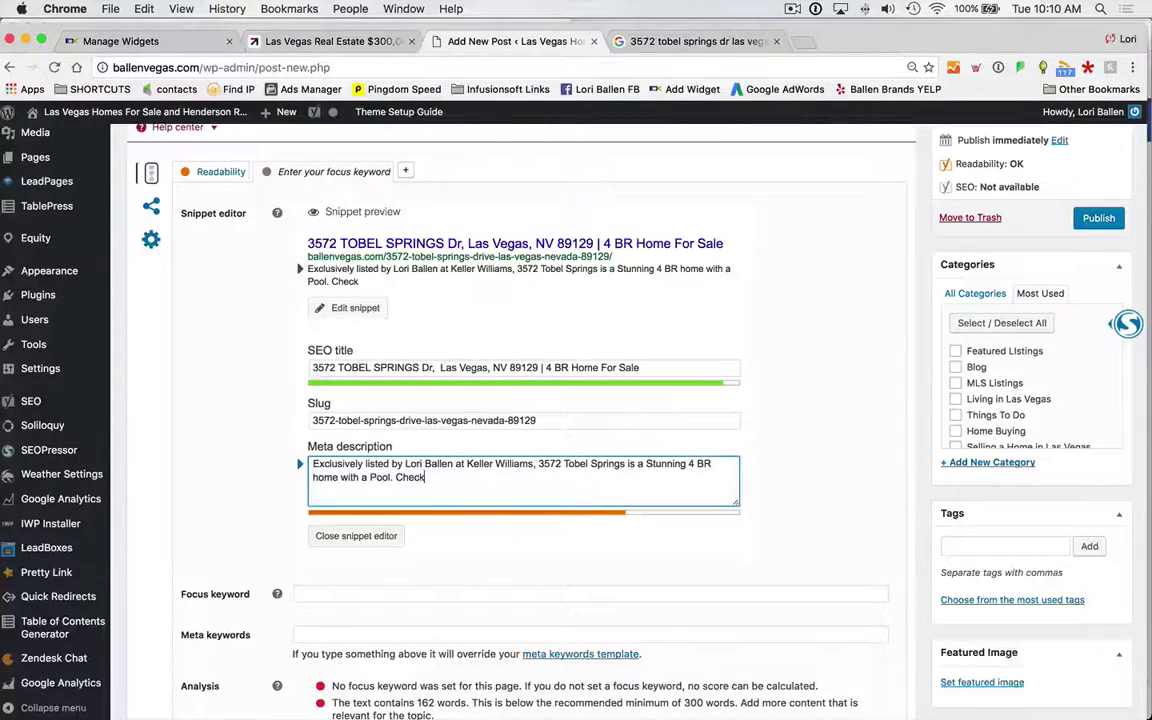
type(" out all ")
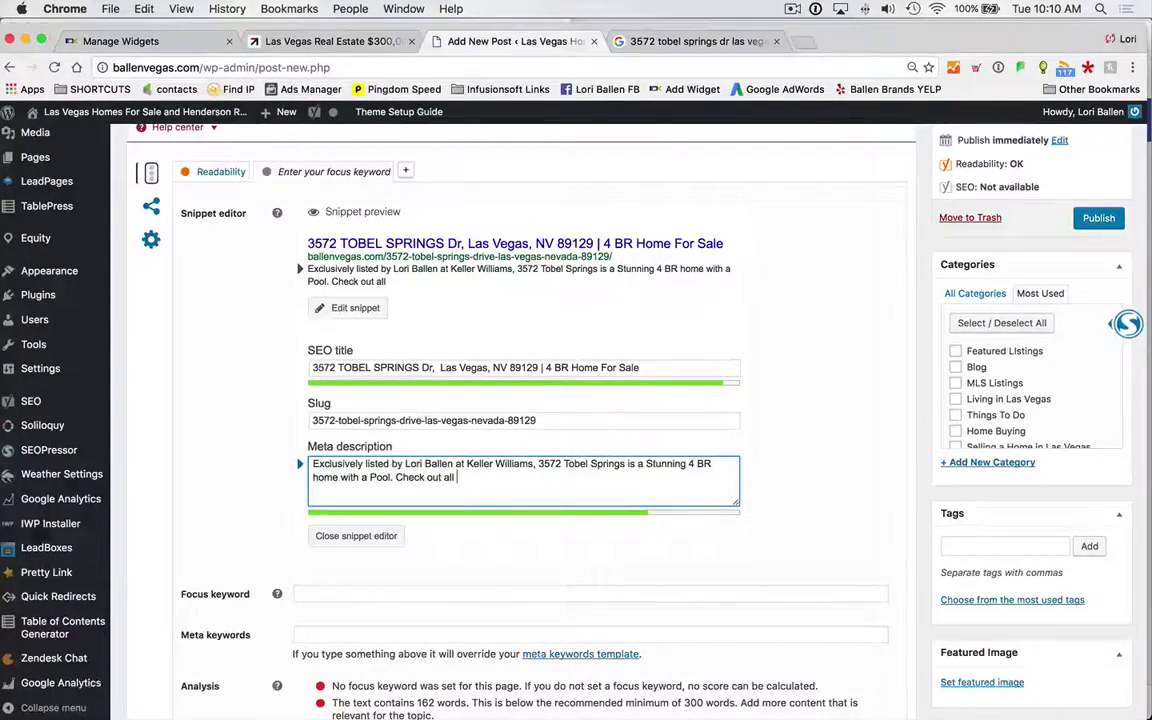
type("of the details")
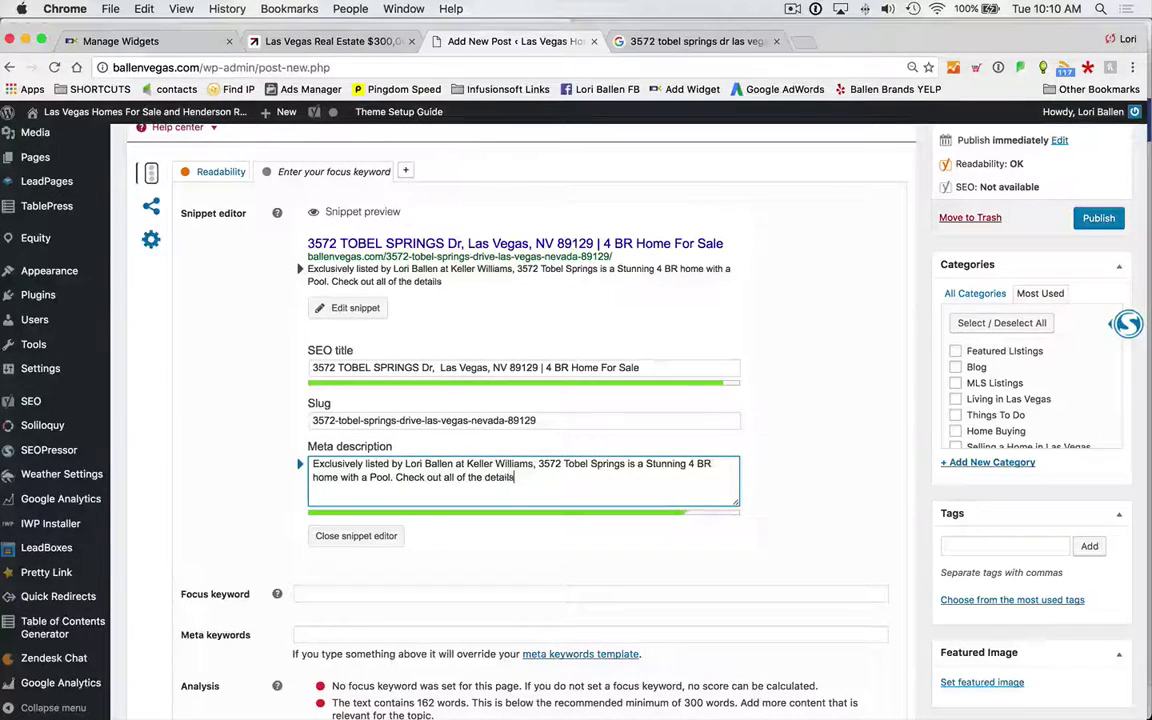
type(" here.")
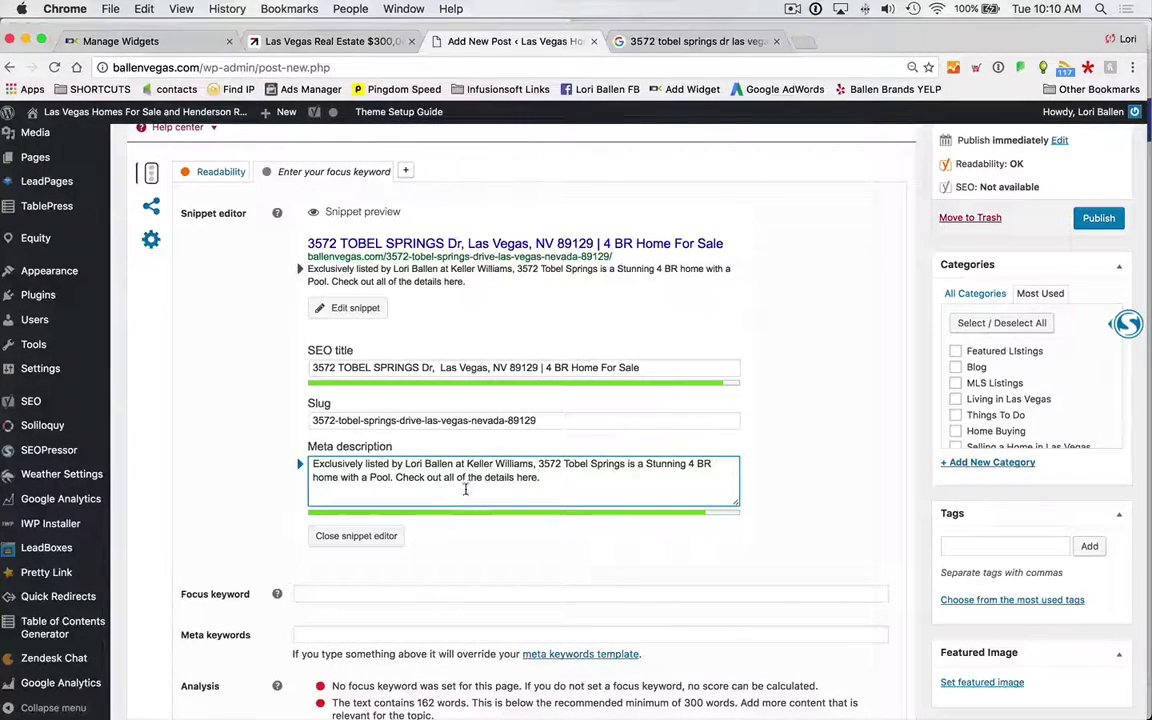
left_click(312, 368)
Prefix the SEO title with 'WOW! Exclusive!' and remove its '| 4 BR Home For Sale' ending
type("WOW!")
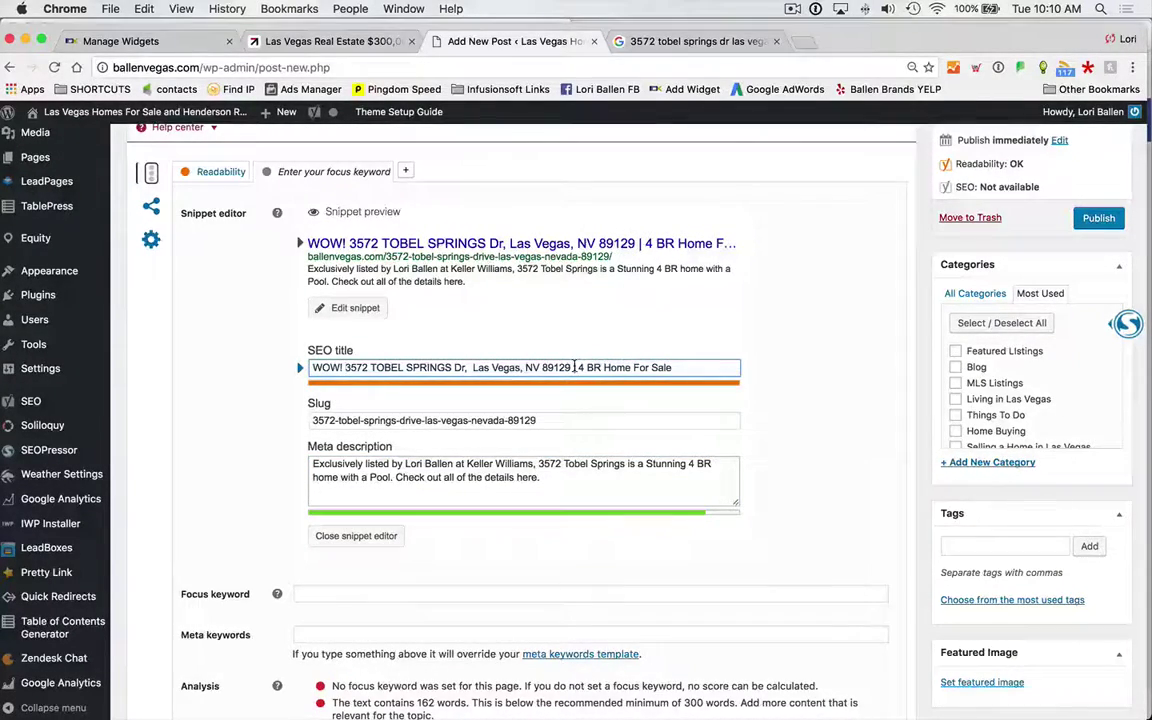
key("shift+End")
key("BackSpace")
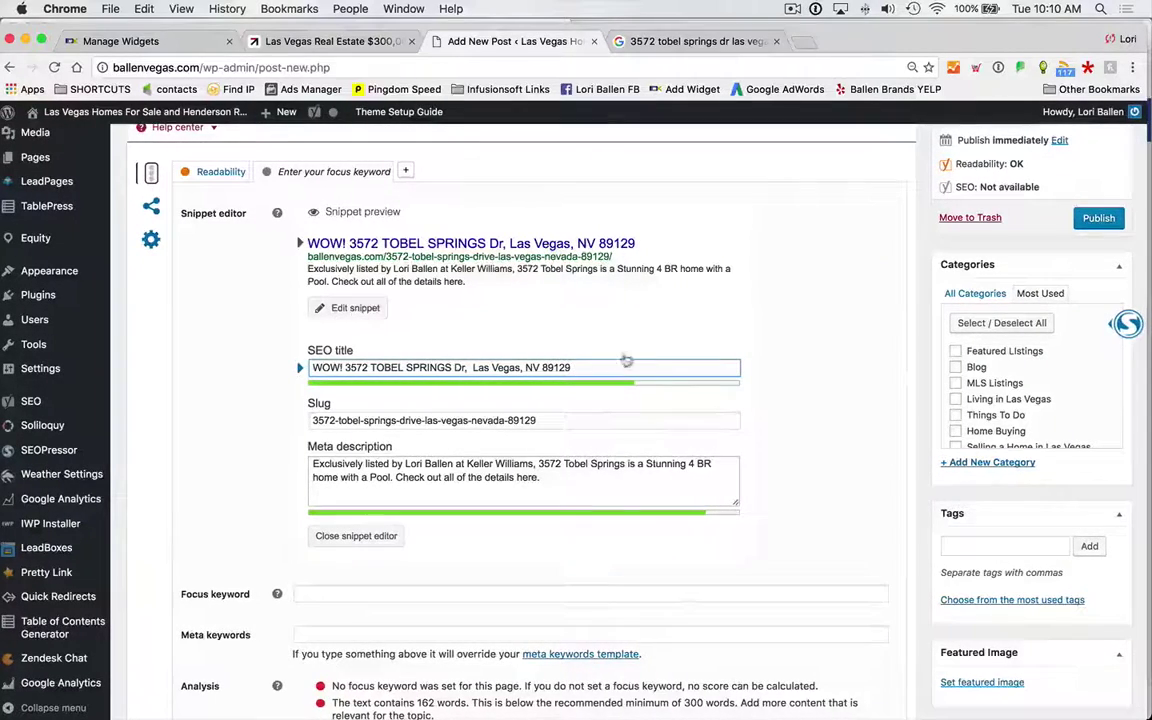
left_click(345, 368)
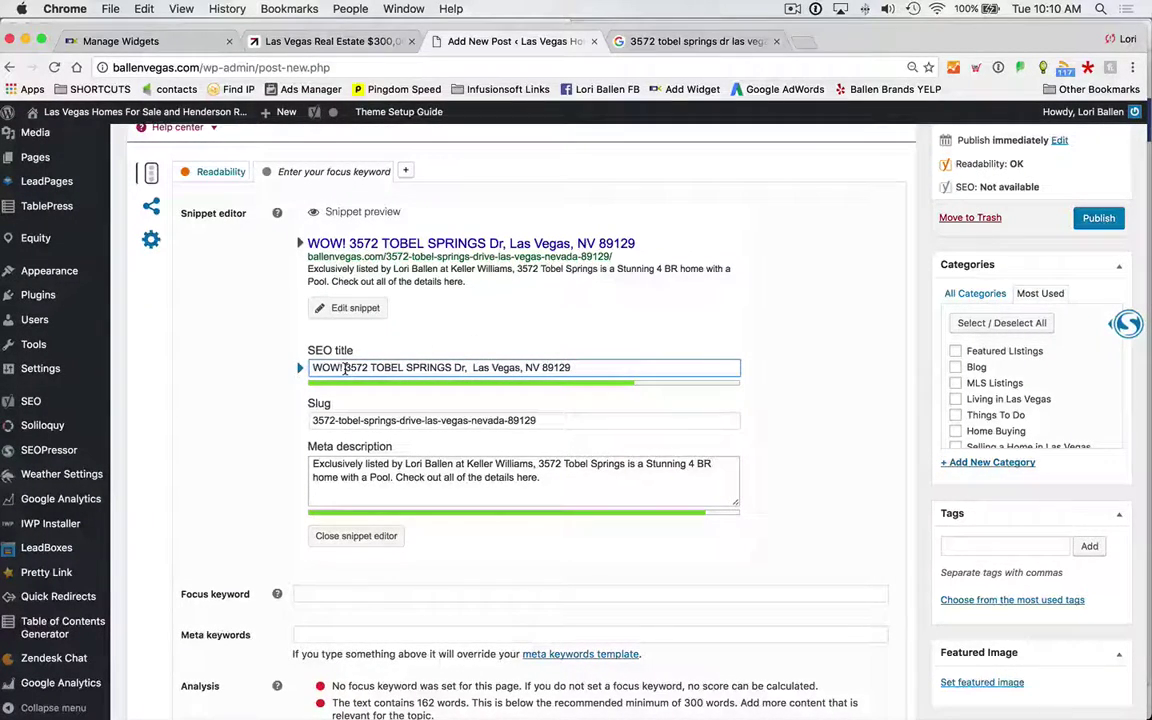
type("Es")
key("BackSpace")
type("xclusive!")
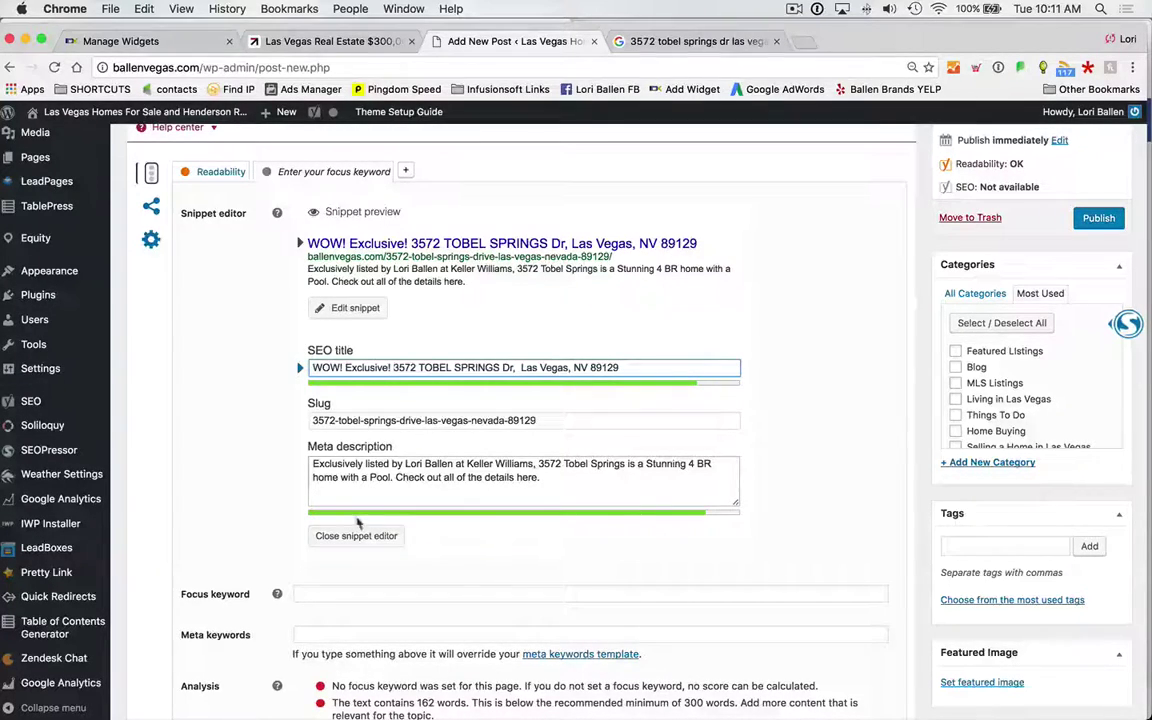
End the meta description with ': Pics & More' and no trailing period
left_click(546, 480)
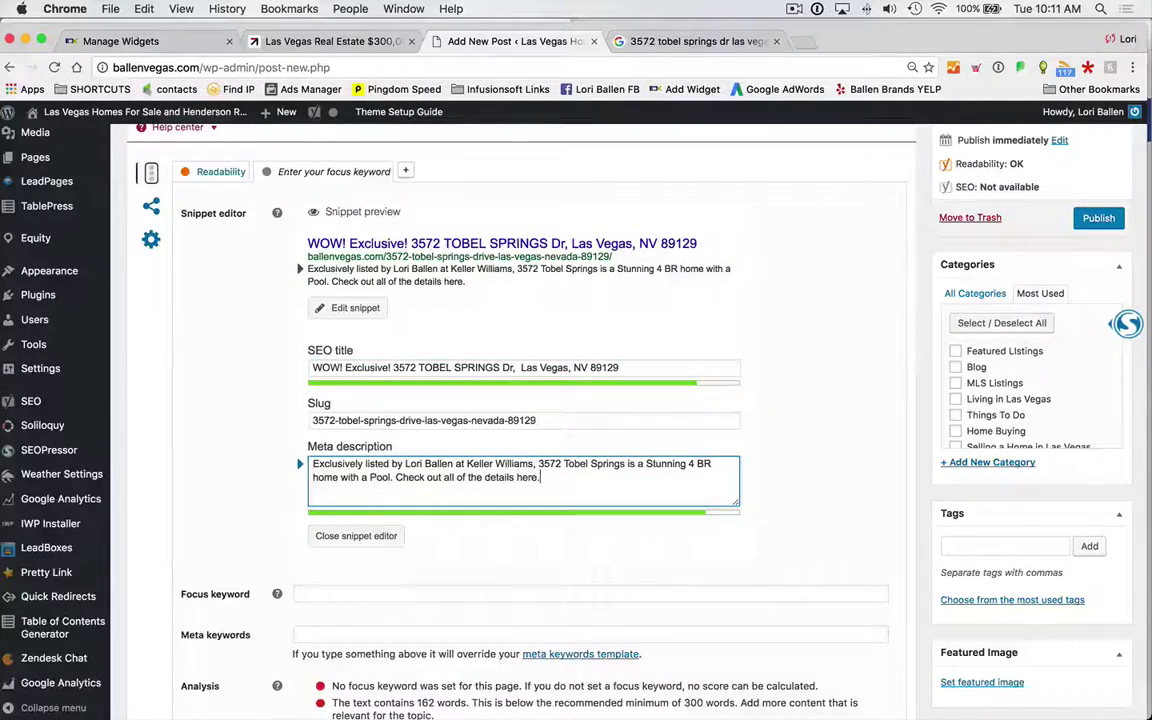
type(": Pics ")
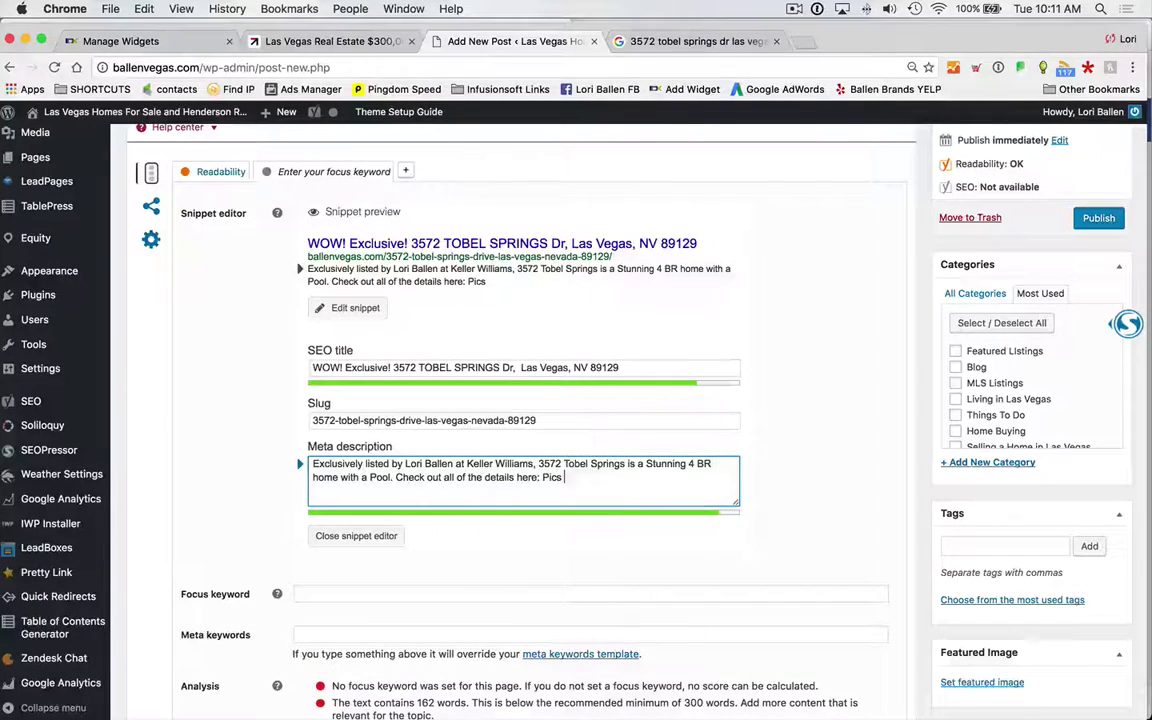
type("and Mo")
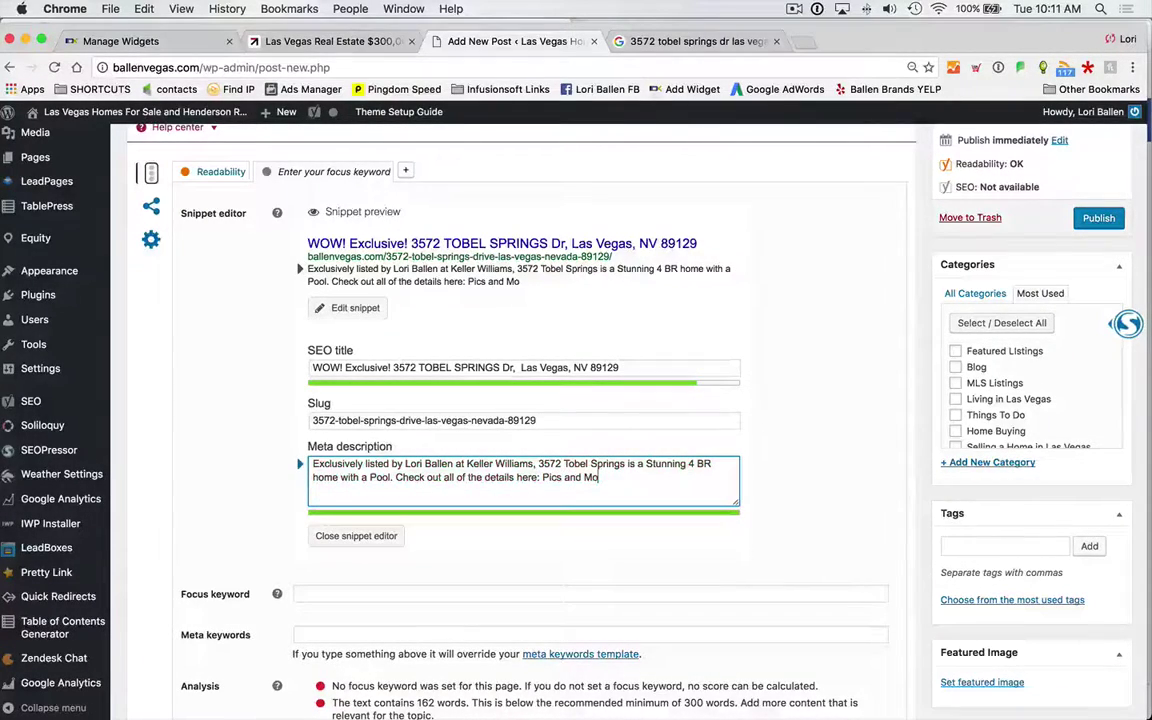
key("BackSpace")
key("BackSpace")
key("BackSpace")
key("BackSpace")
key("BackSpace")
key("BackSpace")
type("& Mo")
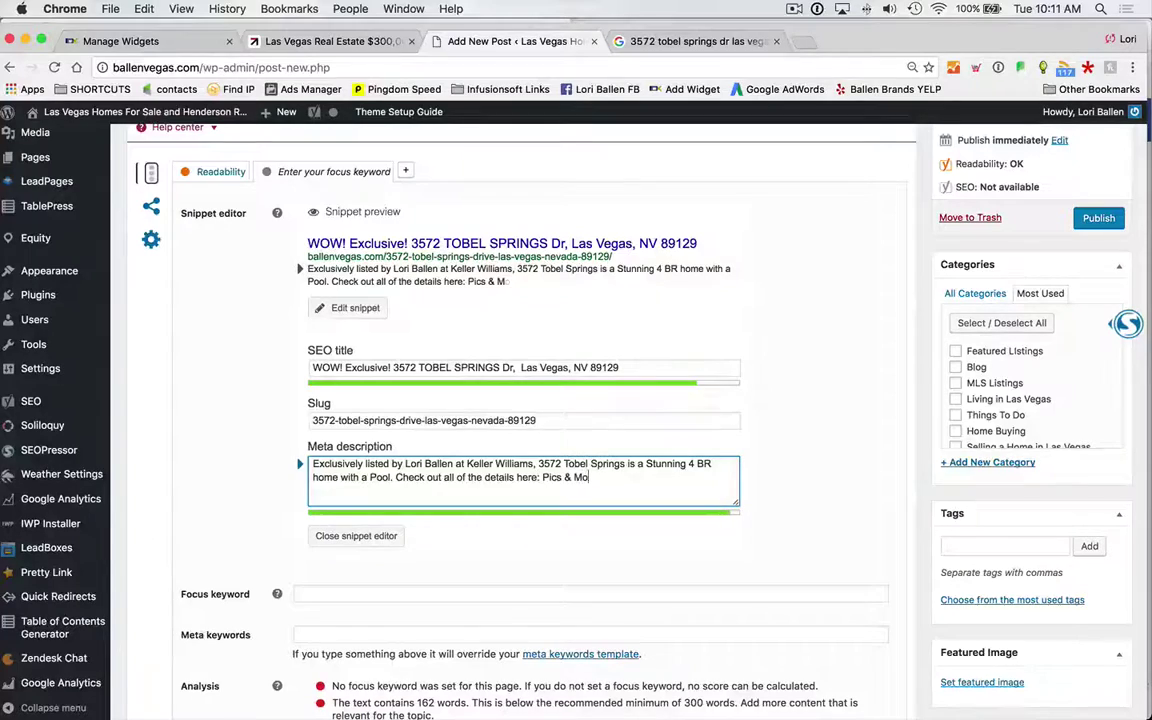
type("re")
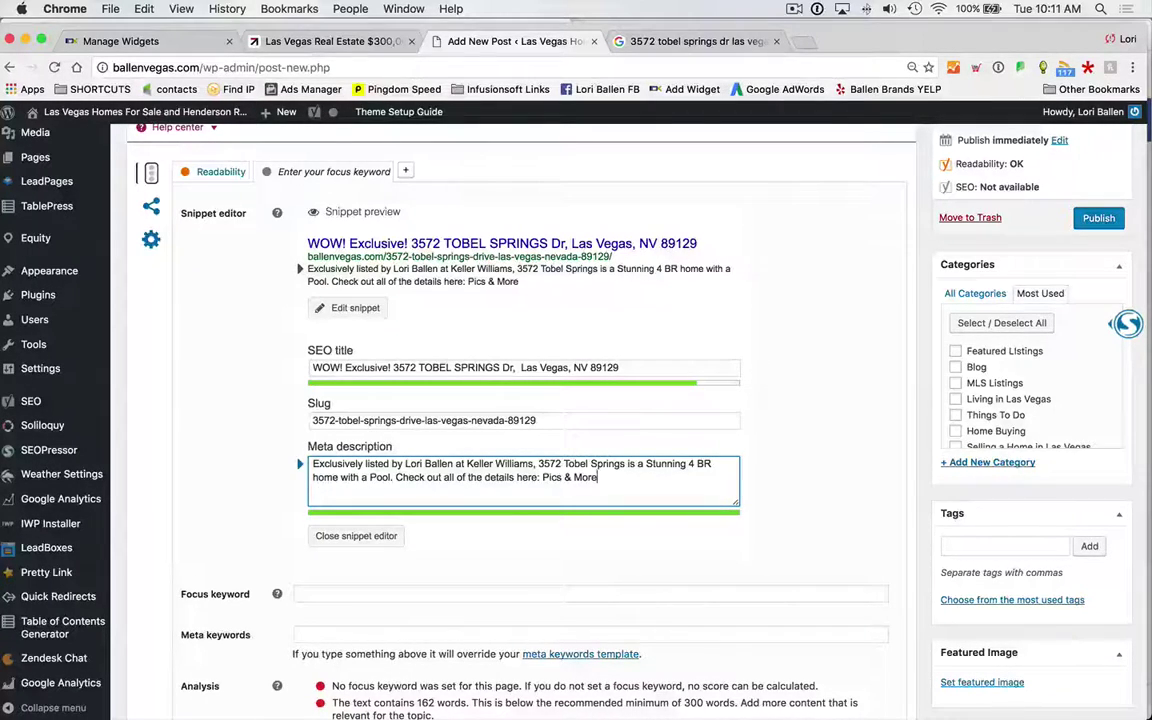
type(".")
key("BackSpace")
type(".")
key("BackSpace")
Return to the post content and place the cursor on the Price line
scroll(549, 492, "up", 15)
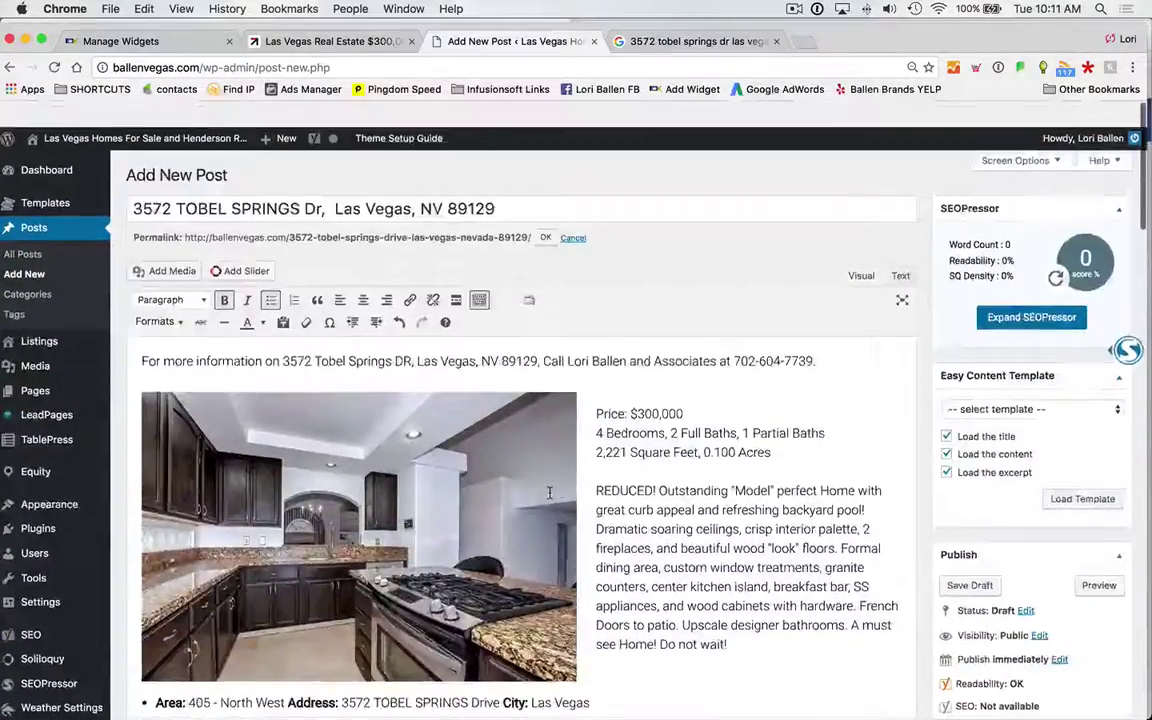
scroll(549, 492, "down", 4)
scroll(549, 492, "up", 3)
scroll(549, 492, "down", 1)
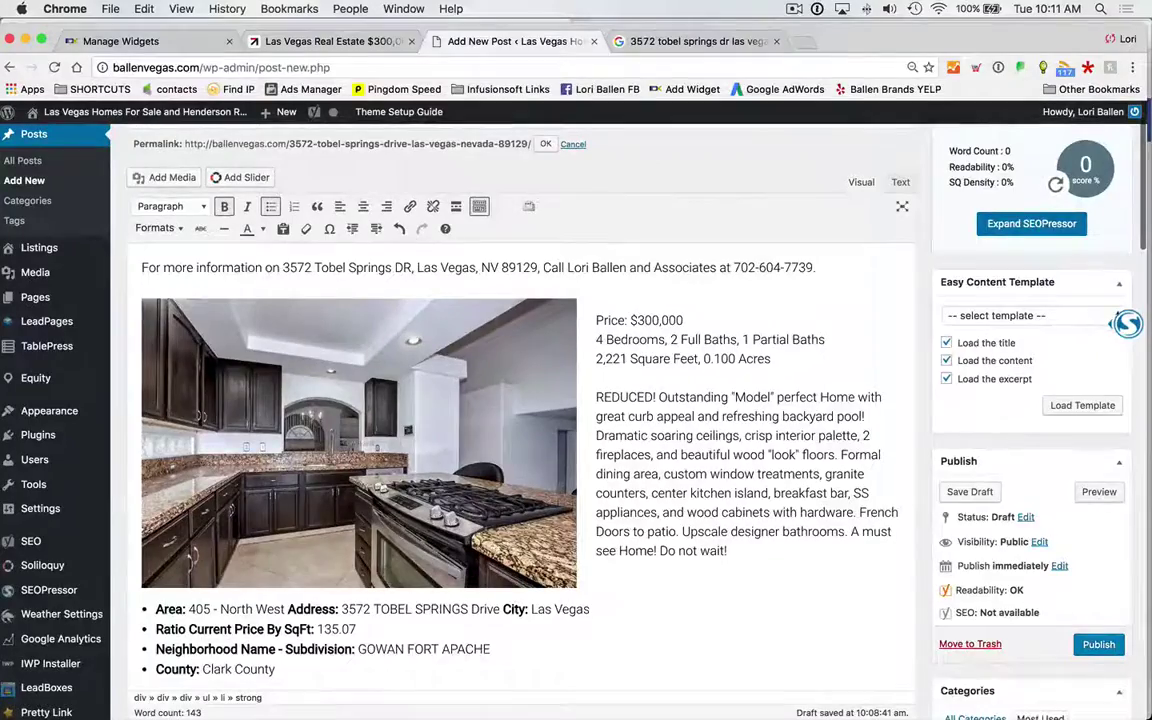
scroll(569, 507, "down", 3)
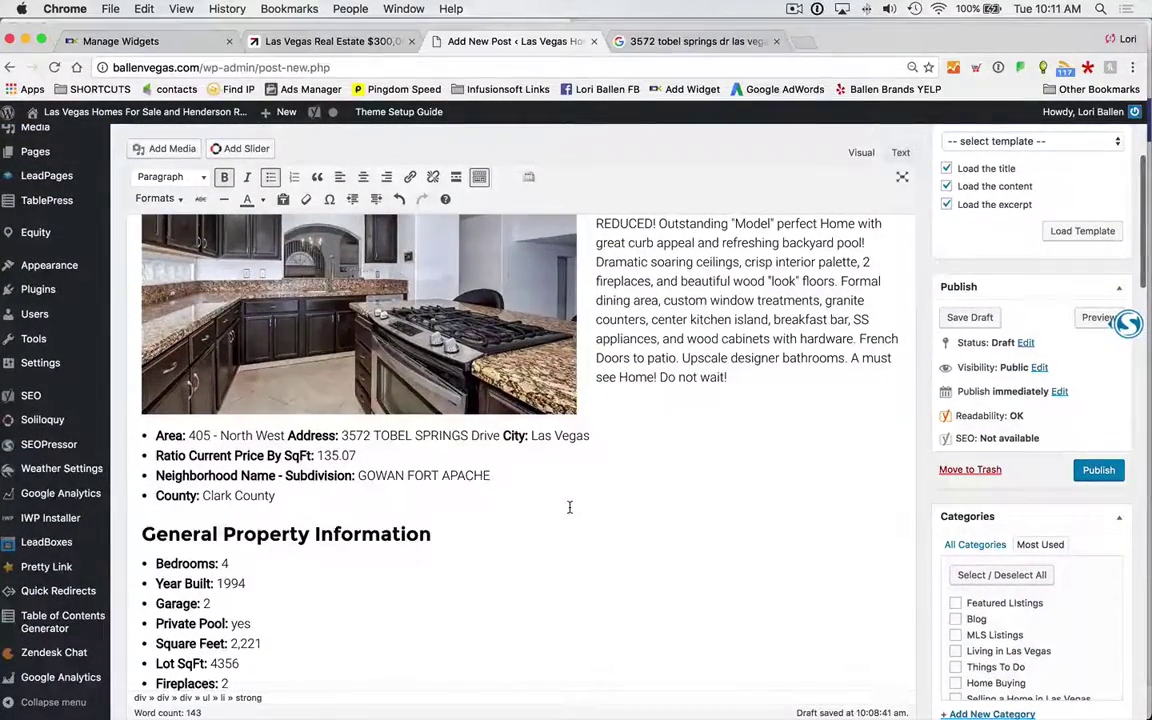
scroll(569, 510, "up", 1)
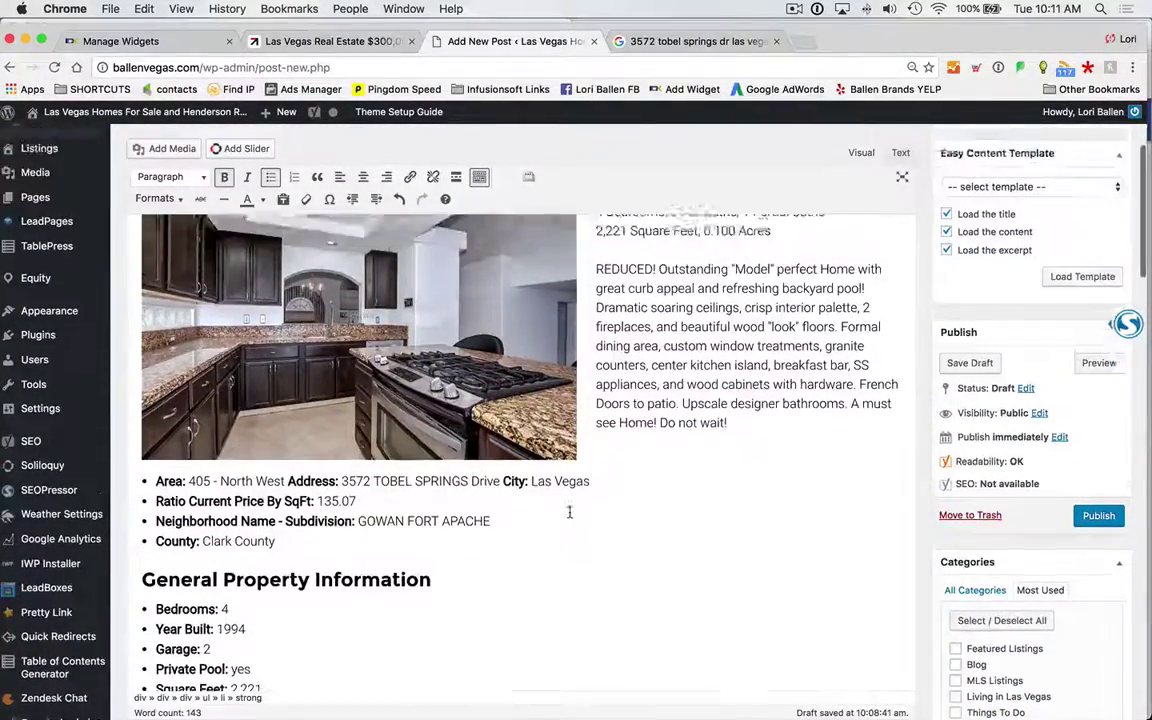
scroll(569, 512, "up", 3)
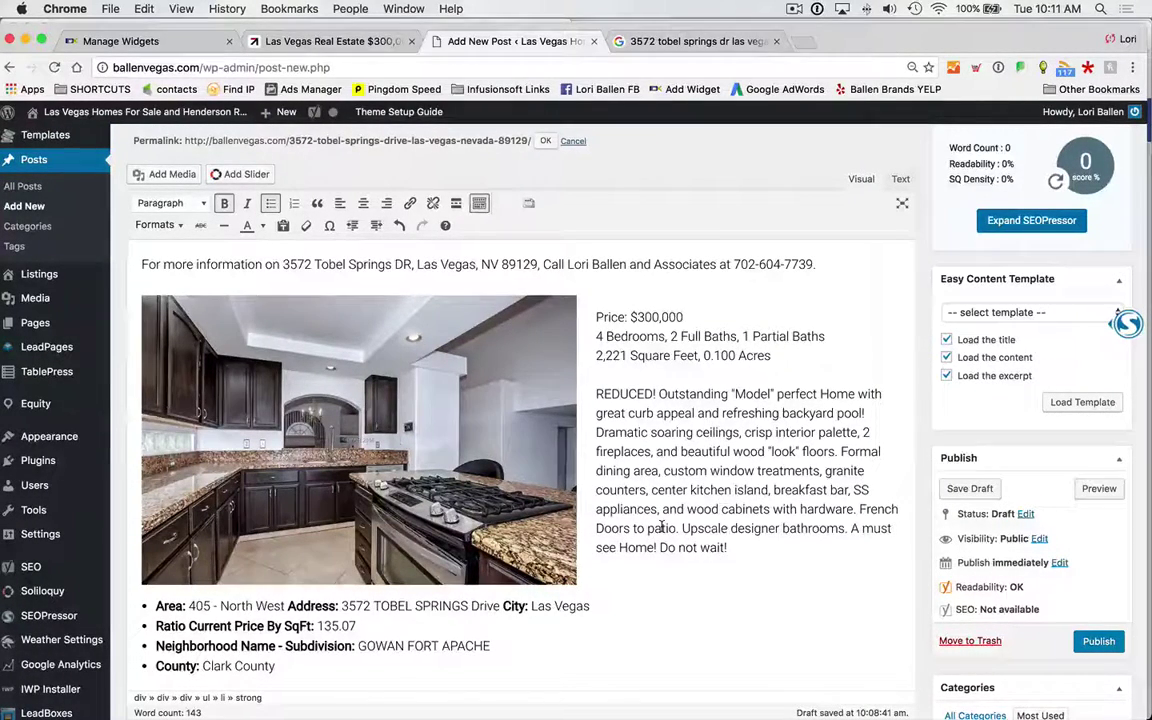
left_click(705, 313)
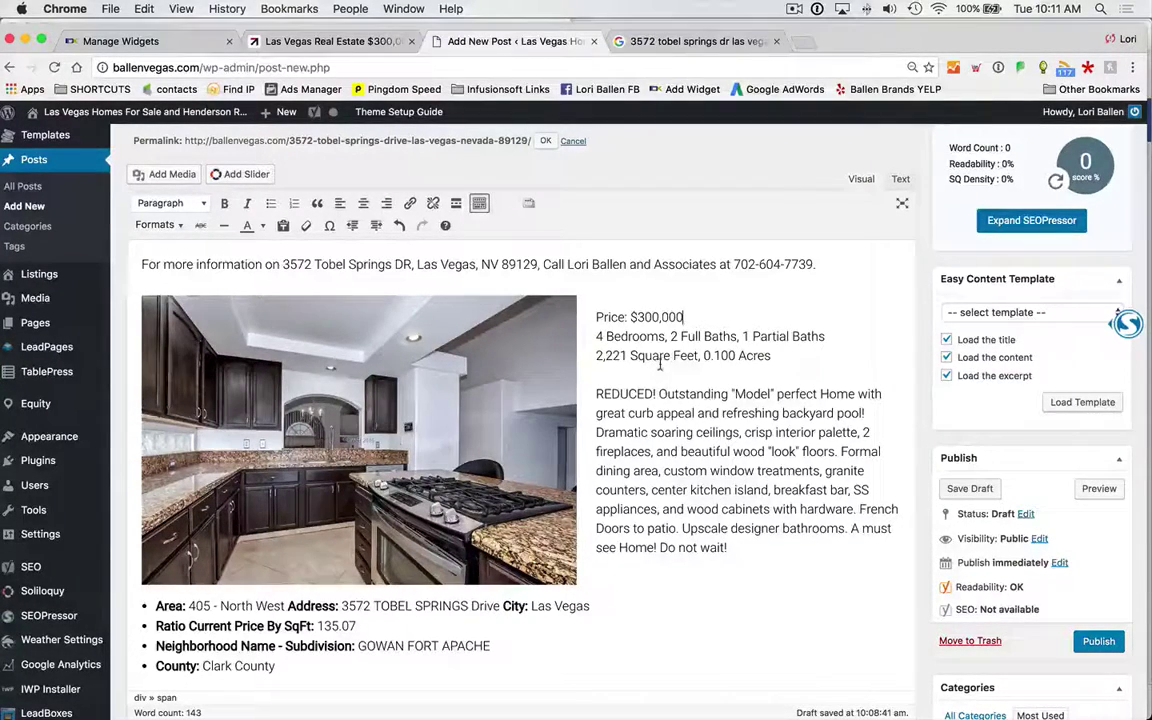
Make the 'Price: $300,000' line bold and italic
left_click_drag(597, 317, 714, 318)
key("super+b")
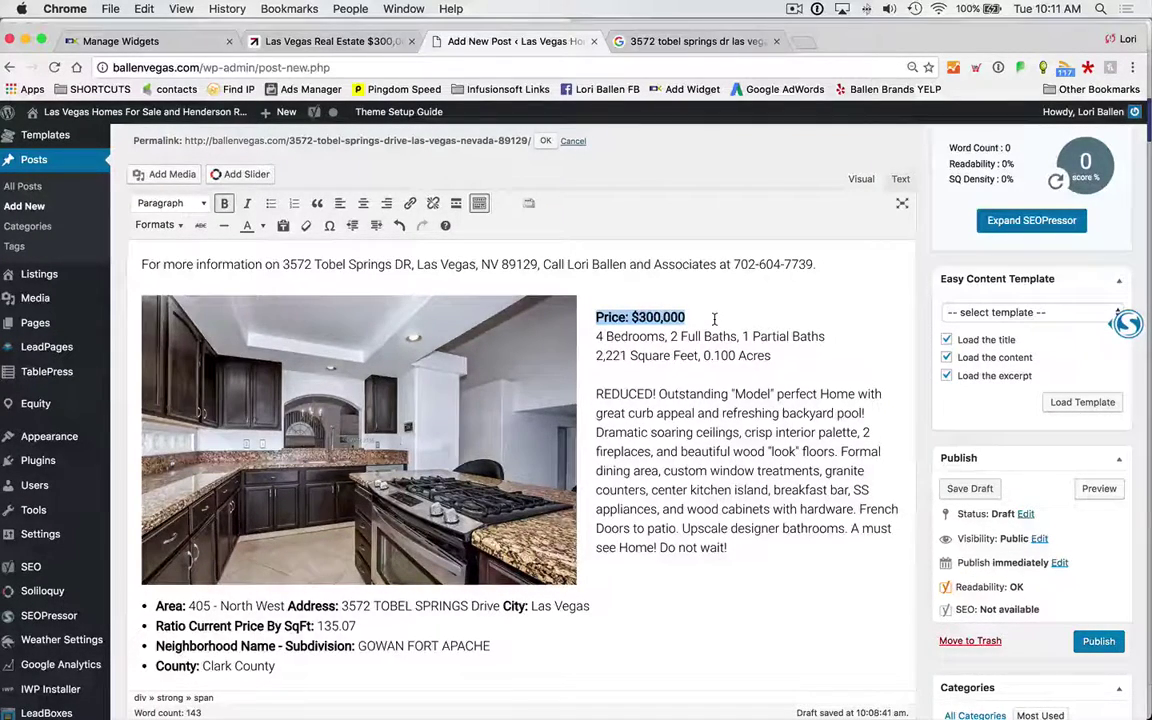
key("super+i")
left_click(709, 355)
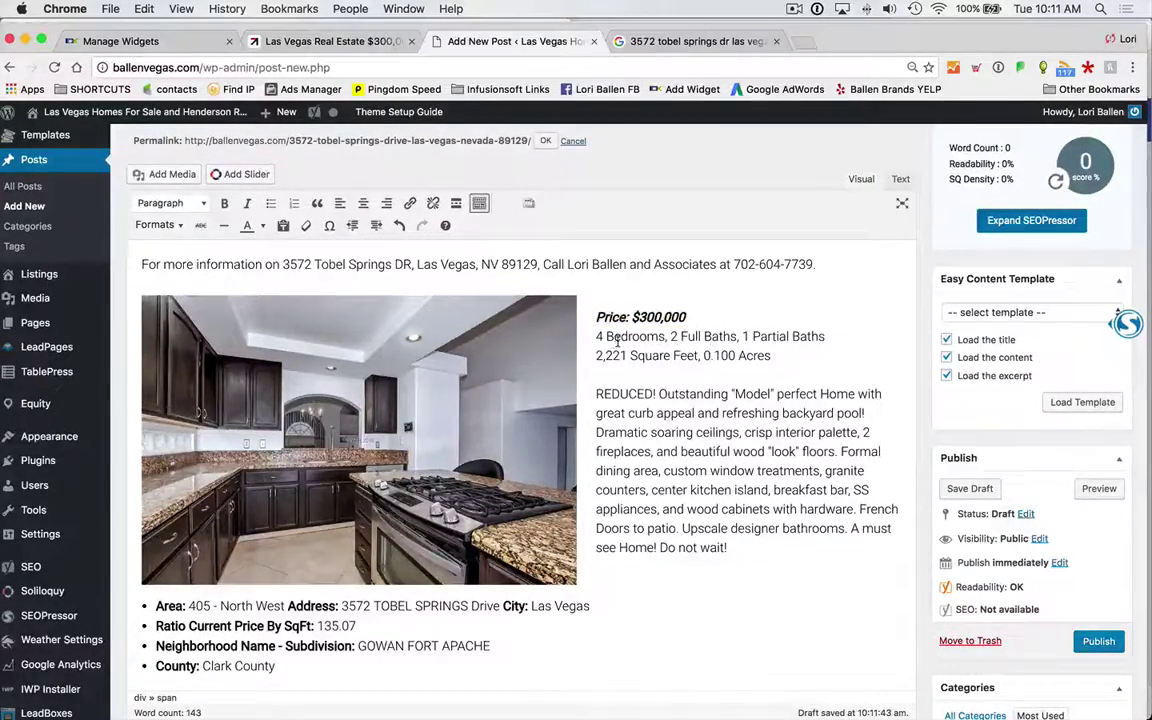
left_click_drag(597, 355, 775, 357)
left_click(812, 362)
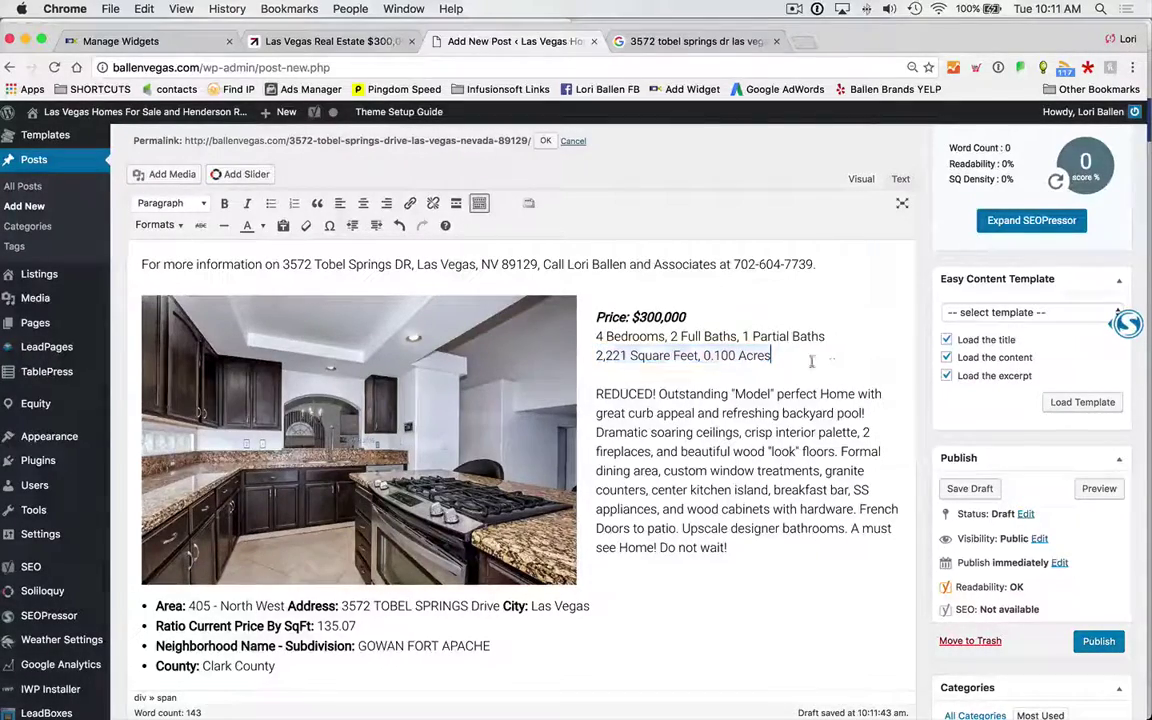
scroll(812, 362, "down", 5)
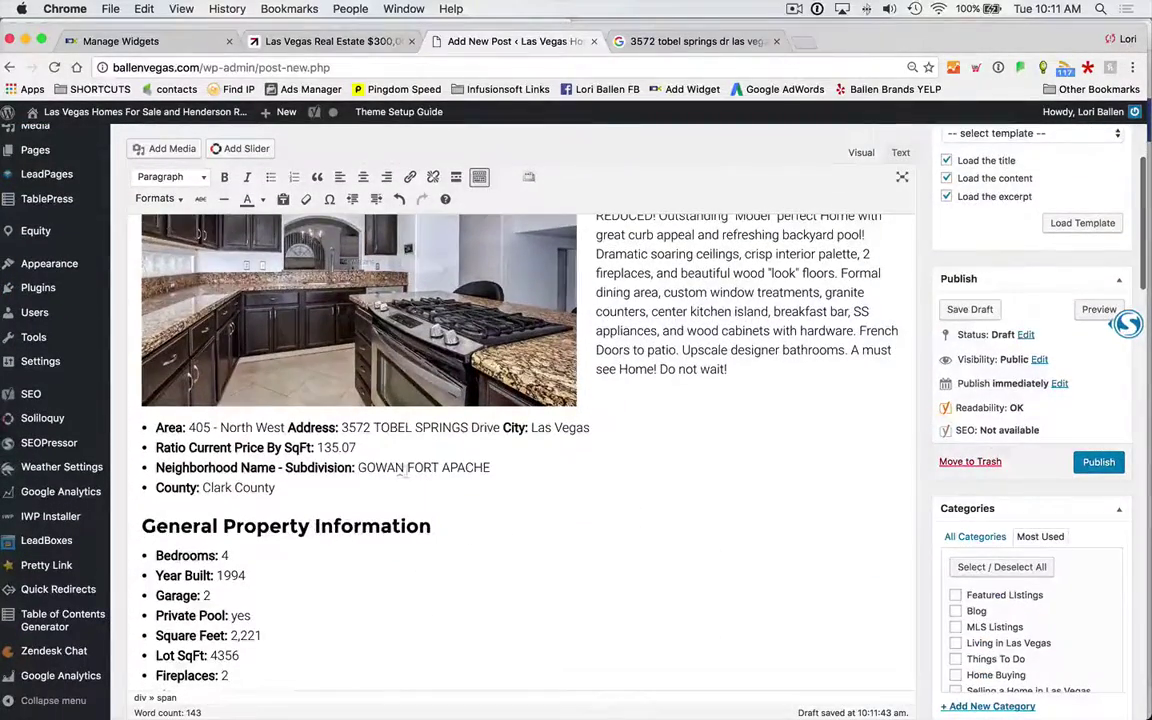
scroll(398, 474, "down", 4)
scroll(332, 561, "up", 8)
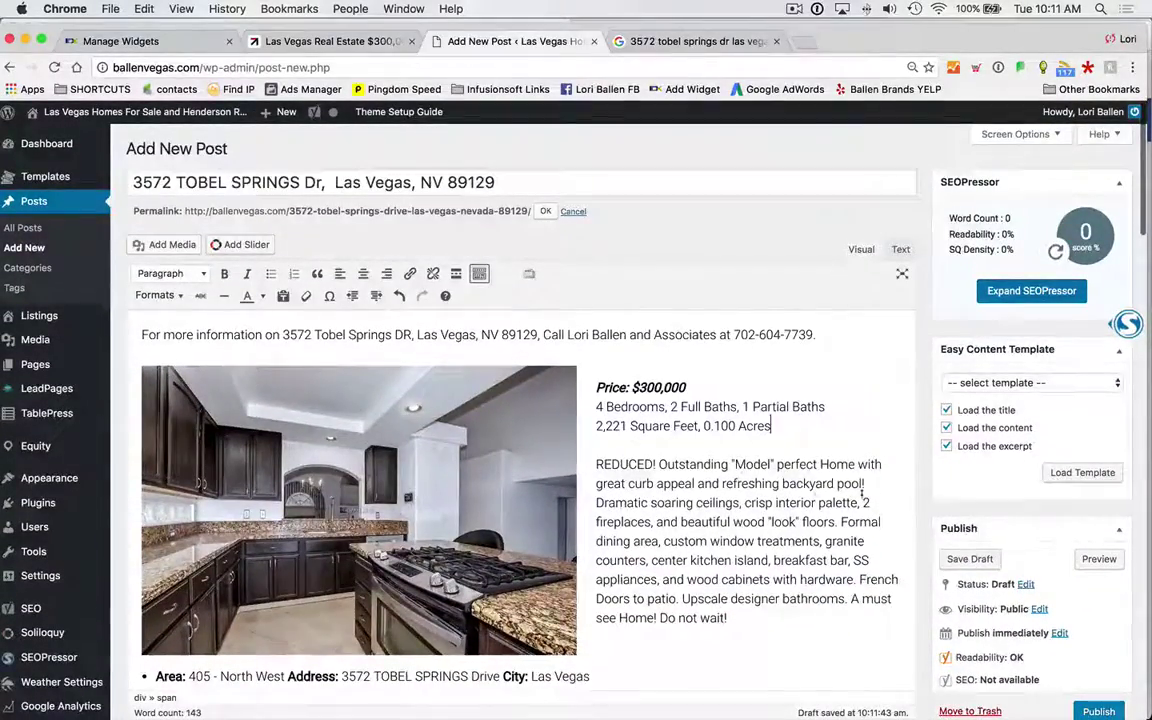
scroll(862, 492, "down", 10)
scroll(851, 494, "up", 10)
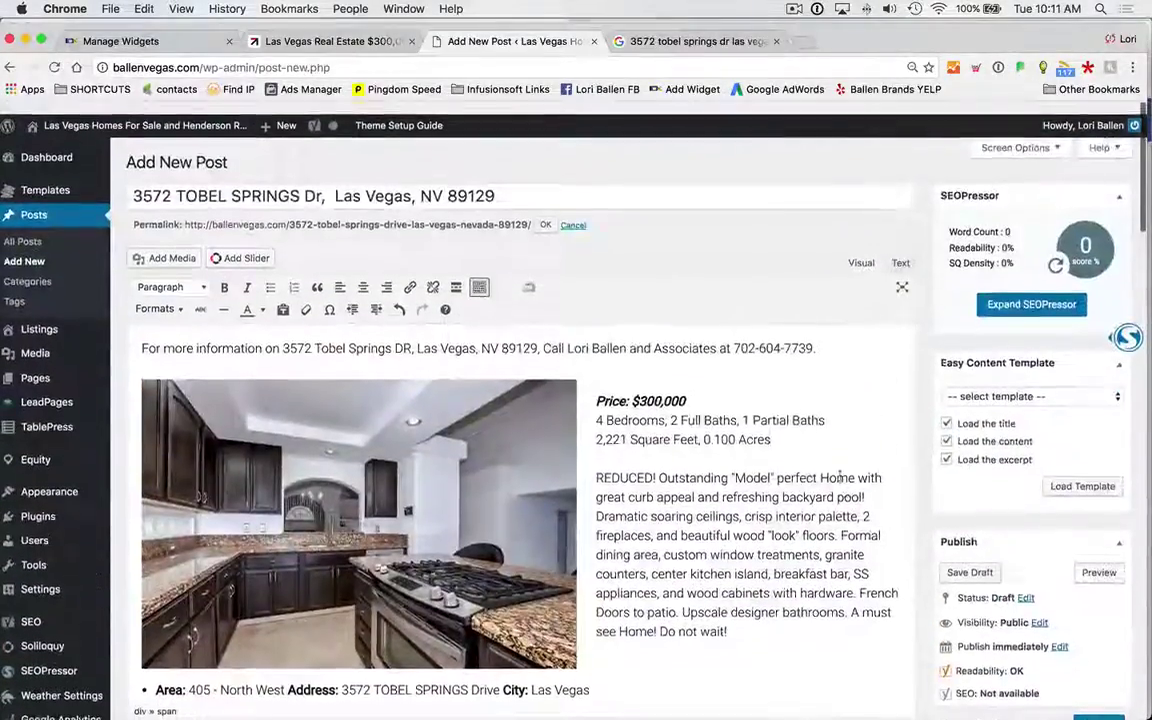
left_click_drag(522, 183, 117, 160)
key("super+c")
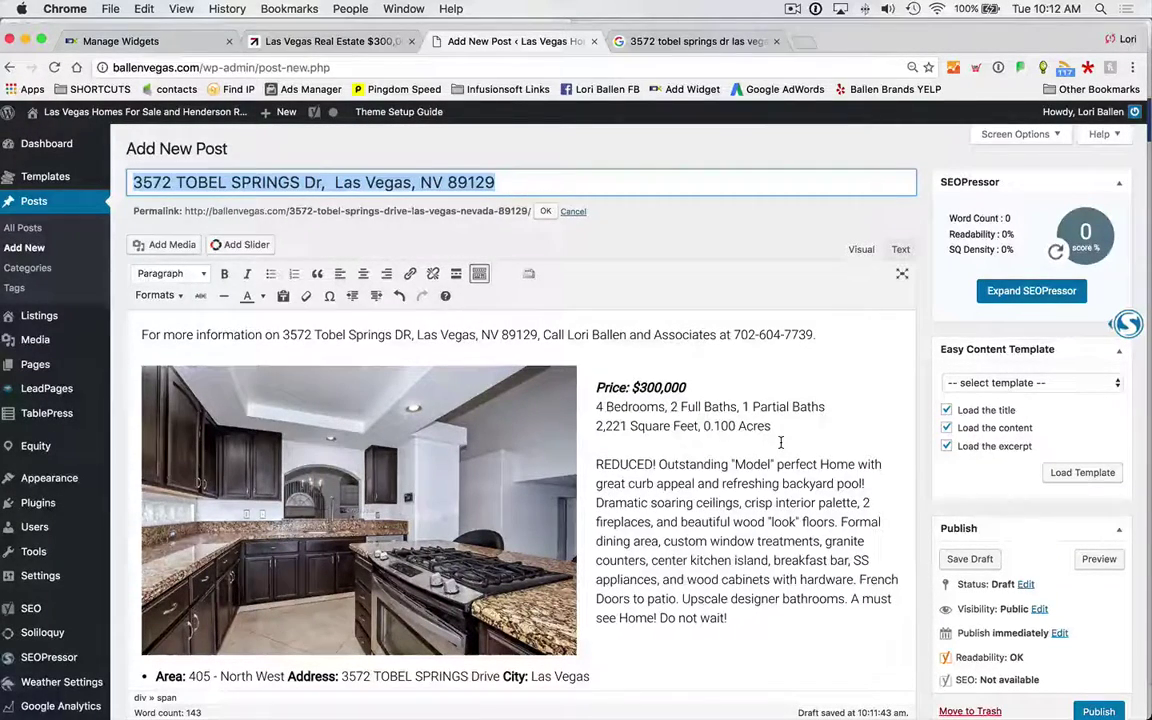
scroll(781, 443, "down", 1)
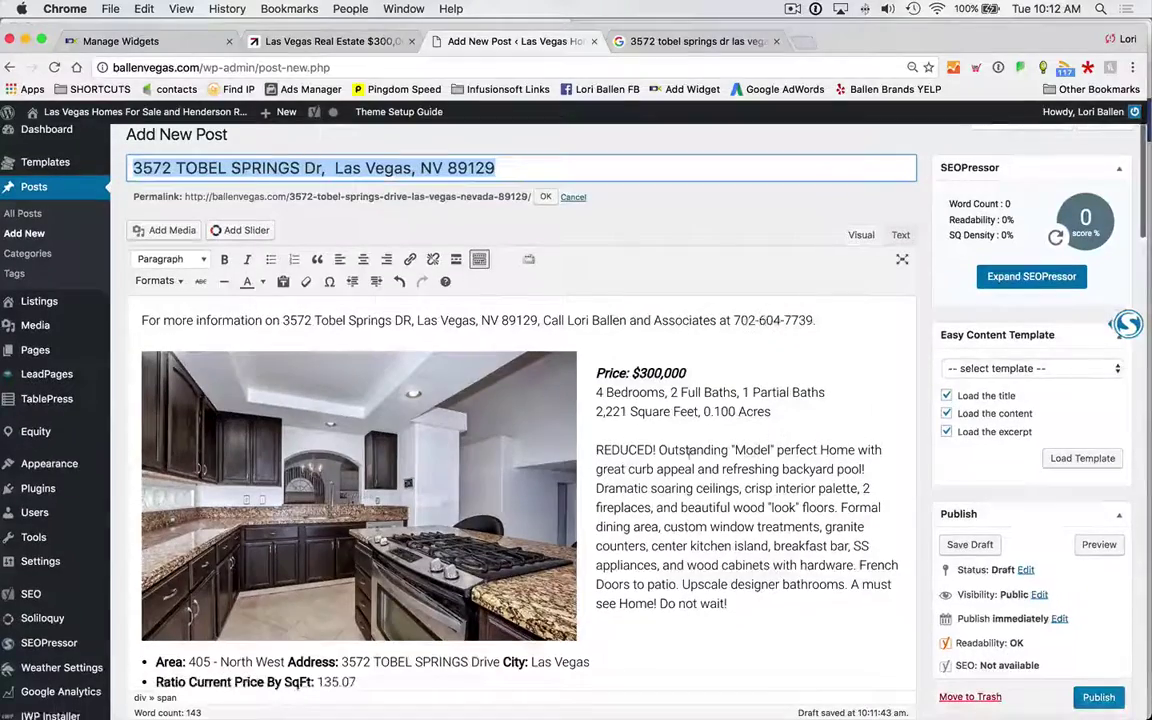
left_click(597, 451)
scroll(740, 462, "down", 1)
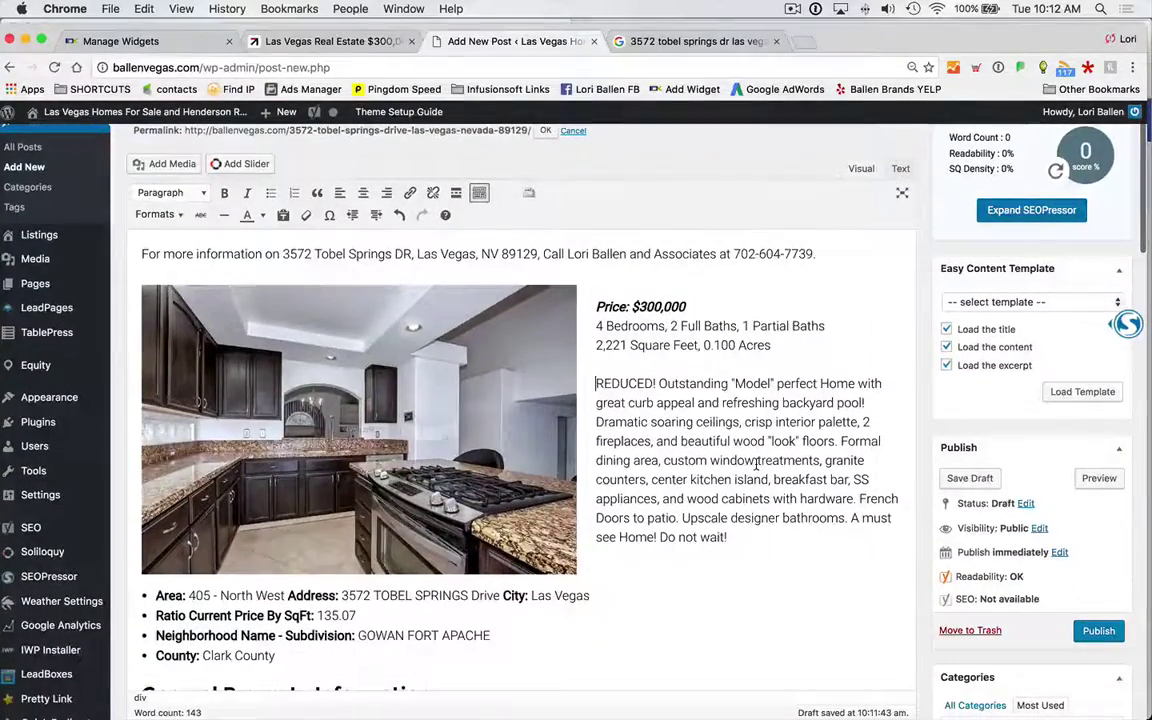
type("out")
key("super+v")
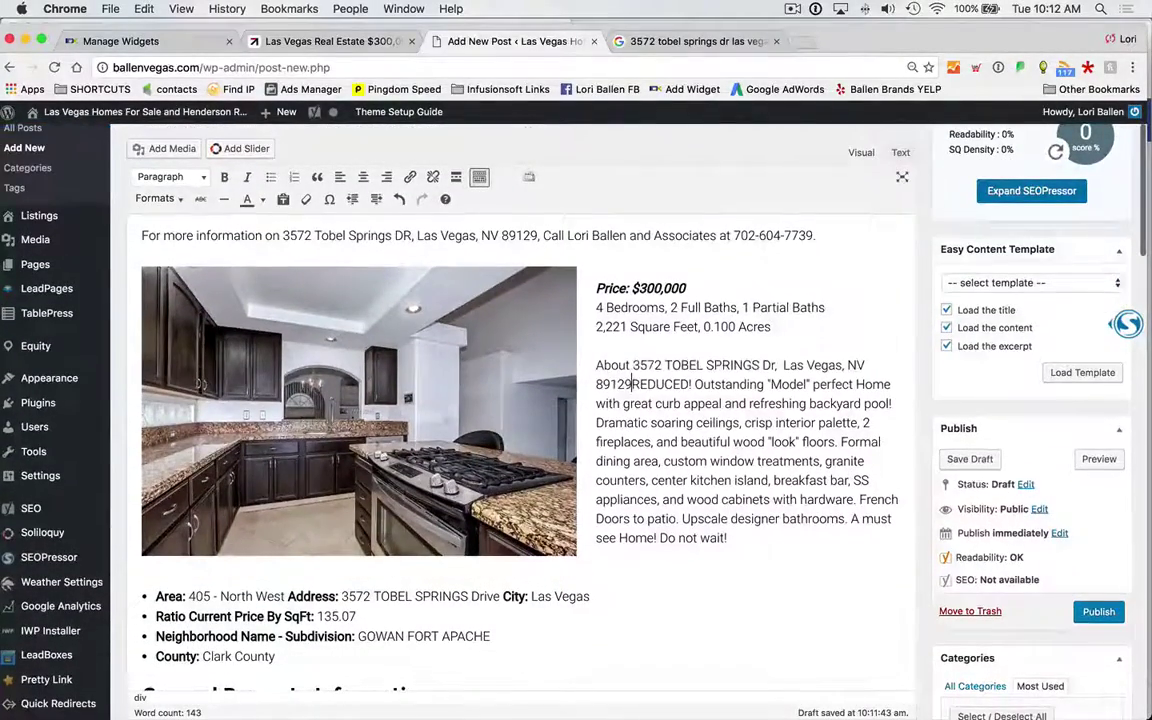
key("Return")
scroll(520, 420, "down", 2)
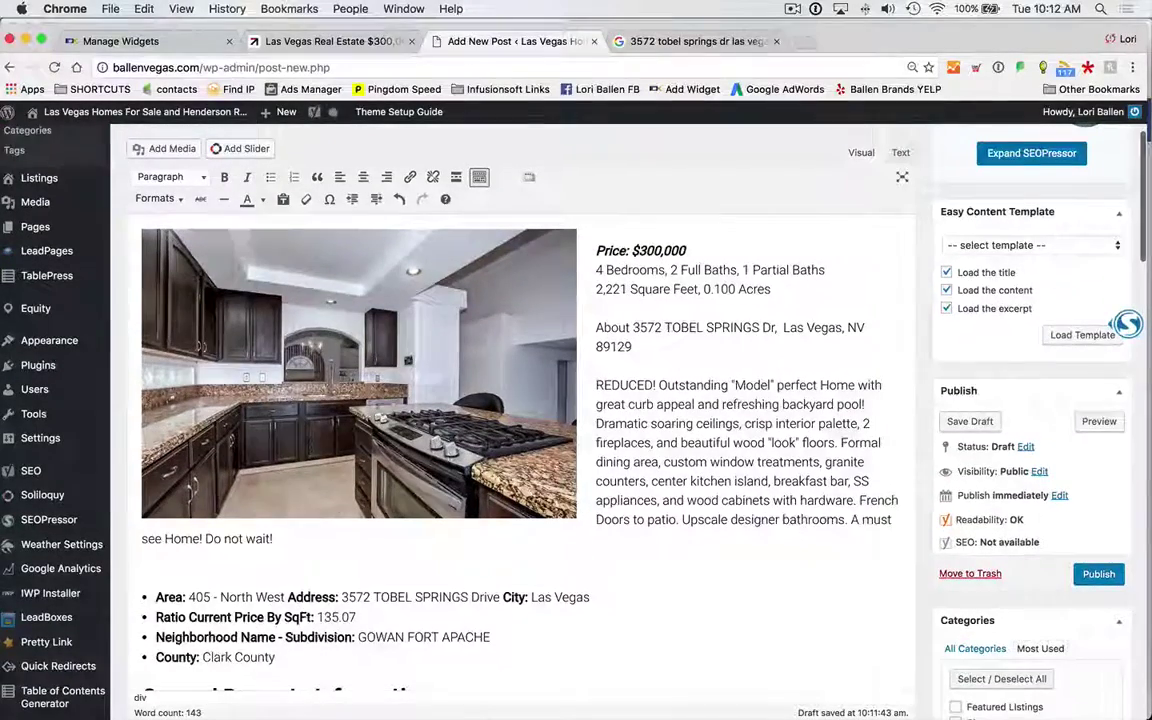
scroll(585, 430, "up", 3)
Format the About line as Heading 2
left_click_drag(633, 449, 585, 430)
key("super+c")
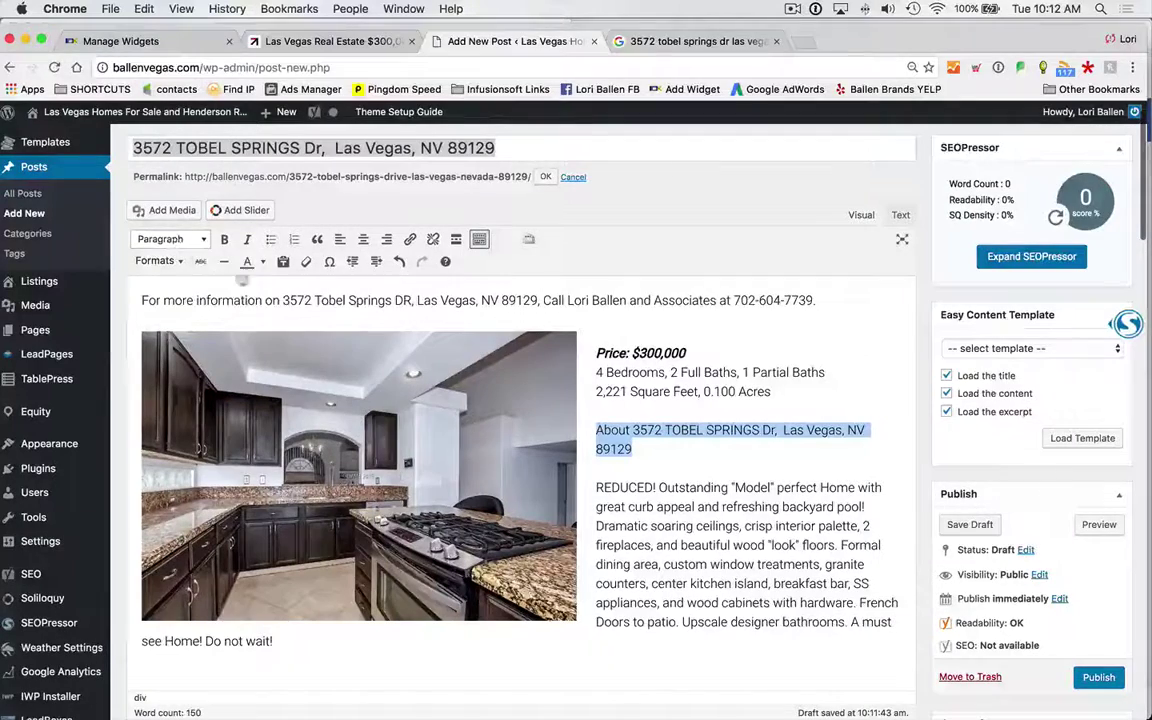
left_click(174, 240)
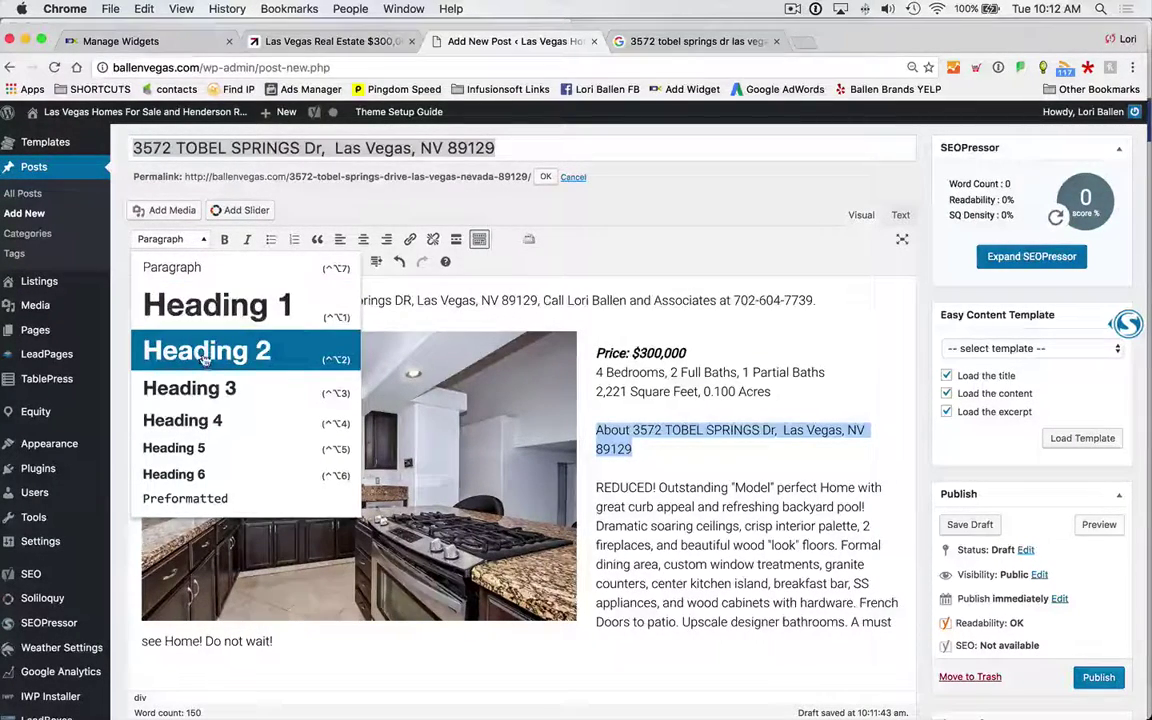
left_click(170, 239)
left_click(170, 239)
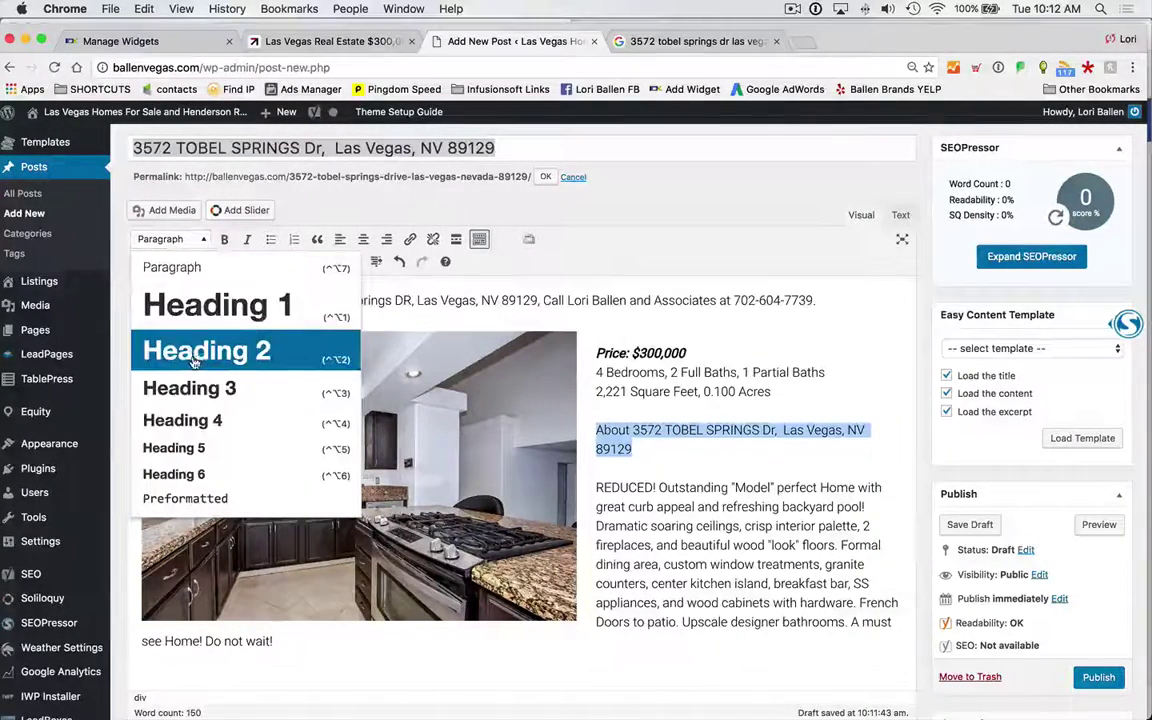
left_click(194, 360)
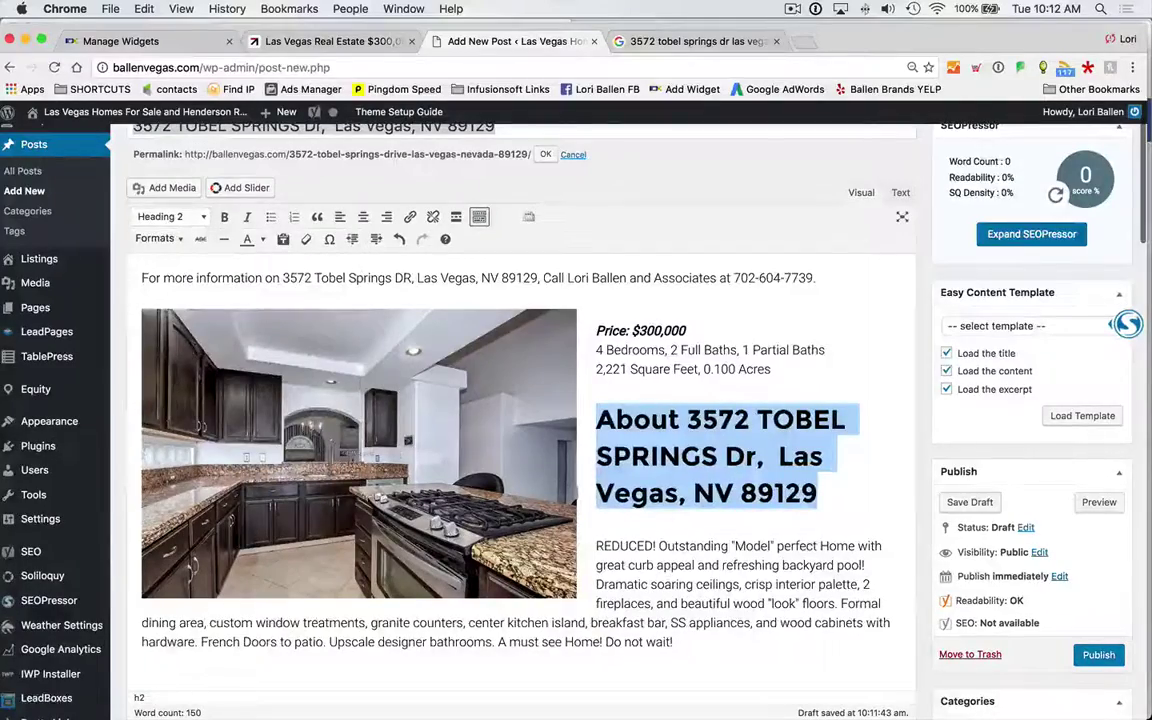
left_click(827, 490)
scroll(849, 486, "down", 3)
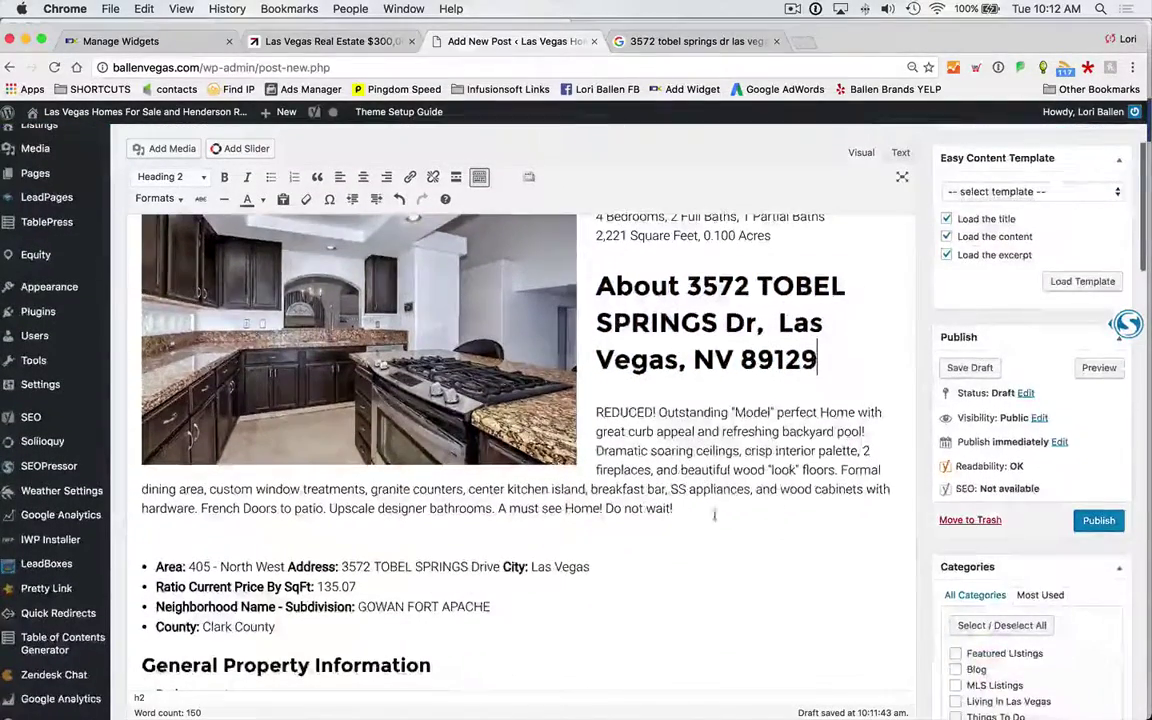
left_click(242, 542)
type("F")
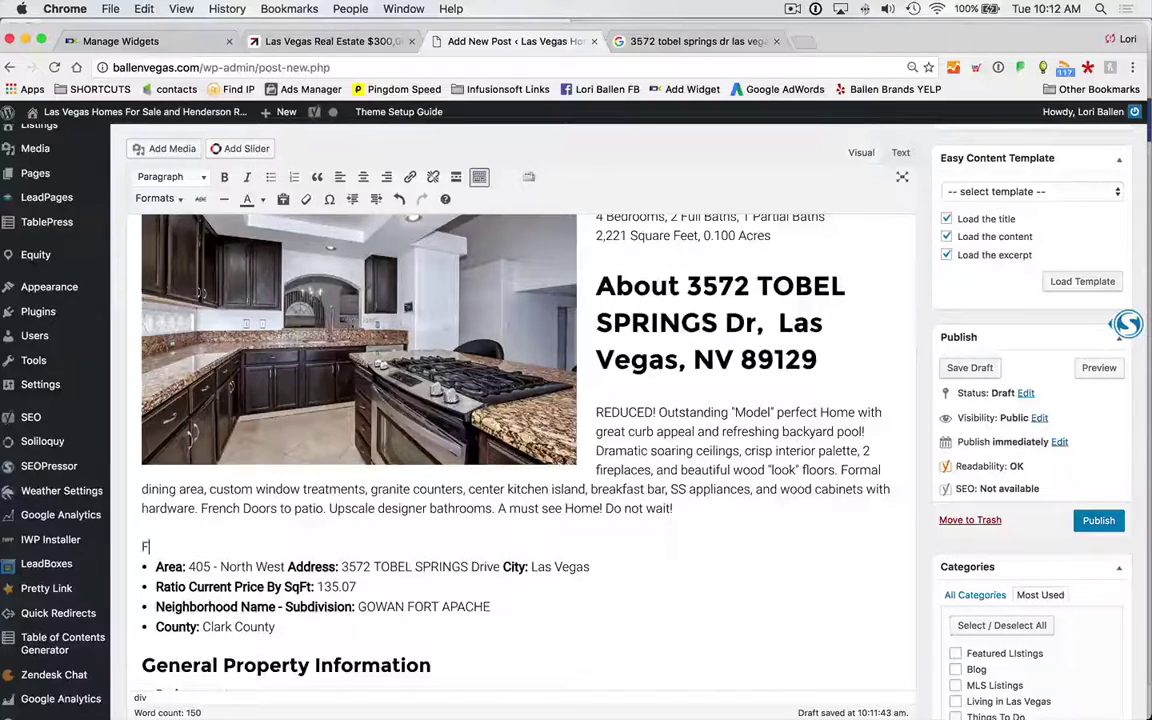
type("eatures:")
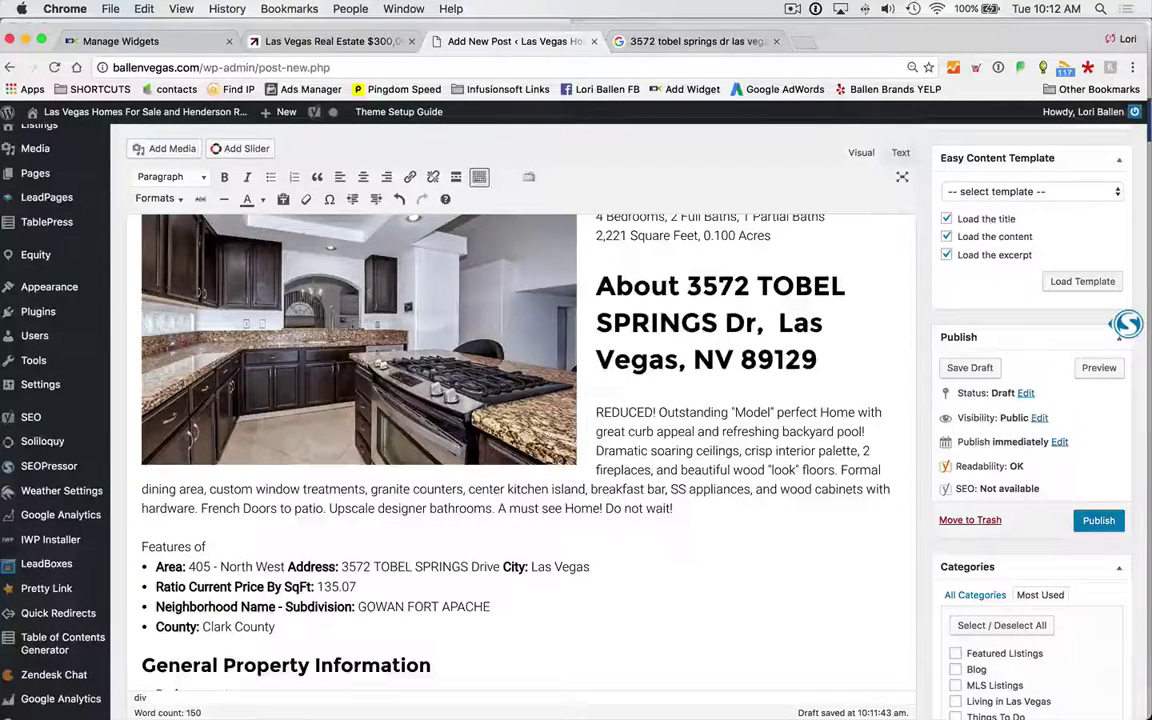
key("super+v")
key("Return")
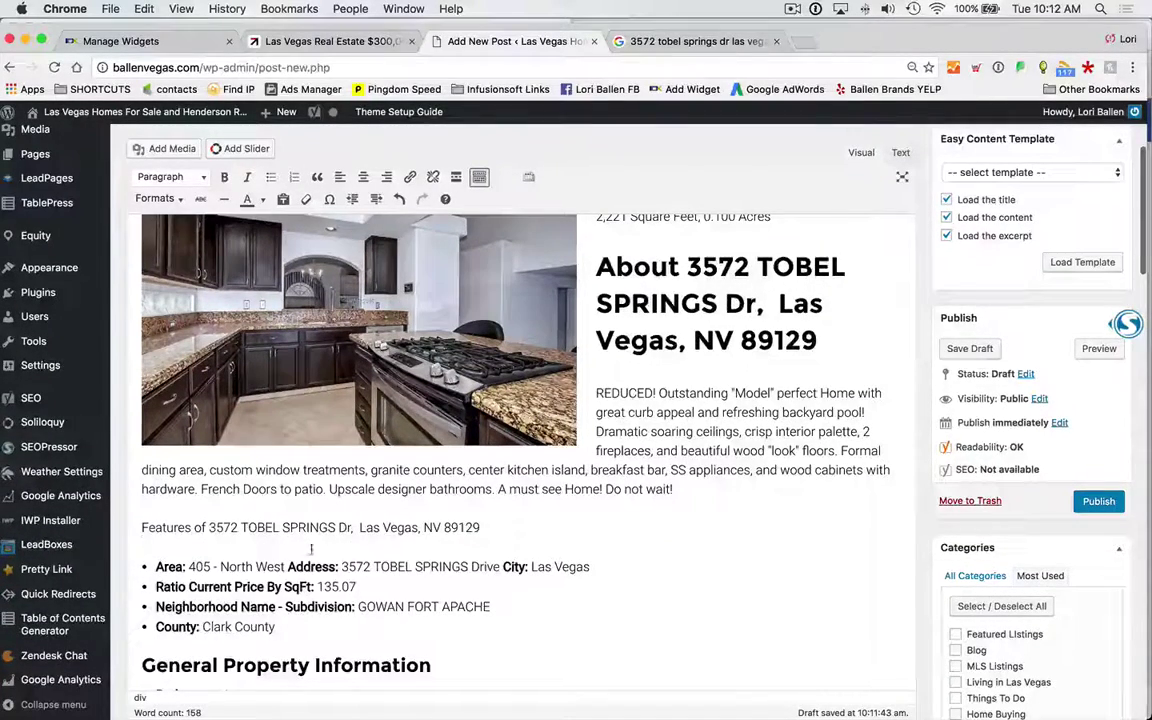
left_click(352, 527)
key("BackSpace")
key("BackSpace")
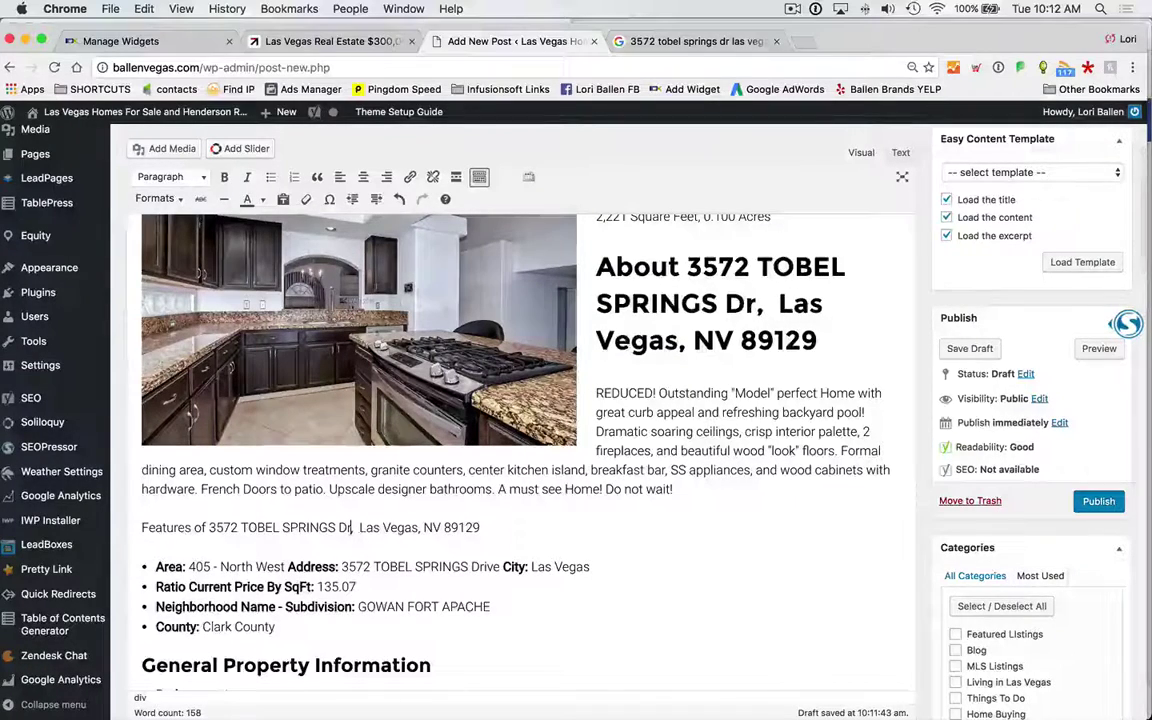
type("rive,")
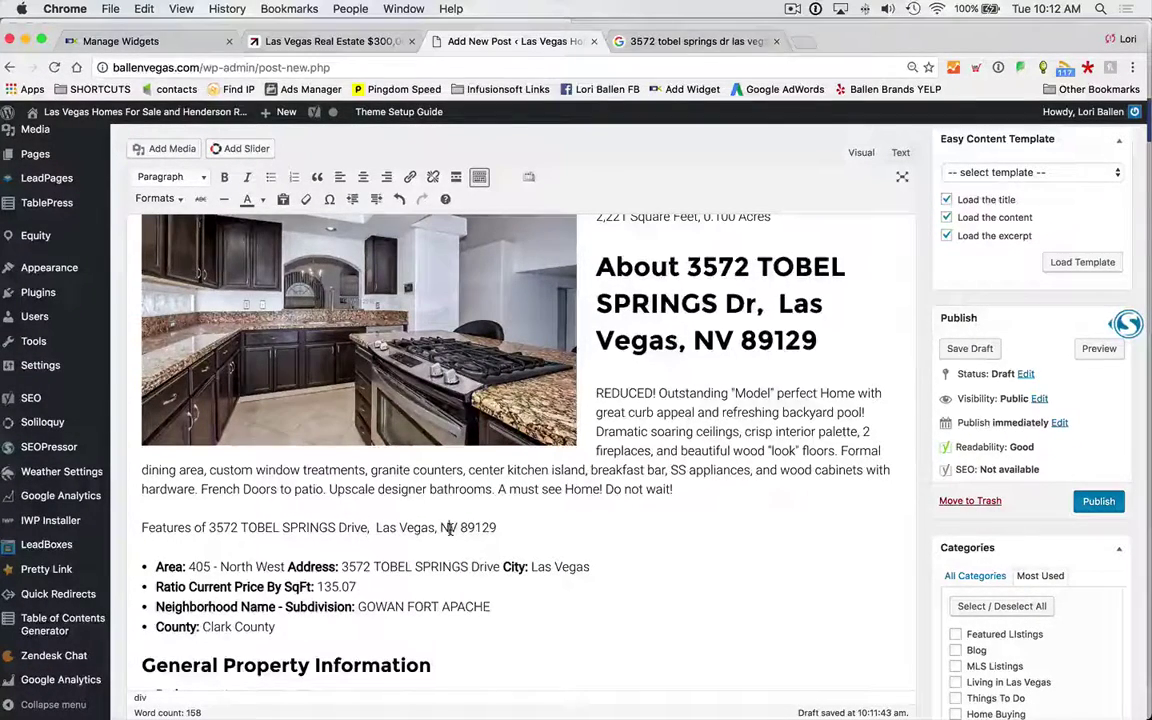
key("BackSpace")
key("BackSpace")
type("Nevada")
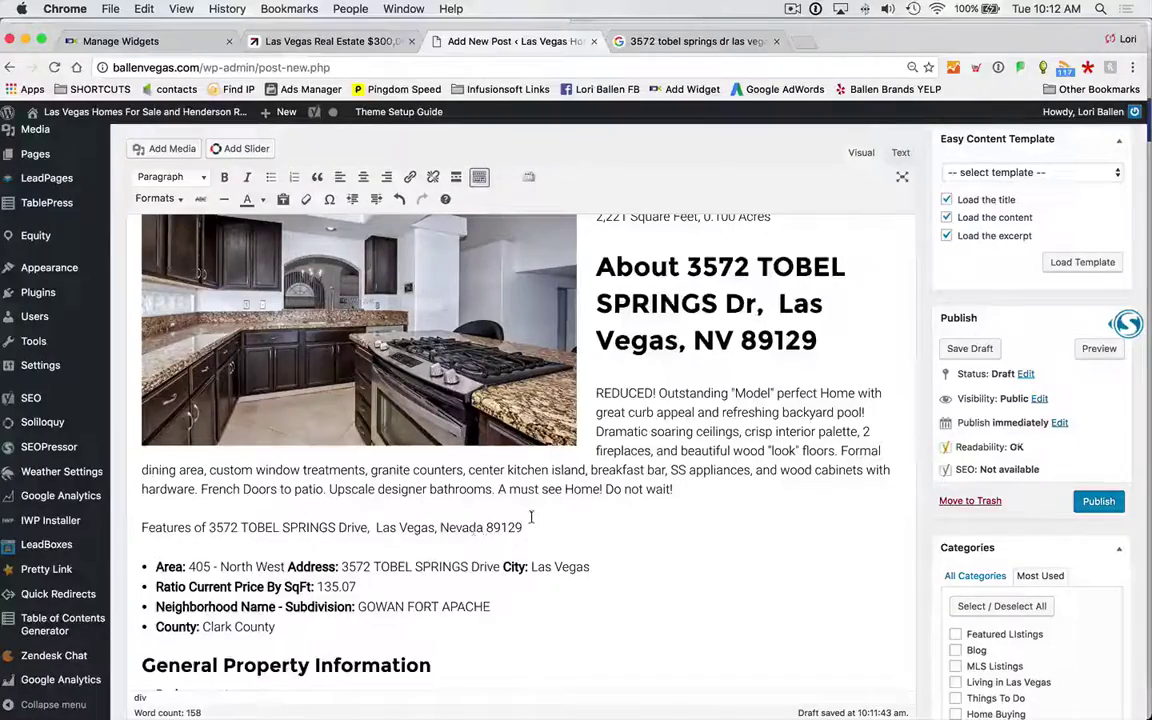
Format the Features line as Heading 2
triple_click(478, 527)
left_click(170, 176)
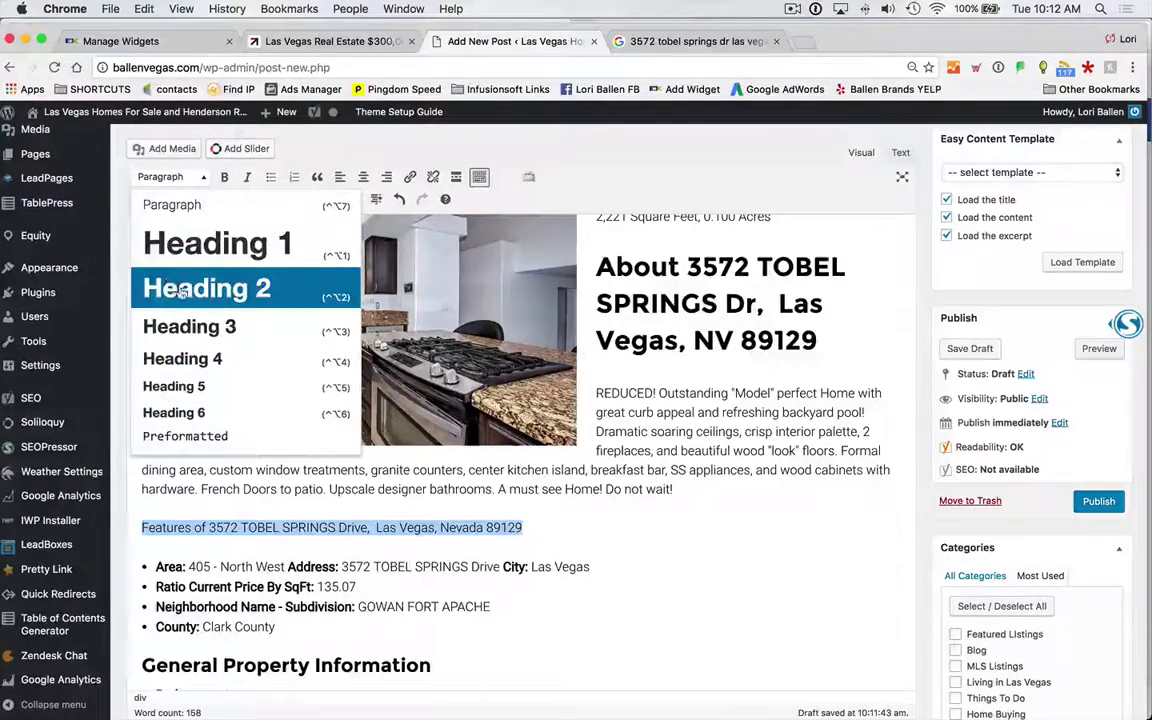
left_click(200, 288)
scroll(760, 558, "down", 5)
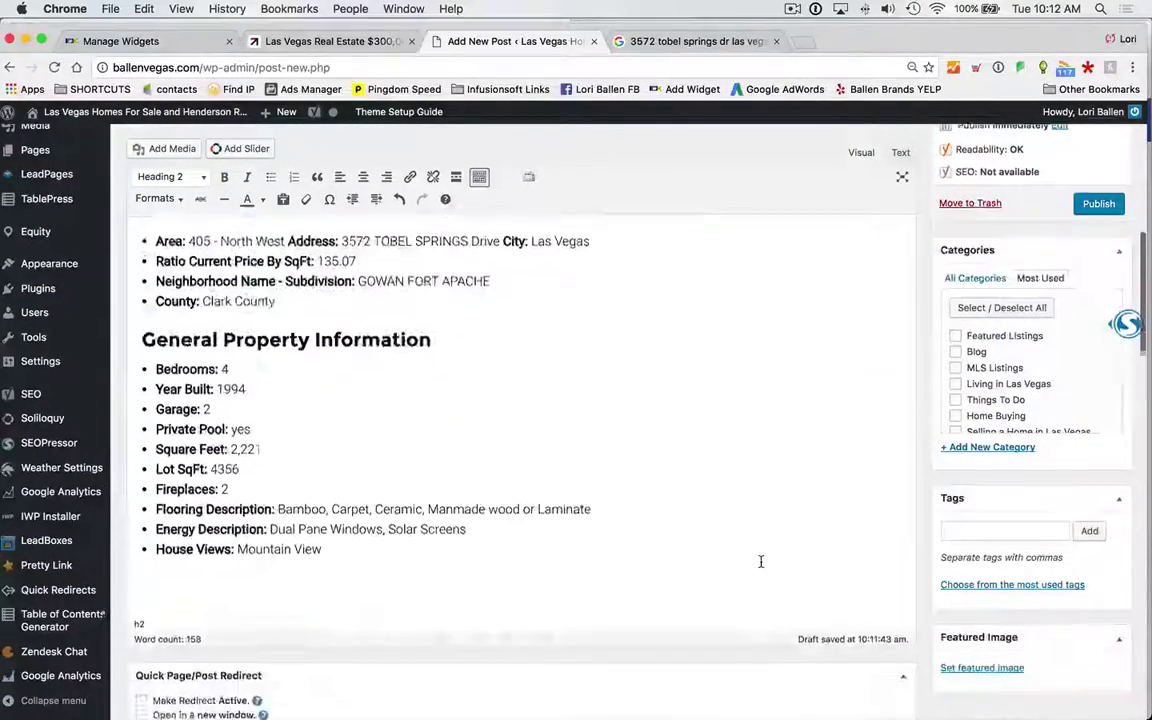
left_click(596, 501)
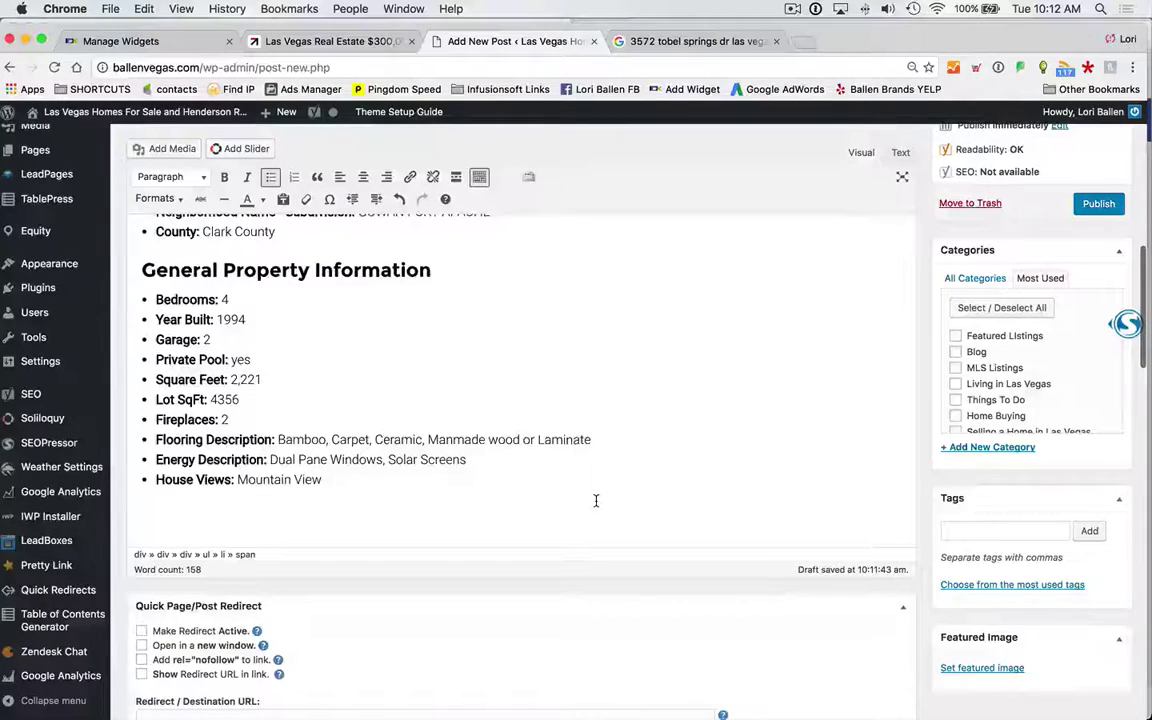
Add a Heading 2 'Homes for sale similar to' plus the pasted address, with a new paragraph below
key("Return")
key("Return")
type("Home")
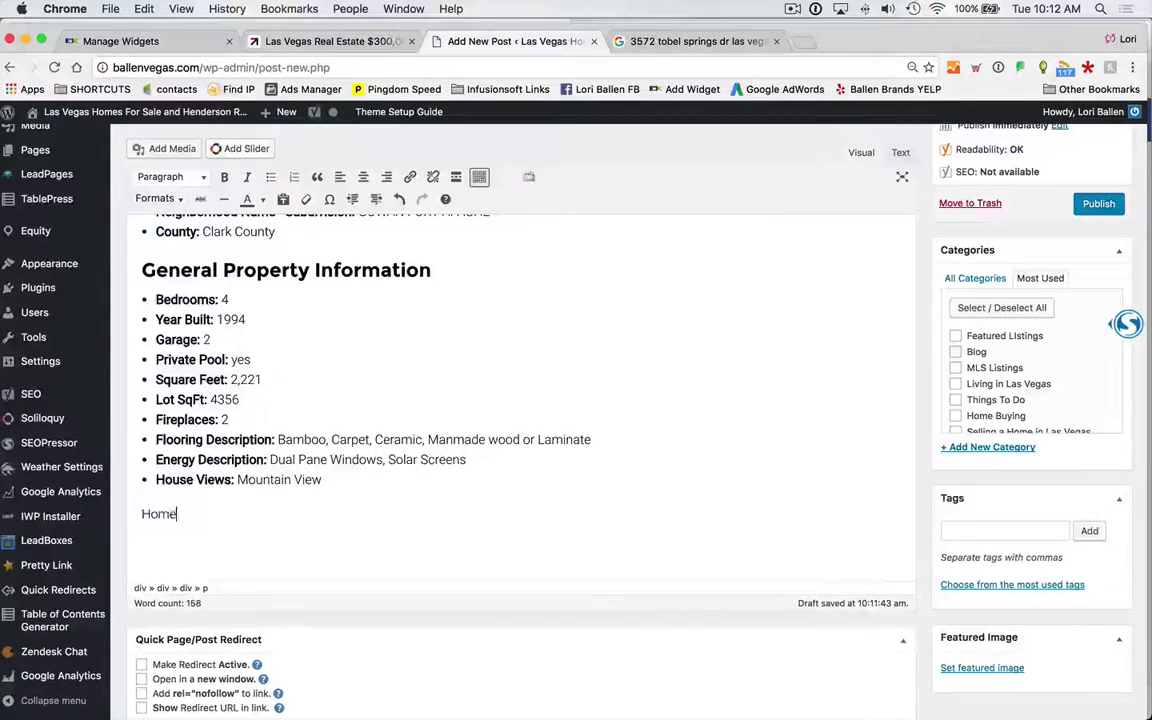
type("s for sale sim")
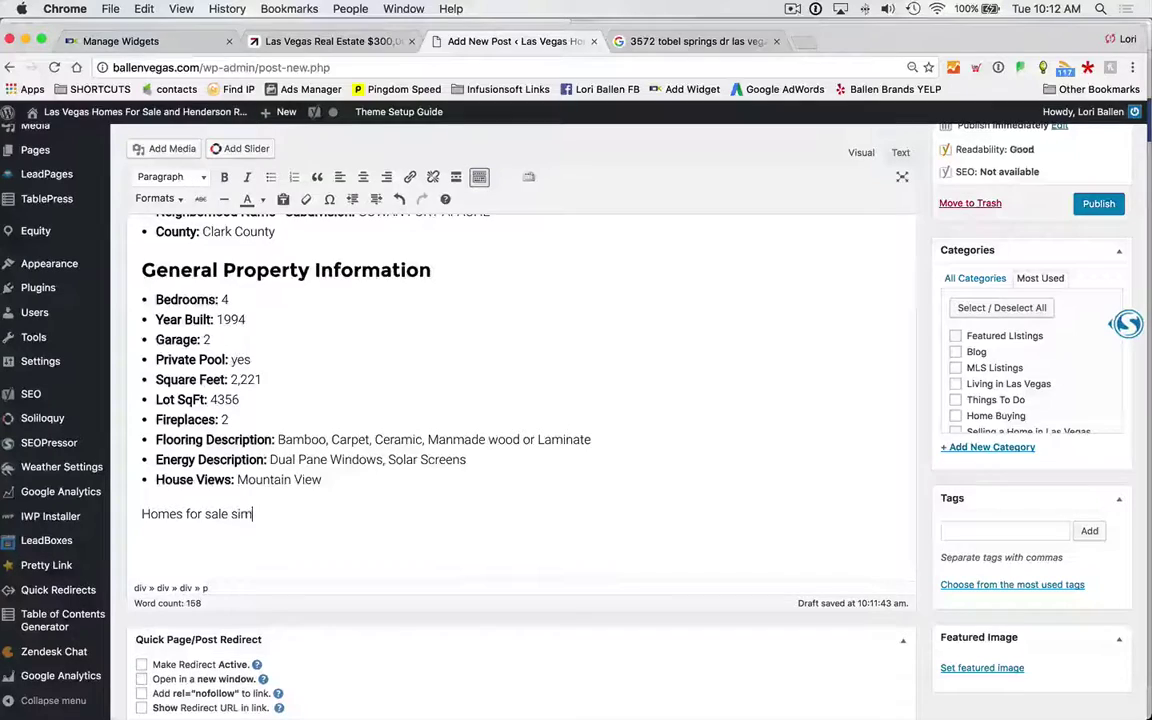
type("ilar to")
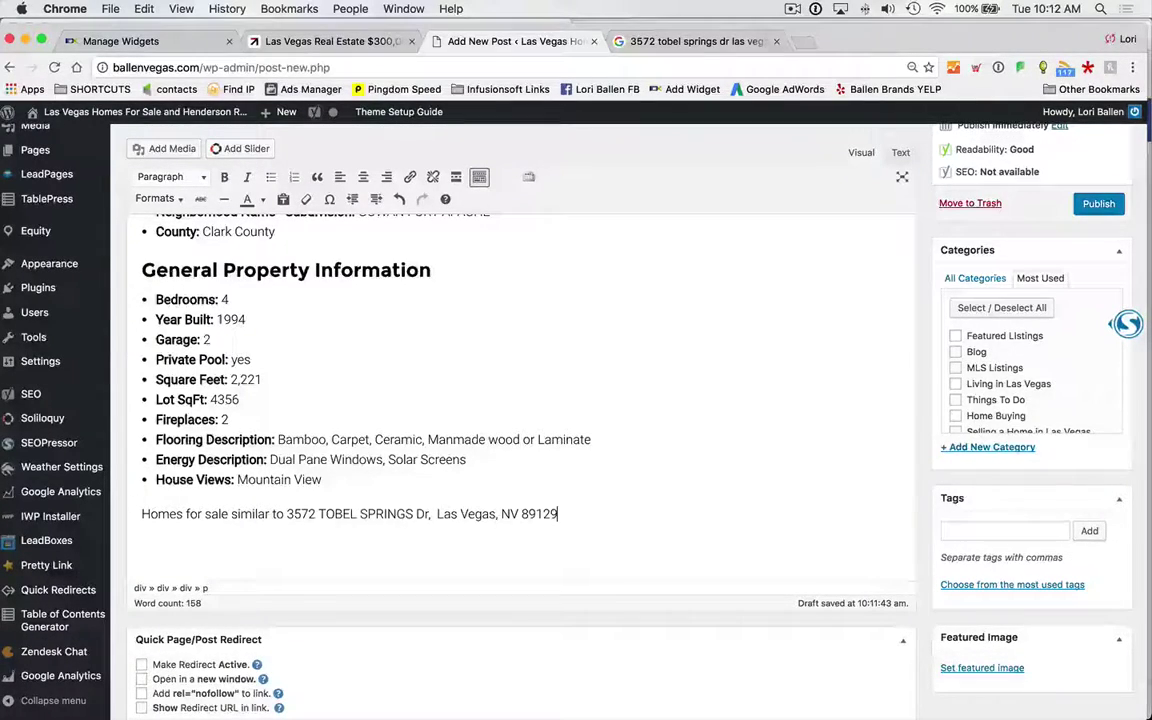
key("super+shift+Left")
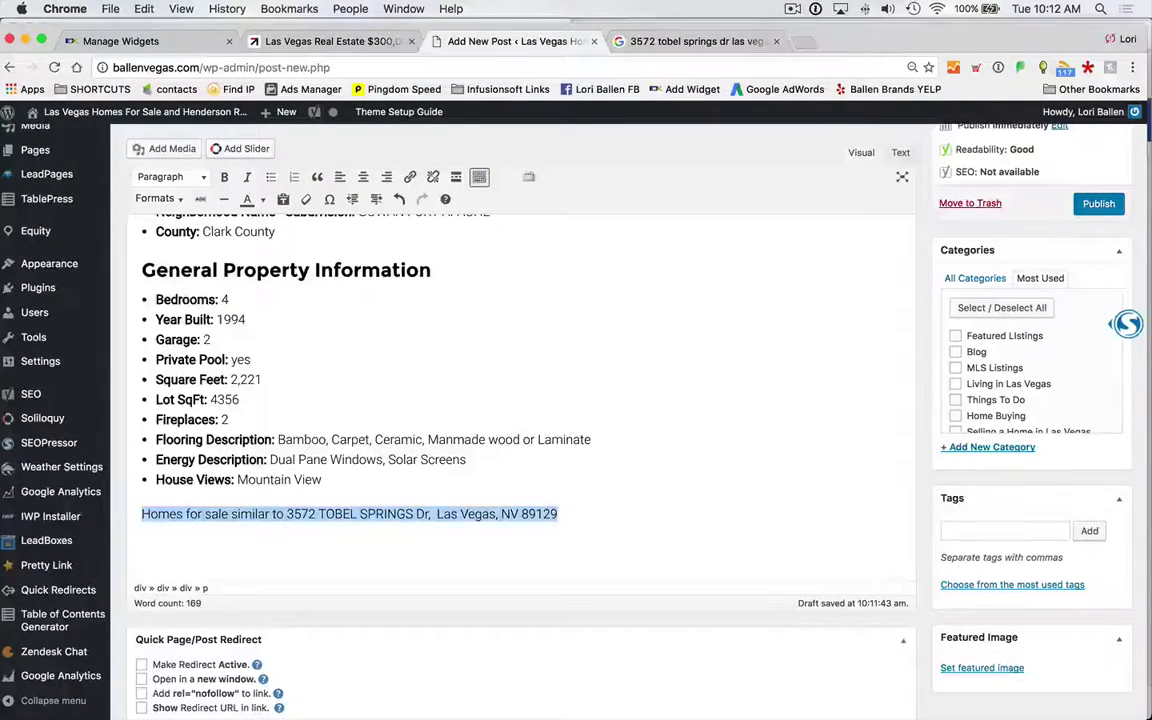
left_click(163, 176)
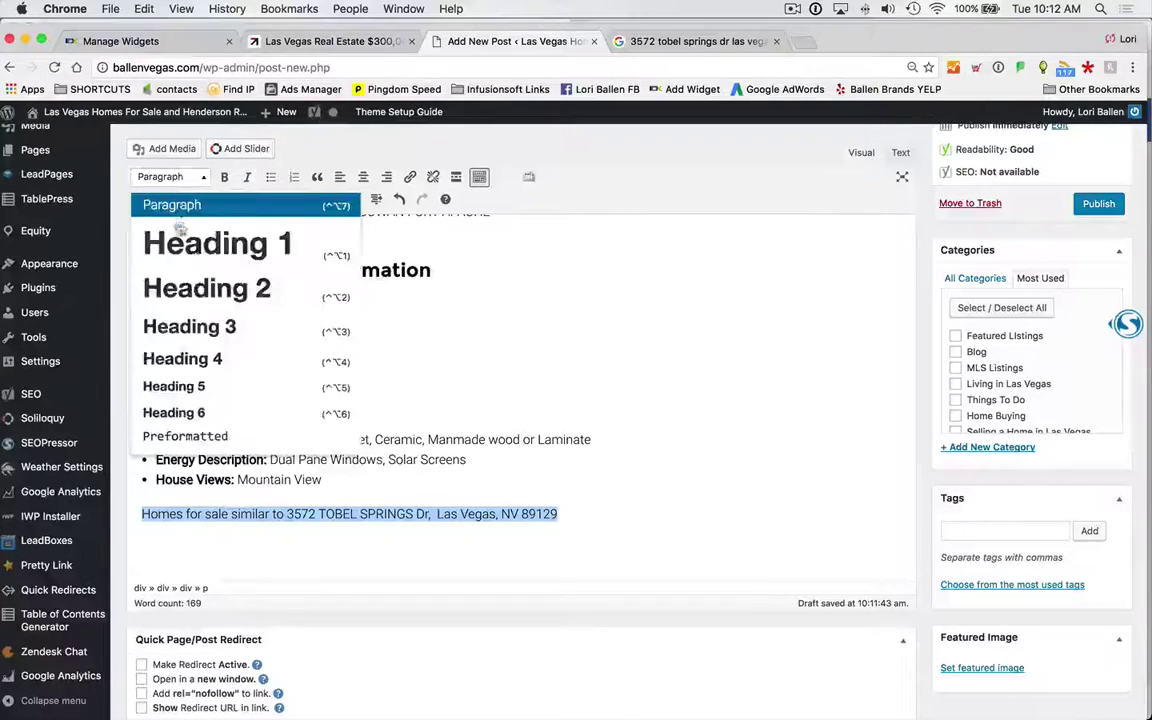
left_click(213, 291)
left_click(420, 553)
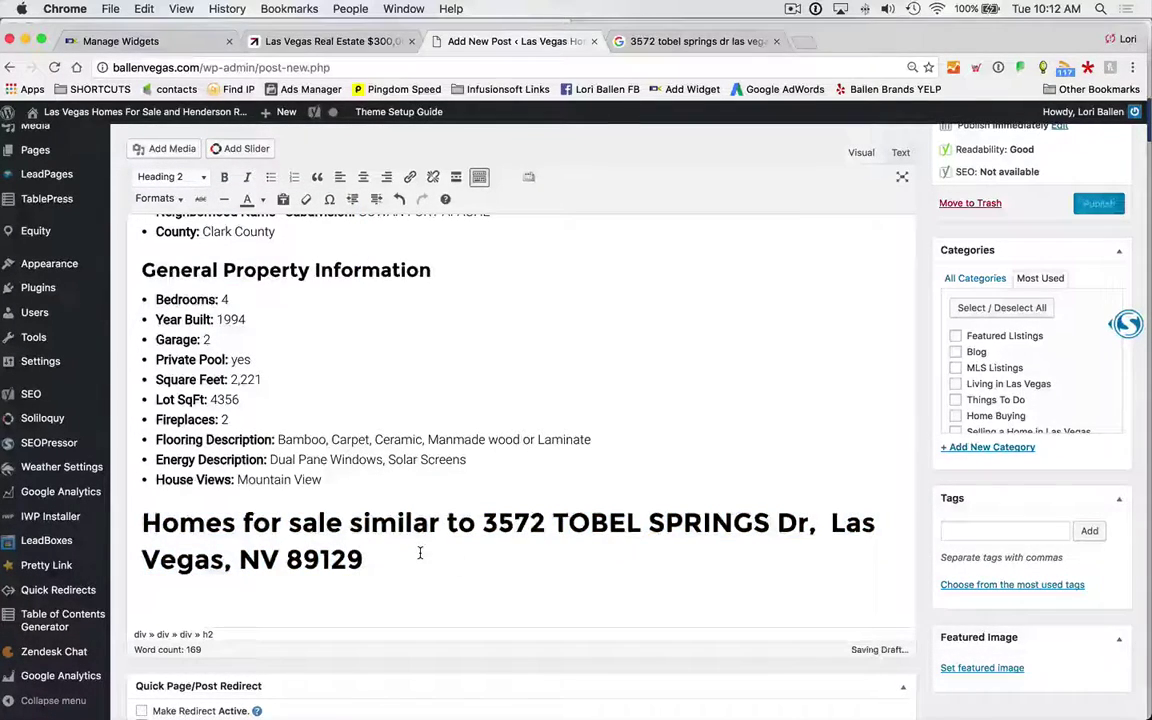
key("Return")
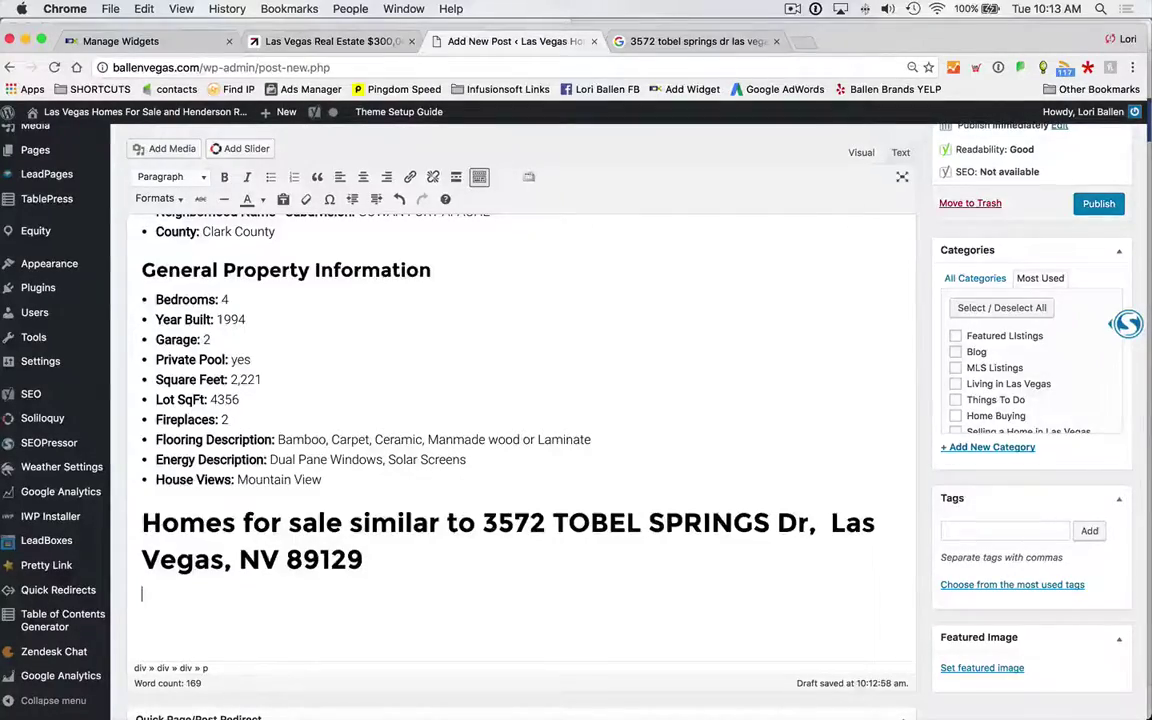
scroll(448, 582, "up", 15)
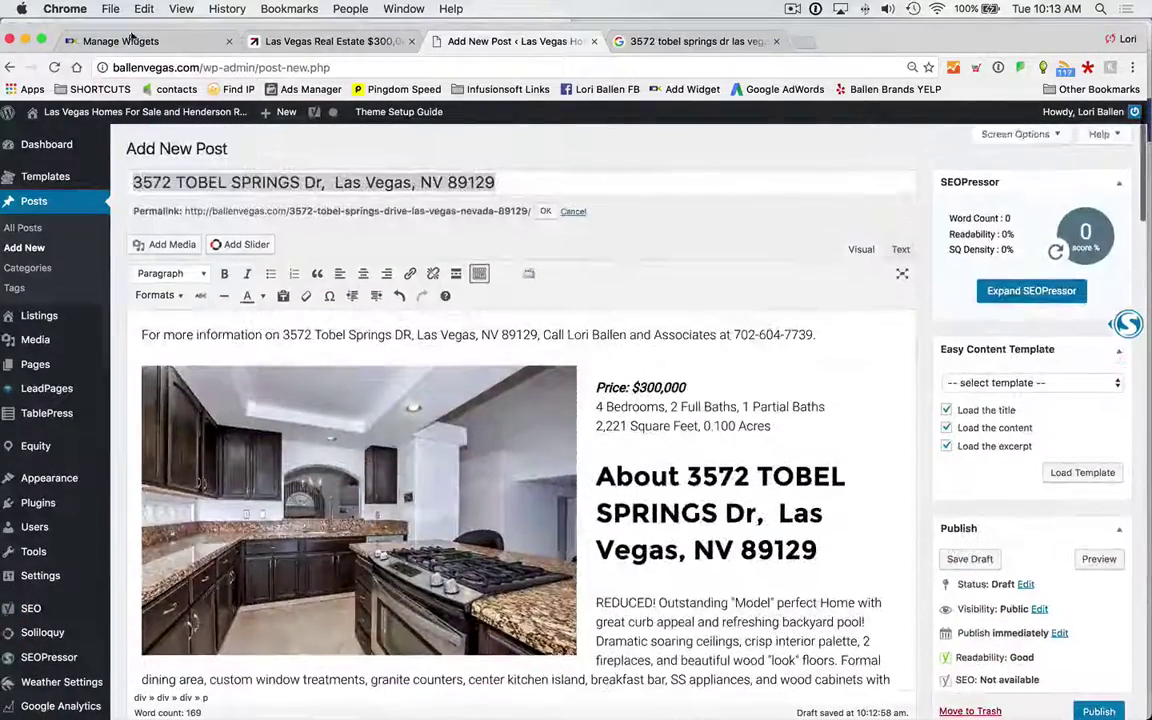
In Manage Widgets, choose Designs > Widgets > Create to start a new IDX widget
left_click(131, 40)
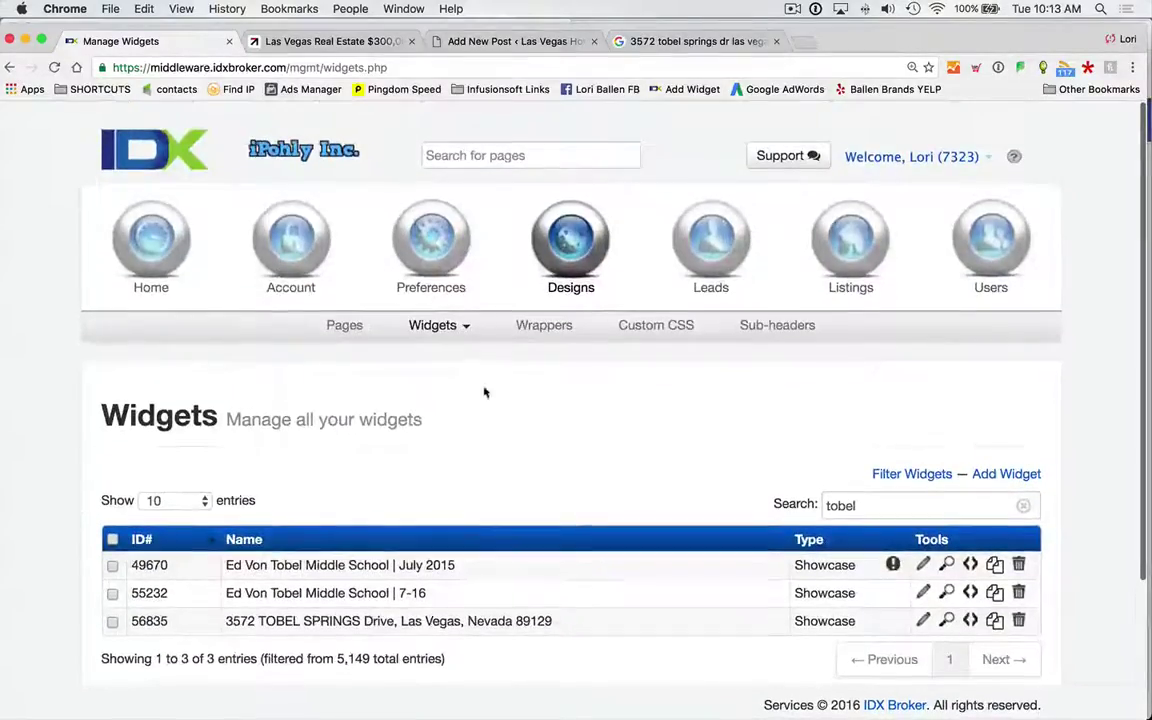
left_click(437, 330)
left_click(432, 381)
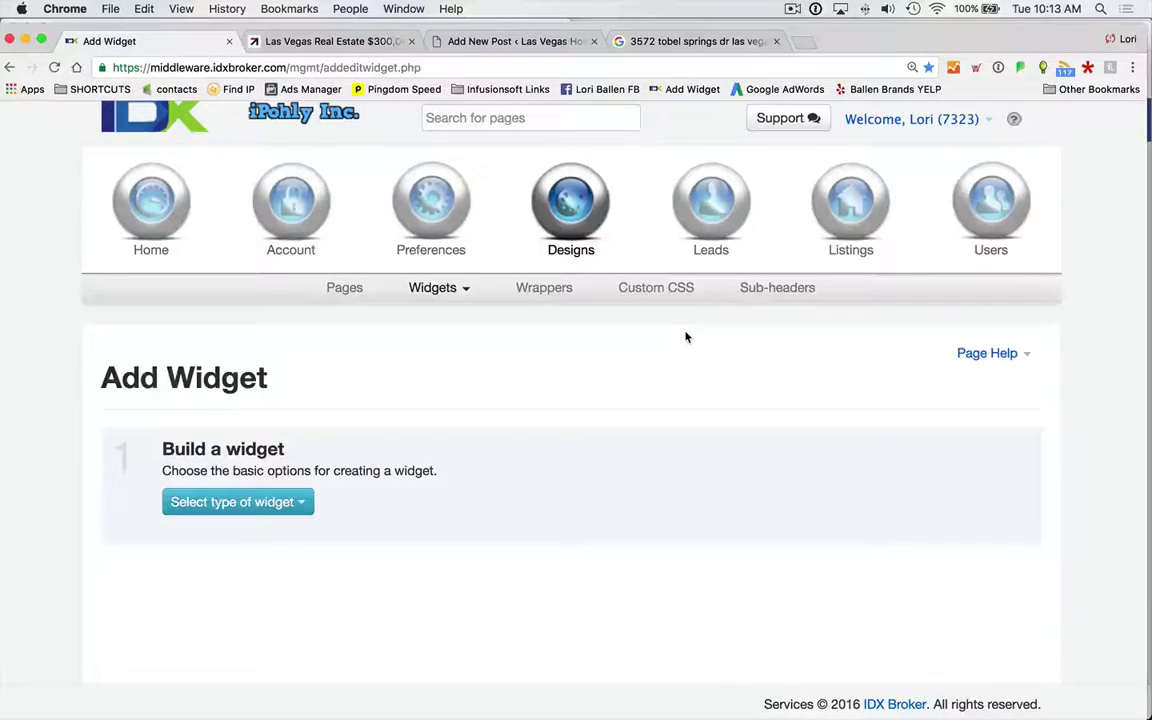
Make it a Showcase widget featuring a Custom Search based on Advanced Search
scroll(686, 337, "down", 2)
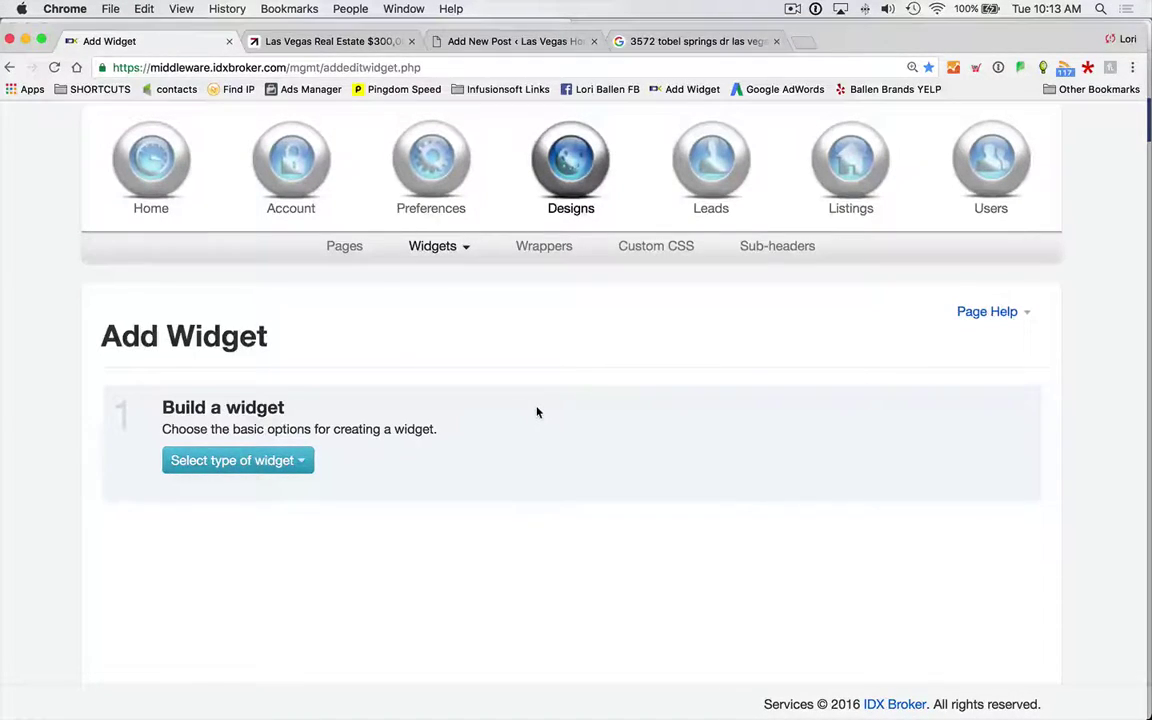
scroll(526, 410, "down", 3)
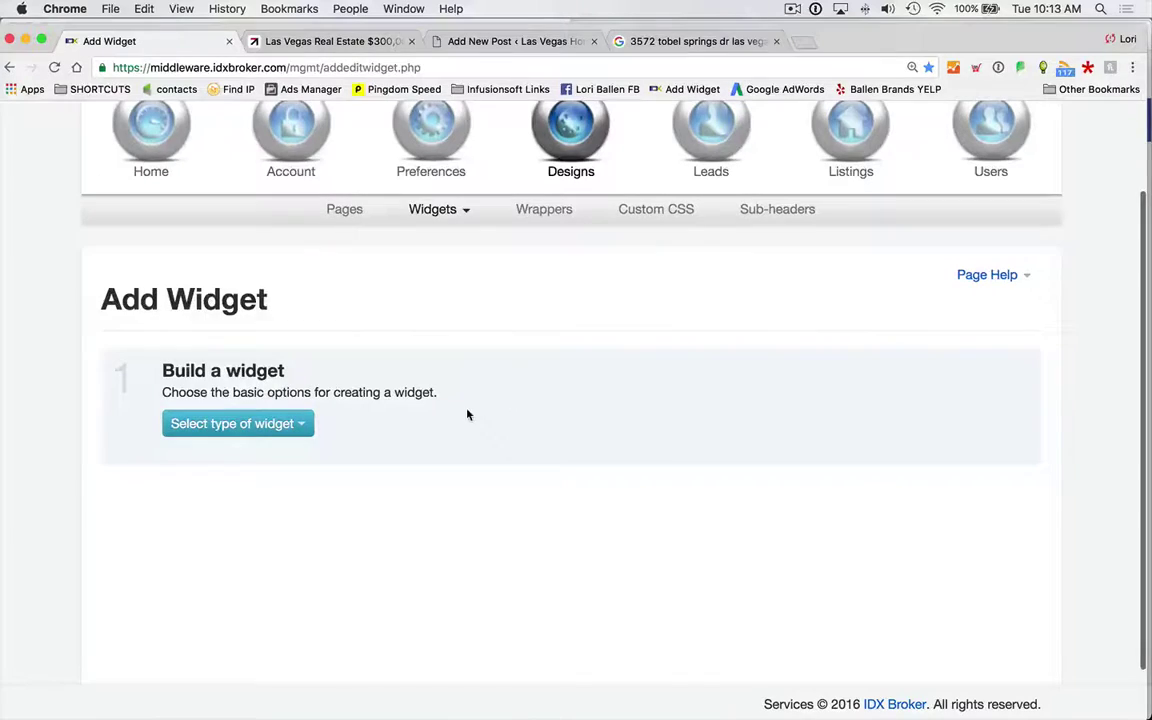
left_click(250, 365)
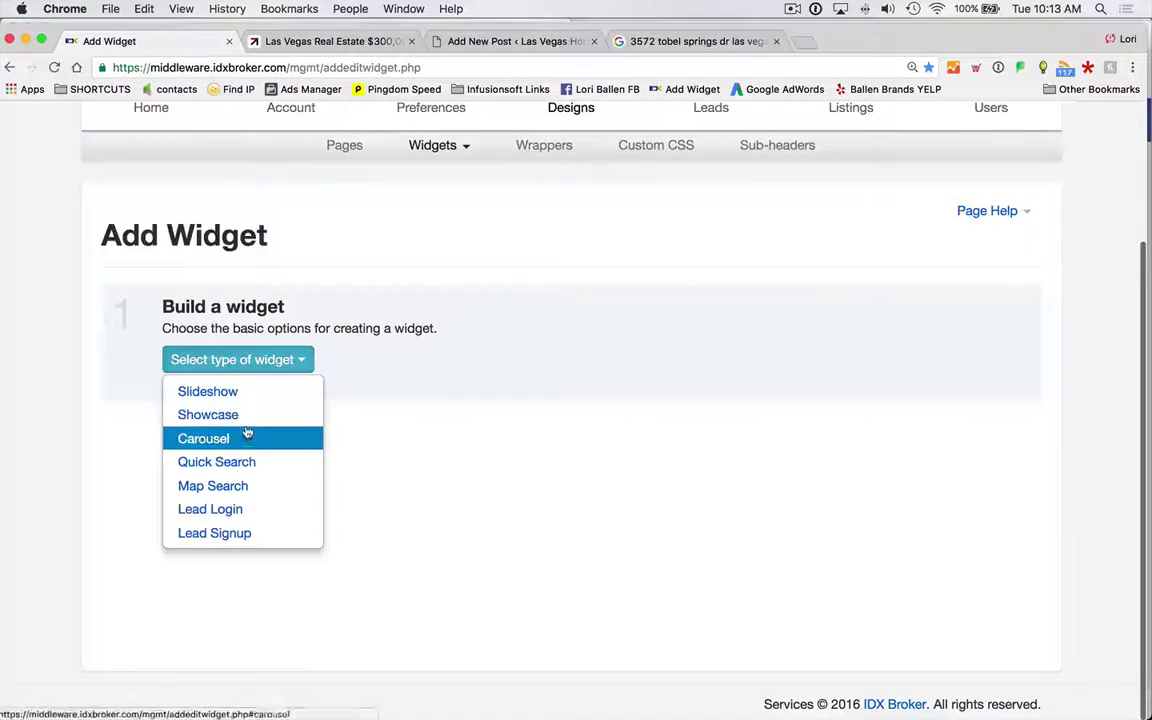
left_click(247, 416)
left_click(435, 365)
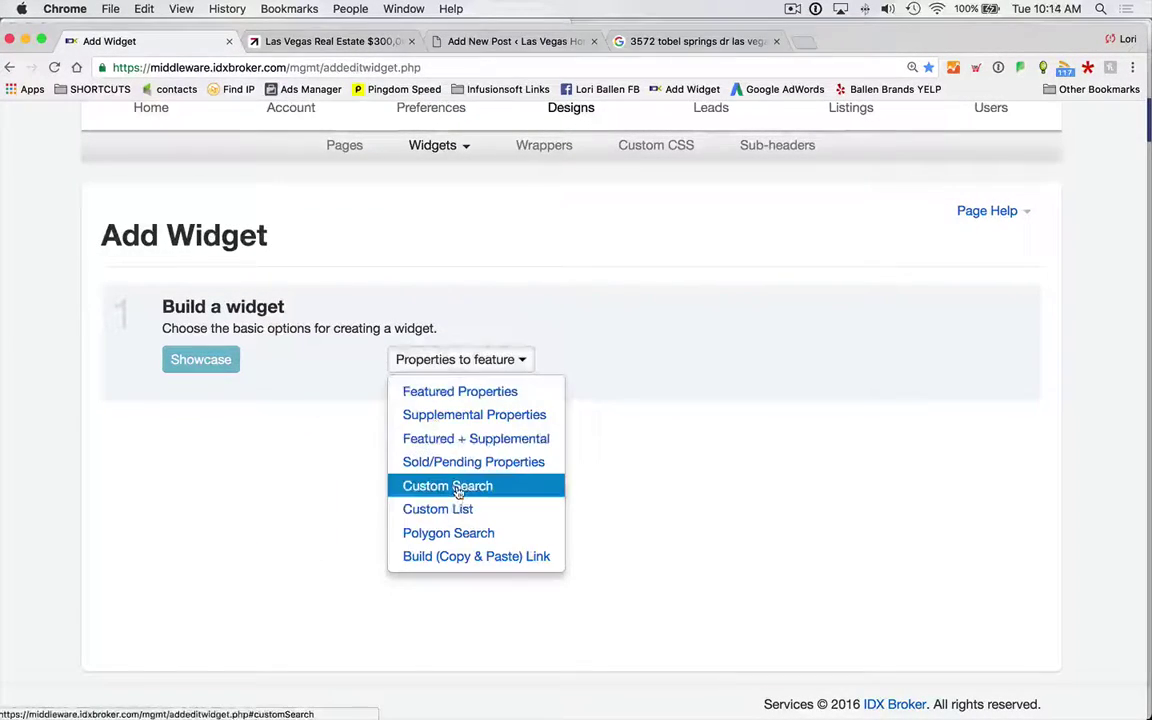
left_click(450, 484)
left_click(810, 362)
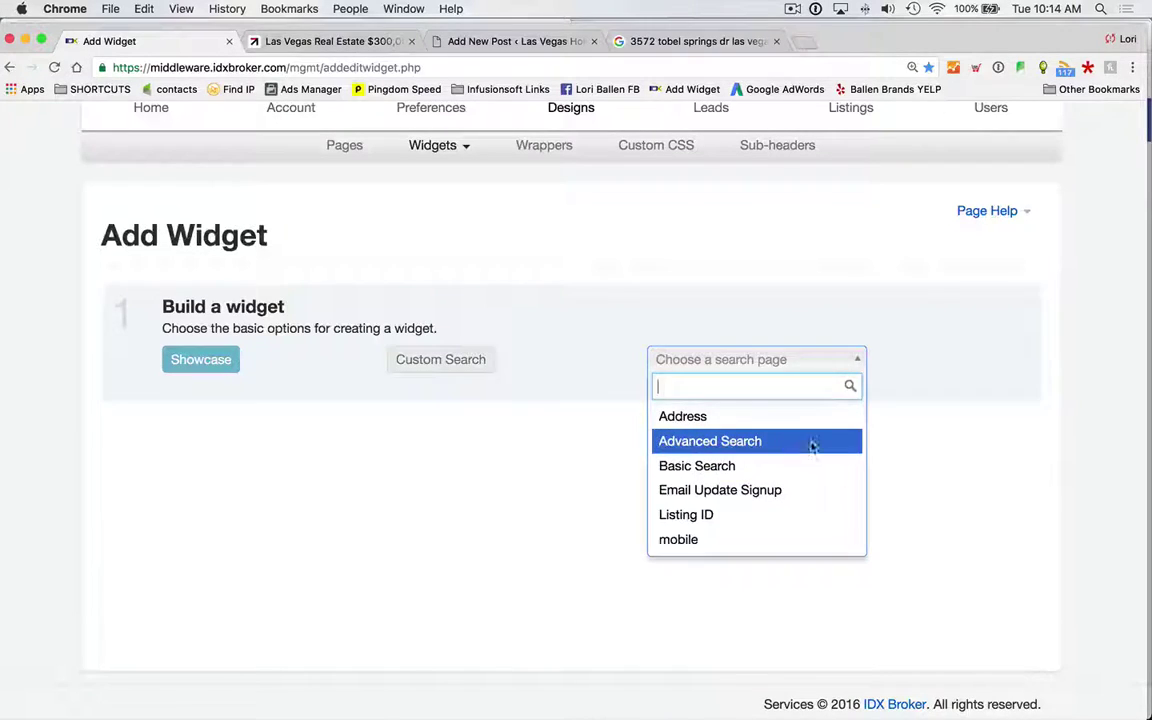
left_click(812, 443)
Limit the search to Single Family Residential properties with Active listing status
scroll(760, 445, "down", 5)
scroll(704, 446, "down", 3)
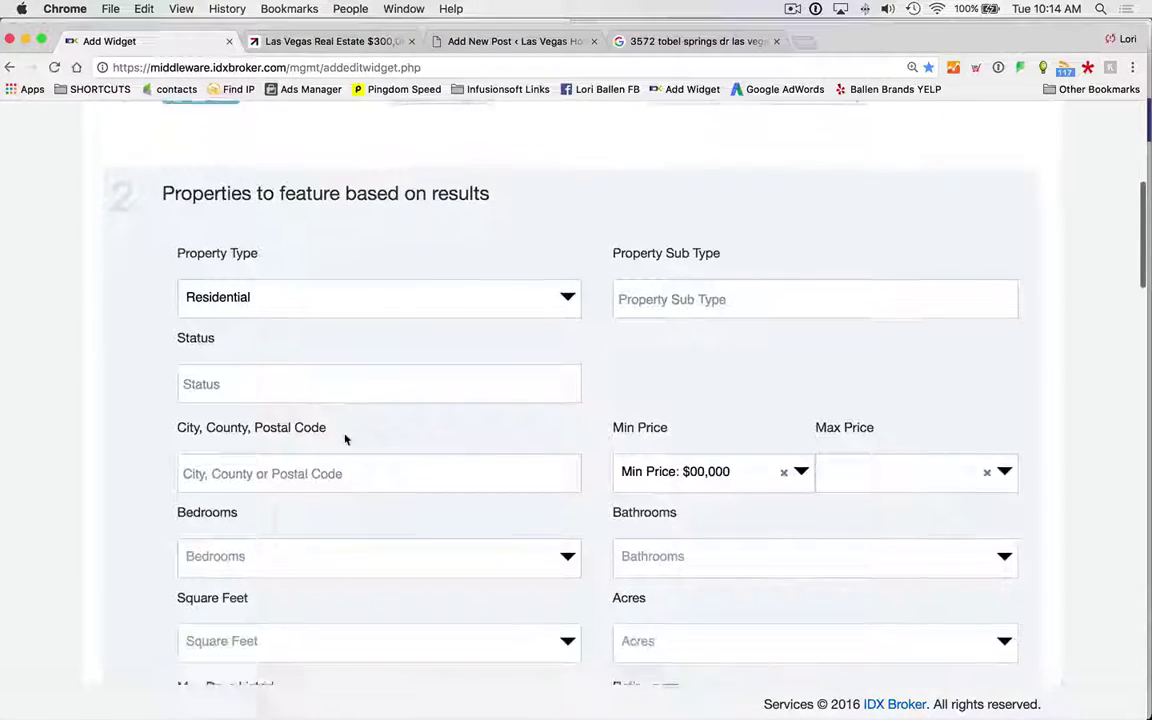
left_click(675, 262)
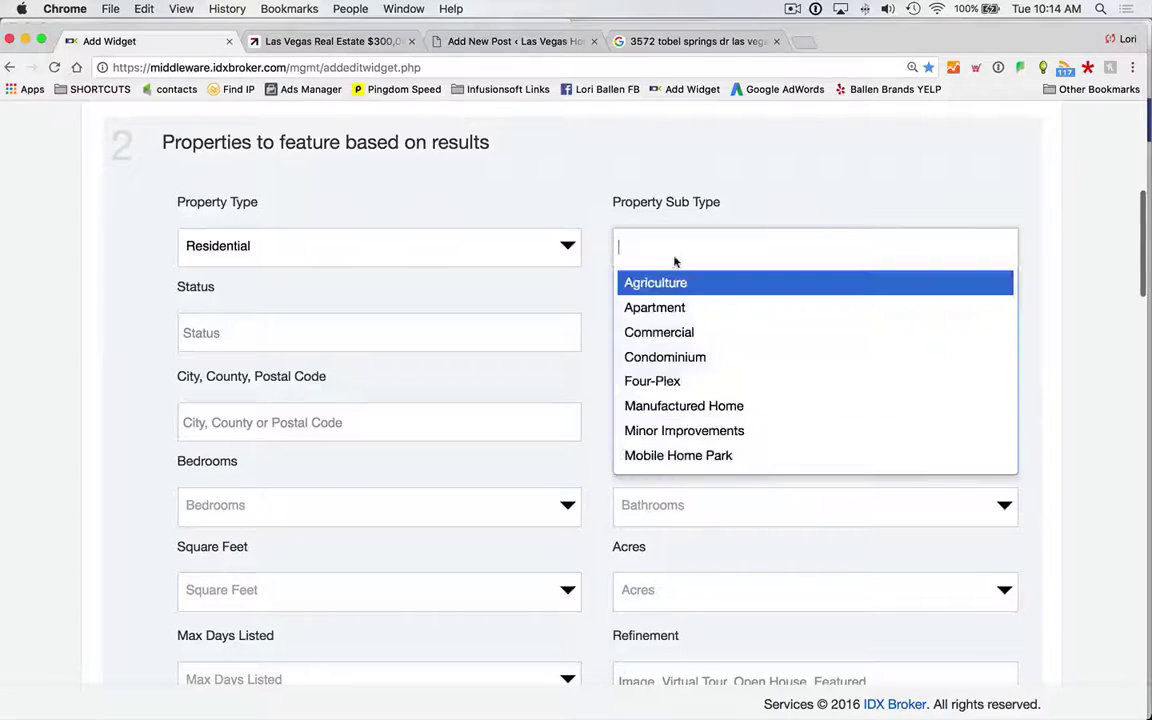
scroll(677, 355, "down", 5)
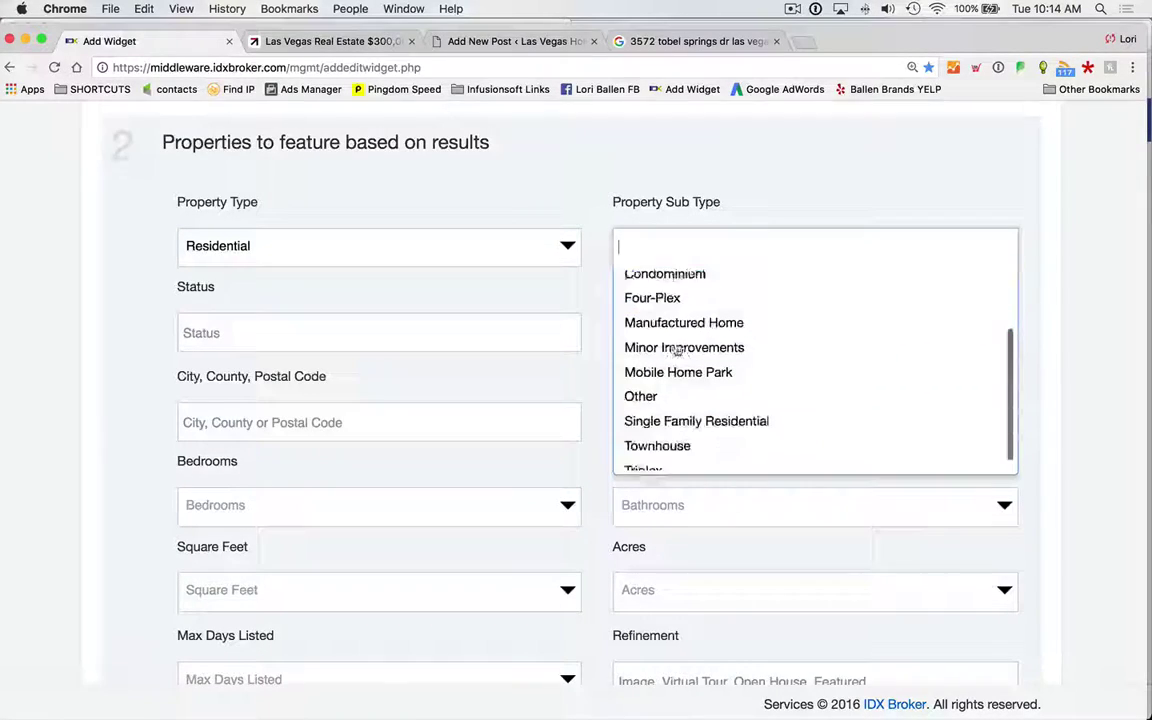
left_click(663, 380)
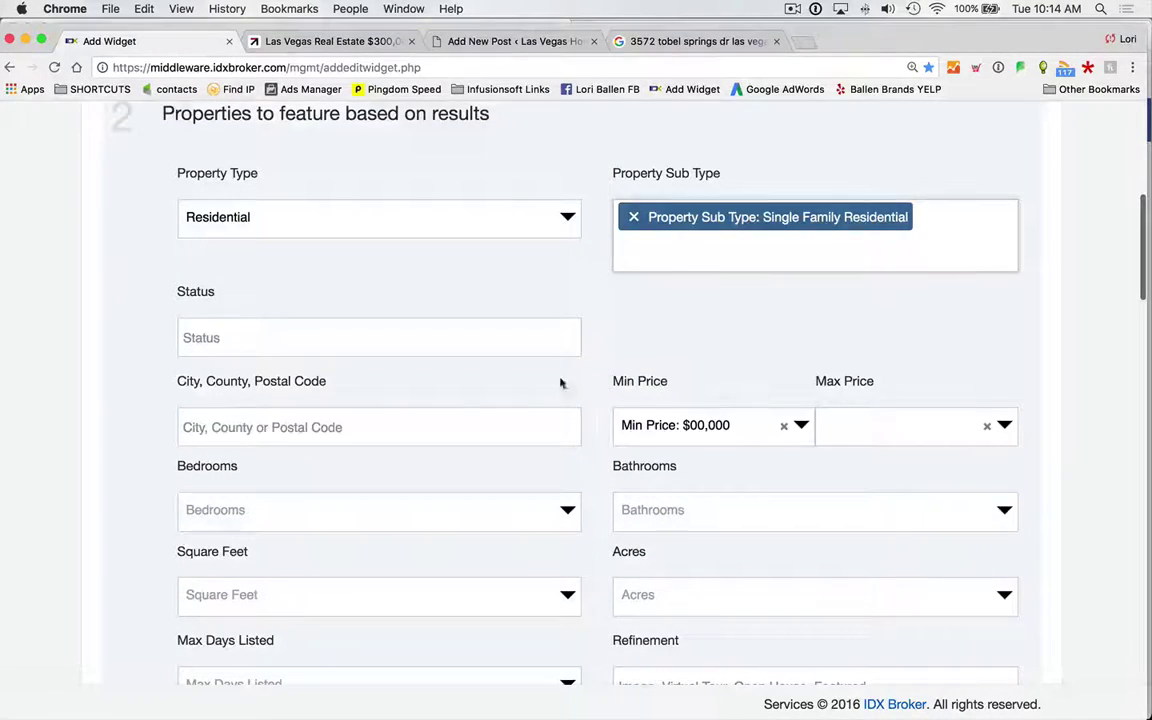
scroll(530, 381, "down", 1)
left_click(235, 303)
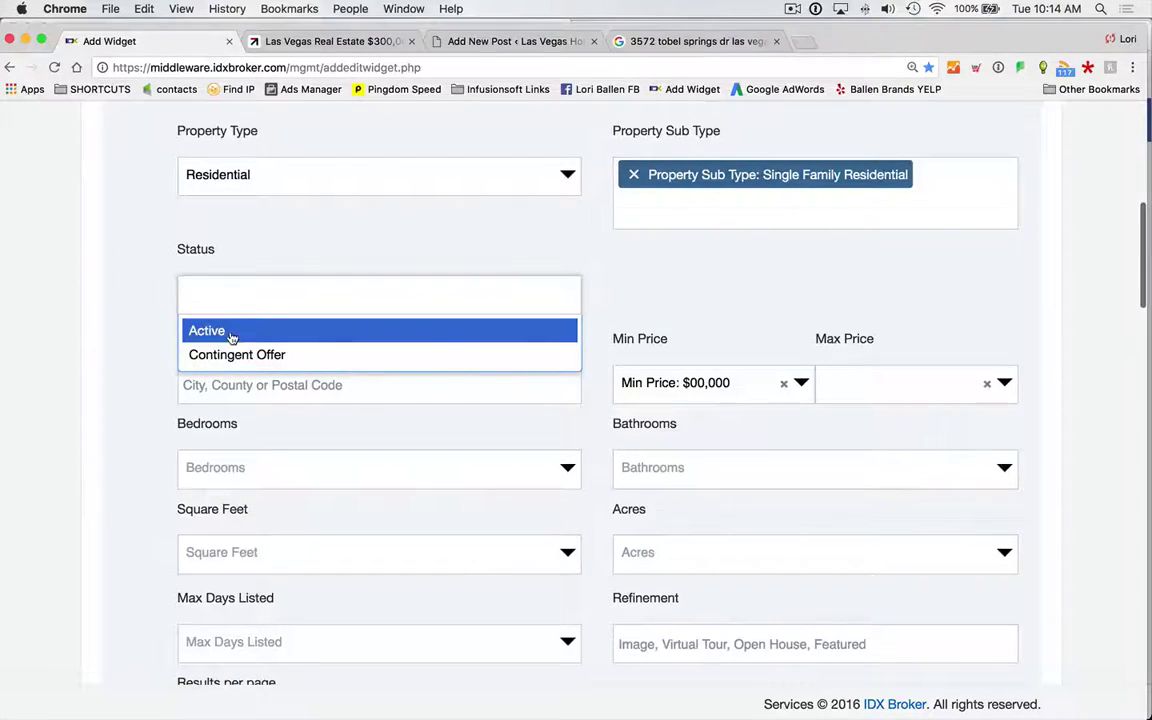
left_click(230, 332)
Set the search city to Las Vegas, Nevada
scroll(180, 335, "down", 3)
left_click(219, 276)
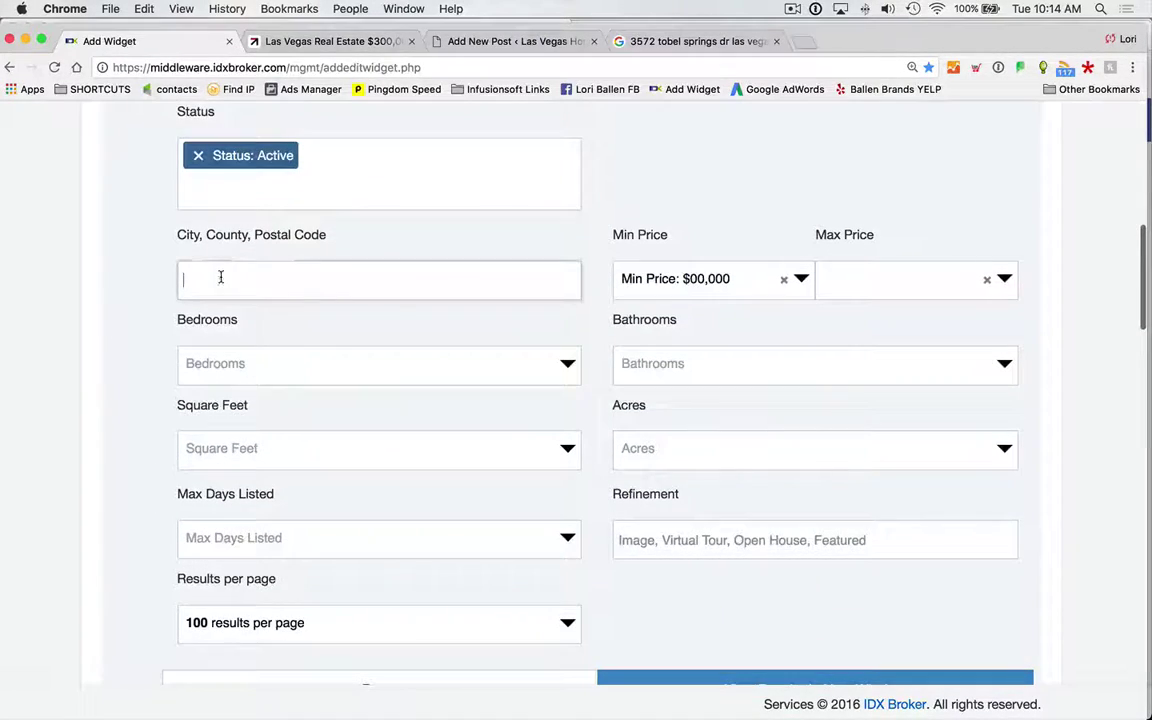
left_click(92, 288)
left_click(212, 291)
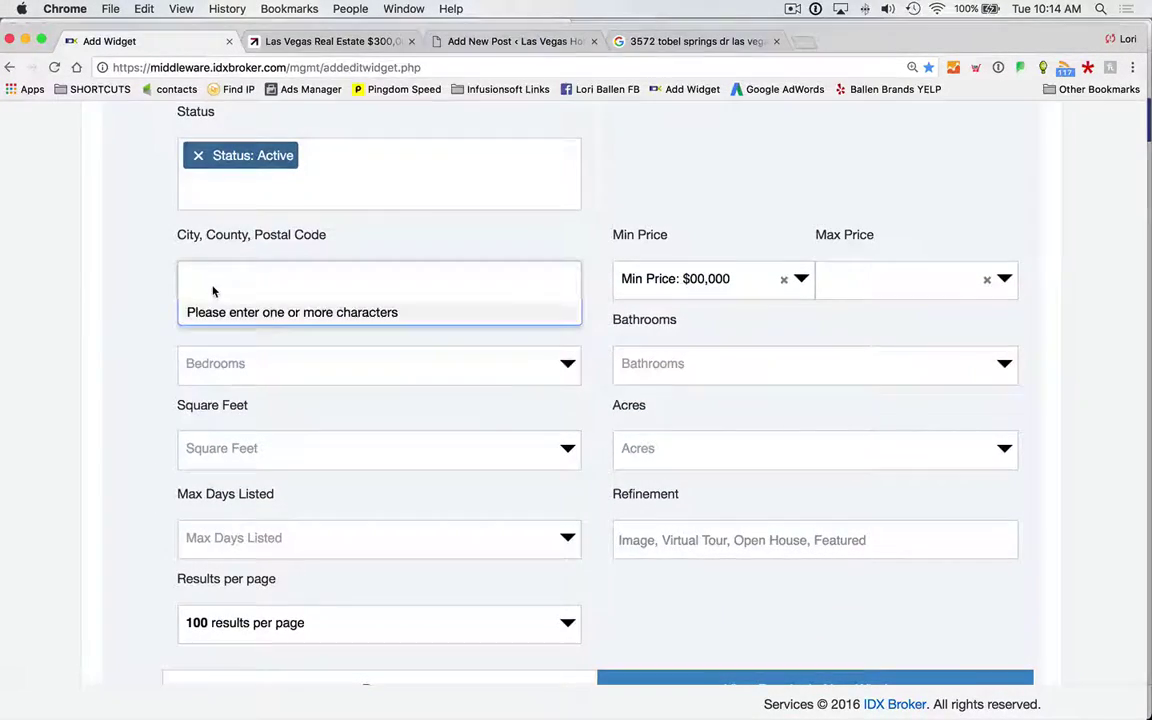
type("las ve")
key("Return")
scroll(226, 345, "down", 2)
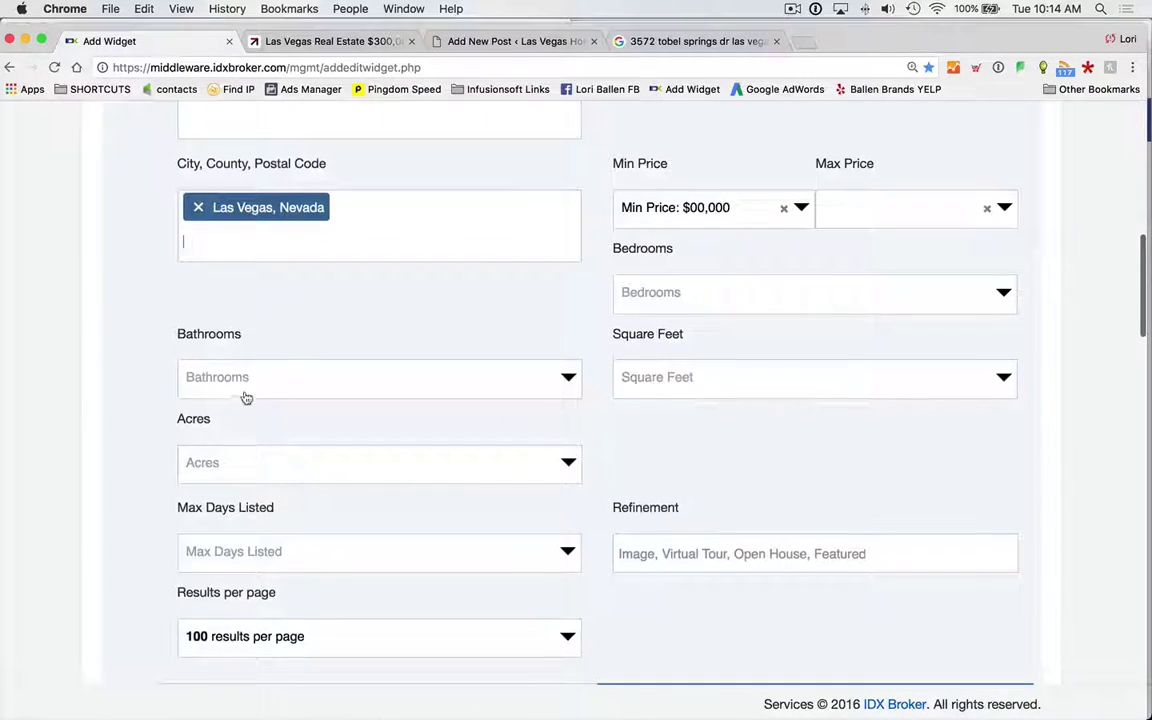
Require 4 or more bedrooms, leaving bathrooms unchanged
left_click(240, 372)
left_click(245, 365)
left_click(715, 284)
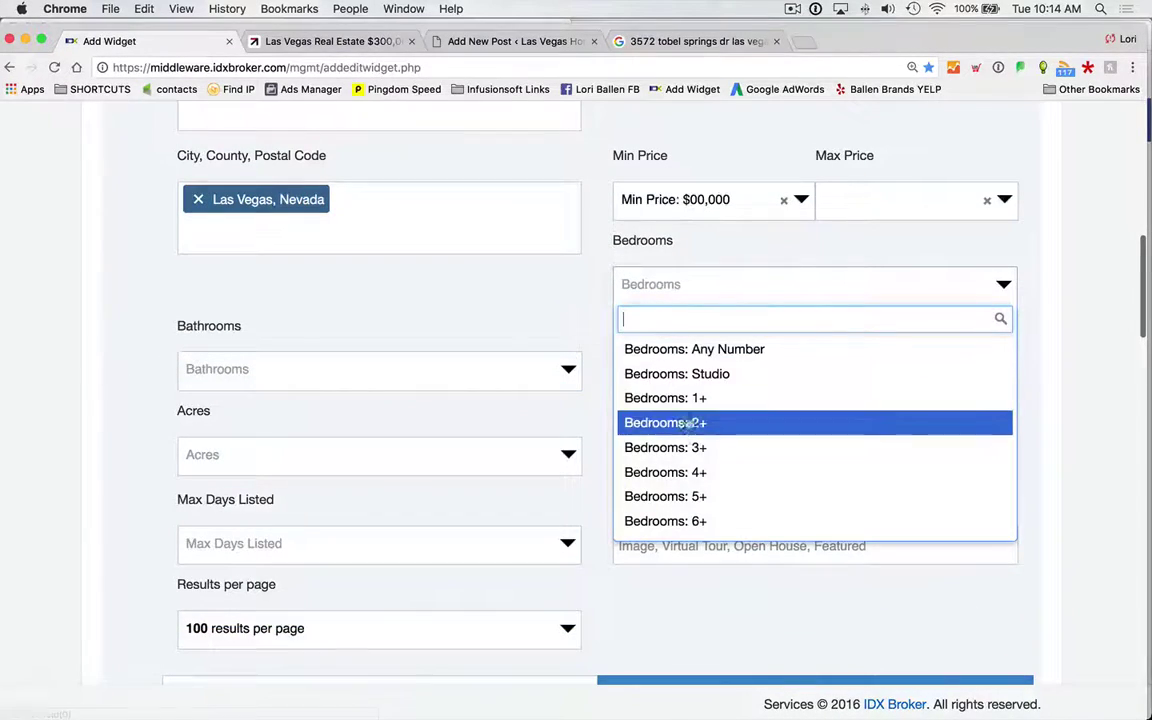
left_click(650, 471)
Set the maximum price to $300,000 and square footage to 2000
left_click(847, 203)
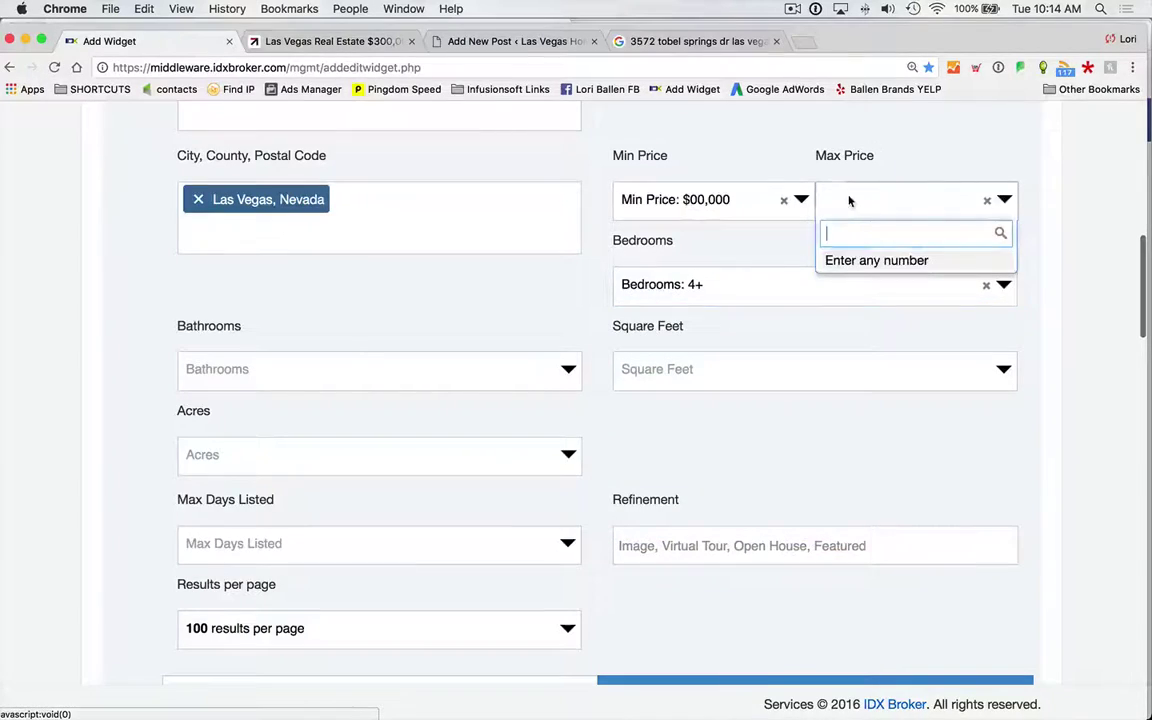
type("300000")
key("Return")
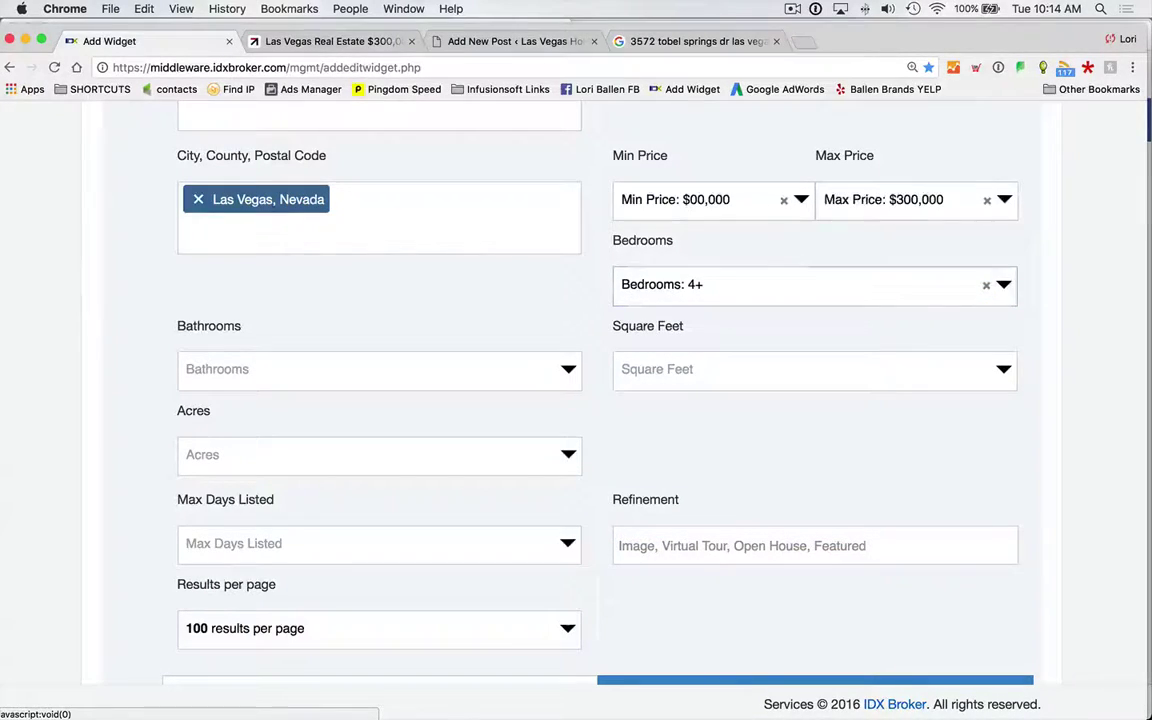
left_click(695, 379)
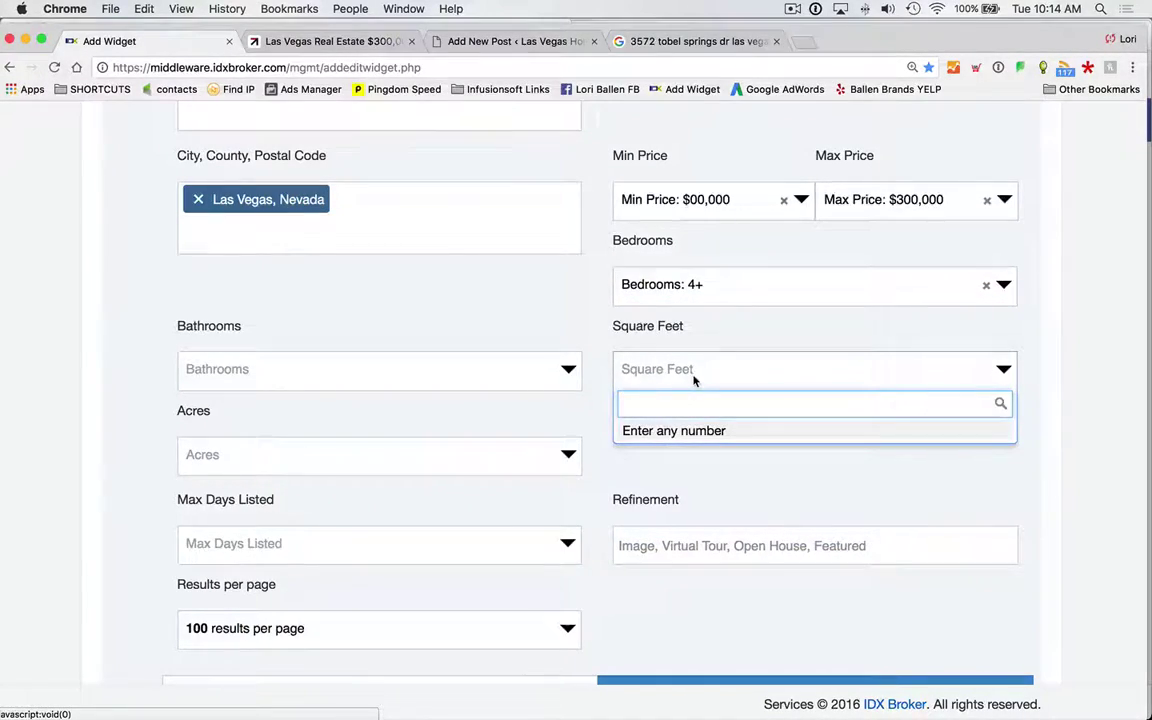
type("2000")
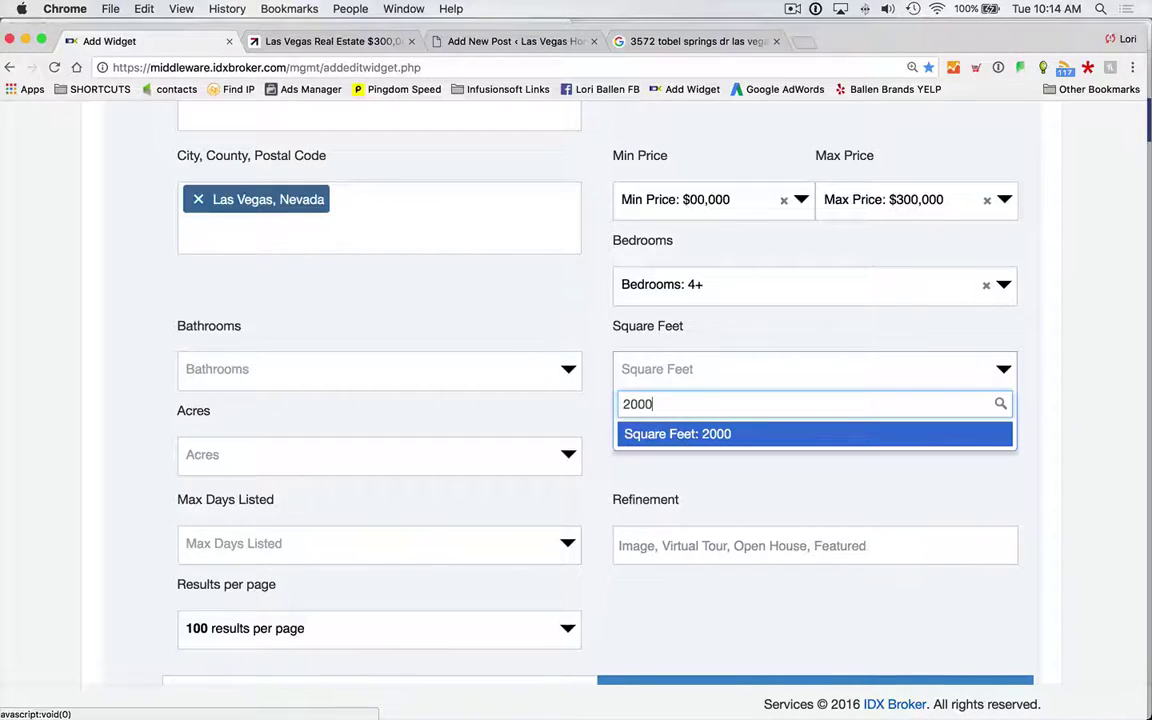
left_click(713, 437)
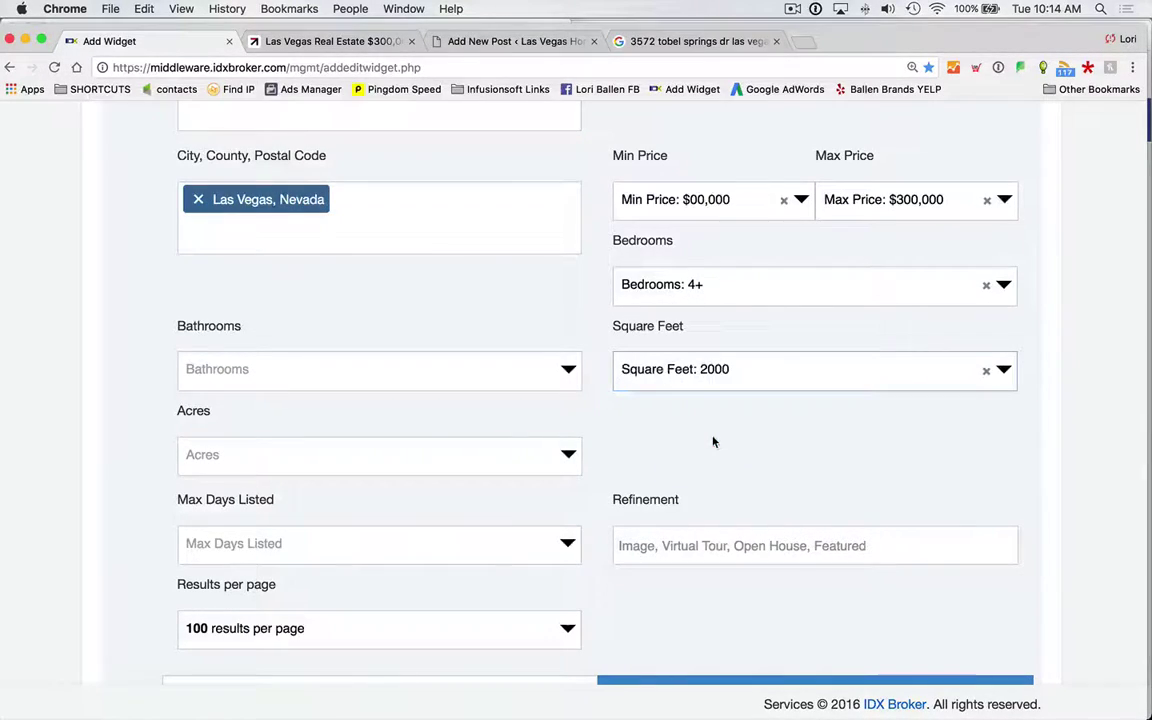
Add the Has Image refinement and review the remaining criteria
scroll(103, 404, "down", 5)
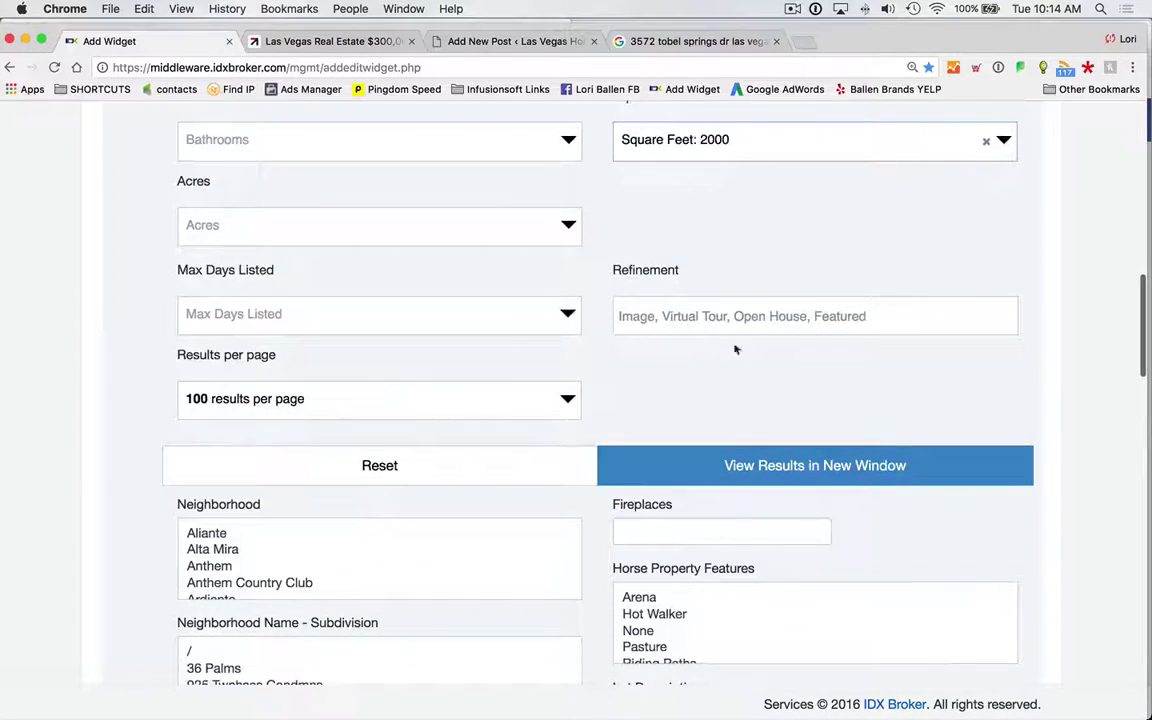
left_click(702, 320)
left_click(655, 350)
scroll(596, 416, "down", 5)
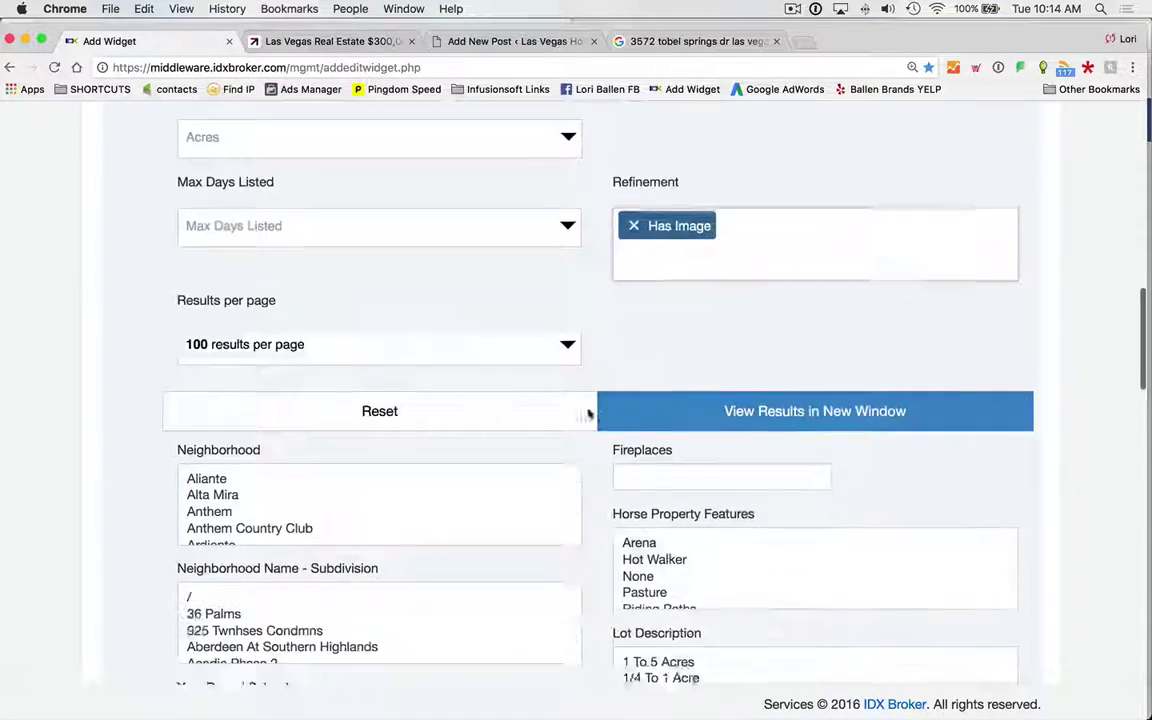
scroll(596, 416, "down", 7)
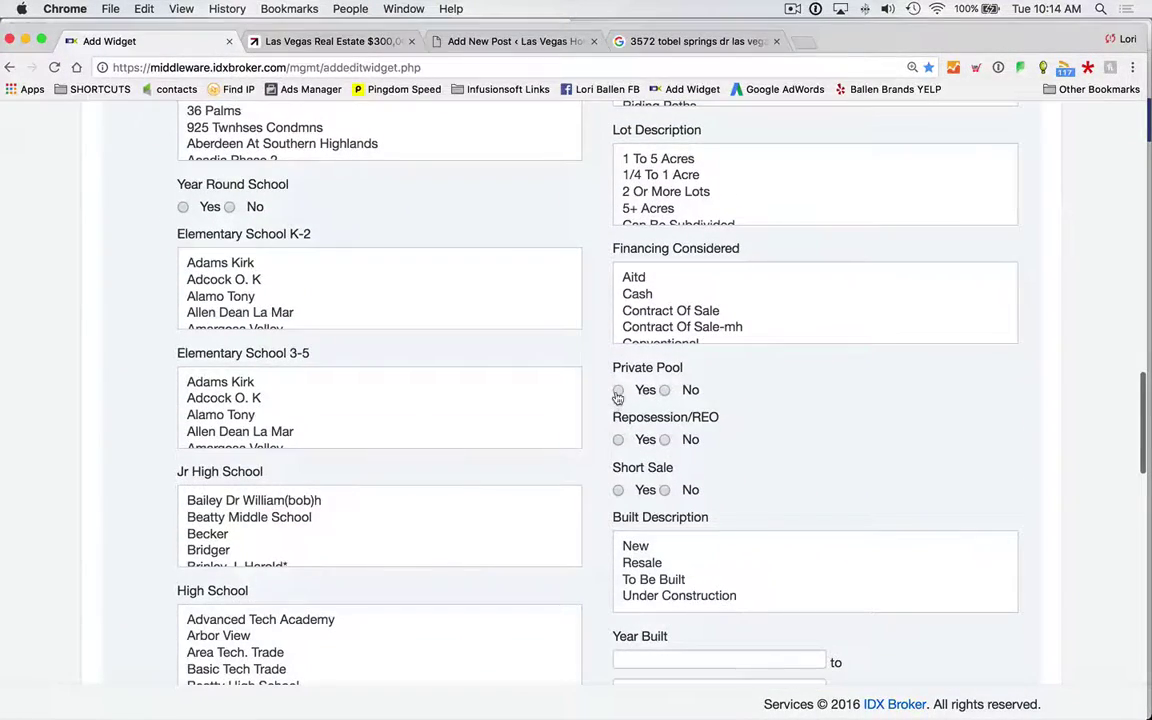
scroll(943, 406, "up", 12)
scroll(941, 406, "down", 6)
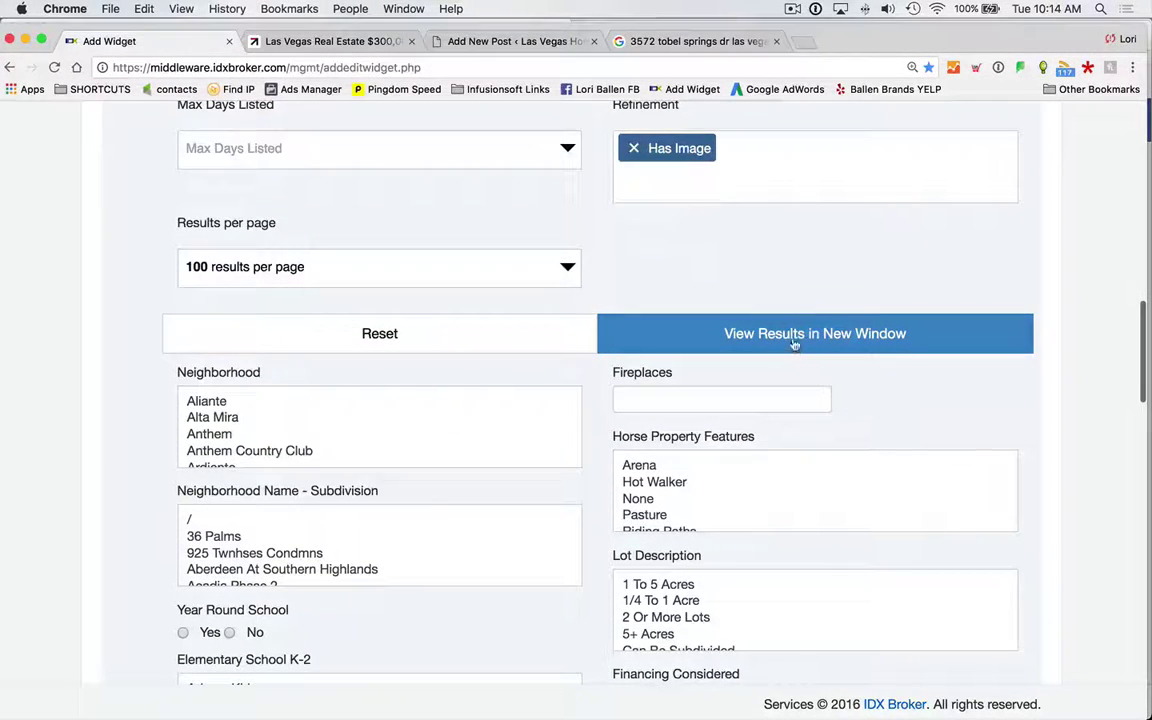
Preview the 95 matching listings in a new tab, then return to the Add Widget form
left_click(797, 330)
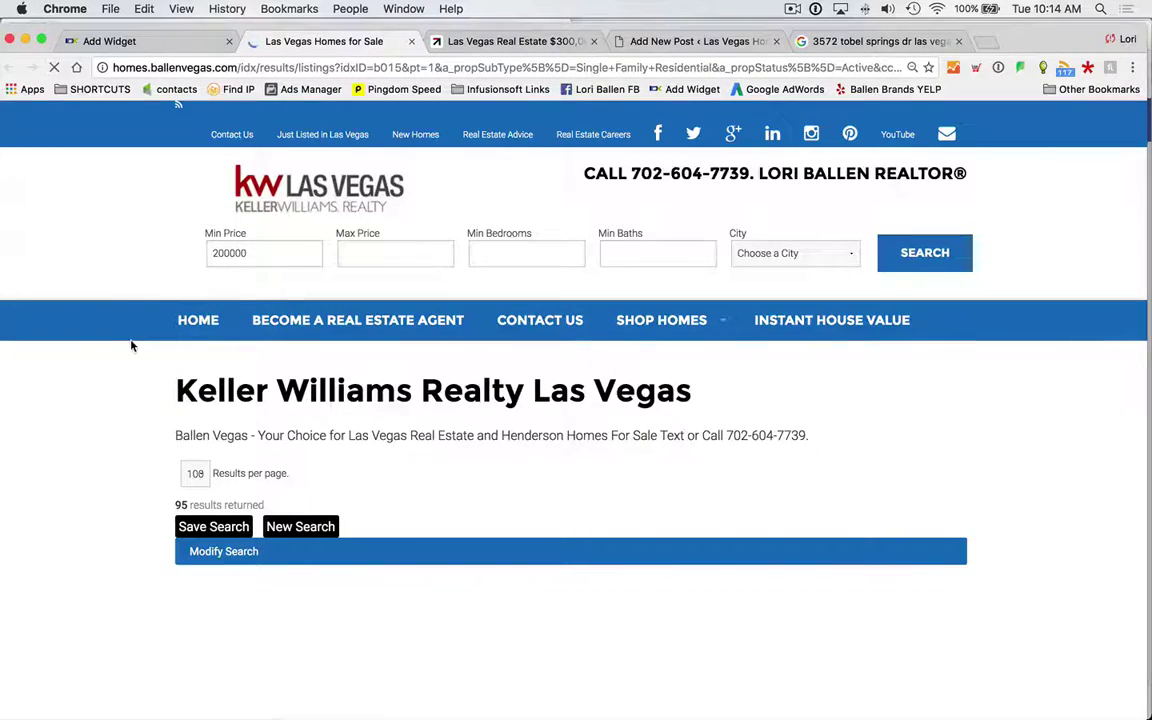
scroll(112, 350, "down", 5)
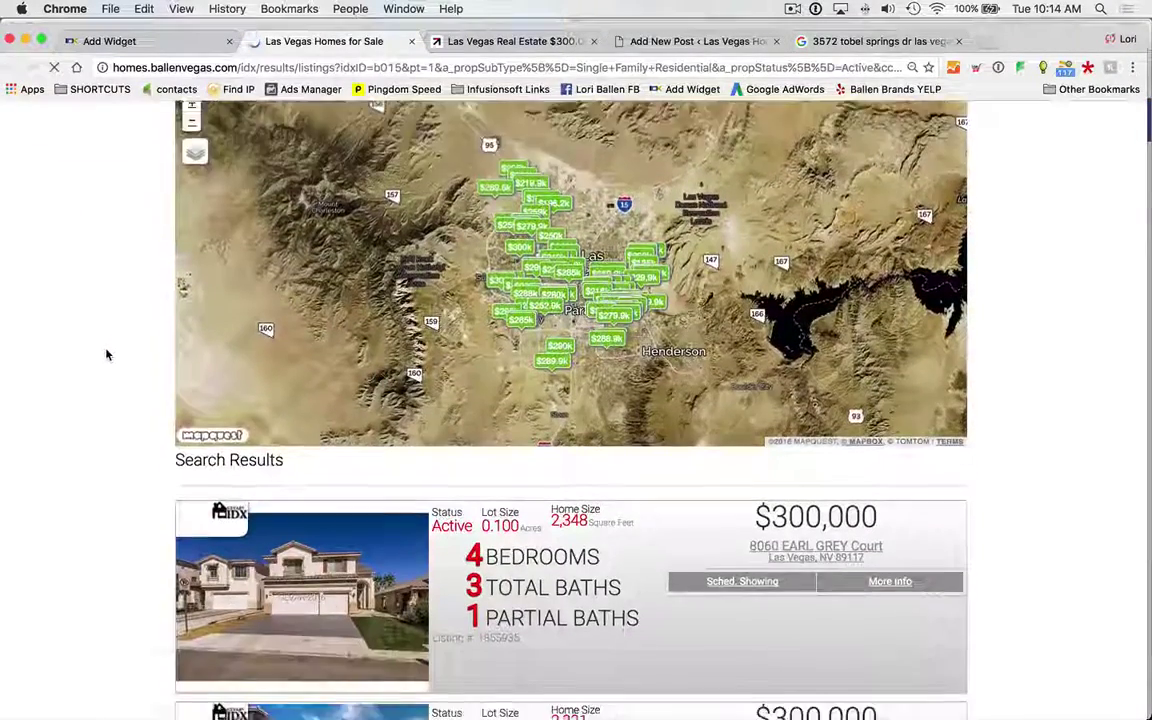
scroll(107, 354, "down", 12)
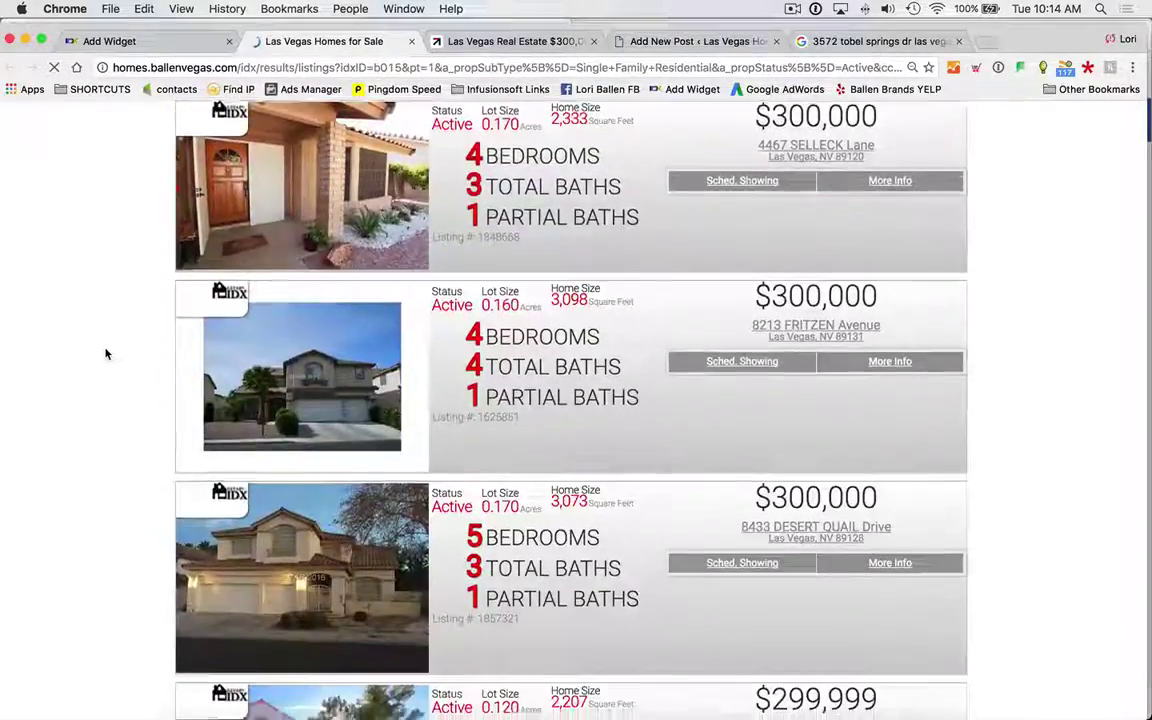
scroll(107, 354, "down", 20)
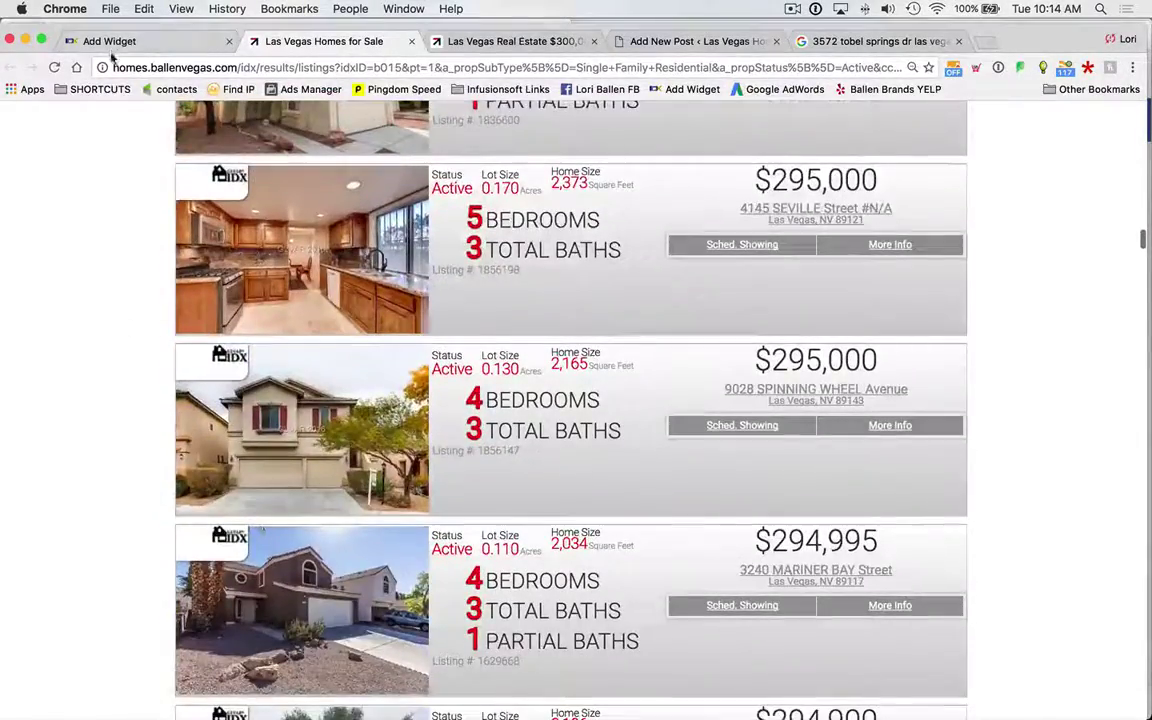
scroll(437, 214, "up", 5)
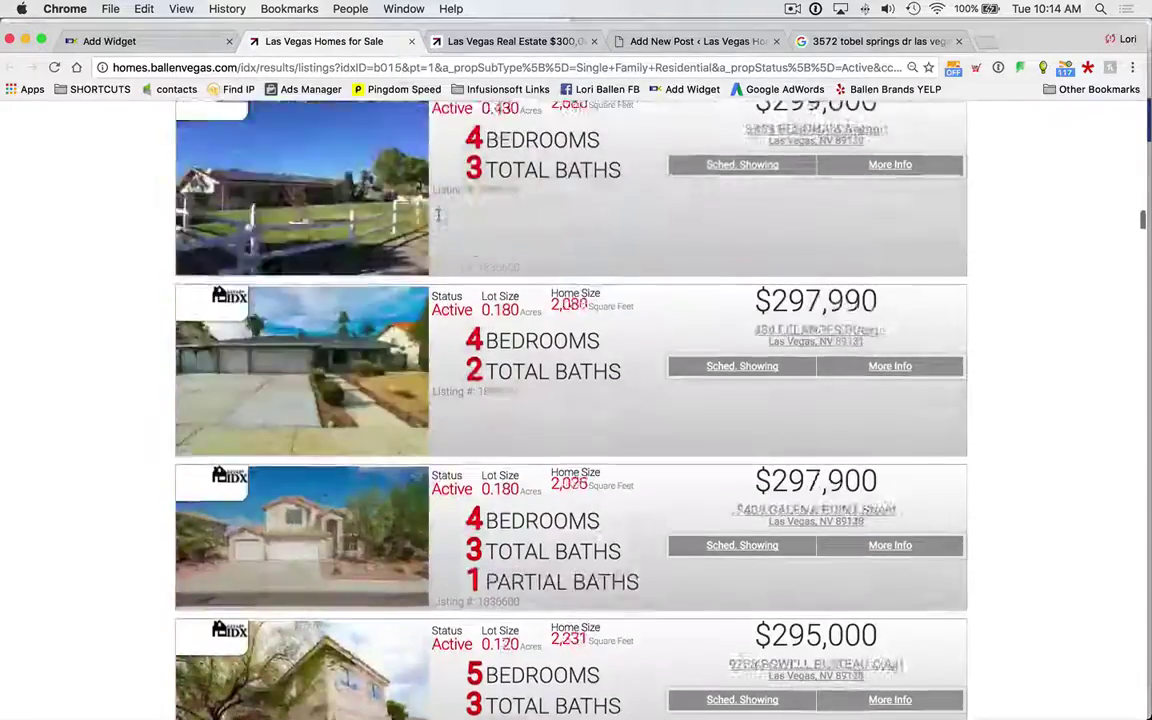
scroll(437, 214, "up", 5)
left_click(150, 41)
Name the widget 'Homes like Tobel Springs'
scroll(66, 441, "down", 5)
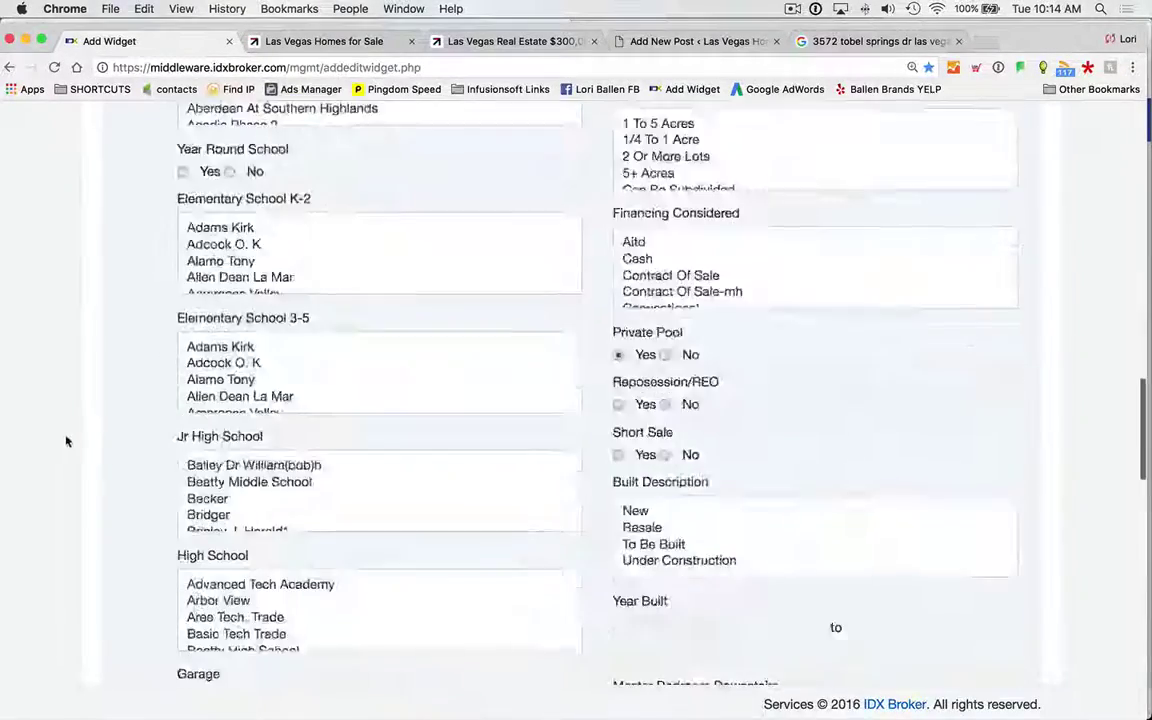
scroll(66, 441, "down", 10)
left_click(275, 406)
type("Home")
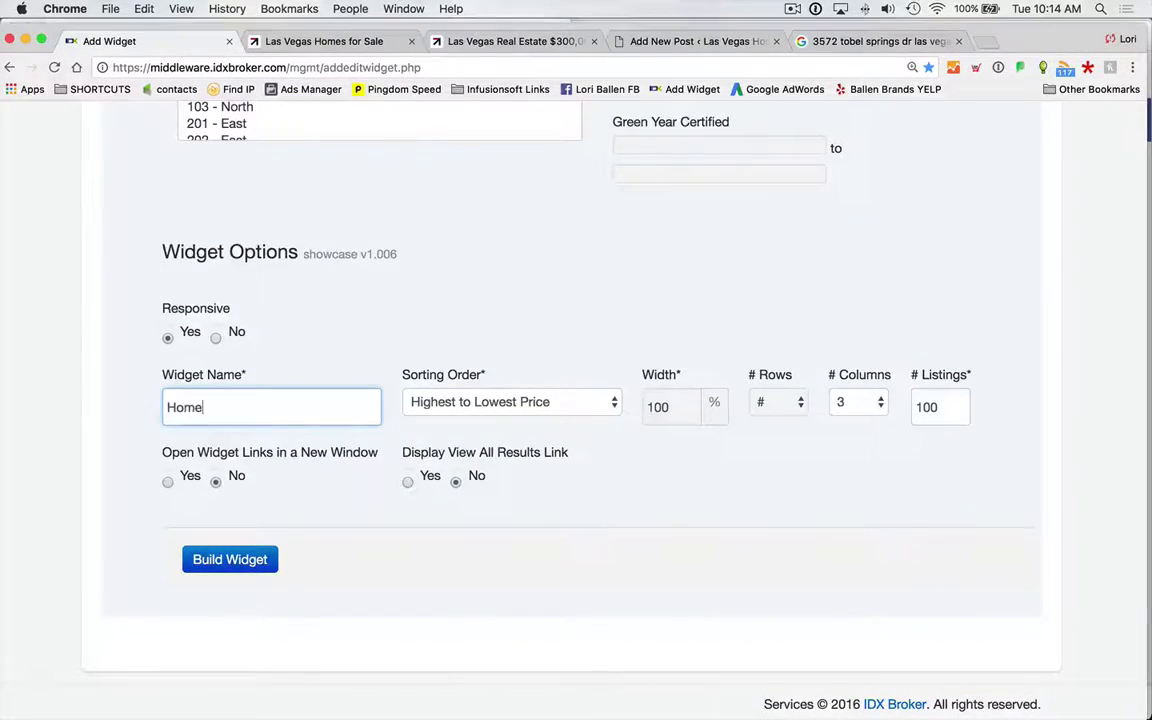
type("s like Tobel Springs")
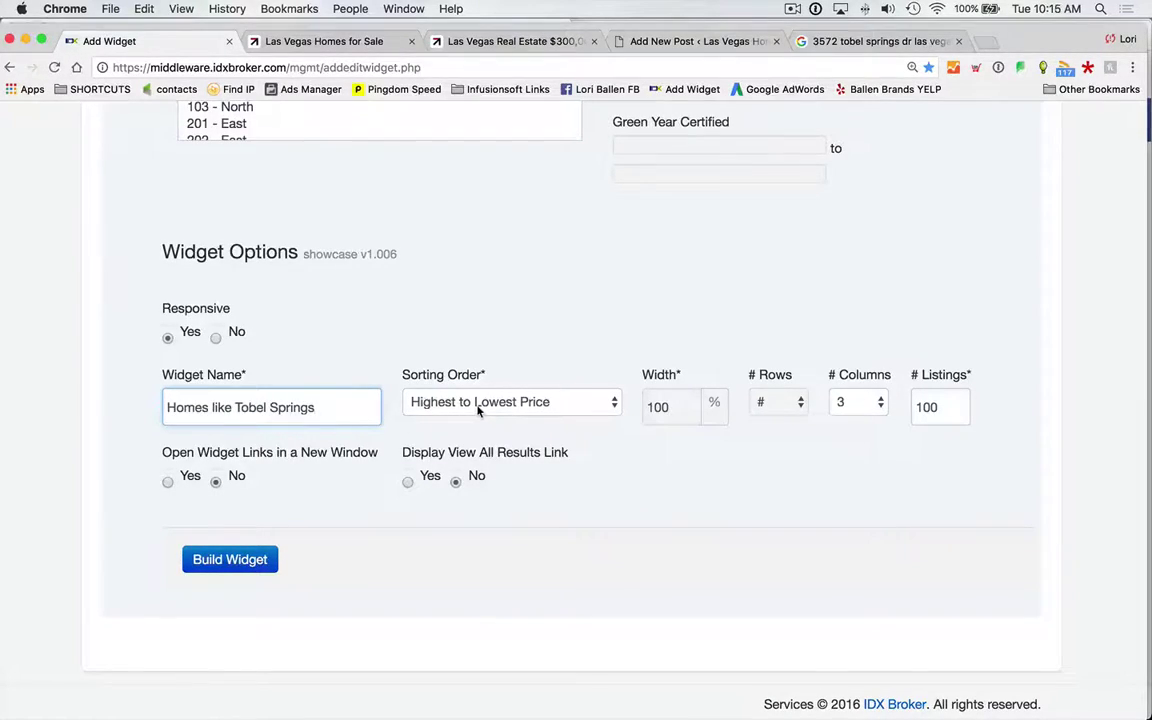
scroll(480, 410, "down", 2)
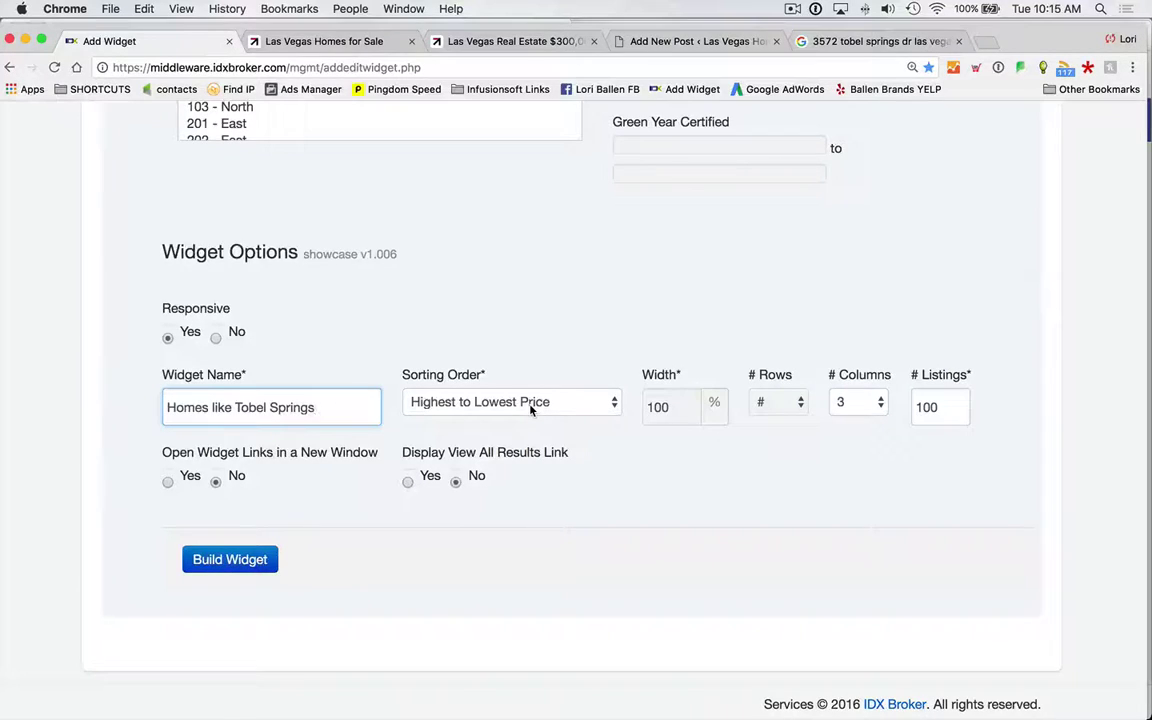
Build the widget with 4 columns, 8 listings and a View All Results link, then select its embed code
left_click(855, 413)
left_click(751, 555)
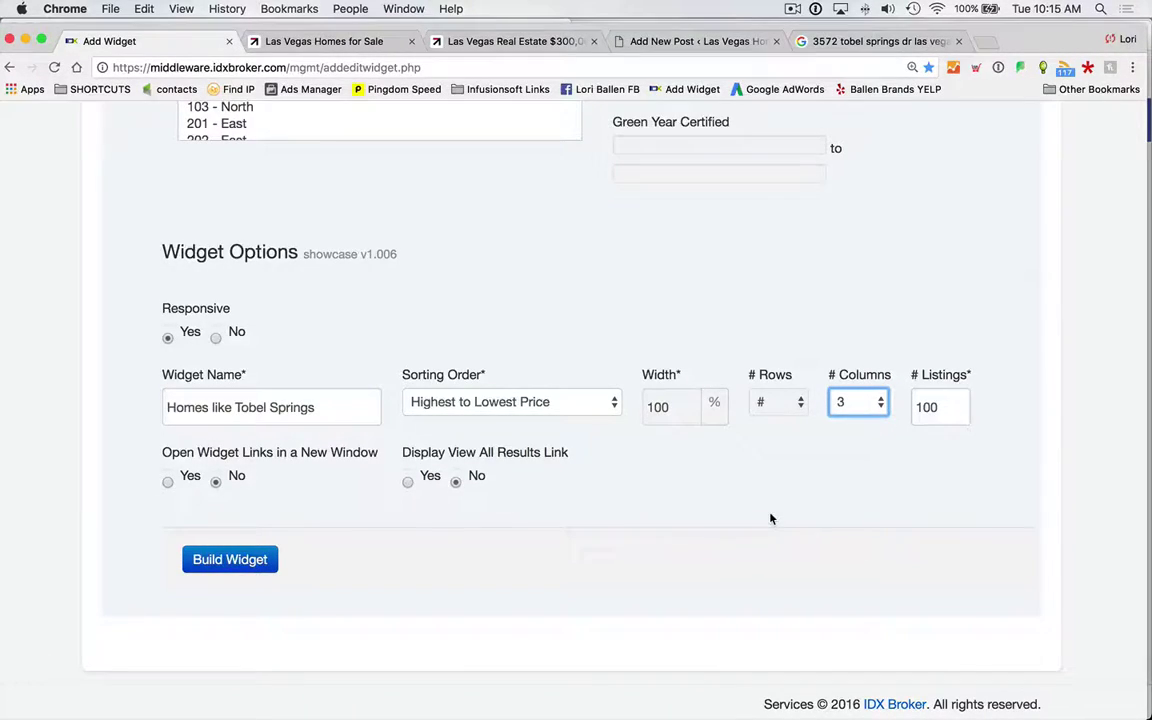
left_click(855, 407)
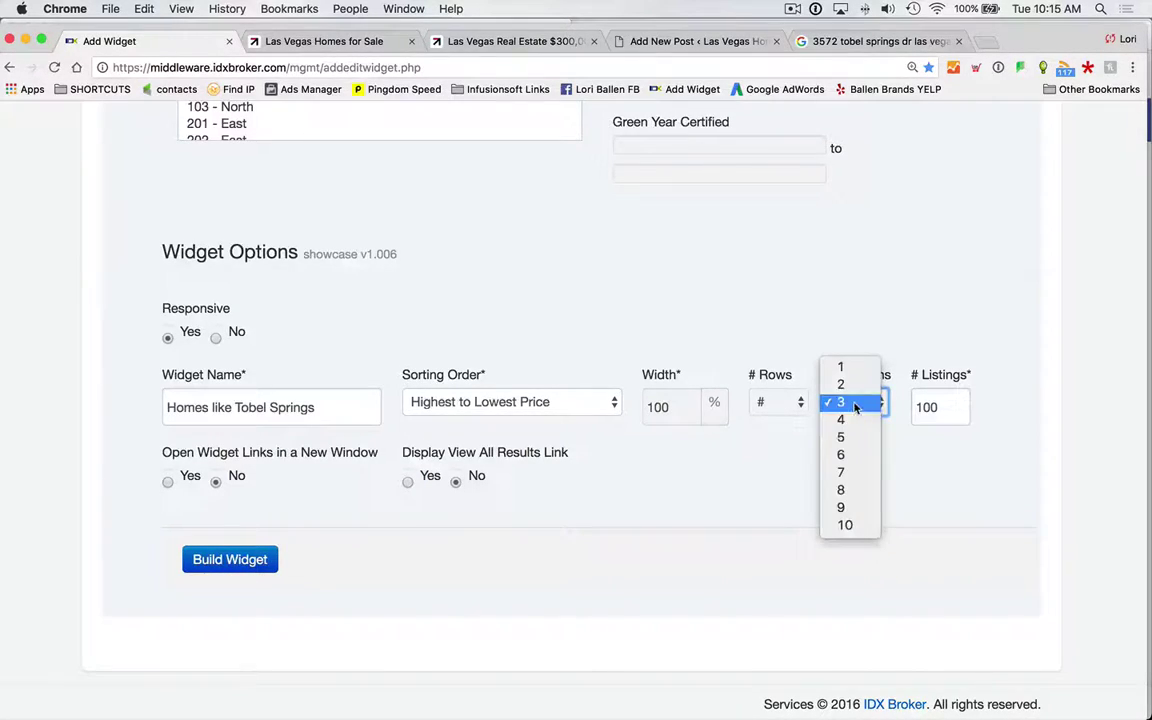
left_click(855, 425)
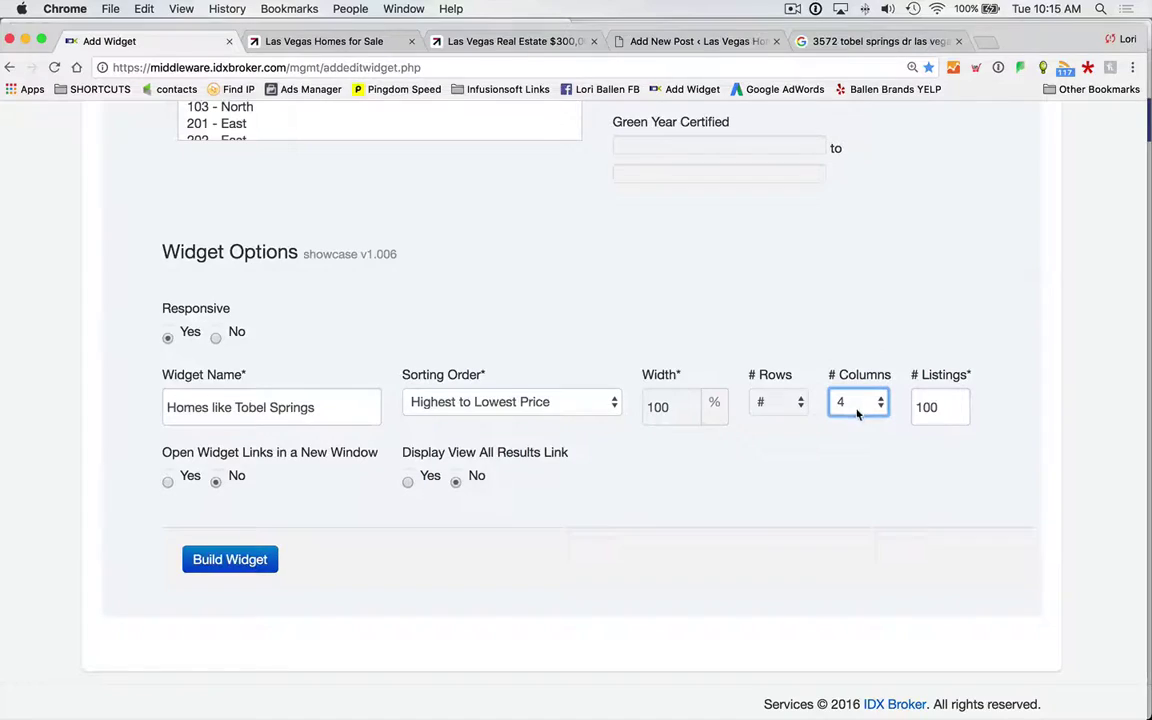
double_click(948, 406)
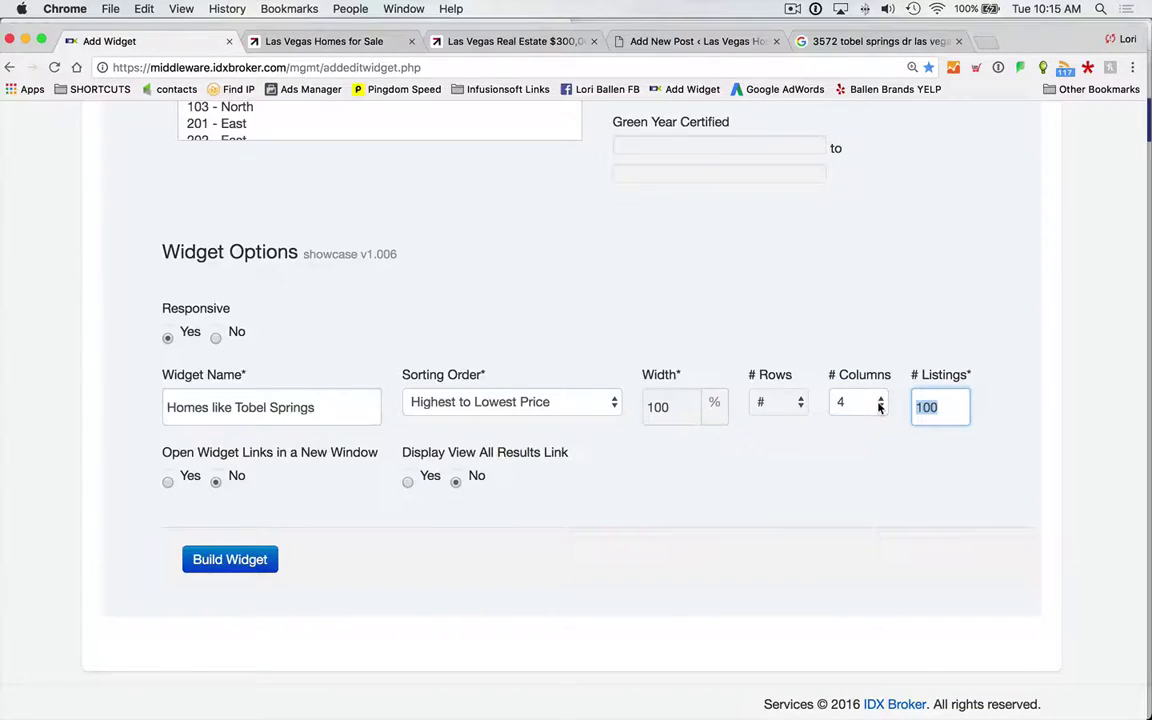
type("8")
left_click(408, 482)
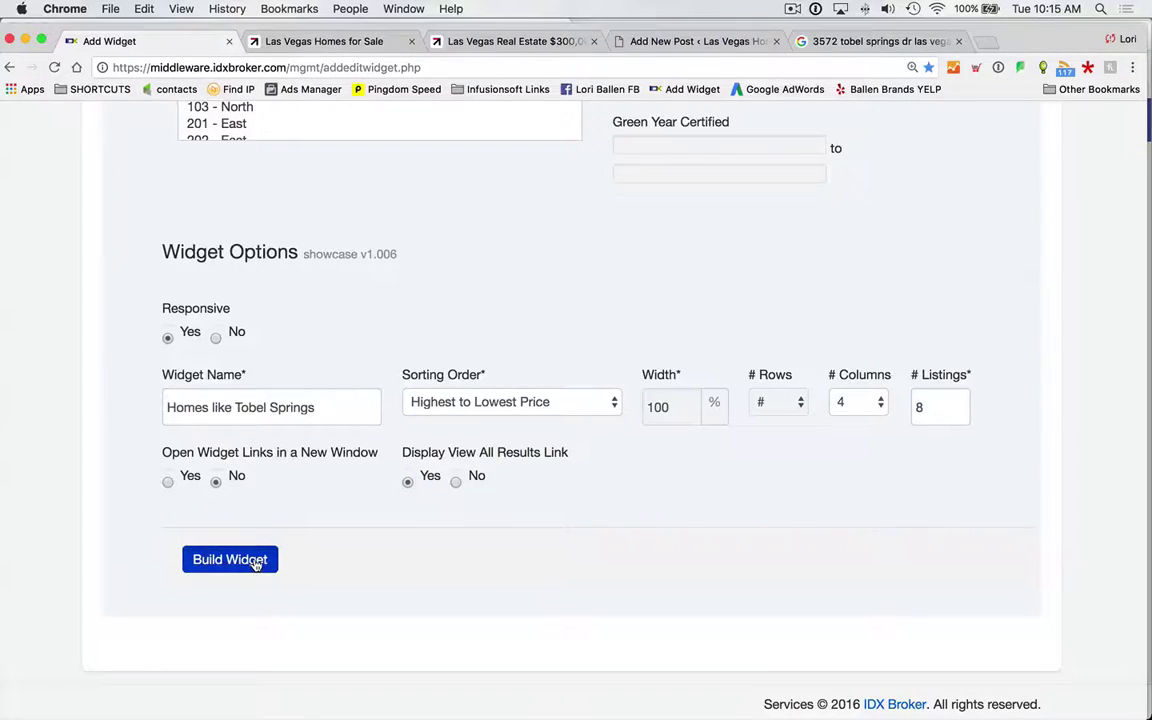
left_click(250, 560)
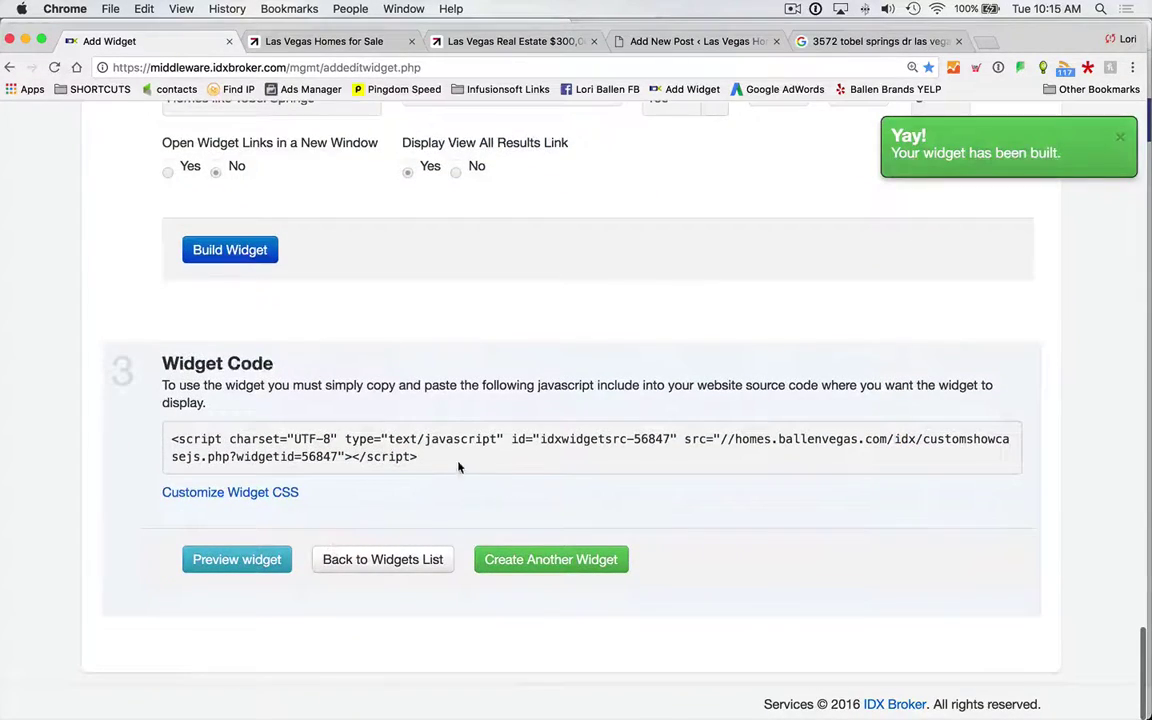
left_click(188, 428)
key("super+c")
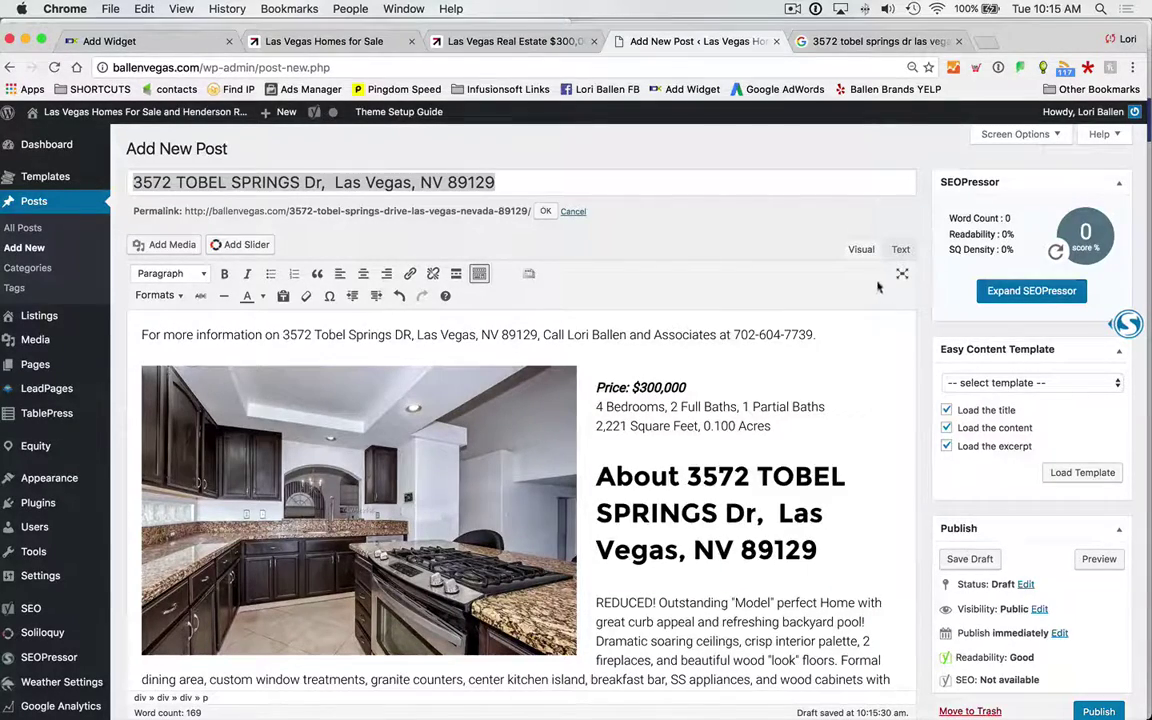
Paste the widget embed script at the end of the post in Text view, then preview the post
left_click(901, 250)
scroll(401, 483, "down", 15)
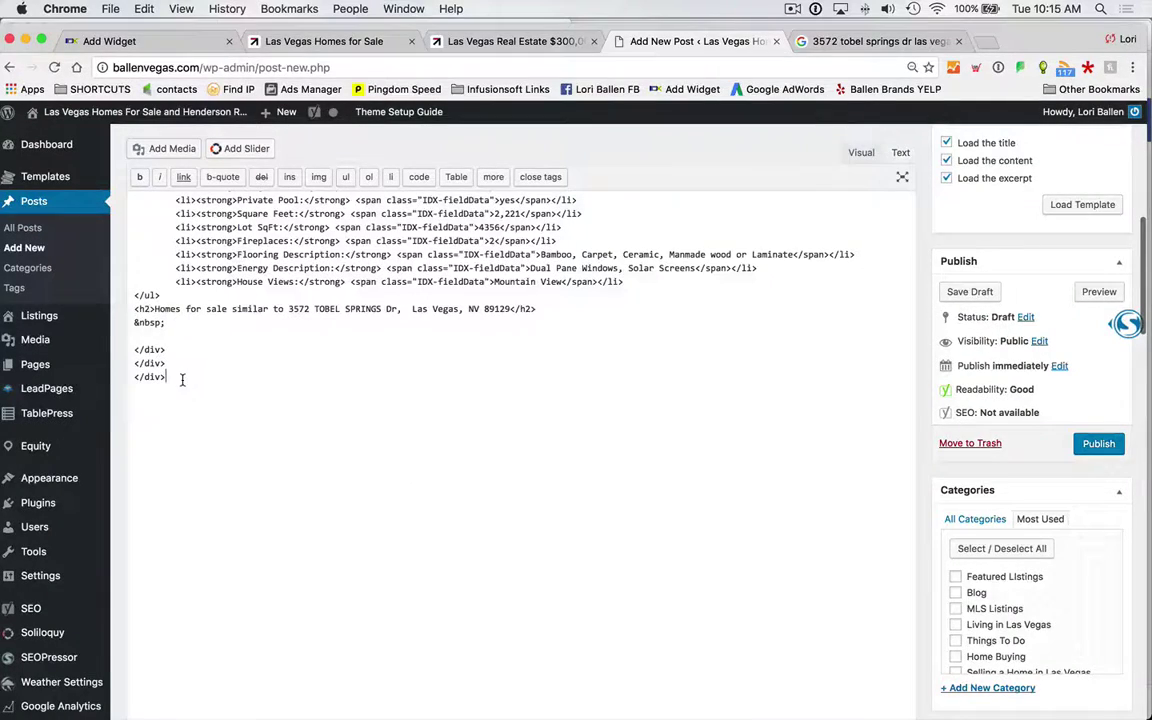
key("super+v")
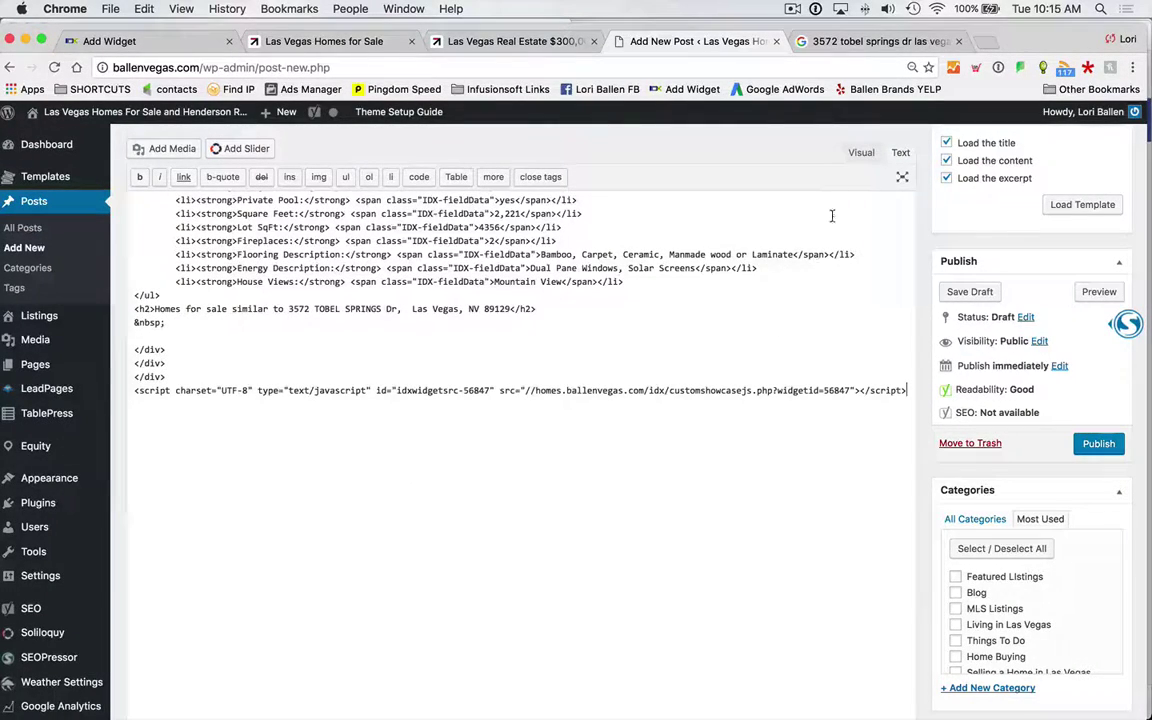
left_click(861, 153)
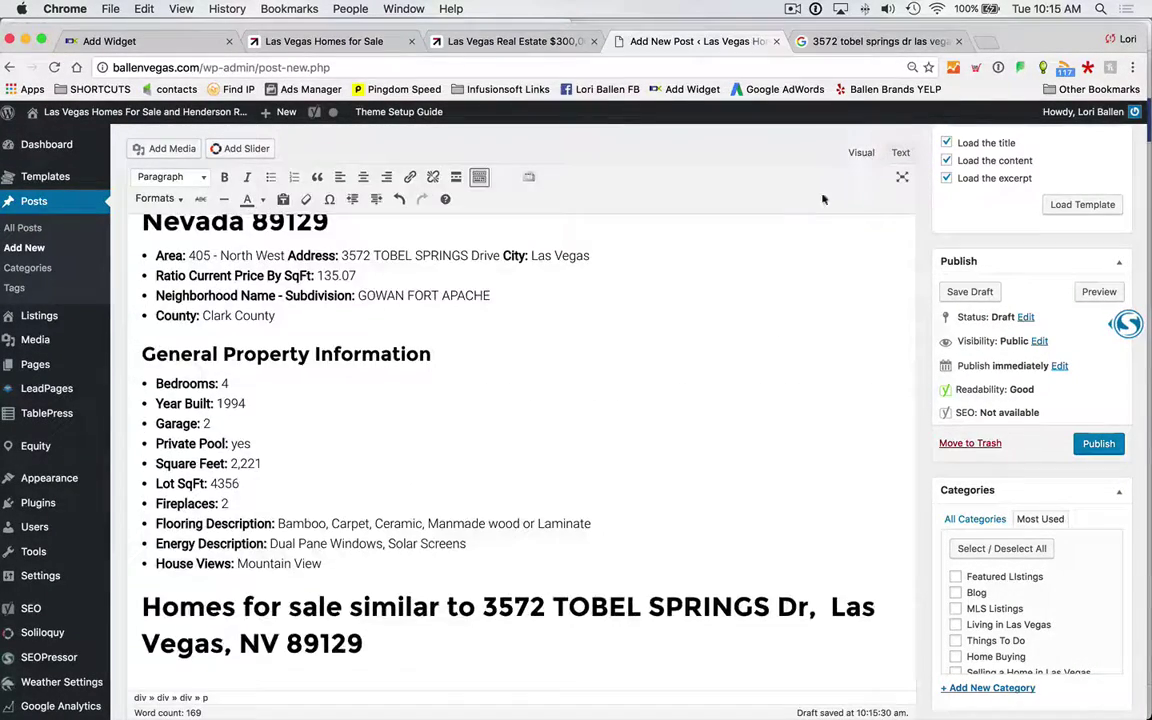
scroll(527, 450, "down", 5)
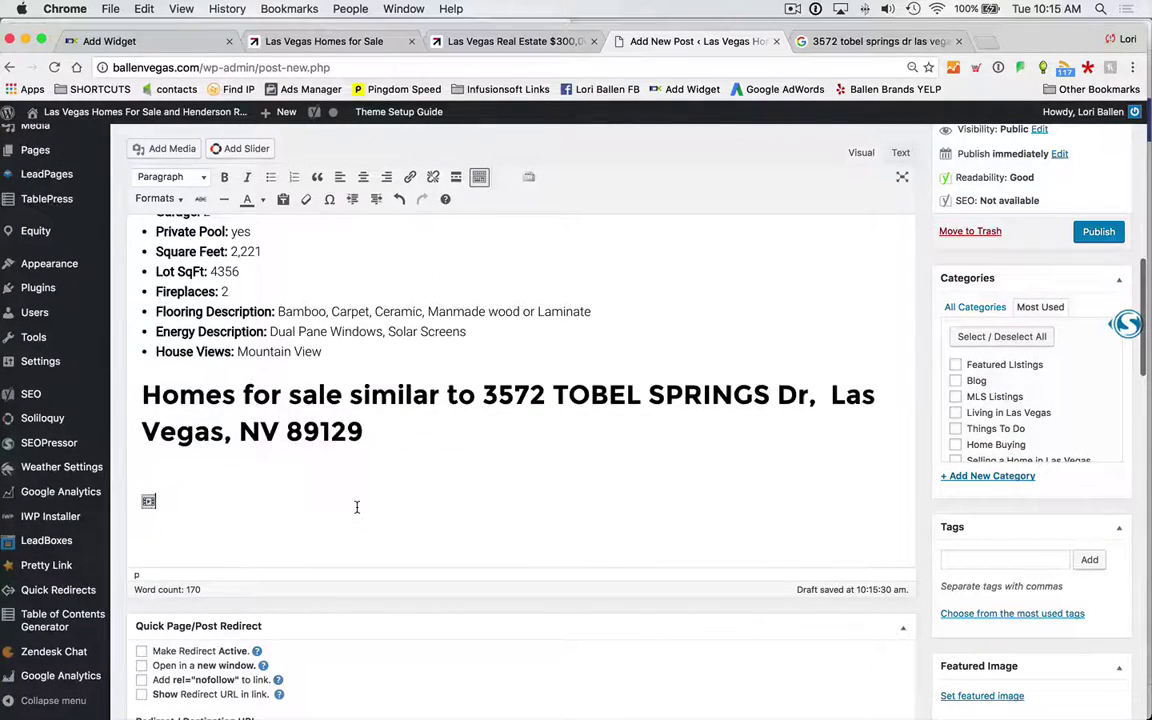
scroll(868, 322, "up", 5)
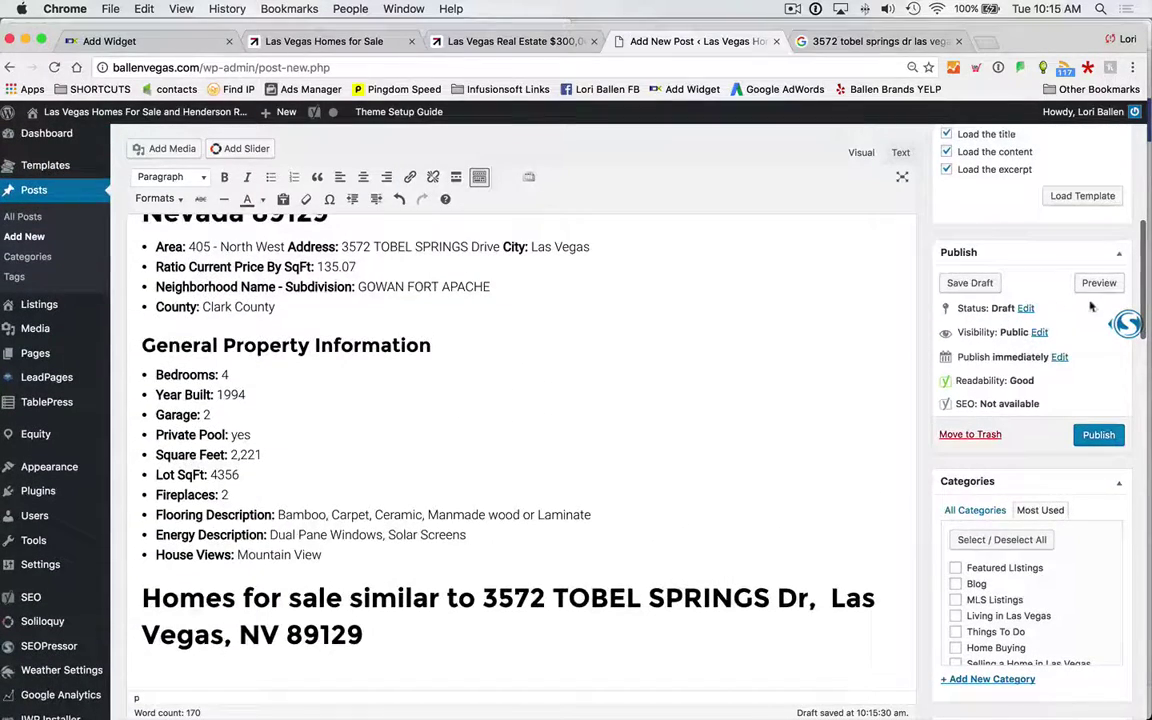
left_click(1099, 284)
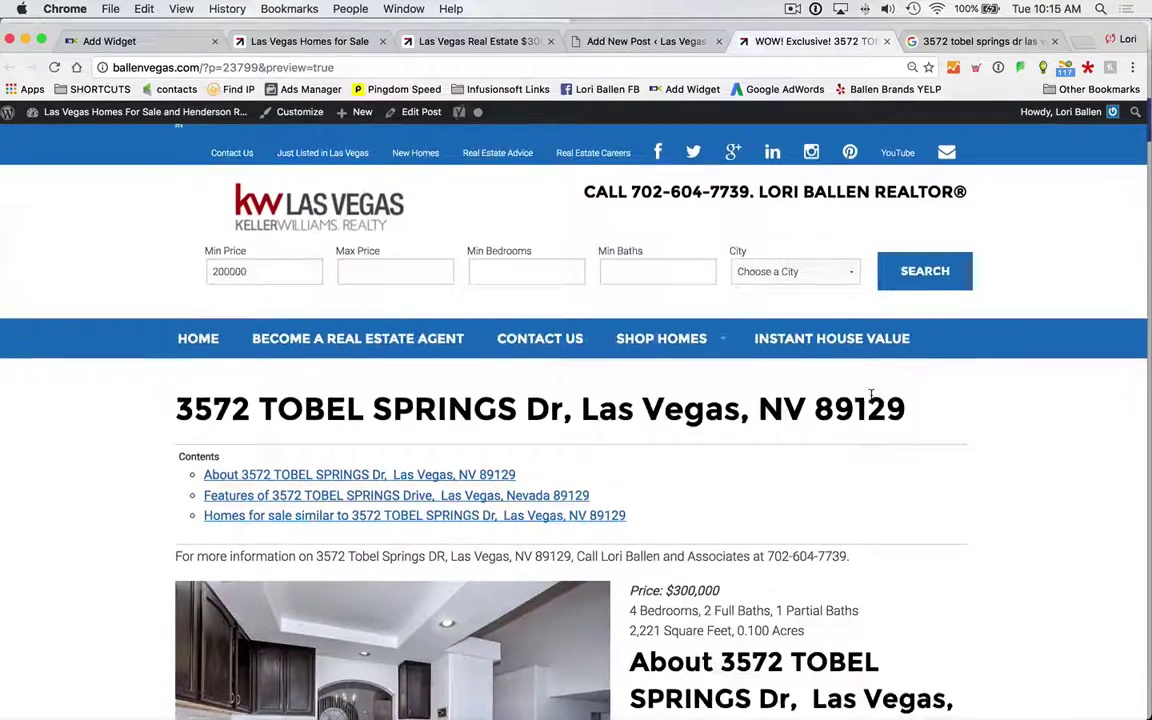
Scroll the preview to check the headings and the eight-home showcase grid
scroll(880, 403, "down", 3)
scroll(872, 402, "down", 10)
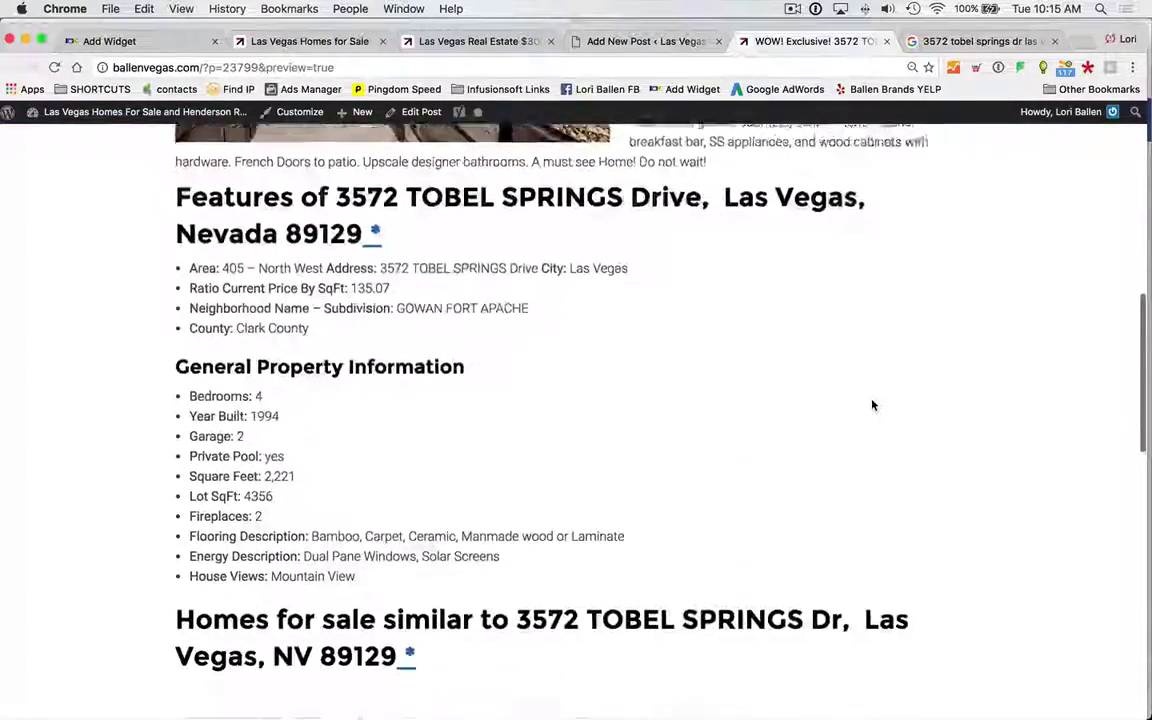
scroll(872, 404, "down", 5)
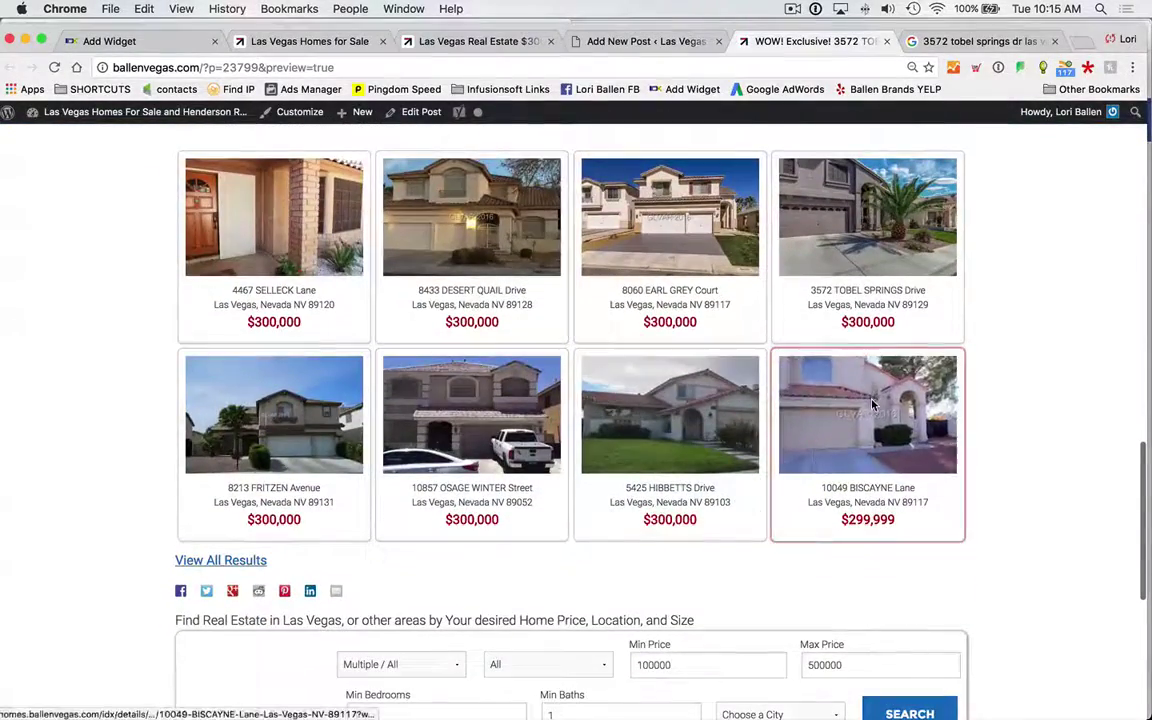
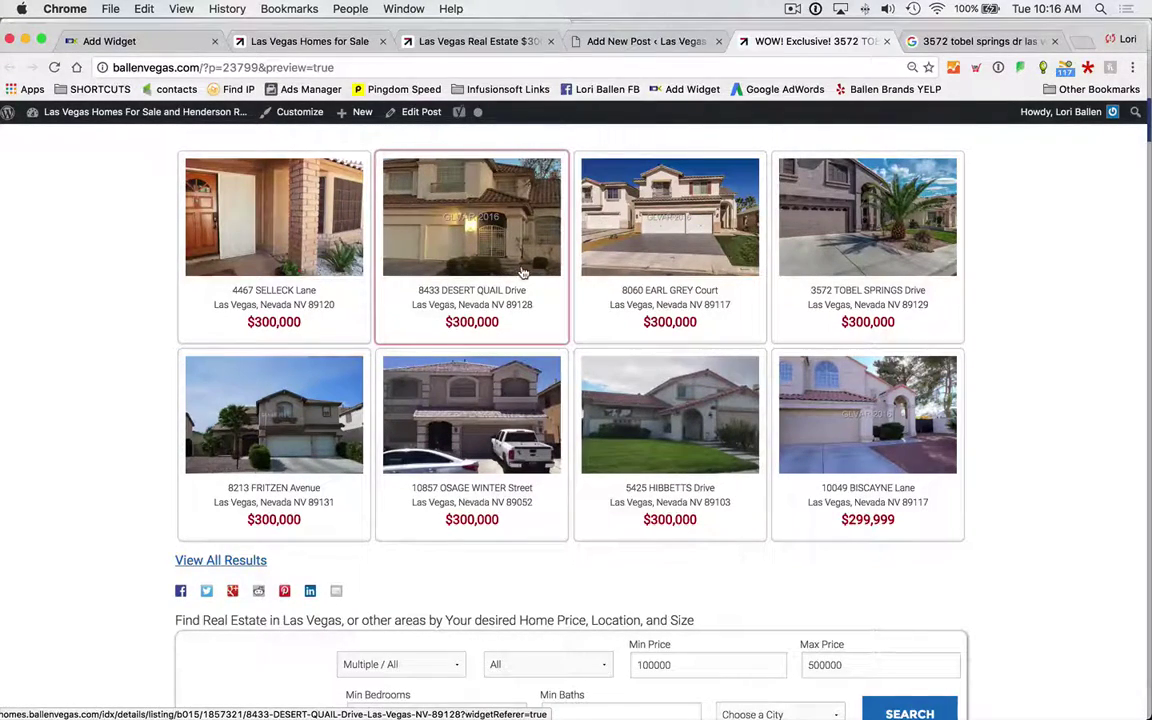
Scroll through the current page, then return to the draft post editor
scroll(492, 278, "down", 1)
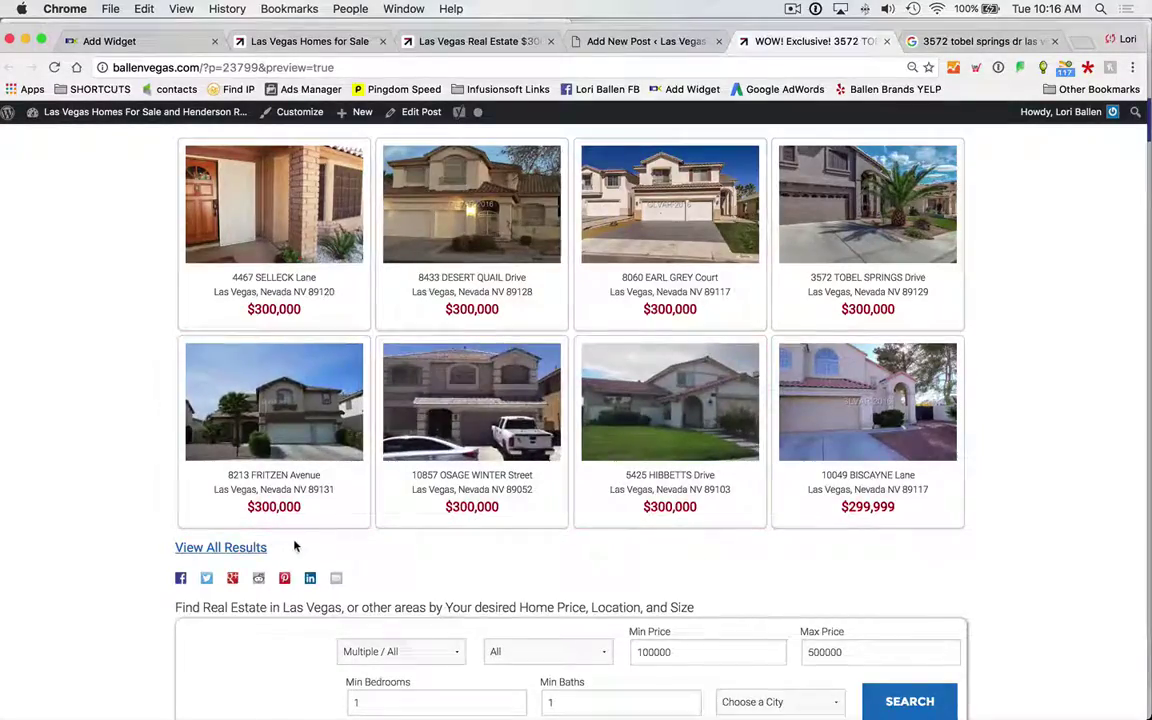
scroll(200, 535, "down", 4)
scroll(123, 532, "up", 5)
scroll(125, 531, "up", 15)
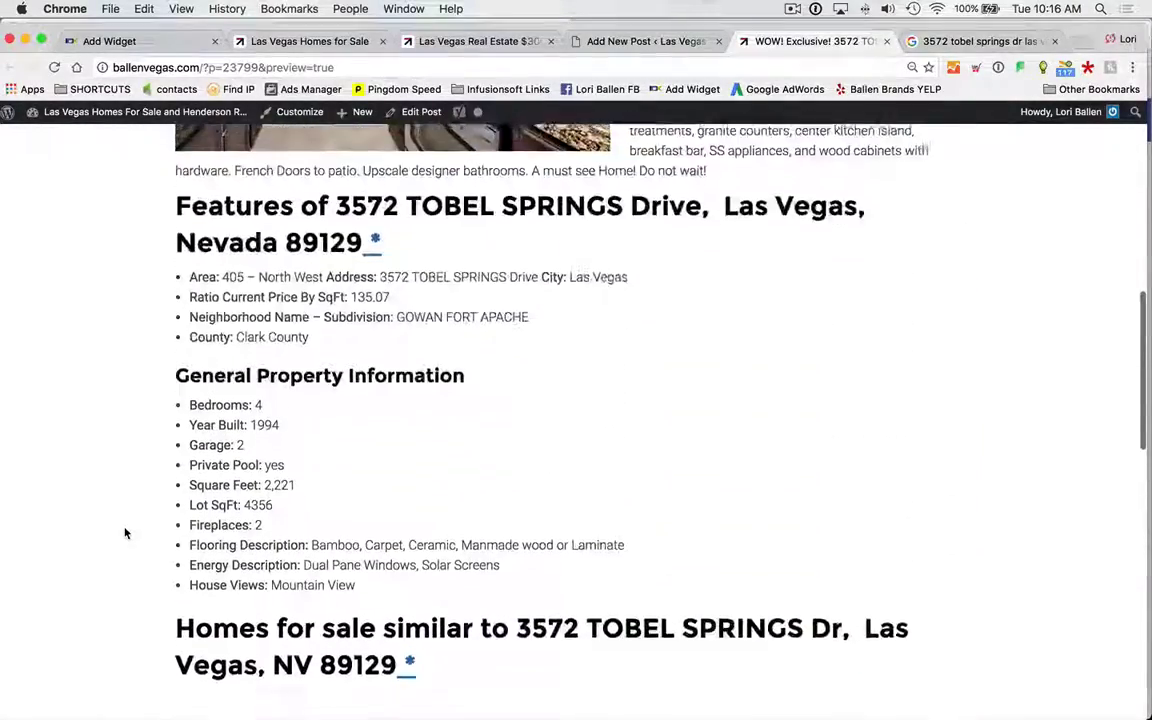
scroll(123, 528, "down", 3)
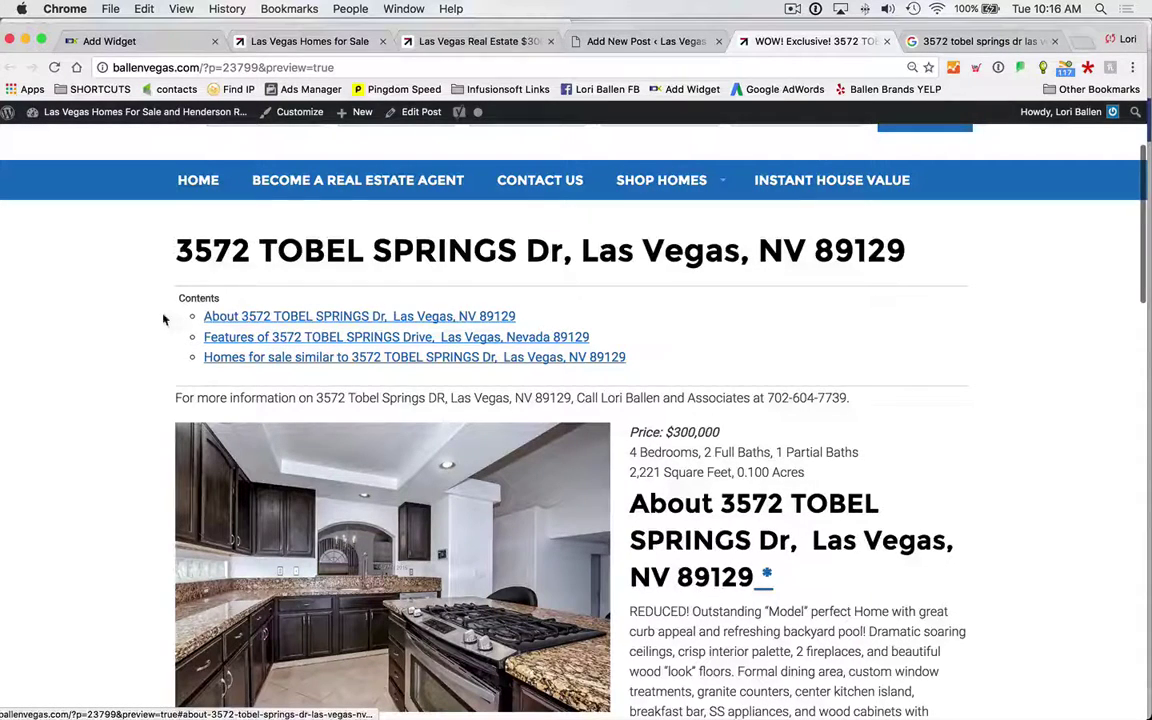
scroll(600, 370, "down", 1)
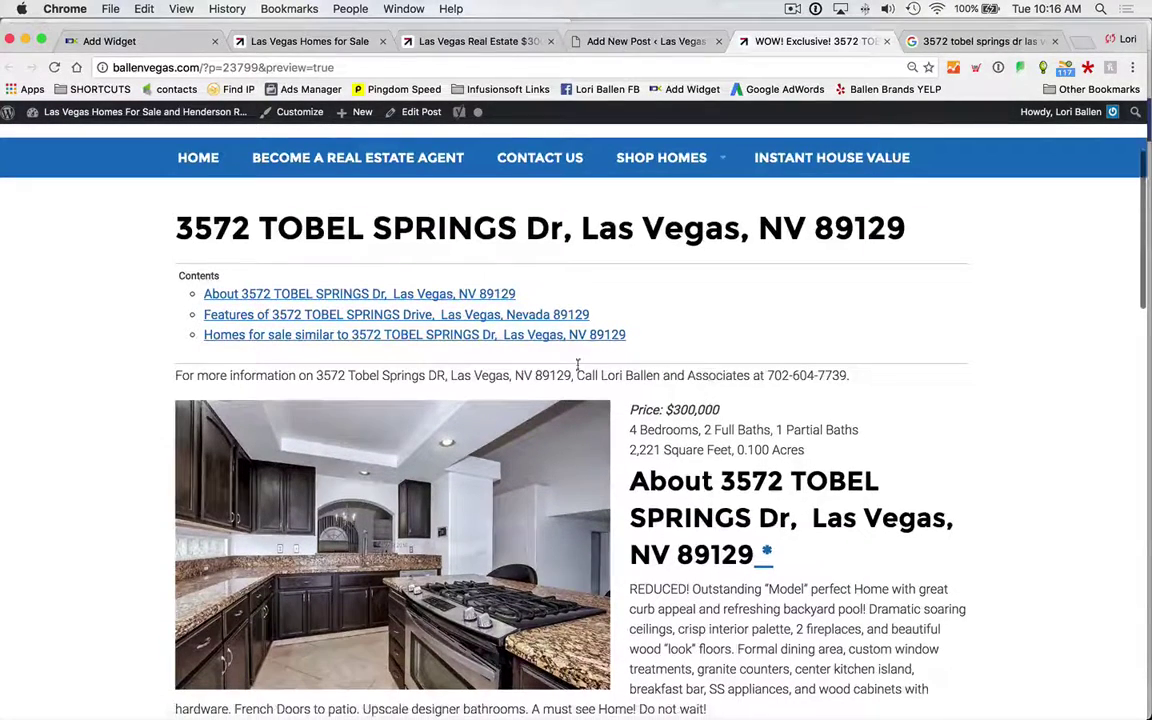
scroll(600, 320, "down", 5)
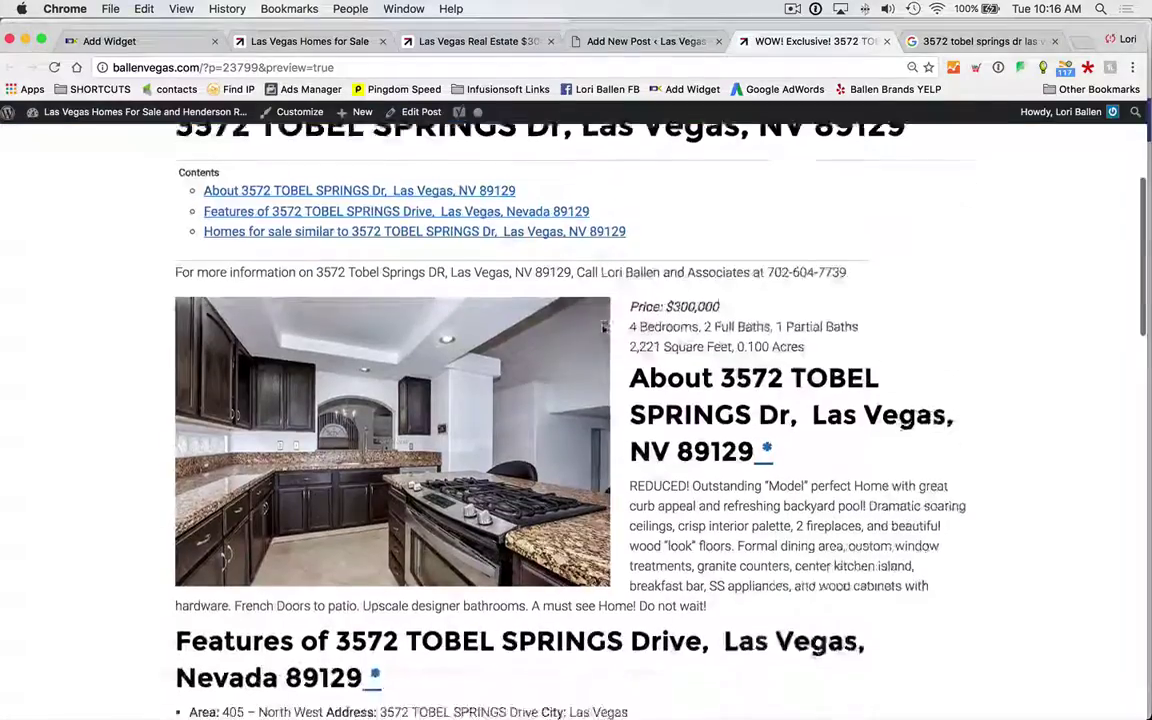
scroll(688, 348, "down", 6)
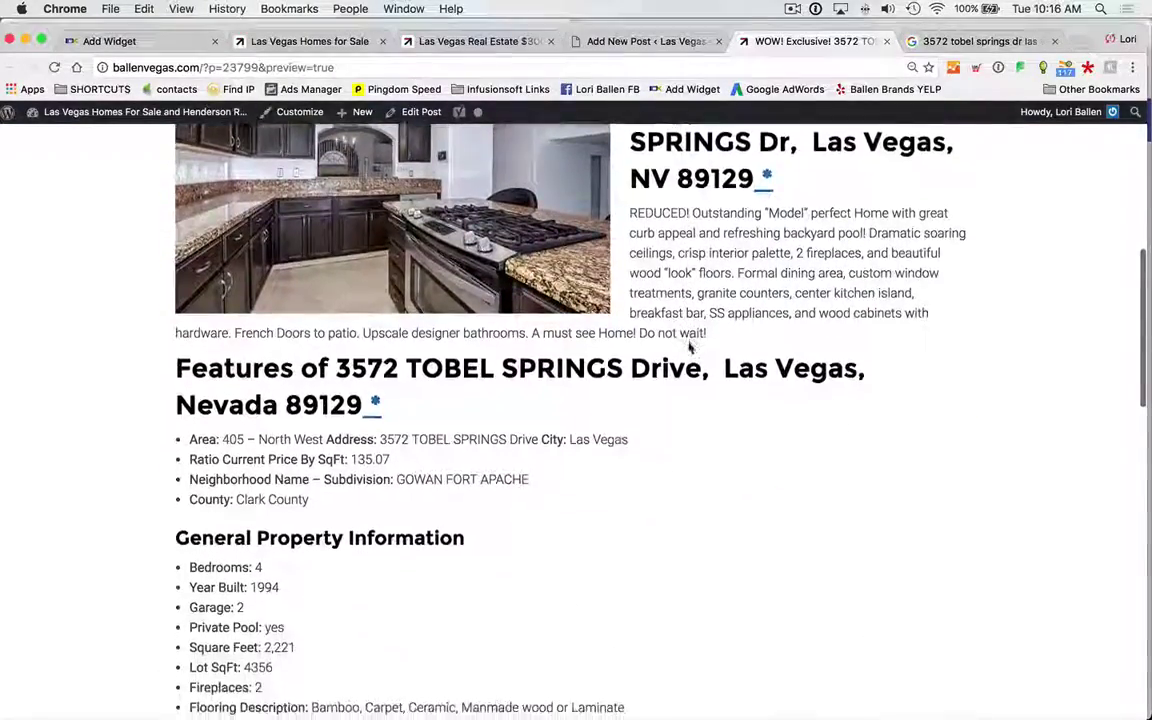
scroll(688, 348, "up", 2)
scroll(688, 348, "up", 4)
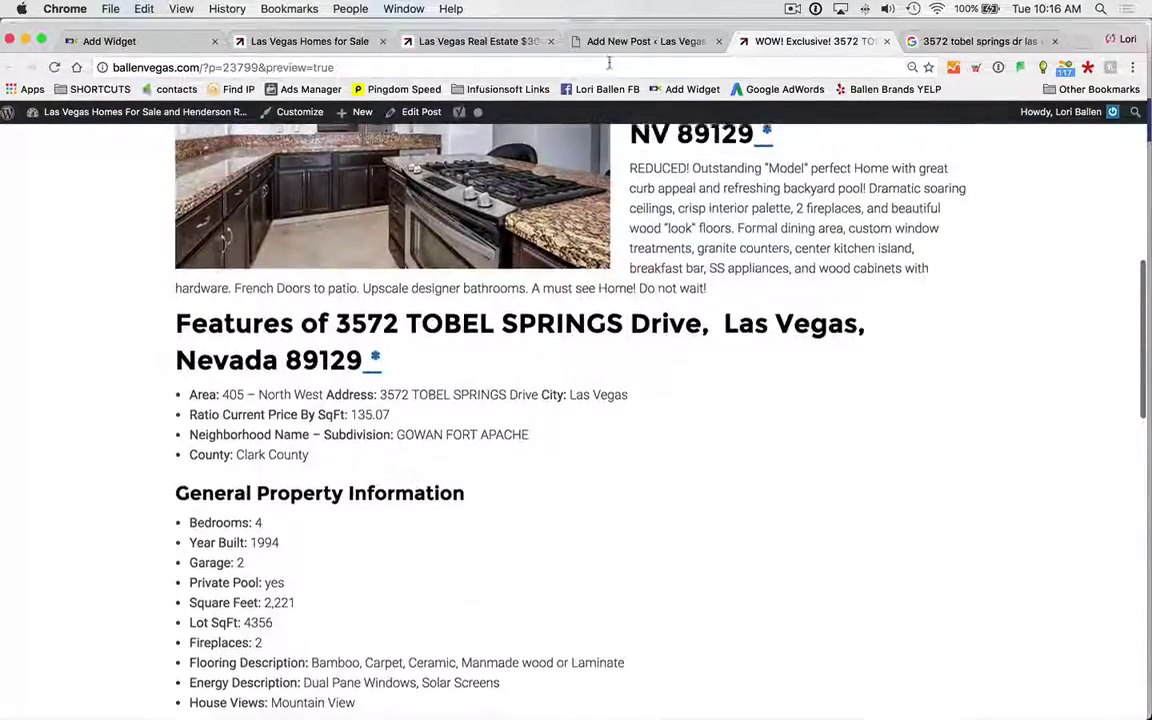
left_click(632, 41)
scroll(409, 480, "up", 12)
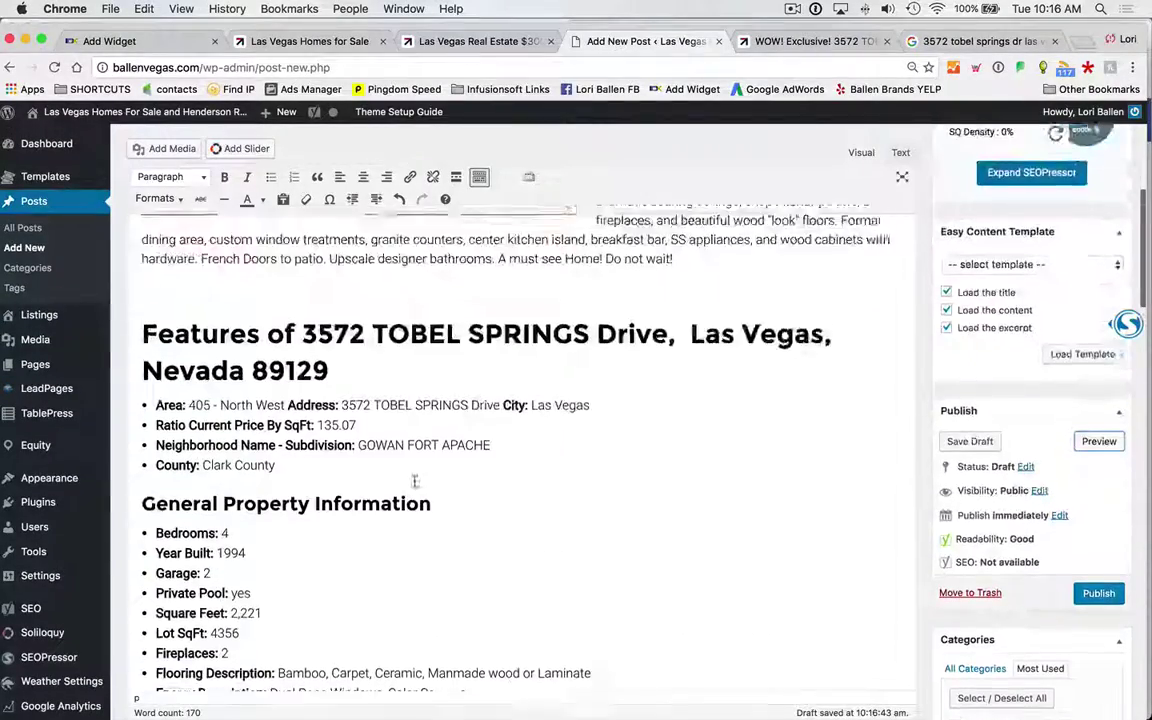
scroll(520, 400, "down", 1)
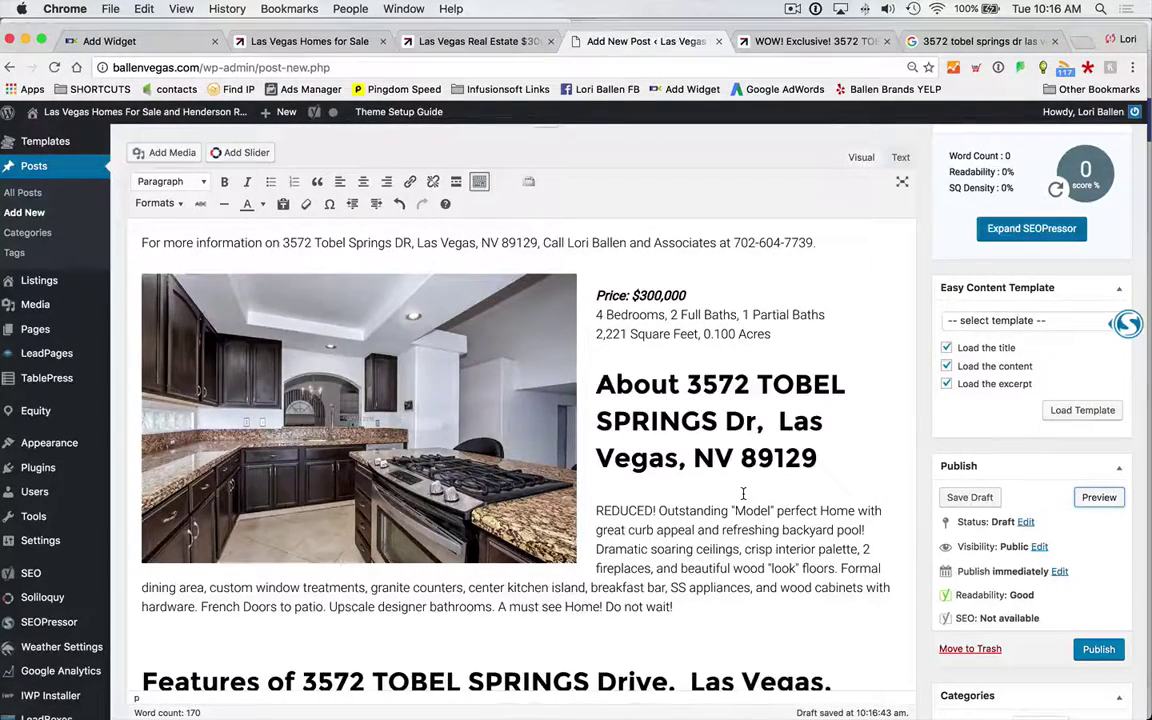
scroll(743, 493, "up", 3)
scroll(743, 491, "down", 6)
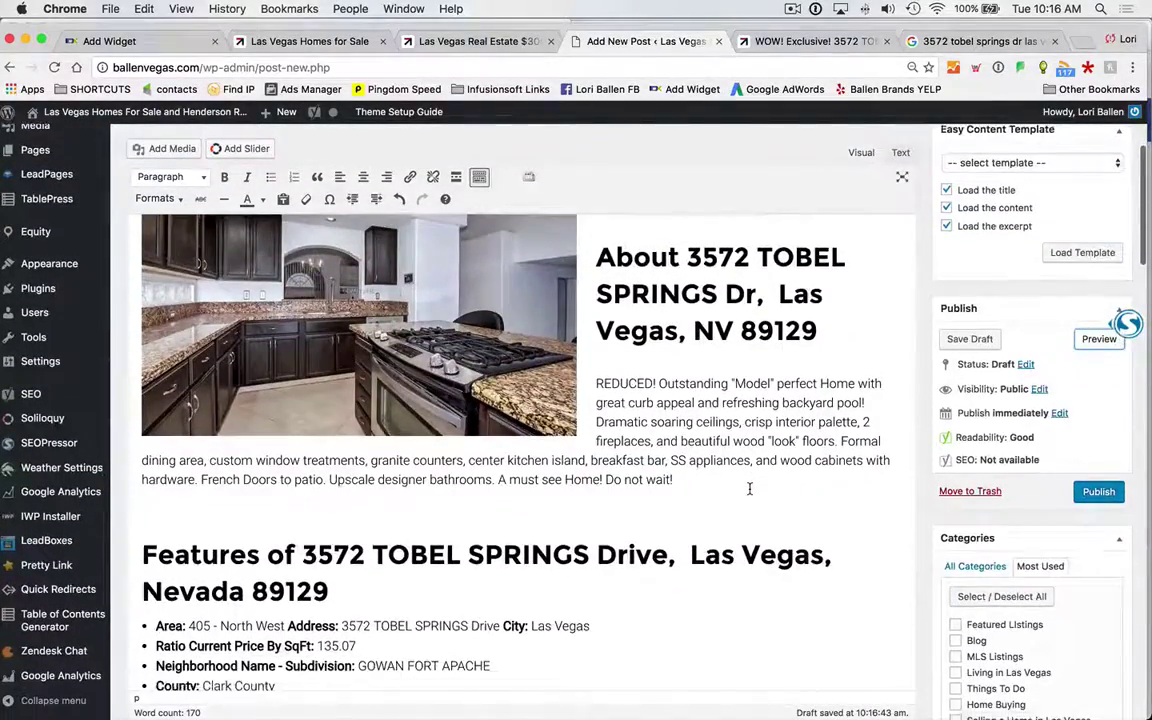
scroll(674, 470, "down", 4)
scroll(462, 458, "up", 9)
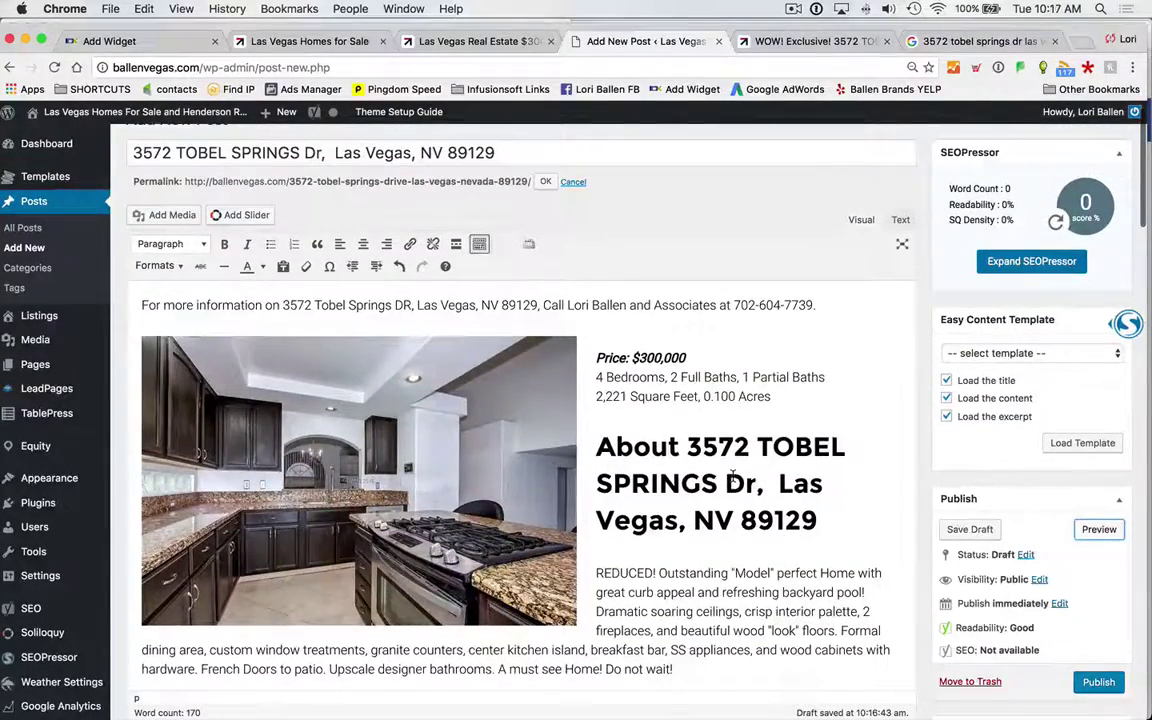
scroll(703, 476, "down", 1)
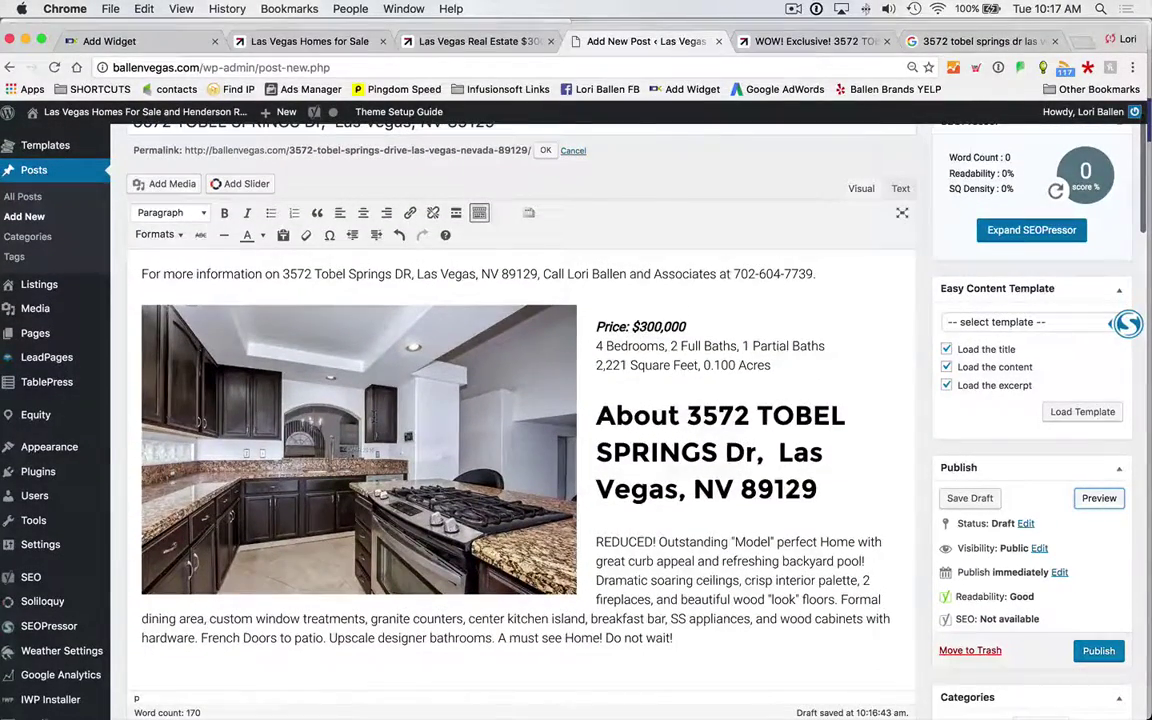
scroll(785, 487, "down", 10)
scroll(746, 427, "up", 10)
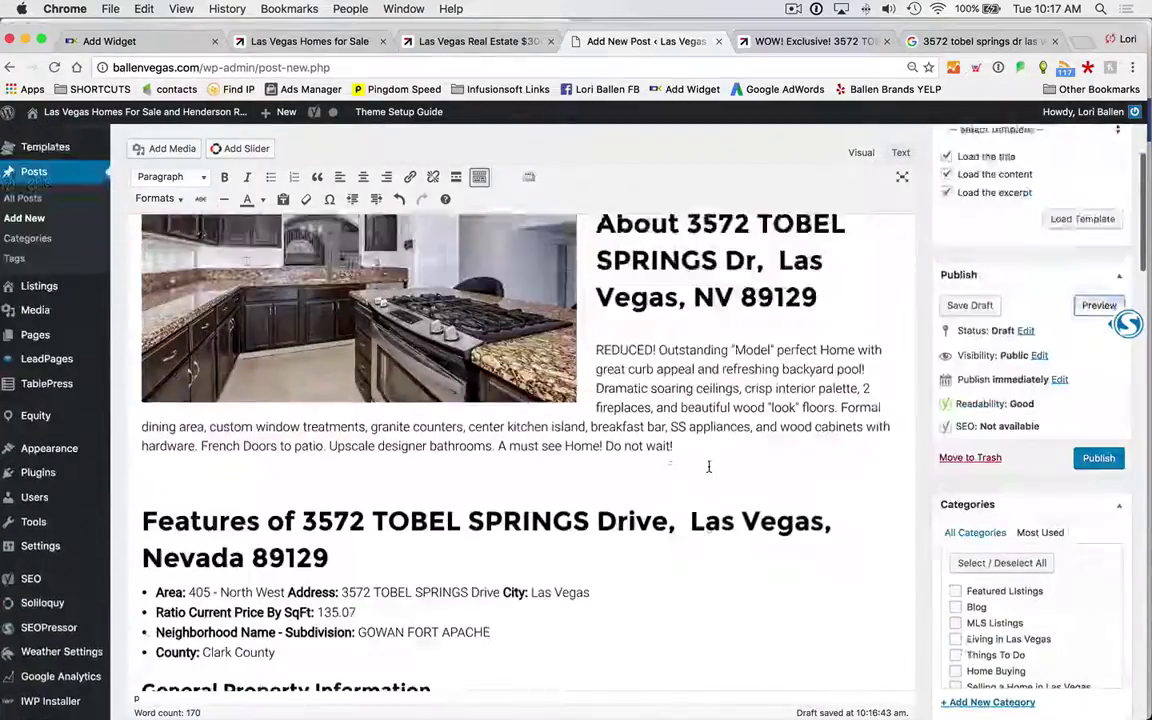
scroll(702, 469, "up", 2)
scroll(650, 380, "down", 3)
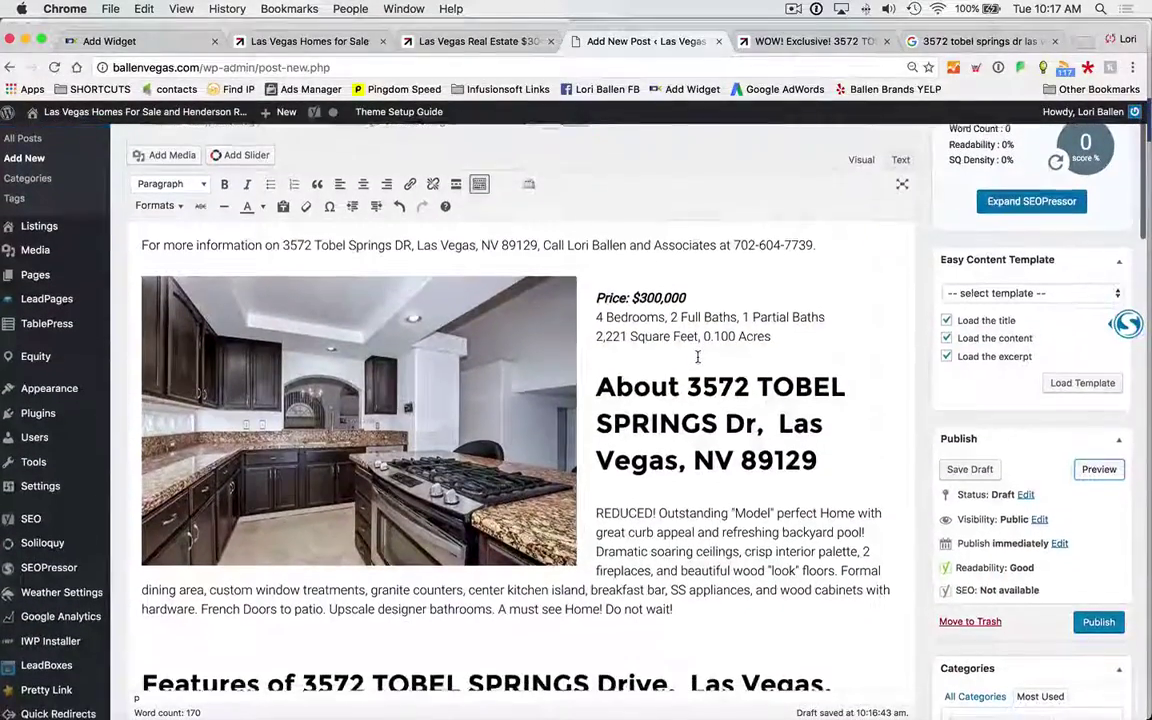
left_click(462, 43)
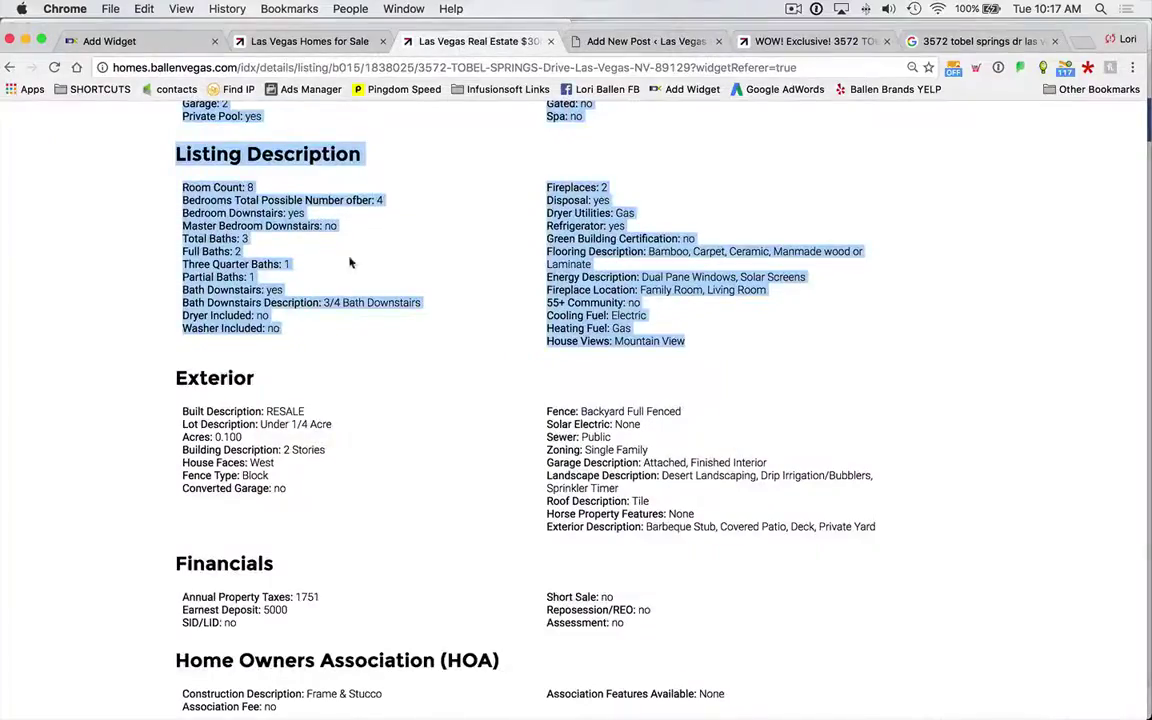
Look over the listing, selecting its links, price, beds/baths and Listing ID, then return to the draft
scroll(350, 263, "down", 5)
scroll(244, 290, "up", 15)
scroll(244, 300, "down", 5)
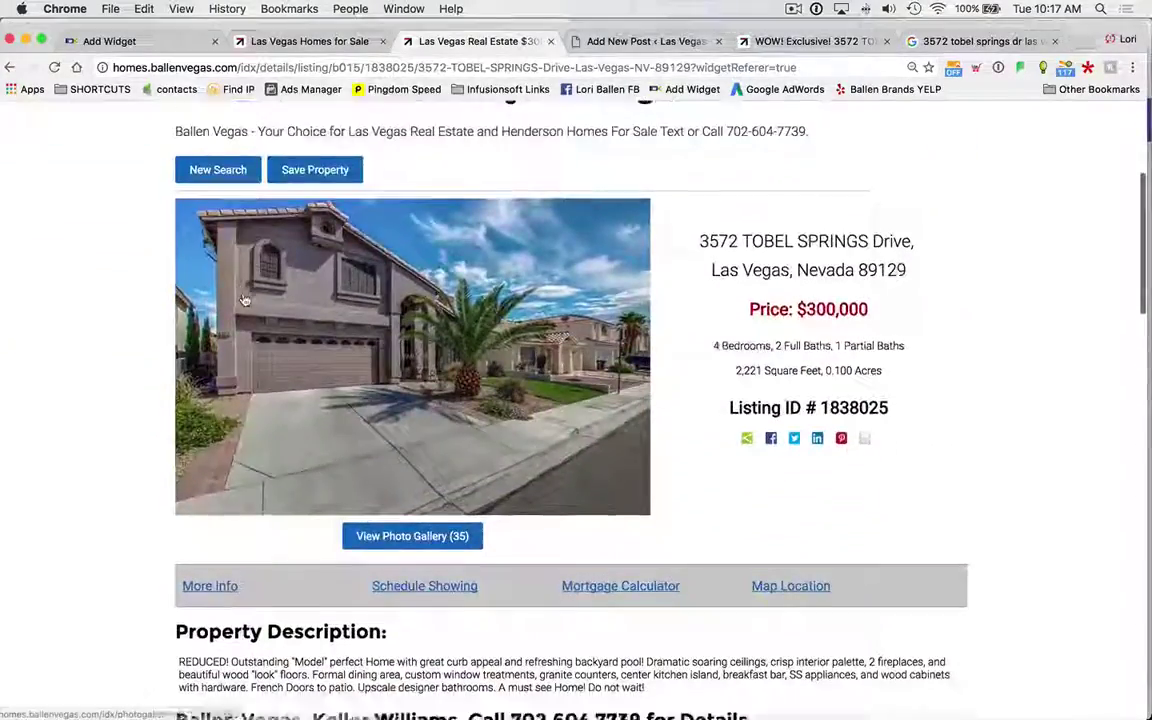
scroll(244, 300, "down", 3)
left_click_drag(965, 400, 174, 348)
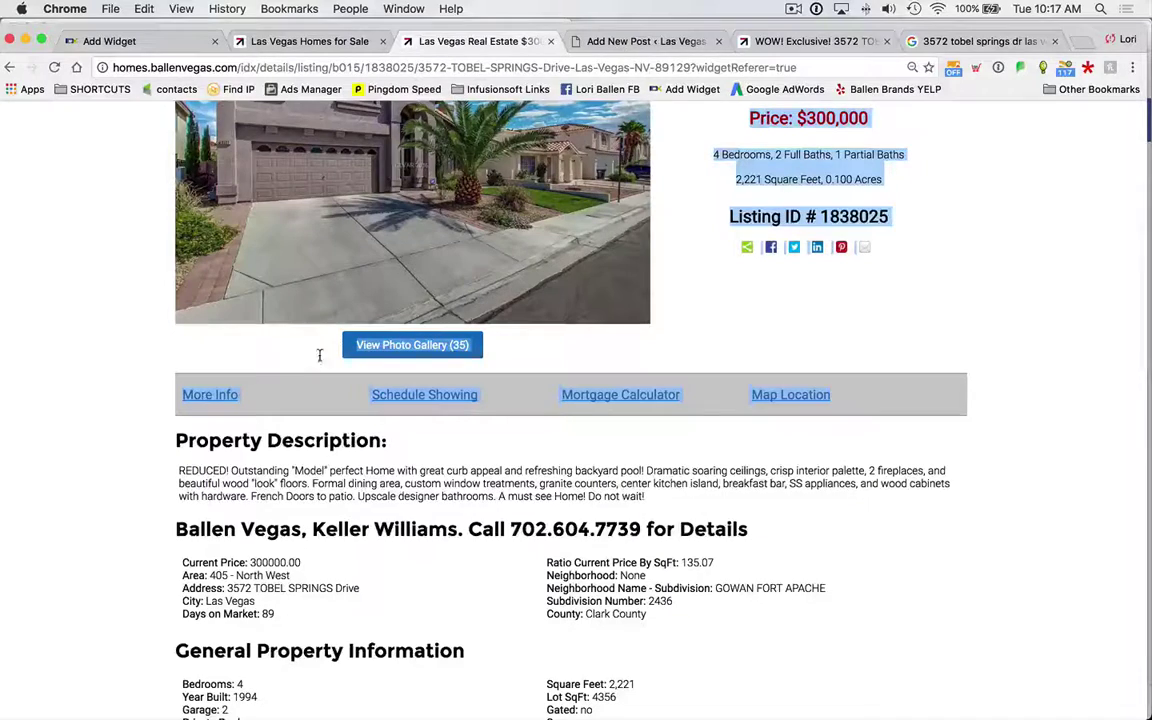
left_click_drag(272, 326, 517, 383)
left_click(535, 347)
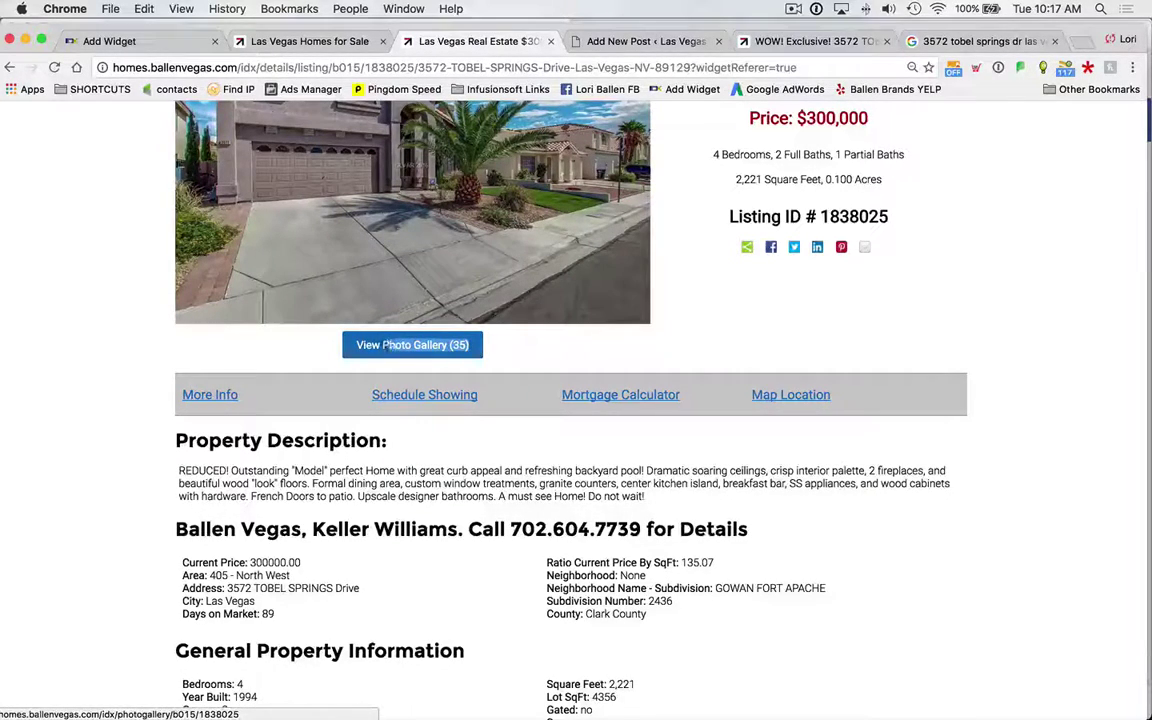
left_click(605, 43)
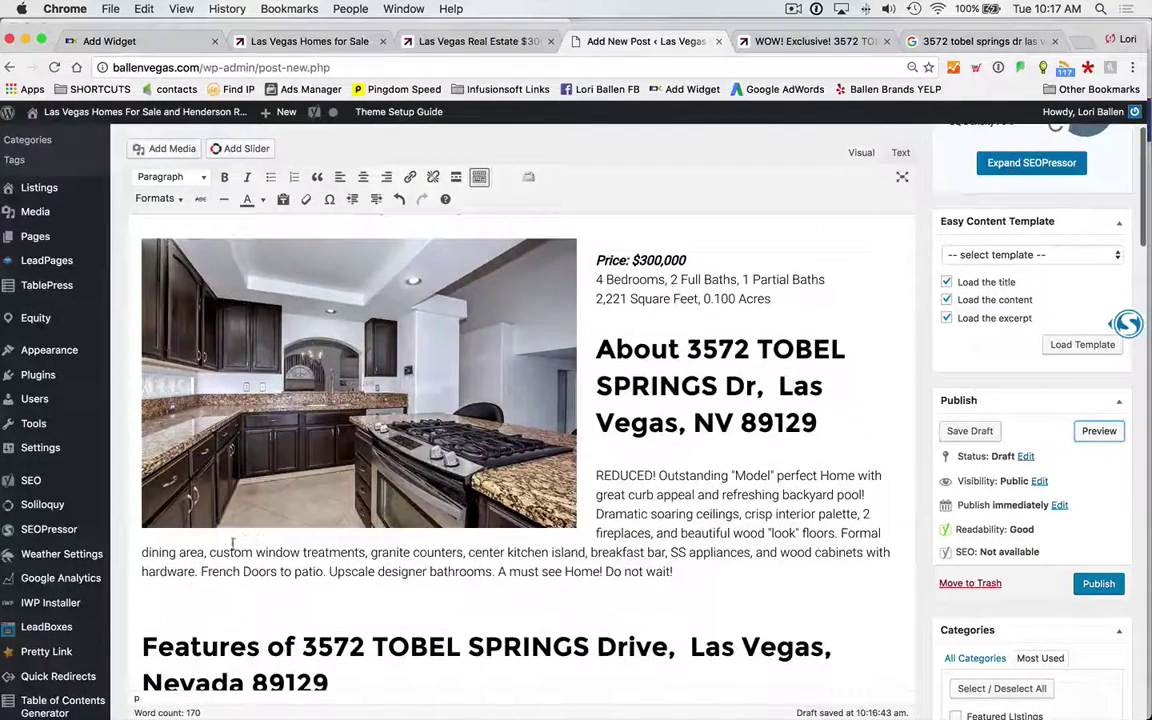
Paste the View Photo Gallery (35) link below the description and add an empty line after it
left_click(340, 466)
key("Right")
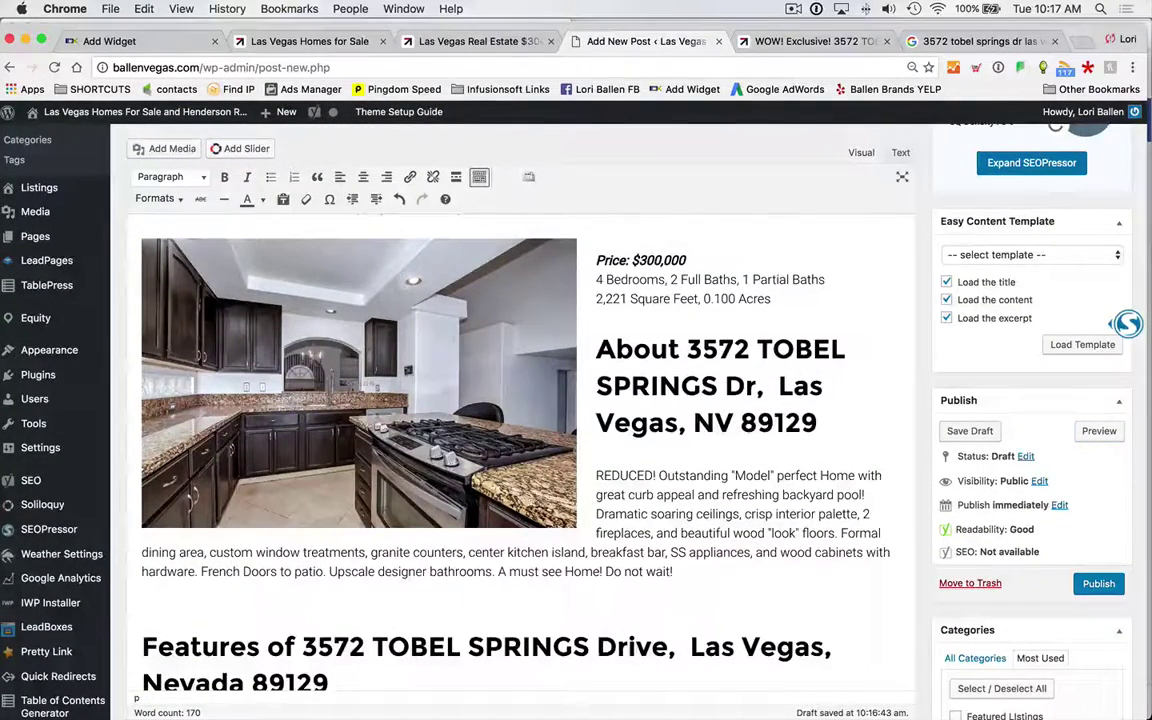
scroll(378, 541, "down", 2)
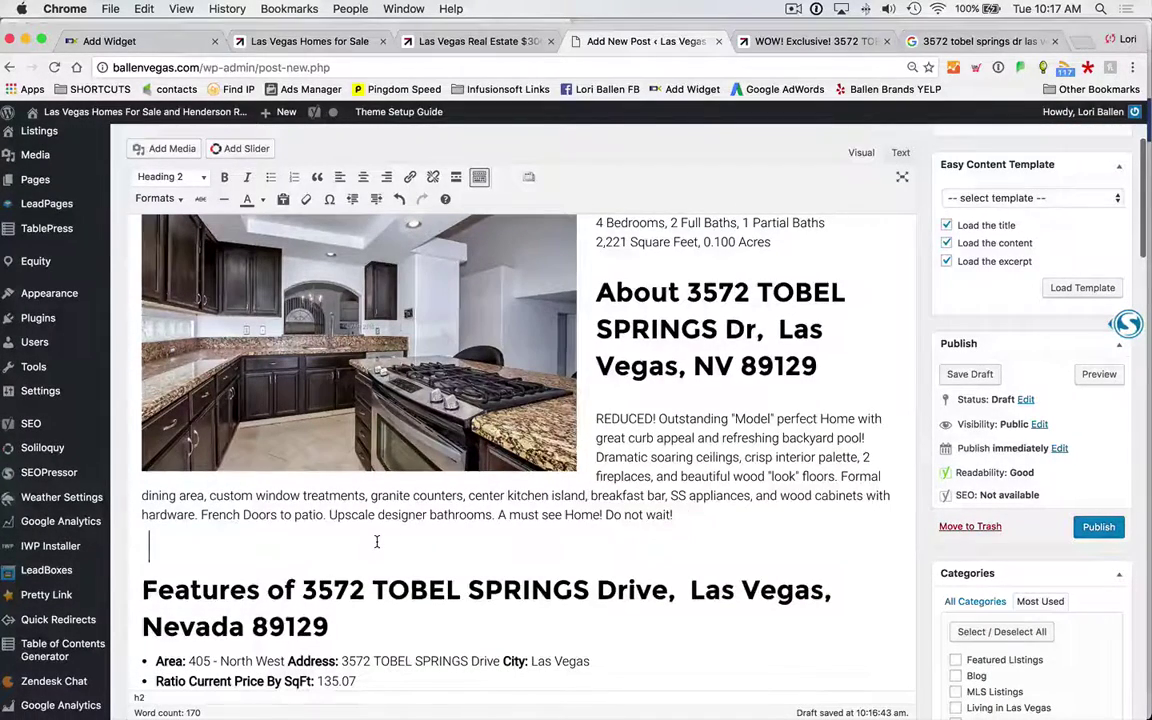
type("View Photo Gallery (35)")
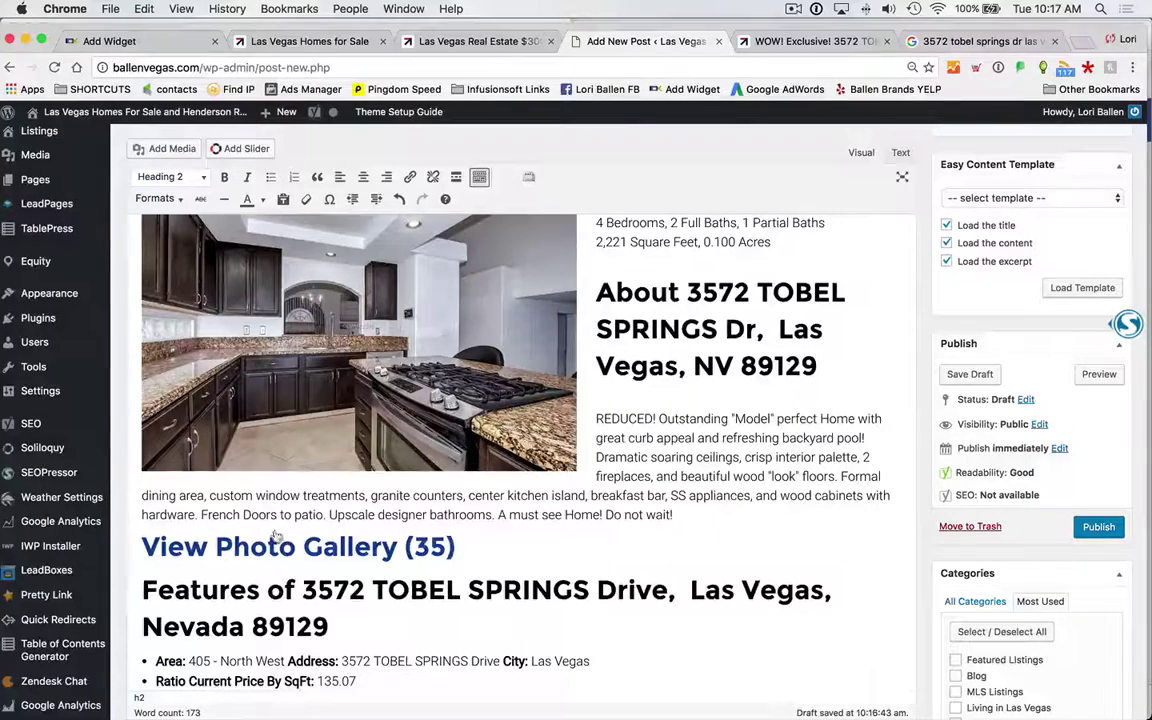
left_click_drag(483, 539, 131, 541)
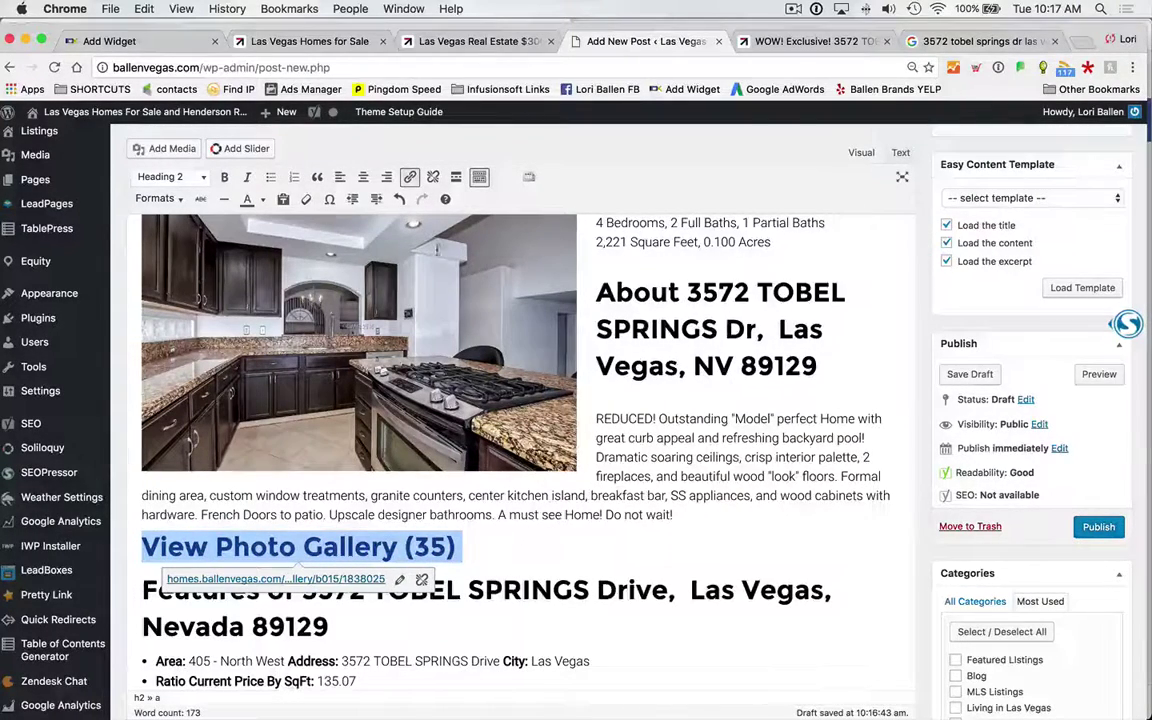
left_click(512, 545)
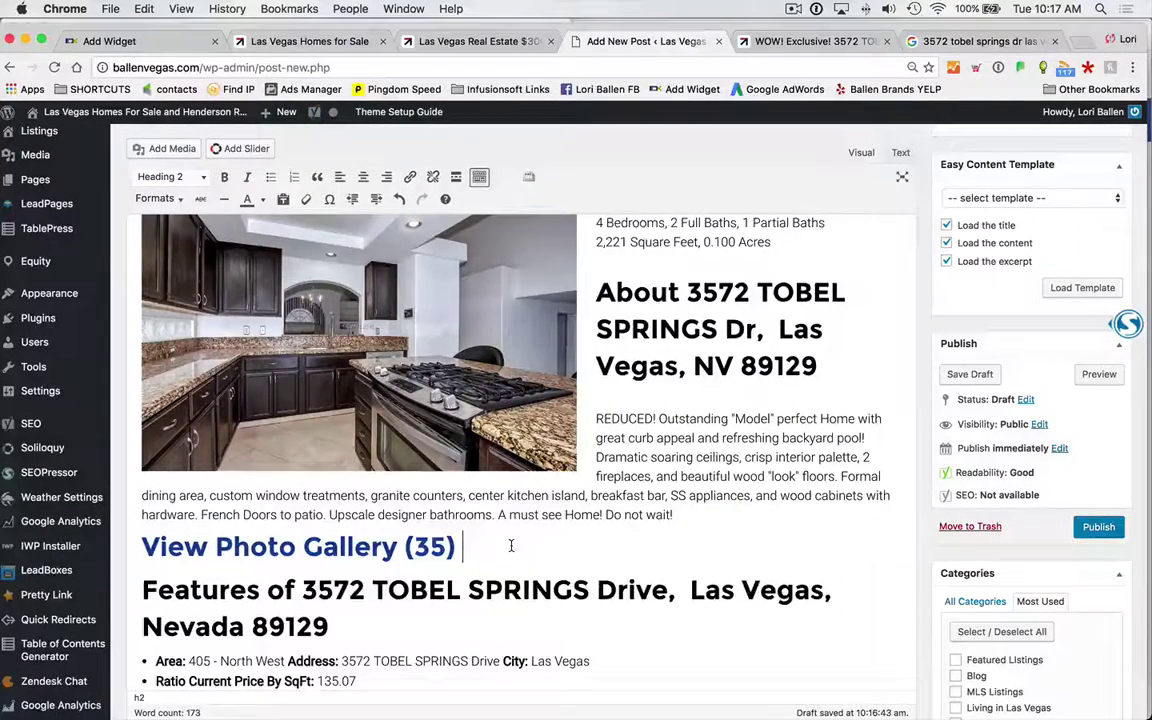
key("Return")
Reset the gallery link to Paragraph, then make it bold and italic
left_click_drag(478, 505, 140, 512)
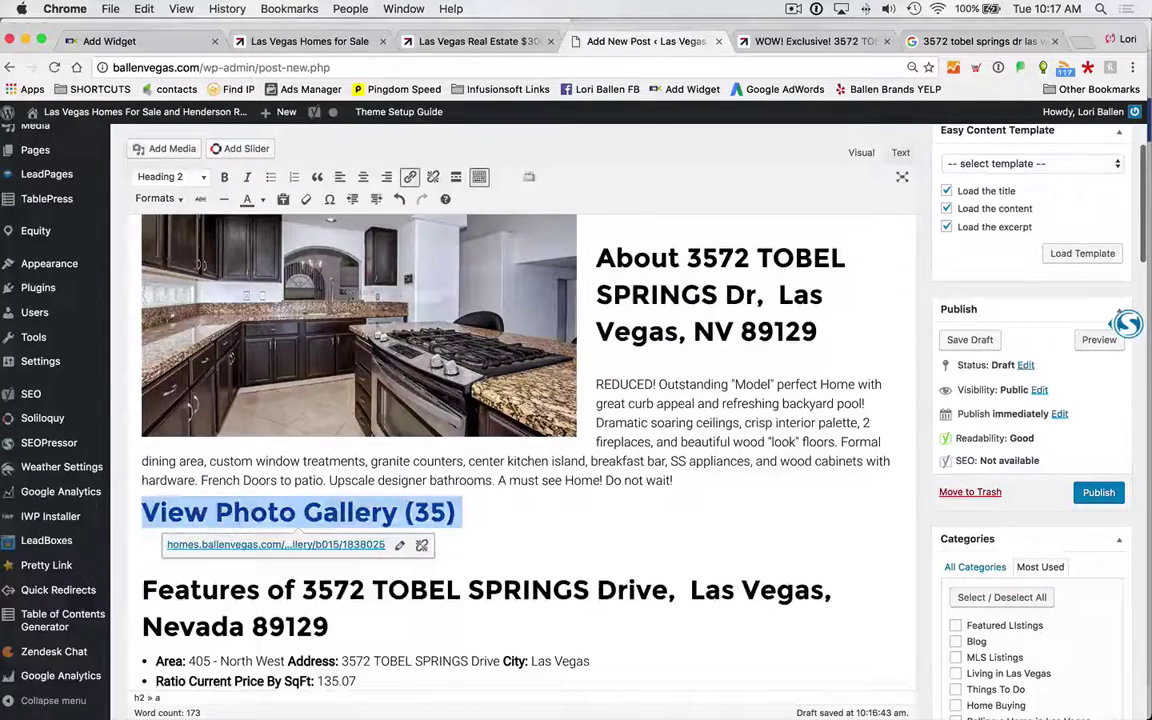
left_click(170, 177)
left_click(167, 200)
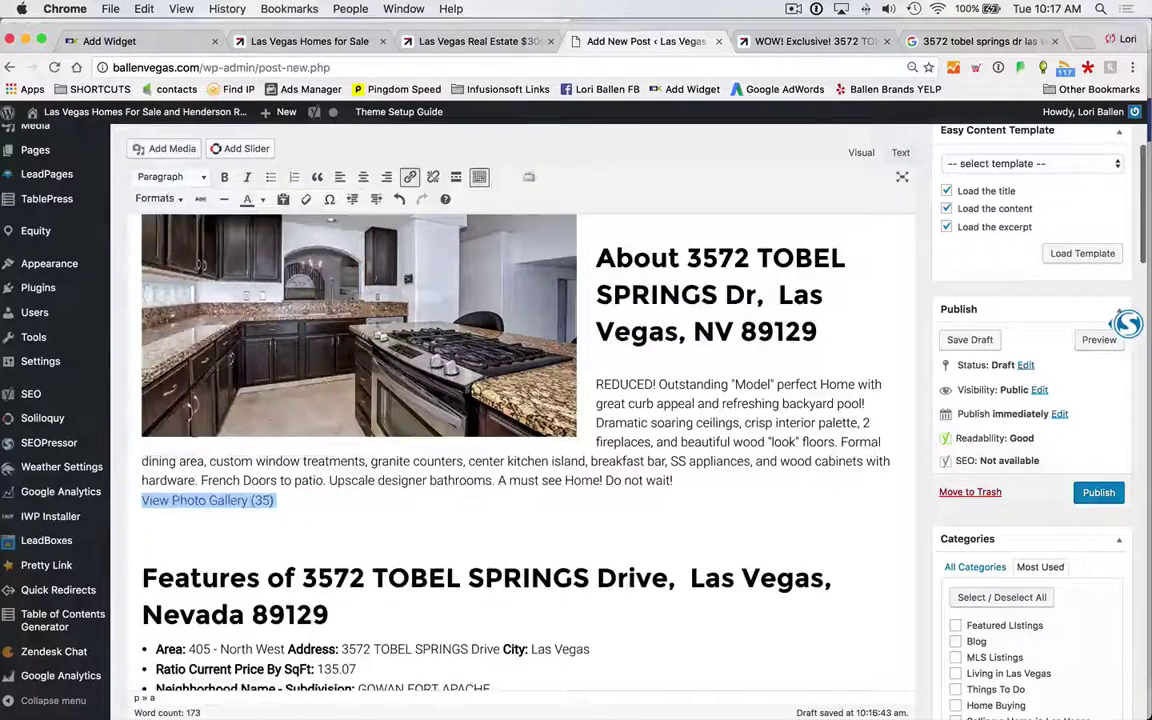
left_click(667, 494)
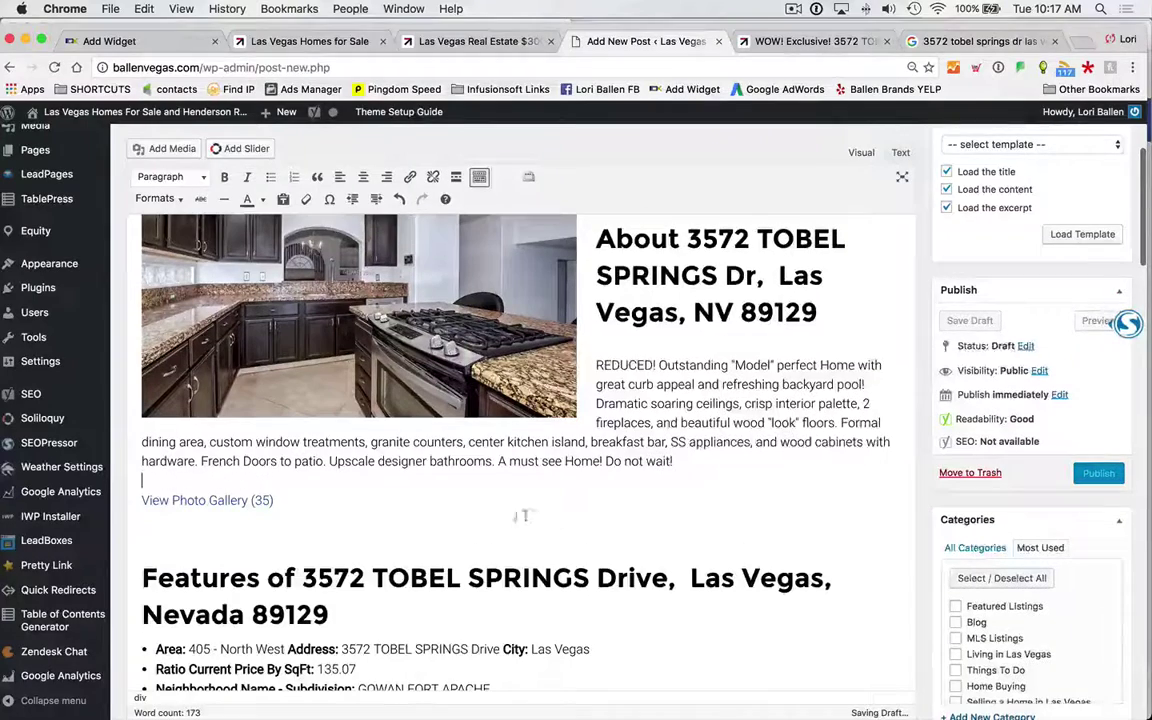
left_click(337, 502)
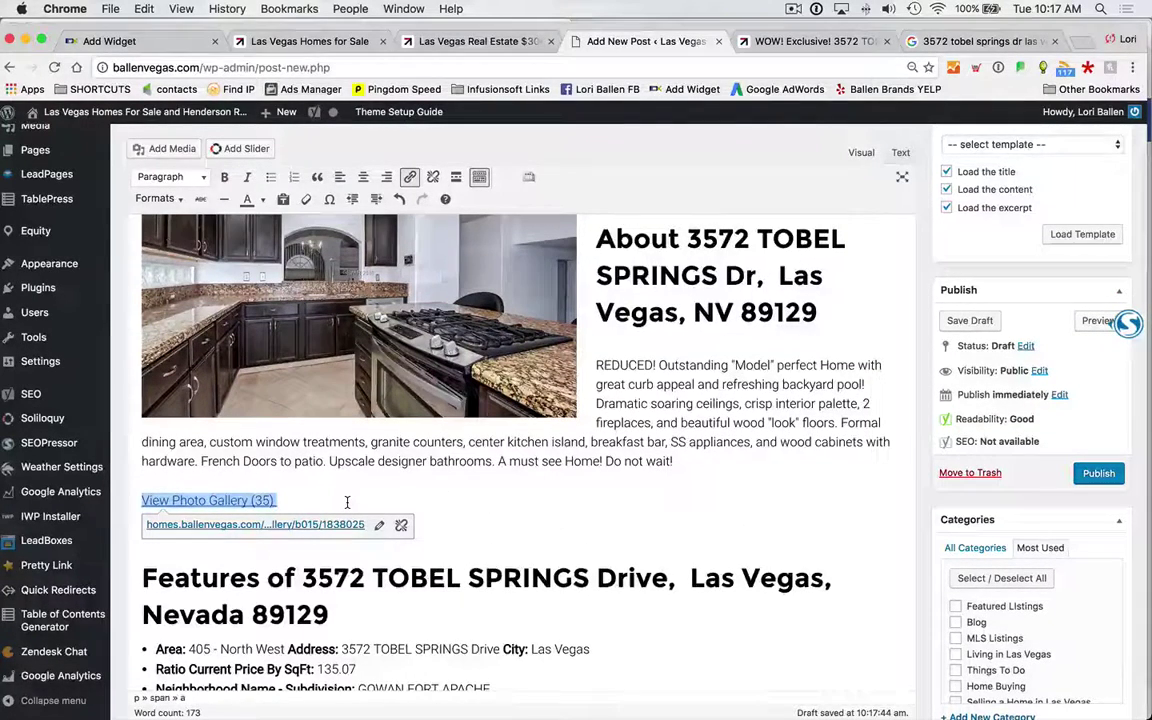
left_click(224, 177)
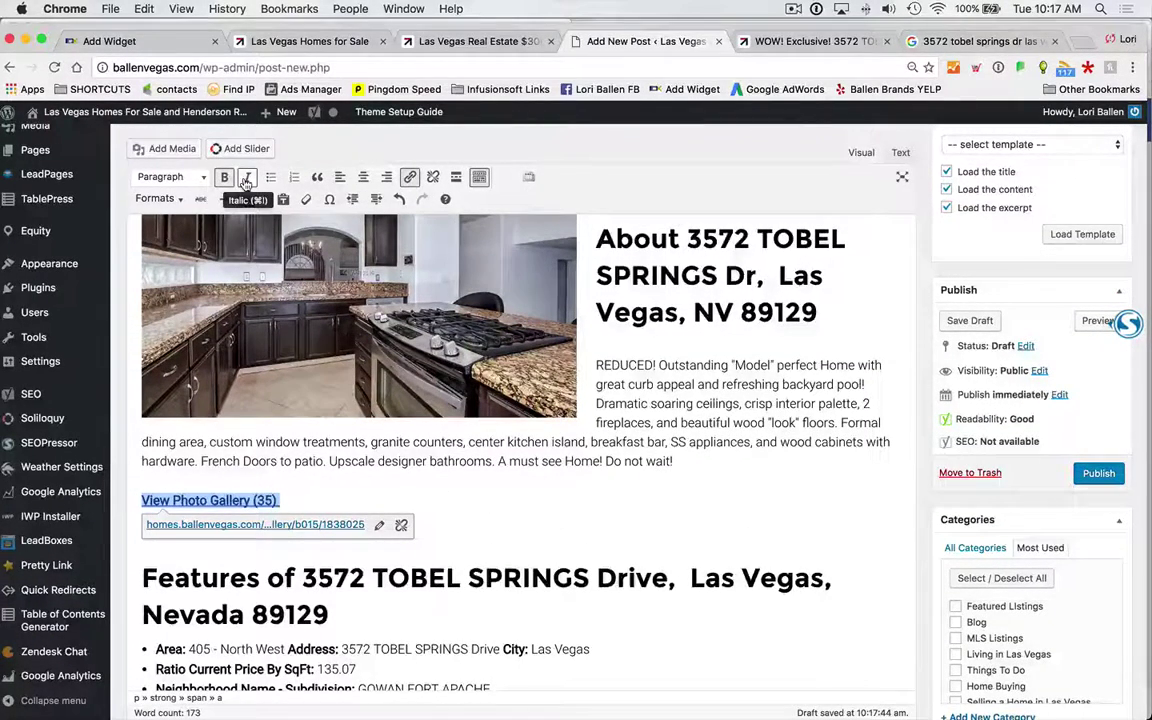
left_click(246, 180)
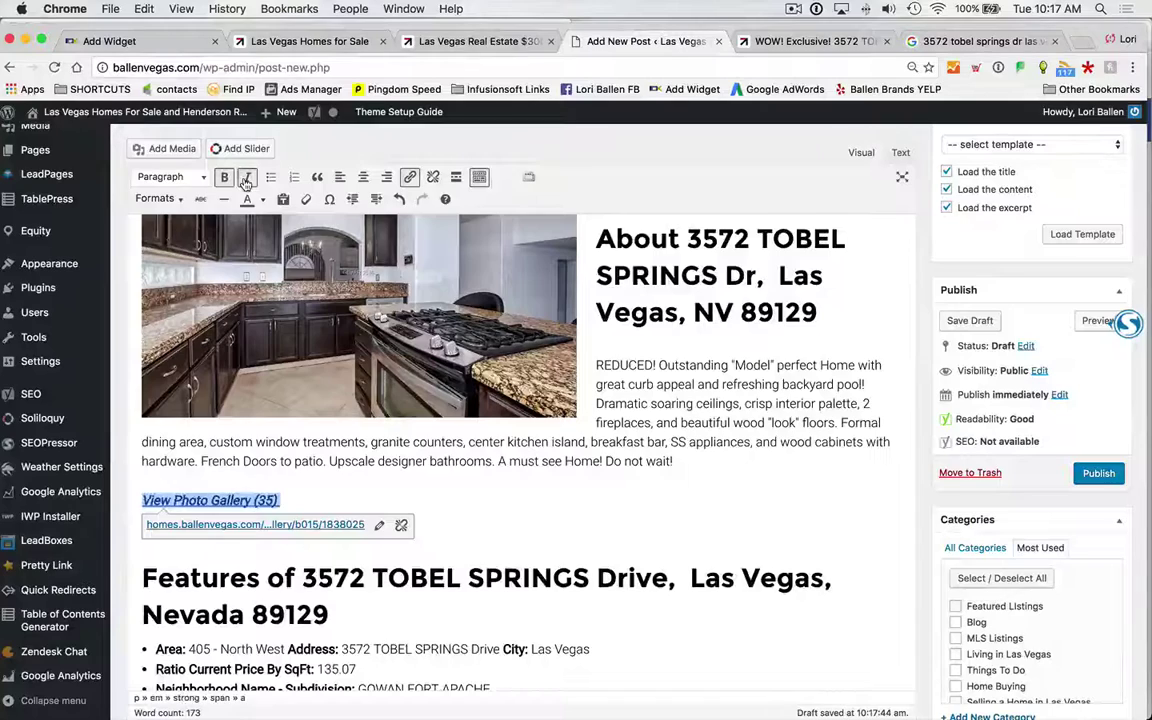
Try Heading 5 and Heading 3 on the gallery link, settle on Heading 2, and preview the draft
left_click(174, 183)
left_click(170, 383)
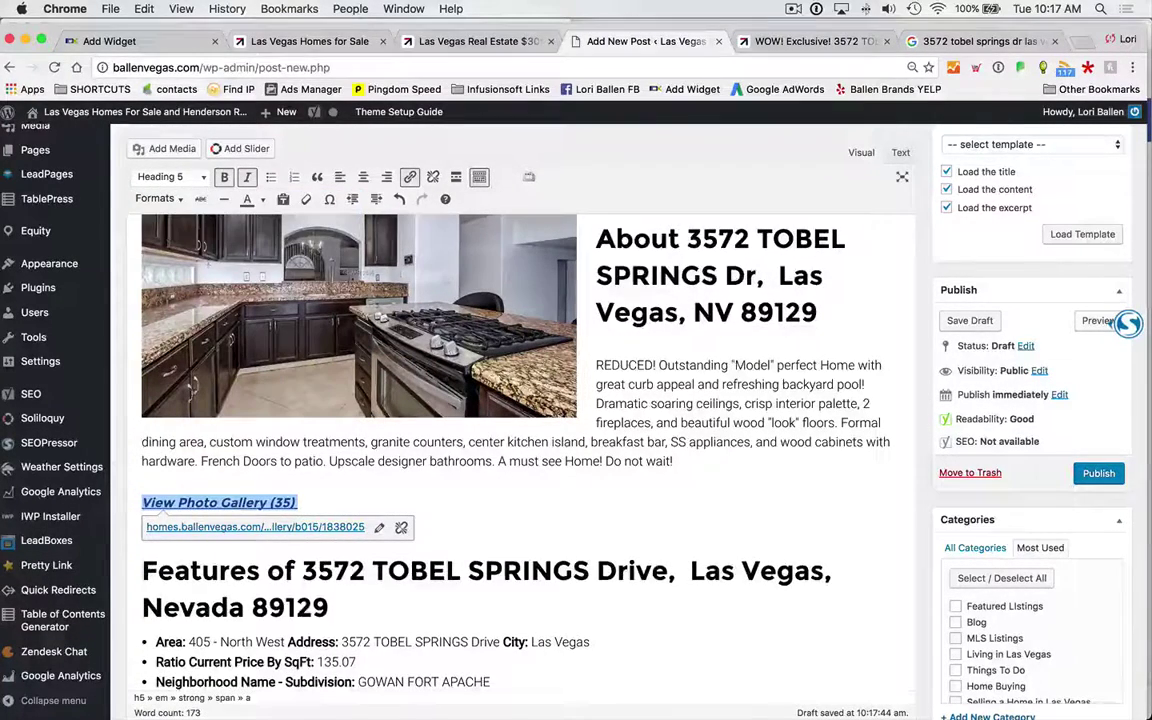
left_click(181, 178)
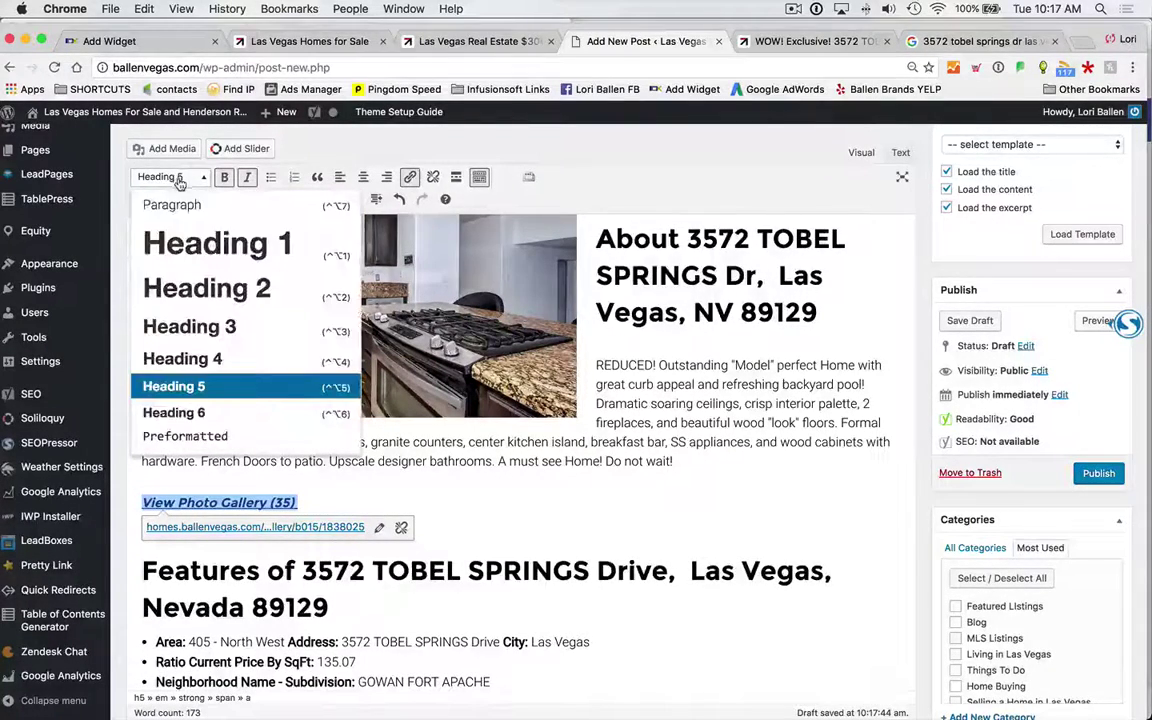
left_click(201, 330)
left_click(172, 178)
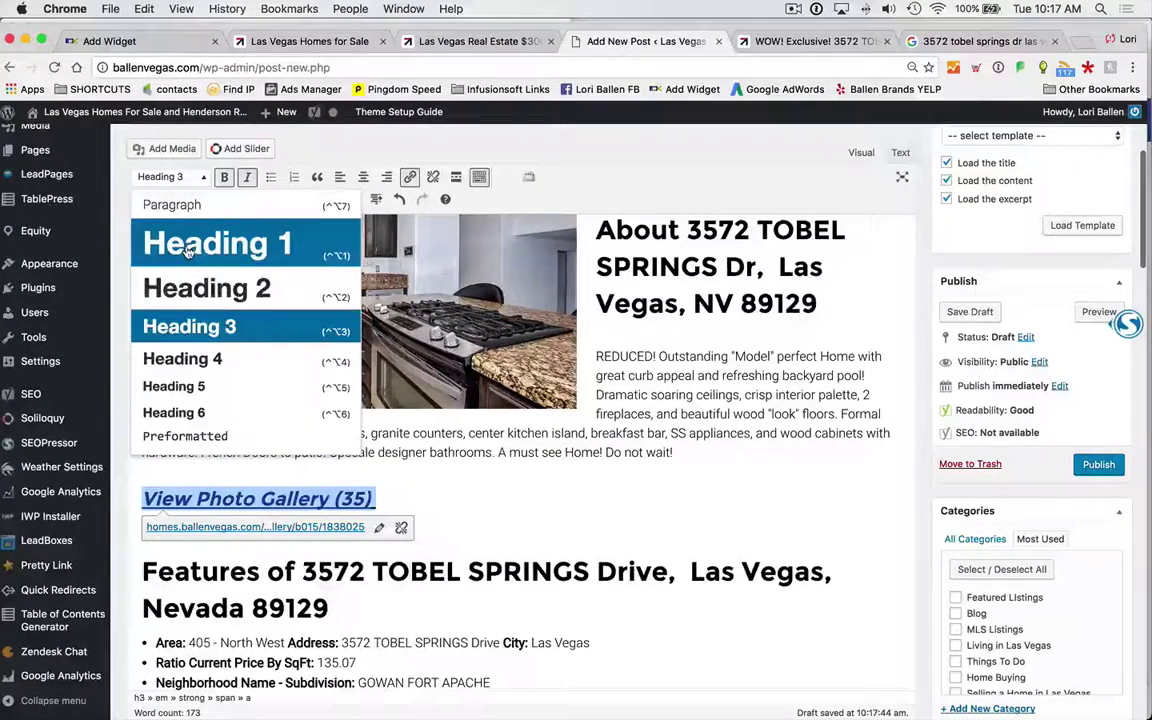
left_click(186, 289)
left_click(277, 532)
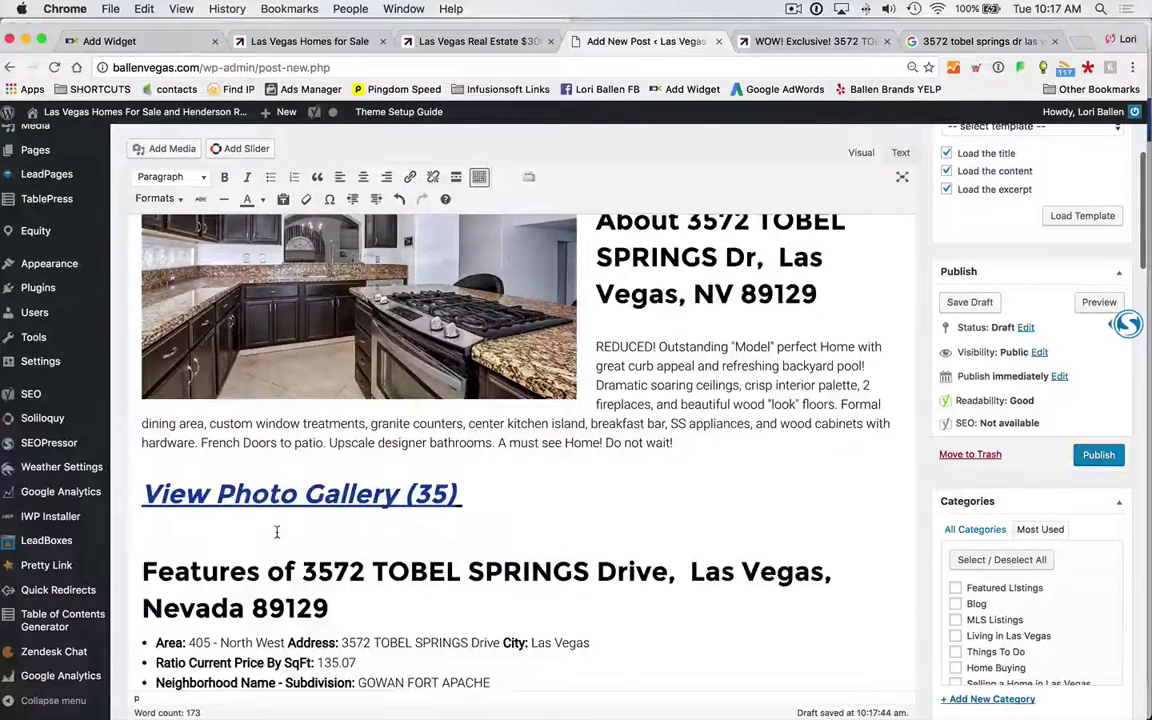
left_click_drag(461, 494, 143, 494)
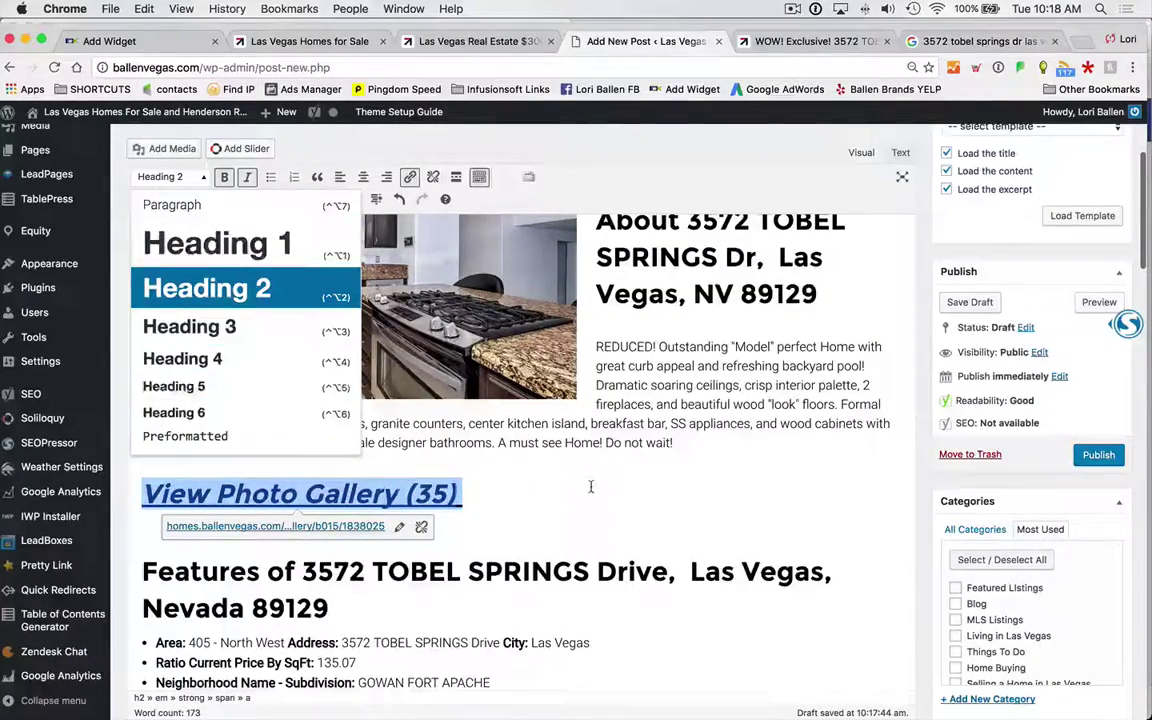
left_click(602, 530)
scroll(596, 525, "up", 3)
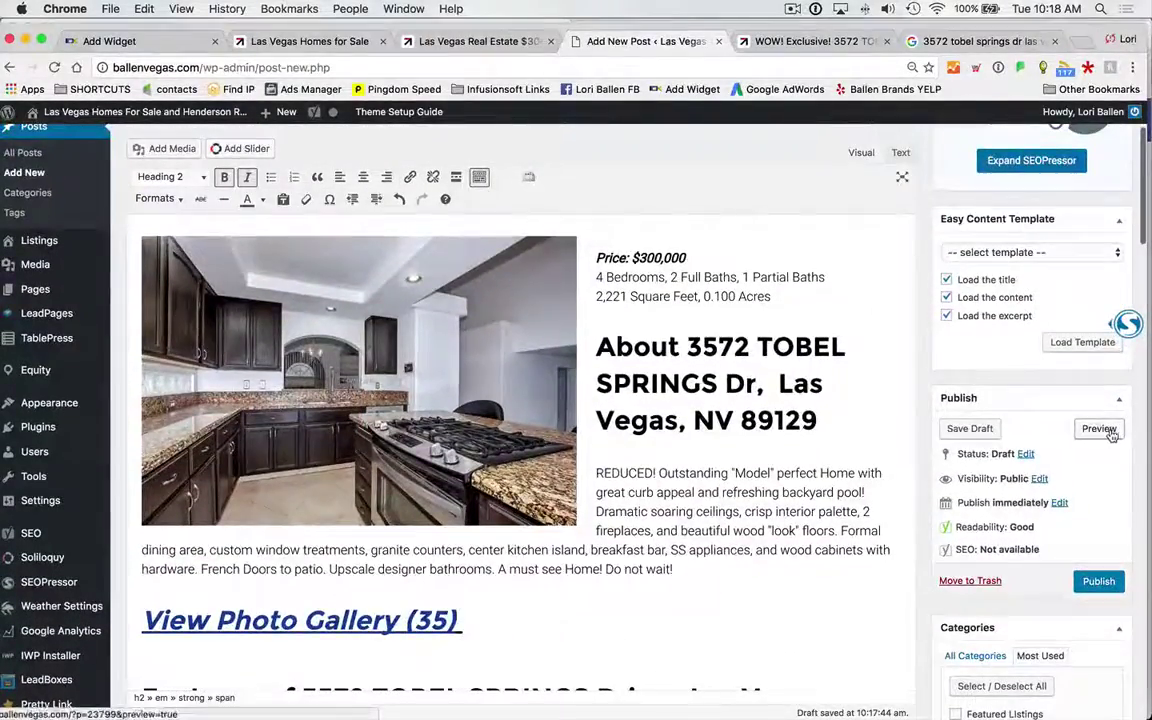
left_click(1108, 431)
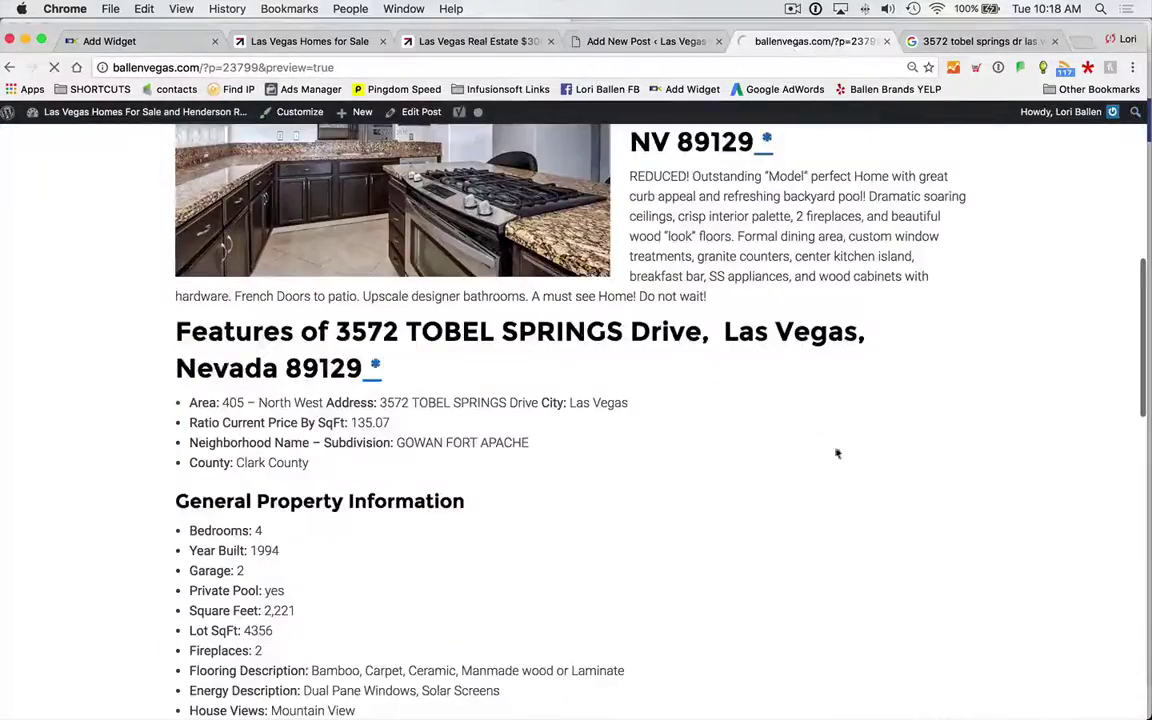
scroll(797, 463, "down", 5)
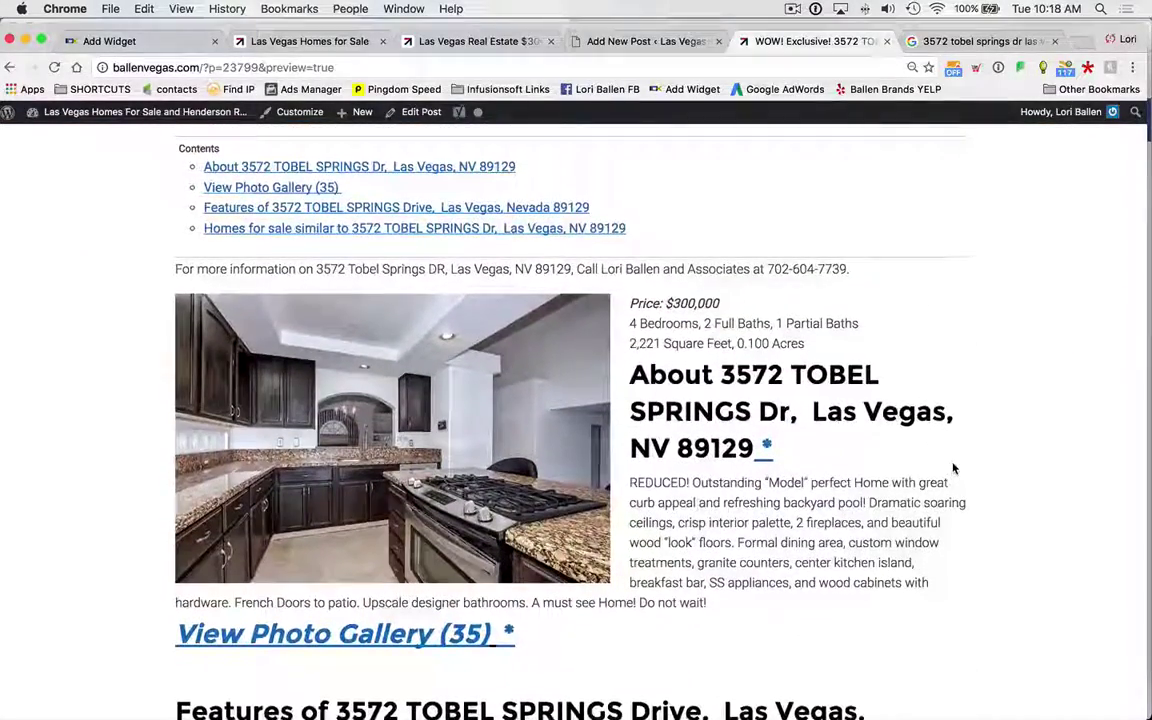
scroll(958, 472, "down", 8)
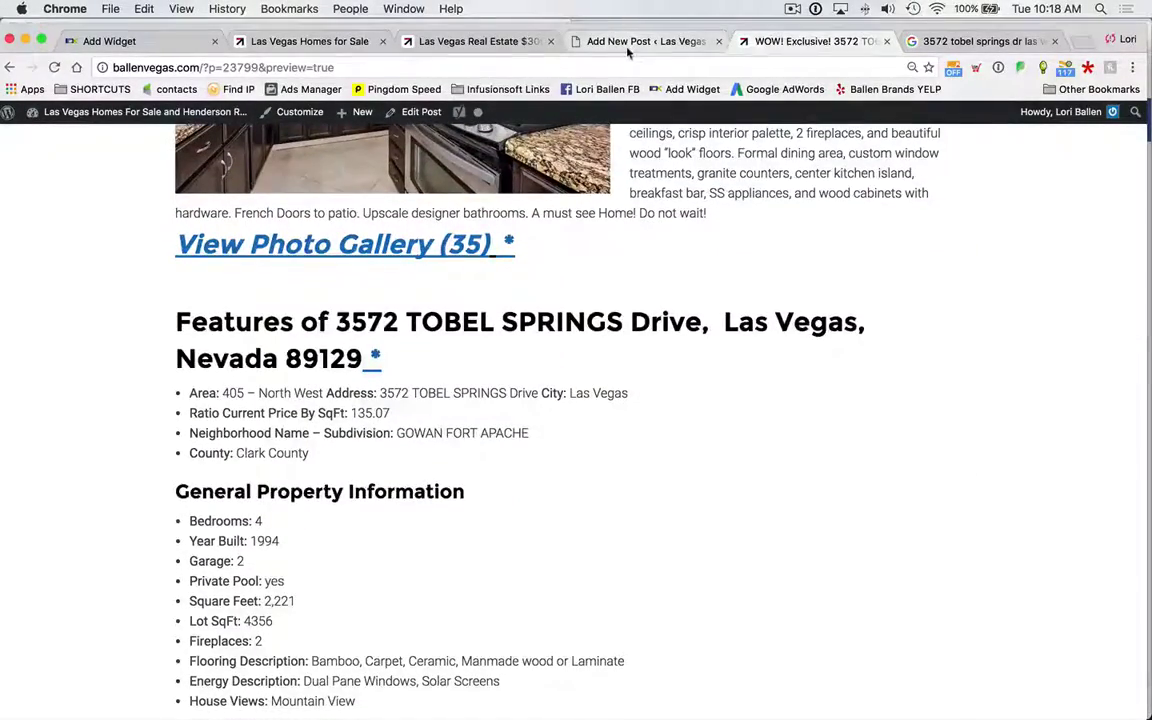
left_click(568, 41)
scroll(176, 513, "down", 3)
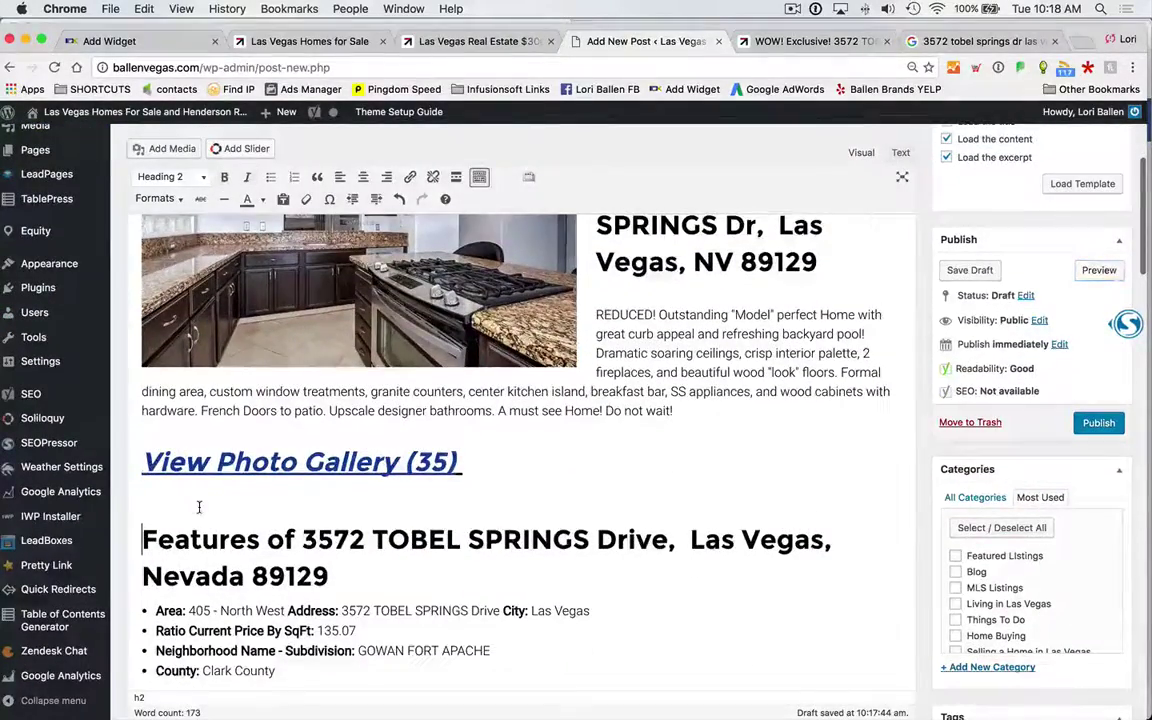
Restyle the View Photo Gallery (35) link as a button
scroll(226, 489, "down", 2)
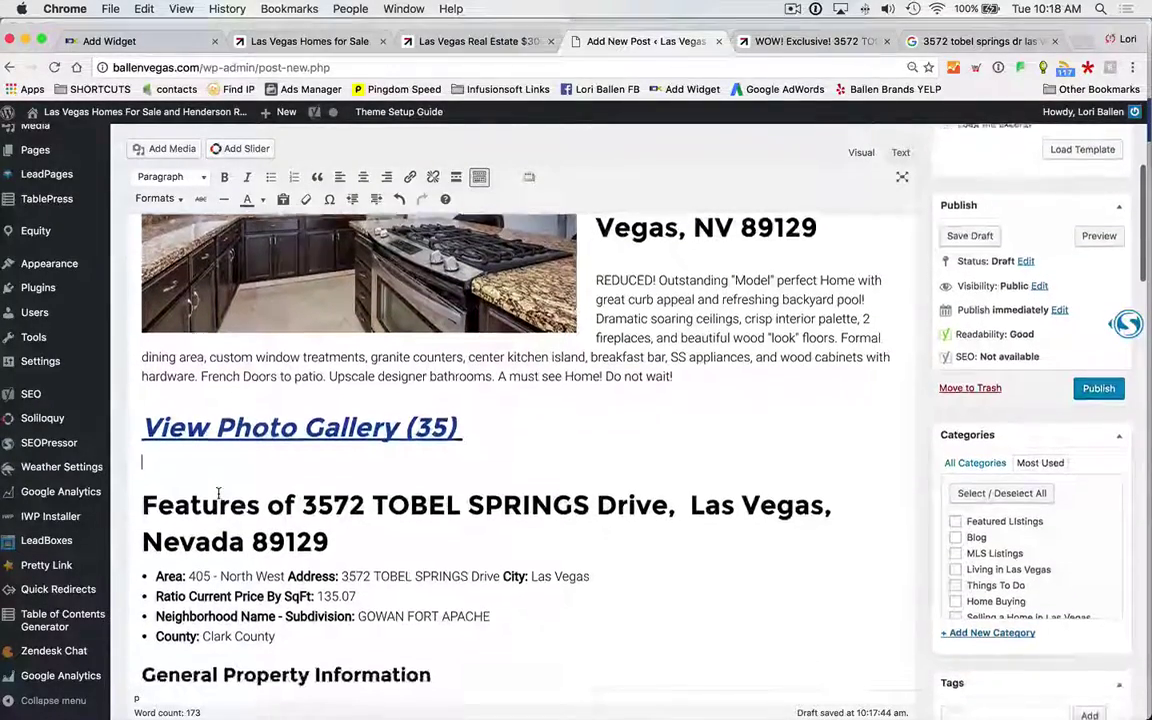
scroll(239, 495, "down", 2)
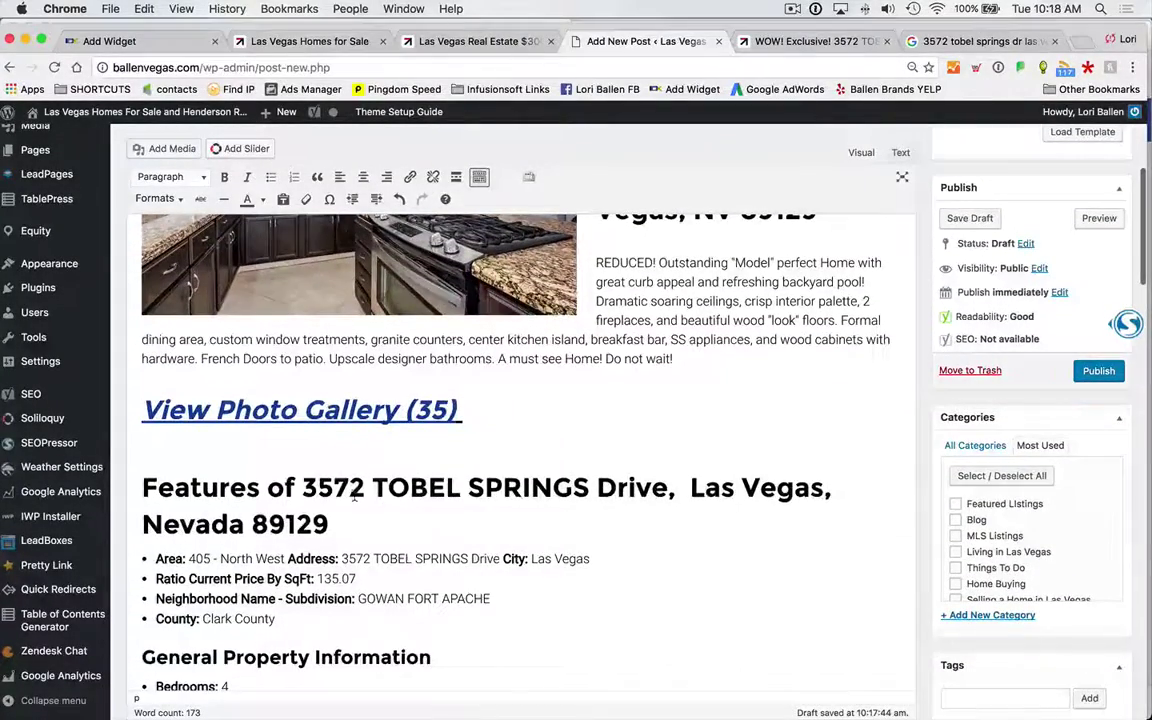
scroll(489, 483, "down", 1)
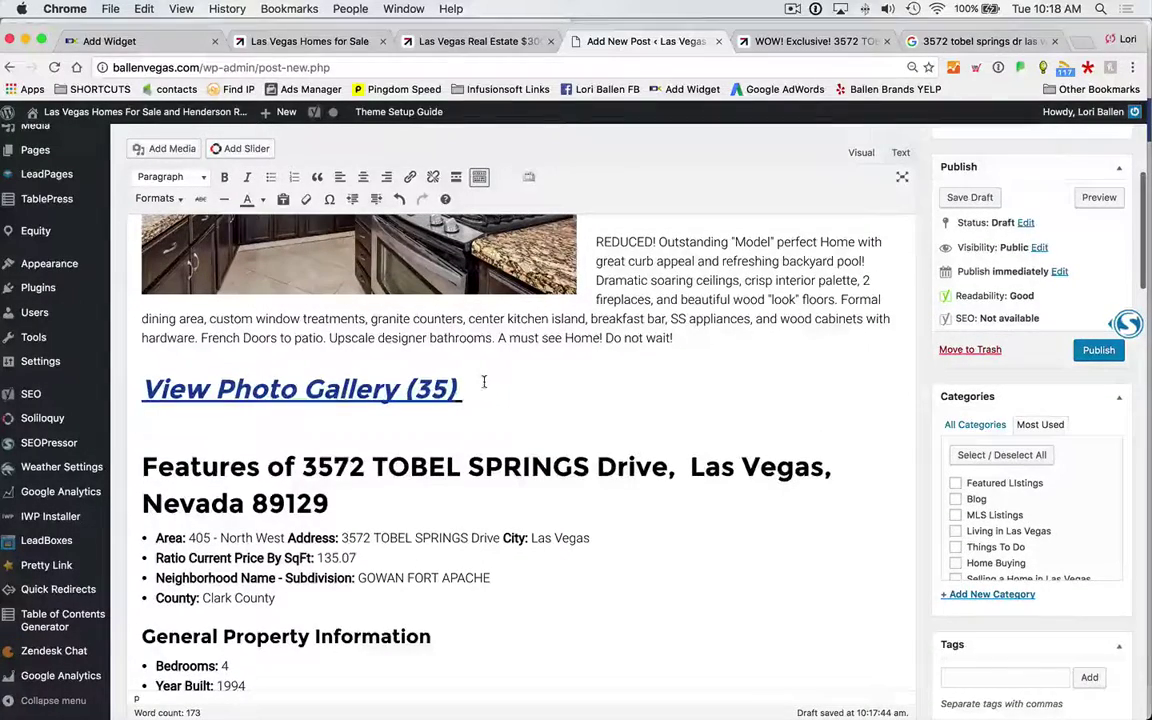
left_click(170, 226)
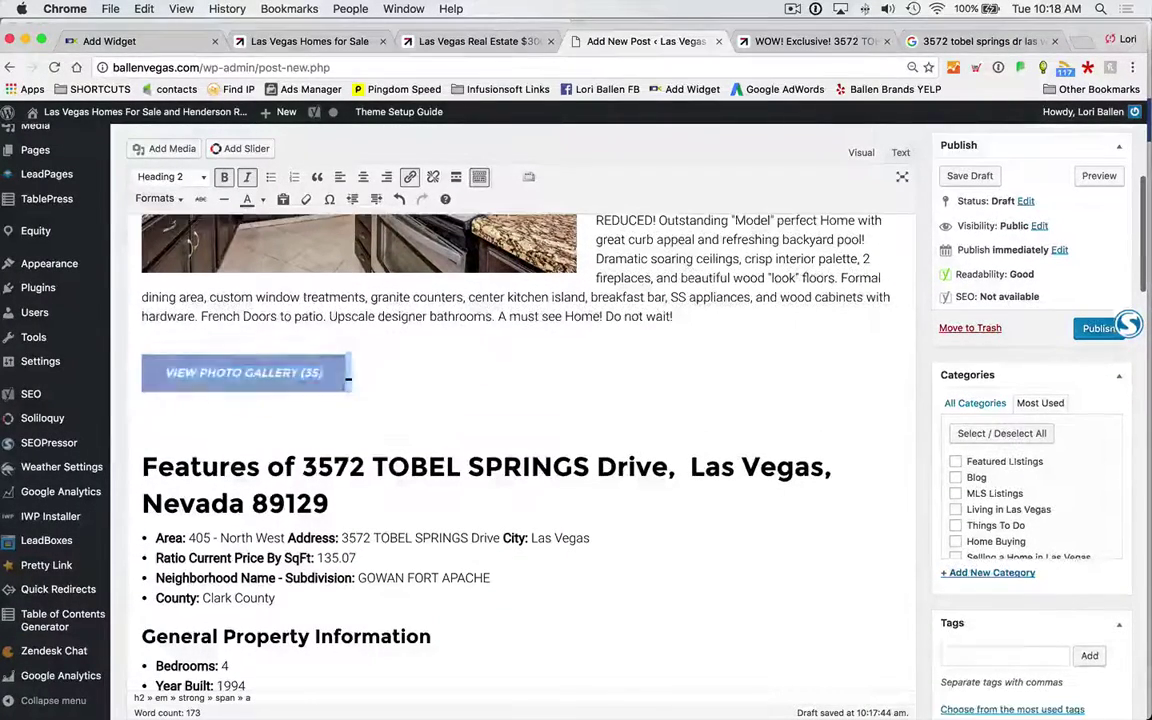
left_click(728, 438)
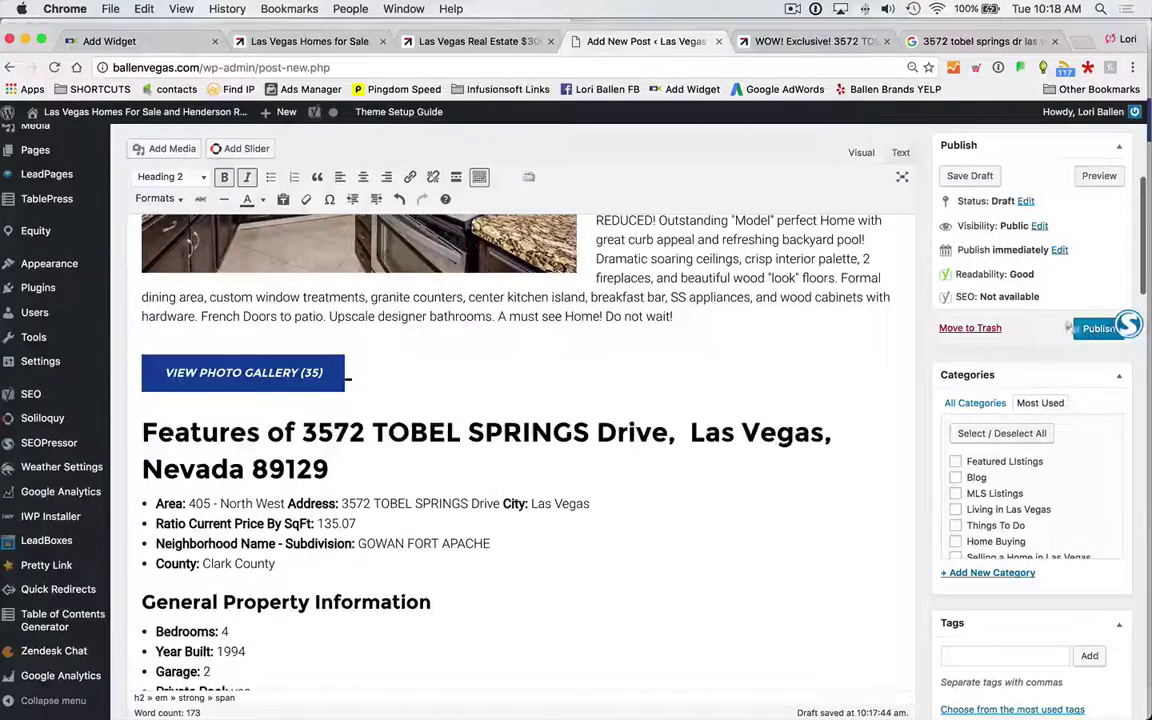
Preview the draft to check the gallery button, then go back to the editor
left_click(1099, 176)
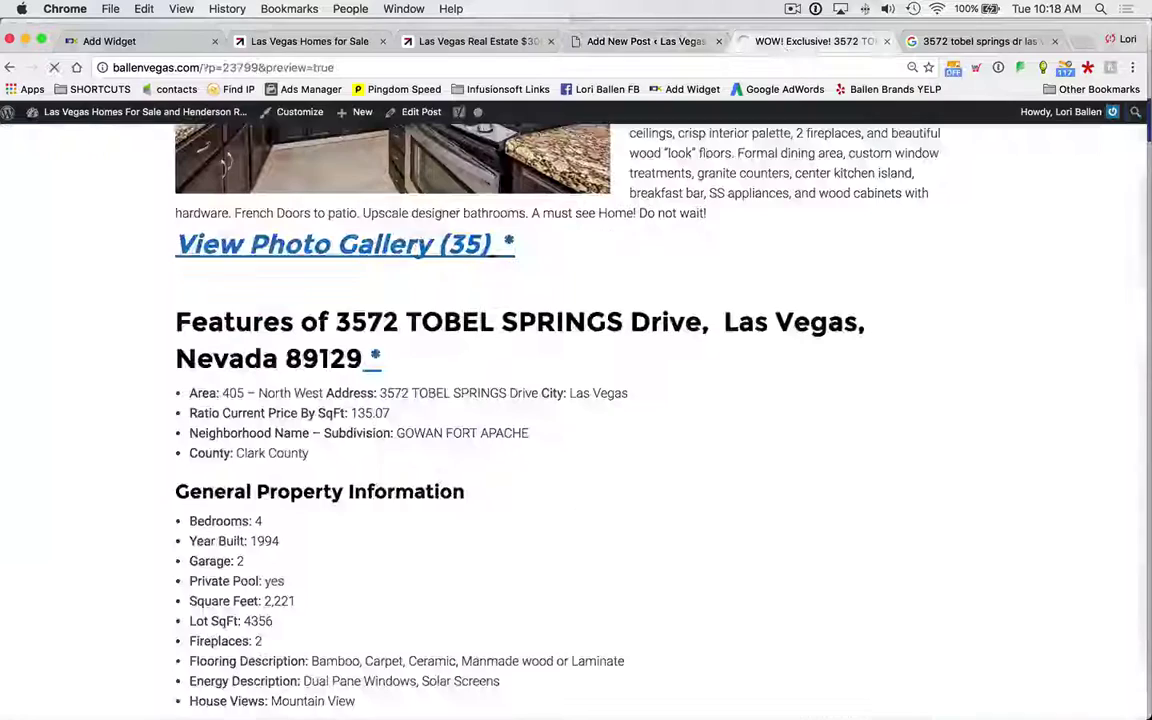
scroll(819, 400, "down", 2)
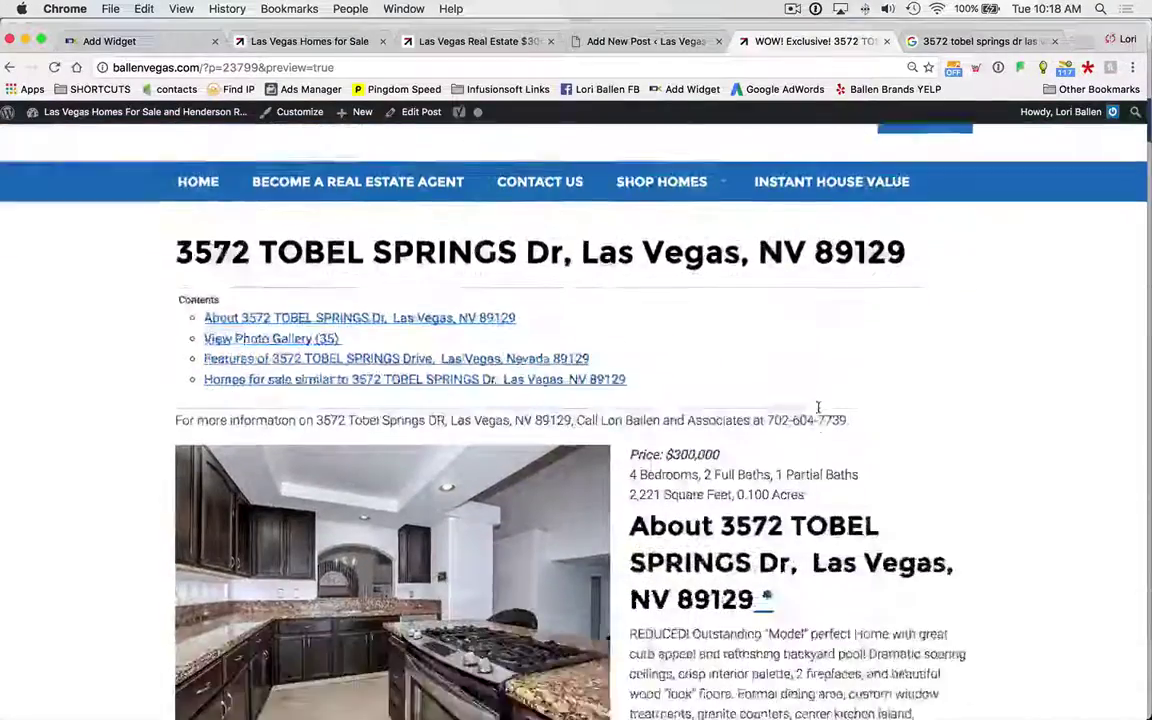
scroll(818, 407, "down", 5)
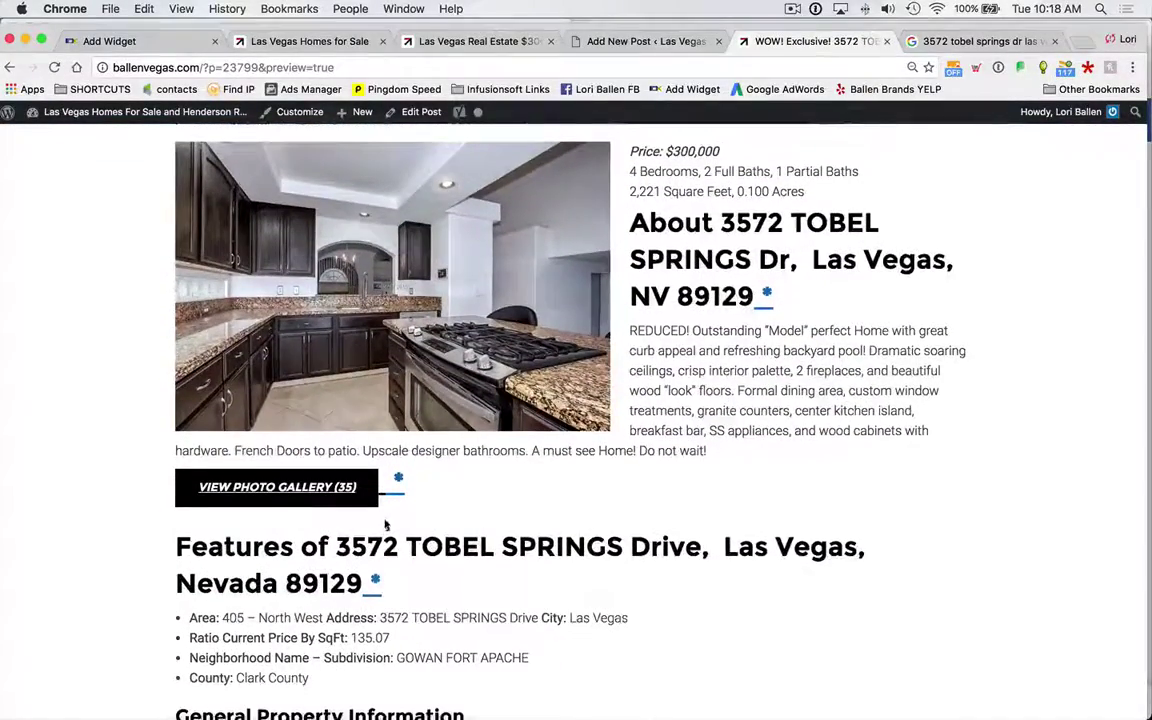
left_click(620, 42)
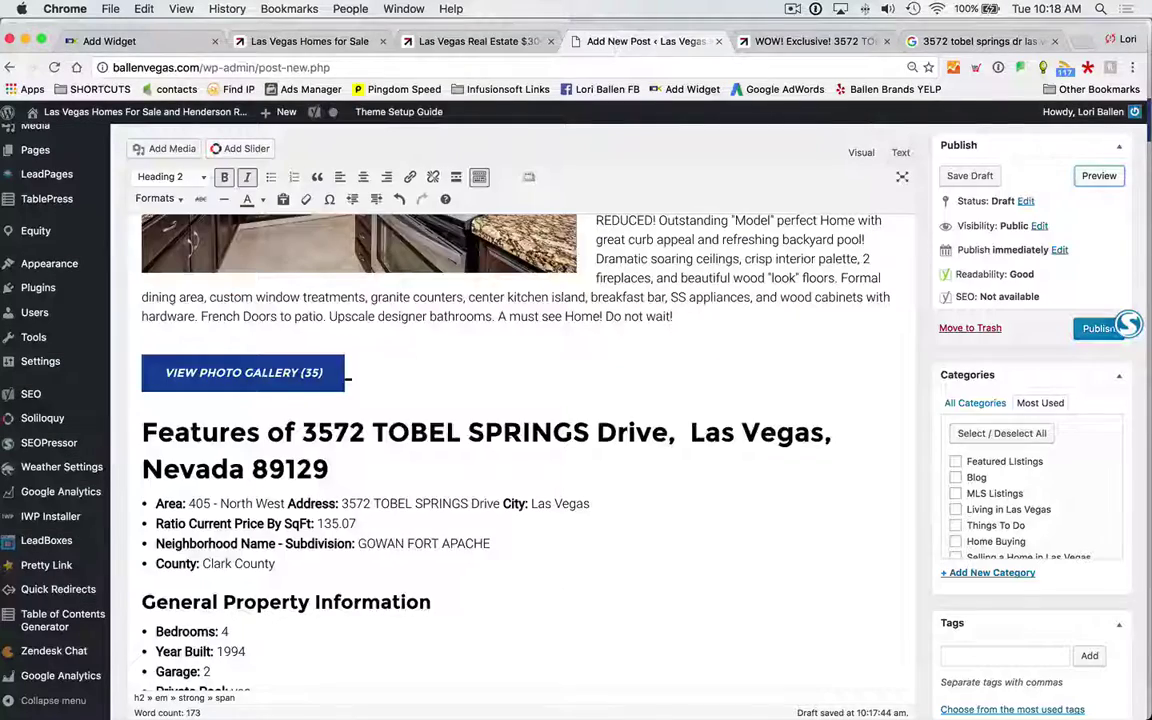
Place the caret after the gallery button and preview the draft again
left_click(375, 373)
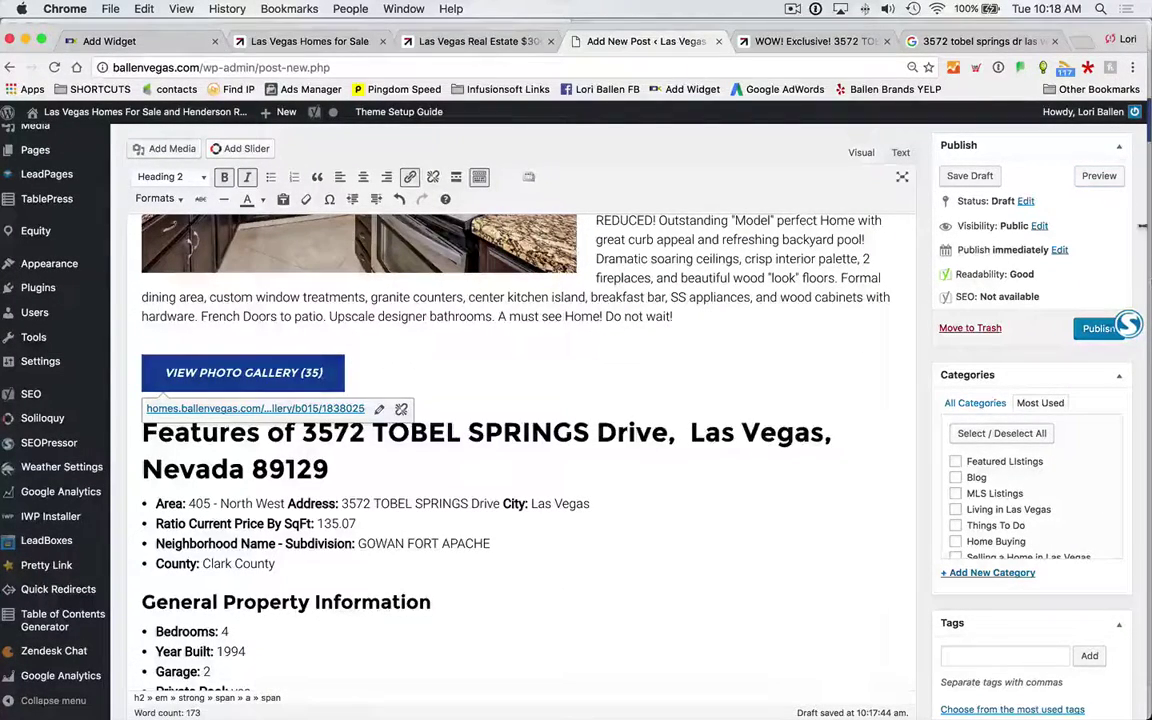
left_click(1099, 175)
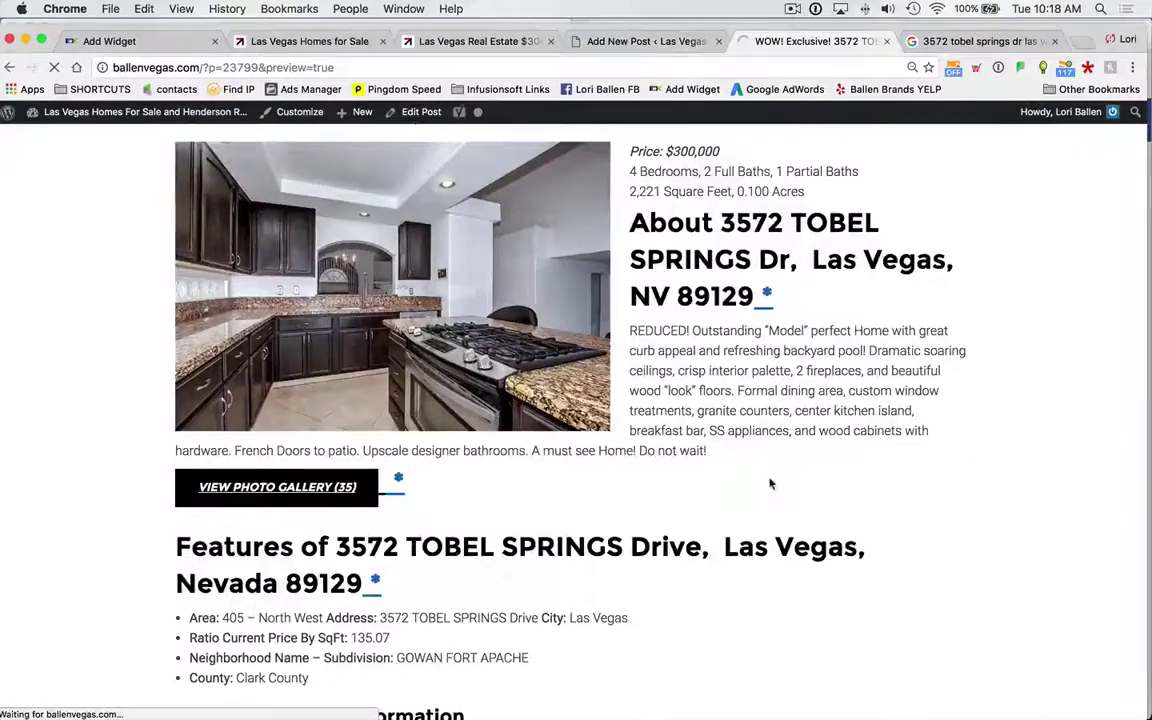
scroll(758, 483, "down", 5)
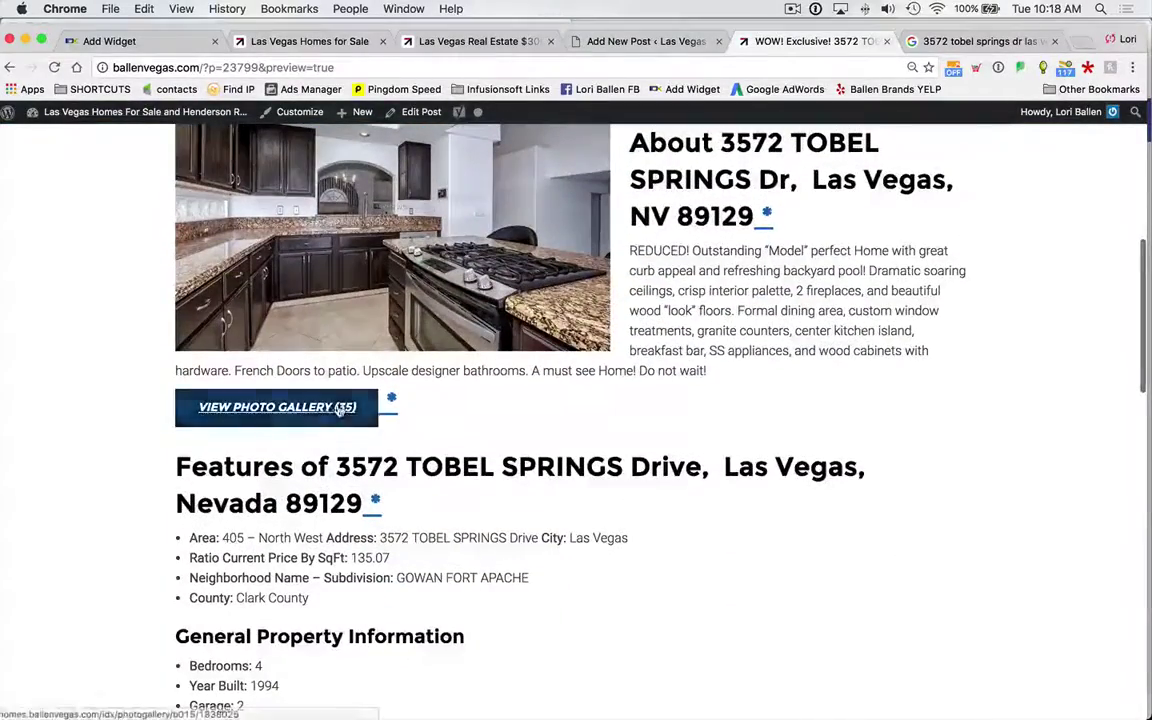
scroll(593, 362, "up", 2)
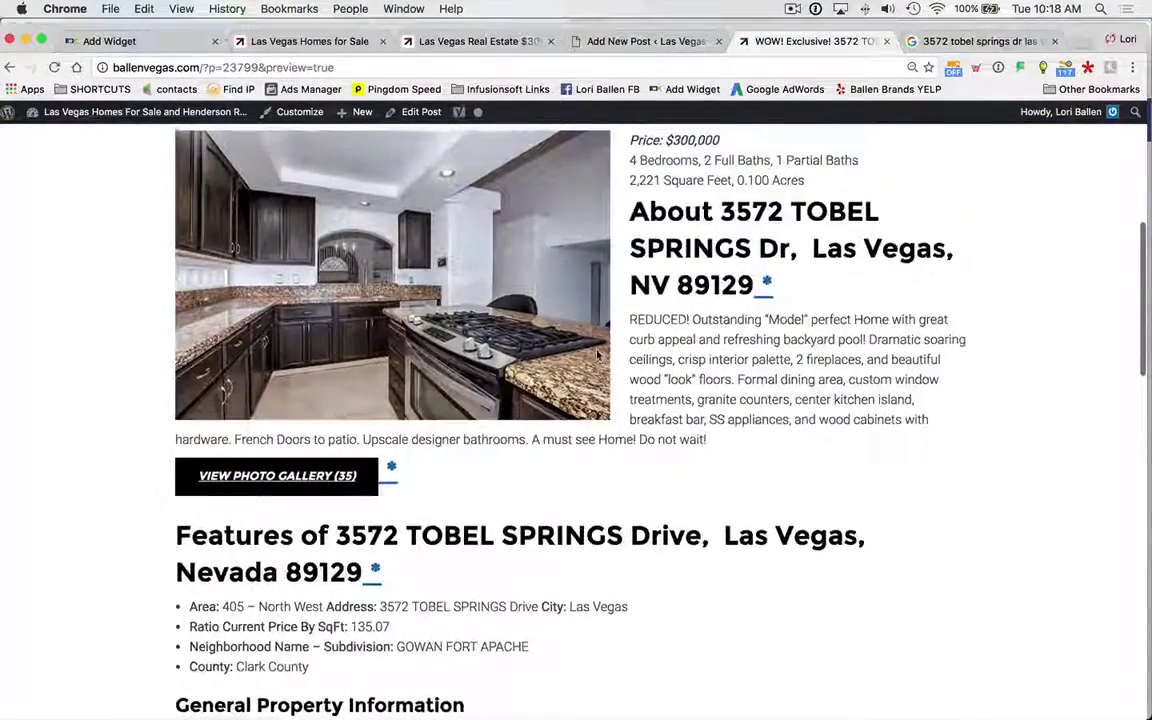
scroll(397, 485, "up", 1)
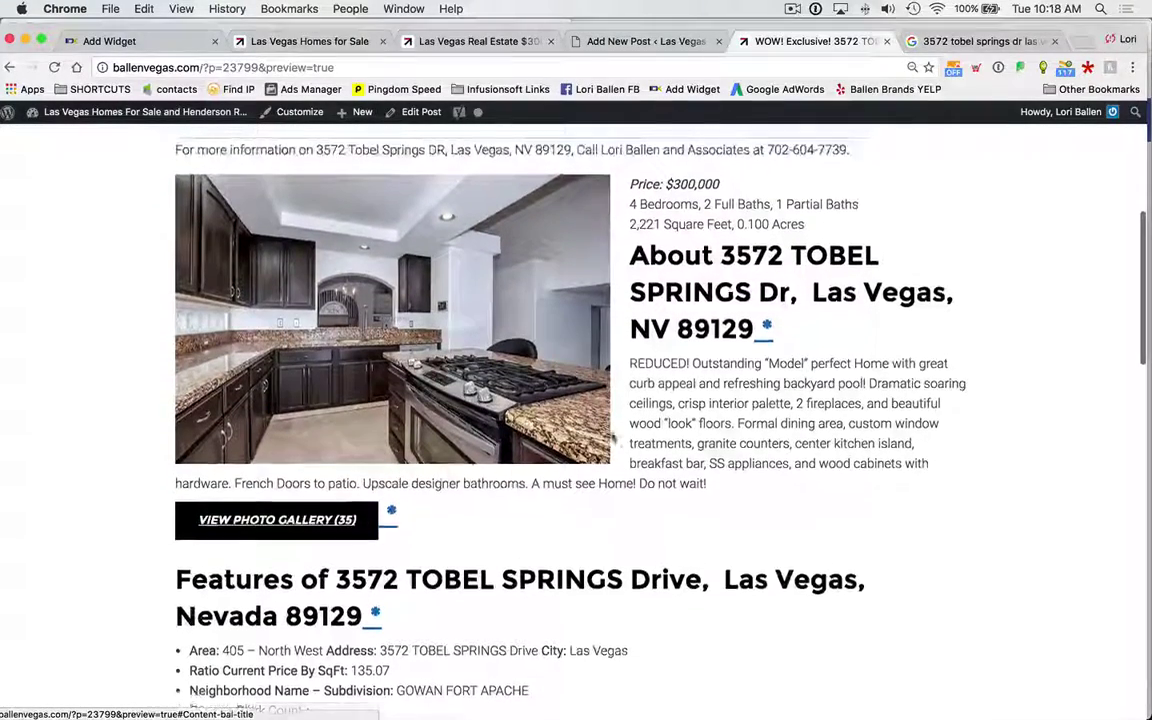
left_click(646, 41)
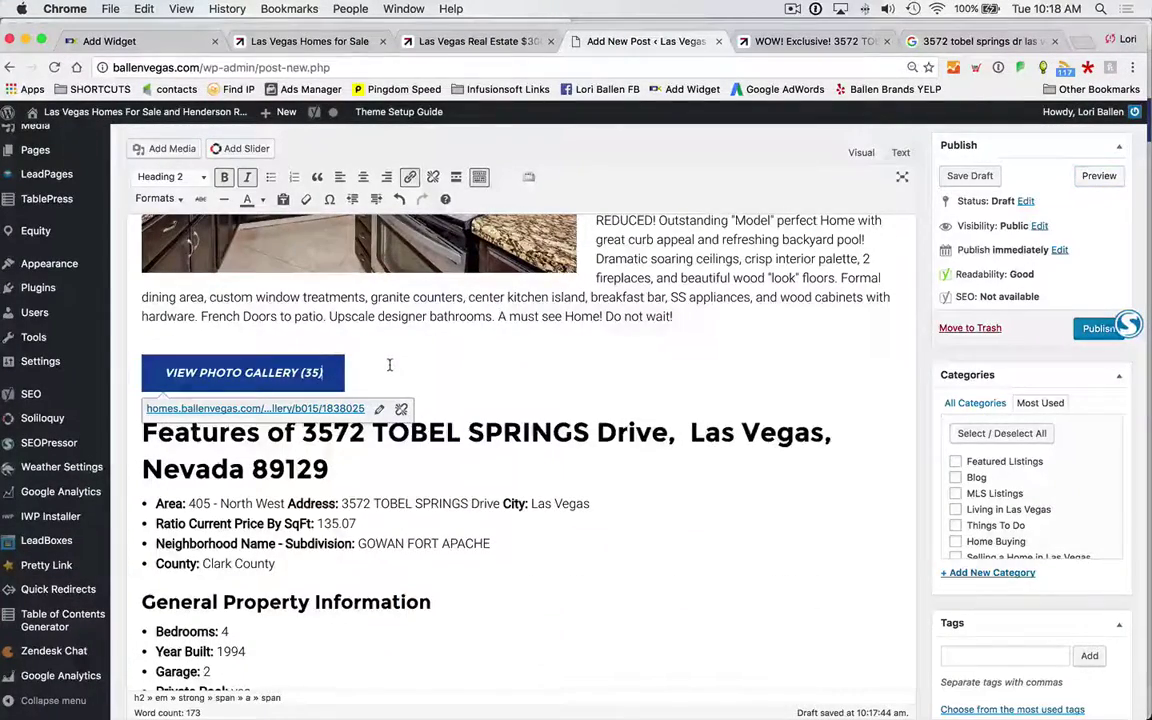
Open the block formats list, preview the post in its own tab, and return to the editor
left_click(166, 179)
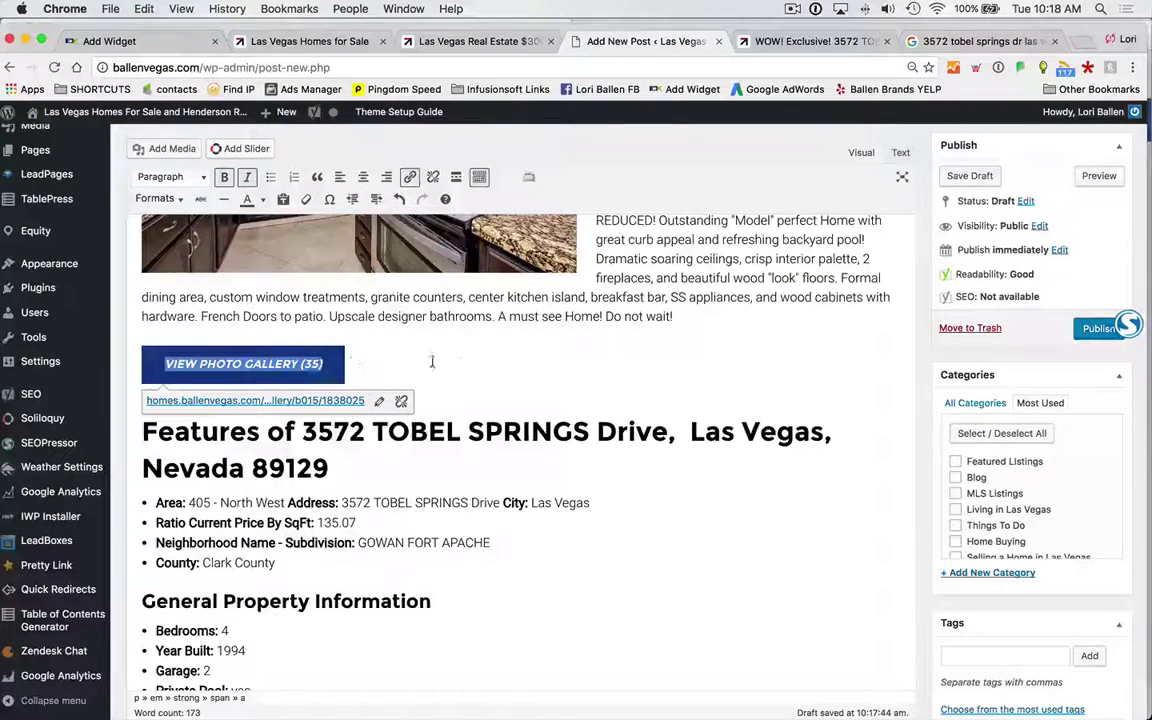
left_click(1097, 180)
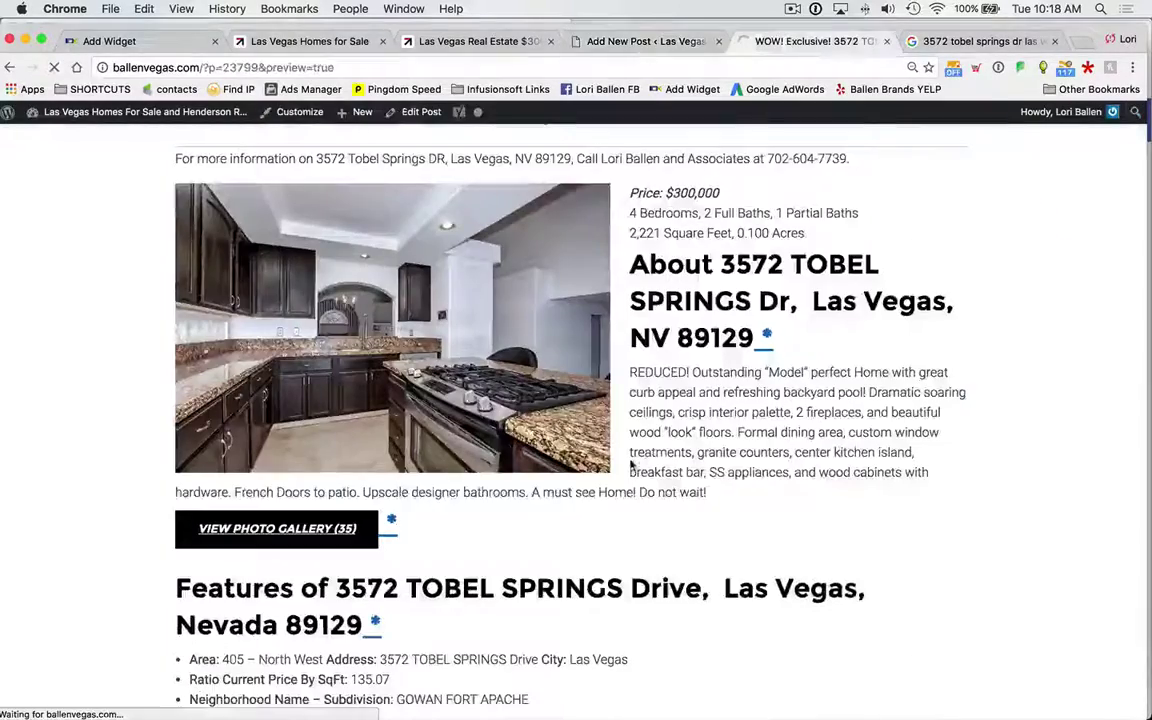
scroll(671, 496, "down", 5)
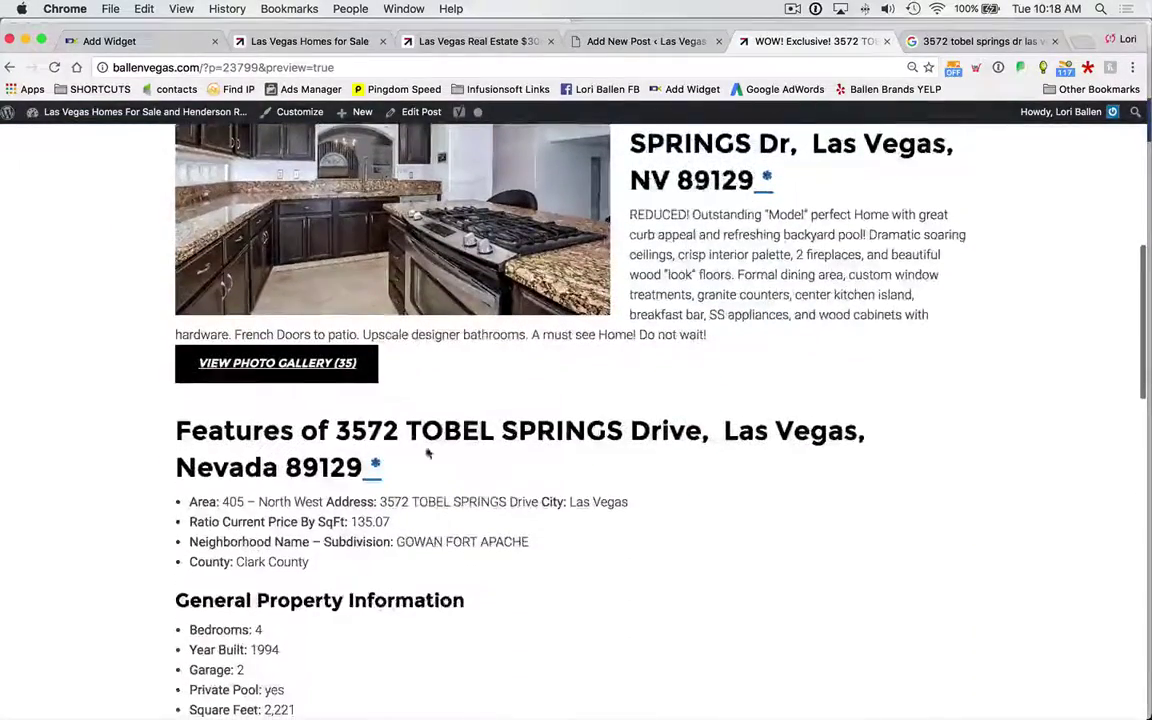
left_click(678, 42)
scroll(600, 450, "up", 4)
scroll(400, 470, "down", 2)
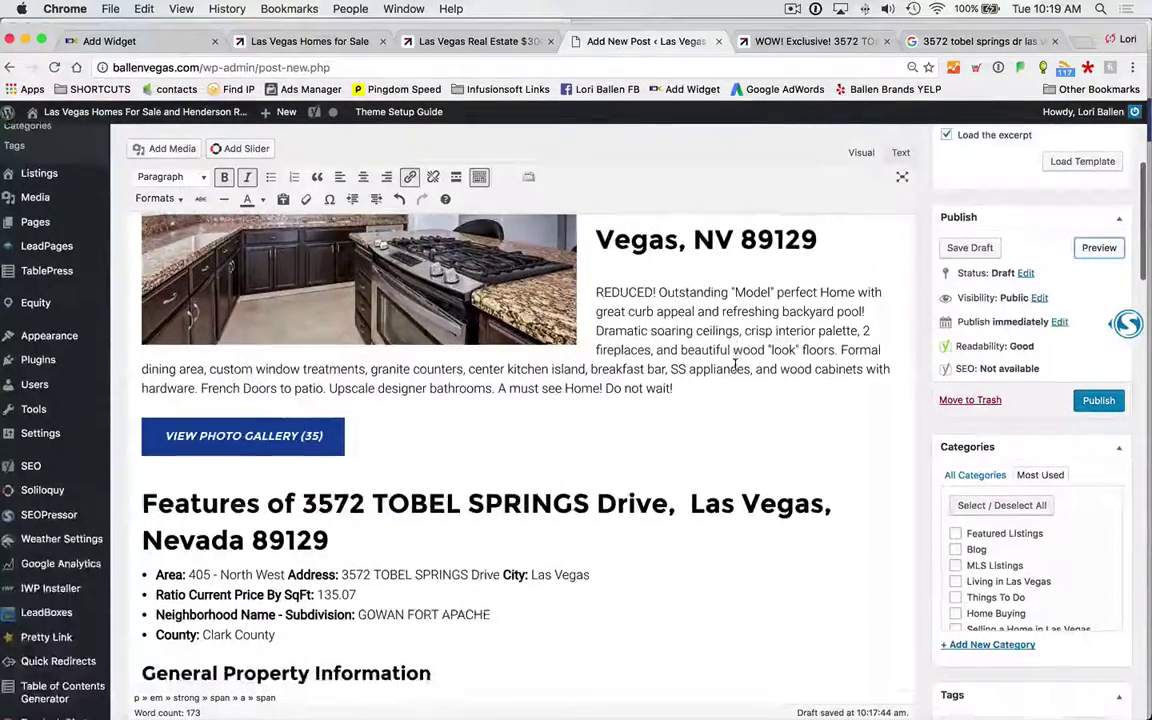
Copy the photo gallery button's link address
left_click(322, 436)
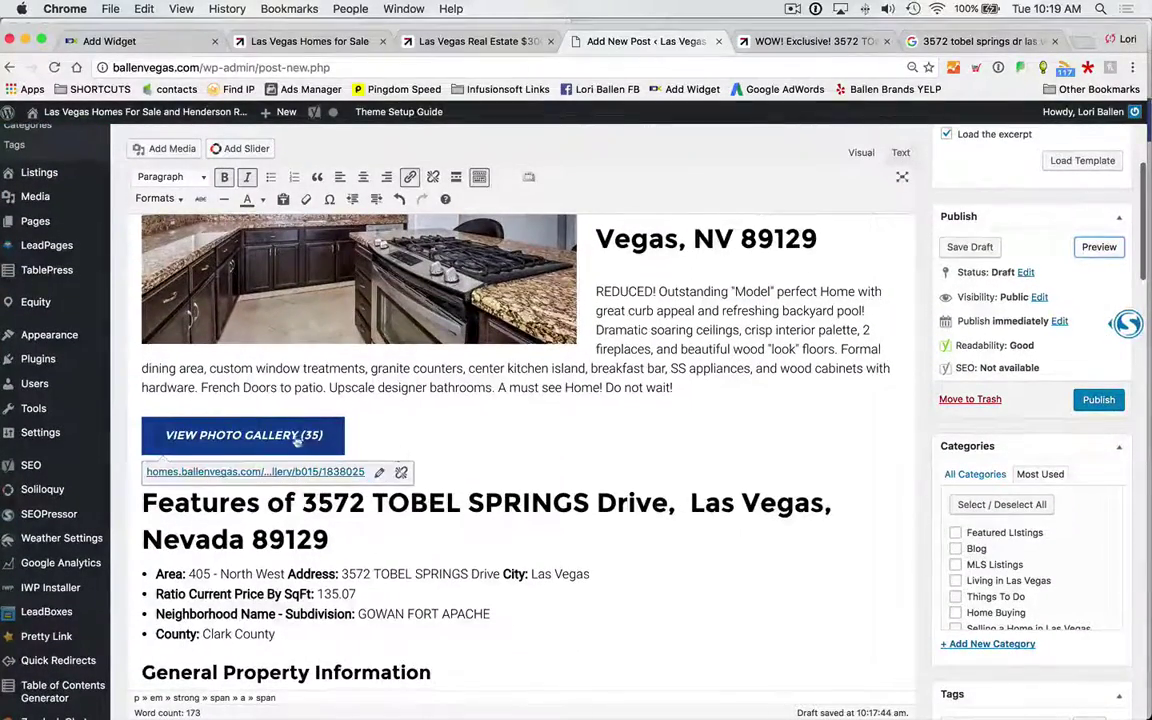
right_click(237, 440)
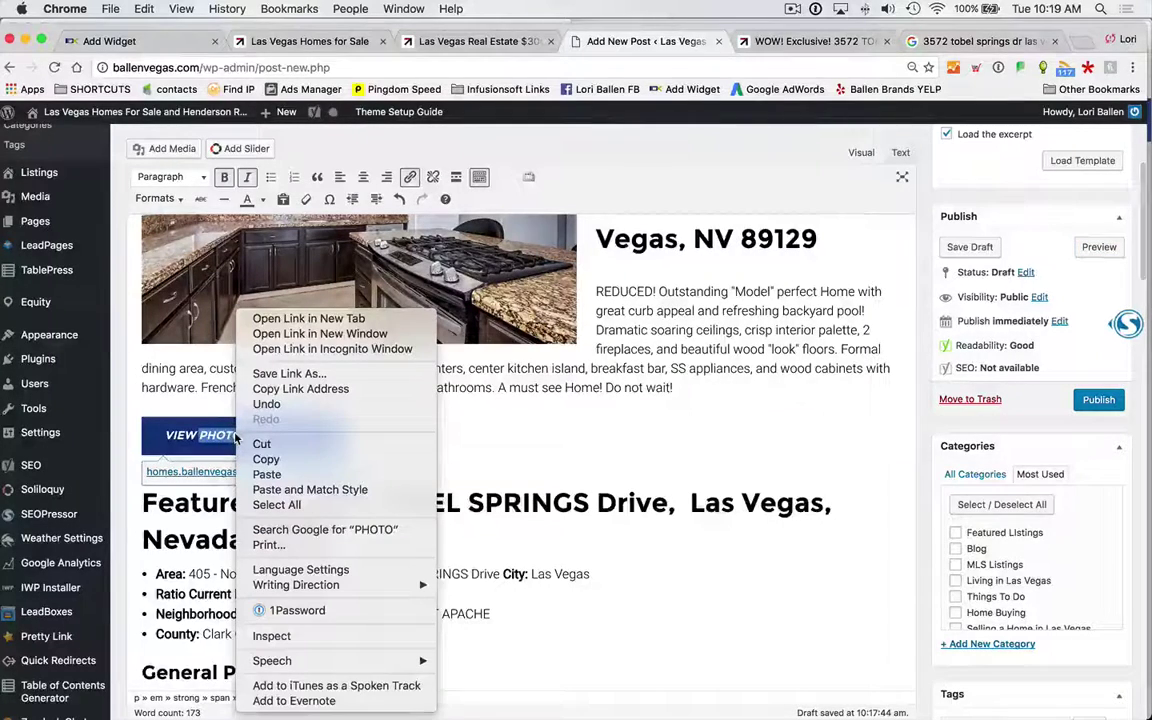
left_click(297, 393)
Set the kitchen image to link to a Custom URL with the pasted gallery address
scroll(297, 393, "up", 3)
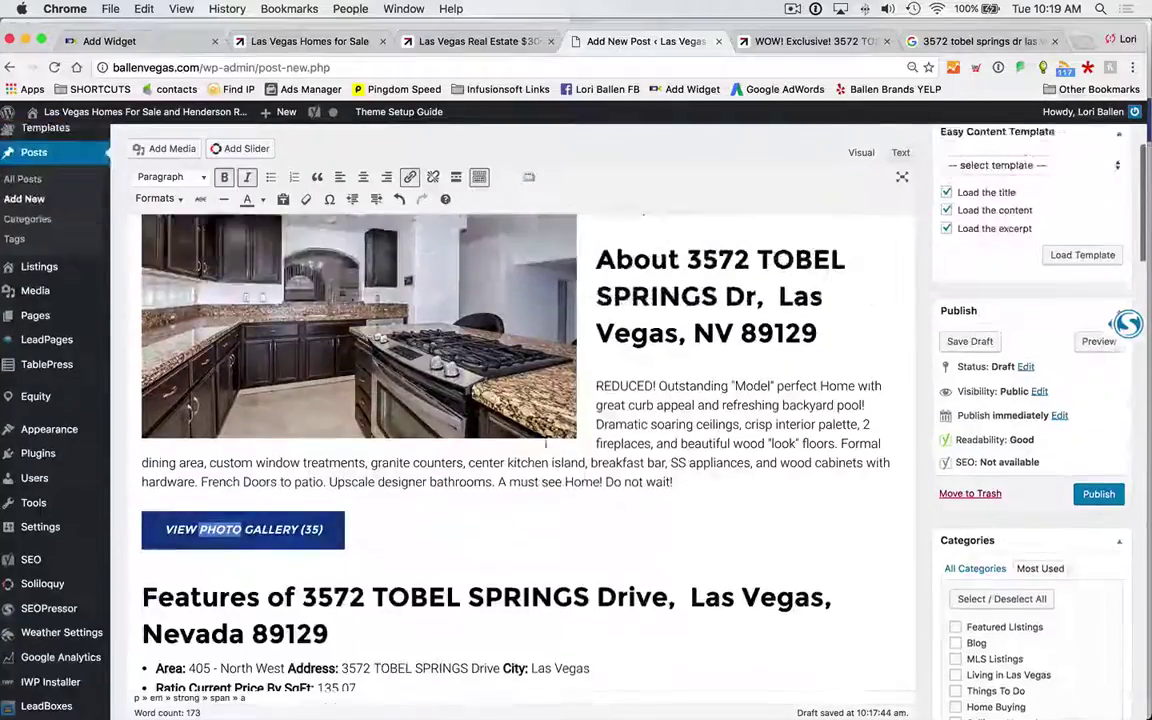
left_click(391, 232)
scroll(391, 304, "up", 1)
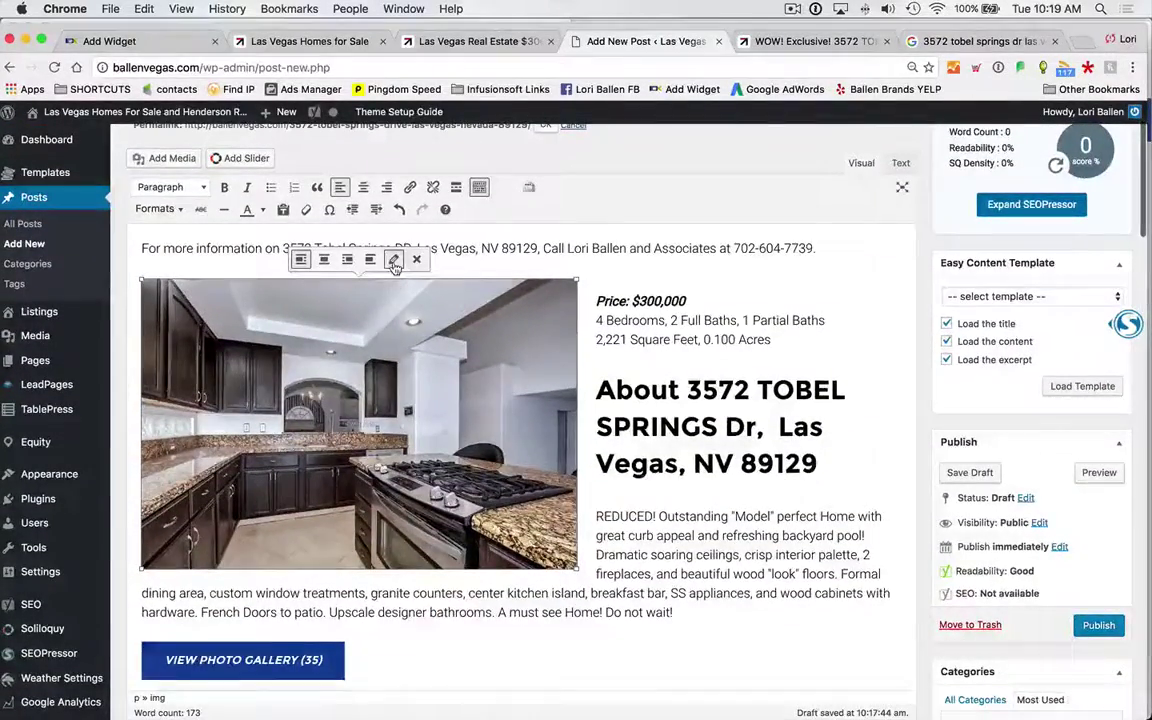
left_click(393, 266)
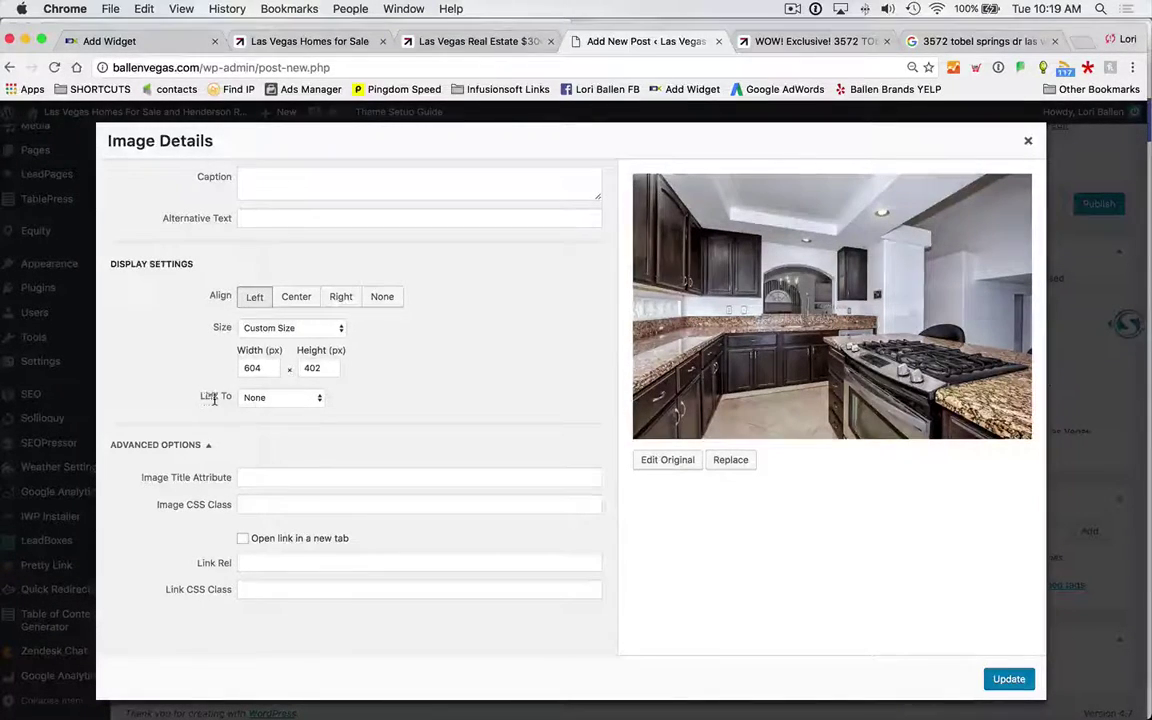
left_click(262, 397)
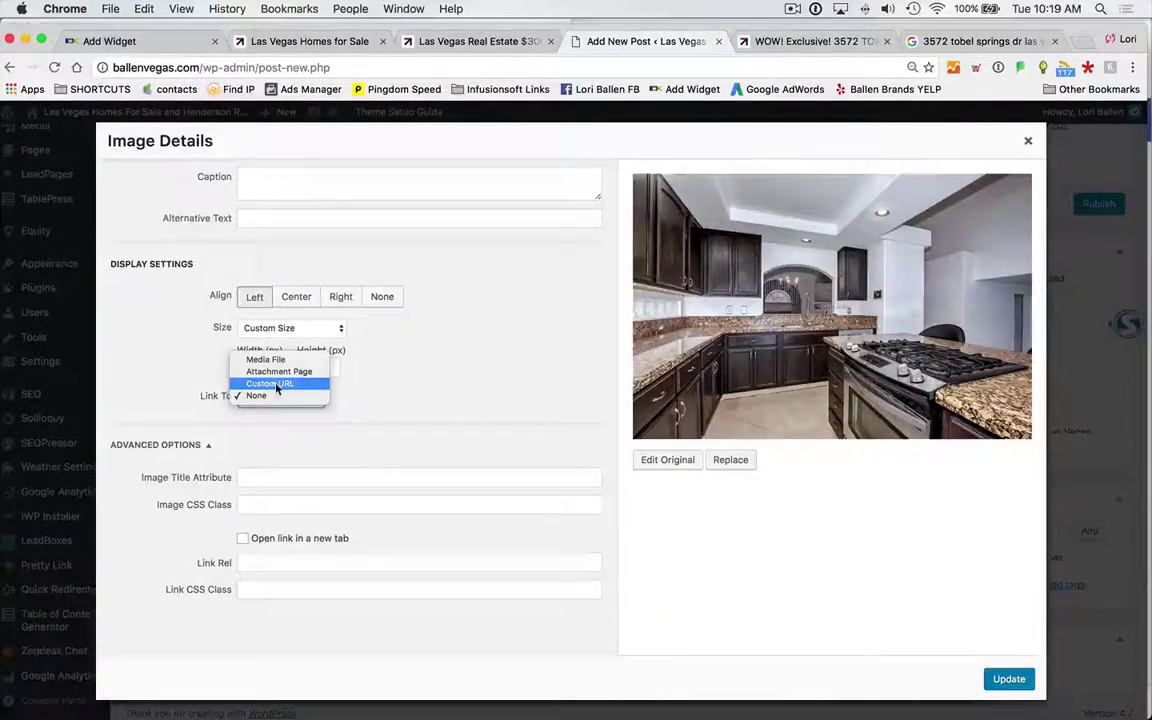
left_click(276, 385)
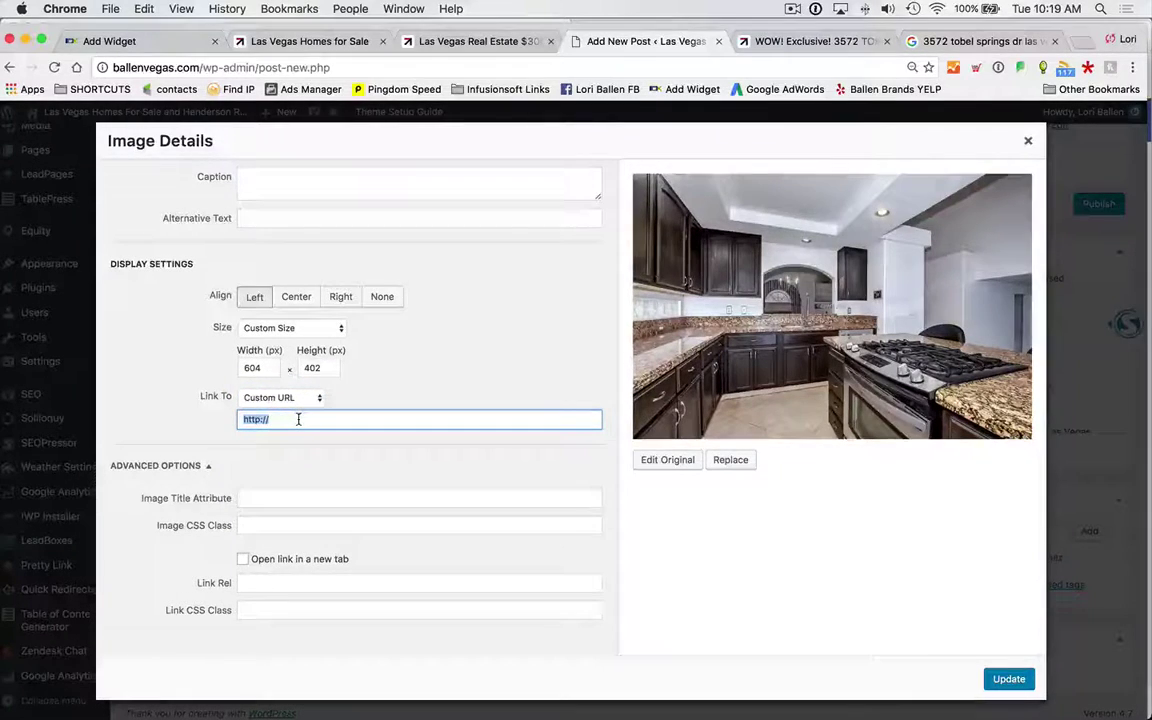
key("super+v")
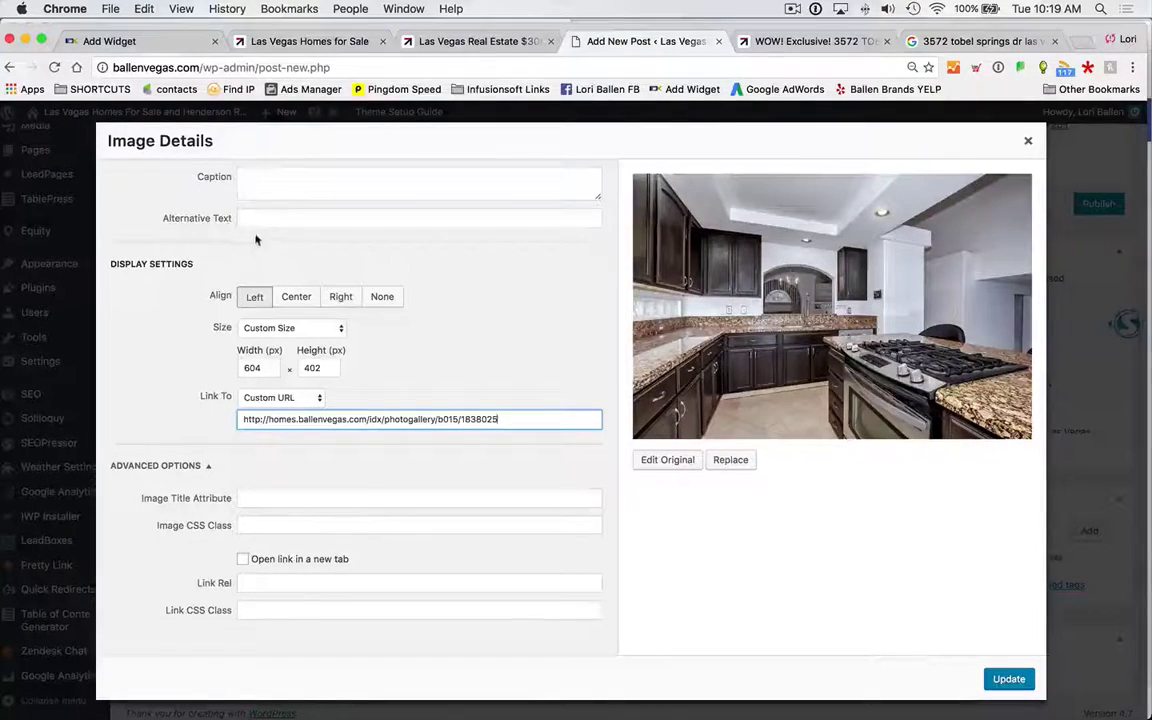
left_click(268, 498)
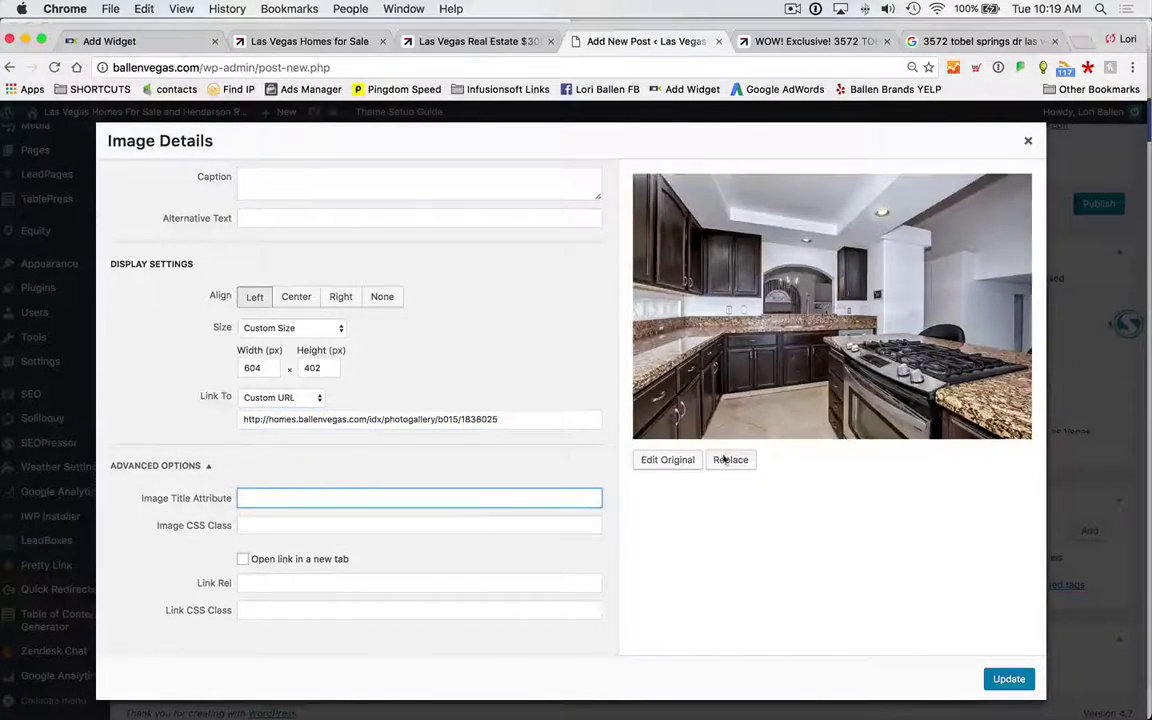
left_click(261, 225)
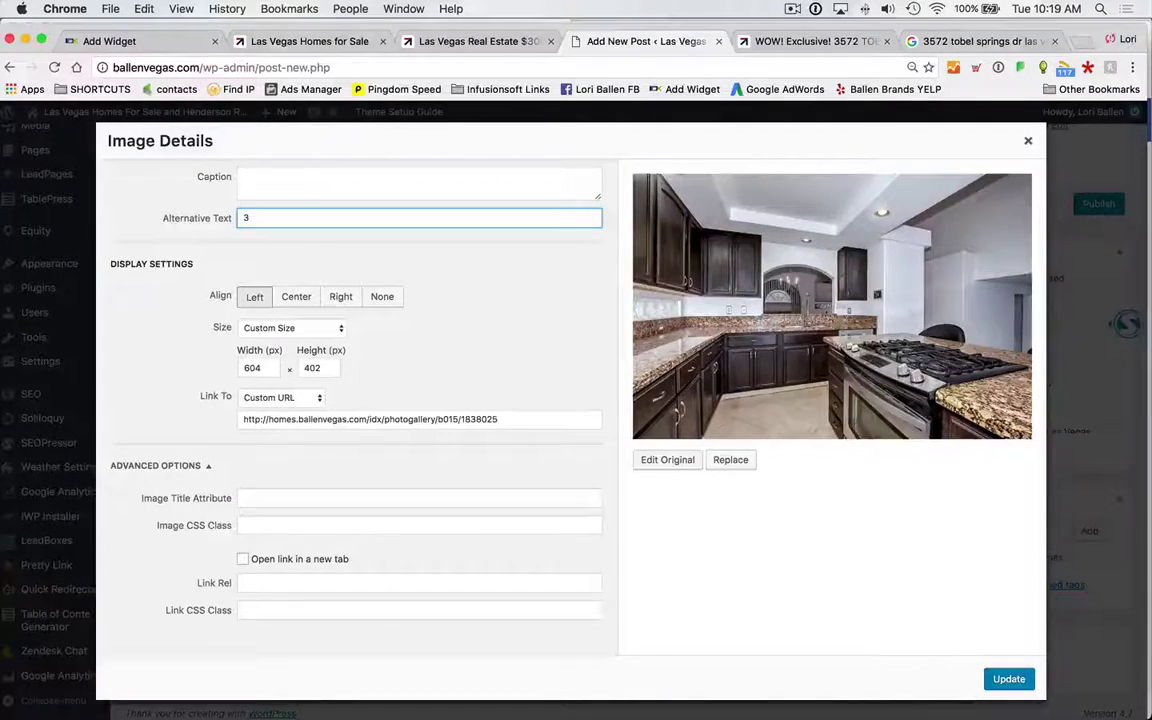
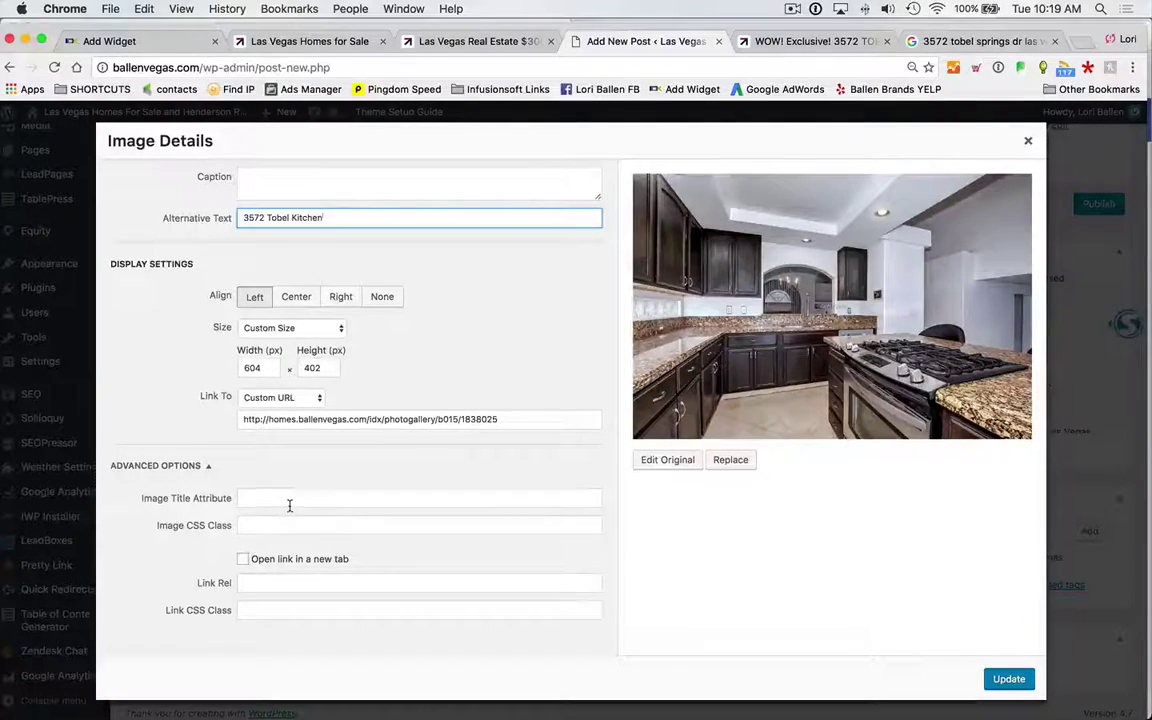
left_click(289, 502)
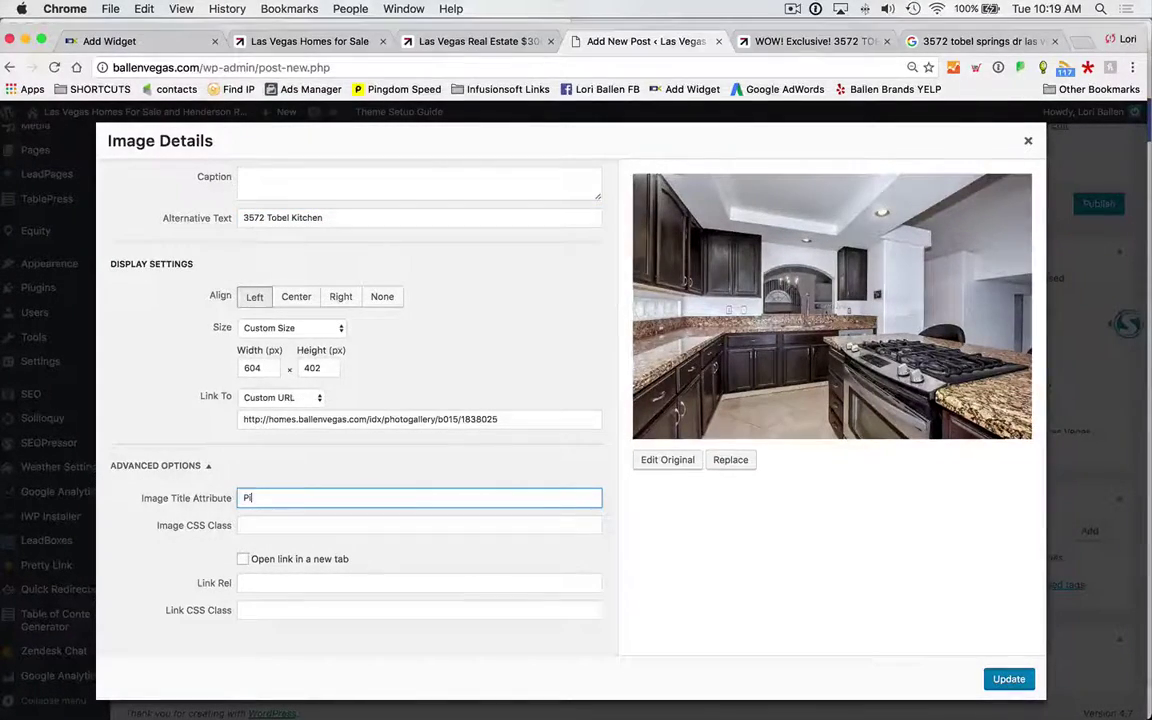
type("Picture of the kitch")
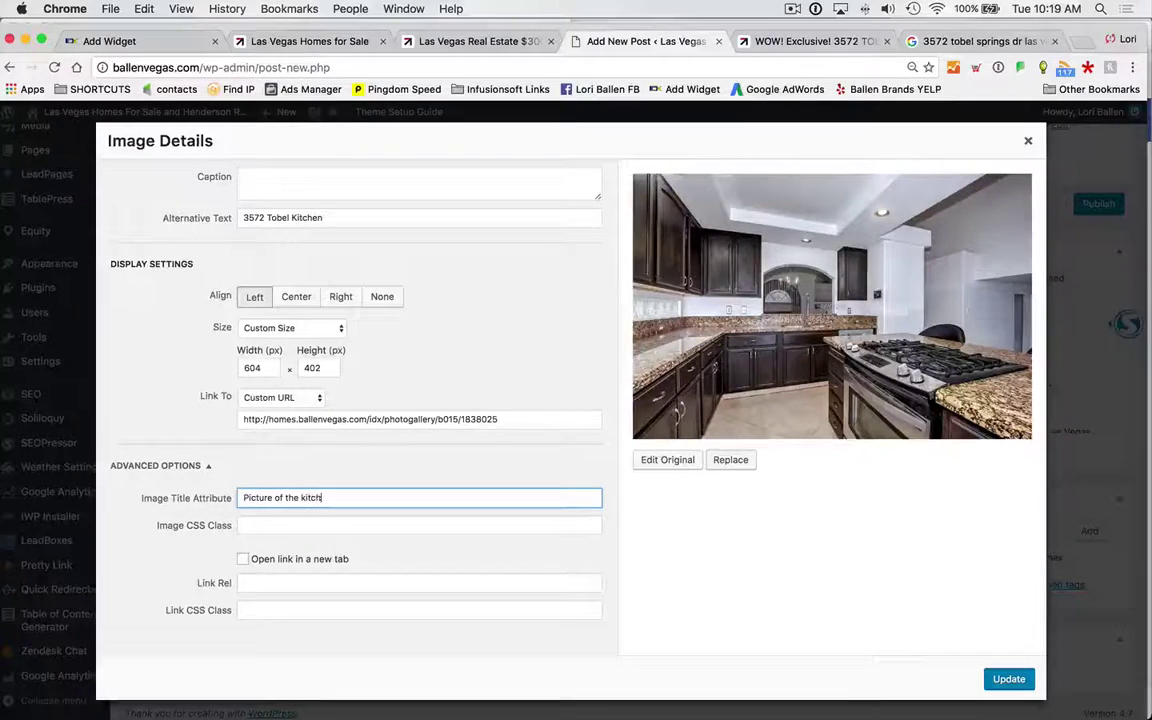
type("en inside")
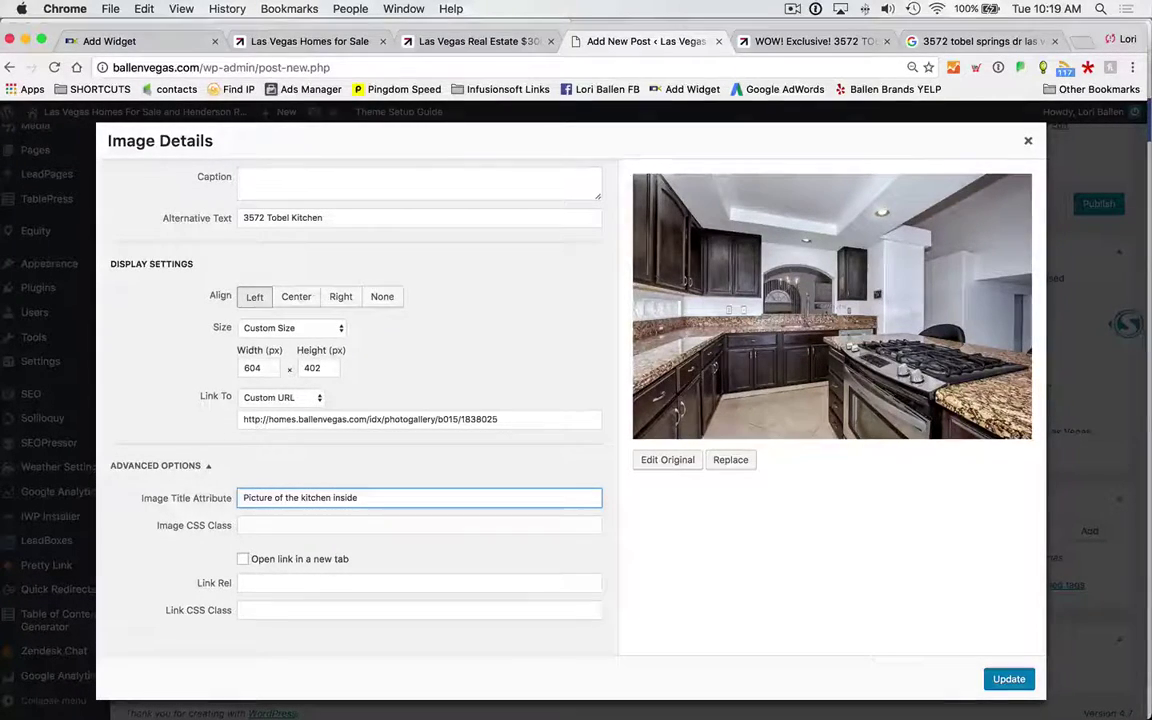
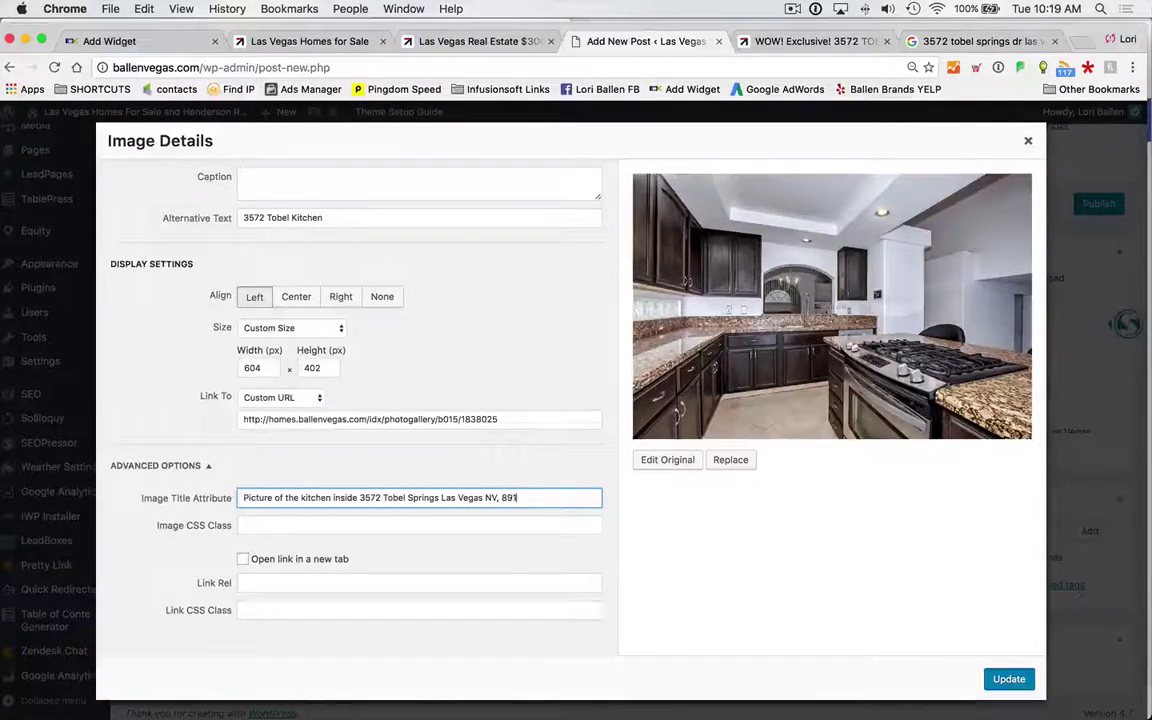
left_click(1009, 679)
Preview the updated draft post
scroll(644, 422, "down", 2)
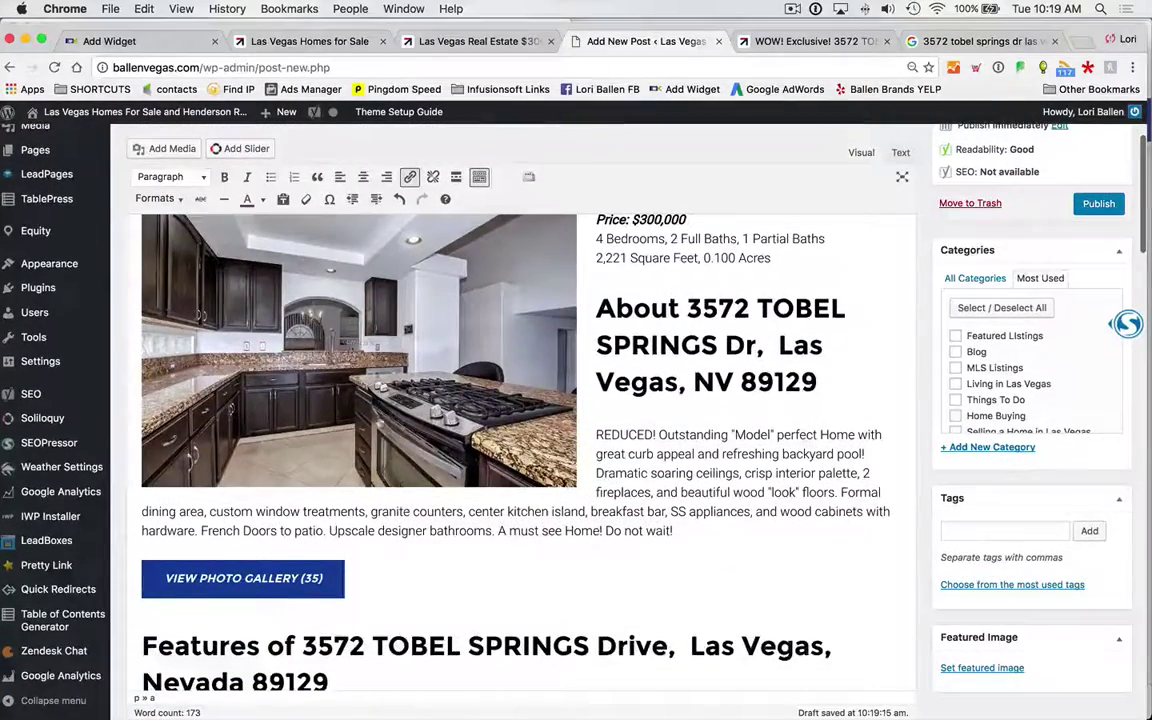
scroll(1122, 205, "up", 3)
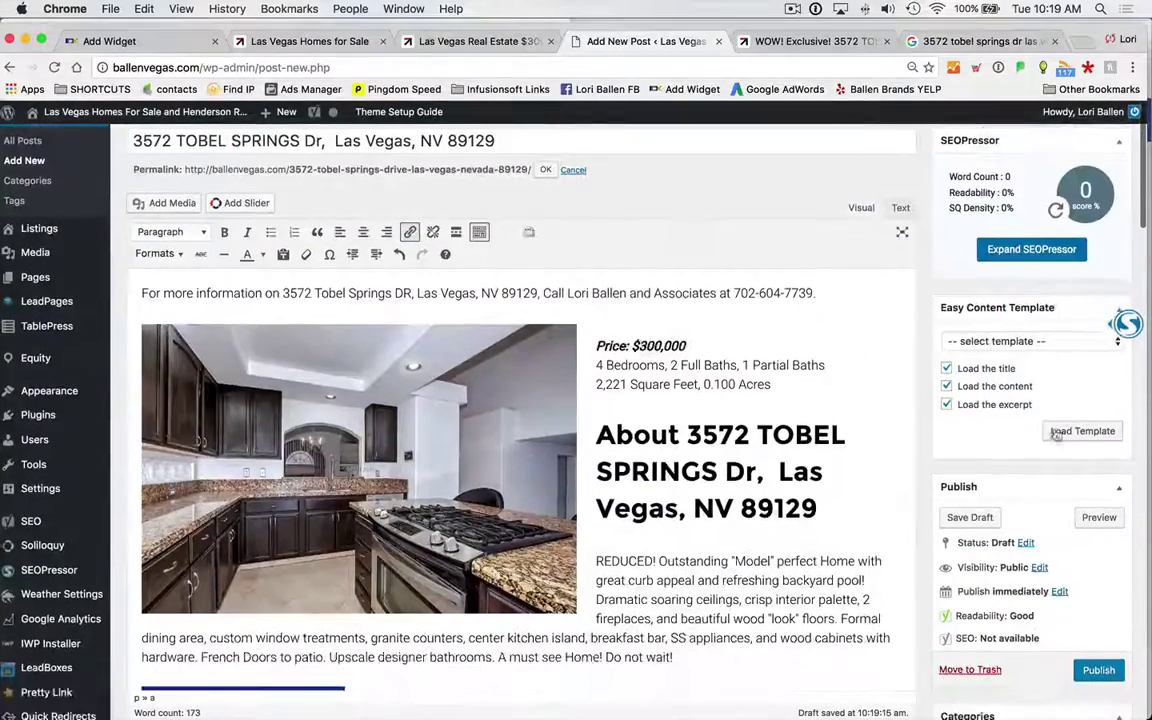
left_click(1100, 518)
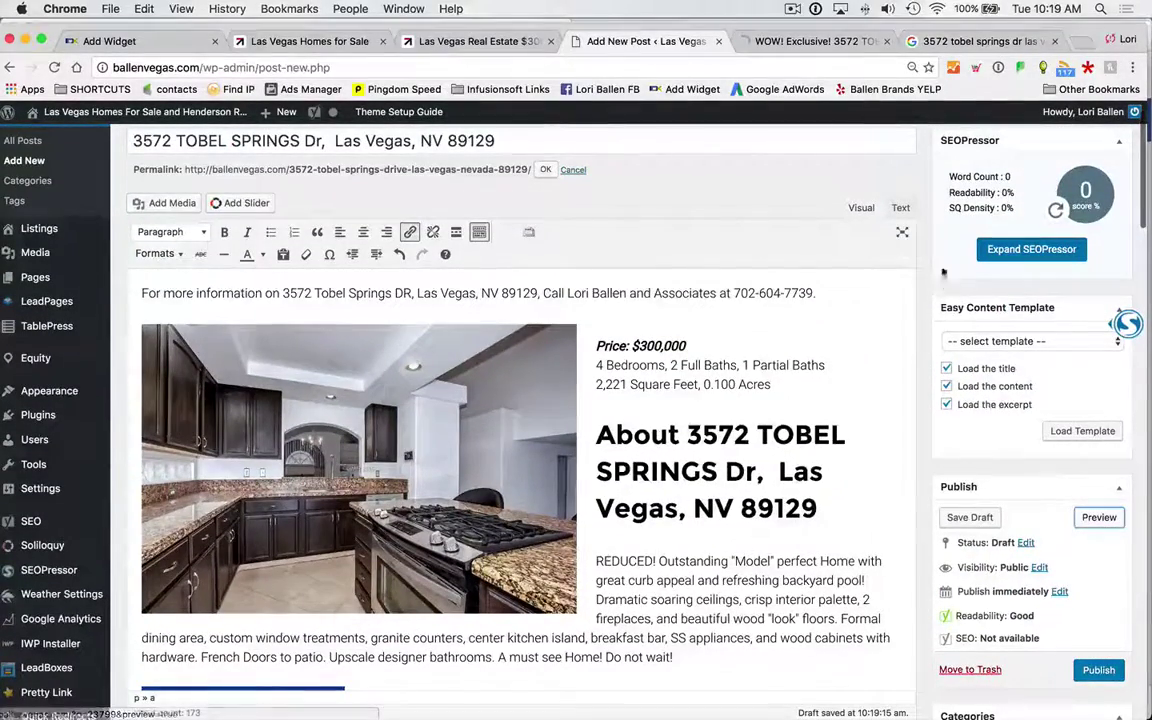
left_click(830, 45)
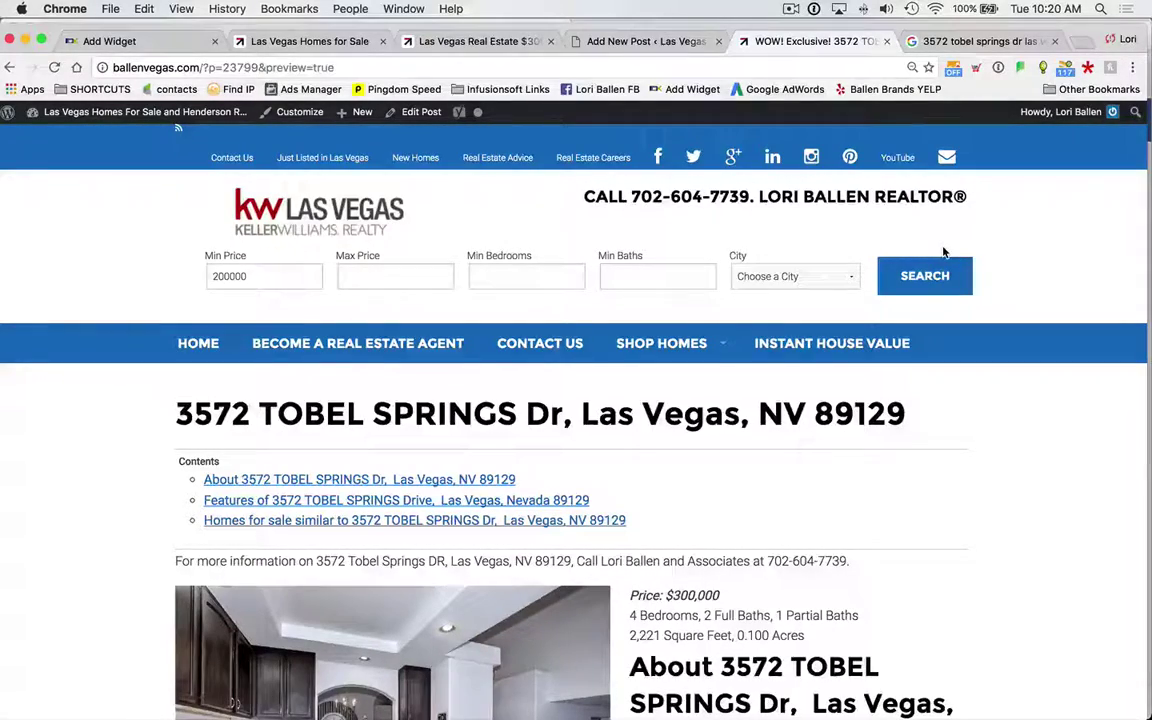
Test the View Photo Gallery link in the preview and go back to the post
scroll(943, 253, "down", 5)
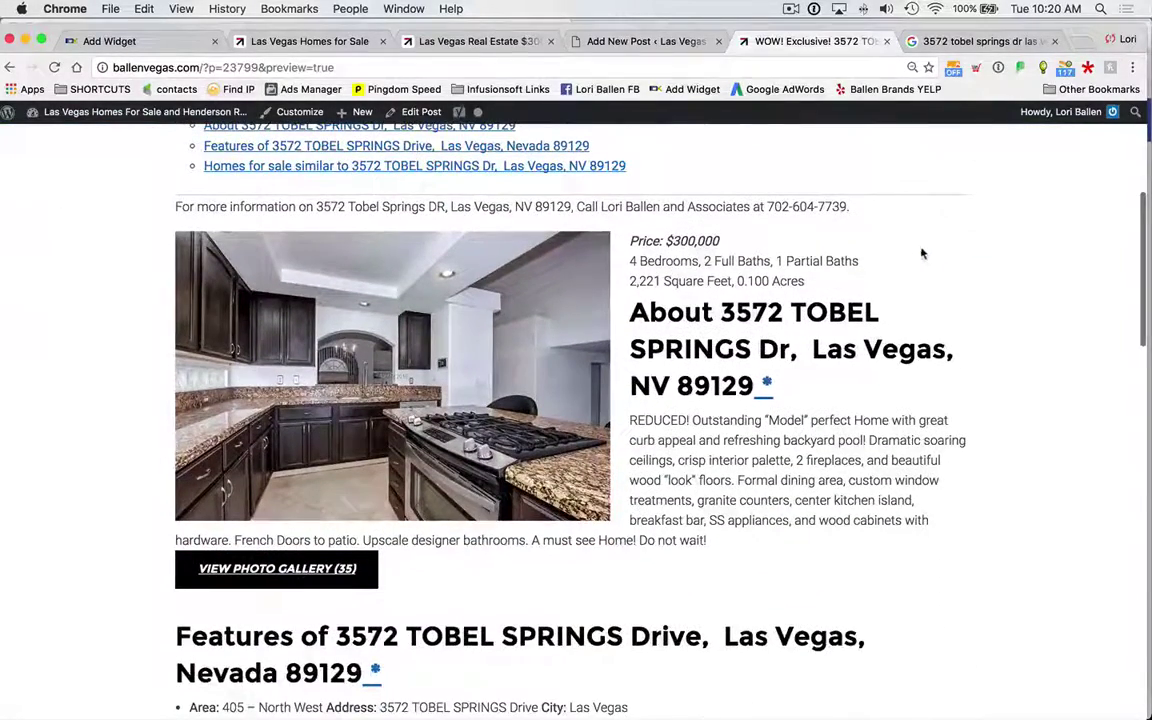
scroll(966, 249, "down", 20)
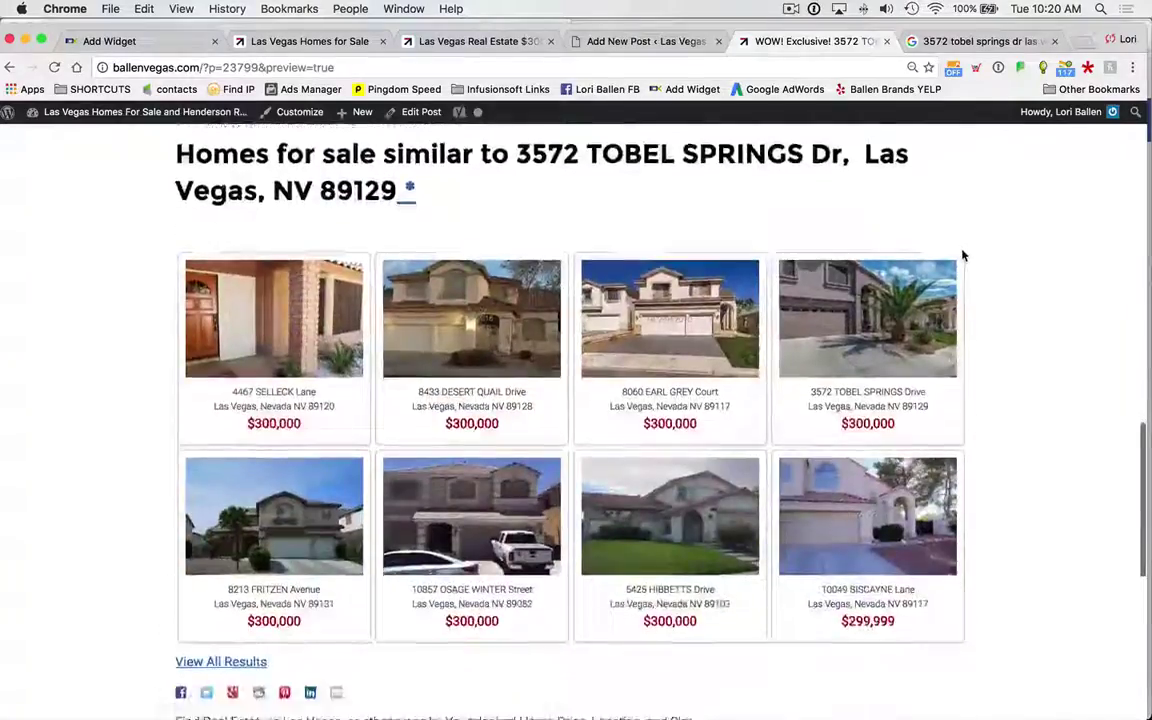
scroll(963, 255, "up", 20)
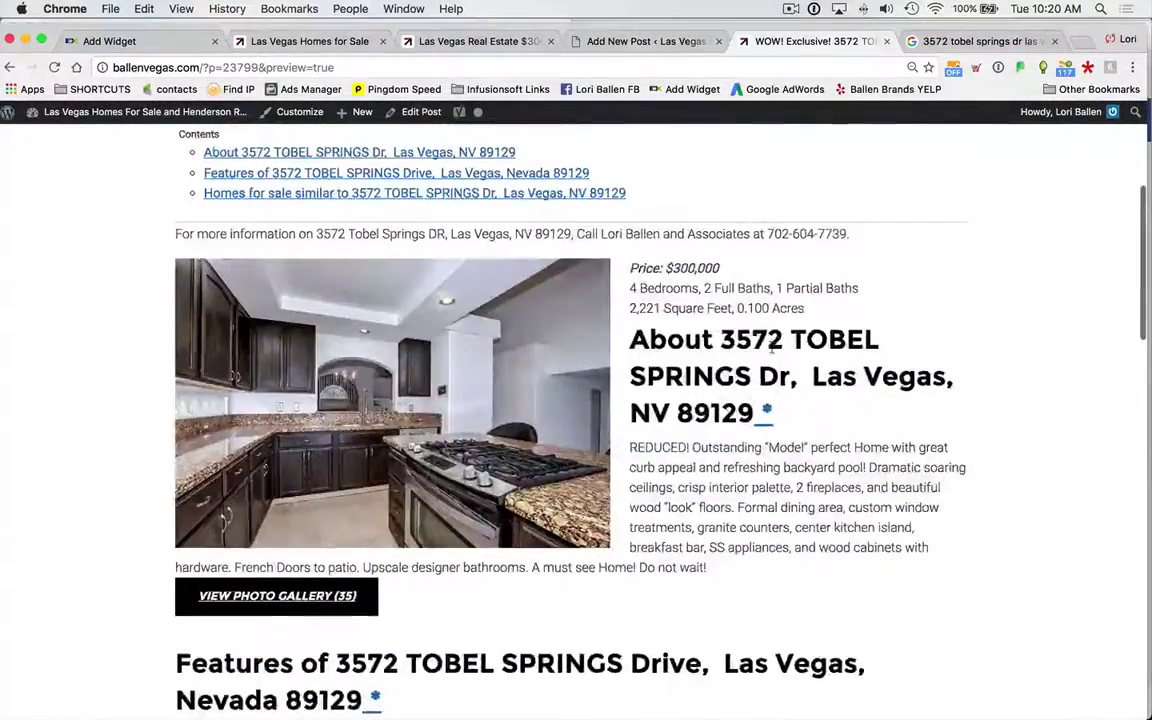
left_click(375, 407)
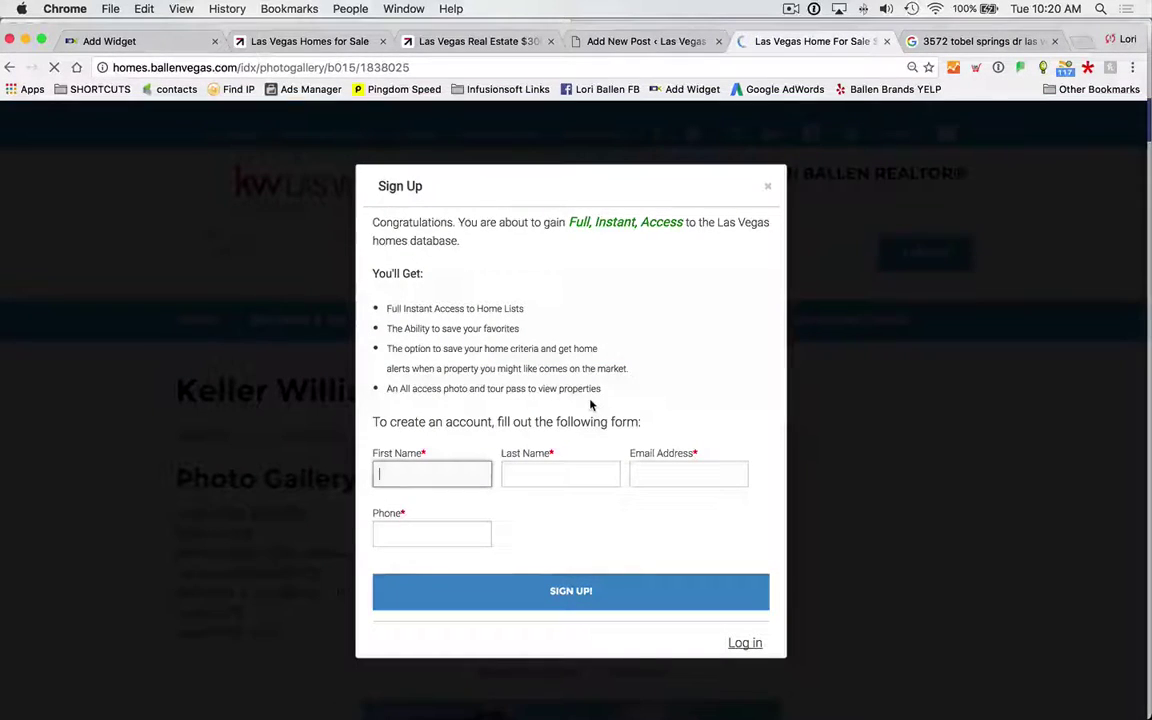
left_click(9, 67)
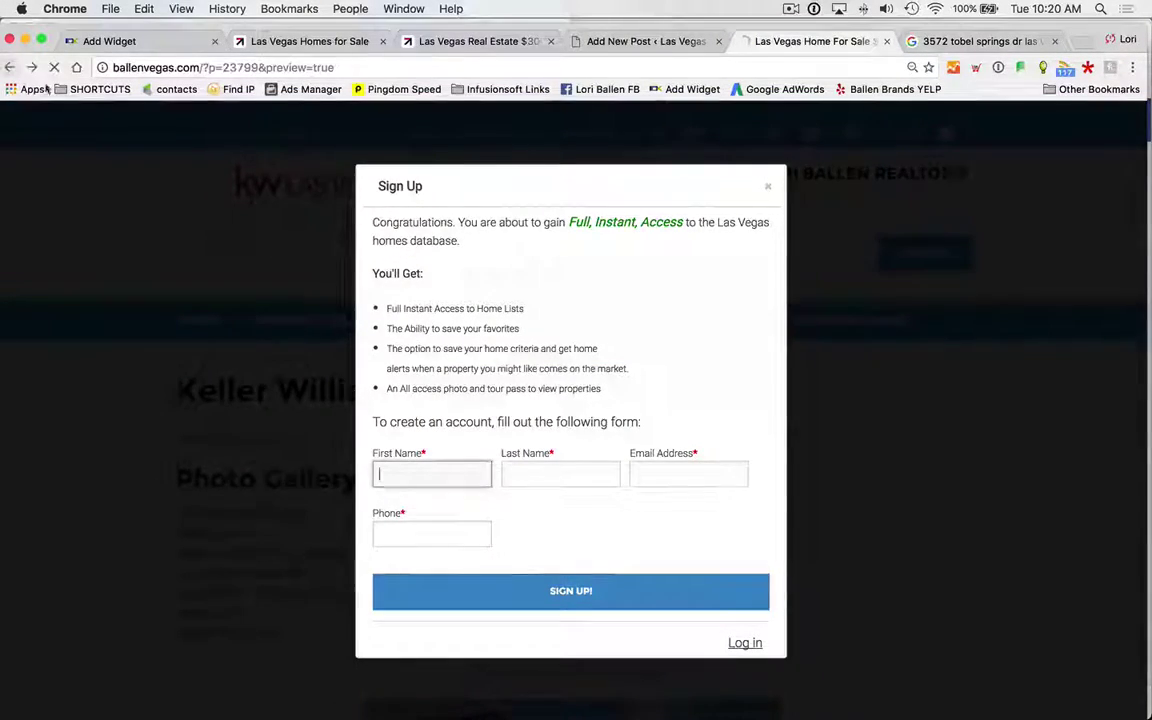
Scroll through the preview to check the kitchen photo, gallery button and property features
scroll(975, 398, "down", 8)
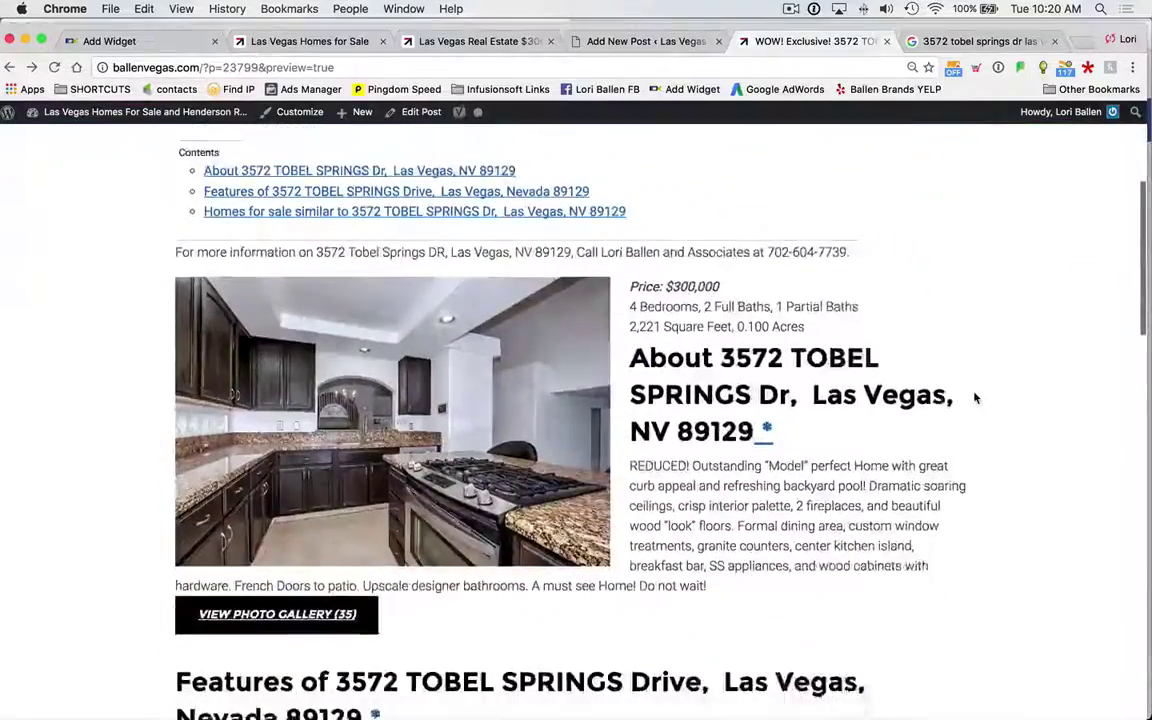
scroll(975, 402, "down", 4)
scroll(972, 404, "up", 8)
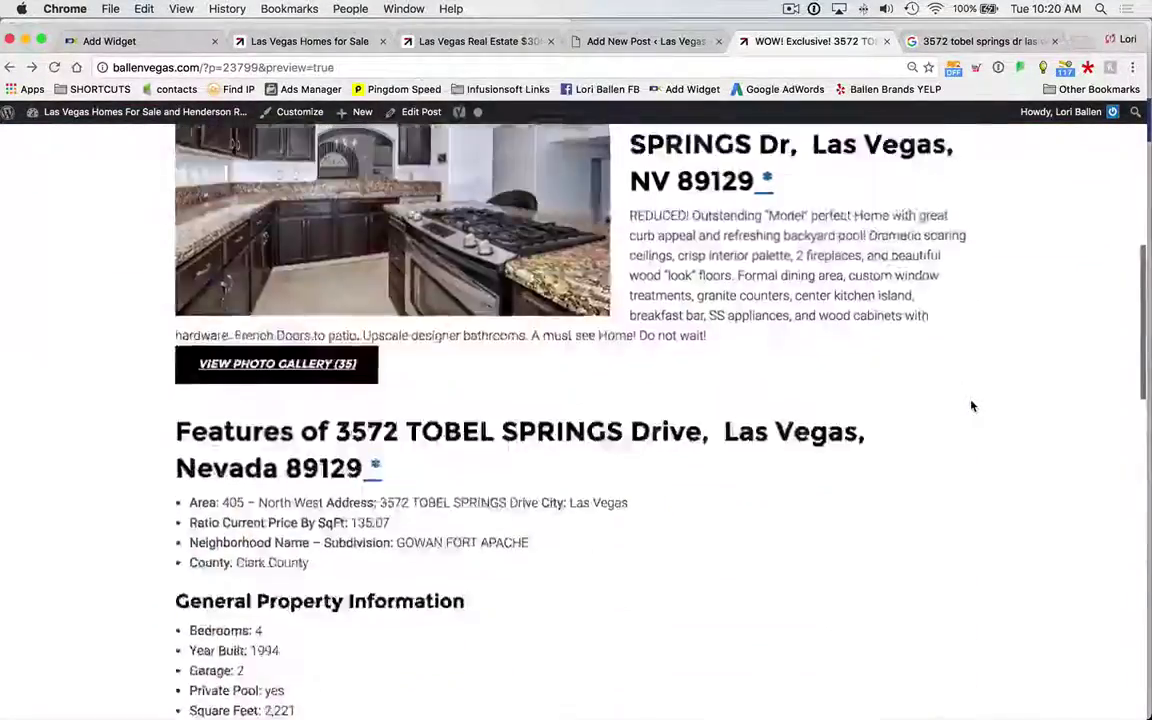
scroll(731, 400, "down", 3)
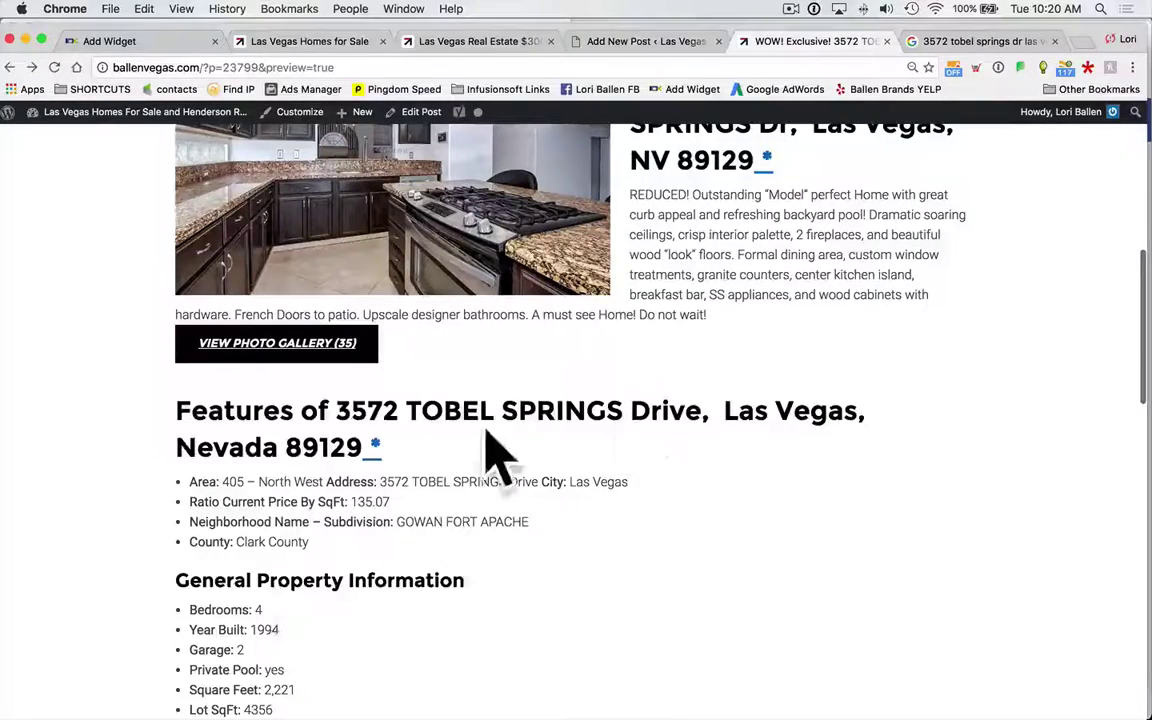
scroll(375, 505, "down", 3)
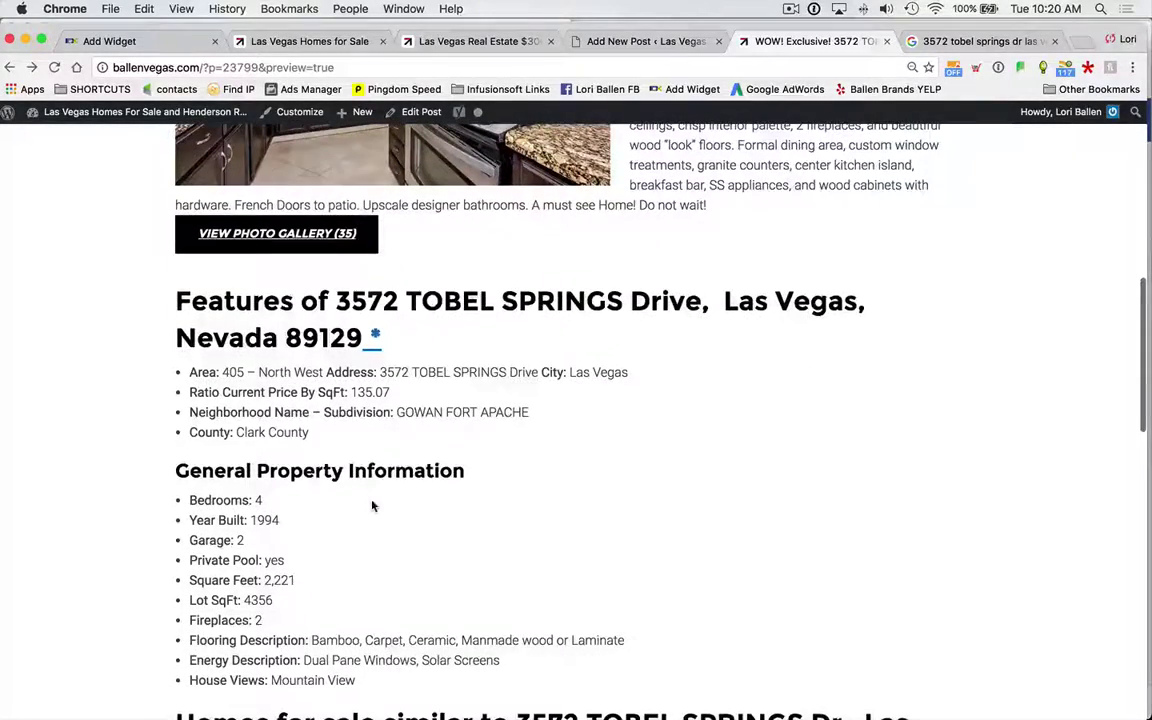
scroll(378, 505, "down", 3)
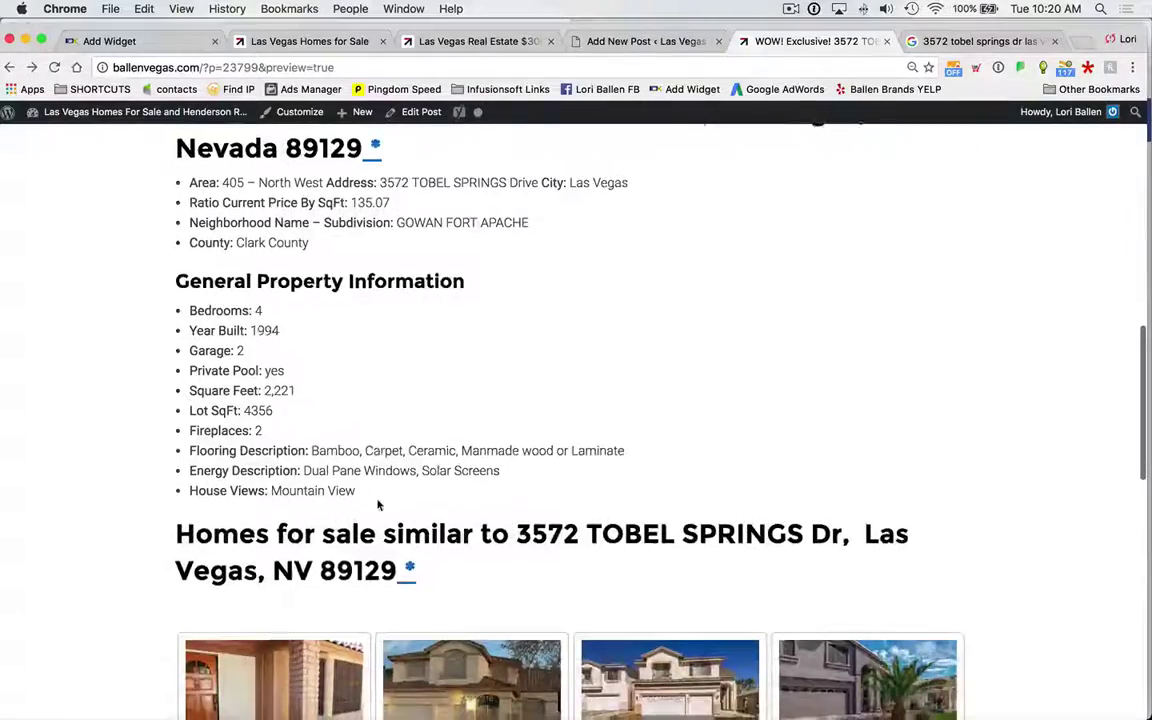
scroll(378, 505, "up", 1)
scroll(378, 505, "up", 4)
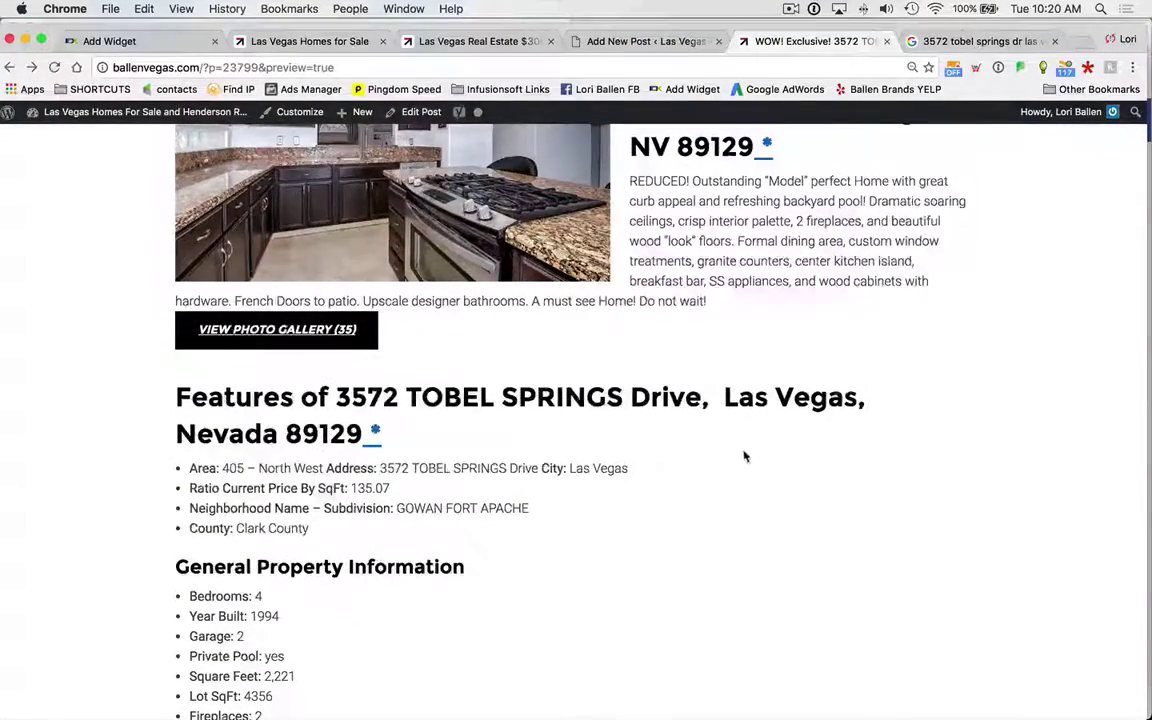
scroll(743, 457, "up", 4)
scroll(740, 455, "up", 4)
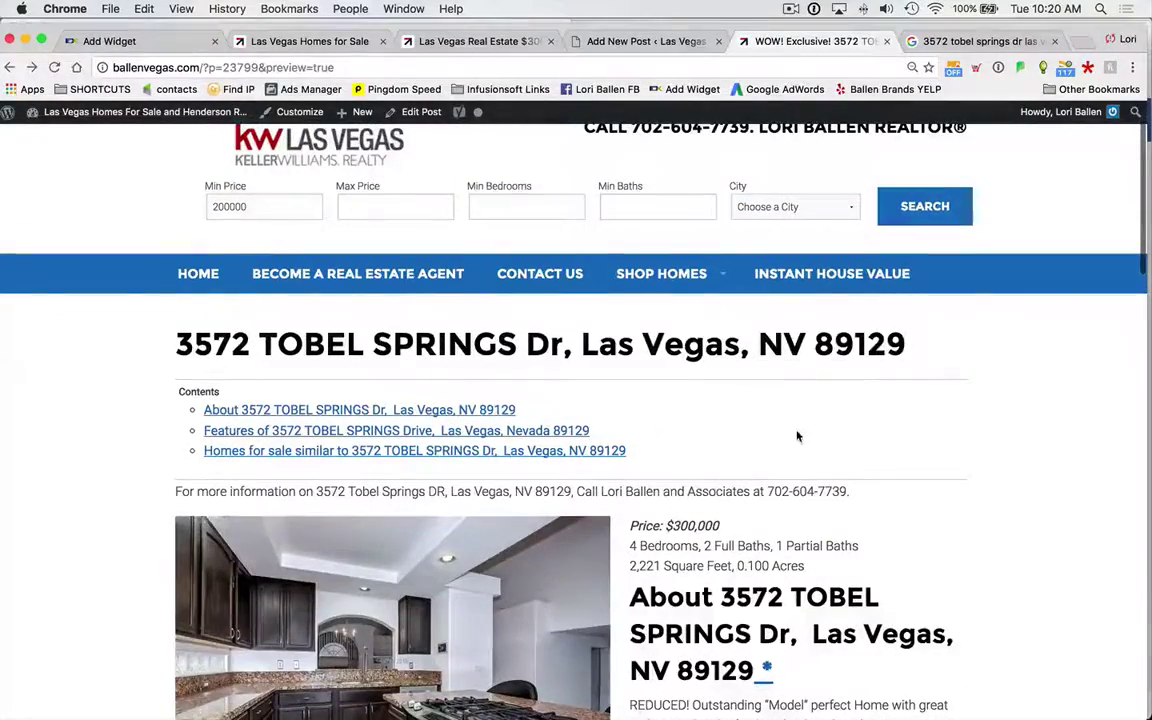
scroll(790, 435, "down", 3)
Copy the More Info, Schedule Showing, Mortgage Calculator and Map Location links from the listing page and paste them below House Views
key("ctrl+shift+Tab")
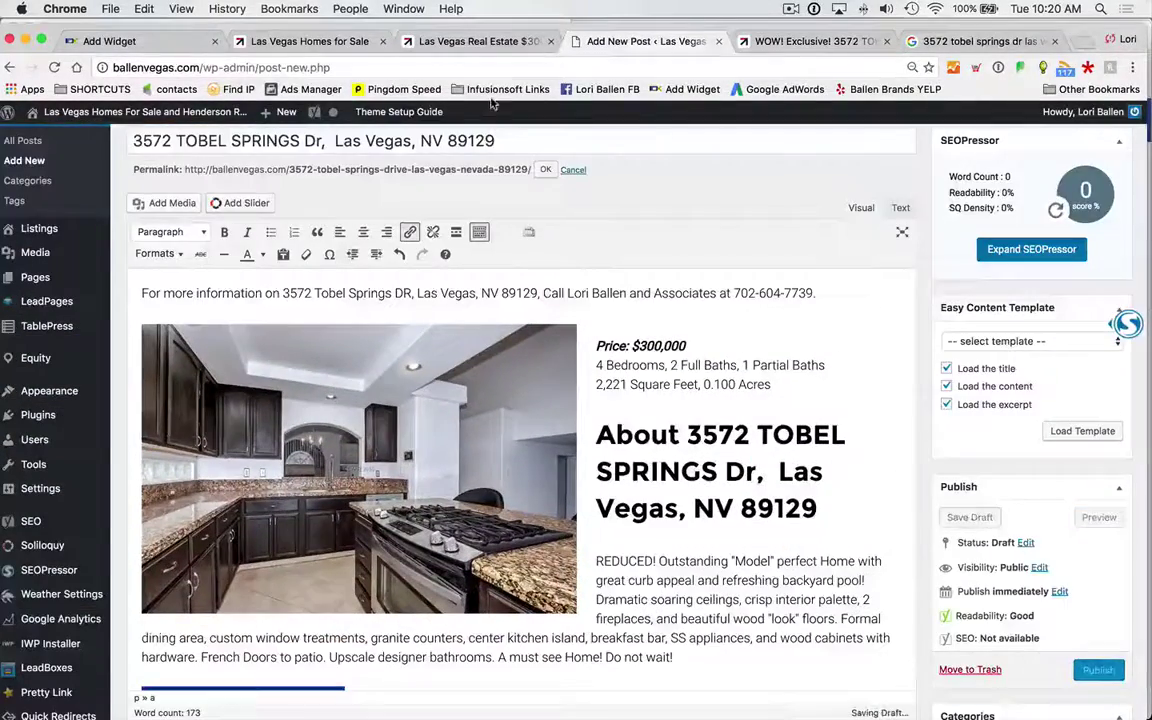
key("ctrl+shift+Tab")
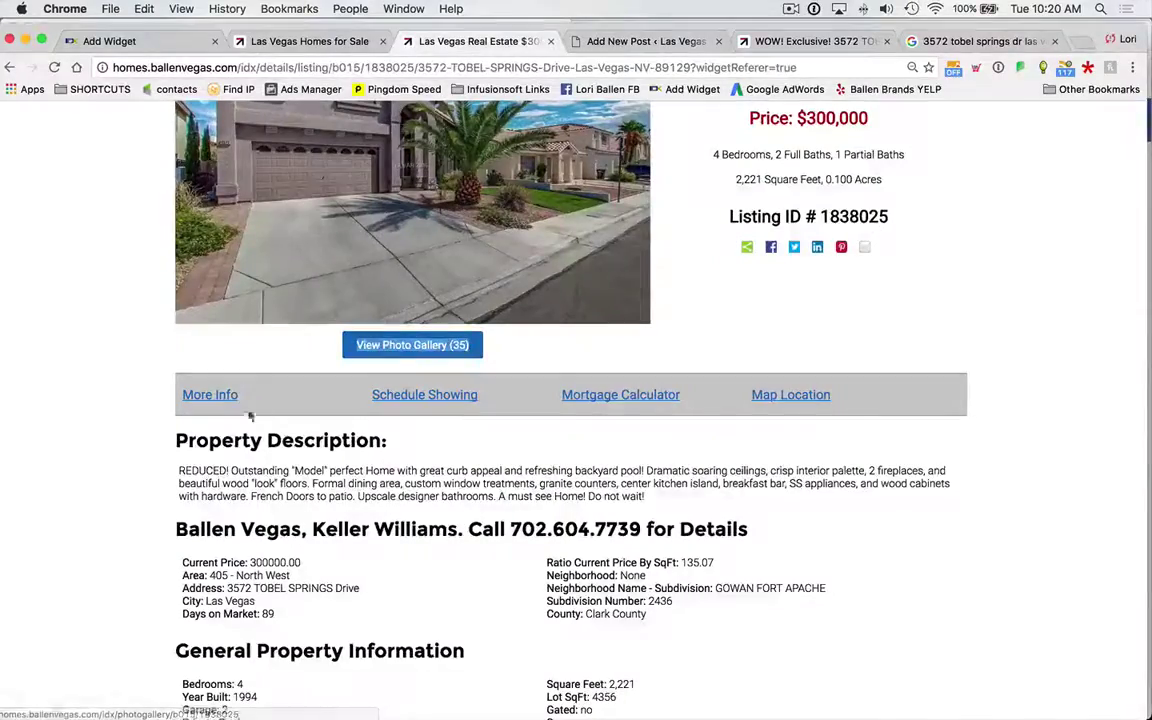
left_click_drag(213, 380, 845, 401)
key("super+c")
key("ctrl+Tab")
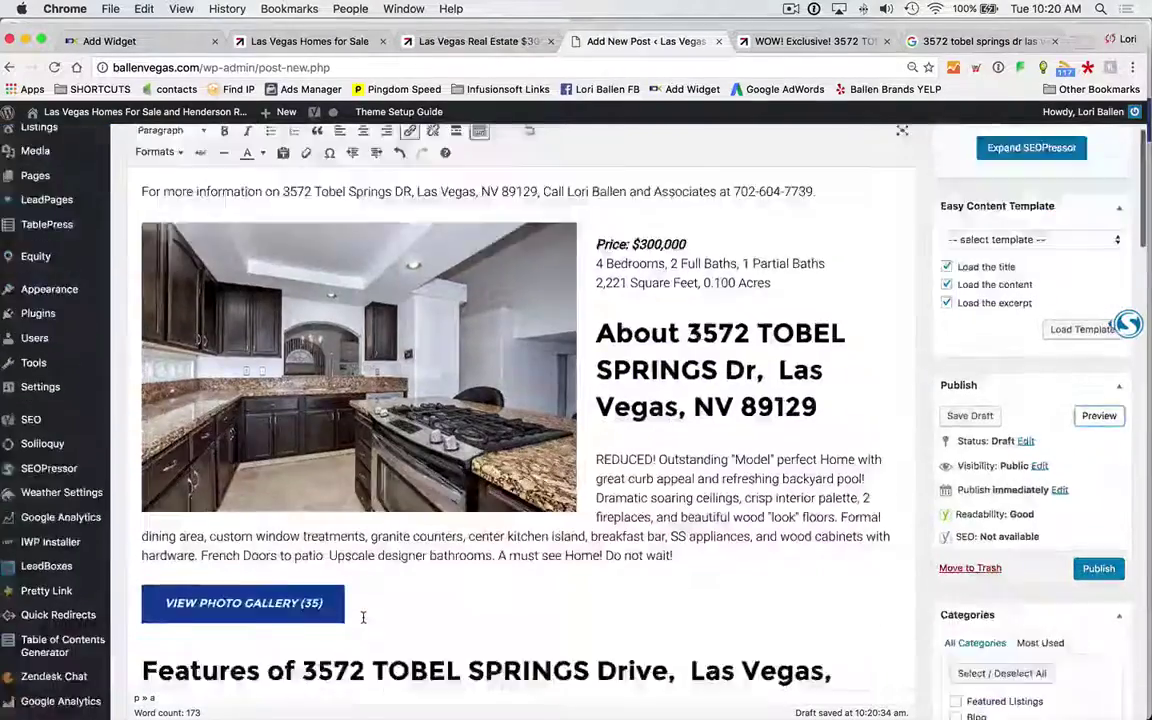
scroll(363, 617, "down", 5)
triple_click(354, 441)
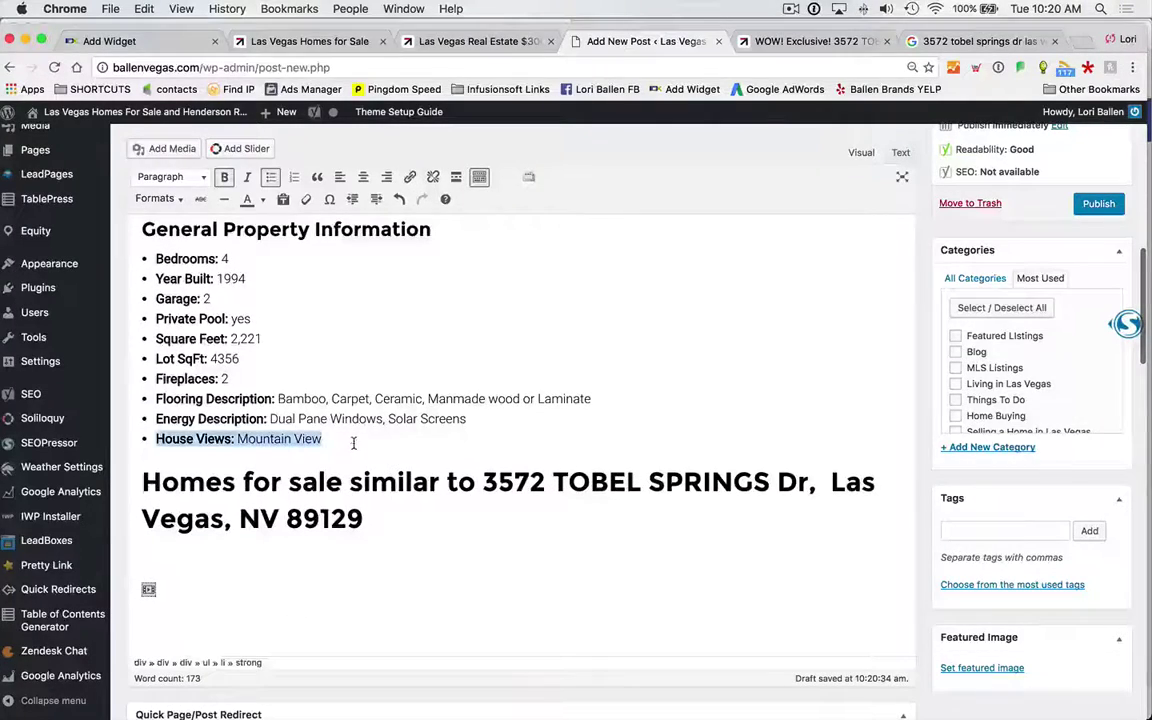
left_click(358, 441)
key("Return")
key("Return")
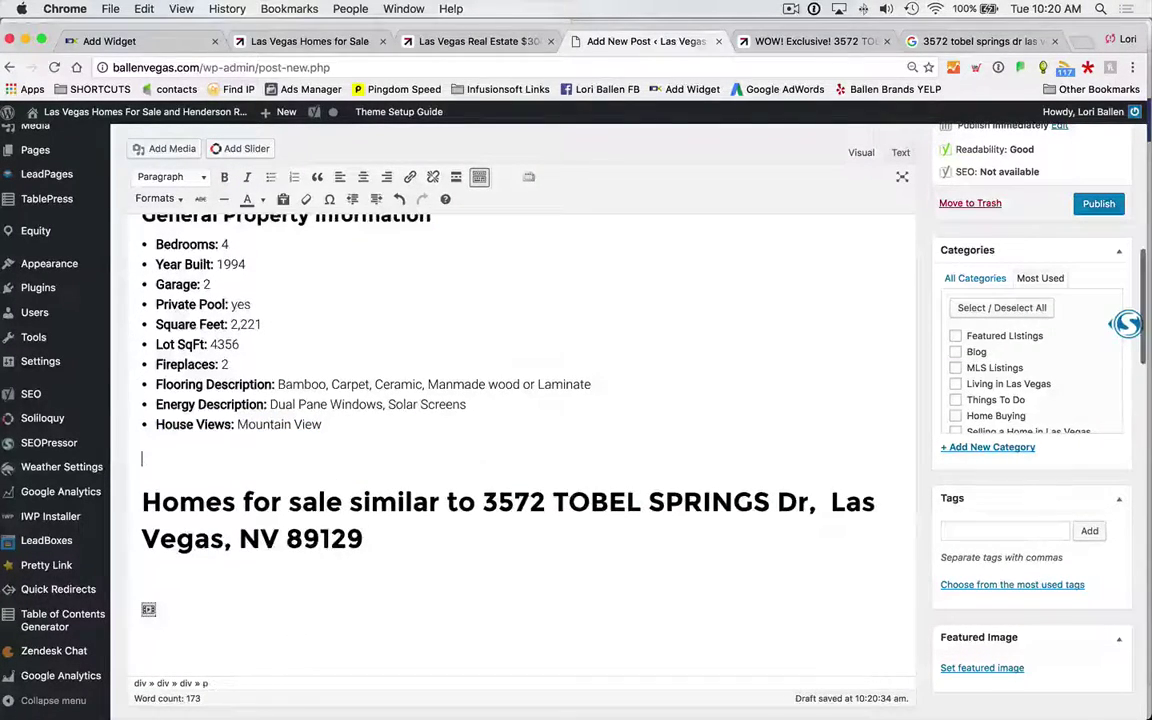
key("super+v")
Turn the four pasted links from a bulleted list into plain paragraphs
left_click(463, 387)
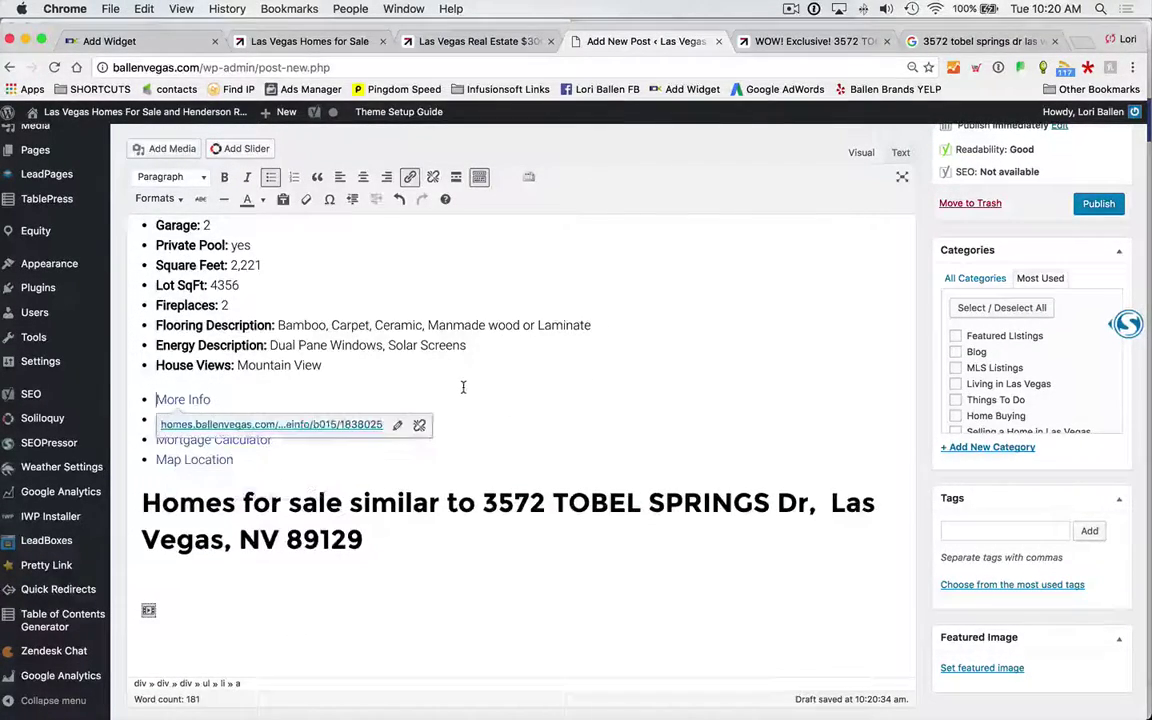
left_click_drag(236, 461, 154, 398)
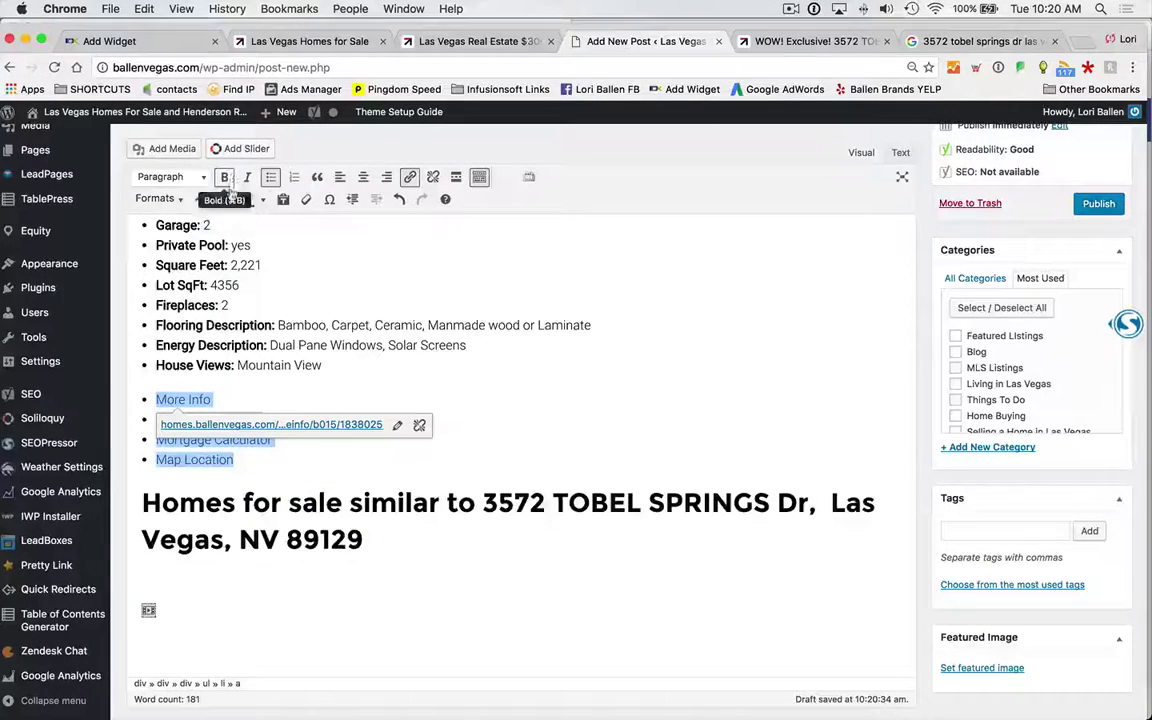
left_click(271, 177)
left_click(339, 471)
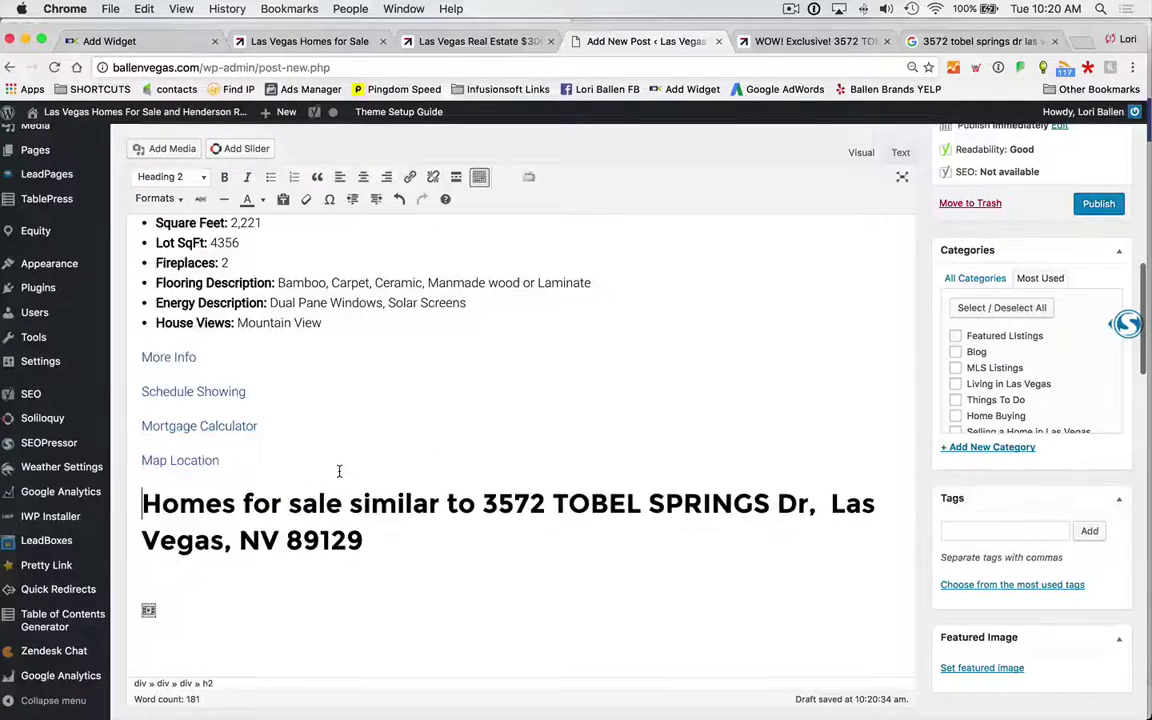
Make the More Info link italic and apply Formats > Button Link so it becomes a blue button
left_click_drag(197, 357, 141, 357)
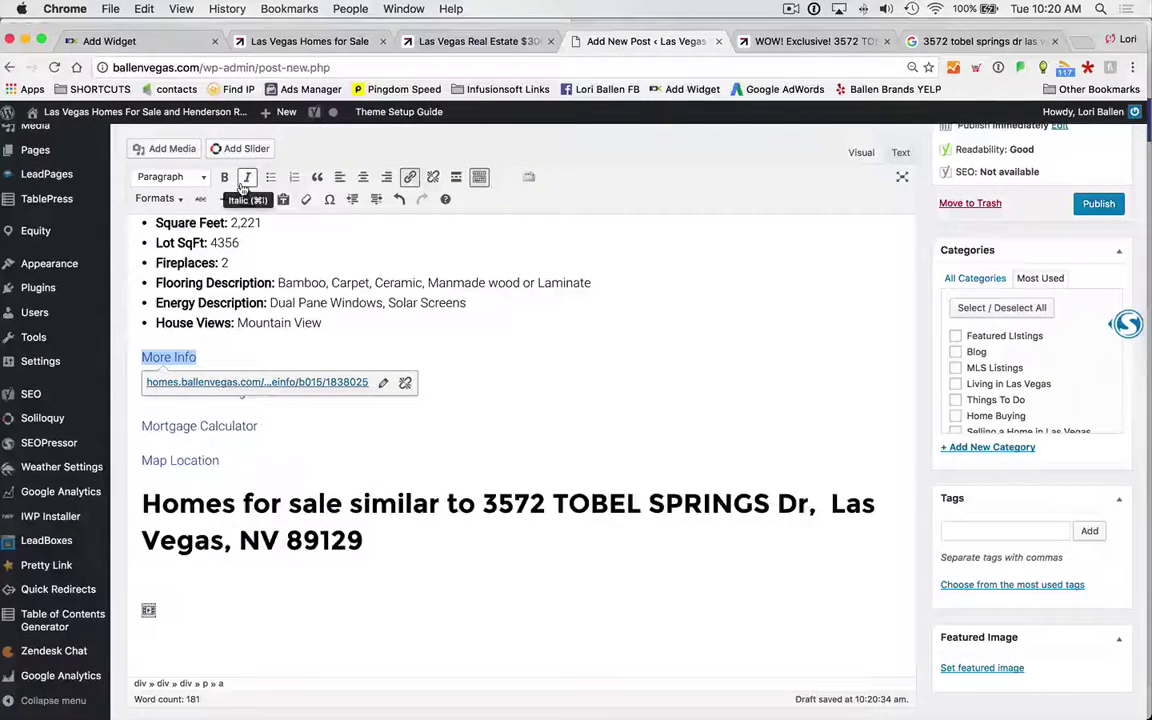
left_click(243, 186)
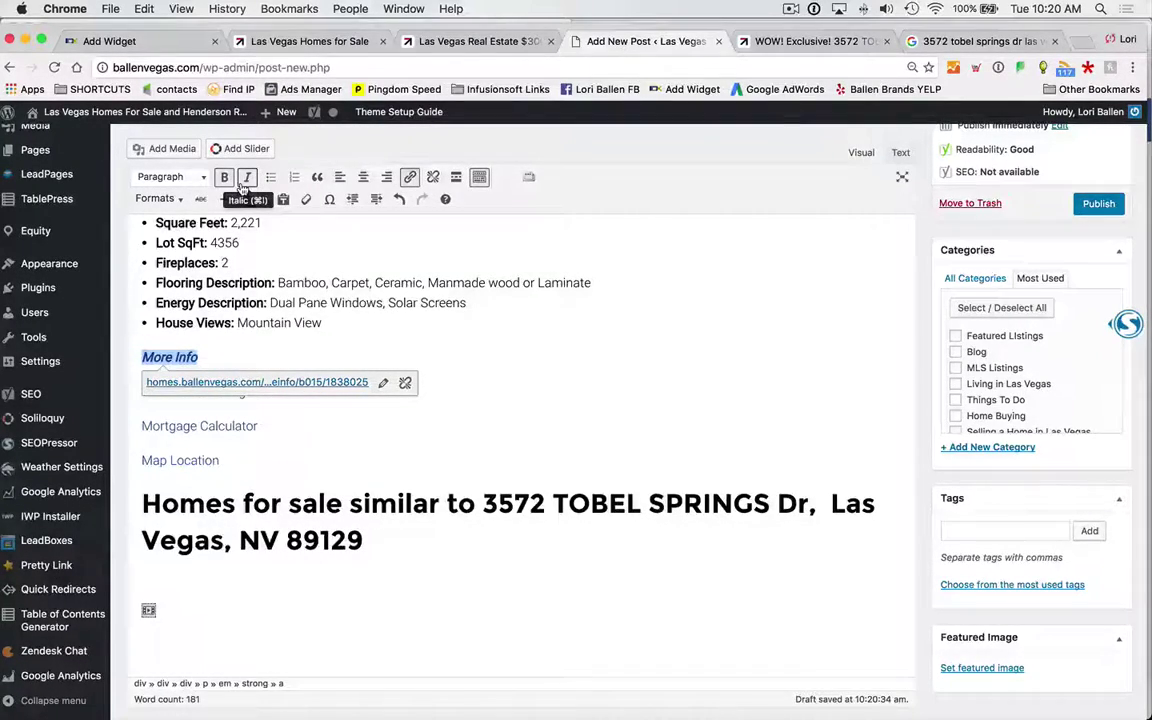
left_click(295, 418)
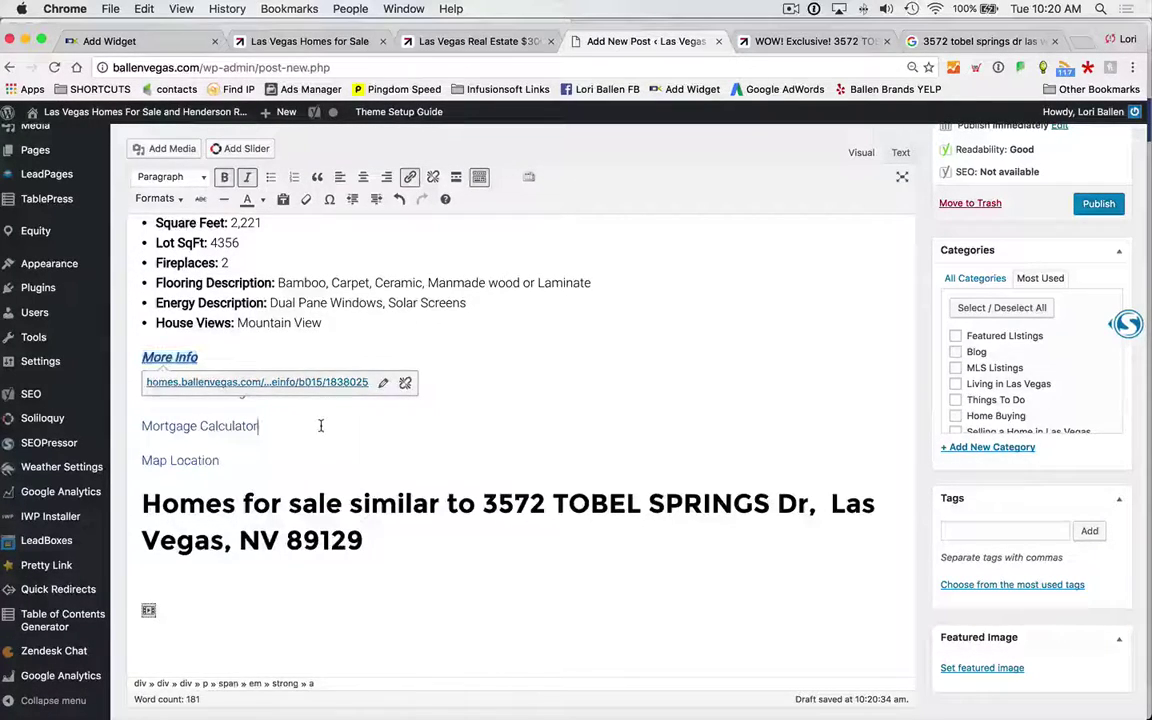
left_click_drag(236, 357, 141, 357)
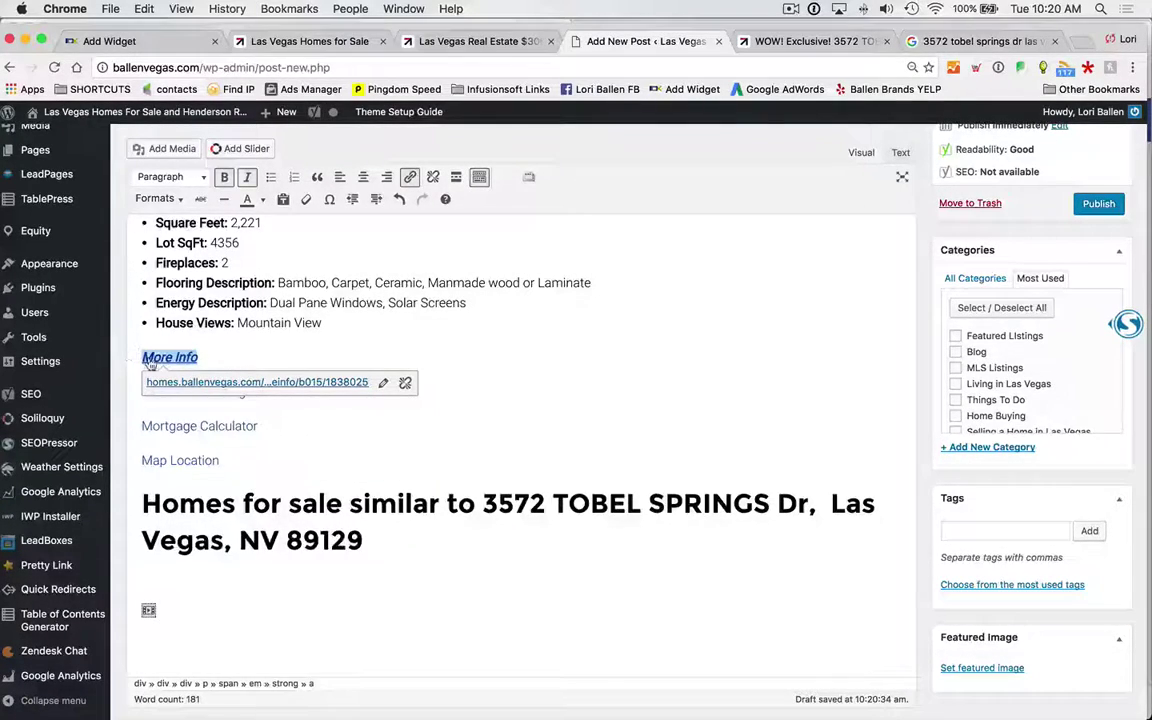
left_click(155, 198)
left_click(172, 225)
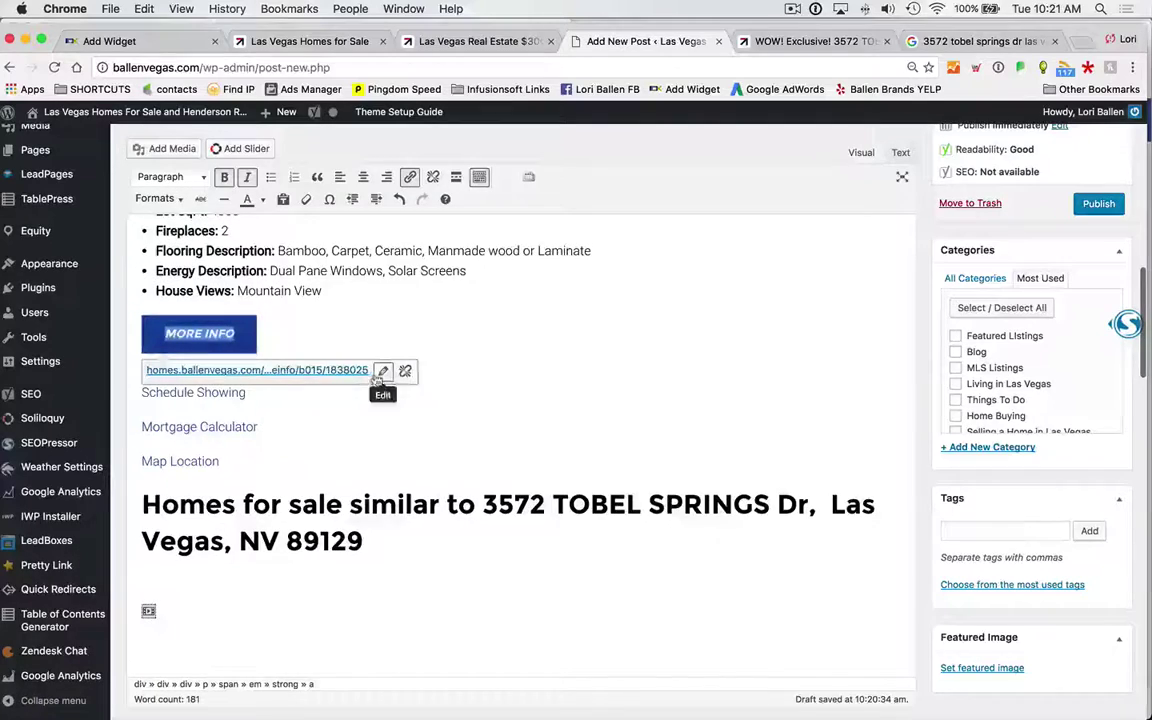
left_click(381, 375)
left_click(365, 442)
key("Up")
key("Up")
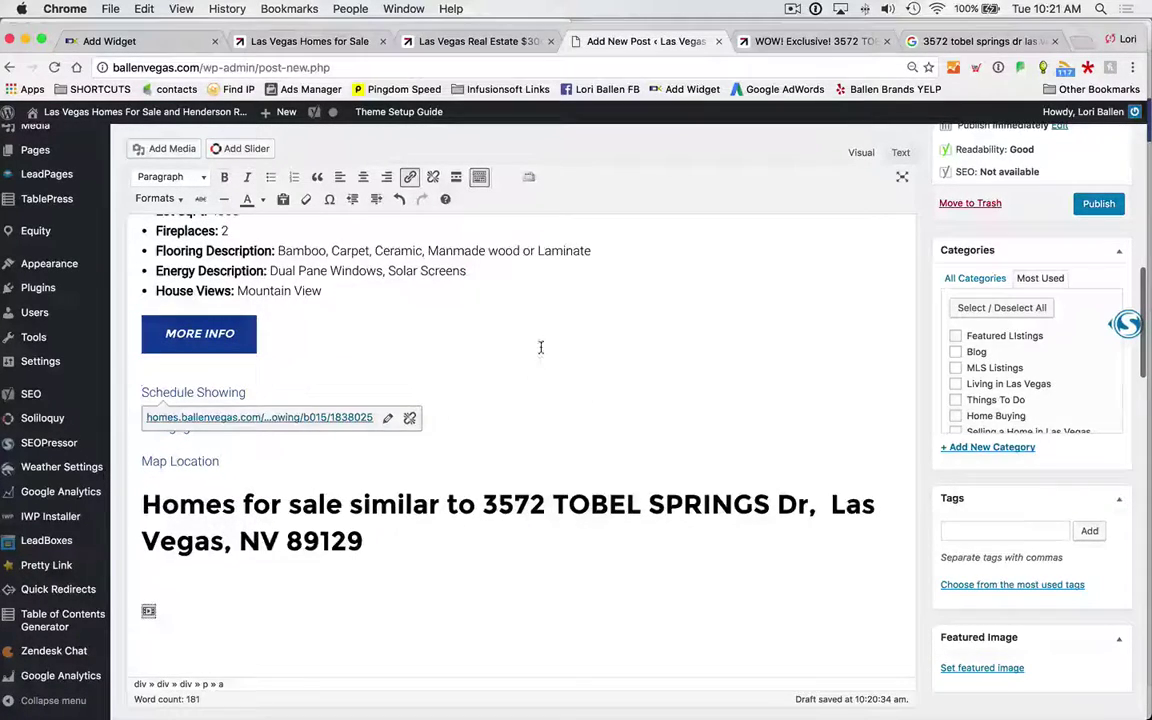
key("Up")
key("Down")
key("Down")
key("Down")
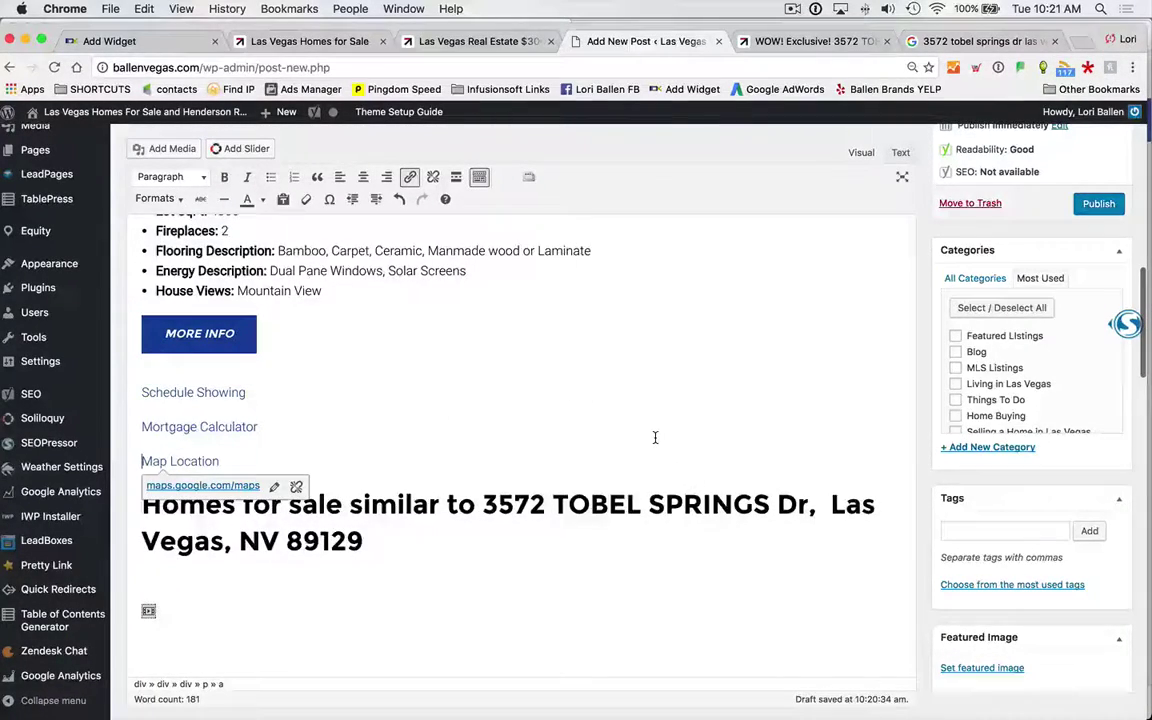
scroll(656, 437, "up", 3)
scroll(656, 437, "down", 2)
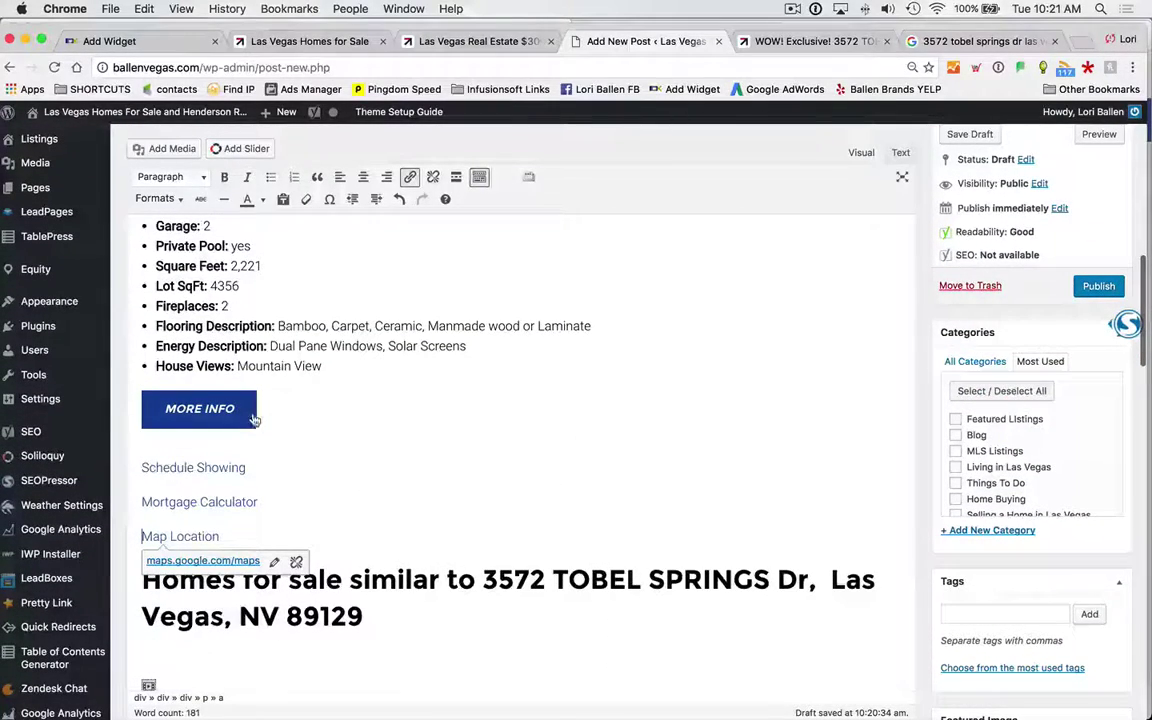
scroll(236, 477, "down", 5)
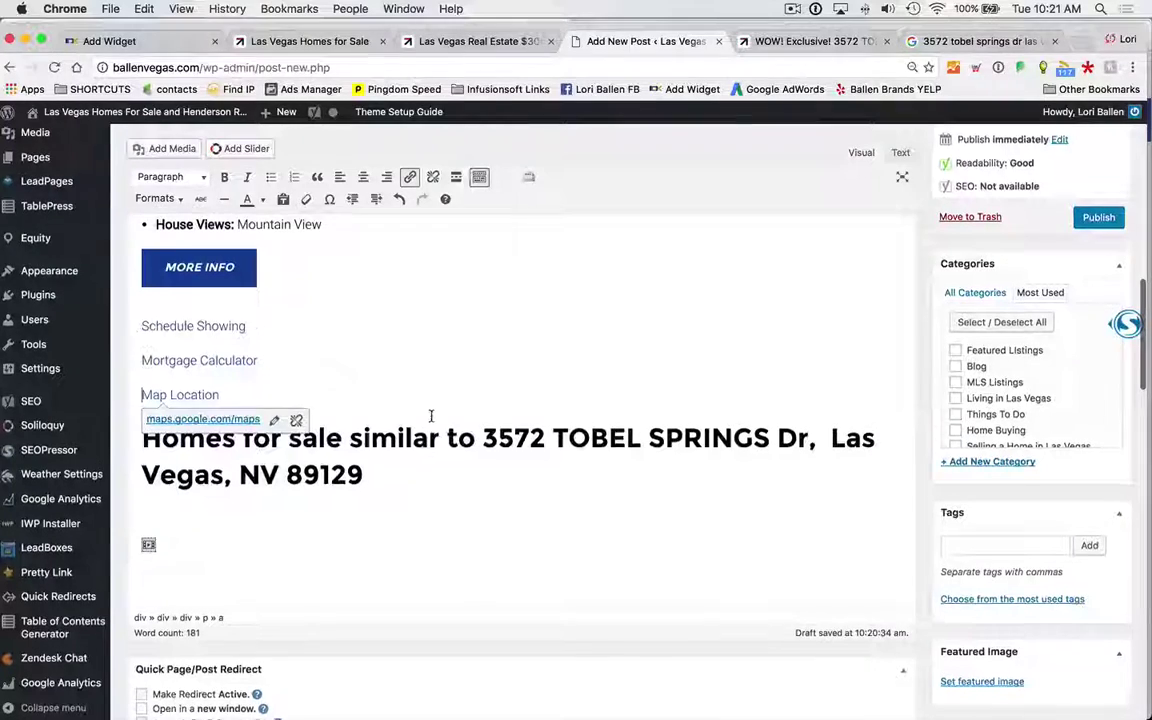
scroll(425, 450, "down", 1)
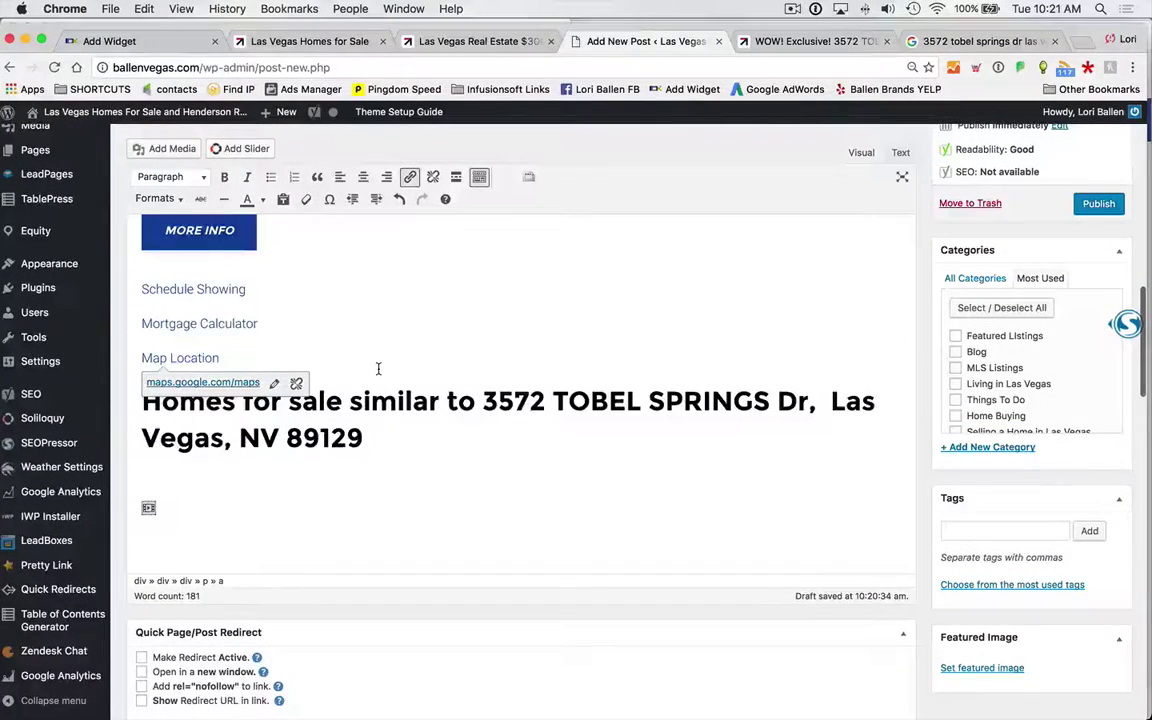
Add a Schedule Showing line after Map Location, delete it again, and view the post preview
key("Return")
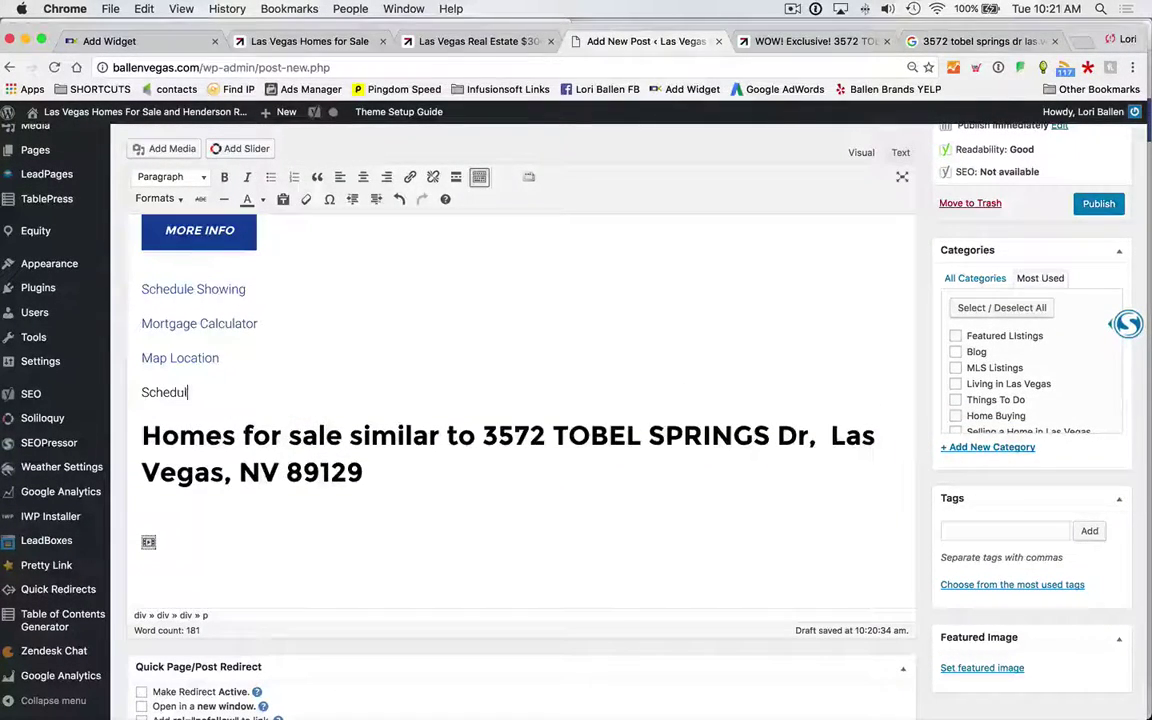
type("Schedule Showing")
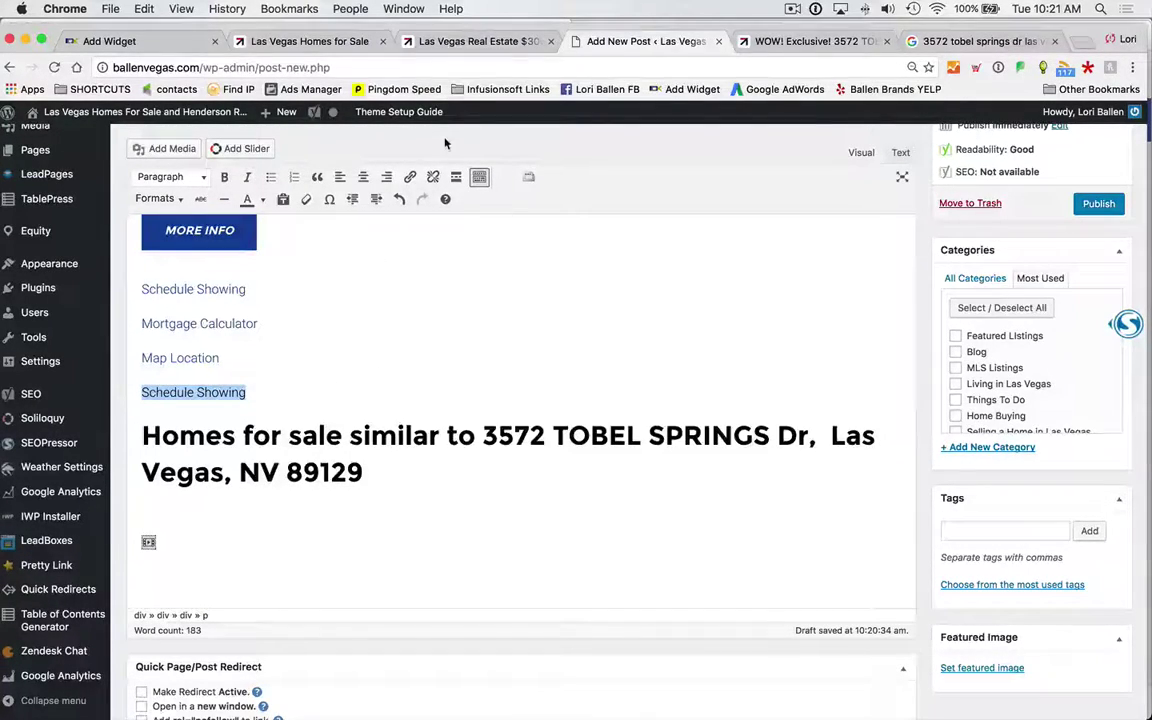
left_click(409, 177)
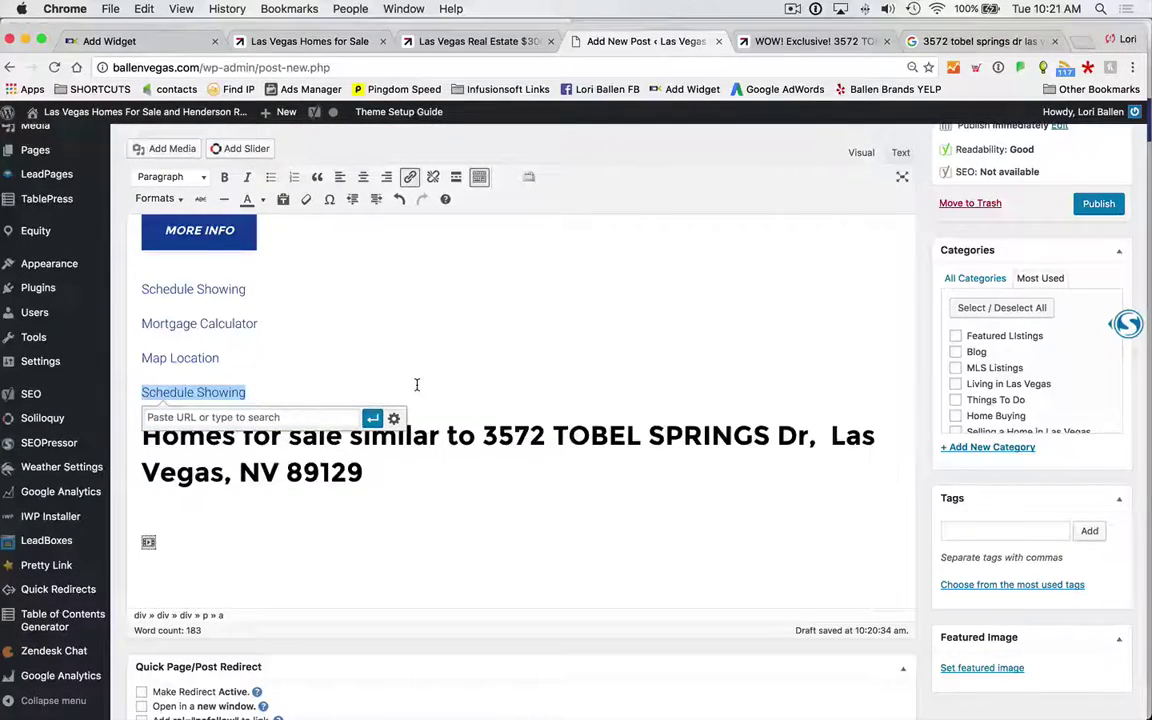
key("BackSpace")
key("BackSpace")
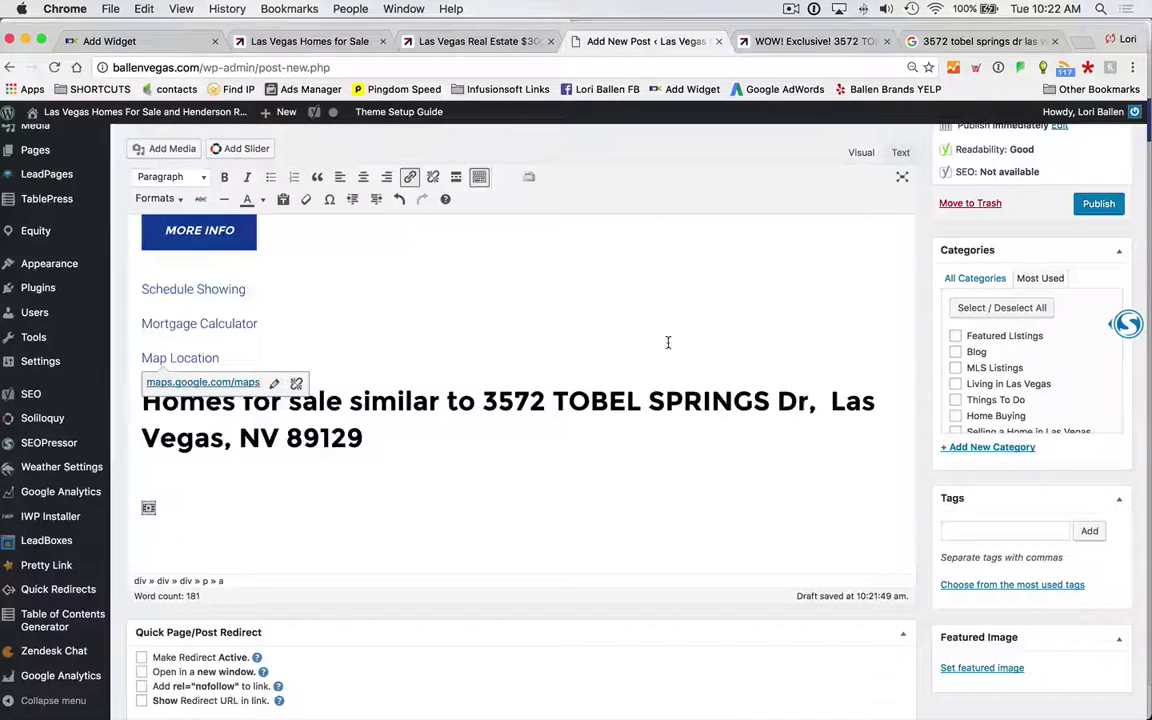
scroll(435, 460, "up", 1)
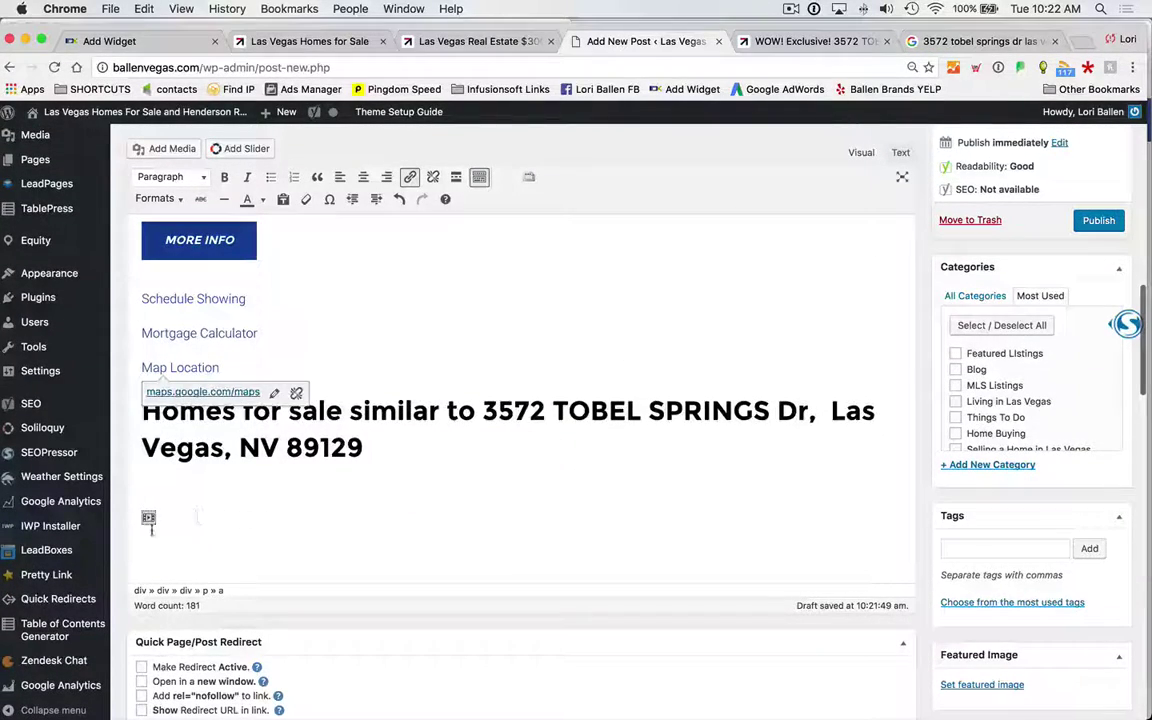
left_click(810, 41)
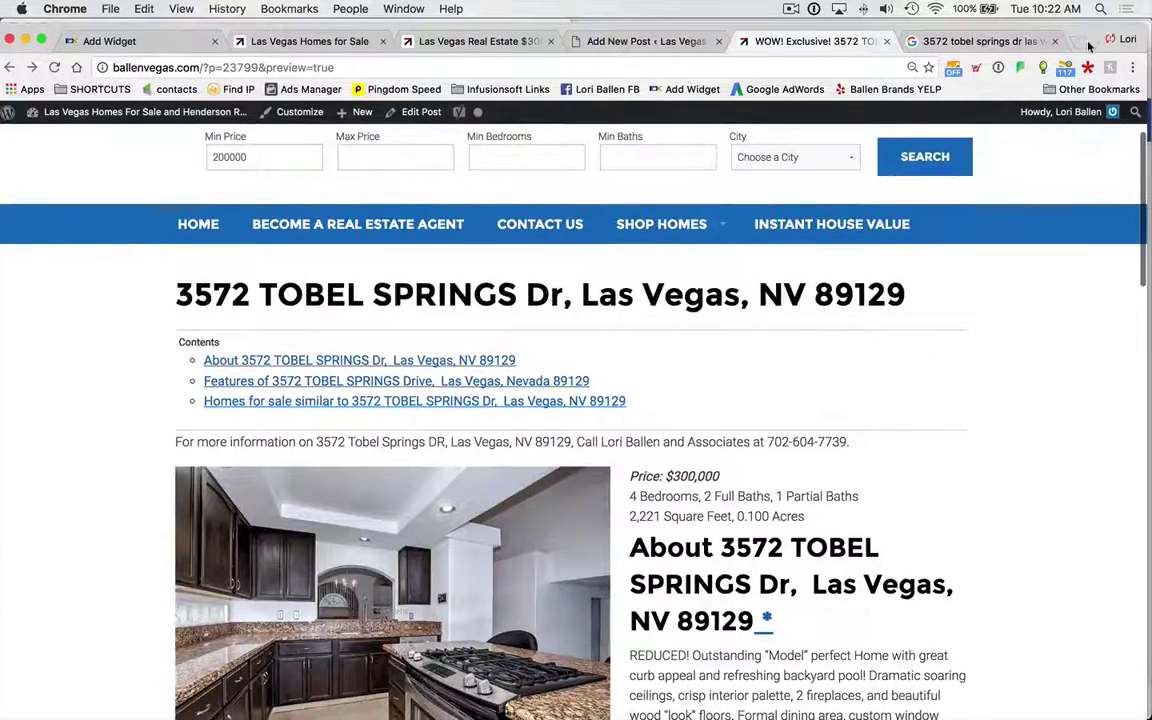
Load forsalebyballen.com in a new tab and toggle the page analytics overlay on and off
left_click(1085, 41)
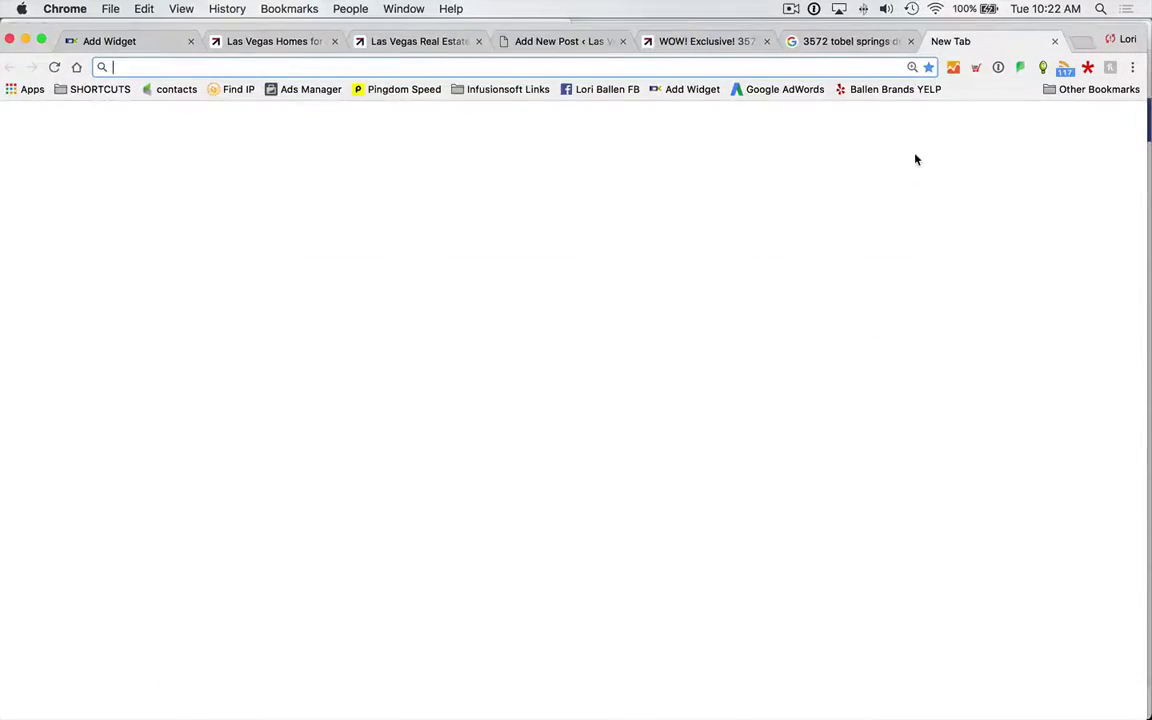
type("for")
key("Return")
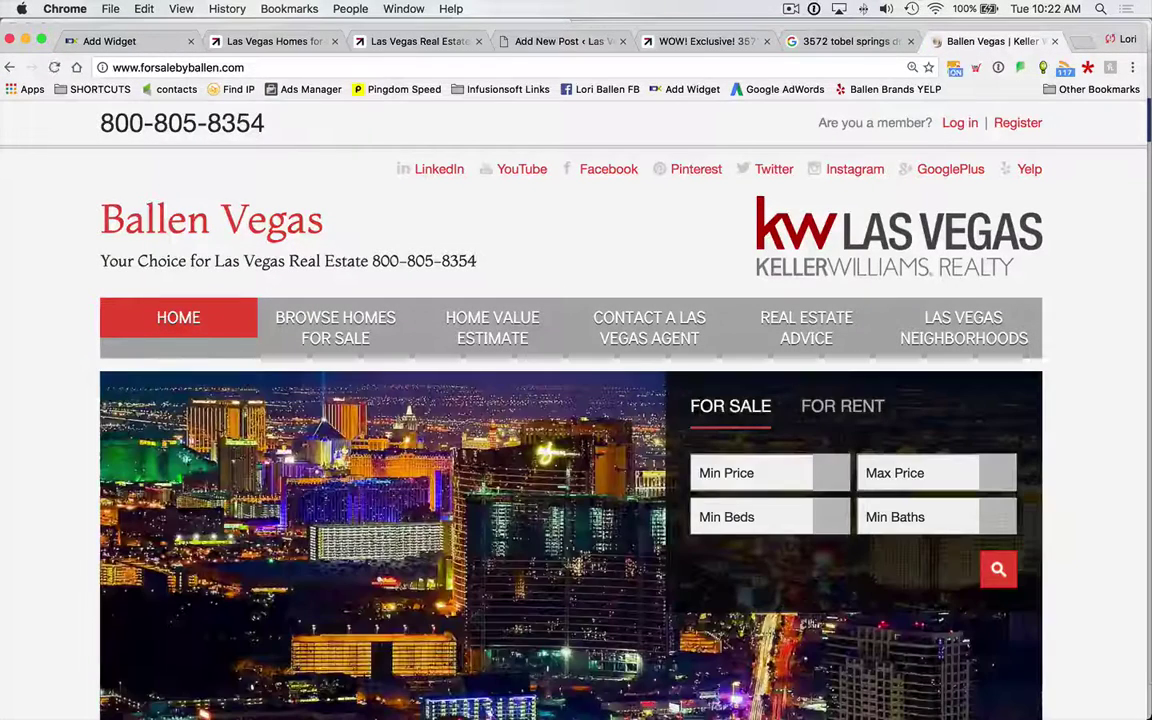
left_click(977, 67)
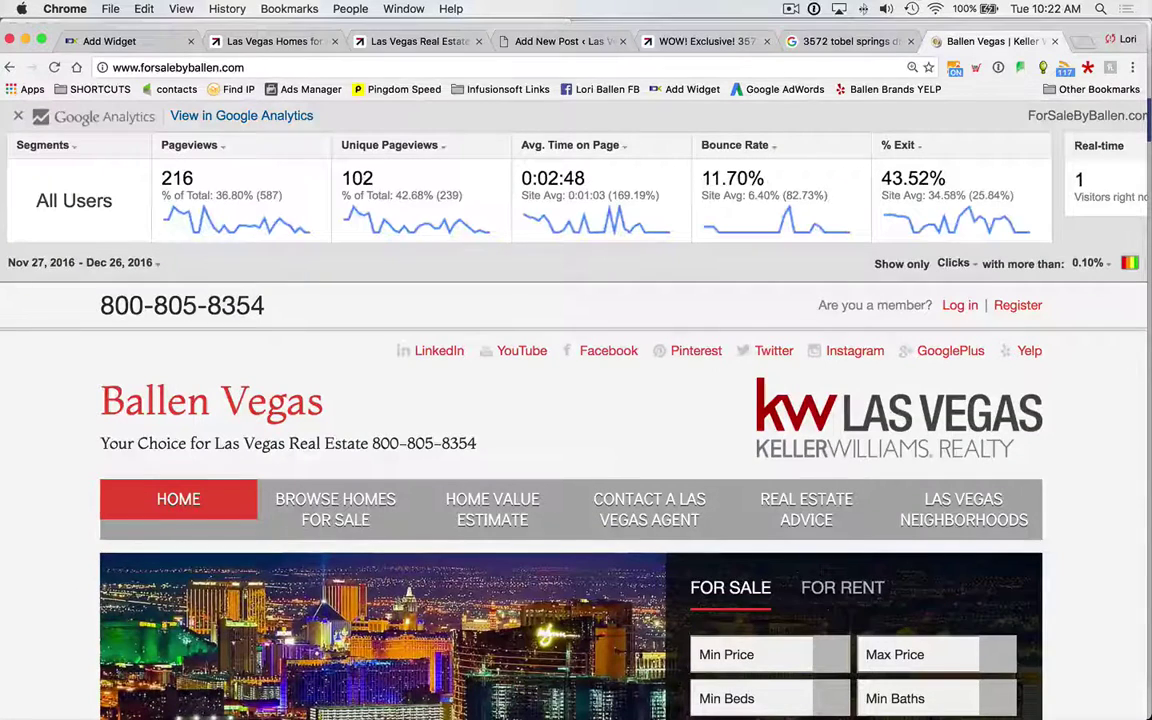
left_click(955, 69)
Run the home search to reach the listings page showing 17345 listings
scroll(1067, 342, "down", 3)
scroll(880, 390, "down", 2)
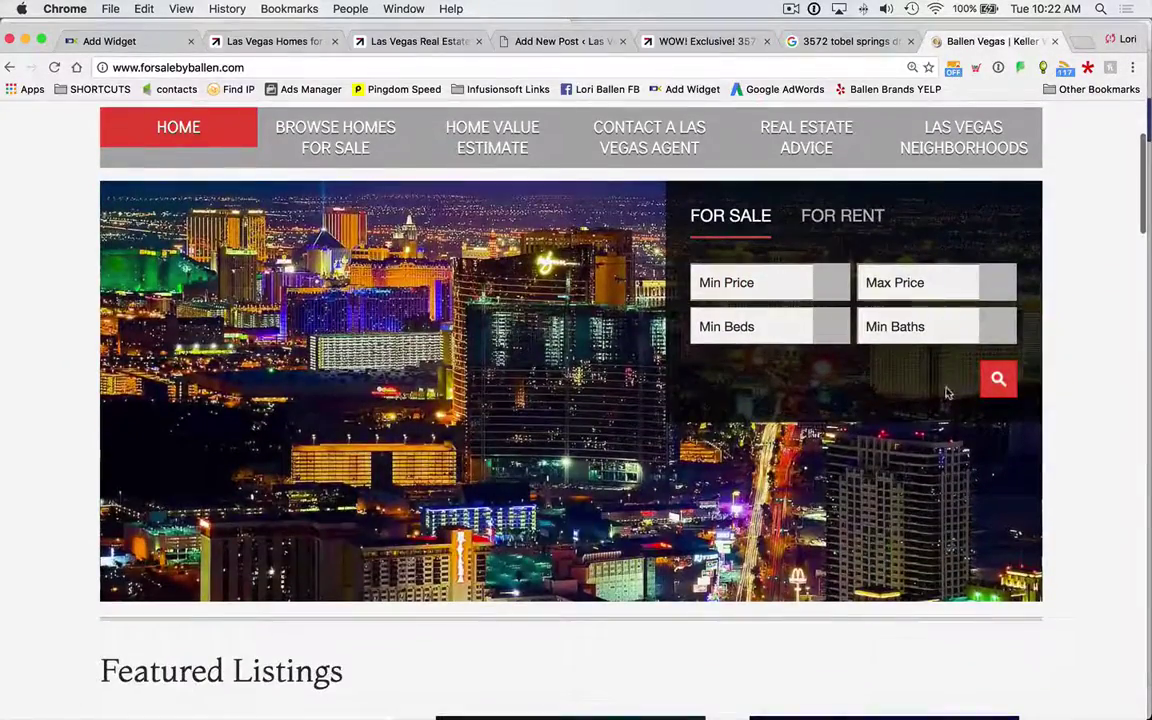
scroll(948, 393, "down", 1)
left_click(999, 366)
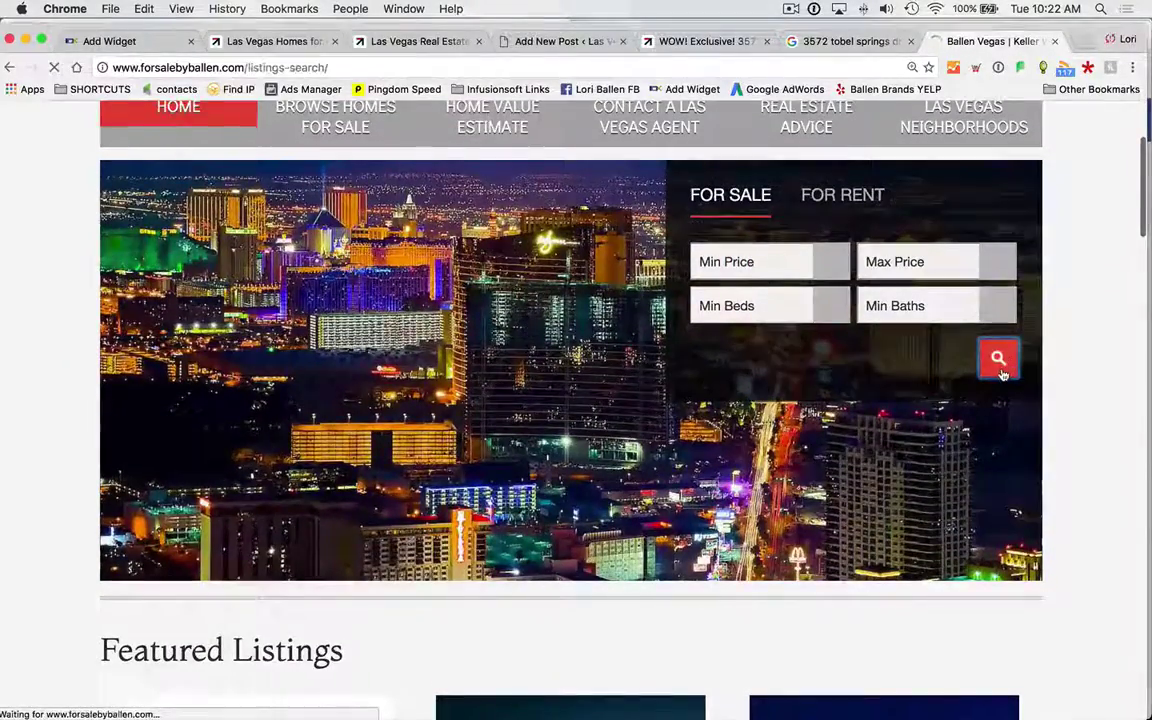
scroll(452, 422, "down", 2)
scroll(230, 360, "down", 2)
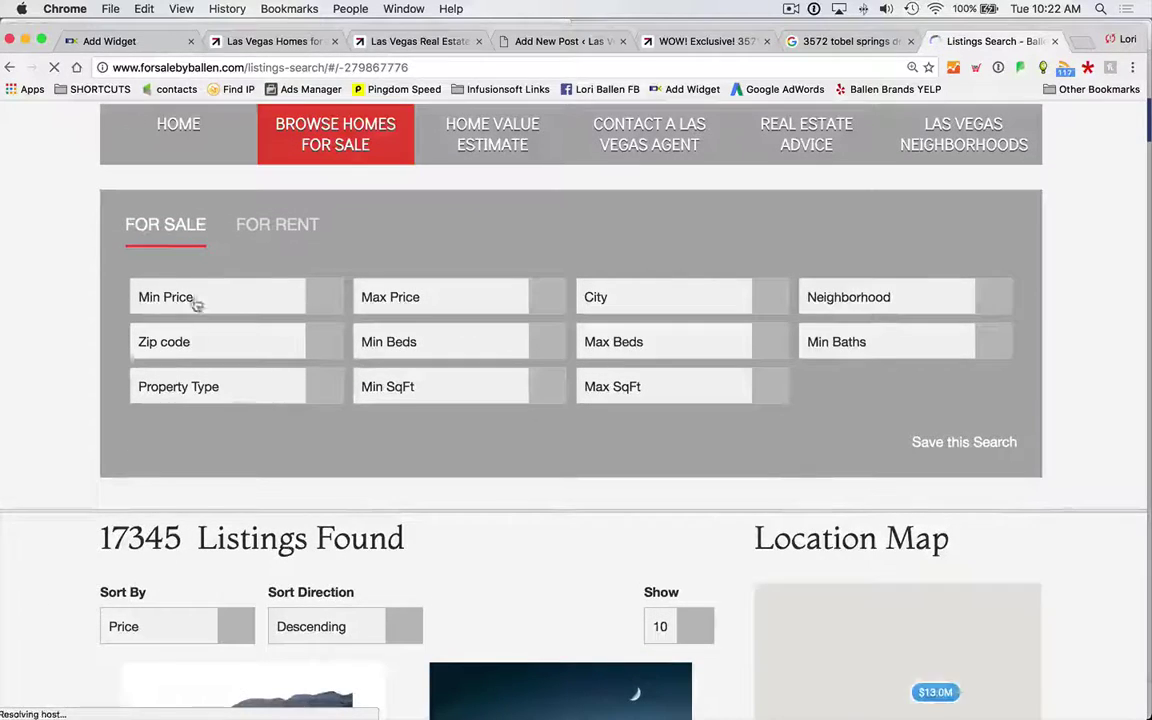
Try entering 30000 as the Max Price, then leave the Max Price unset
left_click(437, 309)
type("300")
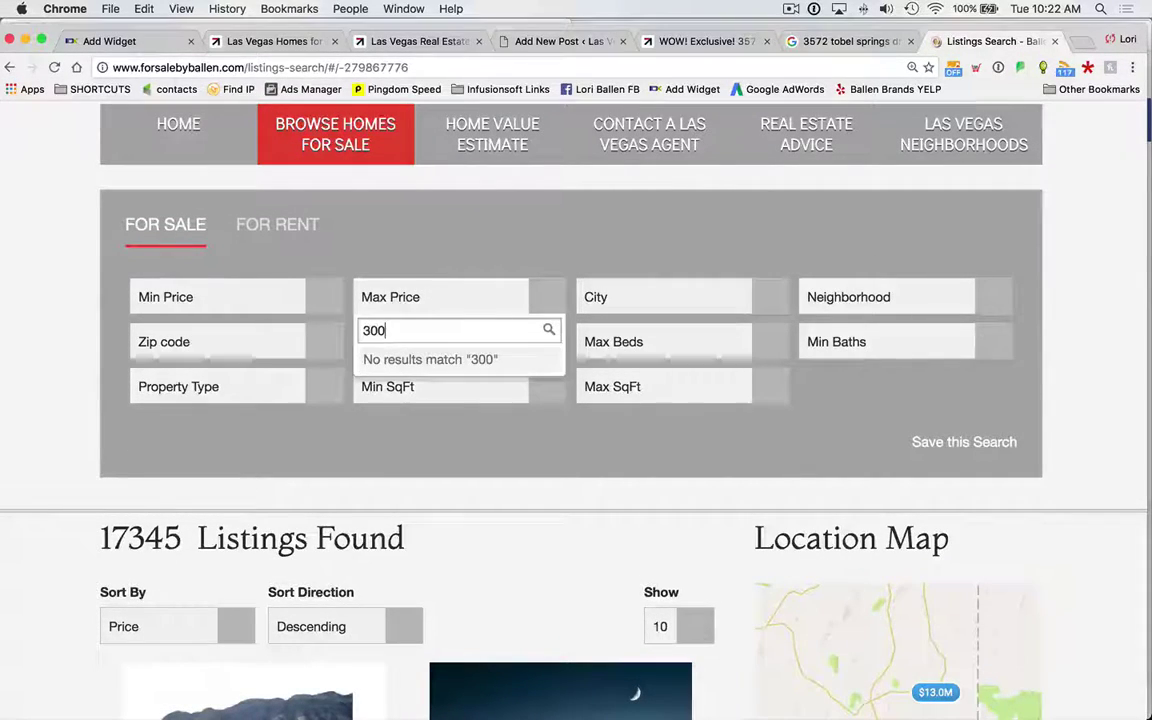
type("00")
left_click(406, 301)
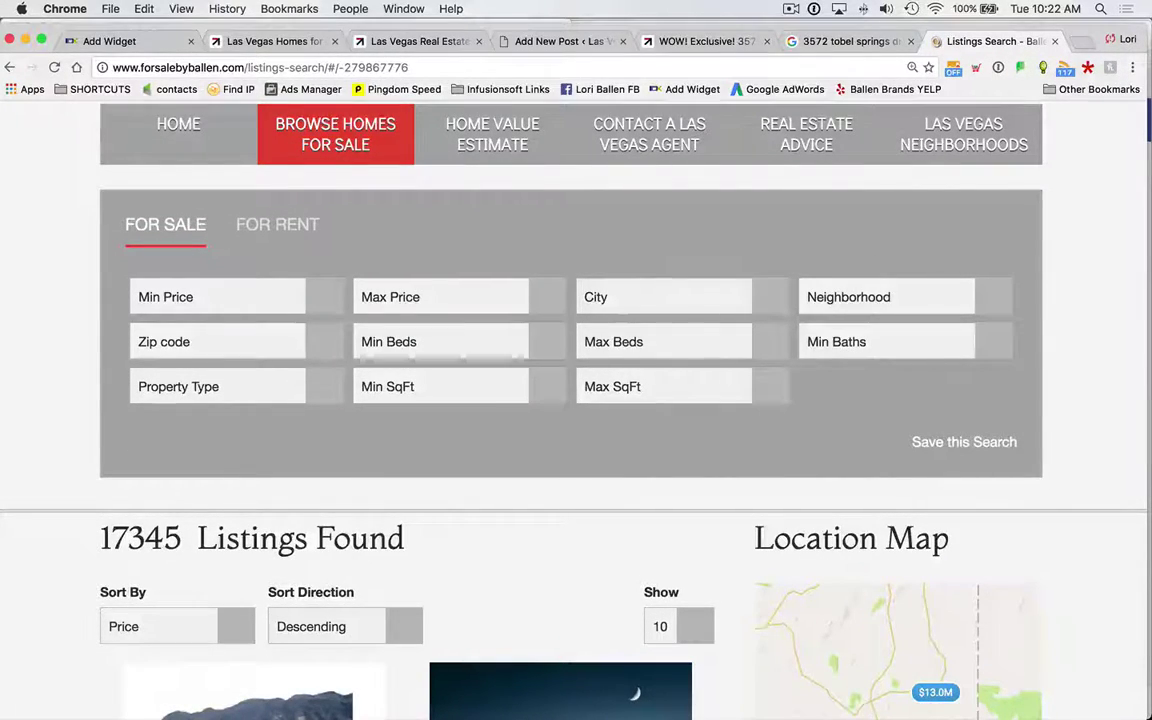
left_click(406, 301)
type("30000")
key("Return")
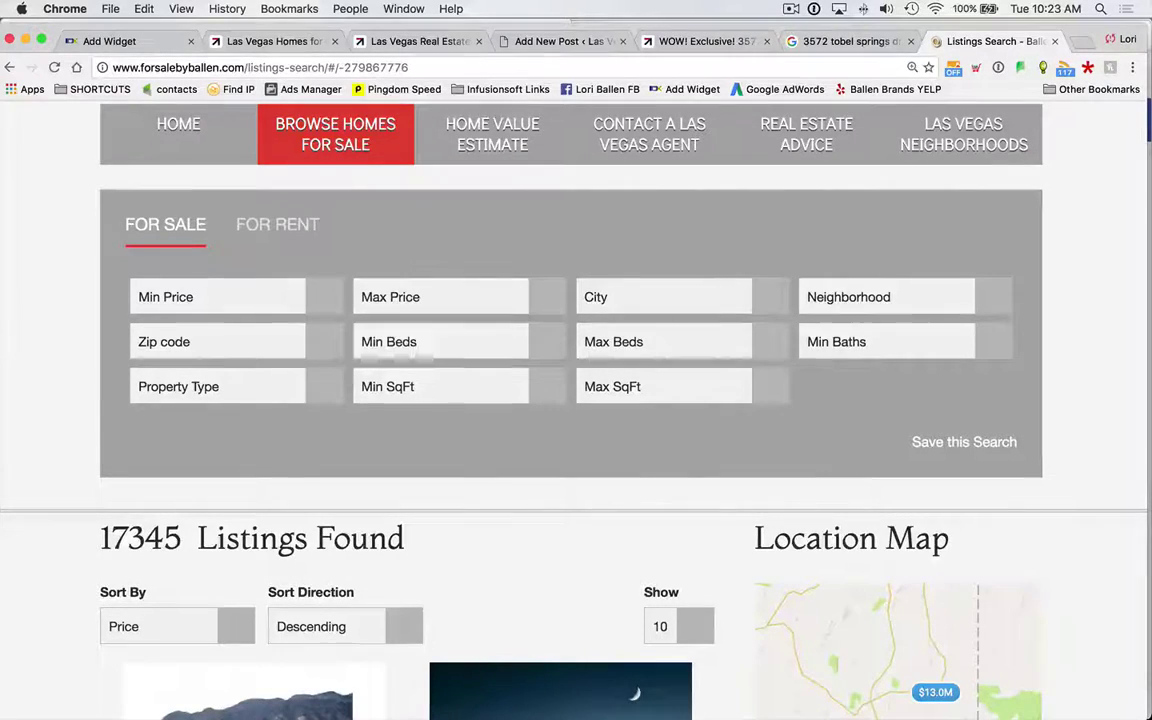
left_click(413, 296)
scroll(415, 495, "down", 10)
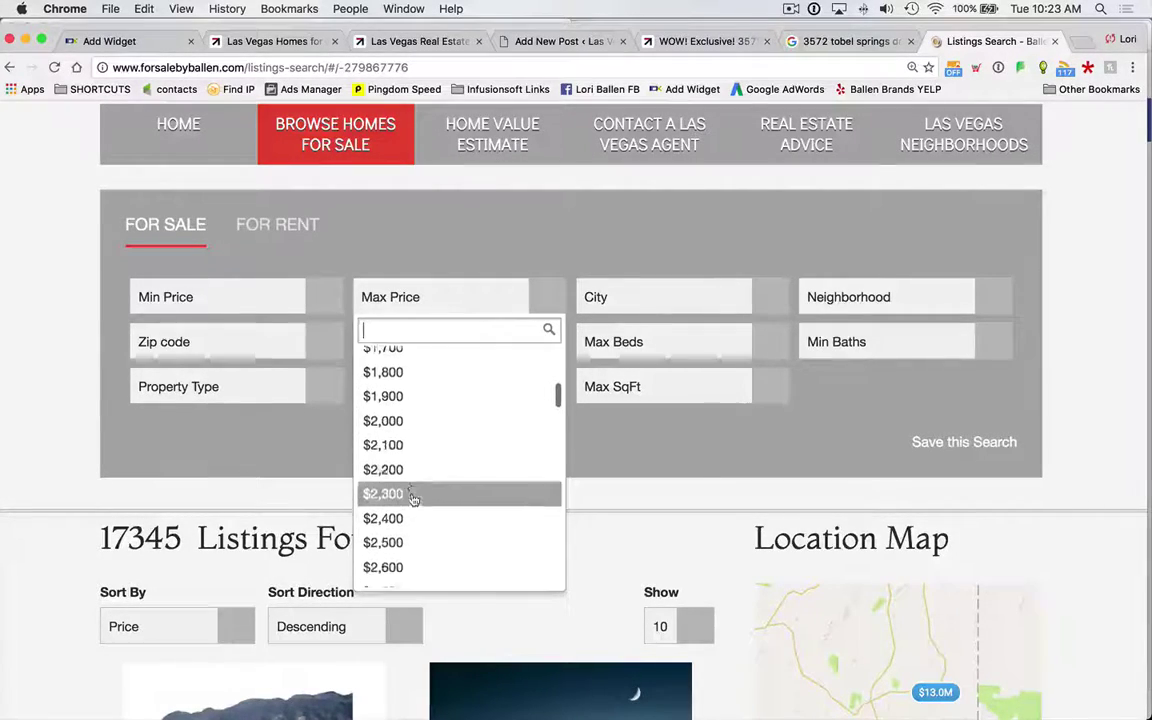
scroll(410, 500, "up", 15)
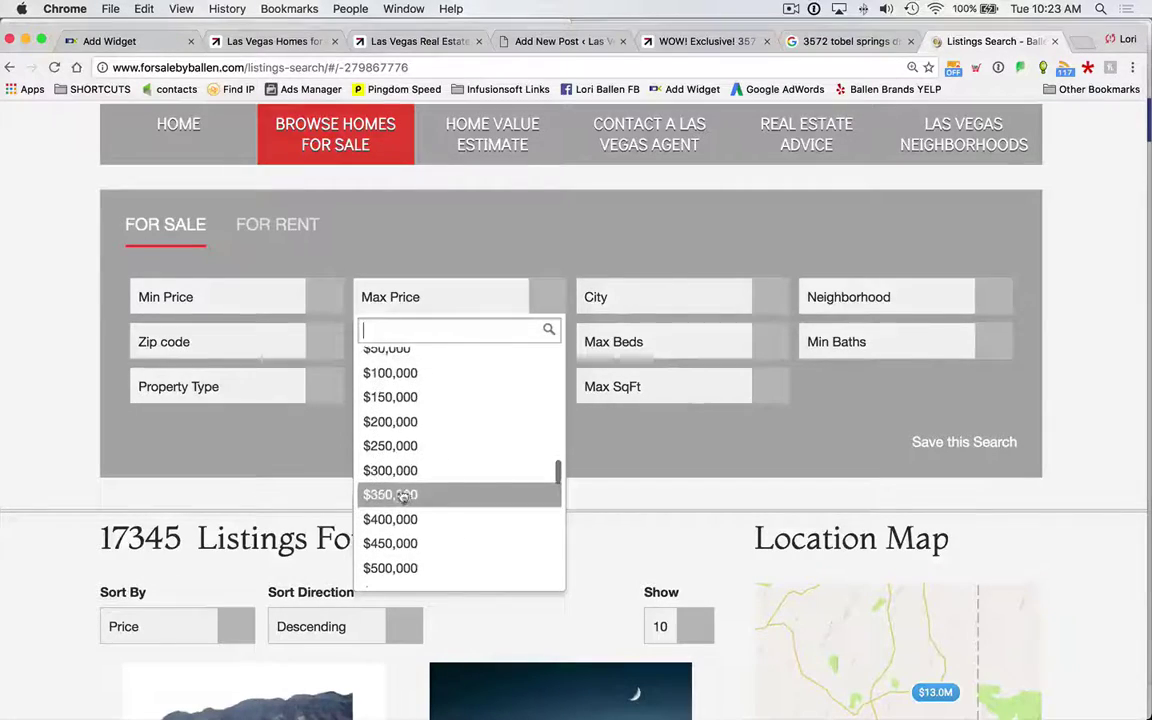
left_click(410, 498)
Filter the listings to City Las Vegas with Min Beds 4
left_click(622, 300)
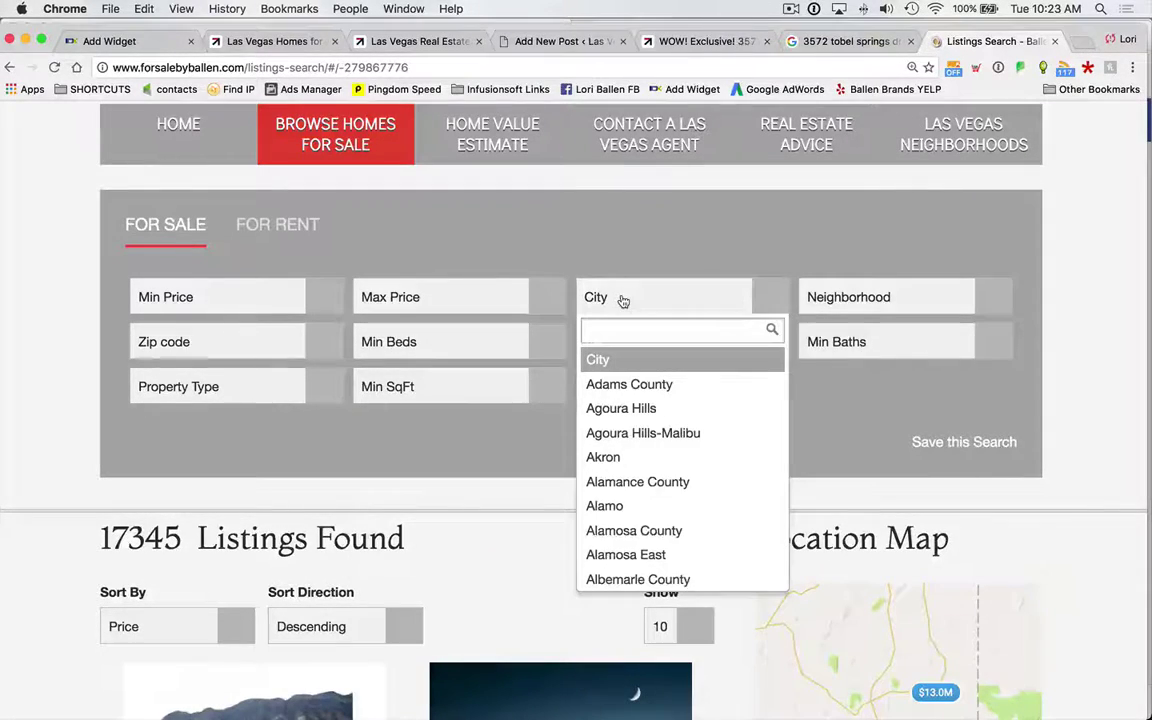
type("las ve")
key("Return")
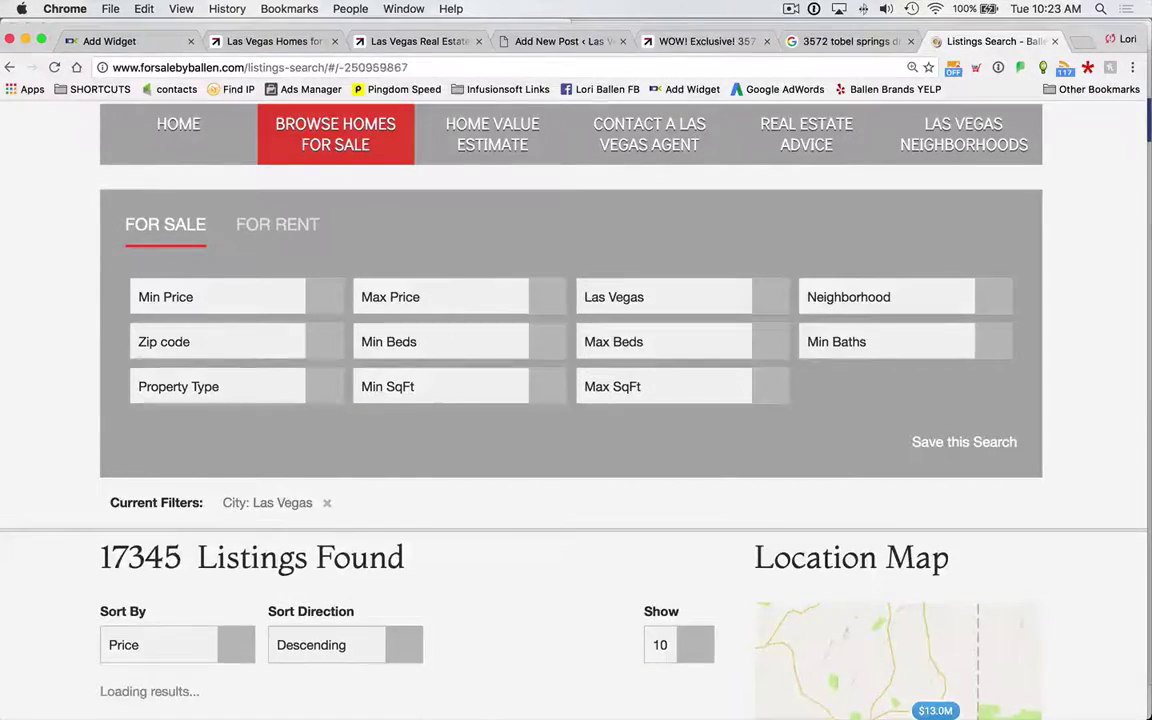
left_click(470, 350)
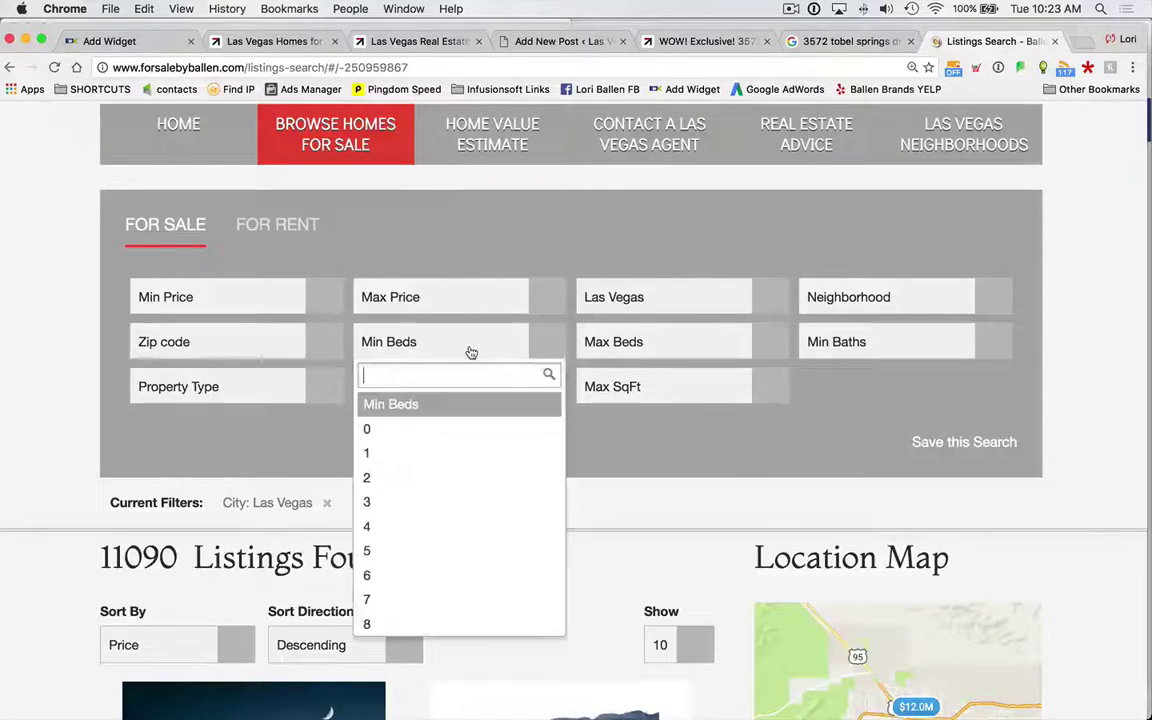
left_click(411, 524)
scroll(246, 360, "down", 2)
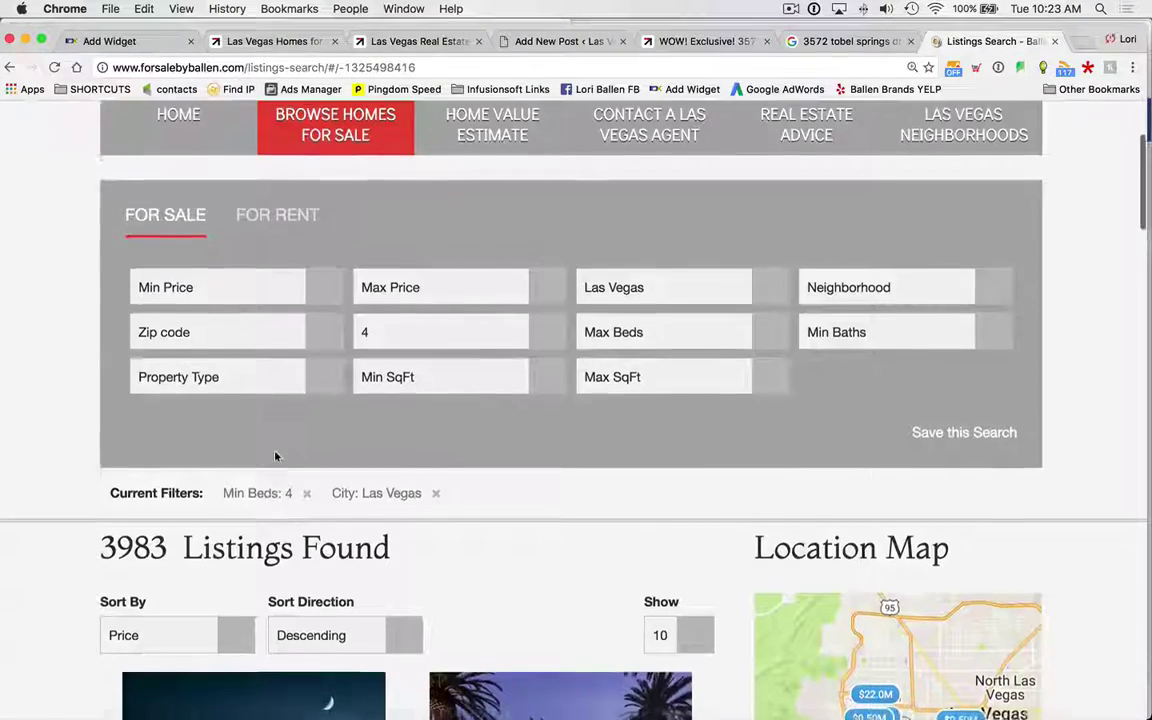
Check the Property Type choices without changing them, review the 3983 results, and select the search URL
left_click(241, 320)
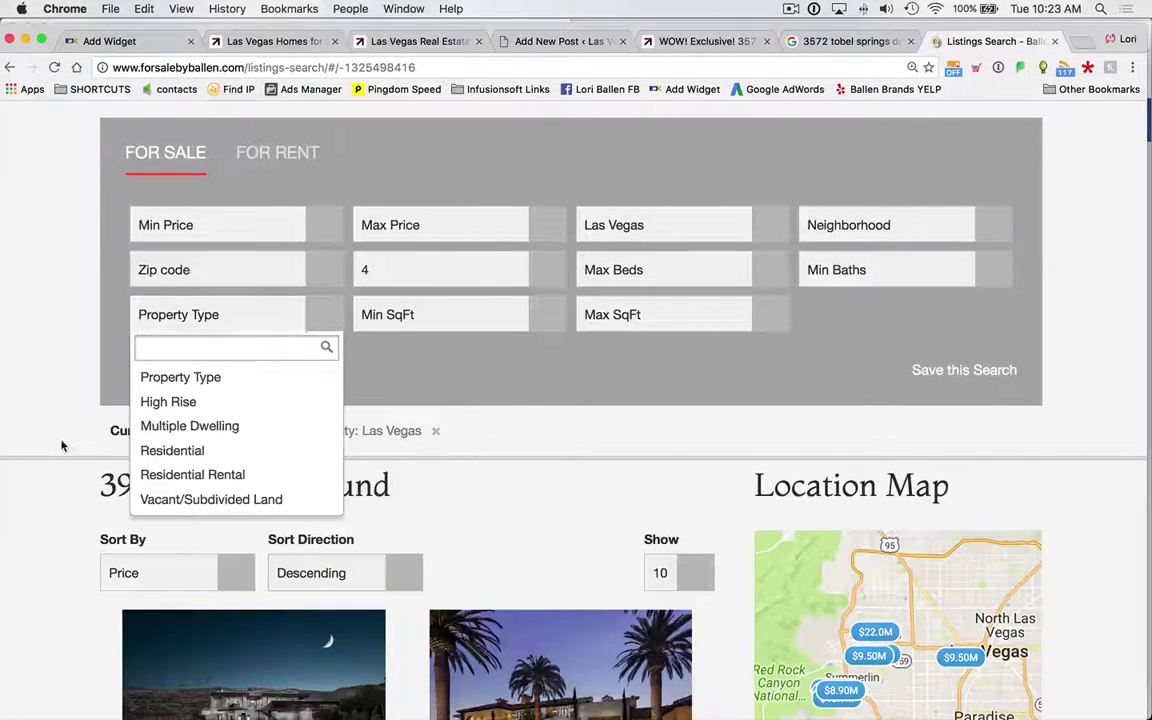
left_click(340, 310)
scroll(366, 331, "down", 1)
scroll(607, 434, "down", 10)
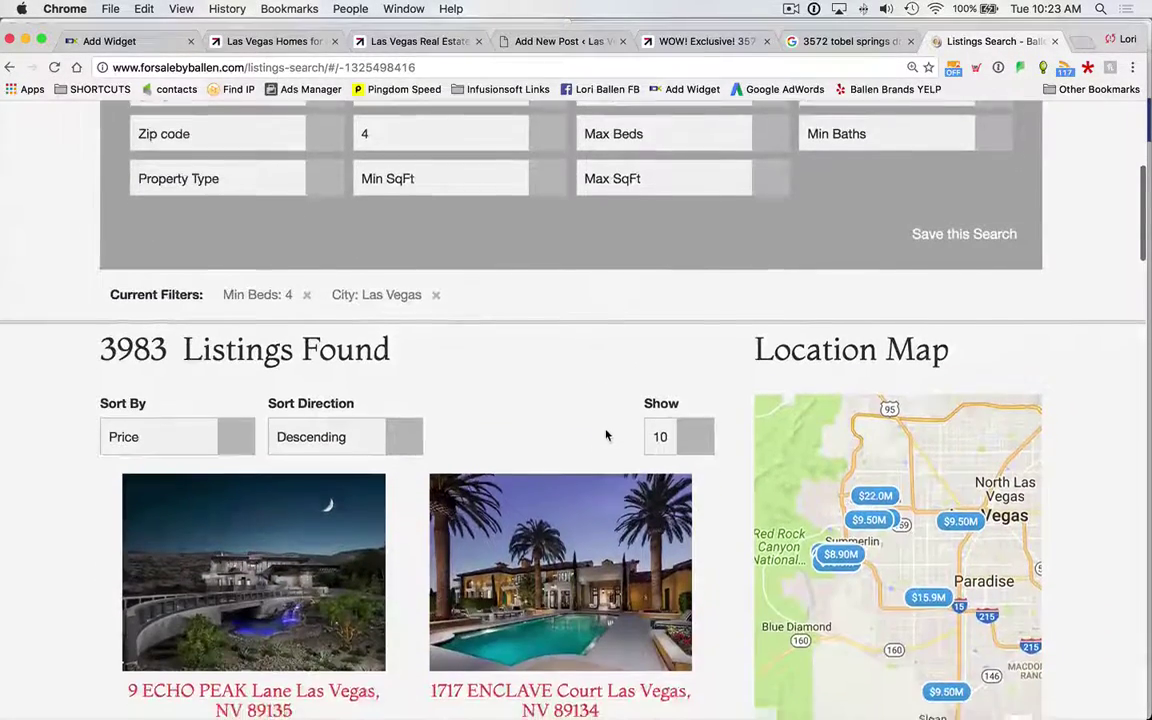
scroll(675, 471, "up", 9)
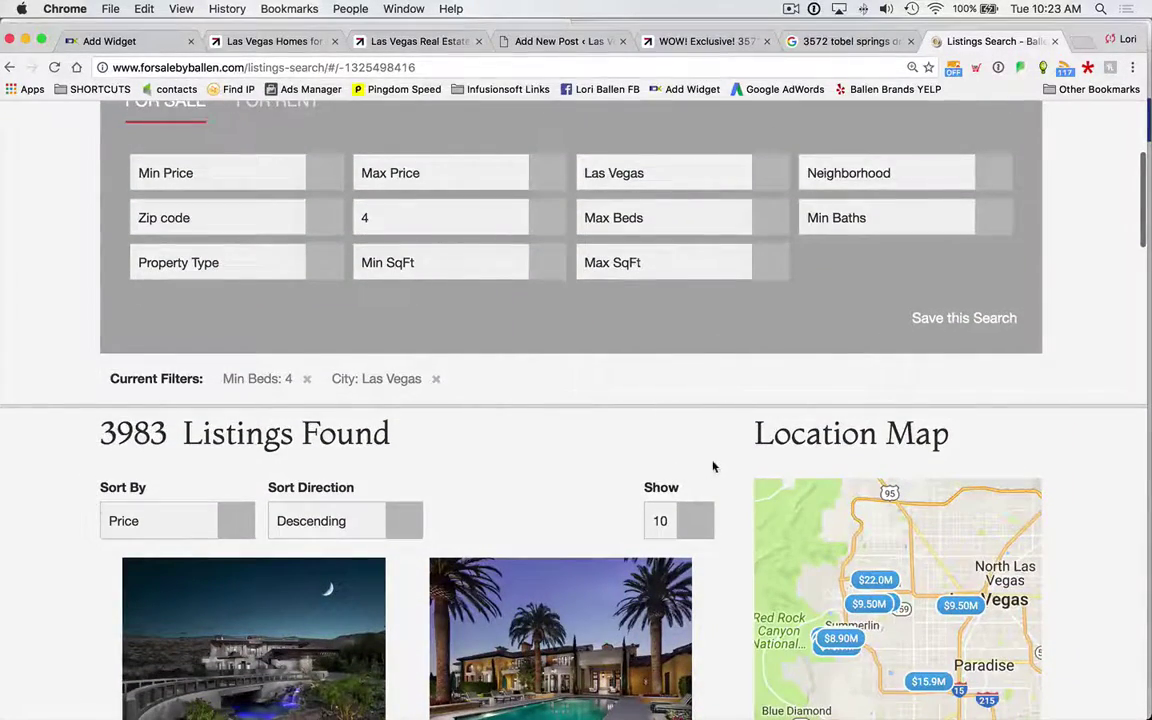
scroll(712, 466, "up", 4)
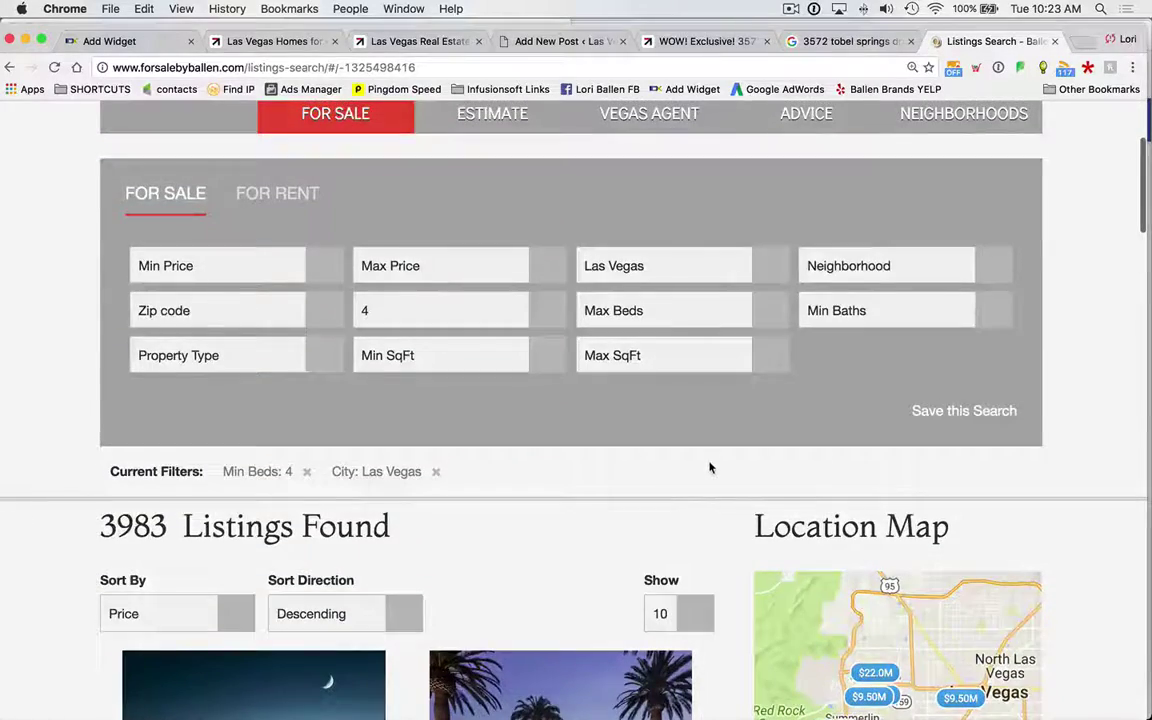
scroll(710, 467, "up", 3)
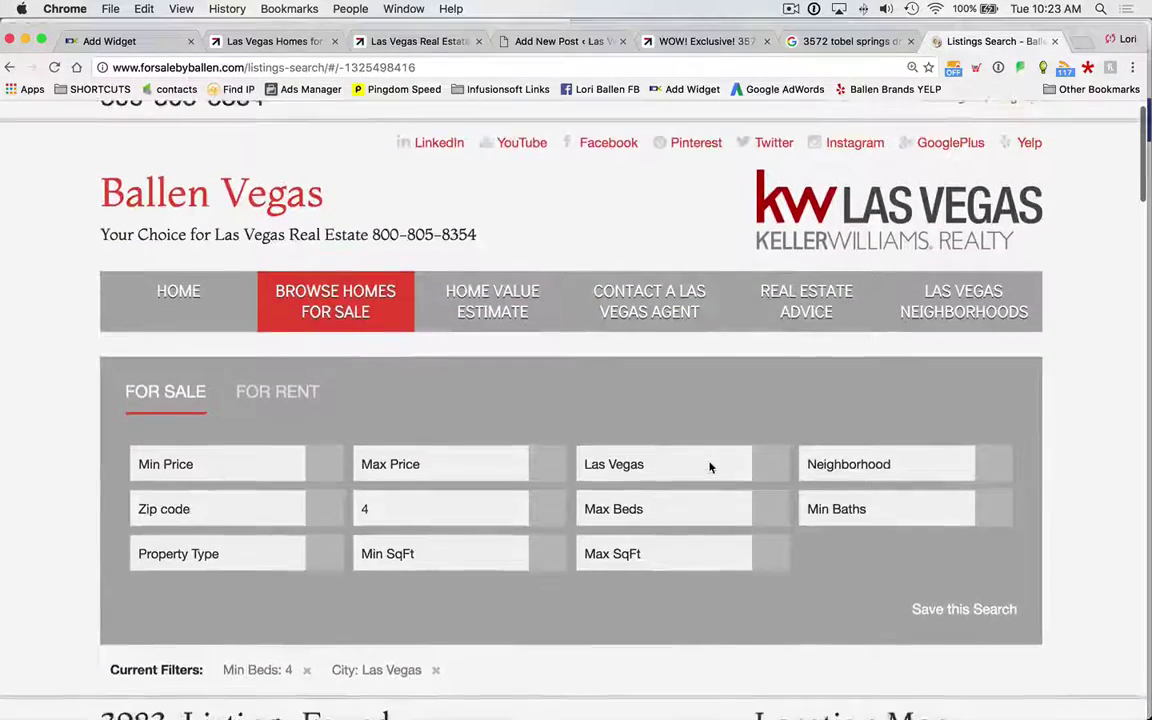
scroll(710, 467, "down", 5)
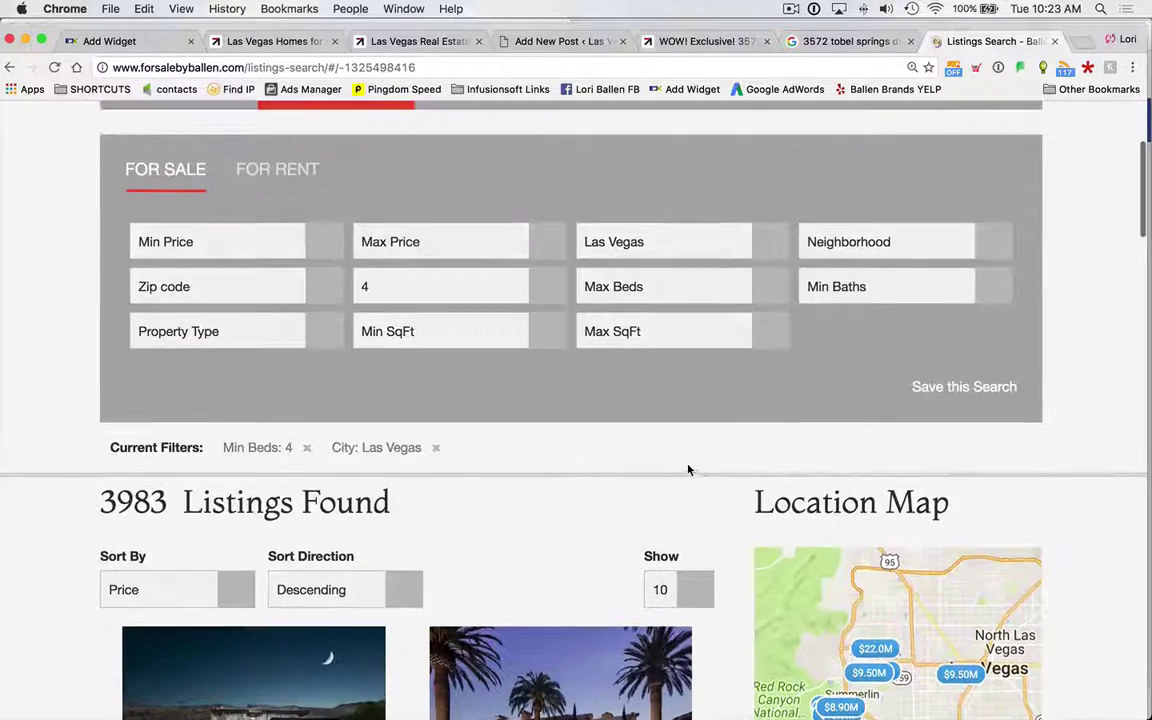
scroll(686, 467, "up", 2)
scroll(685, 466, "up", 3)
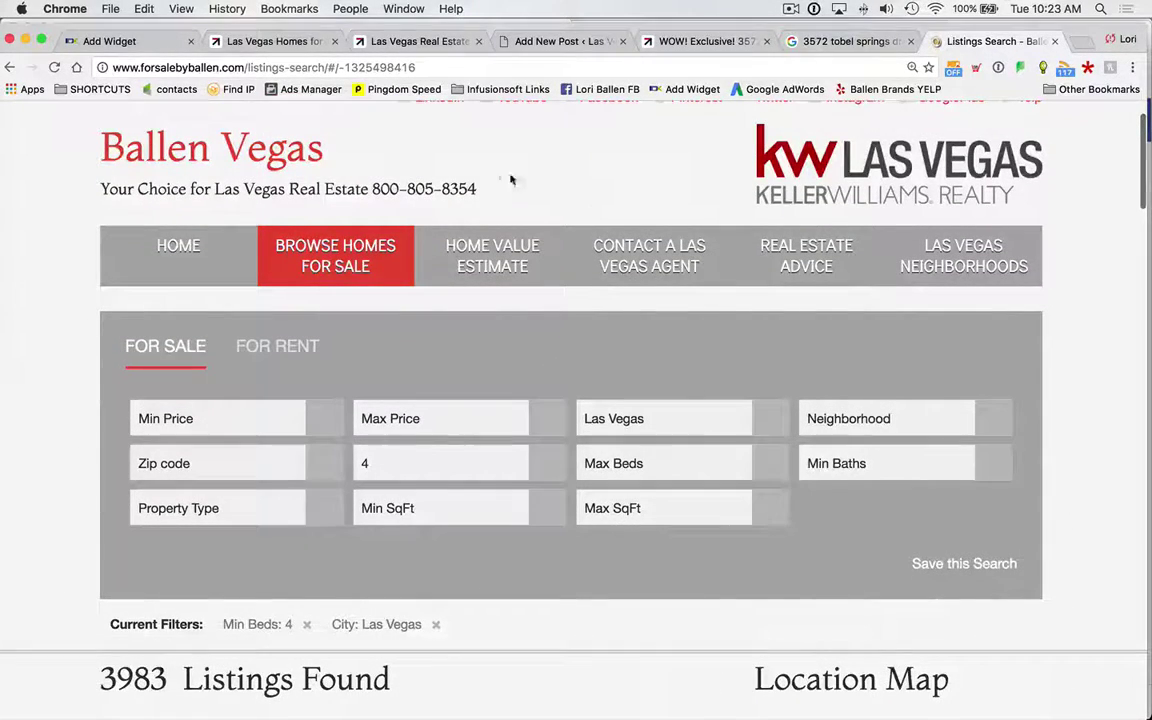
left_click(417, 66)
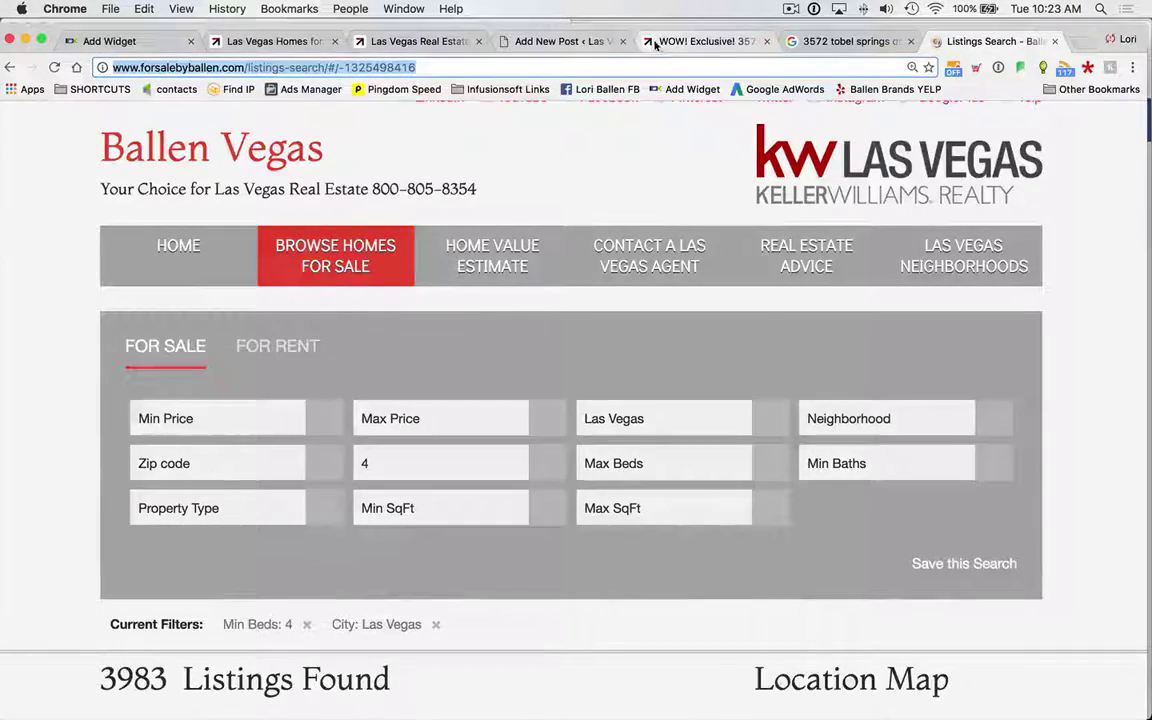
Link the similar-homes heading to the copied listings-search URL and test it in an incognito window
left_click(588, 41)
scroll(337, 533, "down", 2)
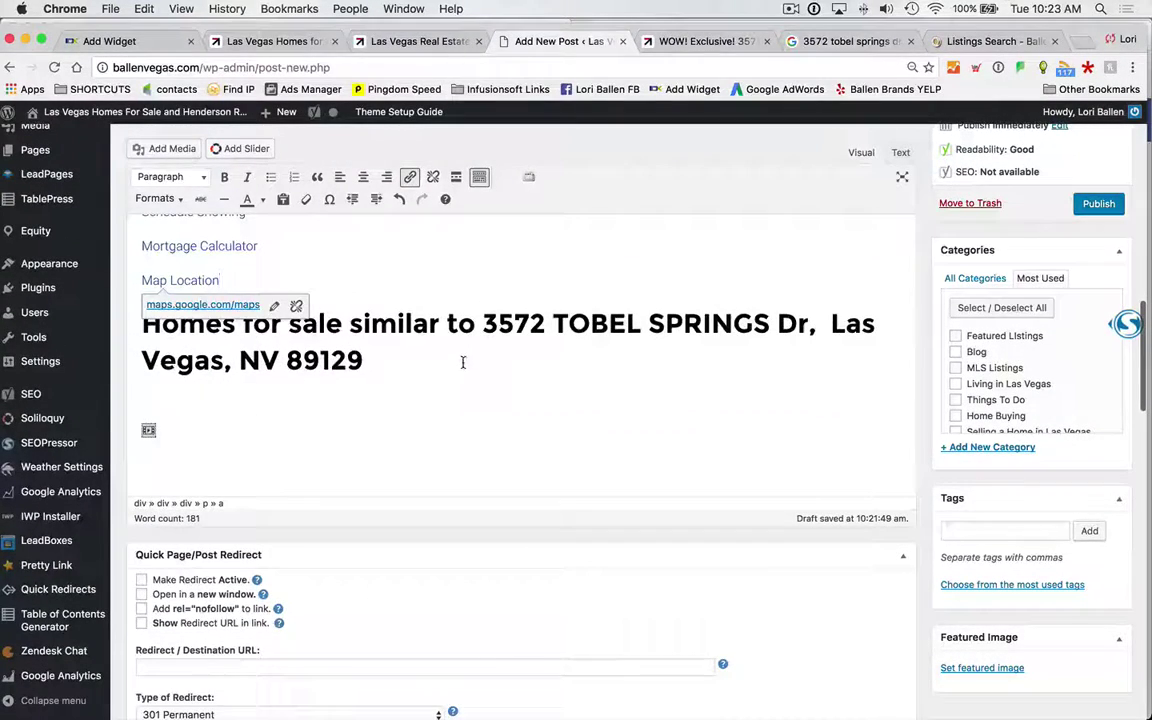
left_click_drag(161, 352, 137, 330)
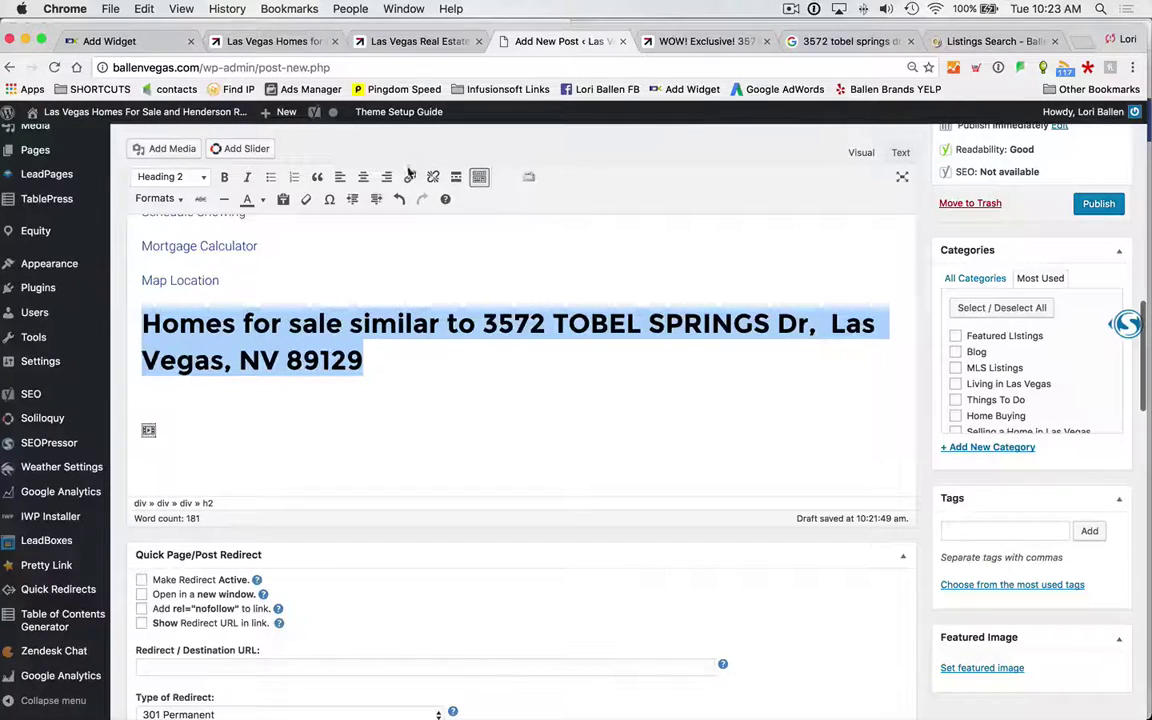
left_click(409, 176)
key("super+v")
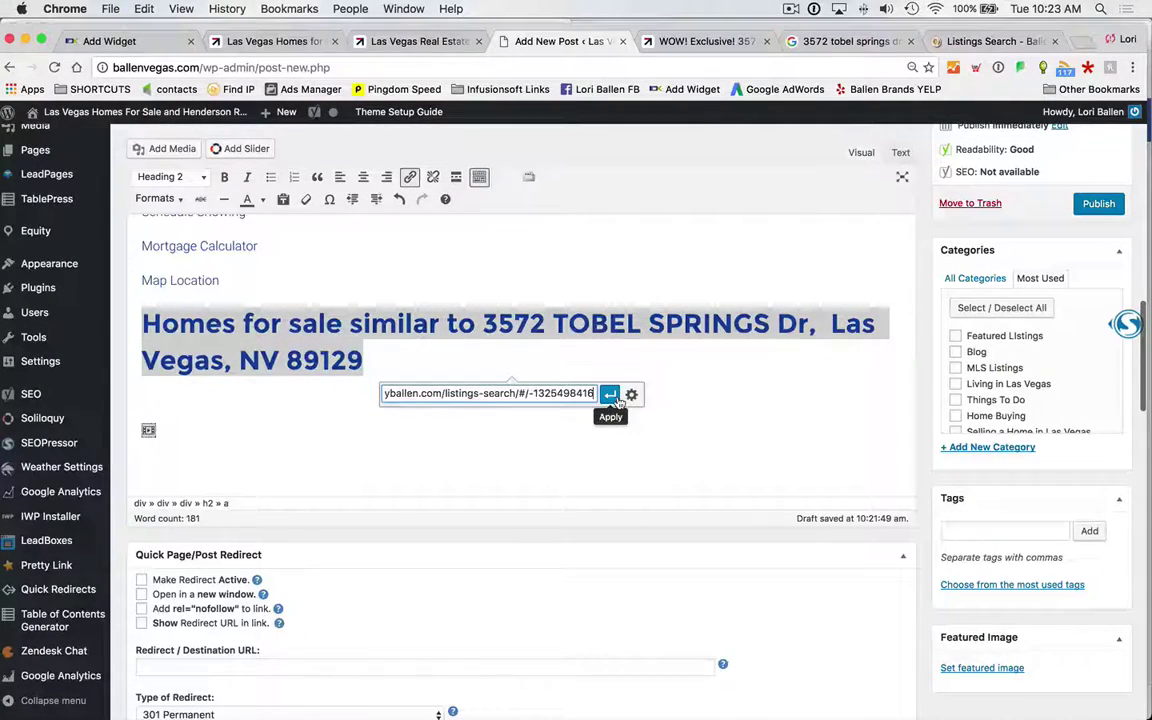
left_click(610, 395)
right_click(645, 325)
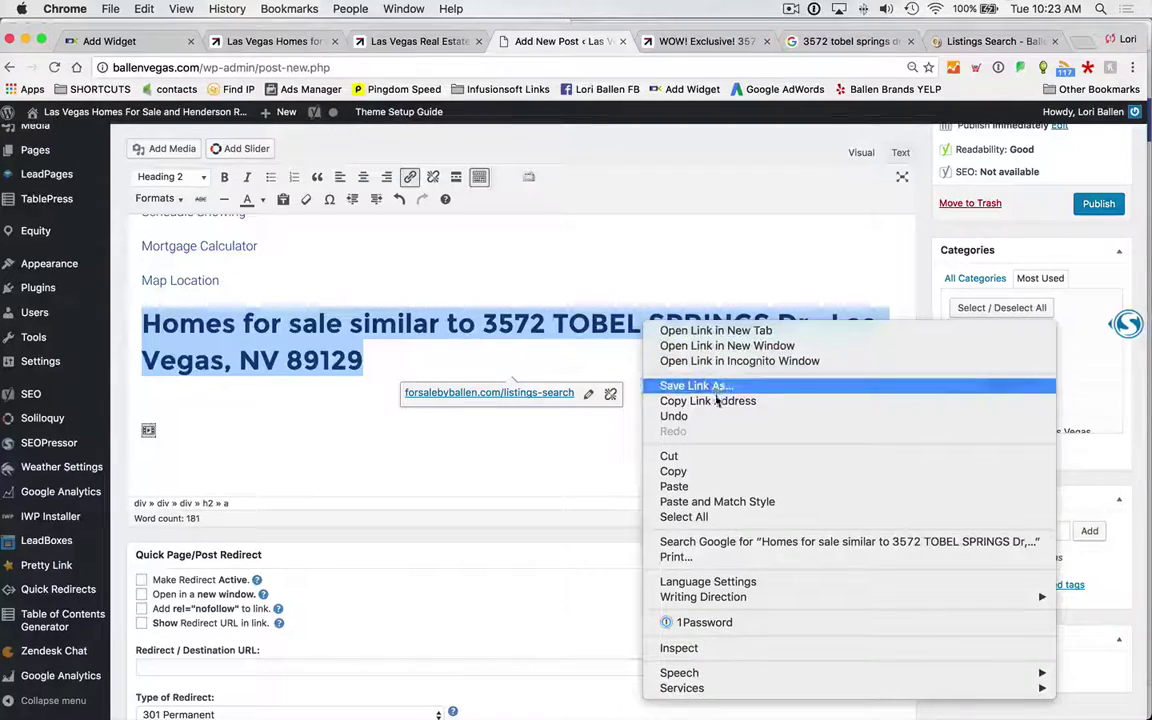
left_click(725, 361)
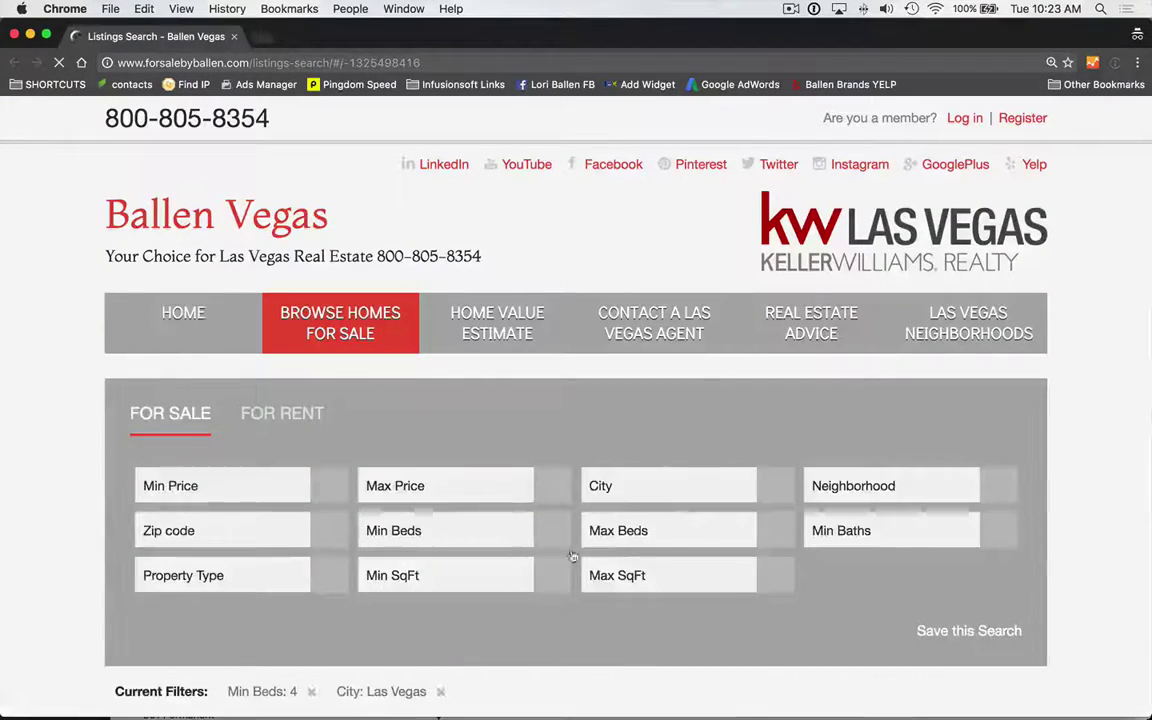
scroll(494, 504, "down", 15)
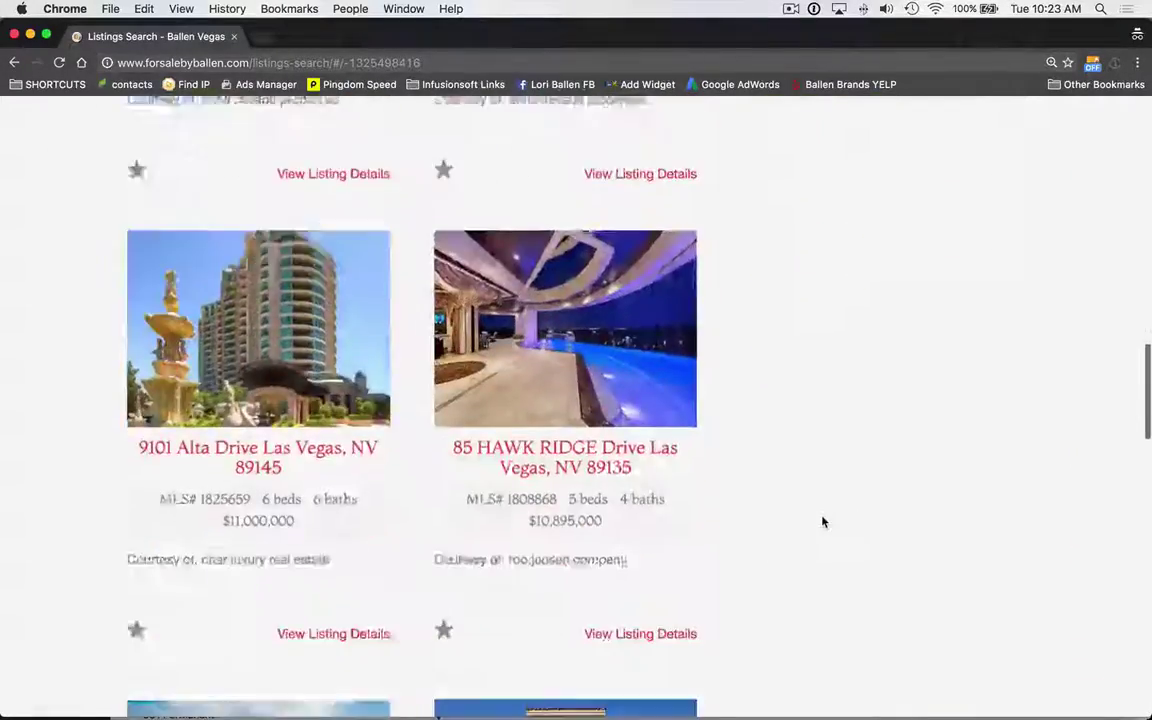
left_click(14, 35)
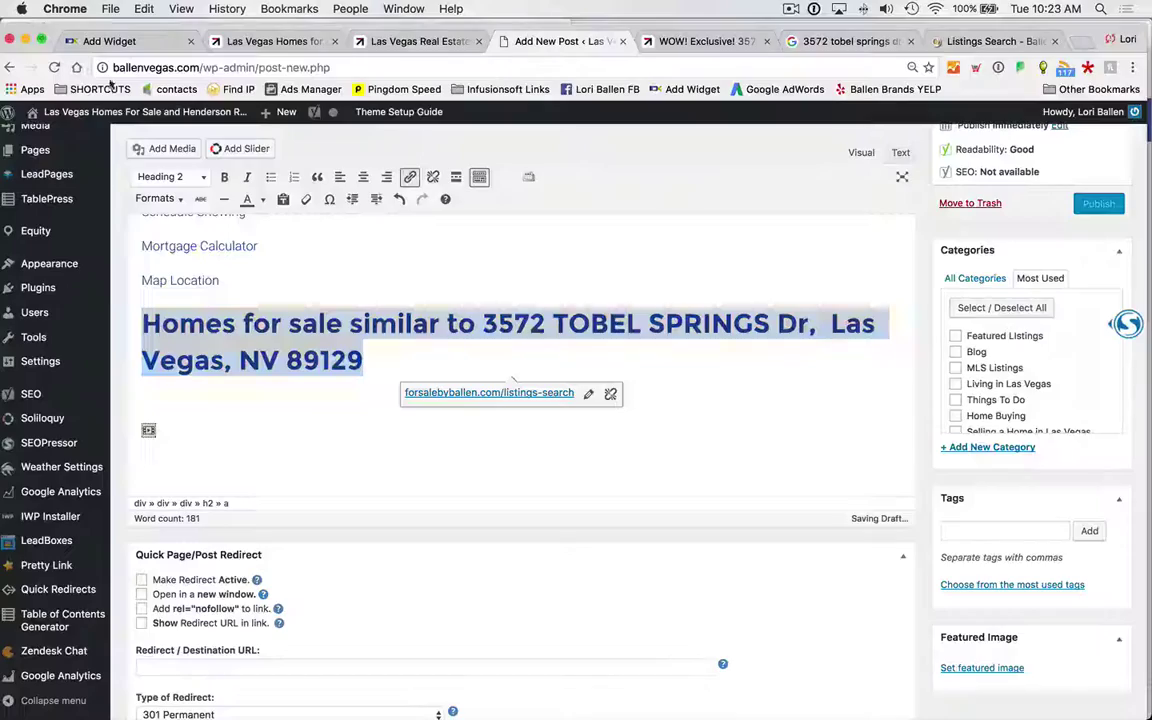
Remove the link from the similar-homes heading again
left_click(316, 281)
left_click(371, 365)
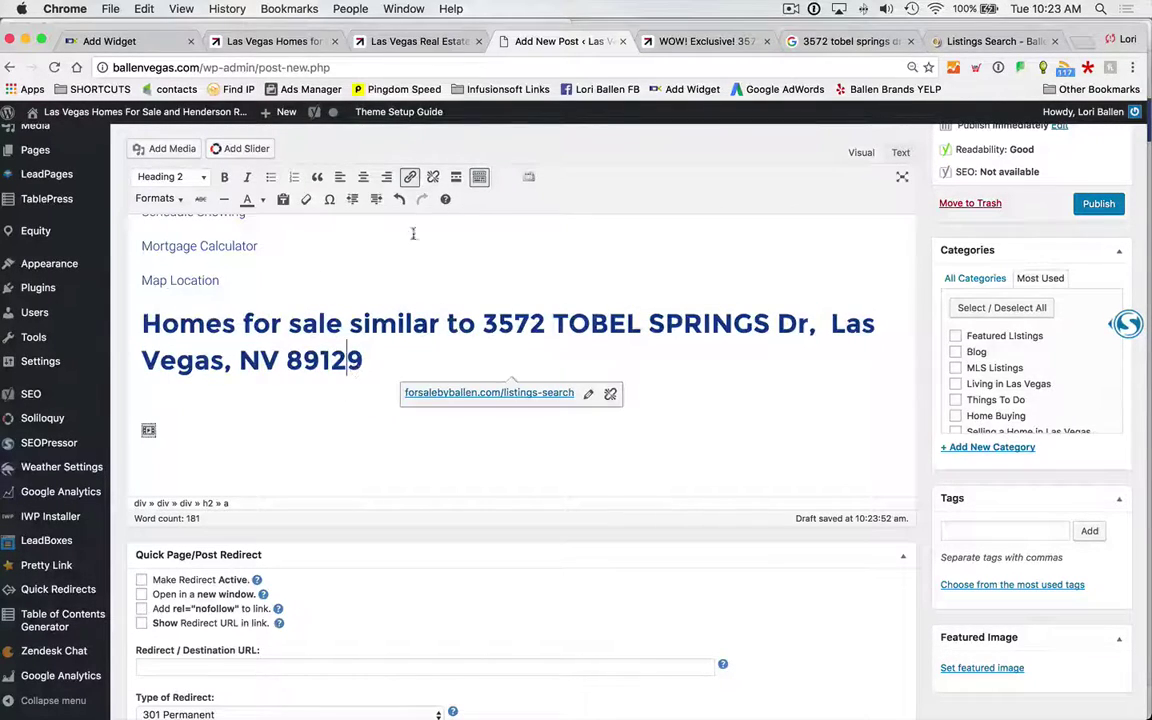
left_click(433, 177)
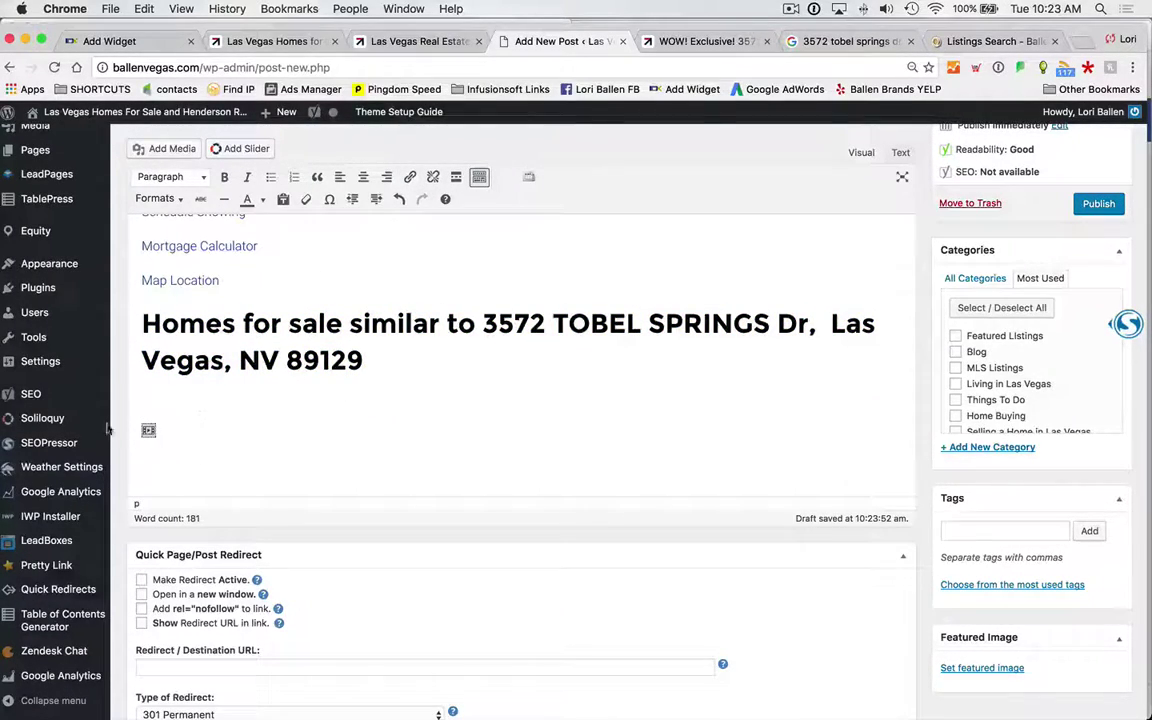
scroll(361, 449, "up", 2)
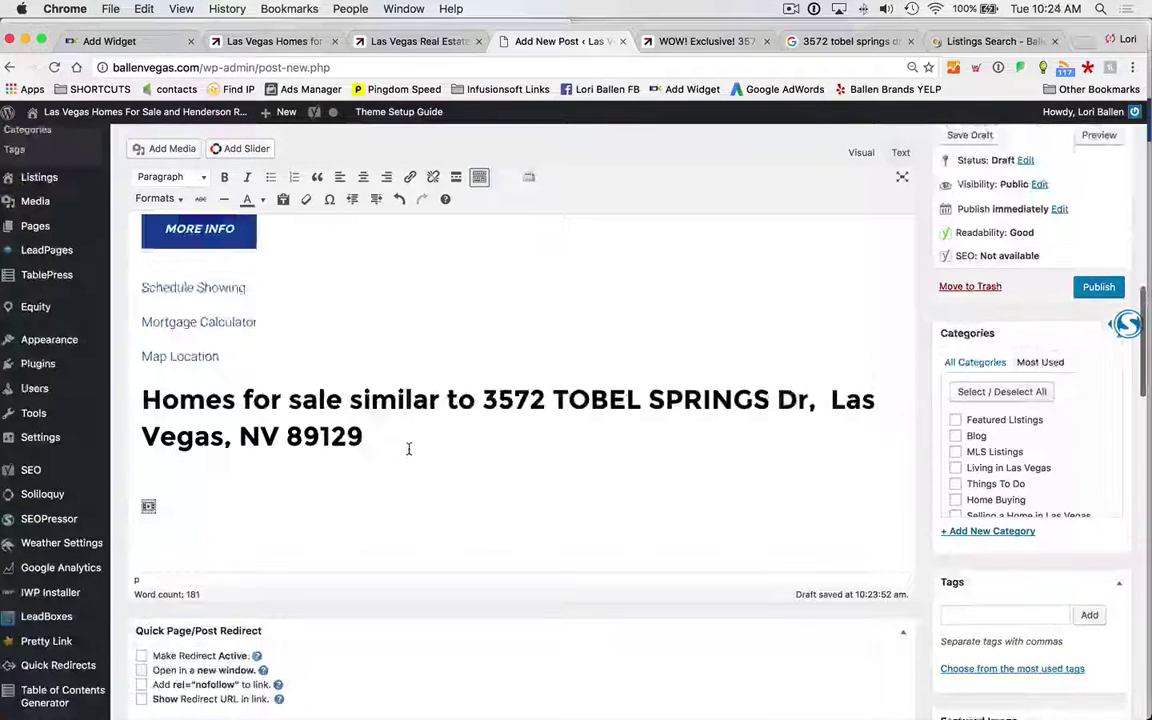
left_click_drag(388, 442, 160, 412)
left_click(620, 463)
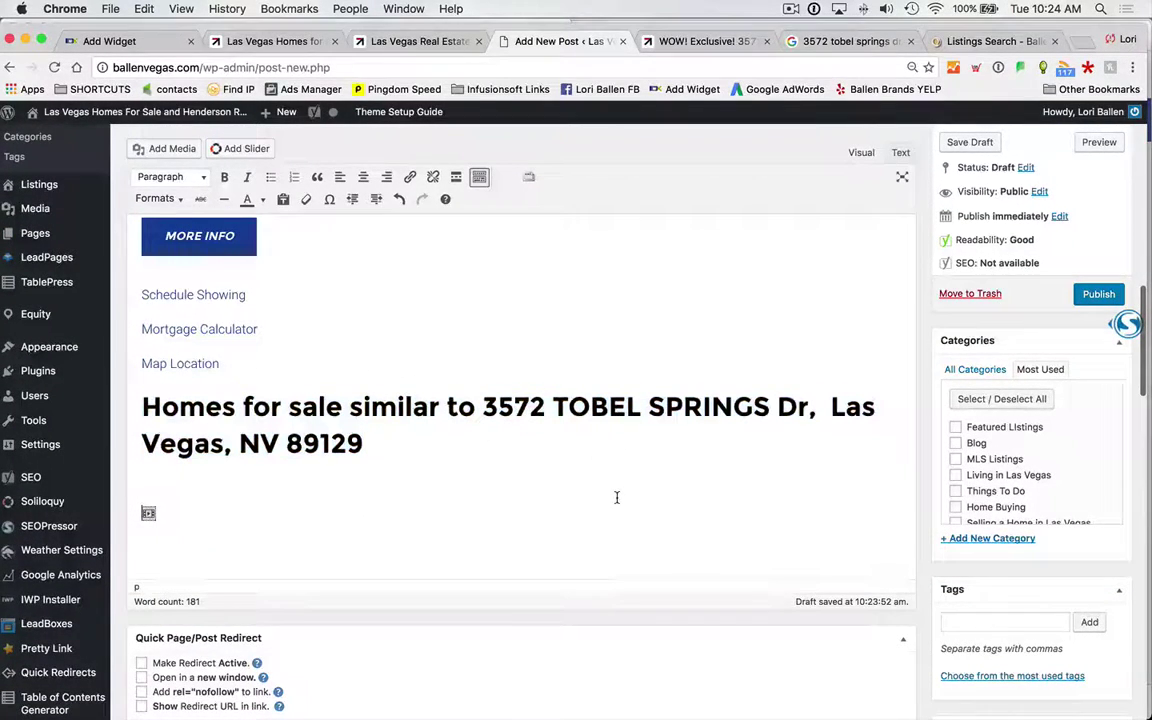
scroll(638, 491, "up", 1)
scroll(640, 491, "down", 3)
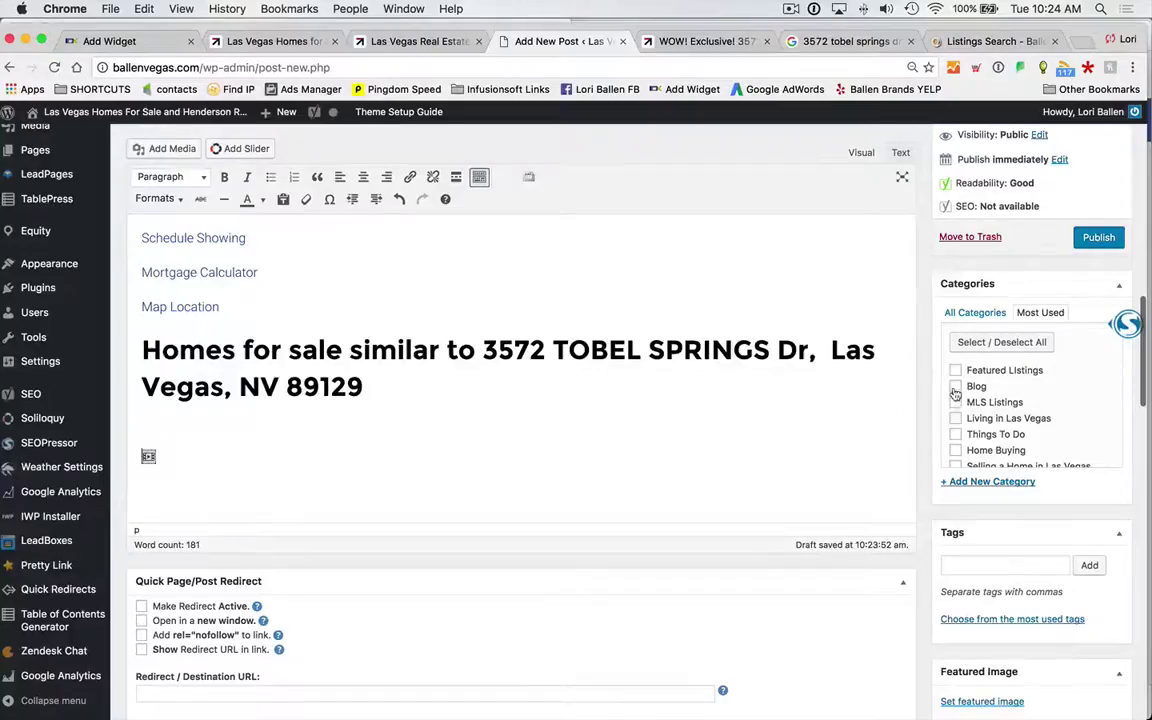
File the post under the Blog category and bring up the Google results for the address
left_click(955, 387)
scroll(571, 386, "up", 15)
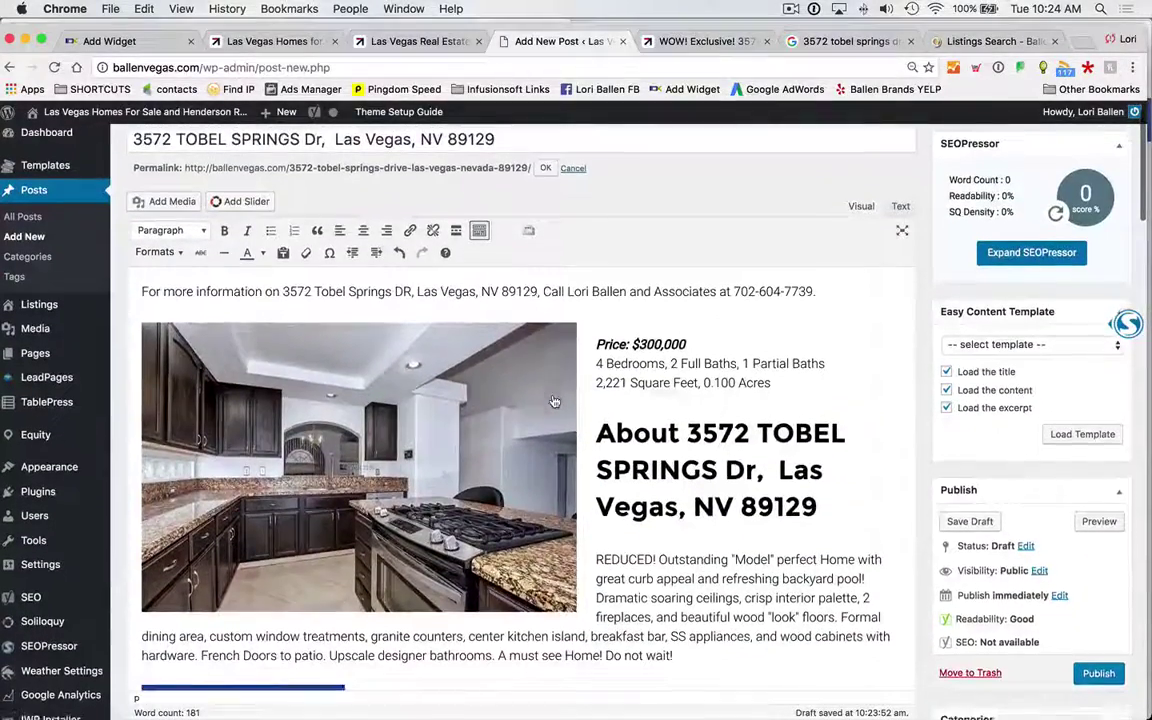
scroll(553, 401, "down", 5)
scroll(550, 403, "up", 5)
scroll(540, 411, "down", 7)
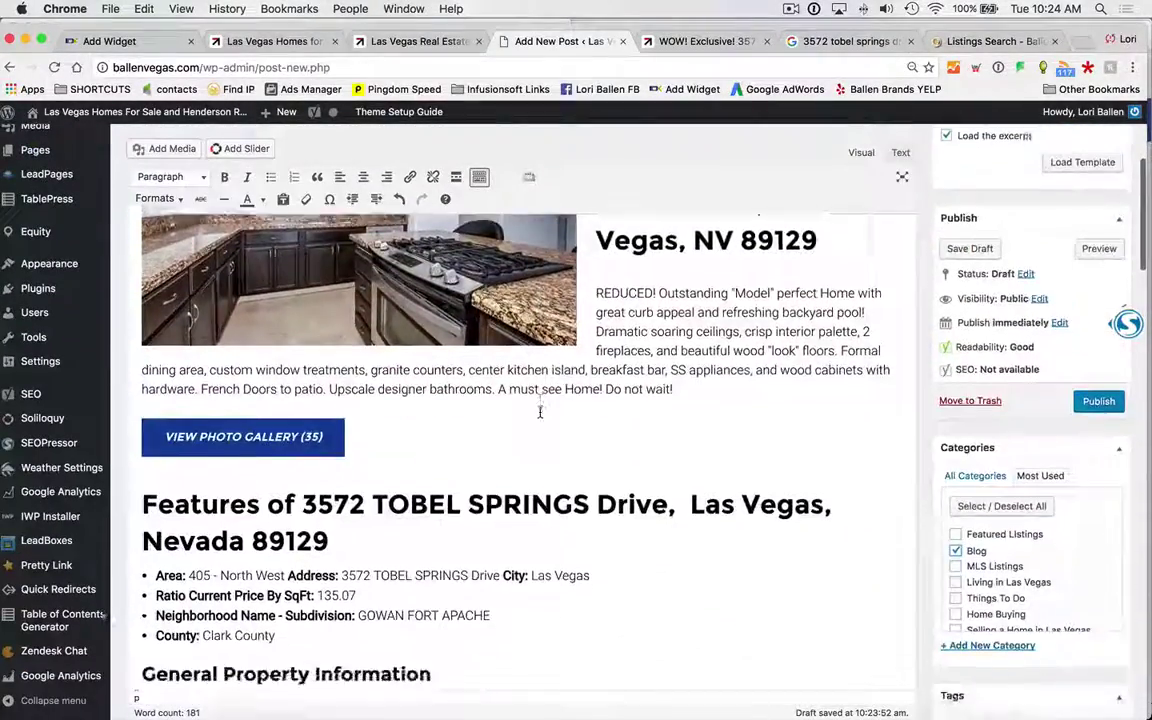
scroll(540, 411, "down", 5)
left_click(820, 42)
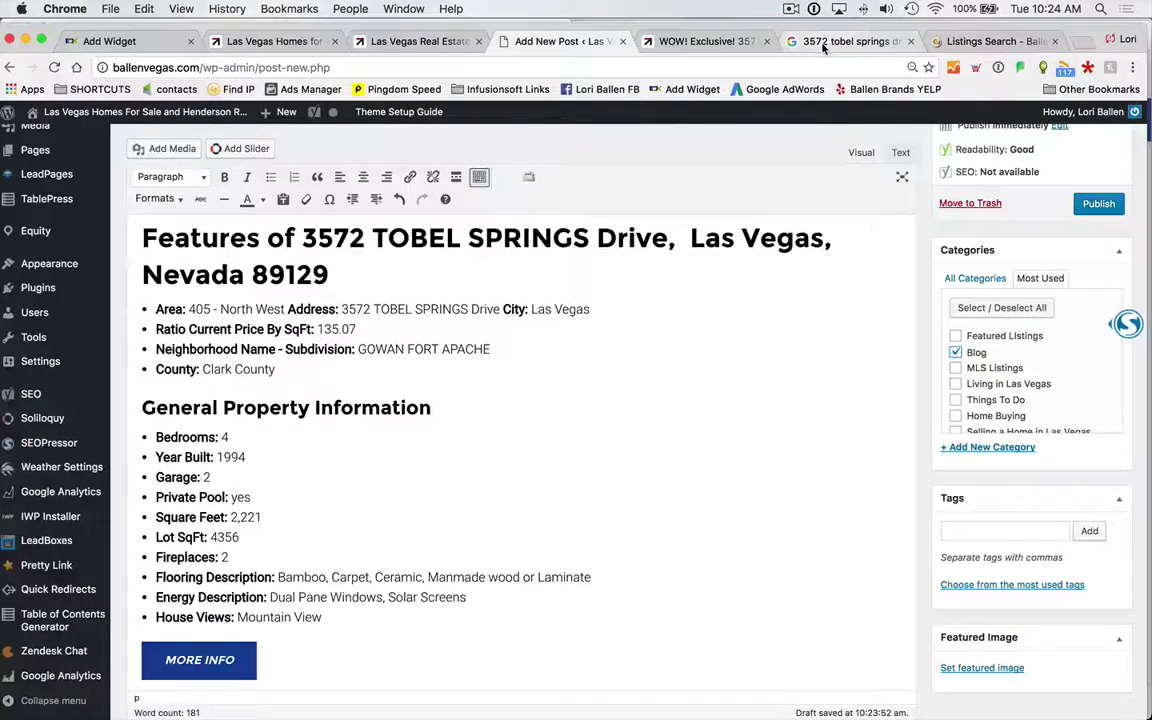
scroll(578, 192, "up", 5)
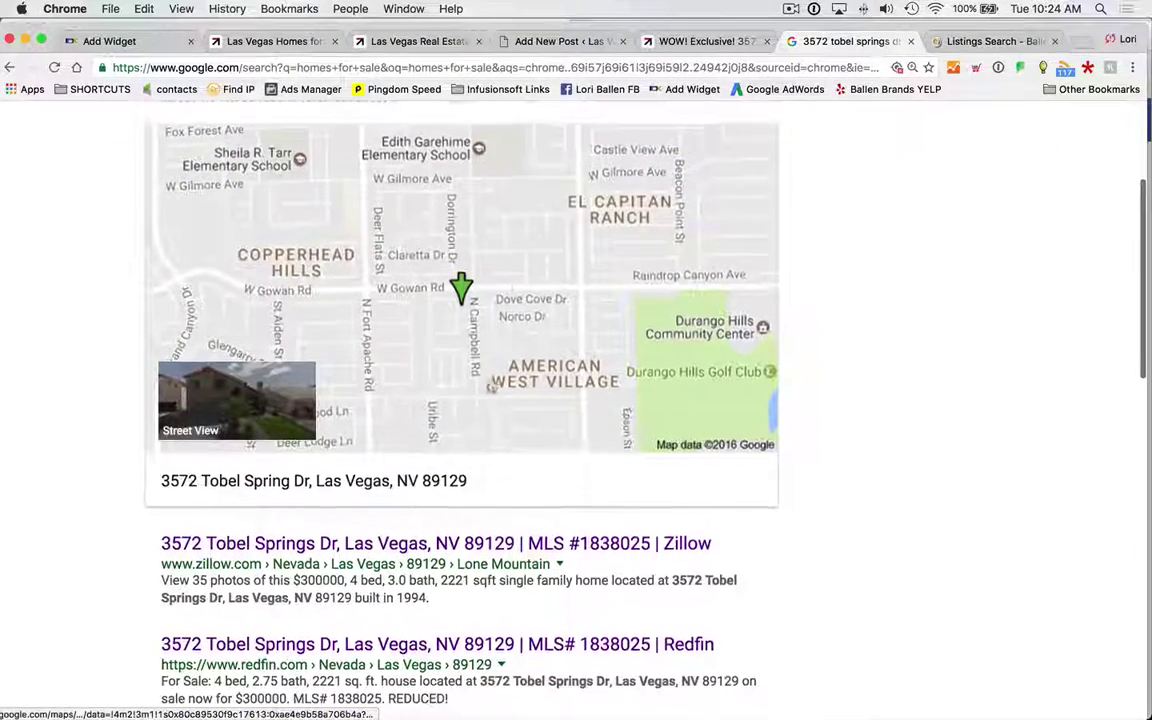
left_click(452, 304)
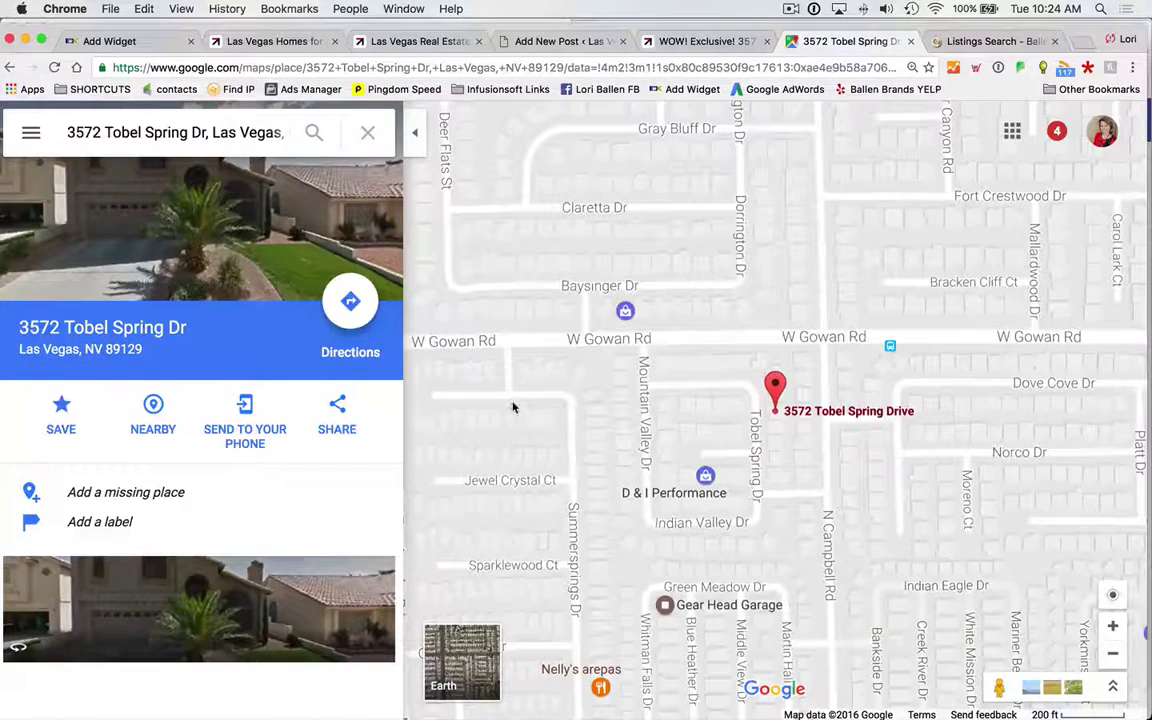
left_click(337, 410)
left_click(498, 342)
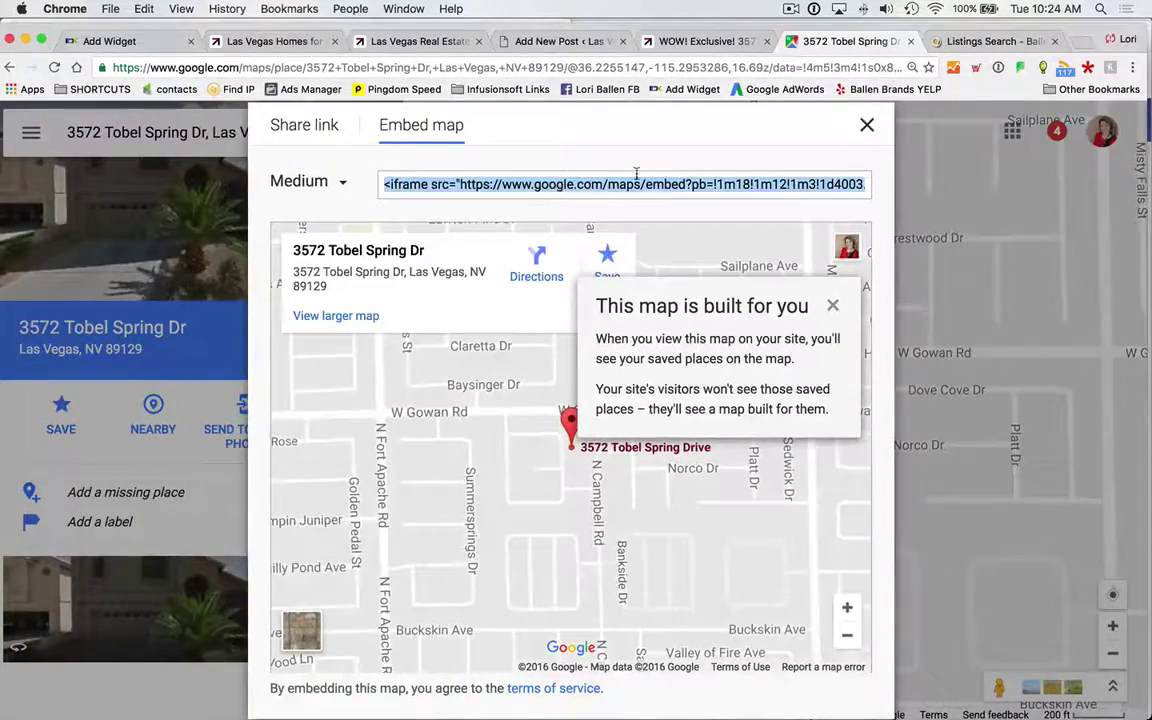
left_click_drag(393, 183, 911, 196)
left_click(558, 41)
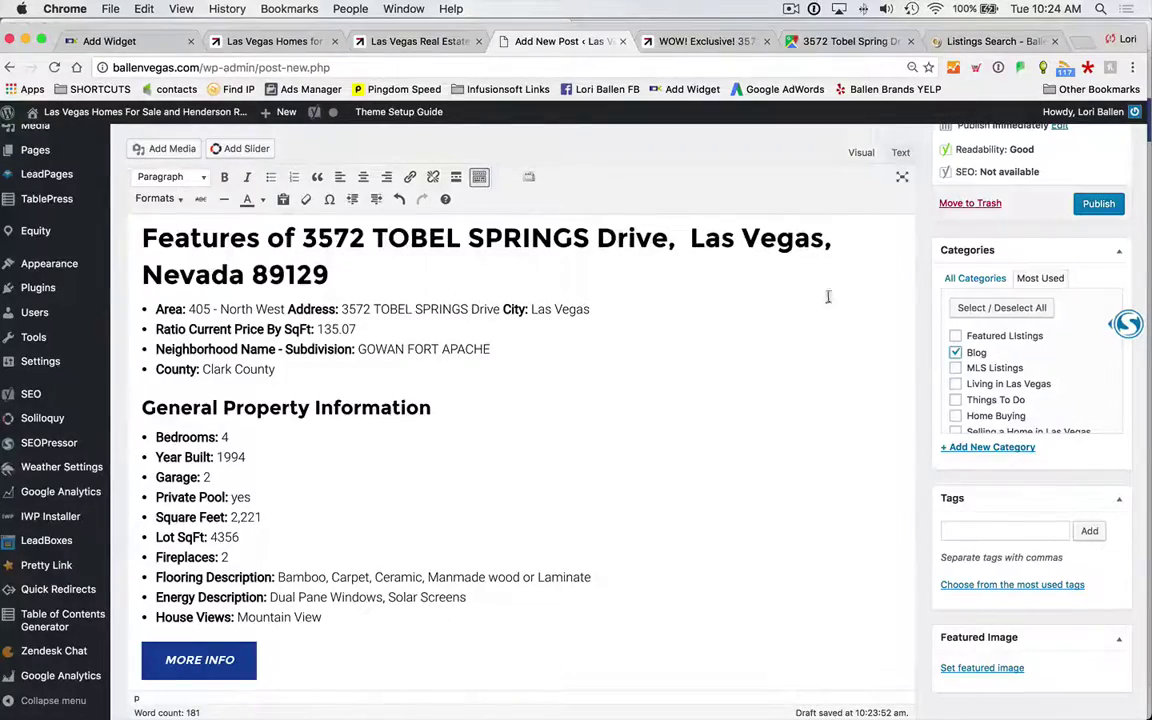
Paste the Google map iframe after the last </script> line in Text view, then preview the draft
left_click(900, 153)
scroll(410, 485, "down", 15)
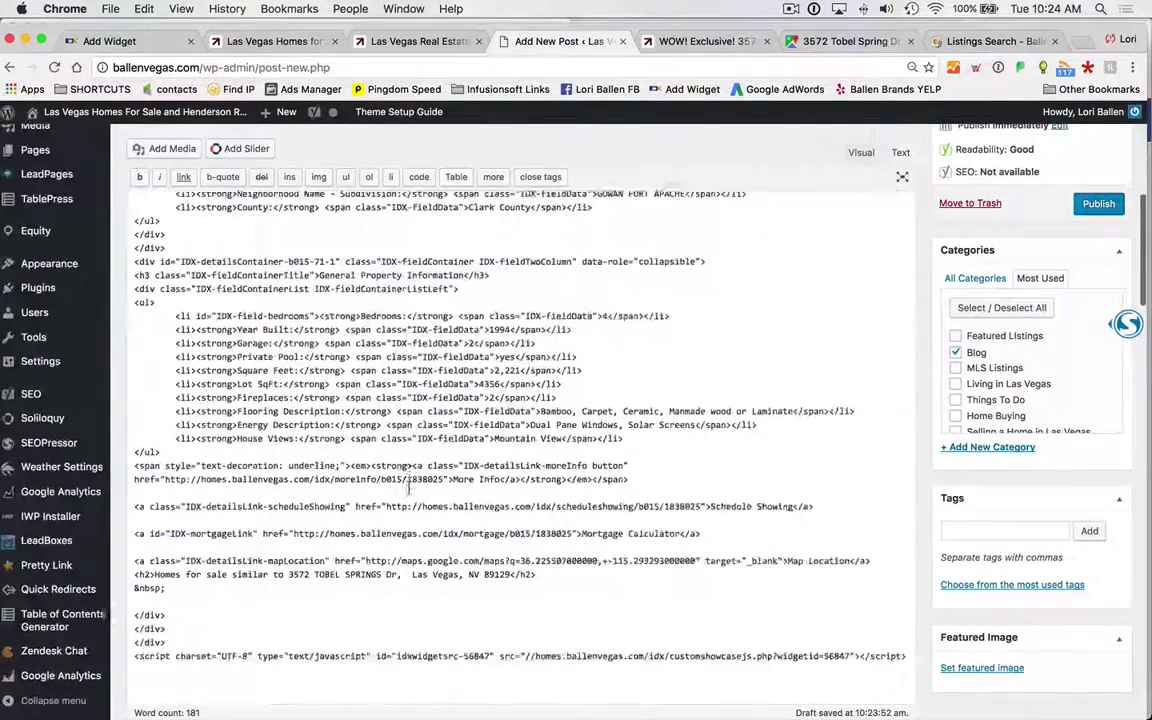
scroll(211, 395, "up", 5)
left_click(654, 353)
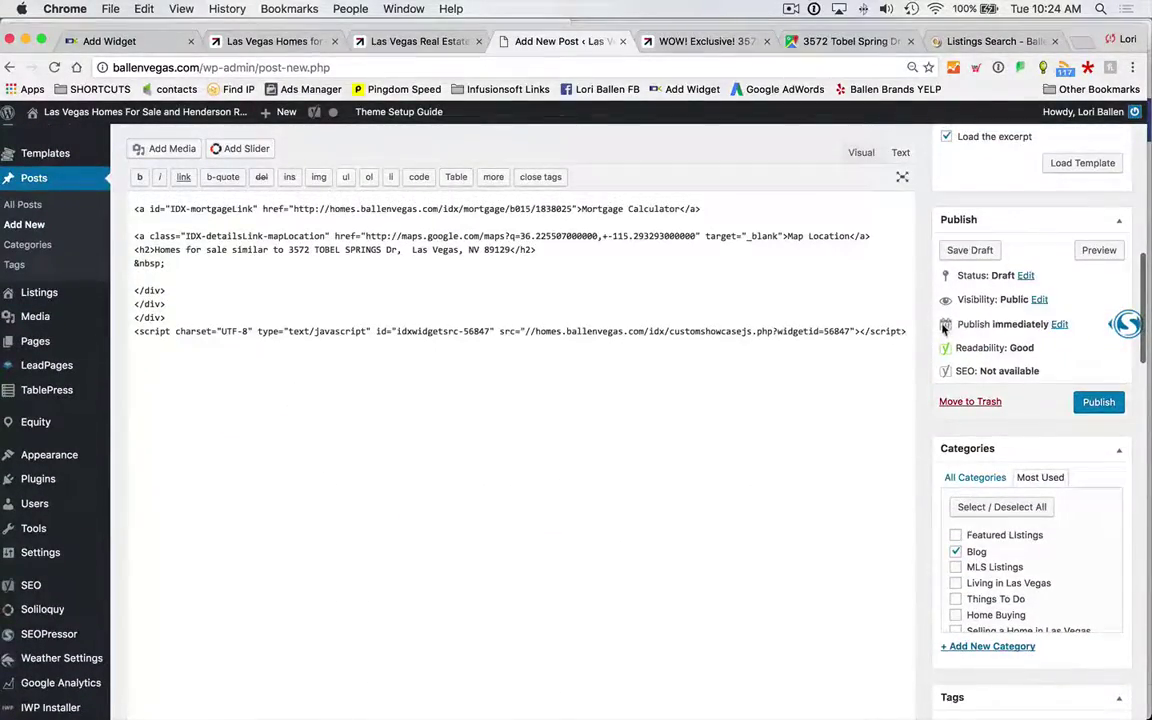
key("super+v")
left_click(861, 152)
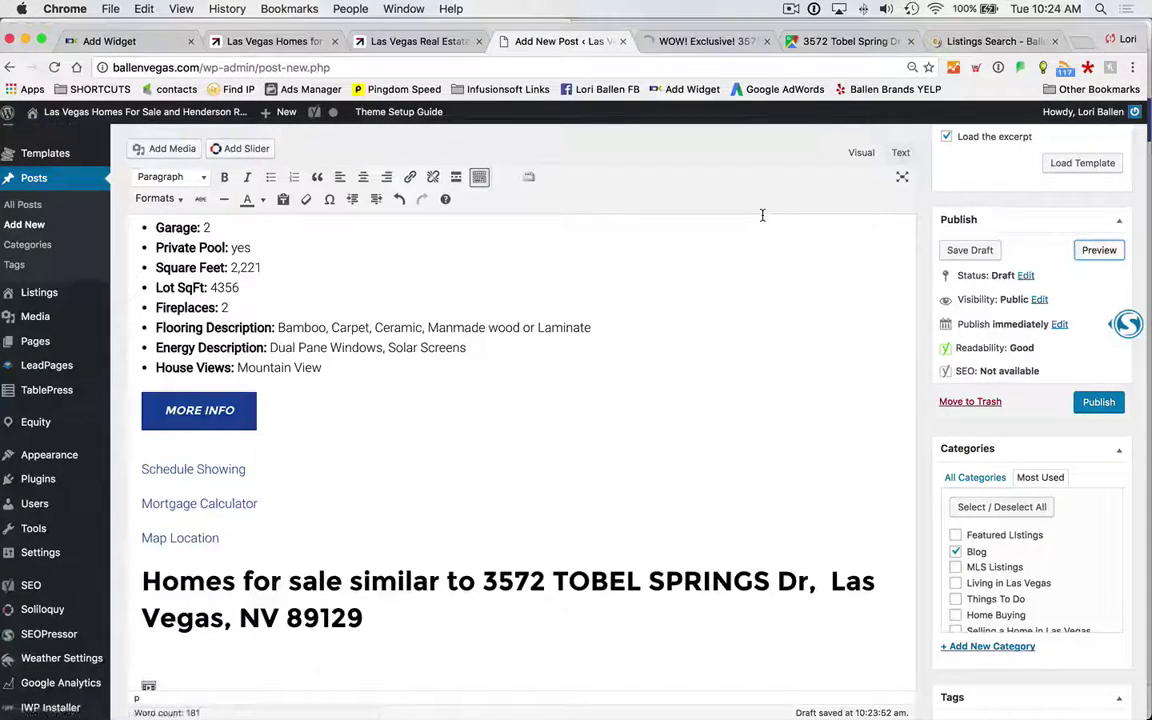
left_click(700, 41)
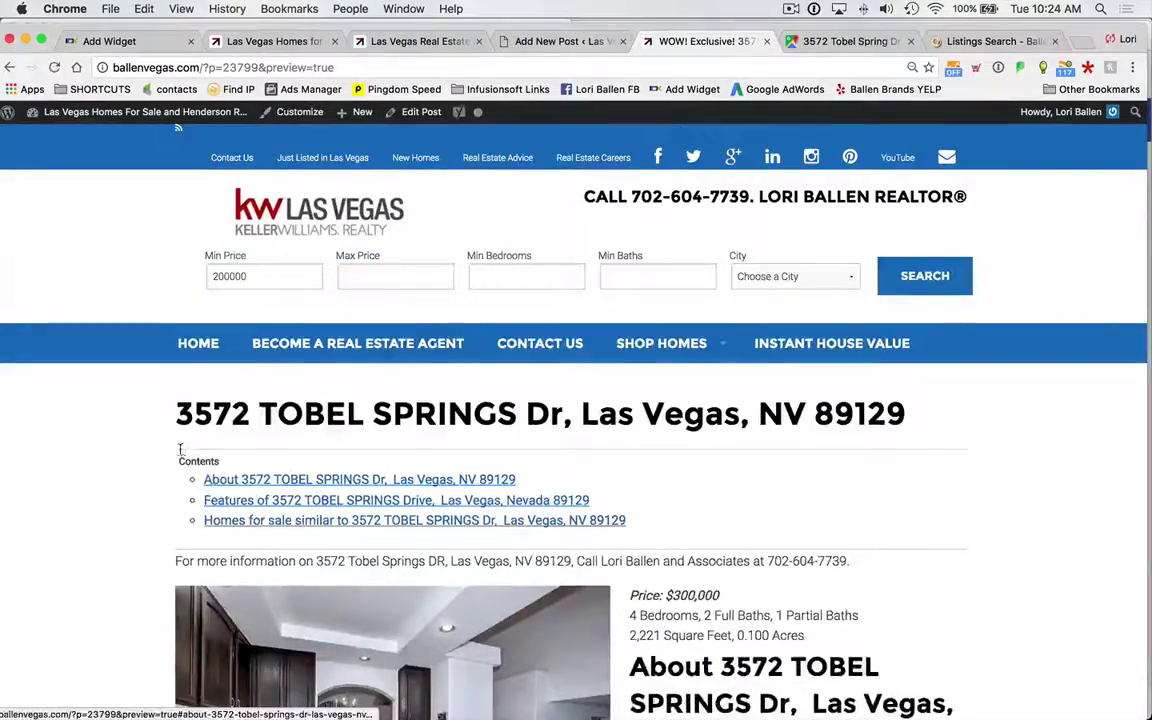
scroll(183, 450, "down", 2)
scroll(183, 450, "down", 10)
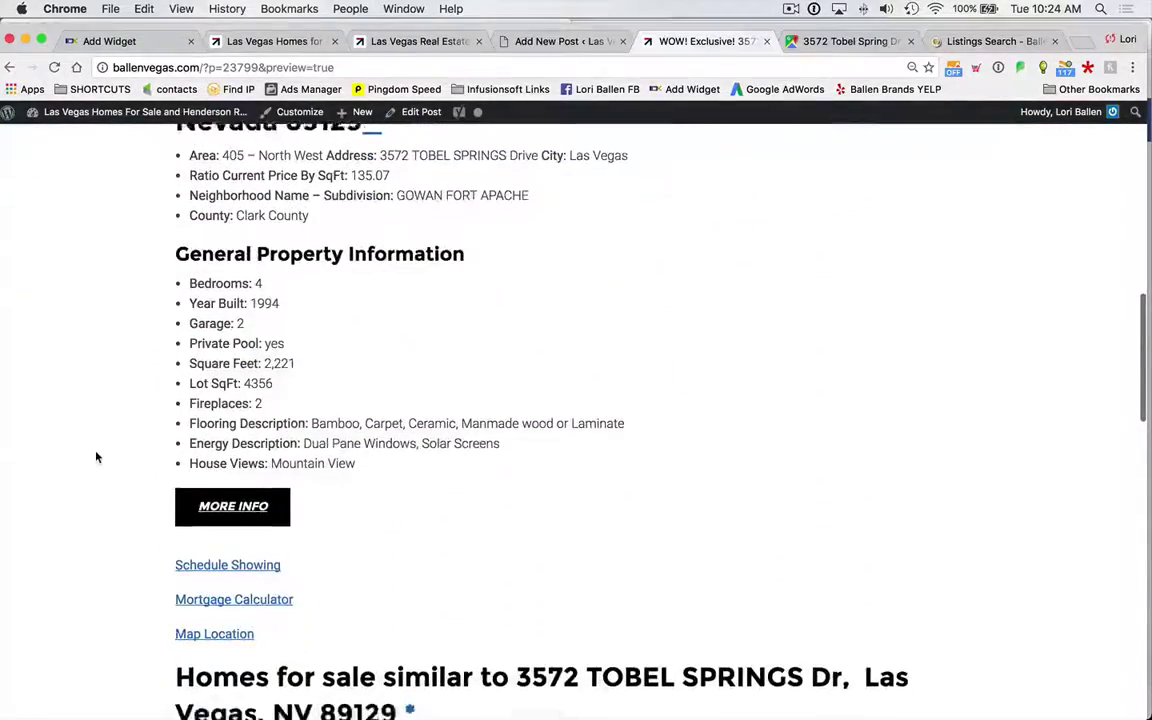
scroll(104, 467, "down", 10)
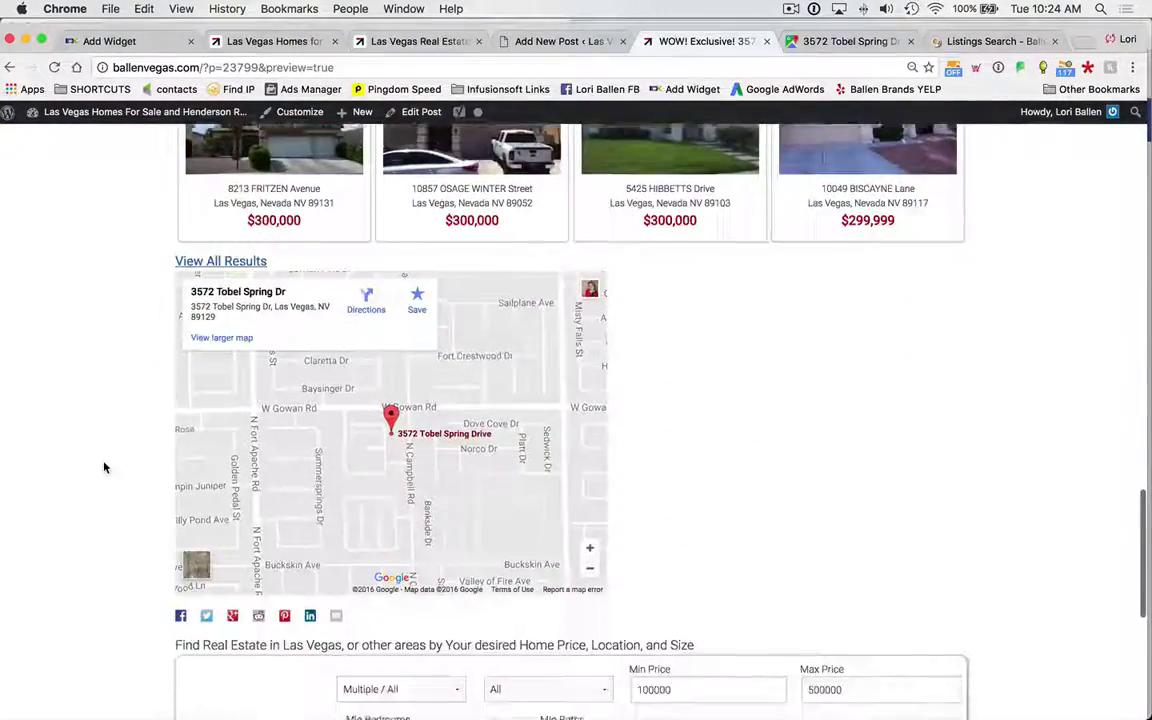
scroll(106, 467, "down", 2)
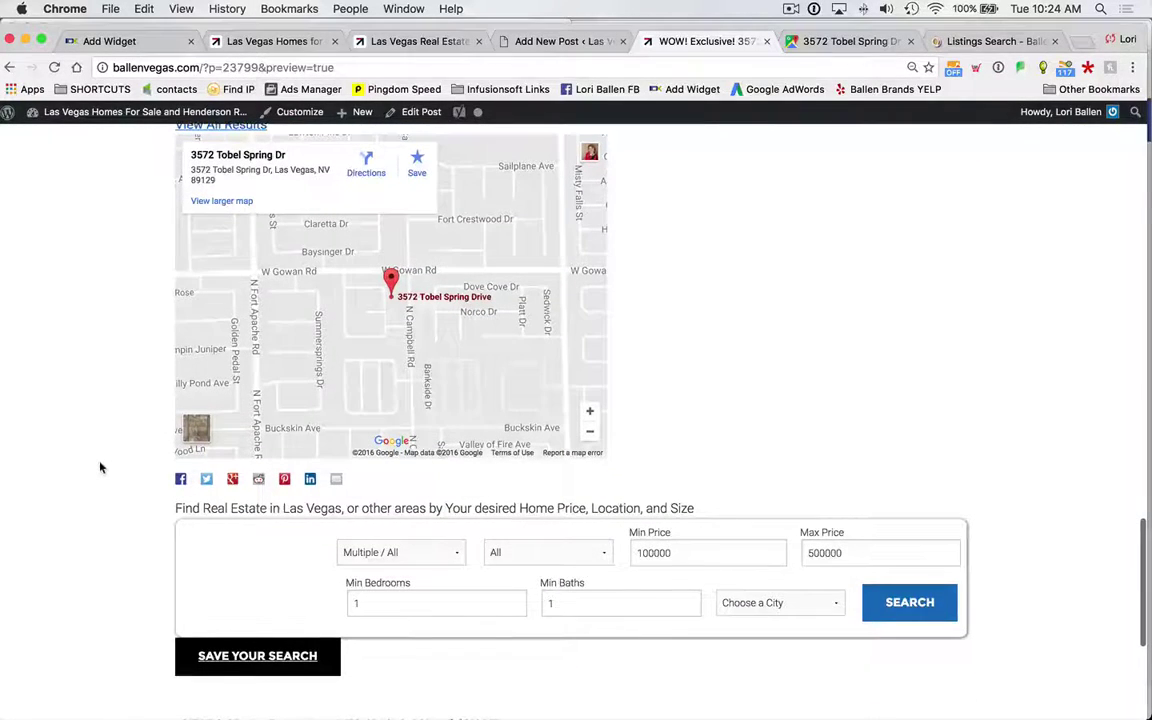
scroll(102, 467, "up", 3)
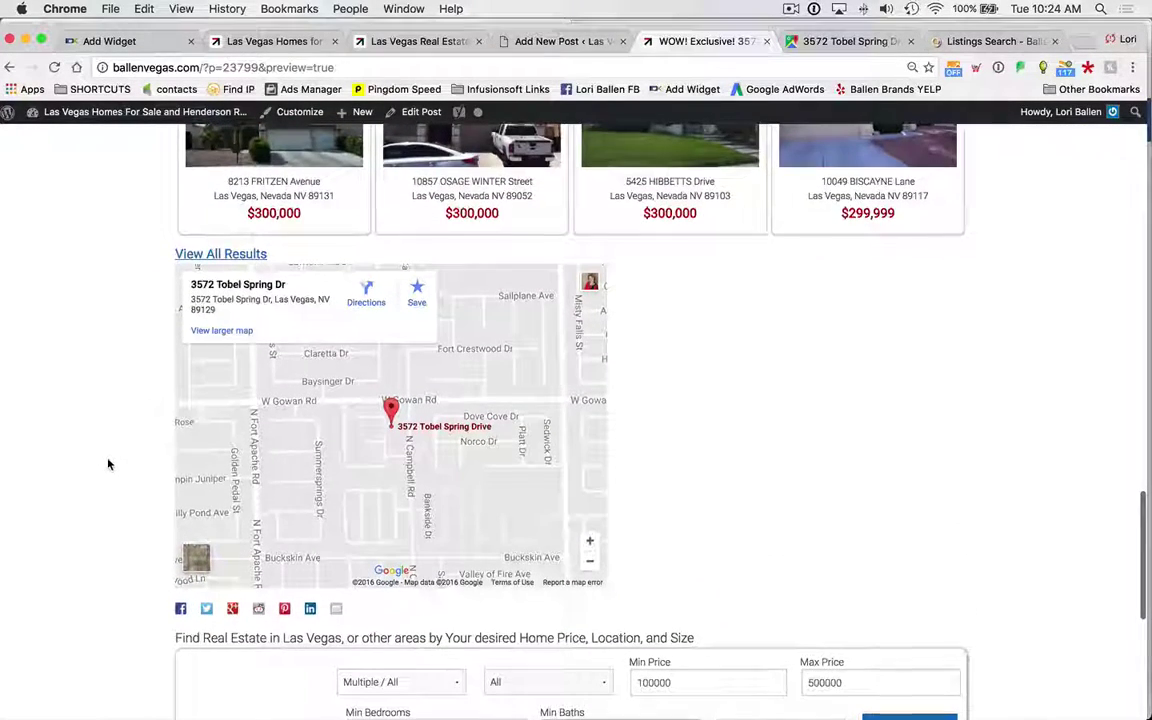
scroll(109, 464, "down", 2)
scroll(109, 465, "up", 3)
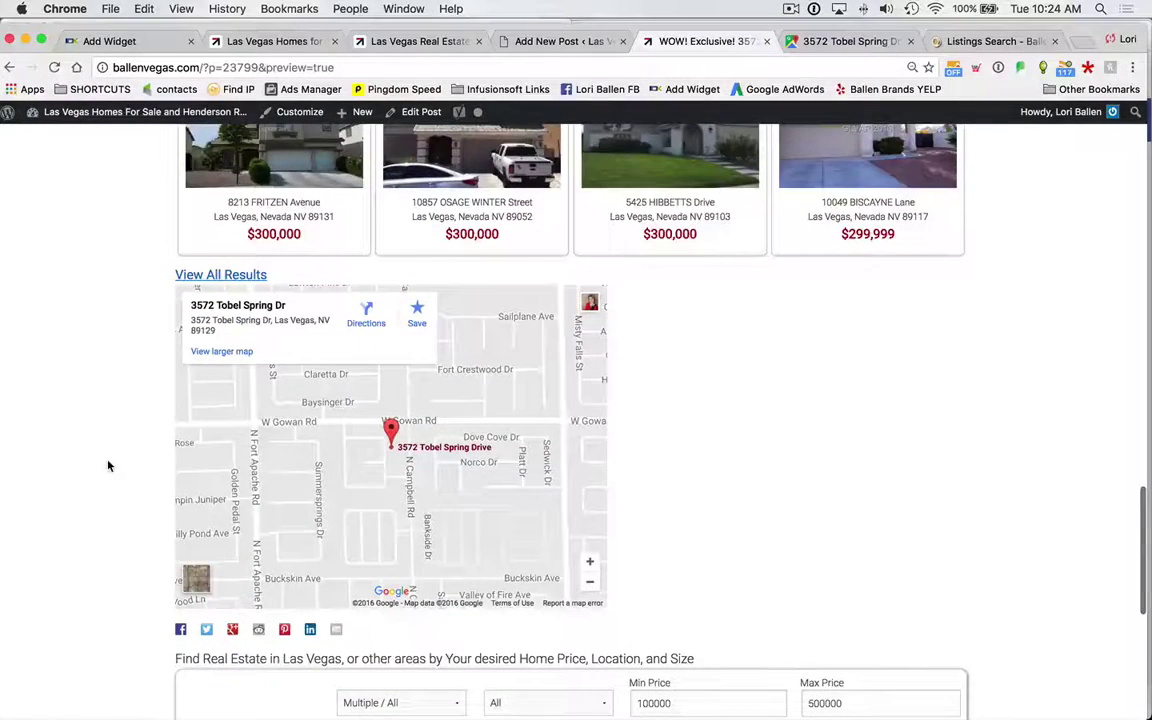
scroll(108, 466, "up", 3)
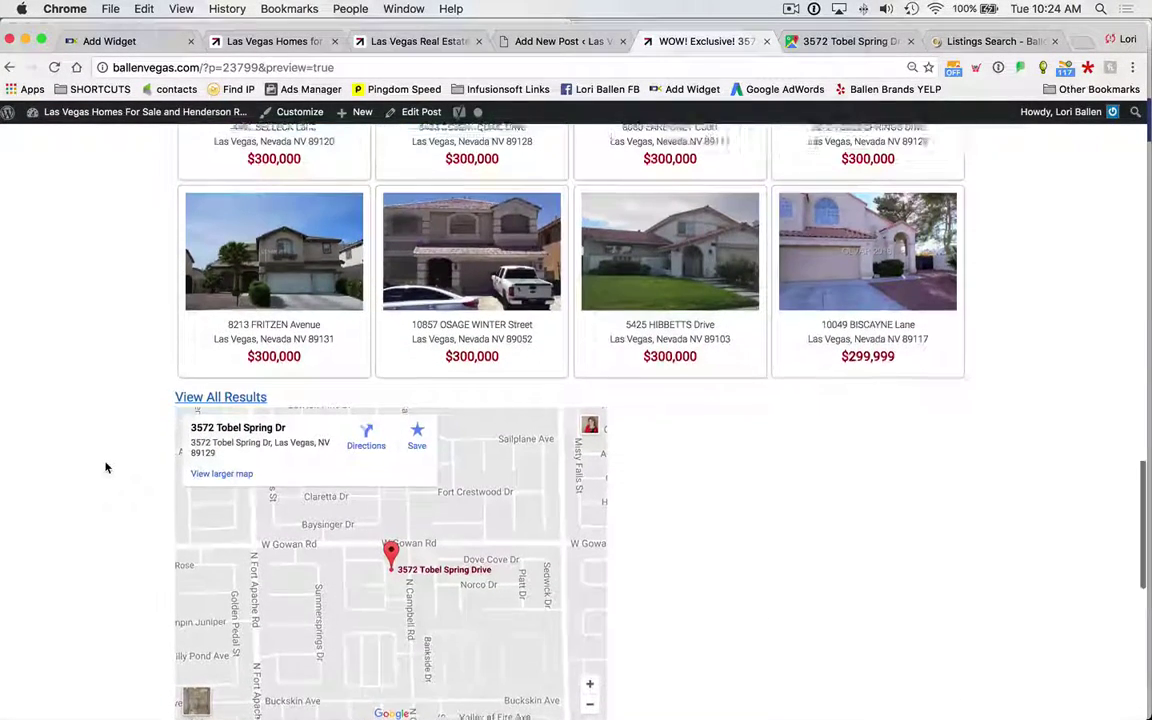
scroll(105, 467, "down", 1)
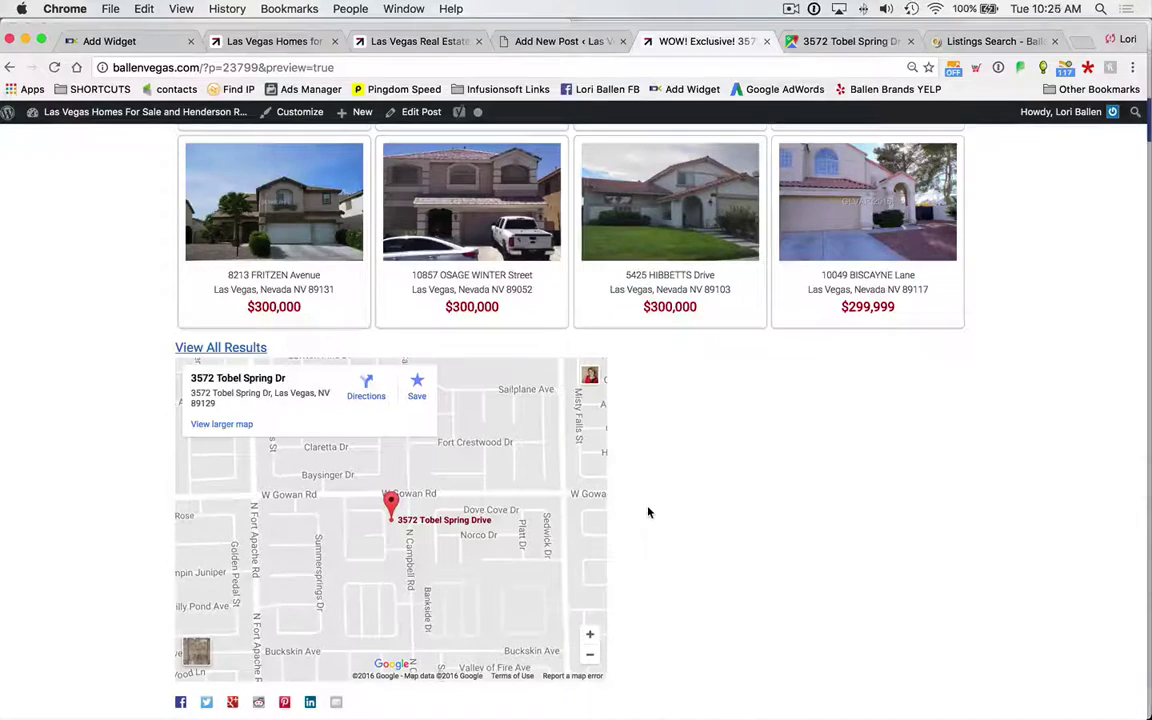
scroll(612, 522, "down", 2)
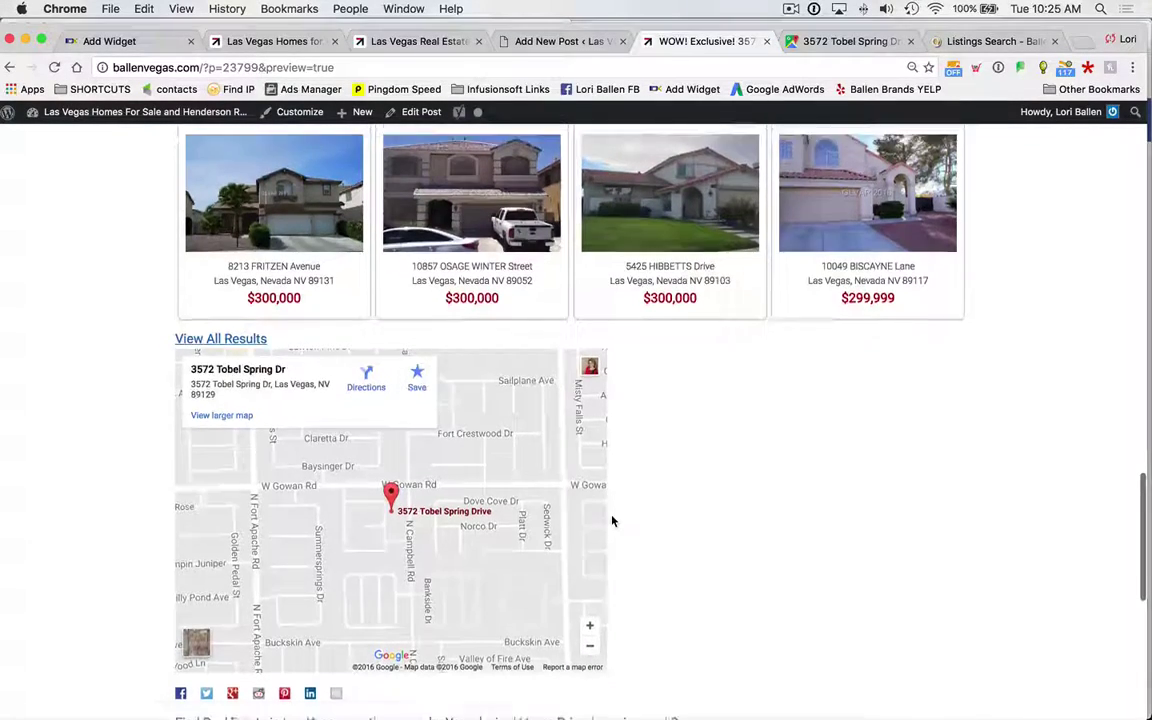
scroll(612, 522, "up", 1)
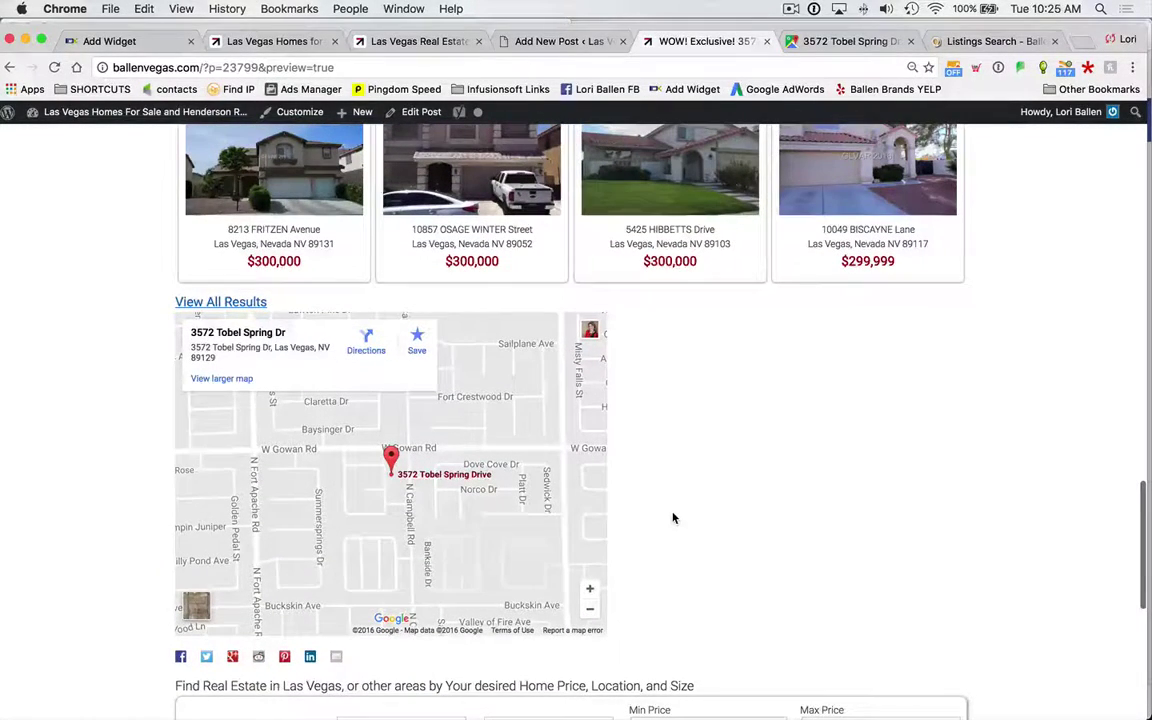
scroll(673, 518, "up", 1)
scroll(869, 512, "up", 3)
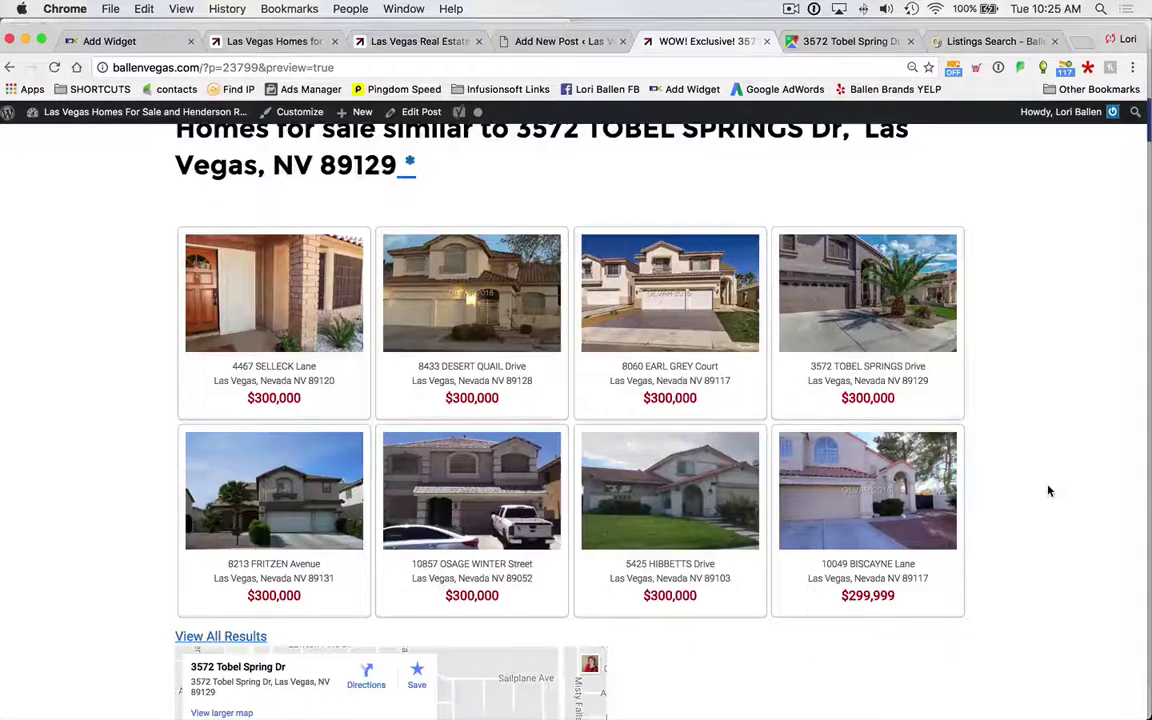
scroll(508, 597, "down", 1)
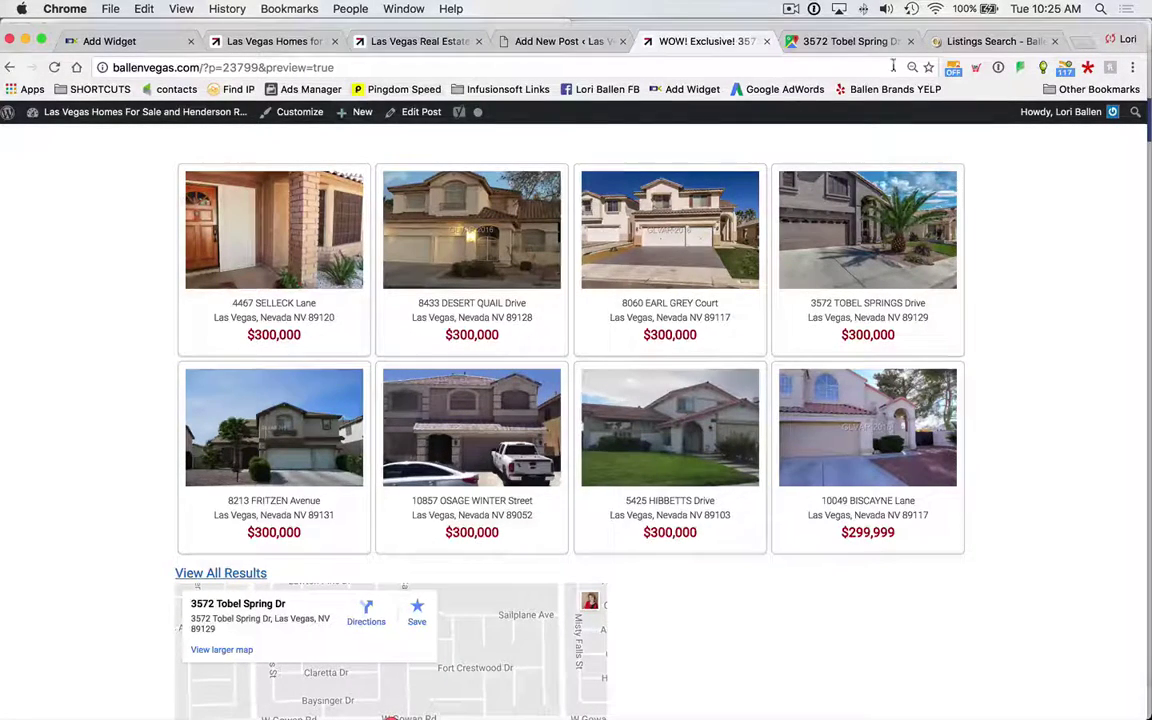
left_click(1077, 46)
left_click(380, 90)
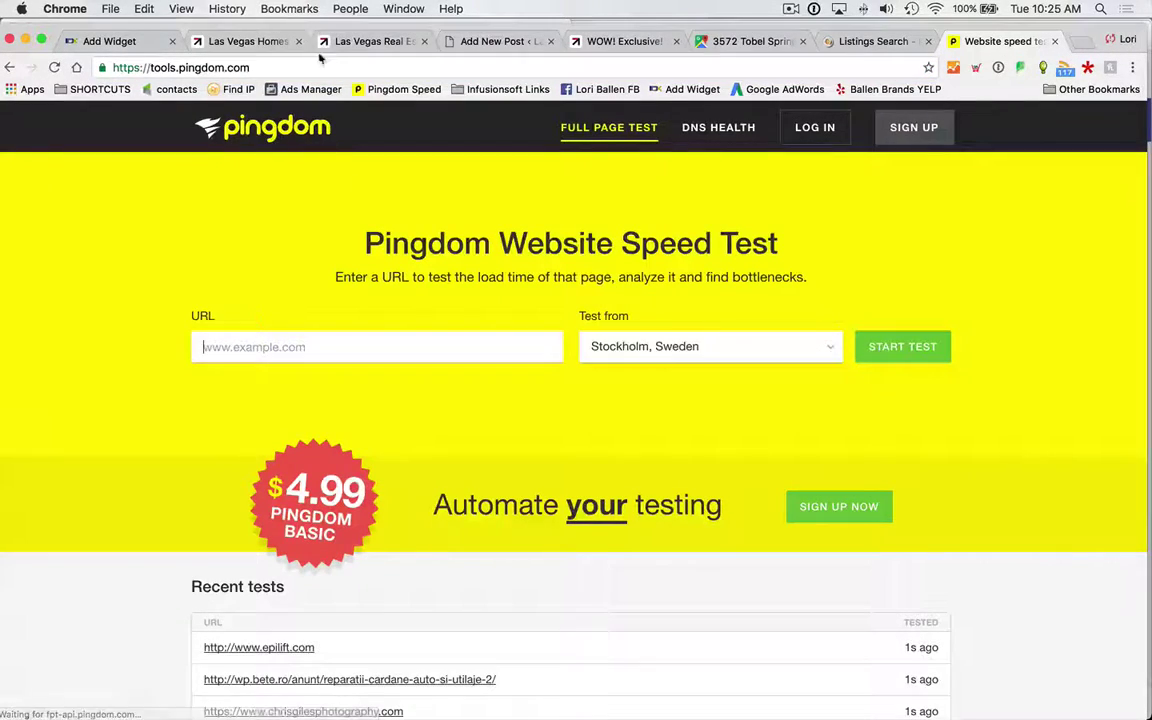
left_click(345, 42)
scroll(412, 188, "up", 3)
scroll(412, 188, "up", 3)
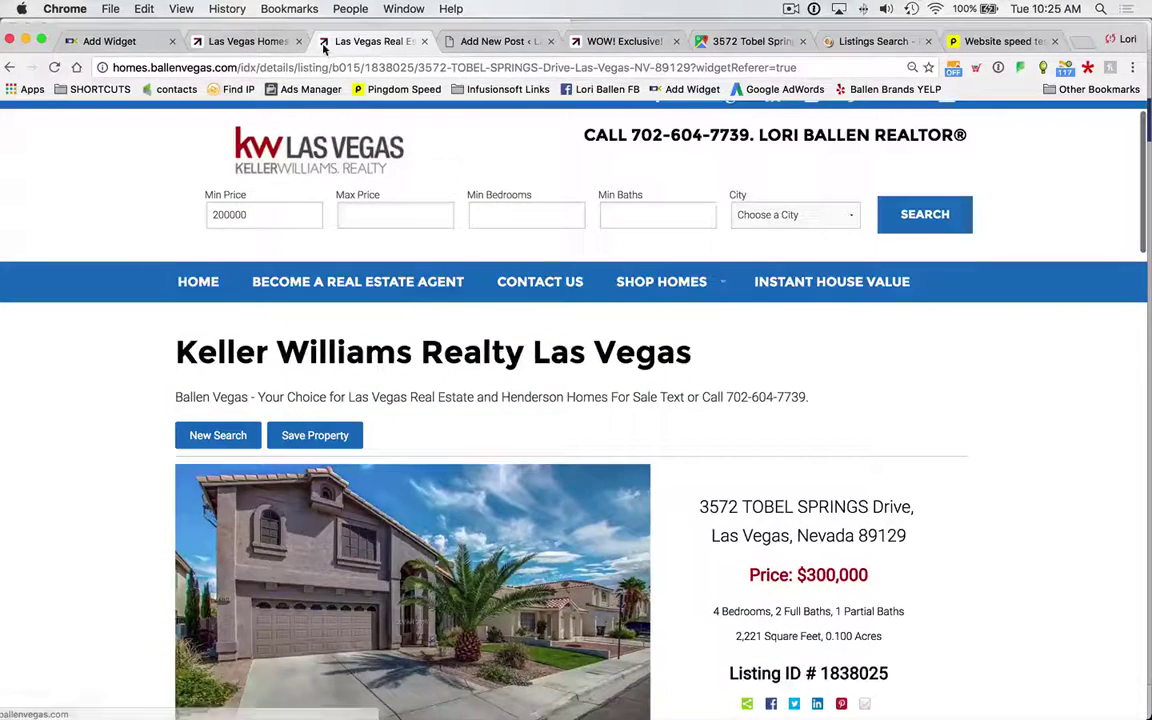
left_click(320, 66)
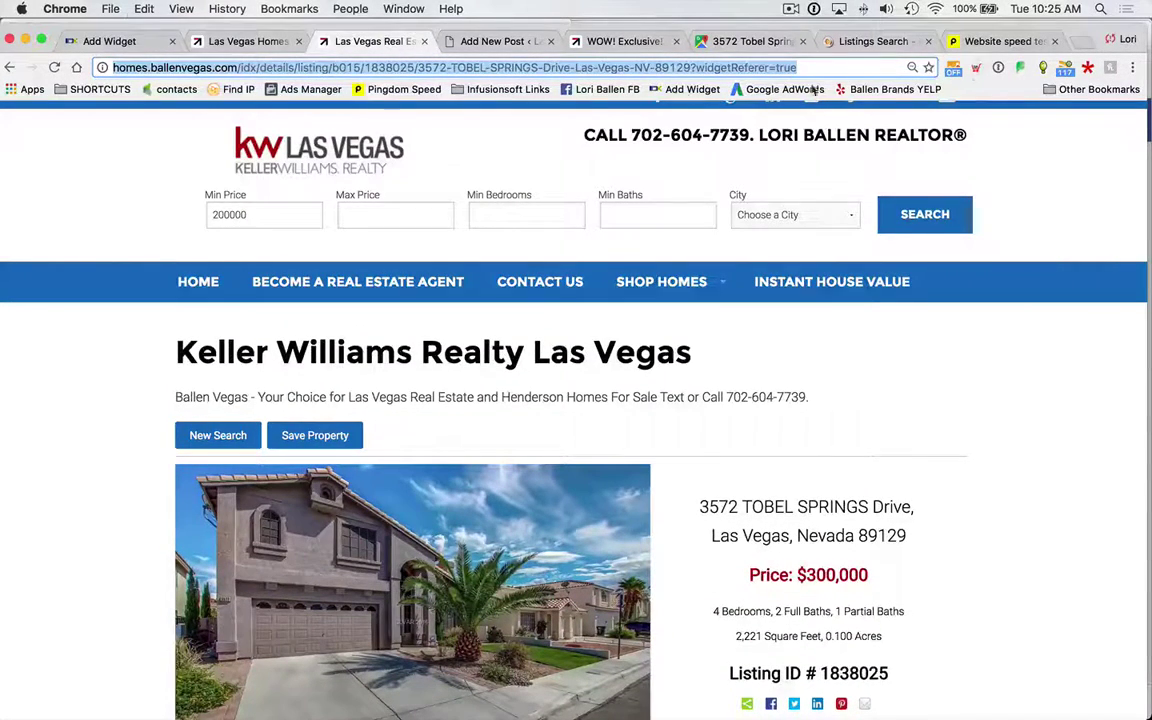
Speed-test the listing URL from Dallas, Texas, USA, scoring grade C 74 with 1.63 s load time
left_click(990, 41)
left_click(417, 347)
key("super+v")
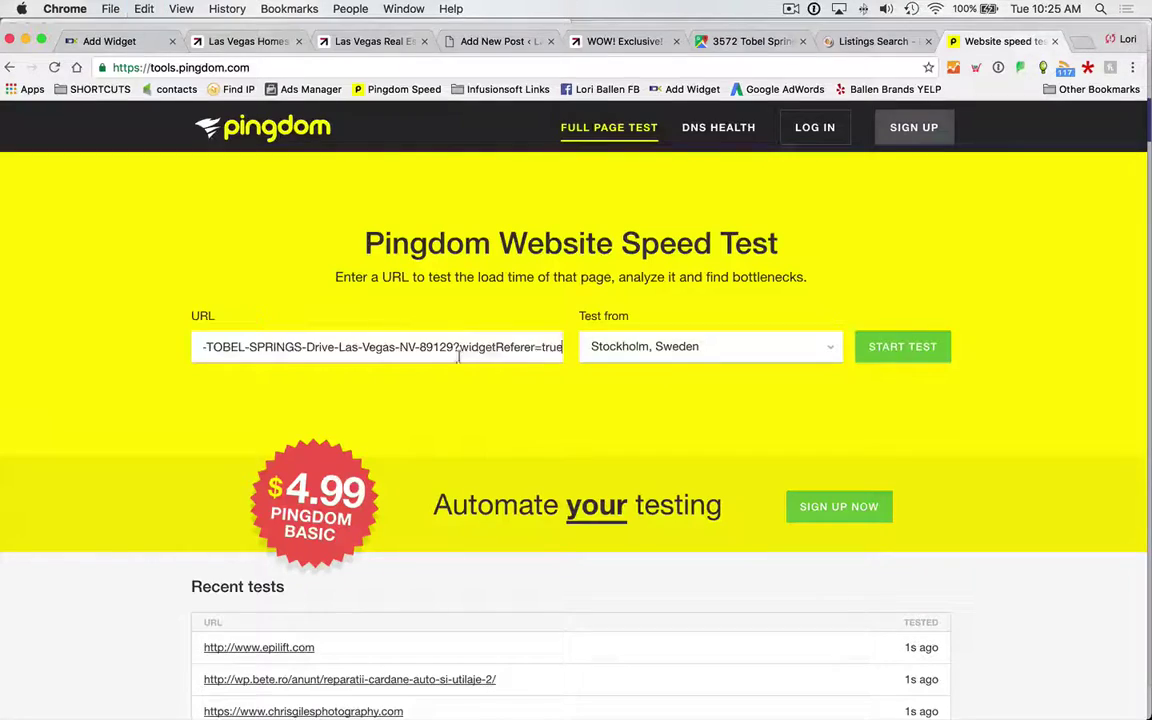
left_click(684, 358)
left_click(677, 385)
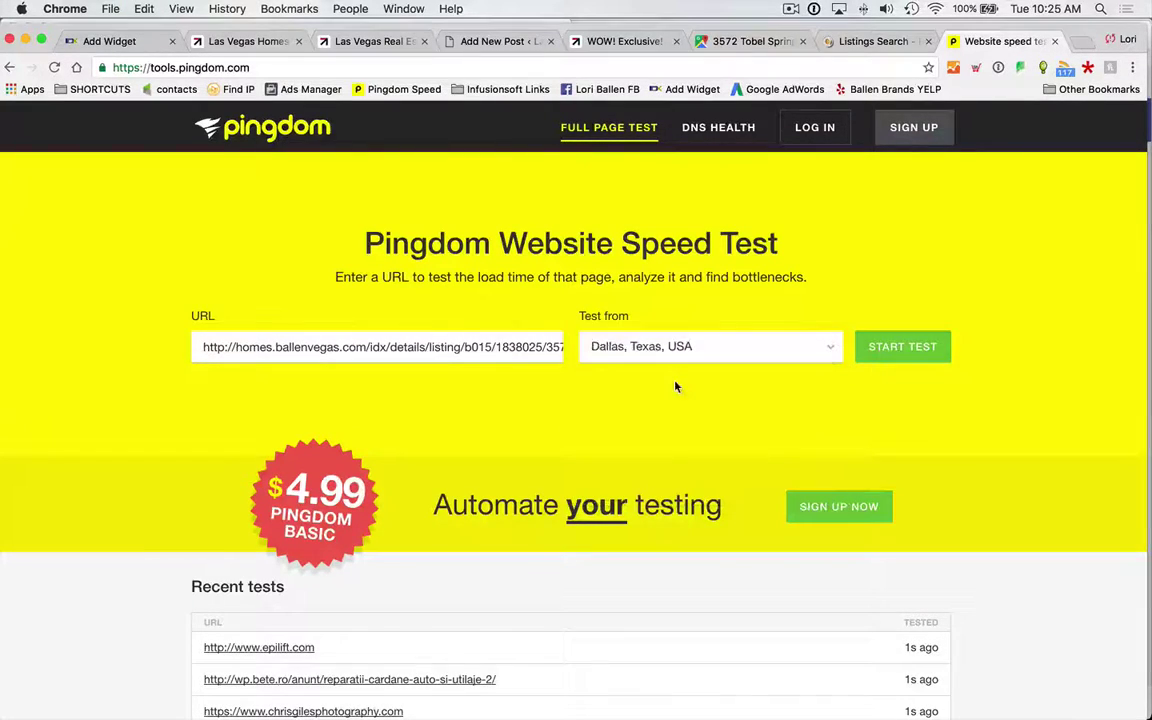
left_click(923, 349)
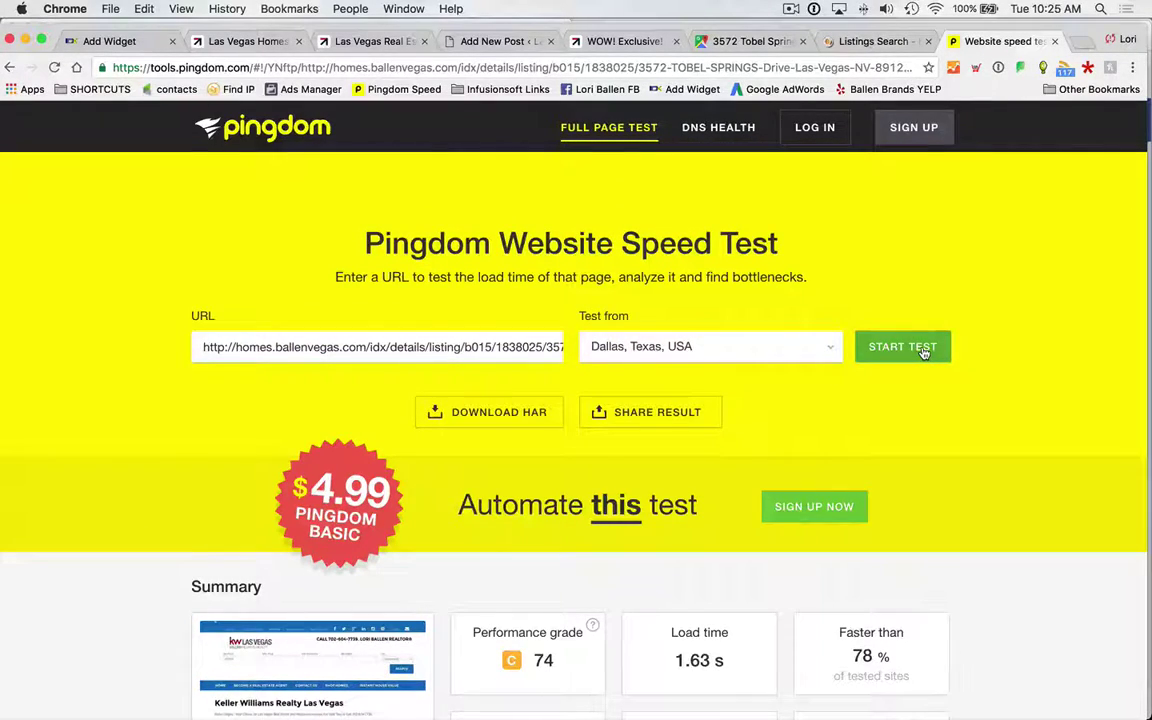
scroll(872, 514, "down", 1)
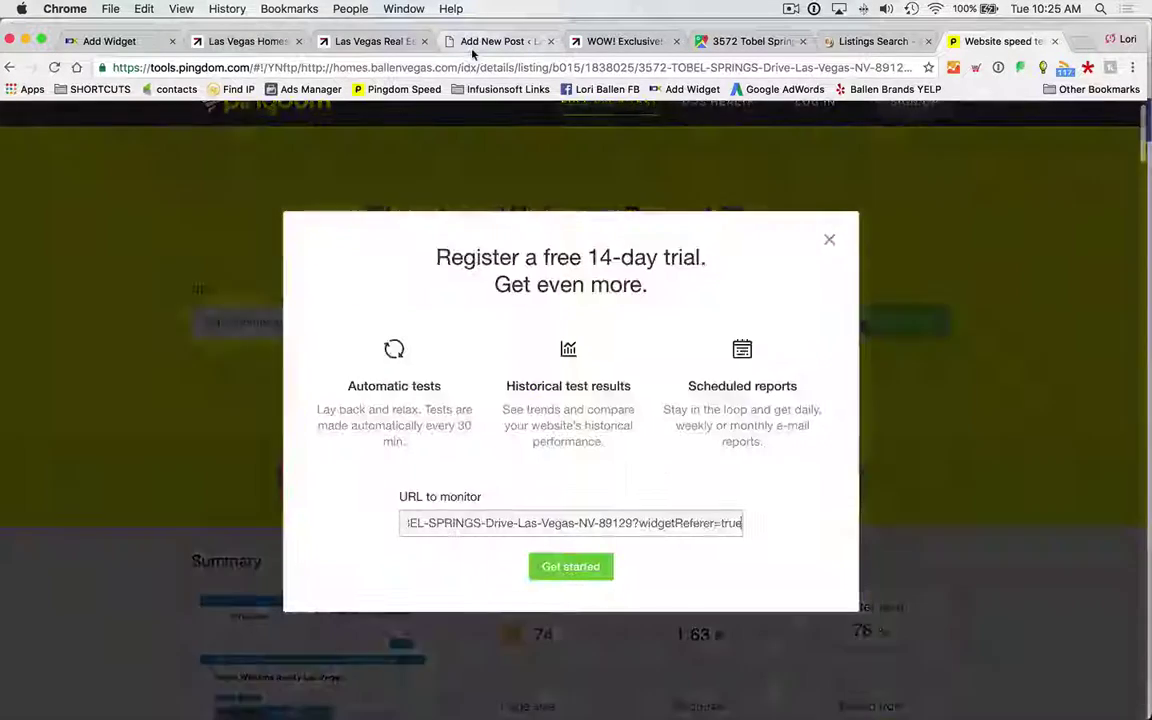
Check the map embed in the editor, then scroll the preview's eight similar homes and embedded Google map
left_click(468, 41)
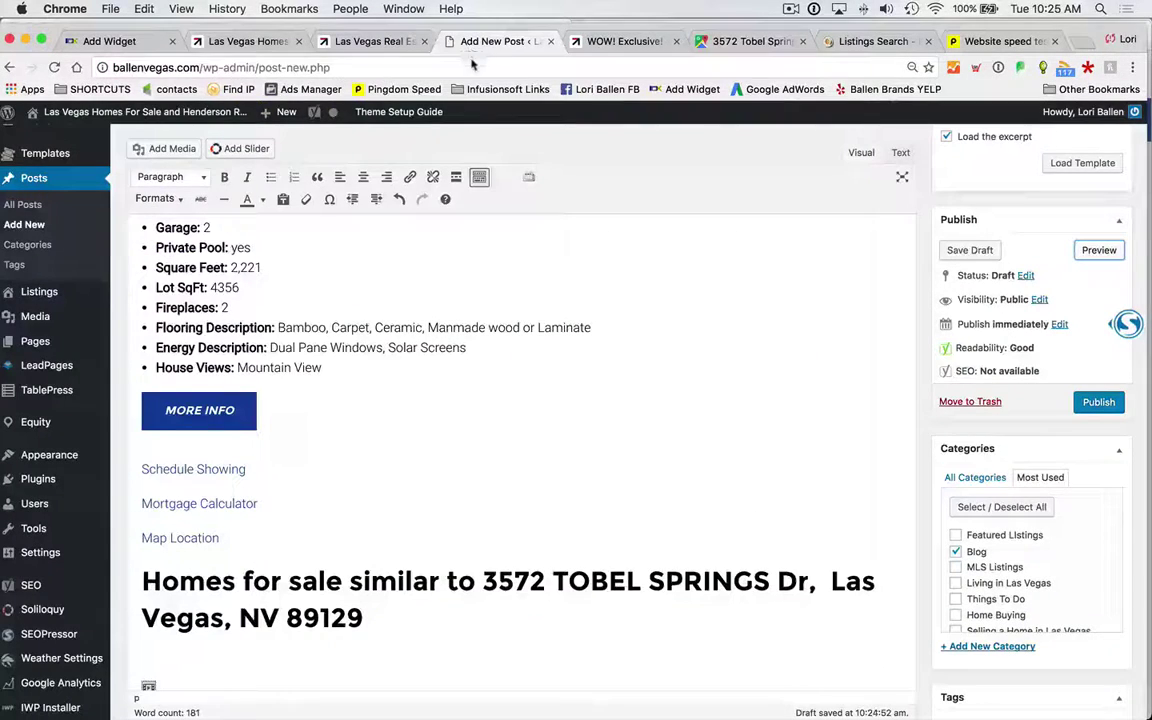
scroll(483, 283, "down", 2)
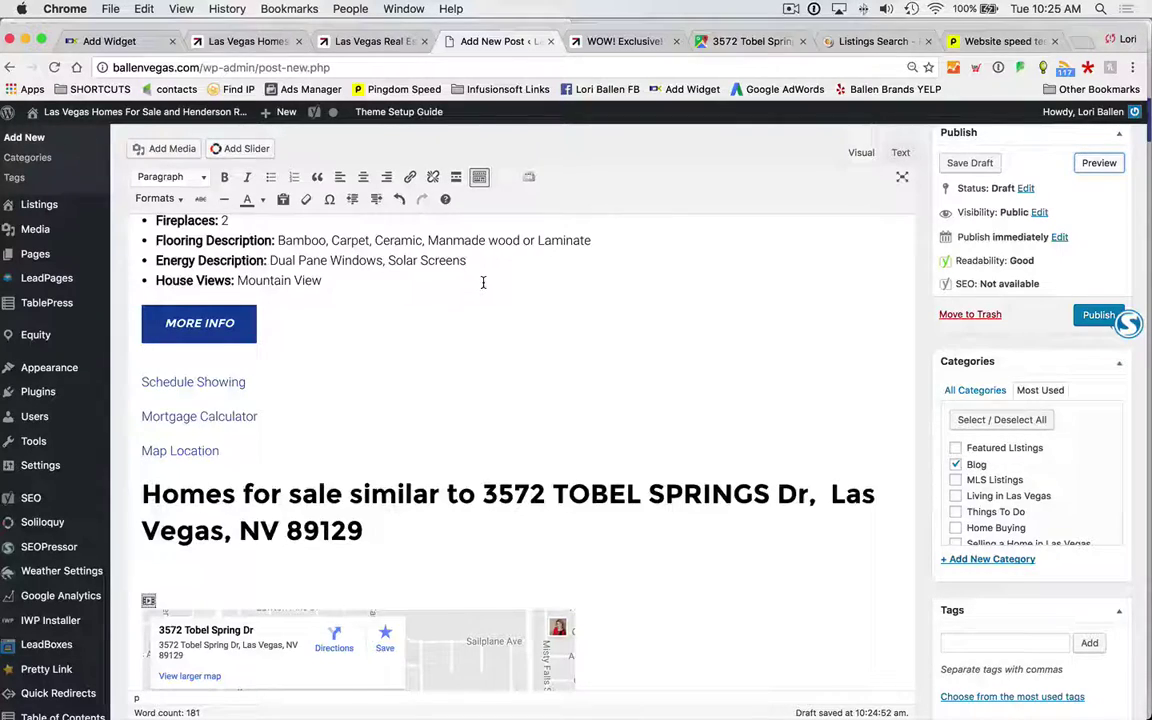
scroll(483, 283, "down", 2)
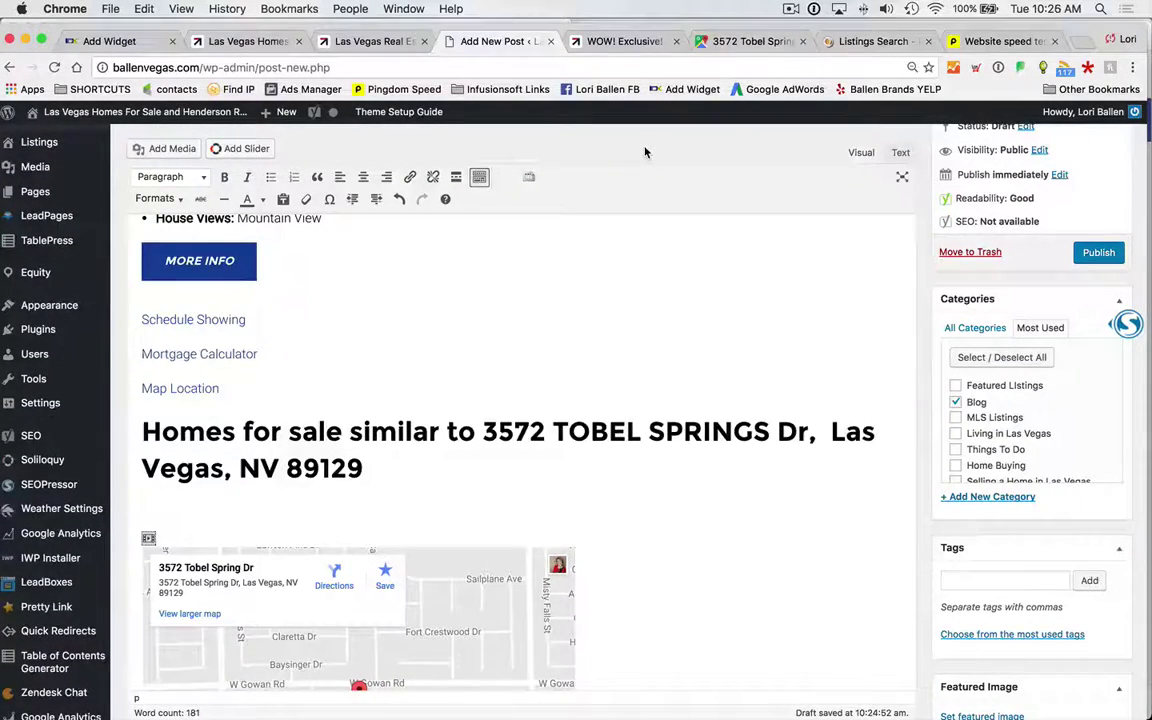
left_click(588, 41)
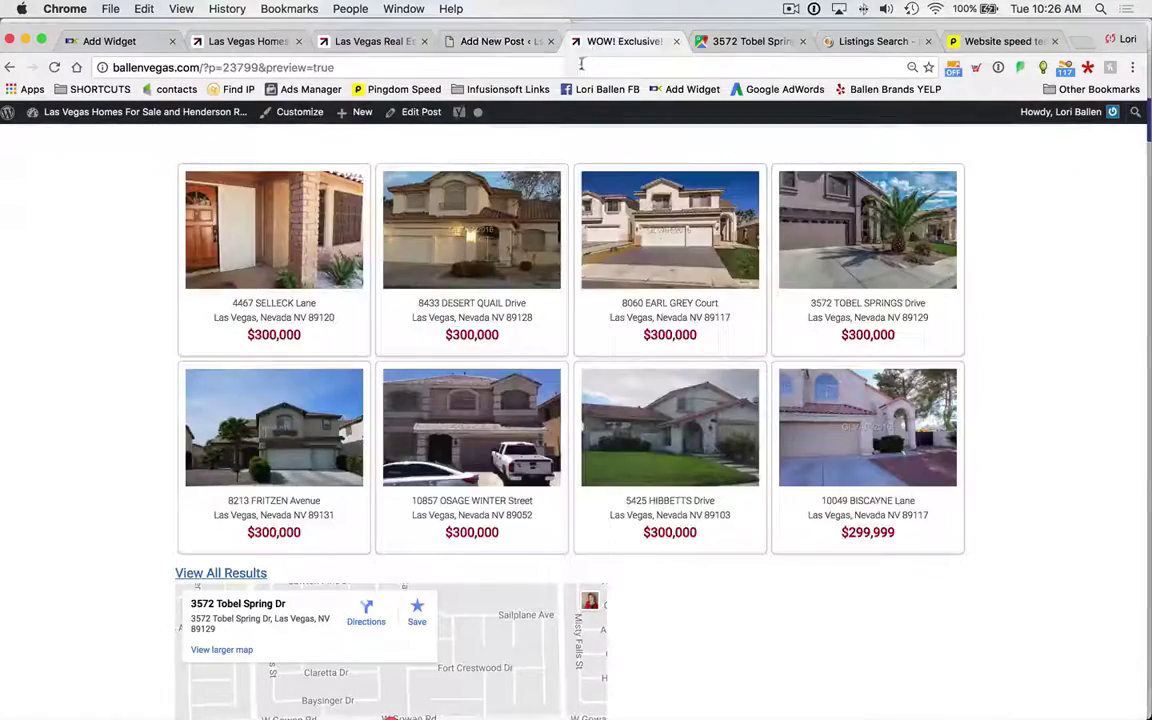
scroll(57, 226, "up", 3)
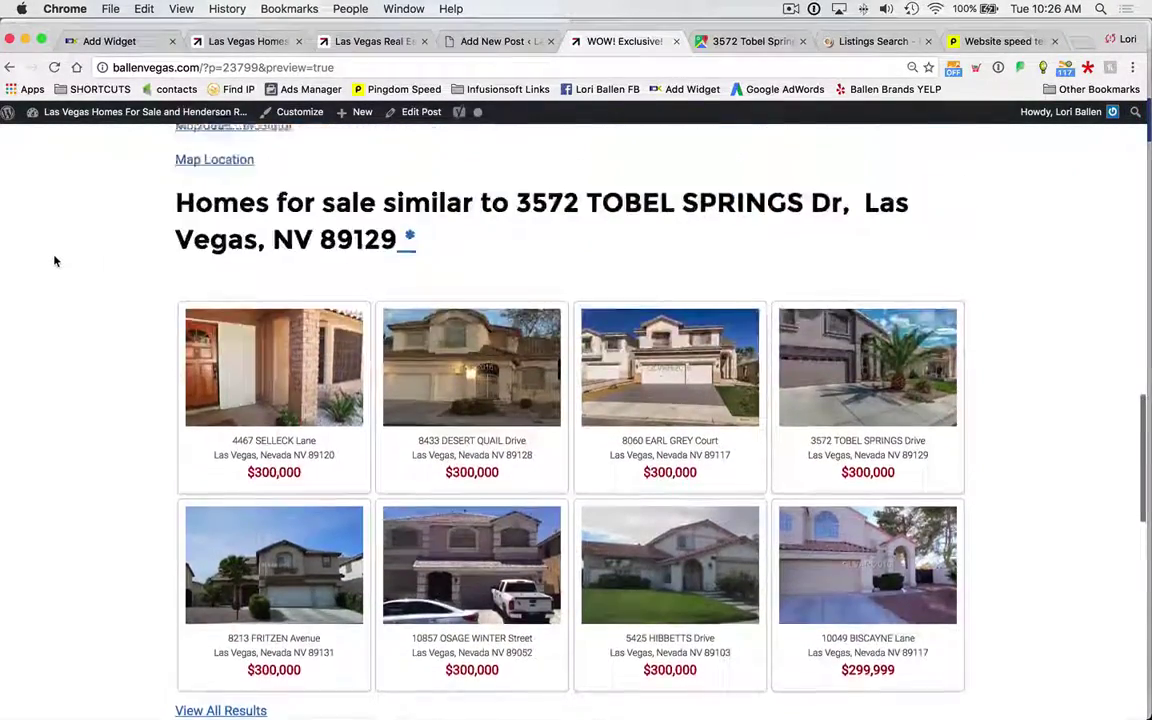
scroll(55, 261, "up", 15)
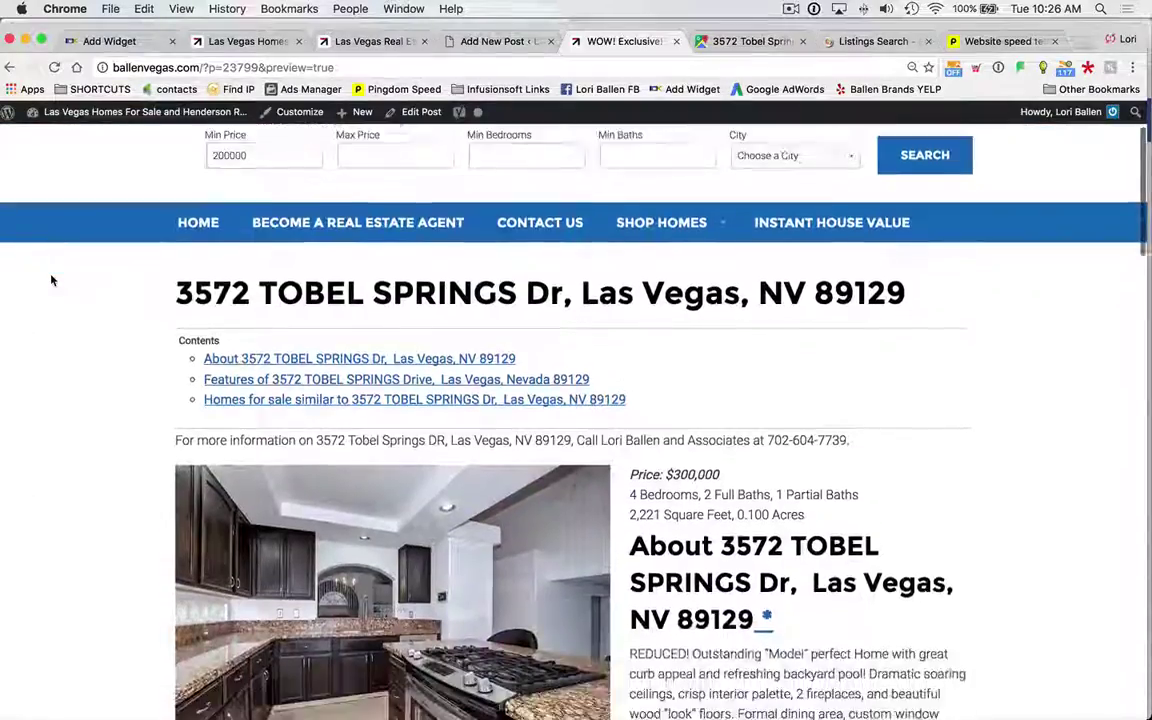
scroll(52, 281, "down", 8)
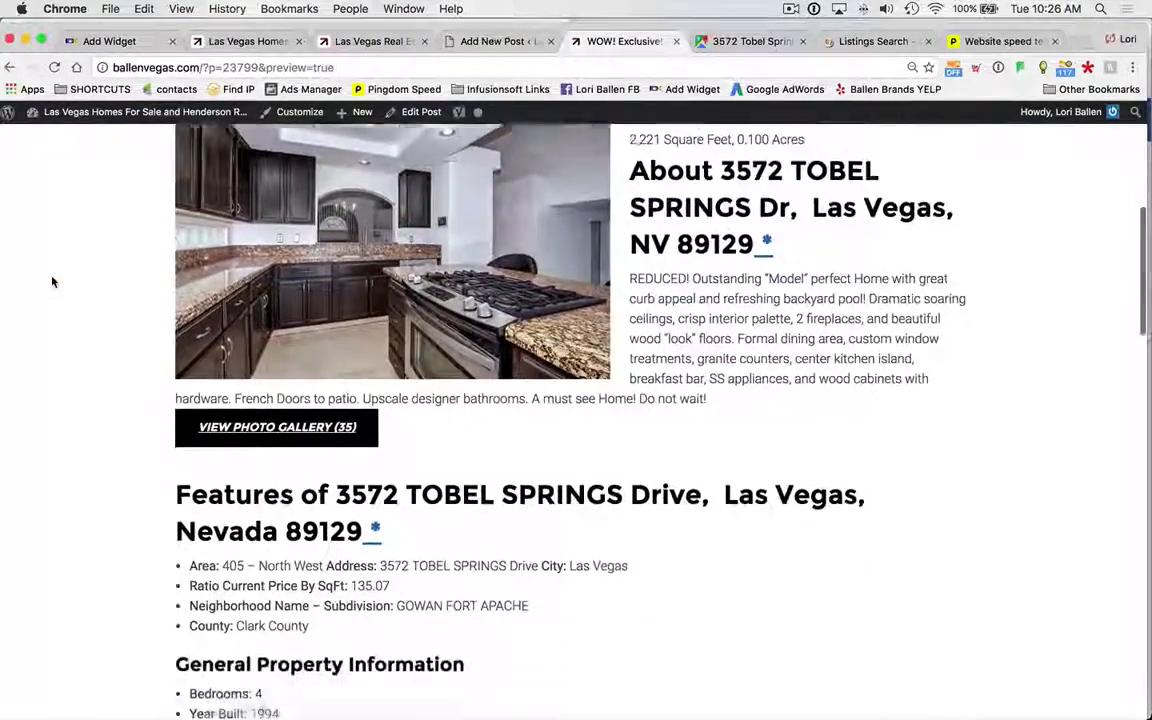
scroll(55, 282, "down", 12)
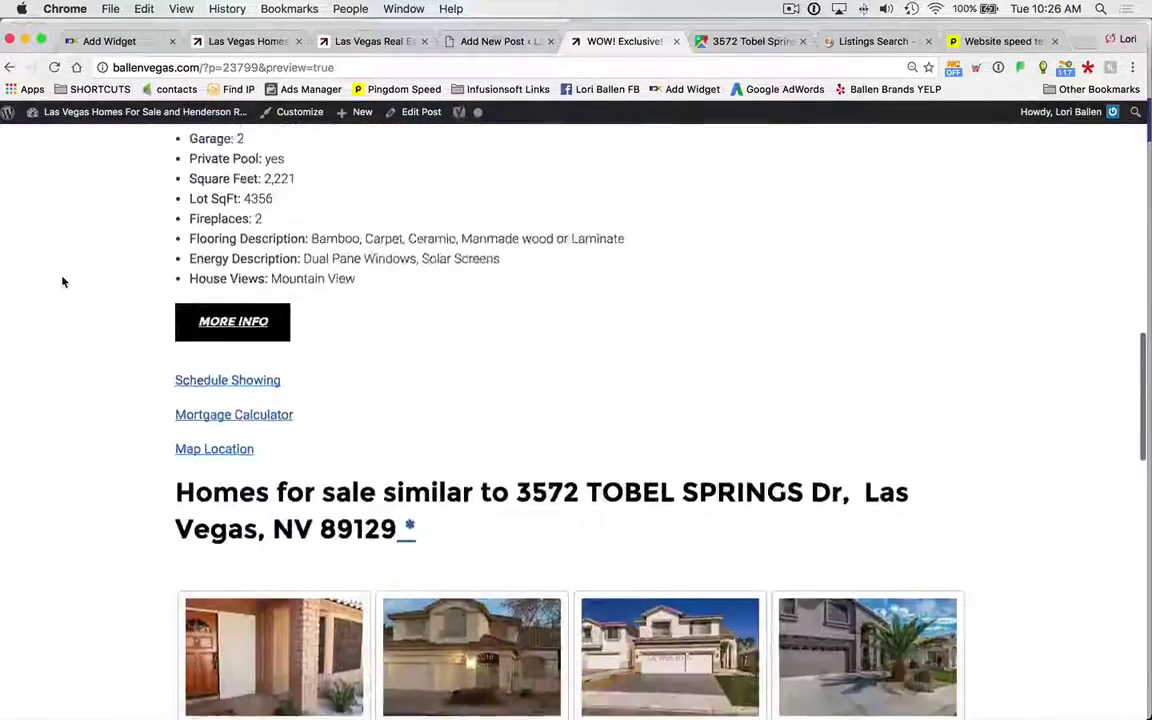
scroll(62, 282, "up", 20)
scroll(67, 298, "down", 5)
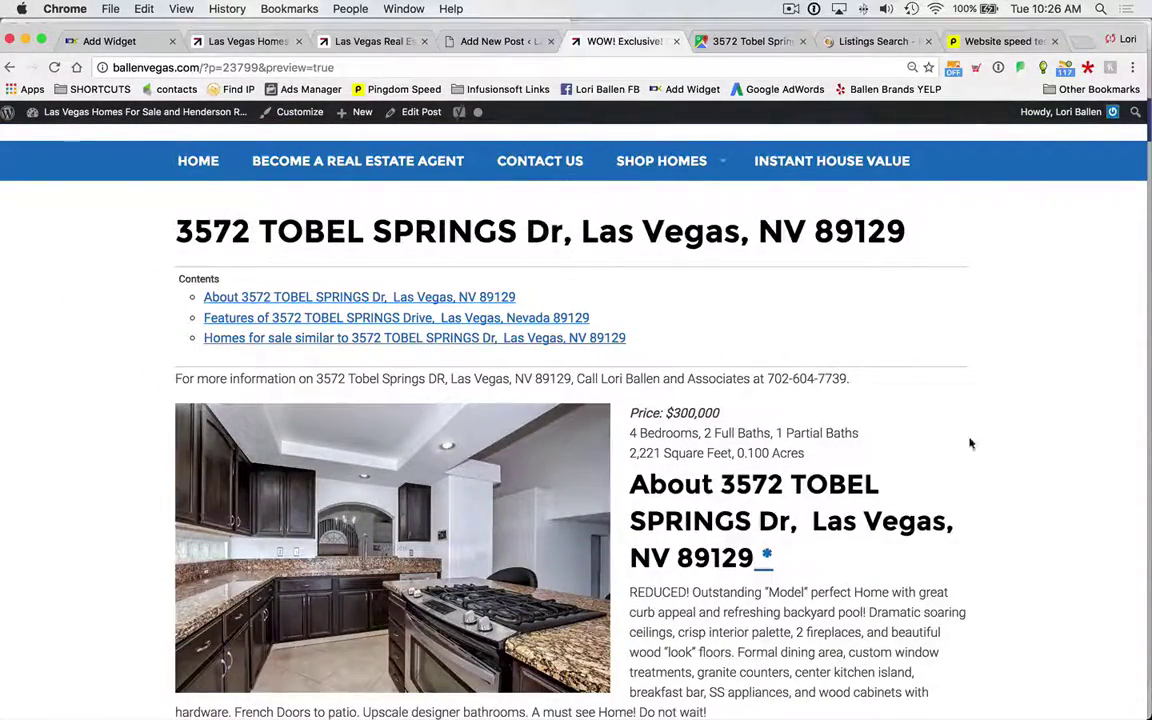
scroll(845, 370, "down", 15)
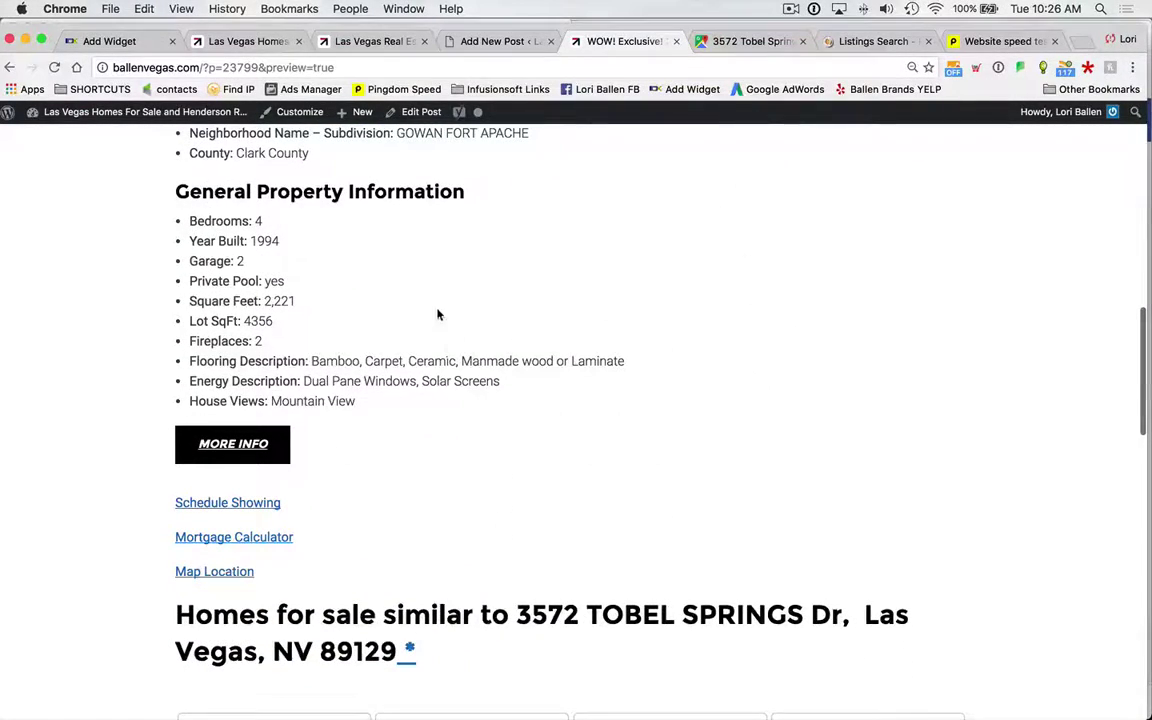
scroll(762, 410, "down", 20)
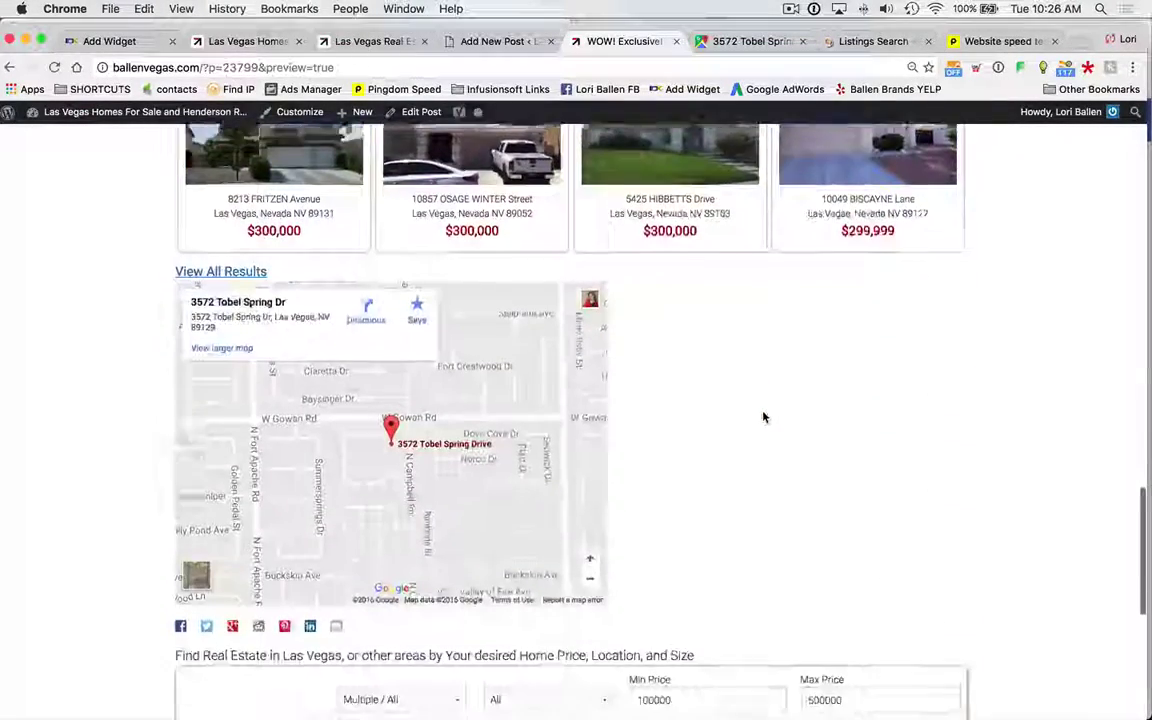
scroll(762, 416, "up", 15)
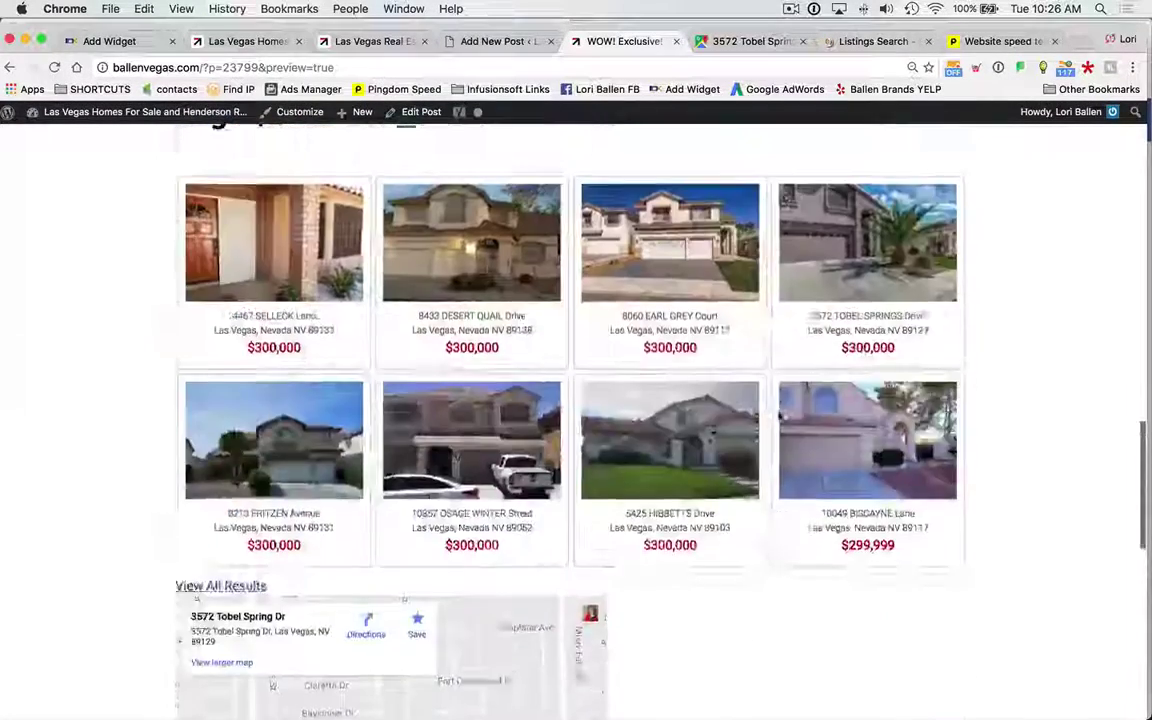